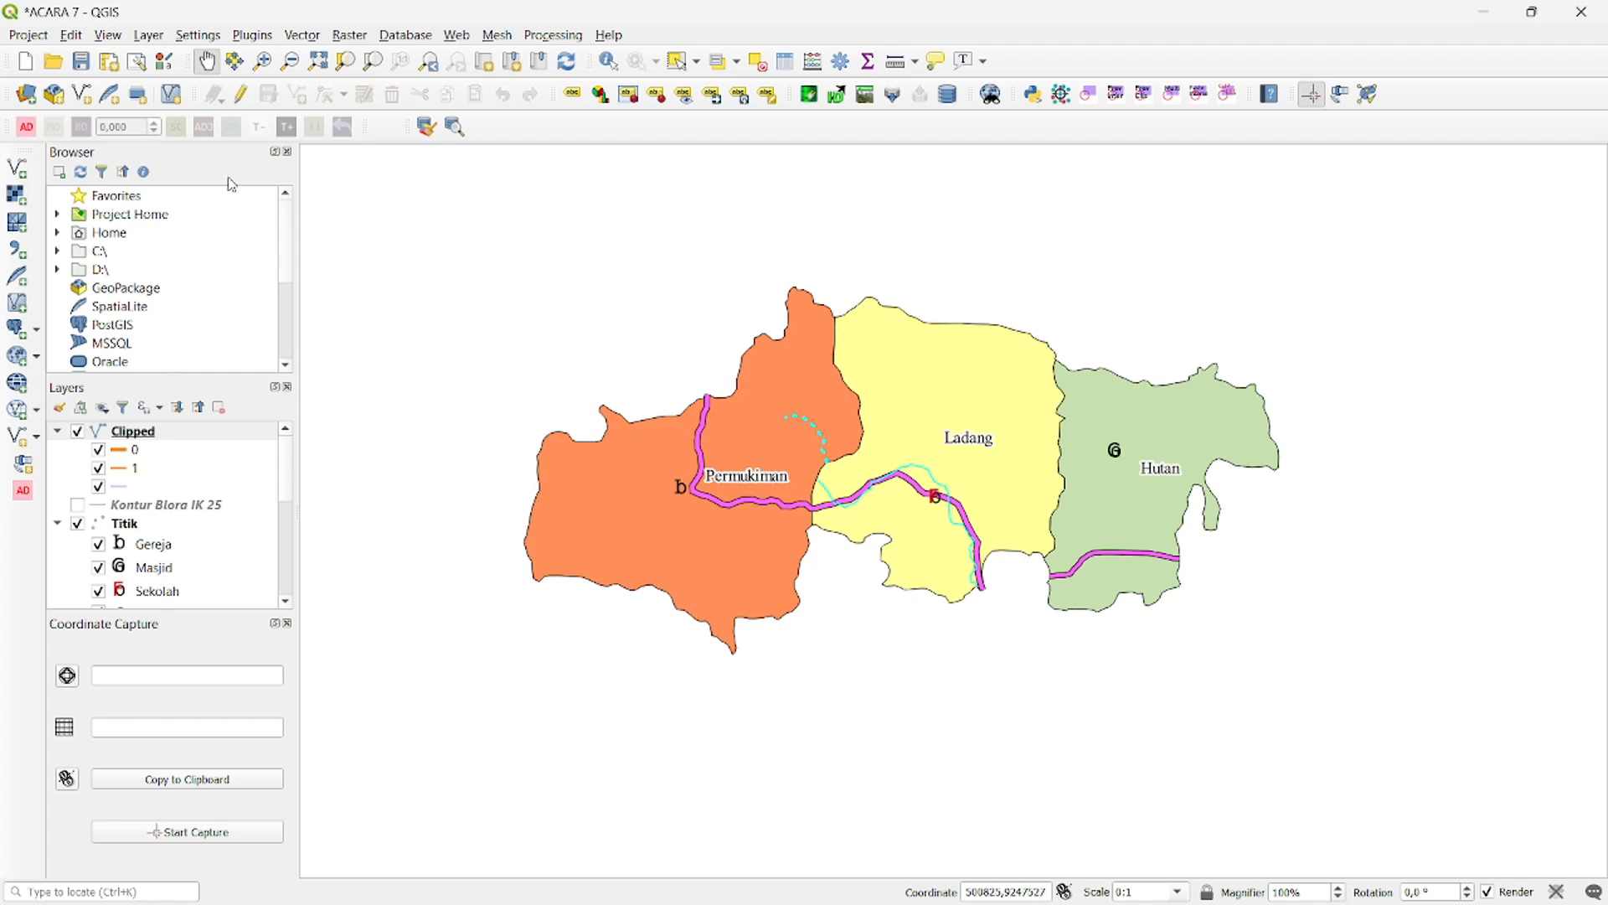
# - Create an empty print layout titled "LAYOUT ACARA 7" through the layout manager and maximize its window
pyautogui.click(32, 36)
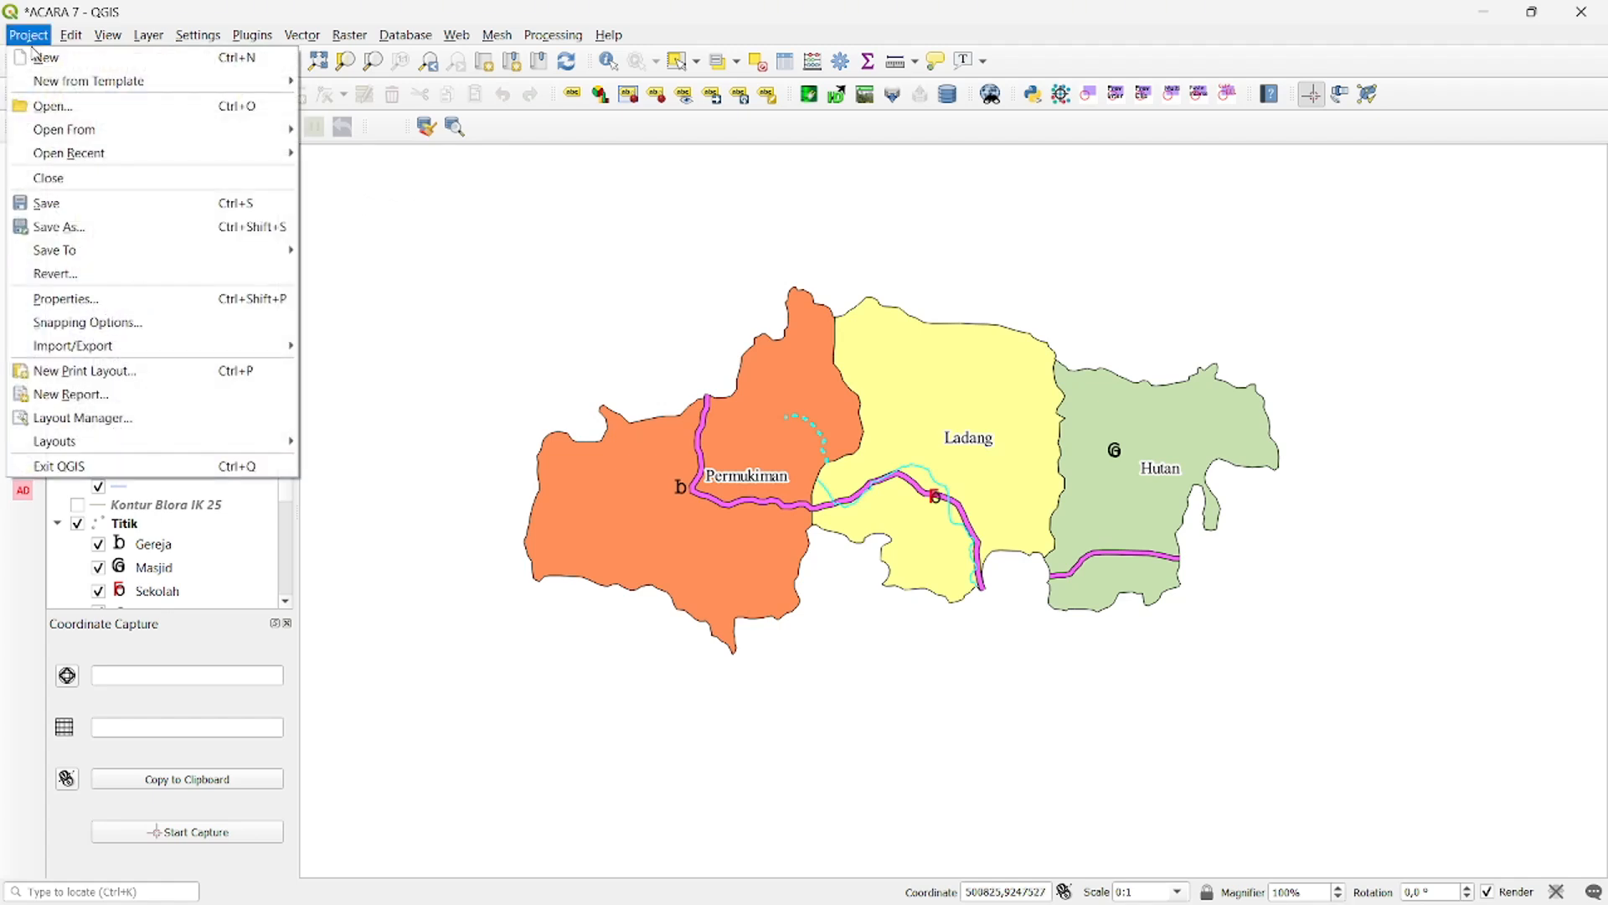
pyautogui.click(108, 416)
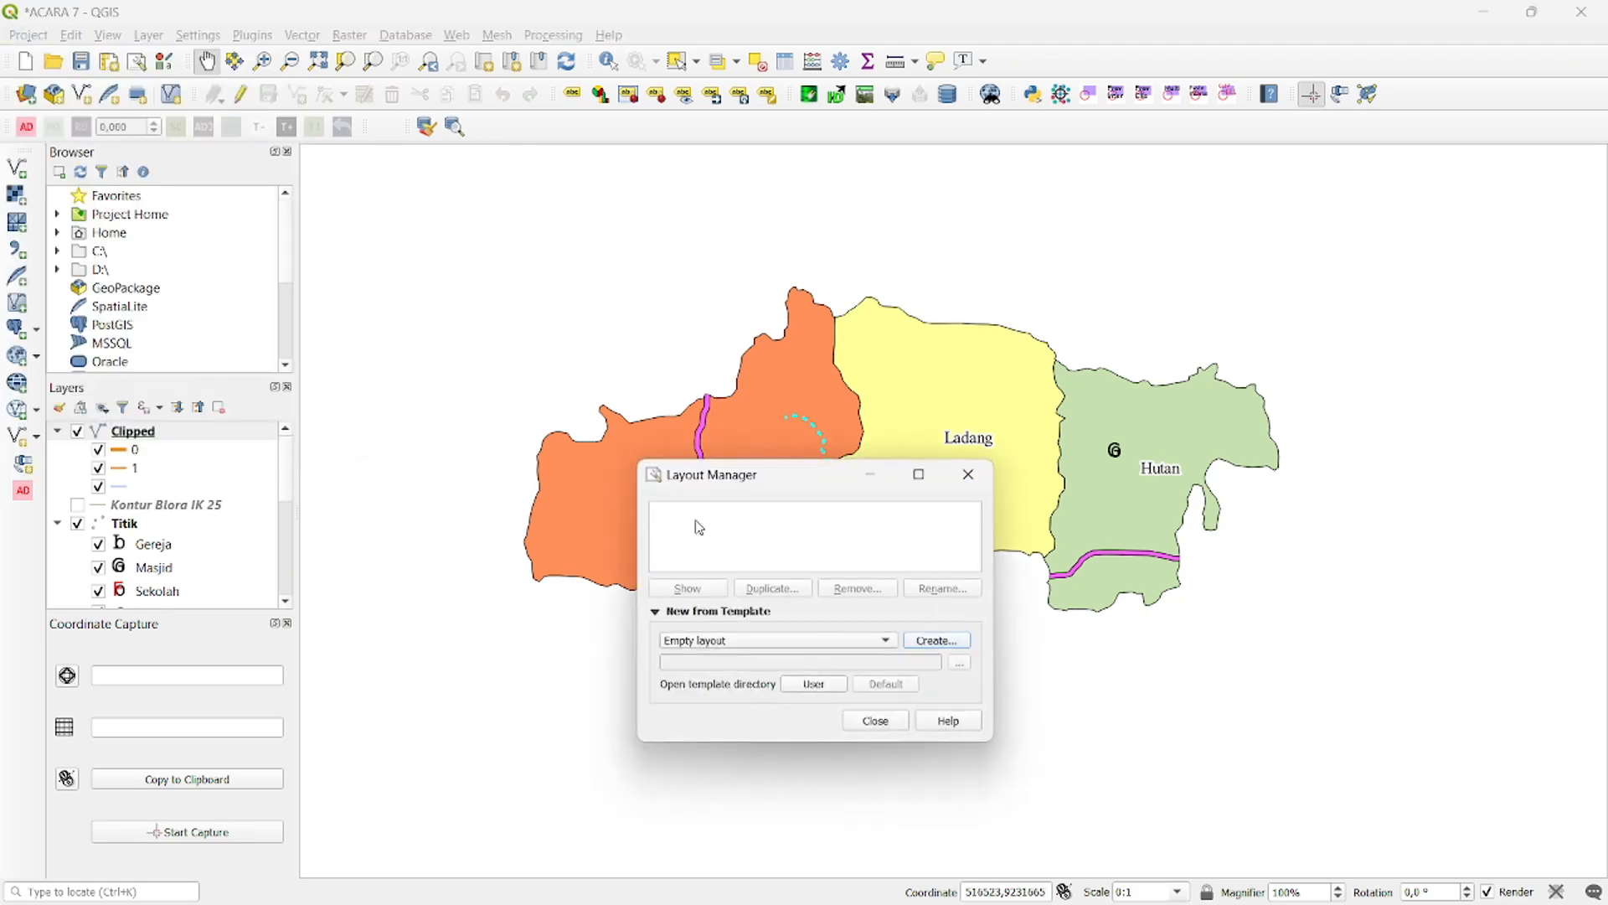
pyautogui.moveTo(781, 474); pyautogui.dragTo(800, 353)
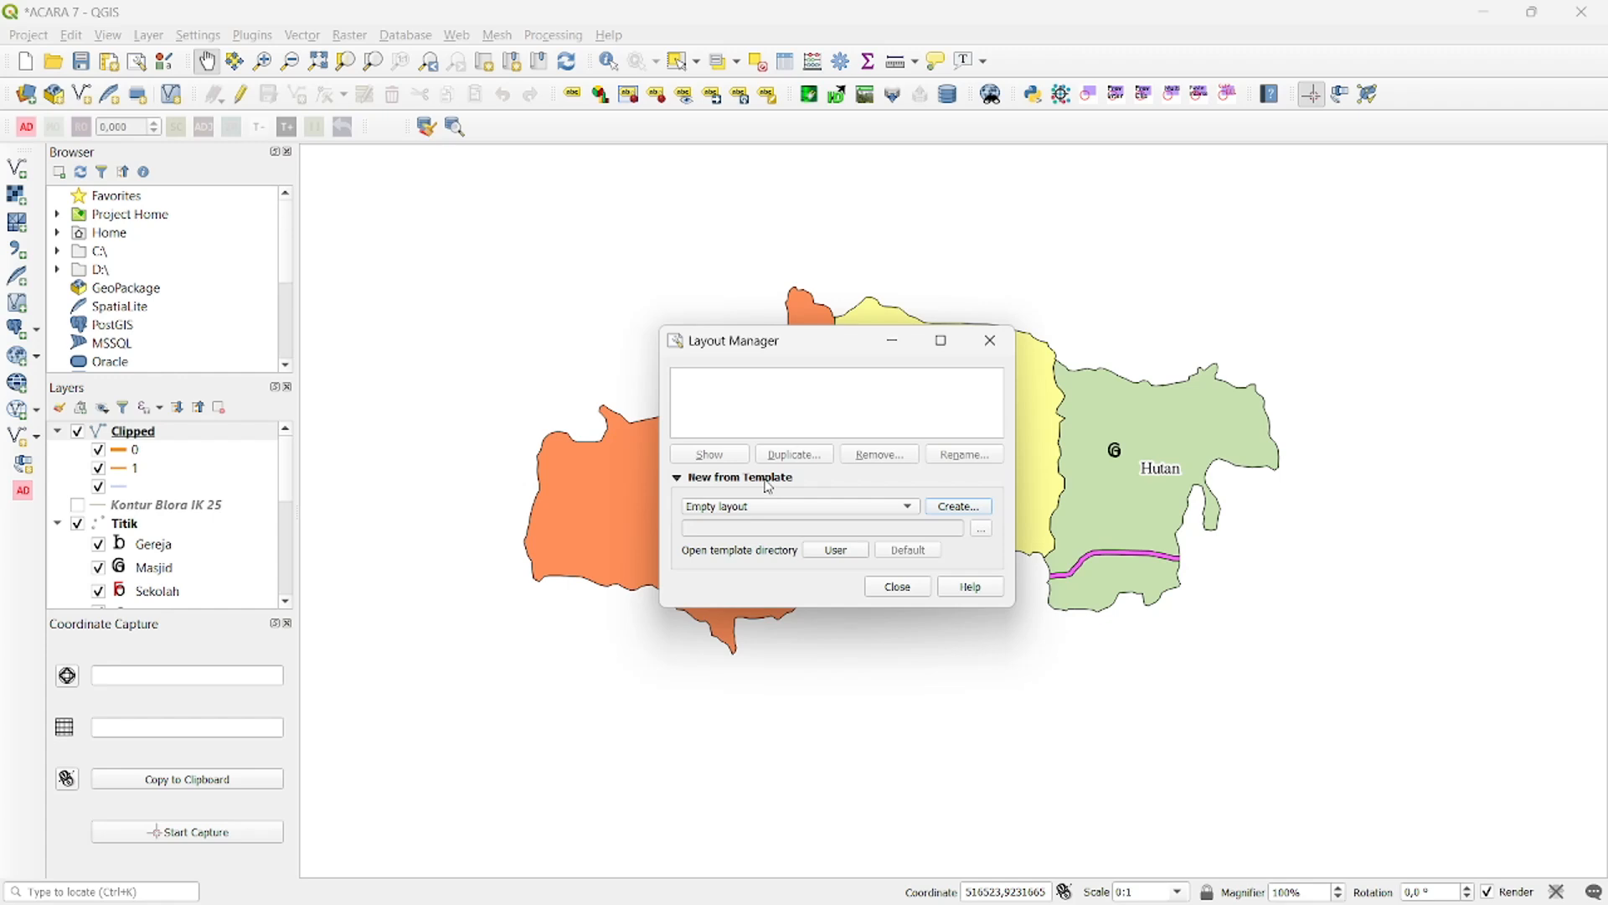
pyautogui.click(953, 508)
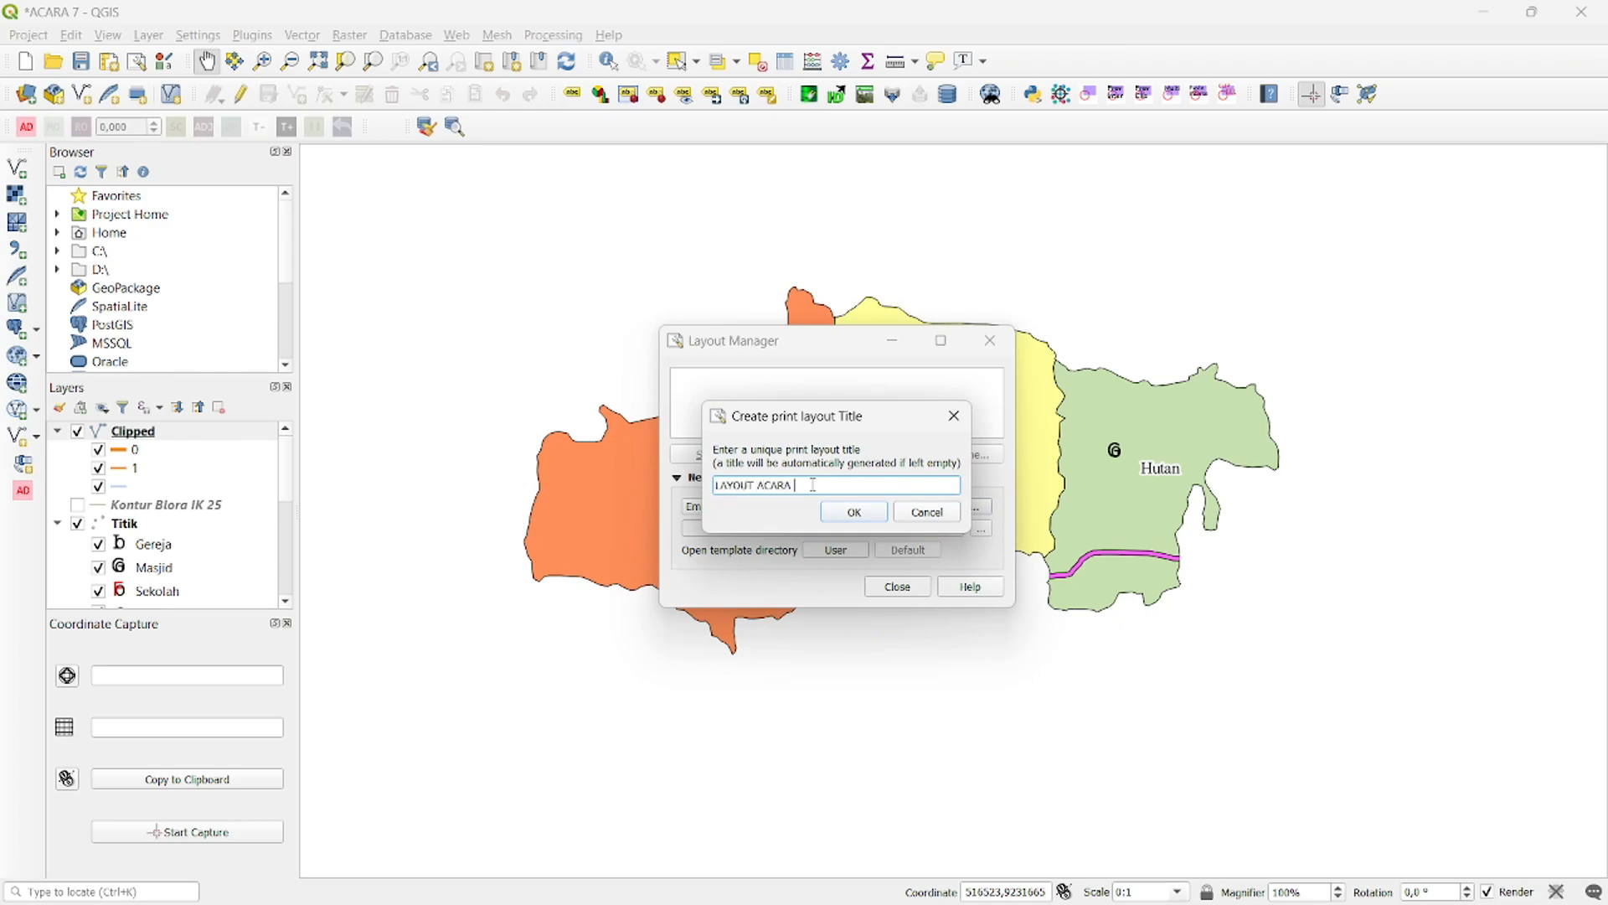
pyautogui.click(848, 509)
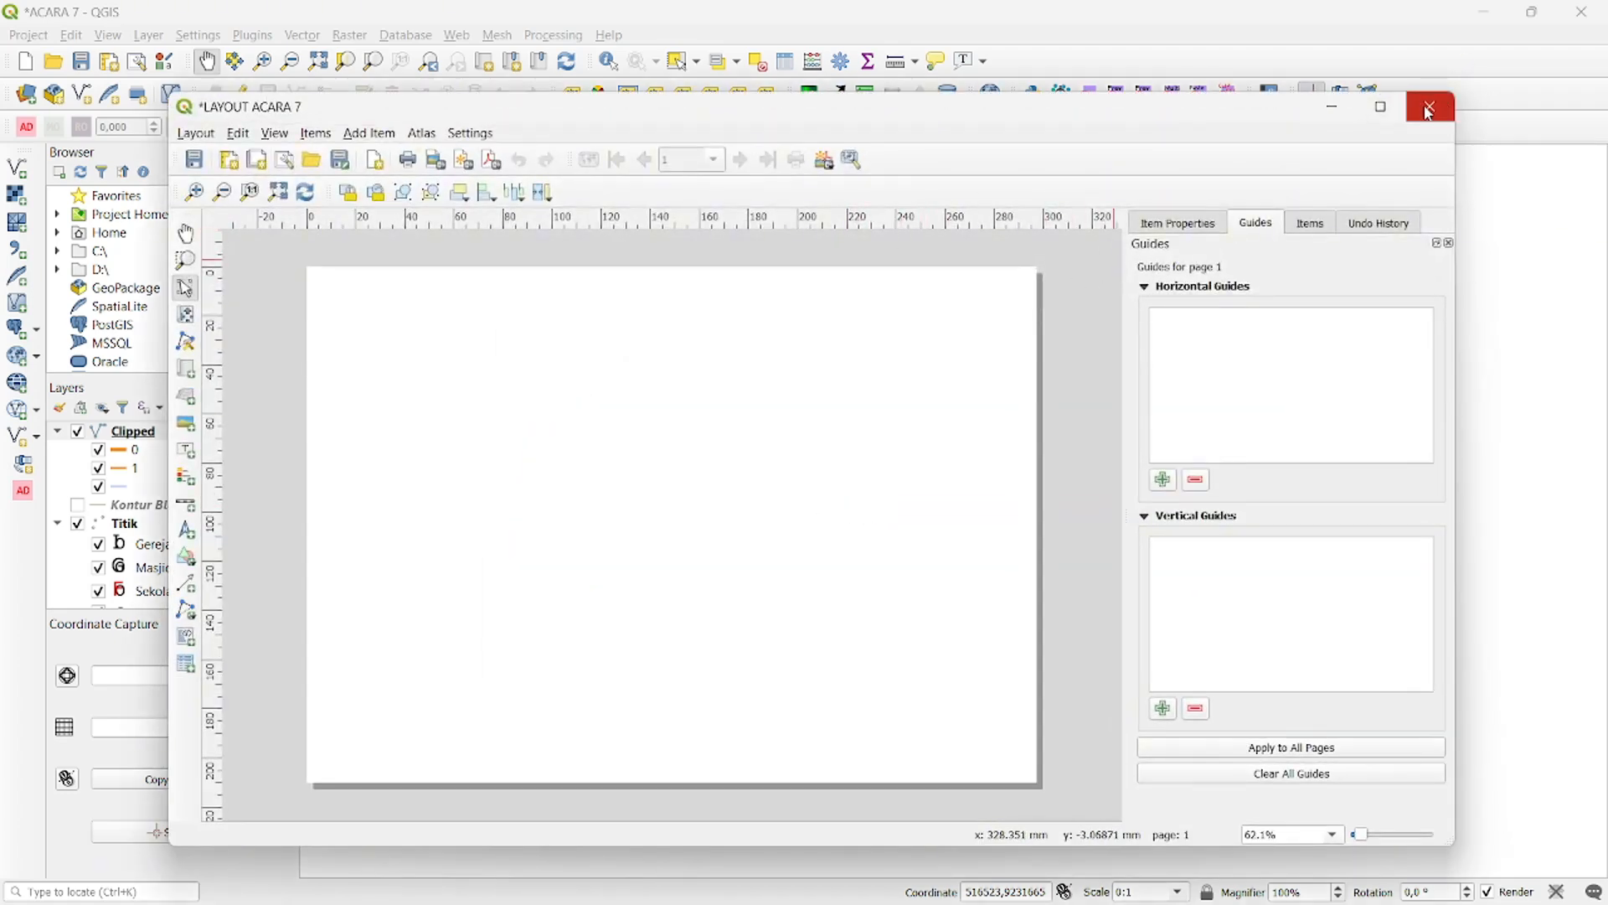
pyautogui.click(1381, 106)
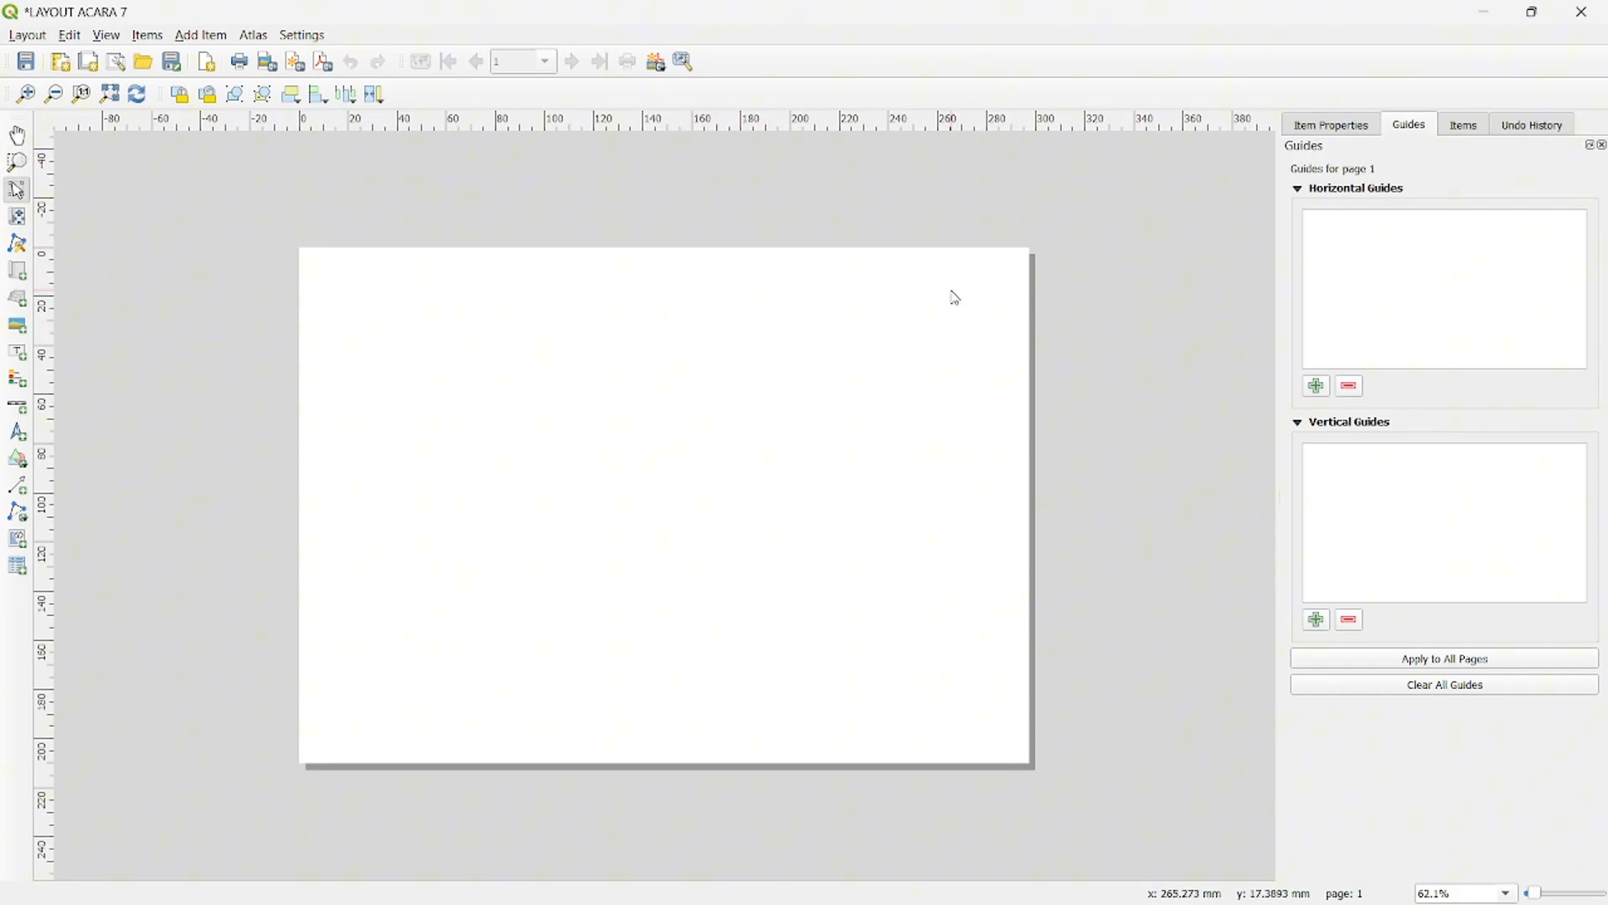
# - Set the layout page size to A3 in landscape orientation
pyautogui.rightClick(712, 372)
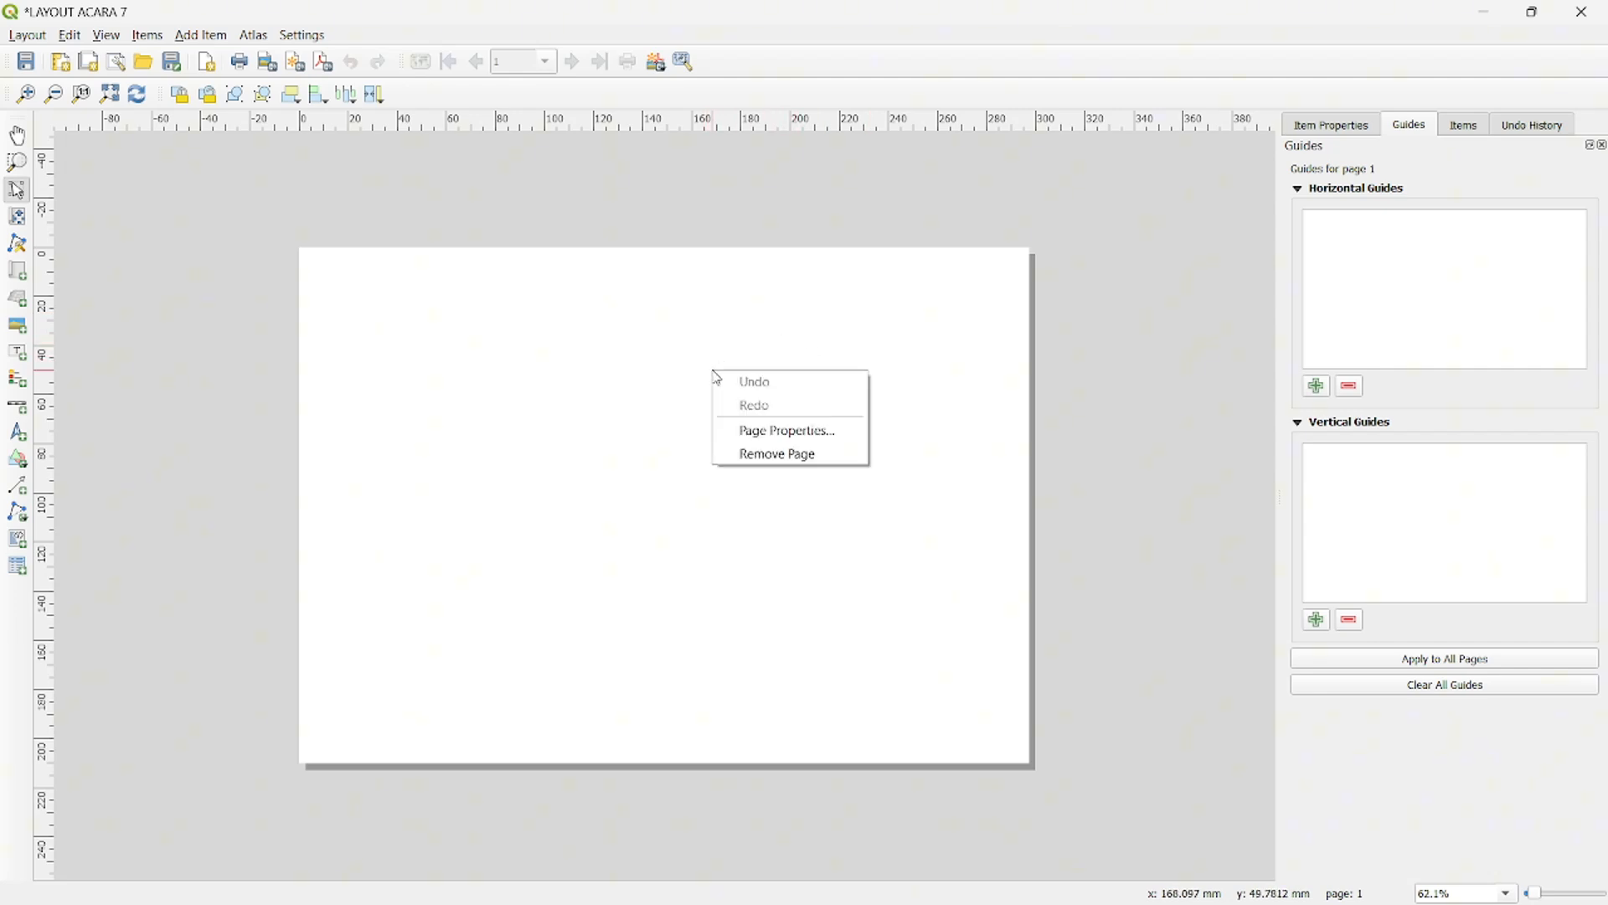
pyautogui.click(760, 430)
pyautogui.click(1361, 204)
pyautogui.click(1388, 224)
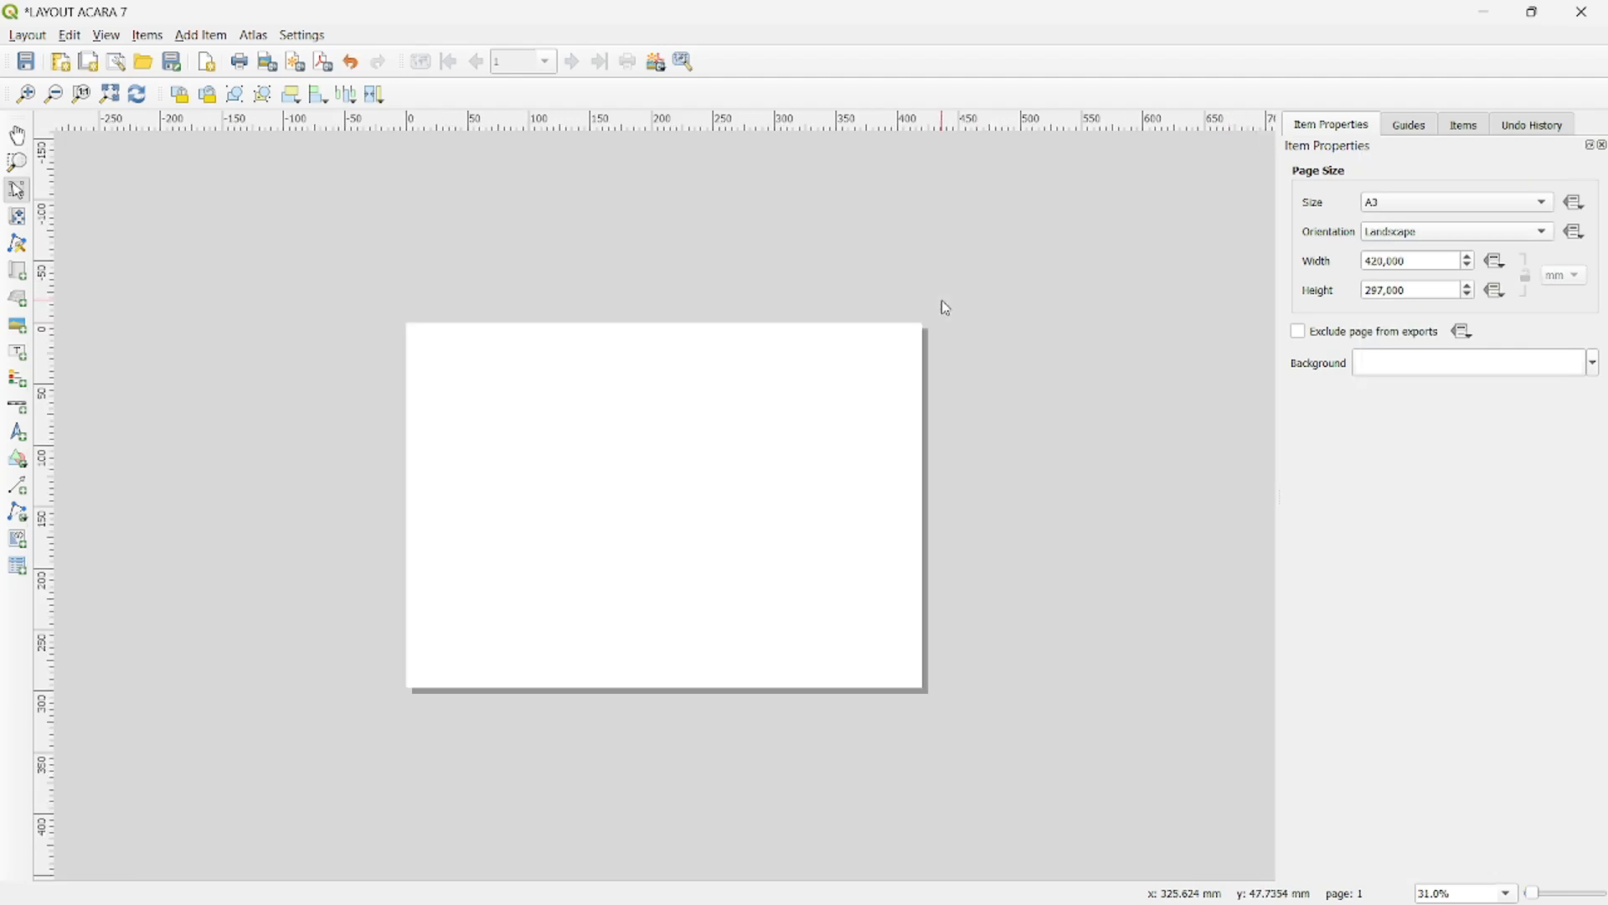
pyautogui.hotkey('ctrl', '-')
# - Add four horizontal guides to the page at 10, 20, 280 and 290 mm
pyautogui.click(1405, 126)
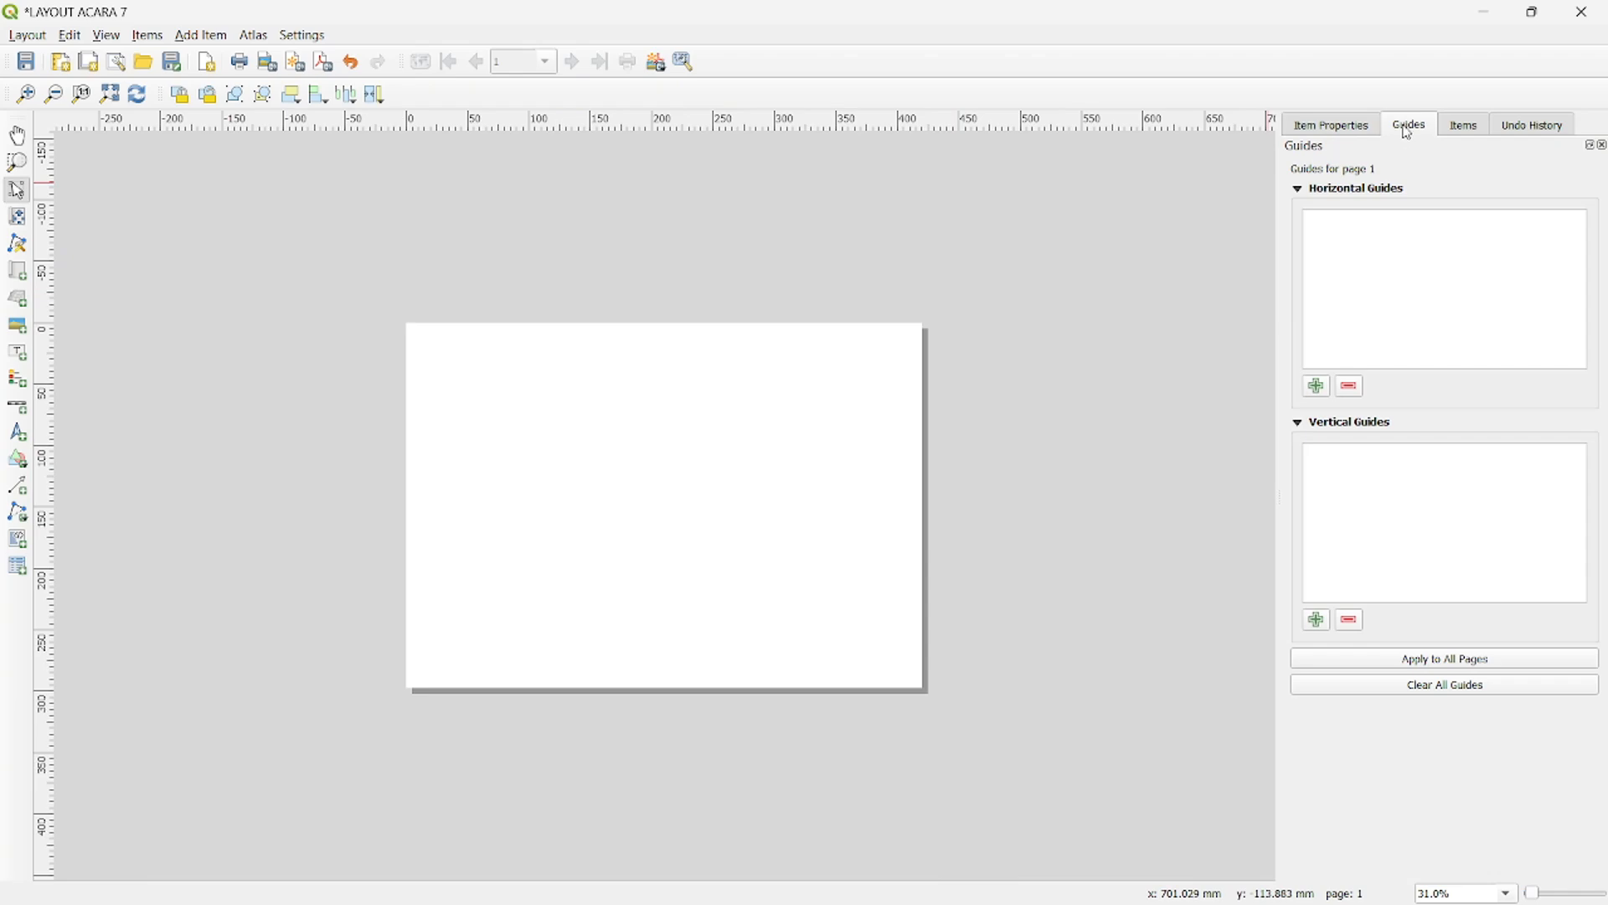
pyautogui.click(1322, 388)
pyautogui.click(1322, 388)
pyautogui.click(1322, 387)
pyautogui.click(1322, 387)
pyautogui.doubleClick(1341, 226)
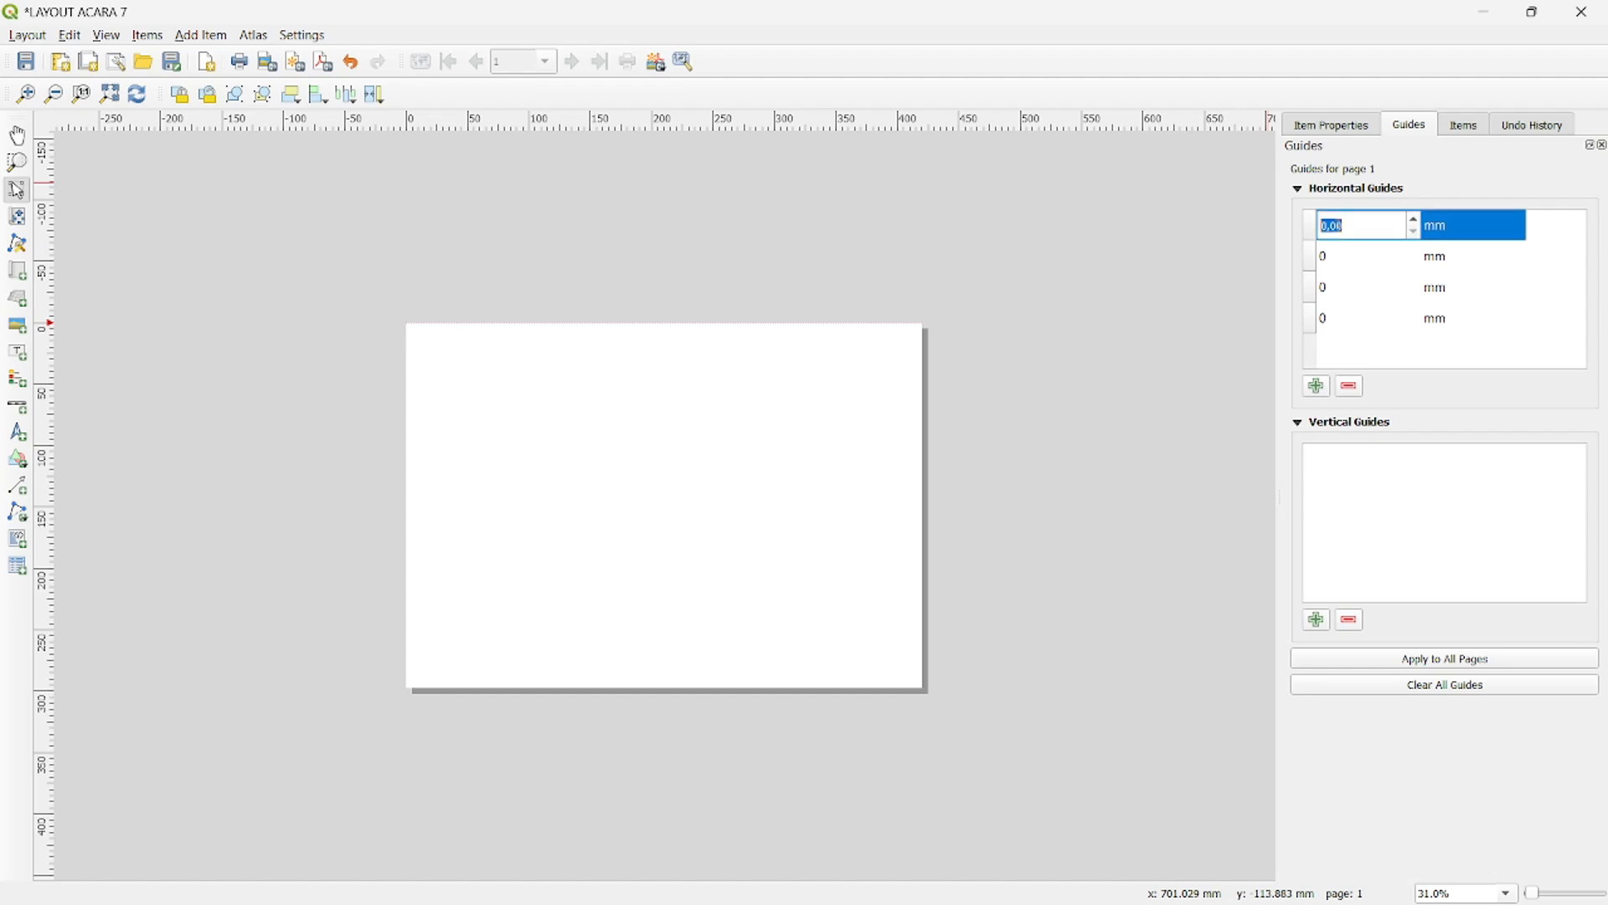
pyautogui.write('10')
pyautogui.doubleClick(1340, 226)
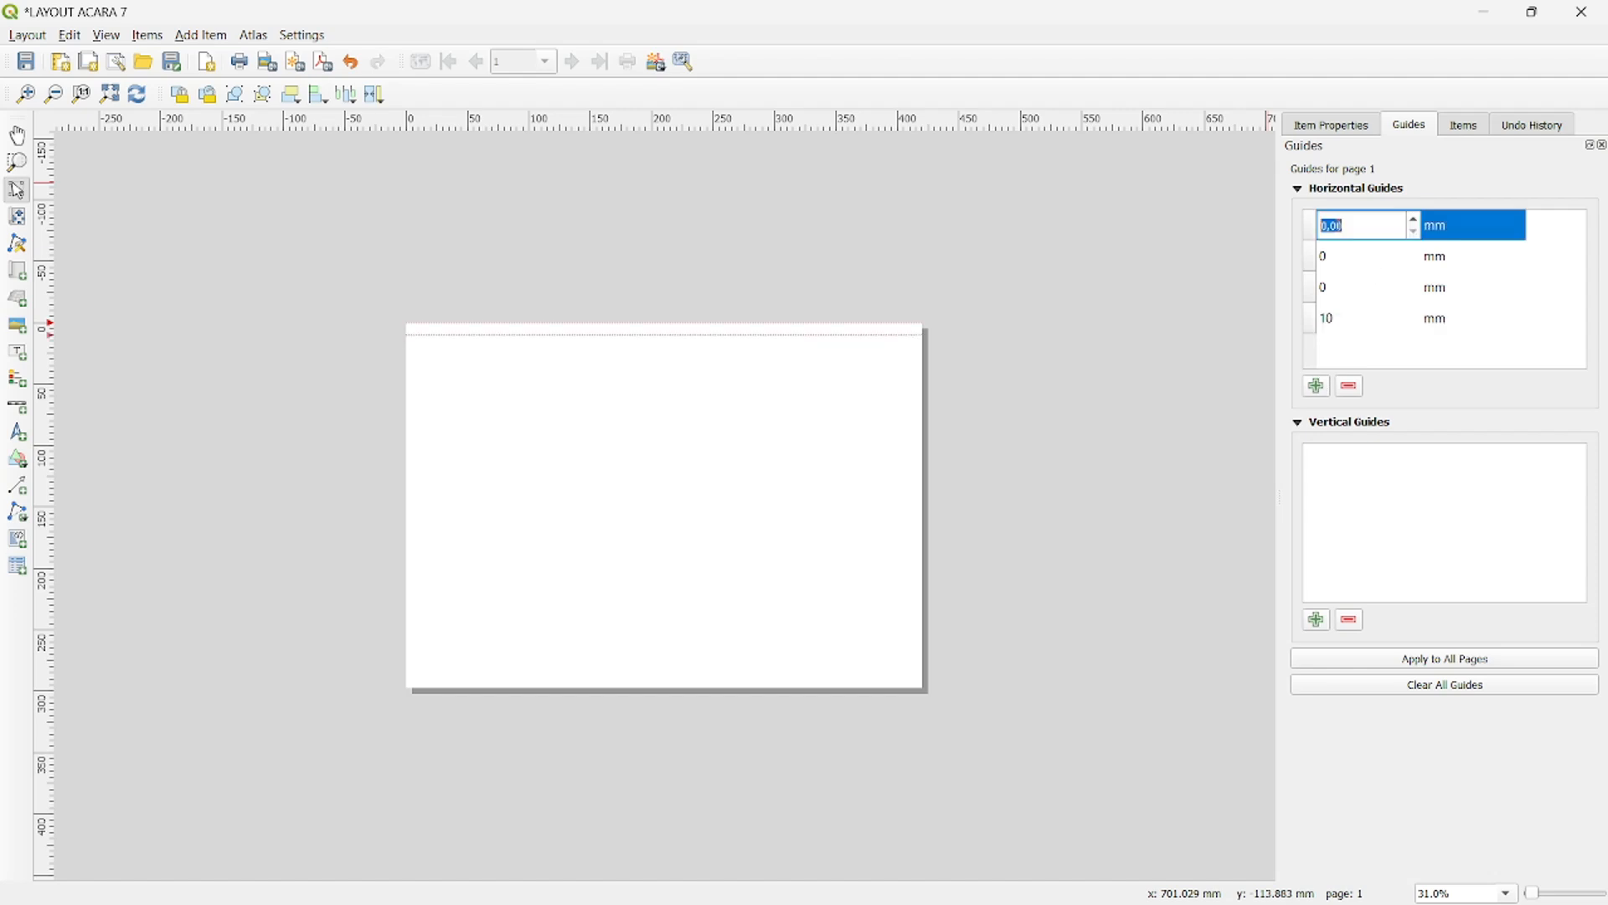
pyautogui.write('20')
pyautogui.doubleClick(1340, 226)
pyautogui.write('280')
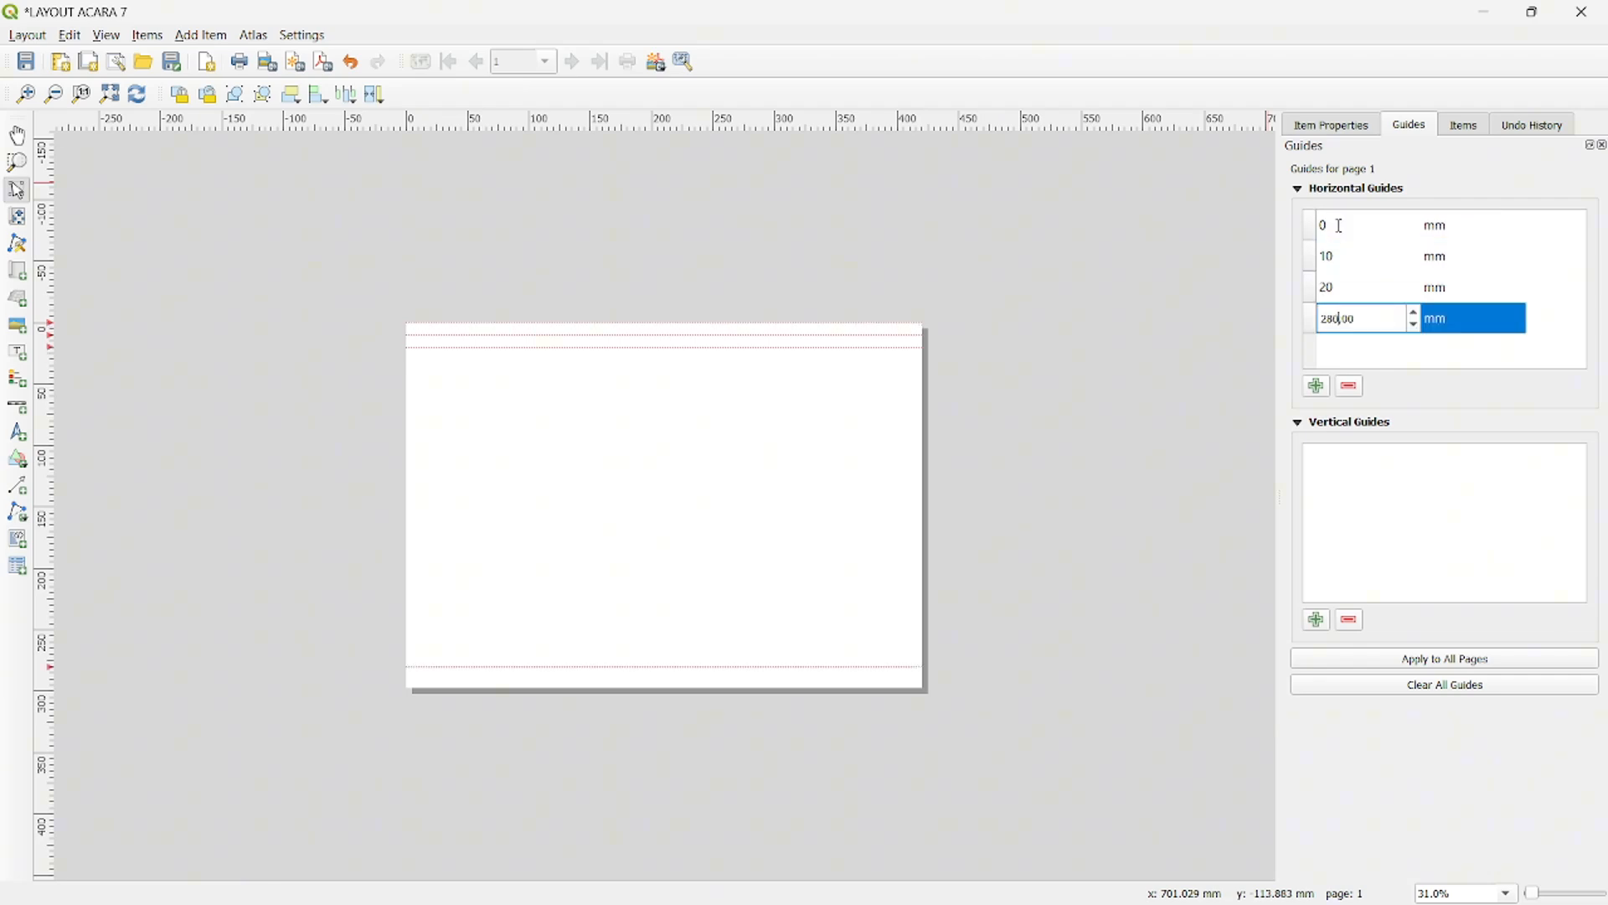
pyautogui.doubleClick(1340, 226)
pyautogui.write('290')
# - Add six vertical guides to the page at 20, 30, 290, 300, 310 and 410 mm
pyautogui.click(1322, 623)
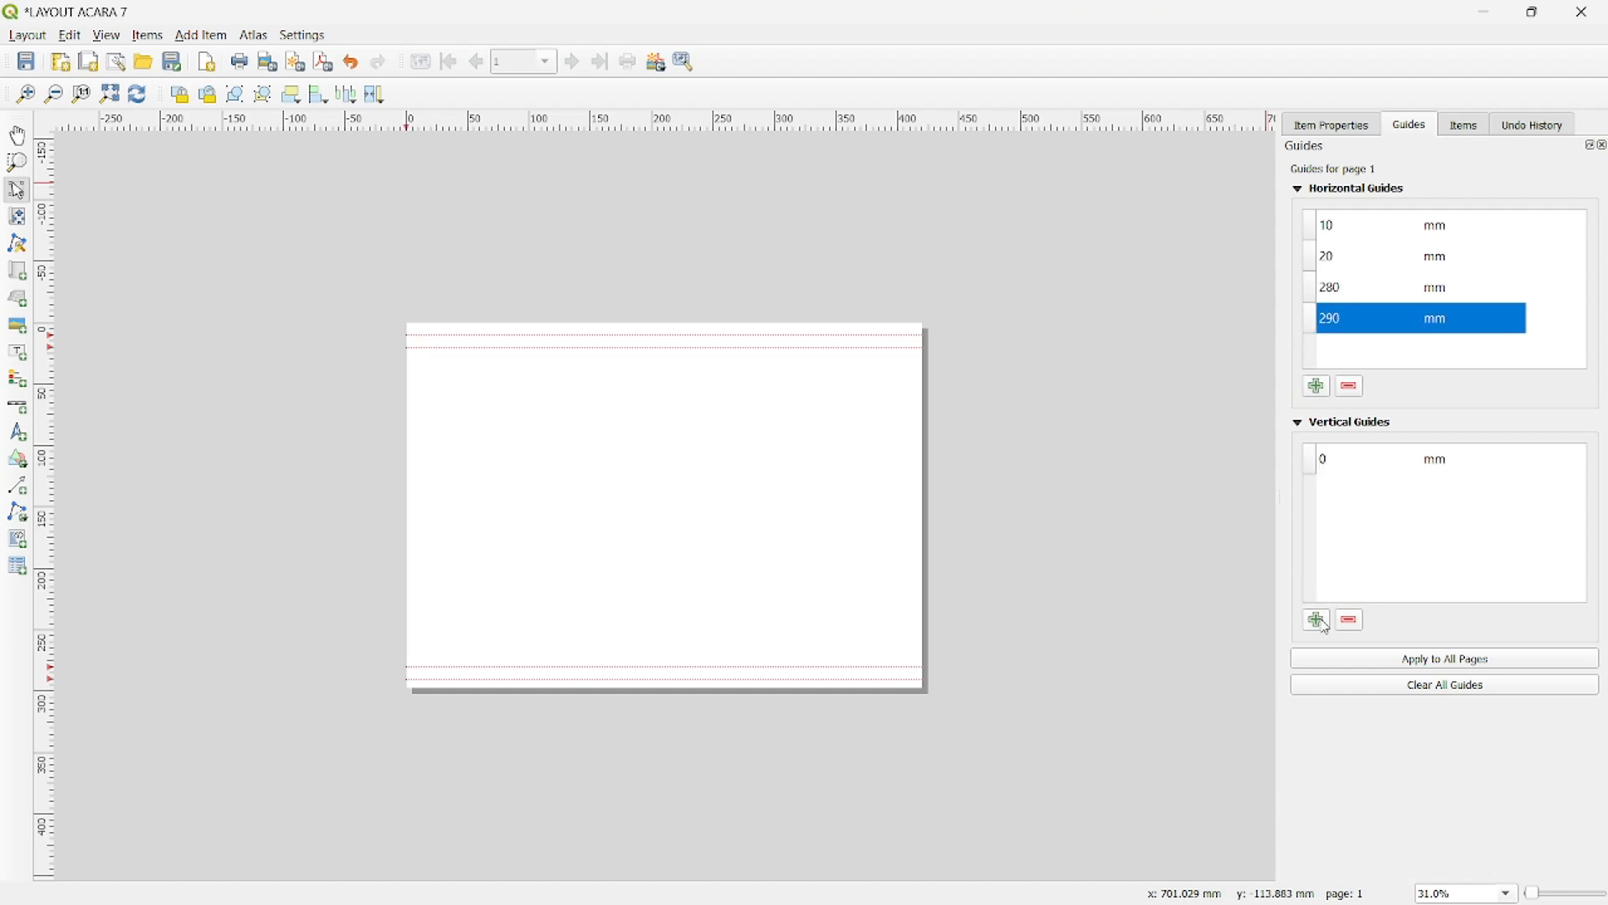
pyautogui.click(1321, 622)
pyautogui.click(1322, 622)
pyautogui.click(1322, 623)
pyautogui.click(1322, 622)
pyautogui.click(1322, 623)
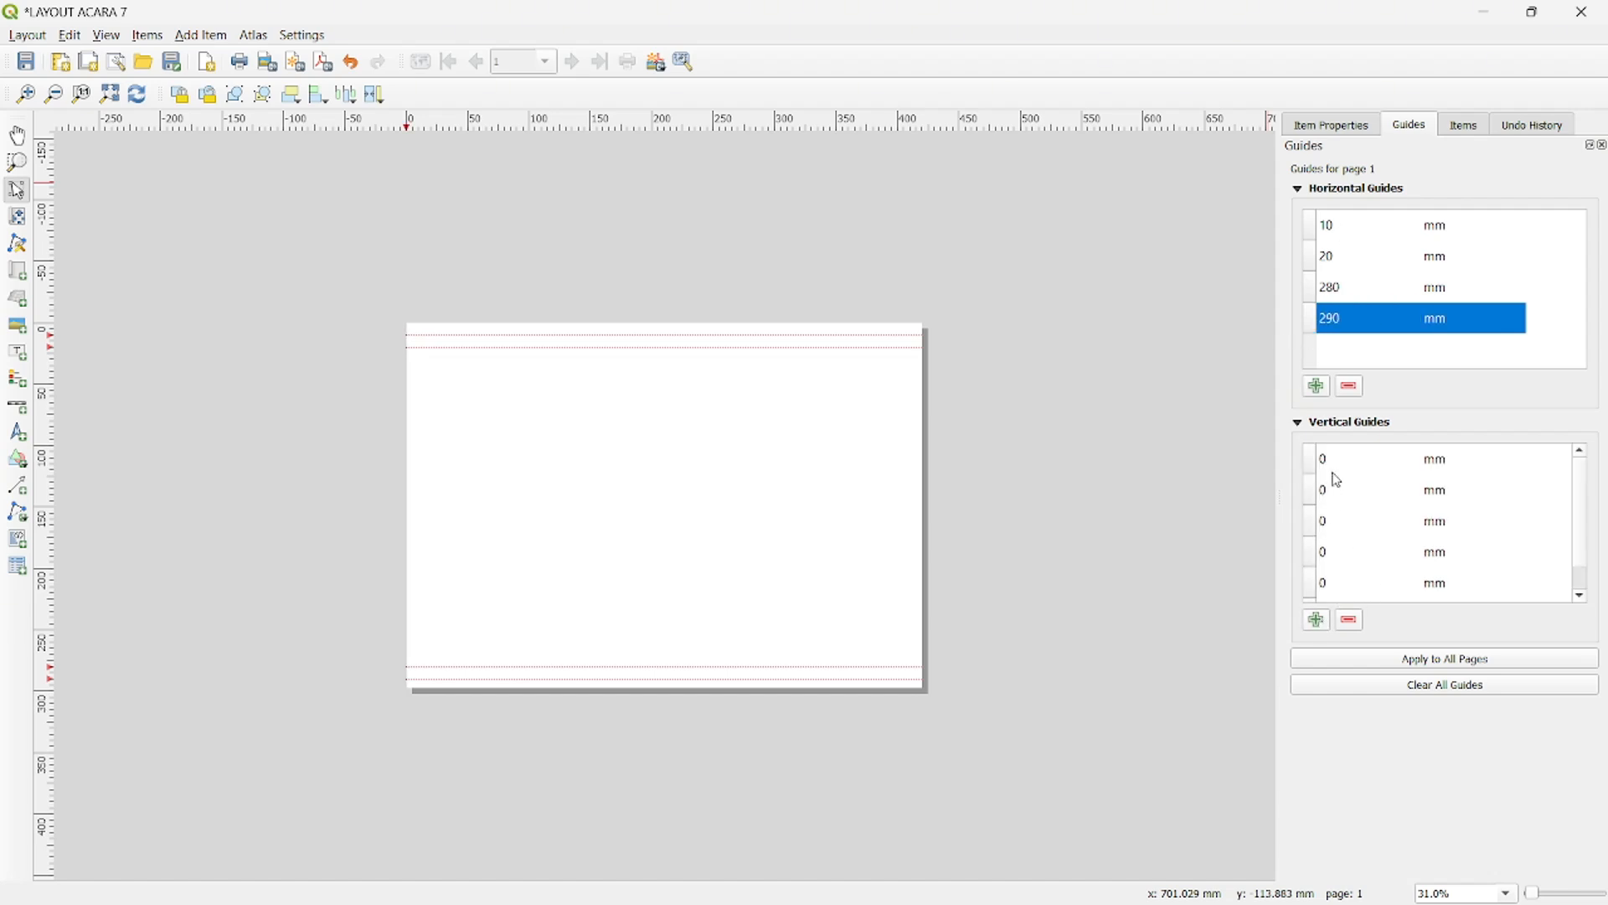
pyautogui.doubleClick(1341, 459)
pyautogui.write('20')
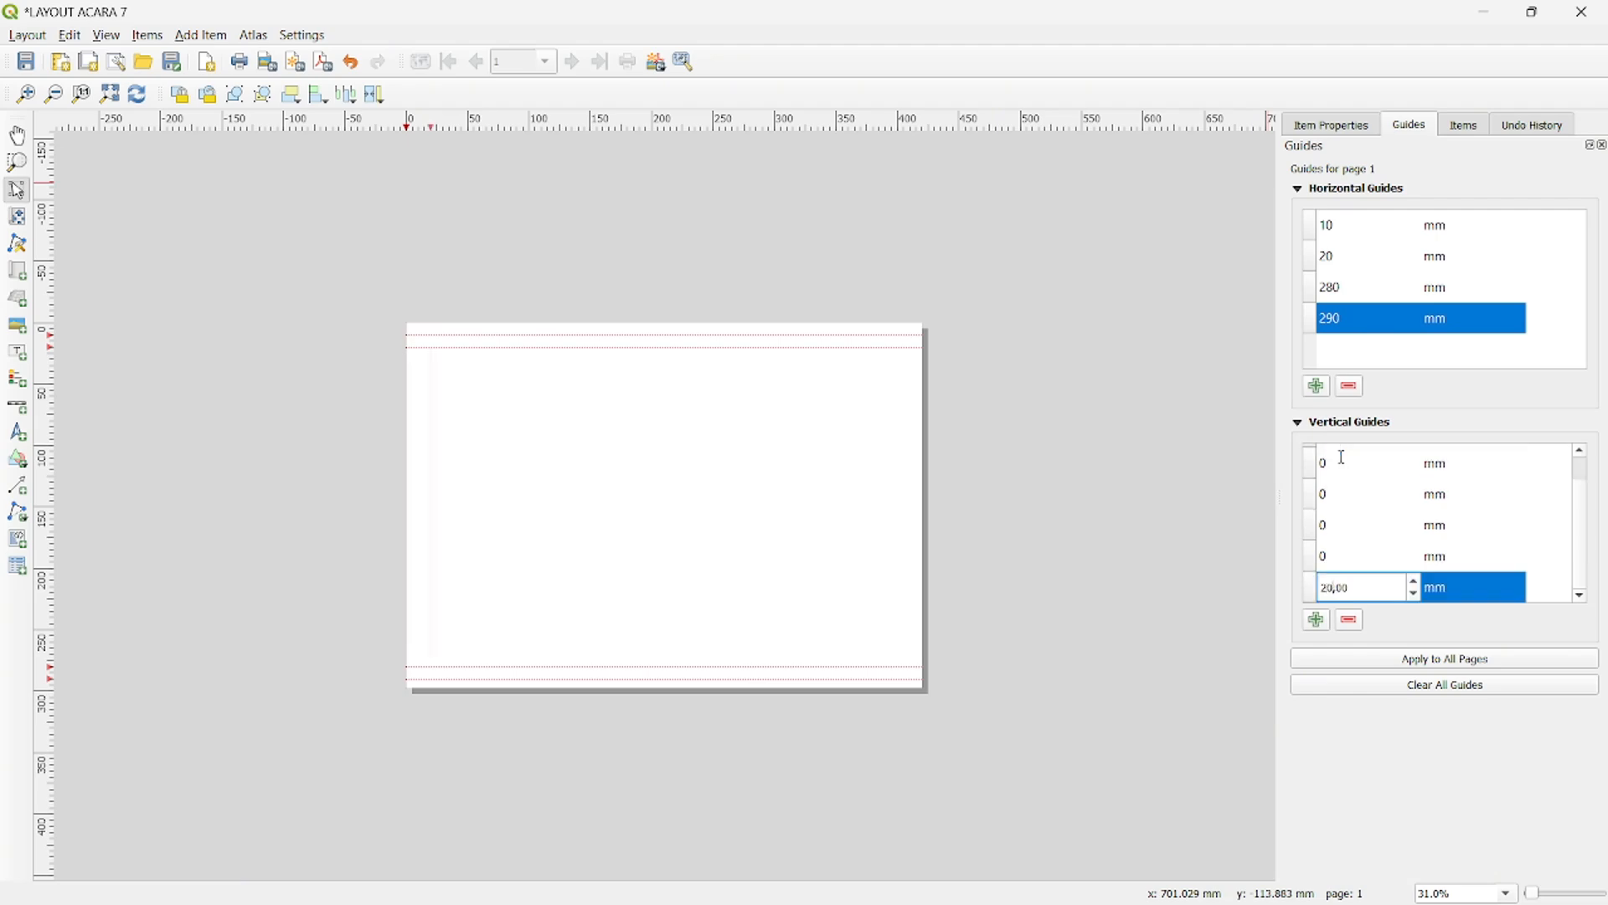
pyautogui.doubleClick(1341, 461)
pyautogui.write('30')
pyautogui.doubleClick(1342, 460)
pyautogui.write('290')
pyautogui.doubleClick(1342, 459)
pyautogui.write('300')
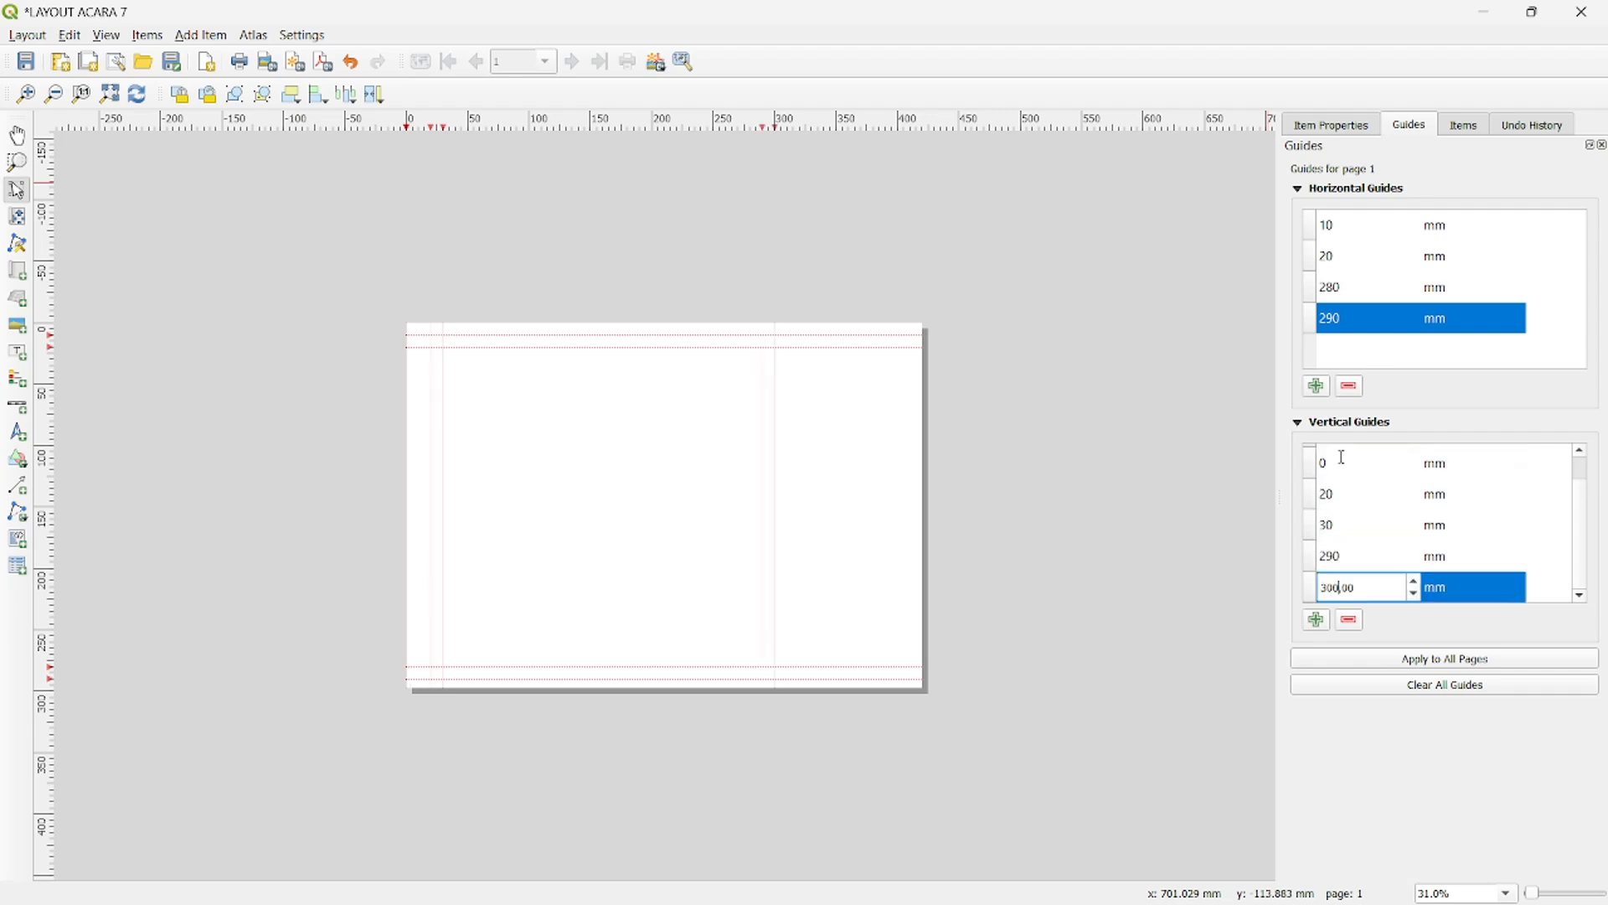
pyautogui.doubleClick(1343, 458)
pyautogui.write('310')
pyautogui.doubleClick(1343, 459)
pyautogui.write('410')
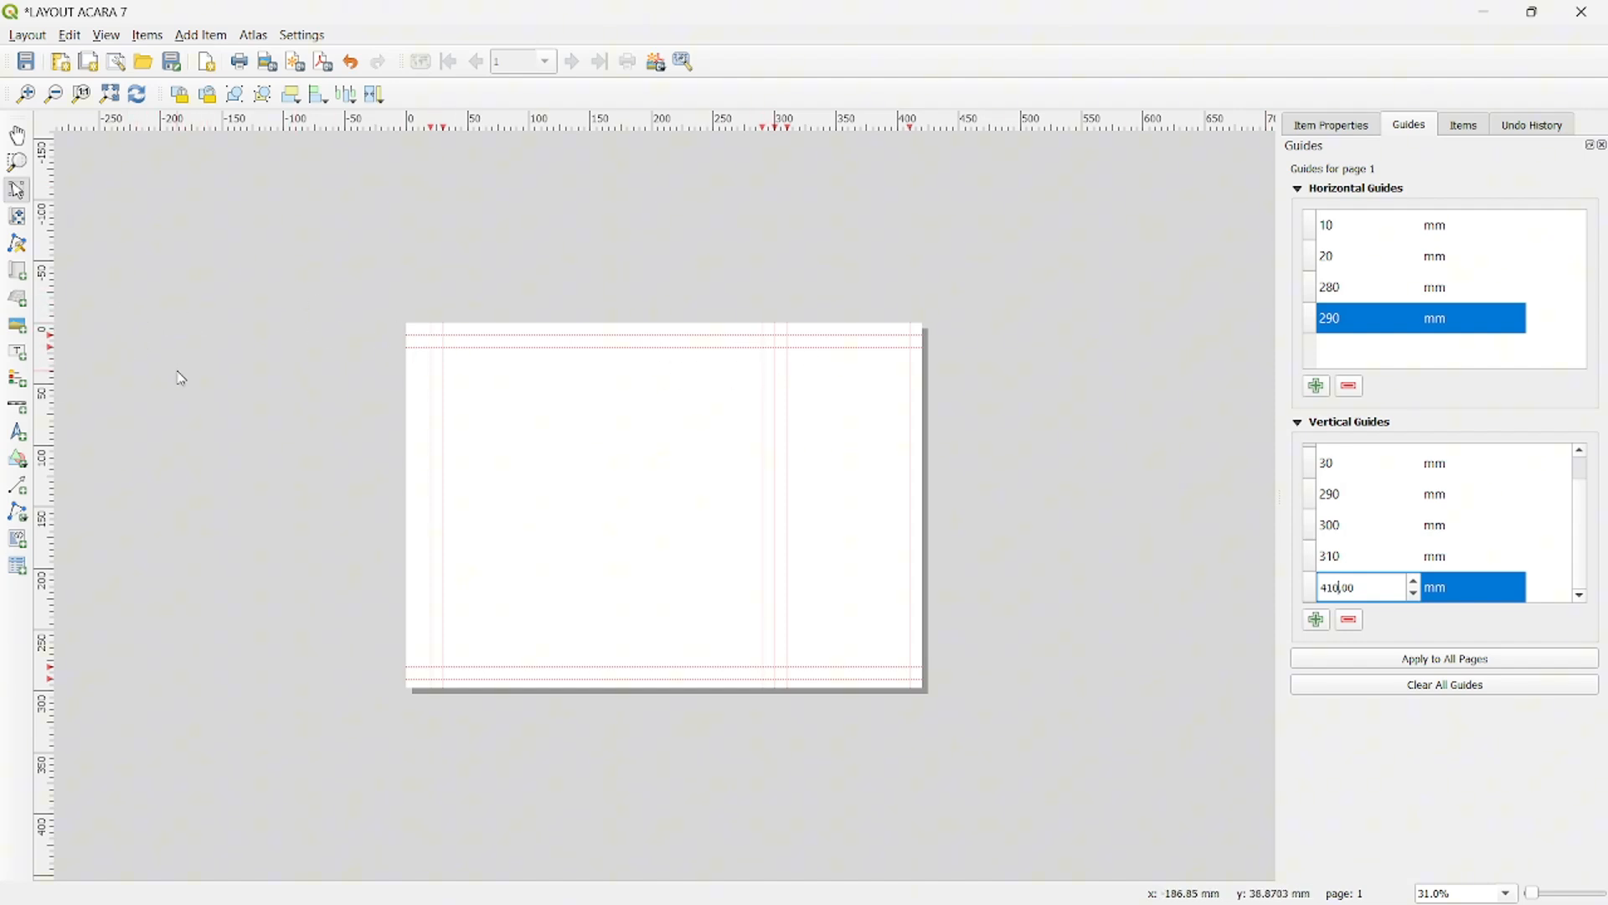
# - Draw two rectangles snapped to the guides, spanning x 20–300 mm and x 310–410 mm, both from y 10 to 290 mm
pyautogui.click(24, 472)
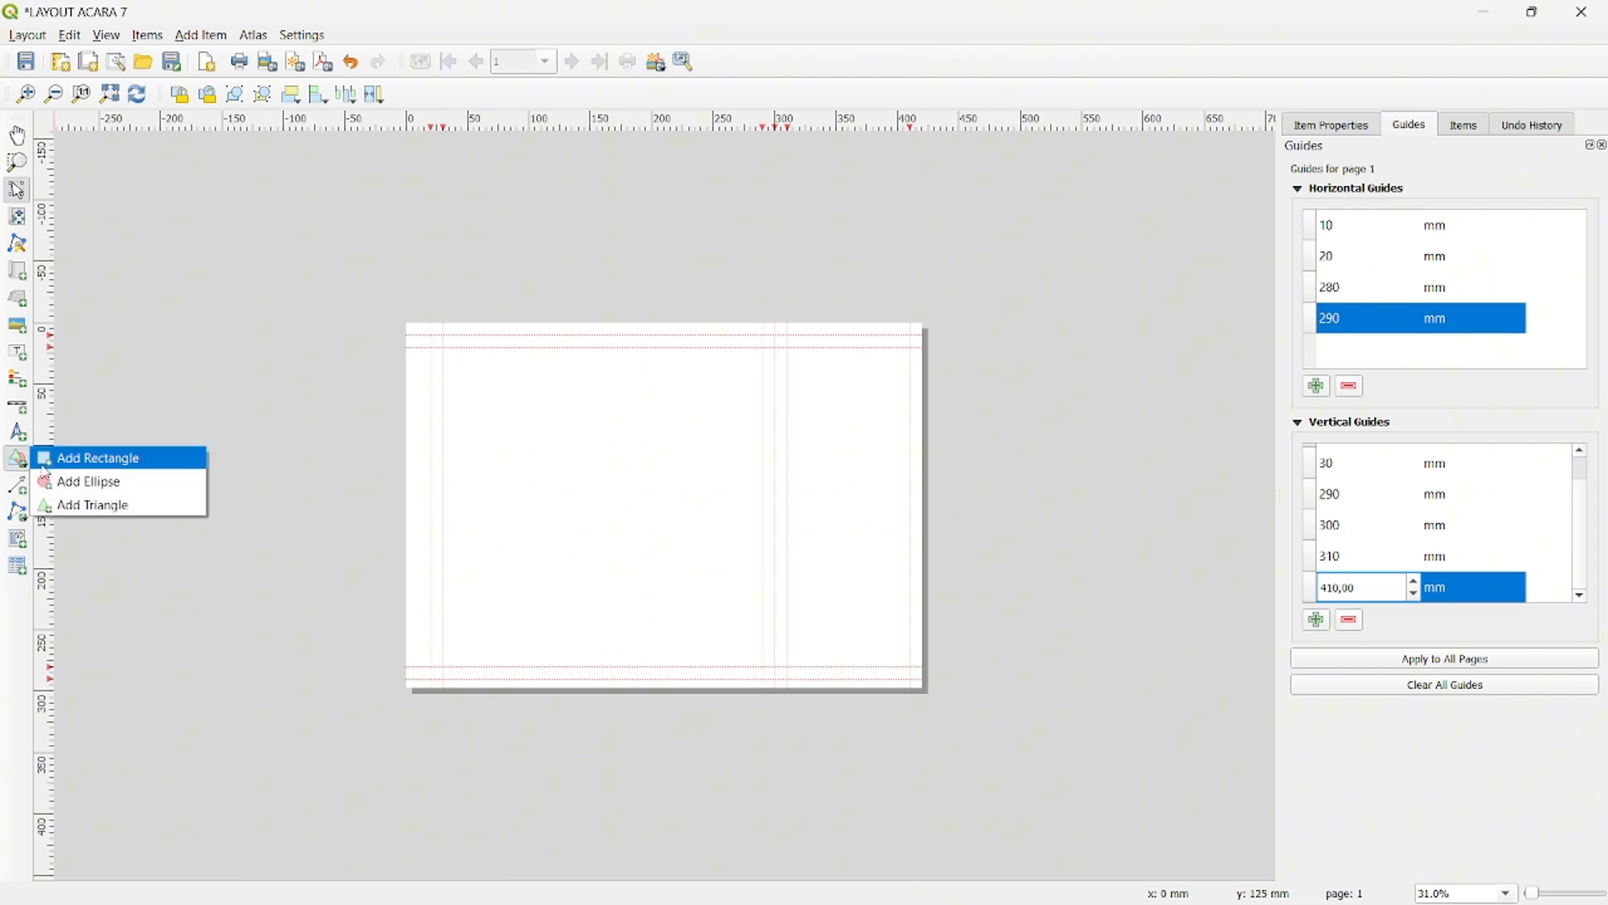
pyautogui.click(90, 458)
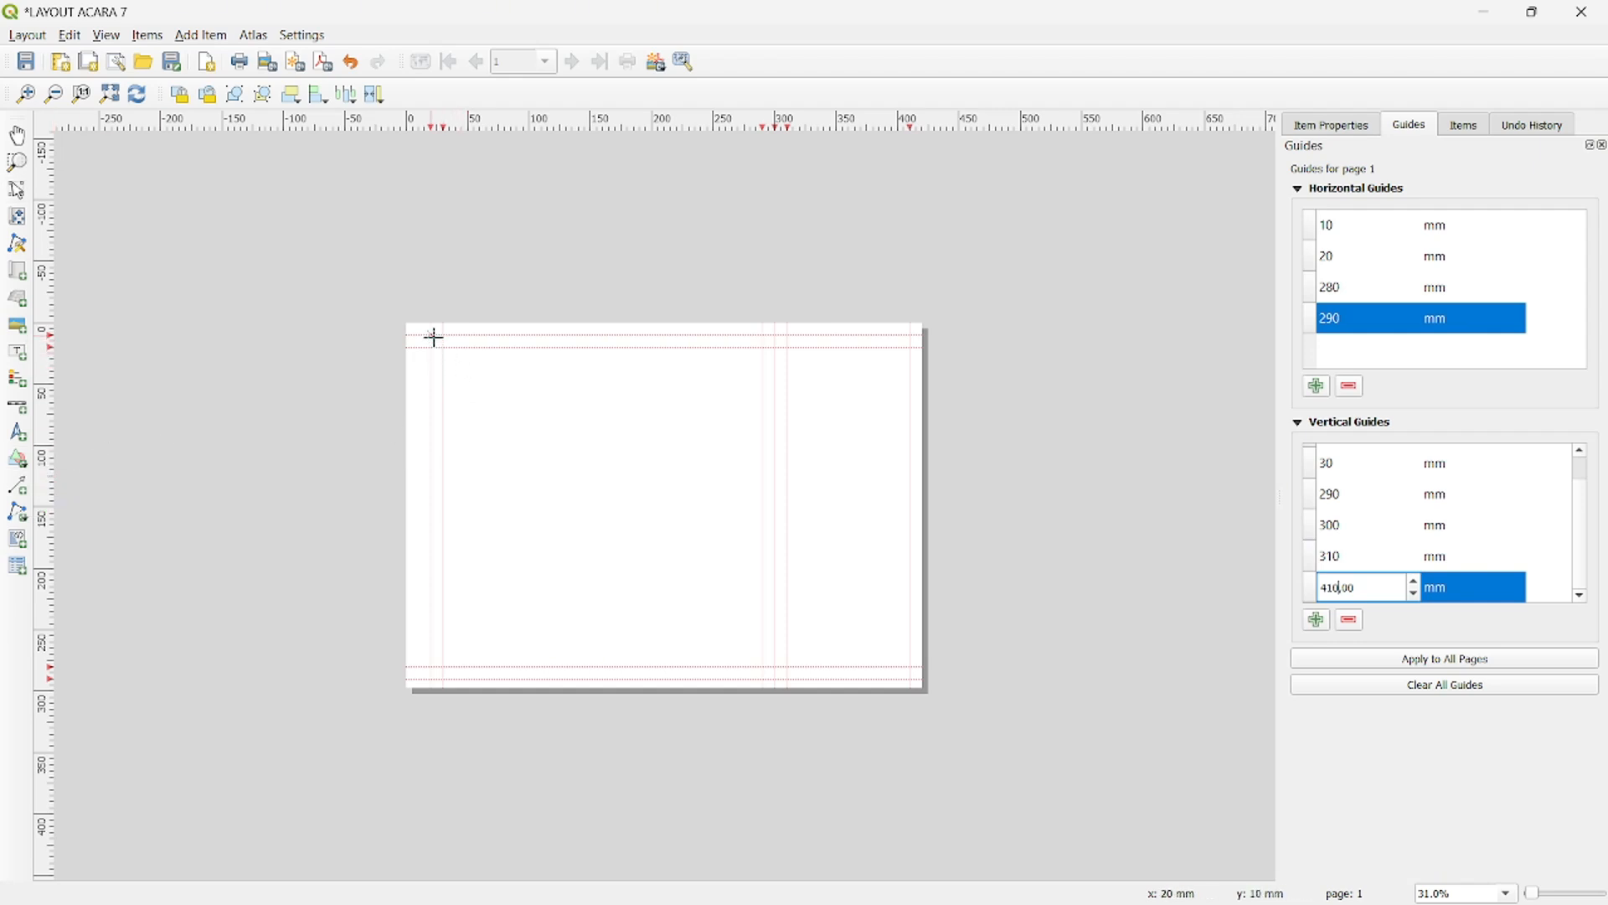
pyautogui.moveTo(434, 336); pyautogui.dragTo(775, 679)
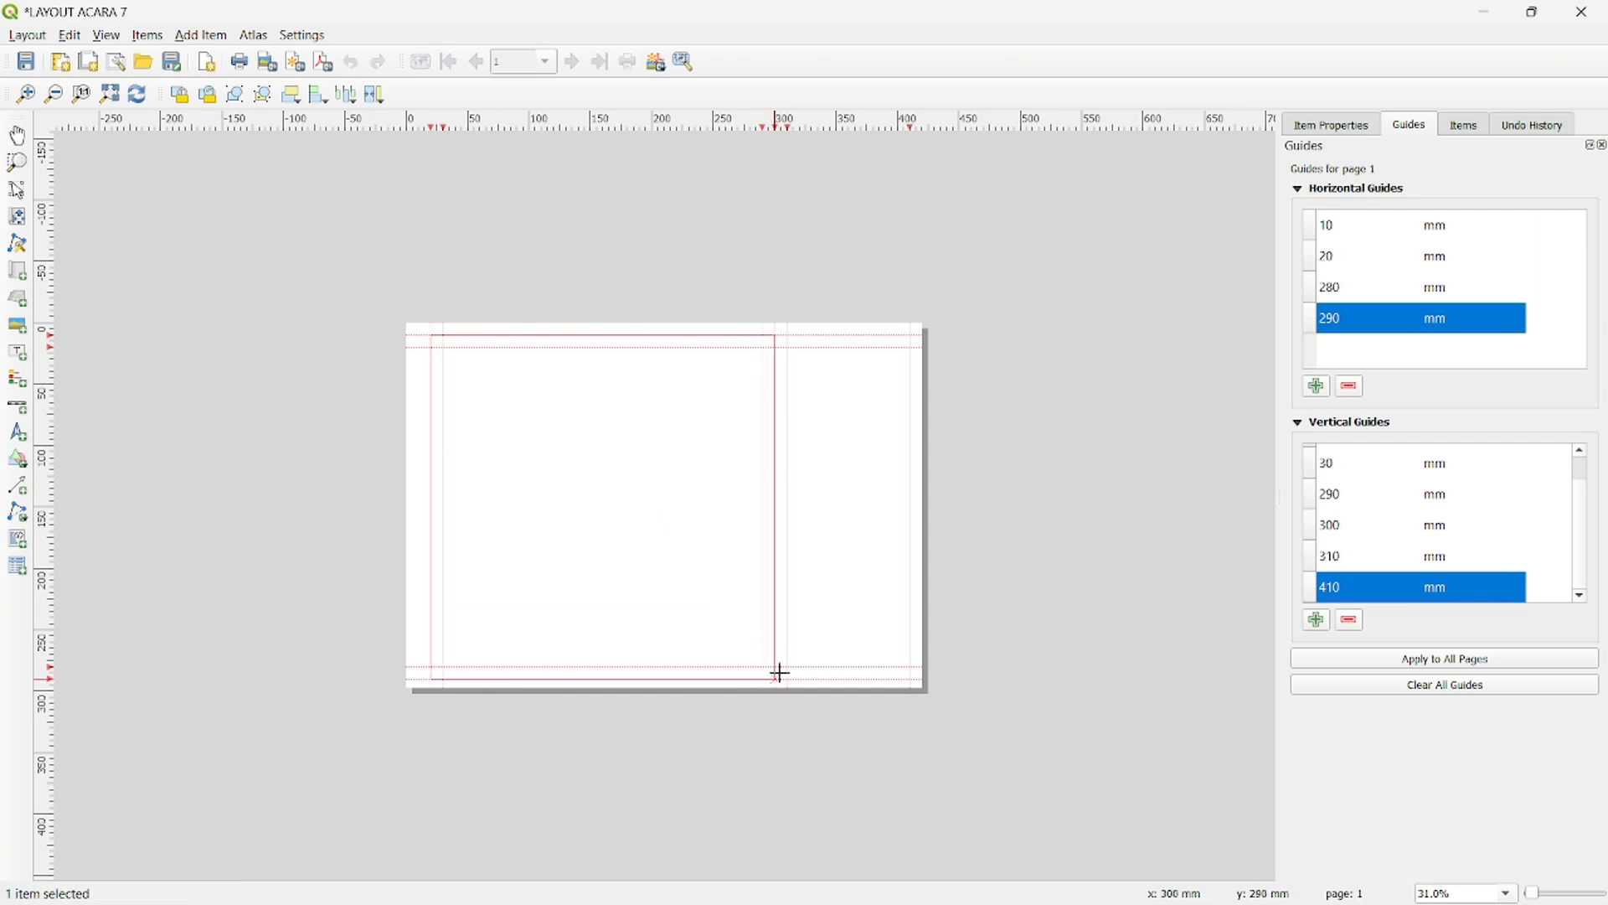
pyautogui.click(17, 461)
pyautogui.click(59, 495)
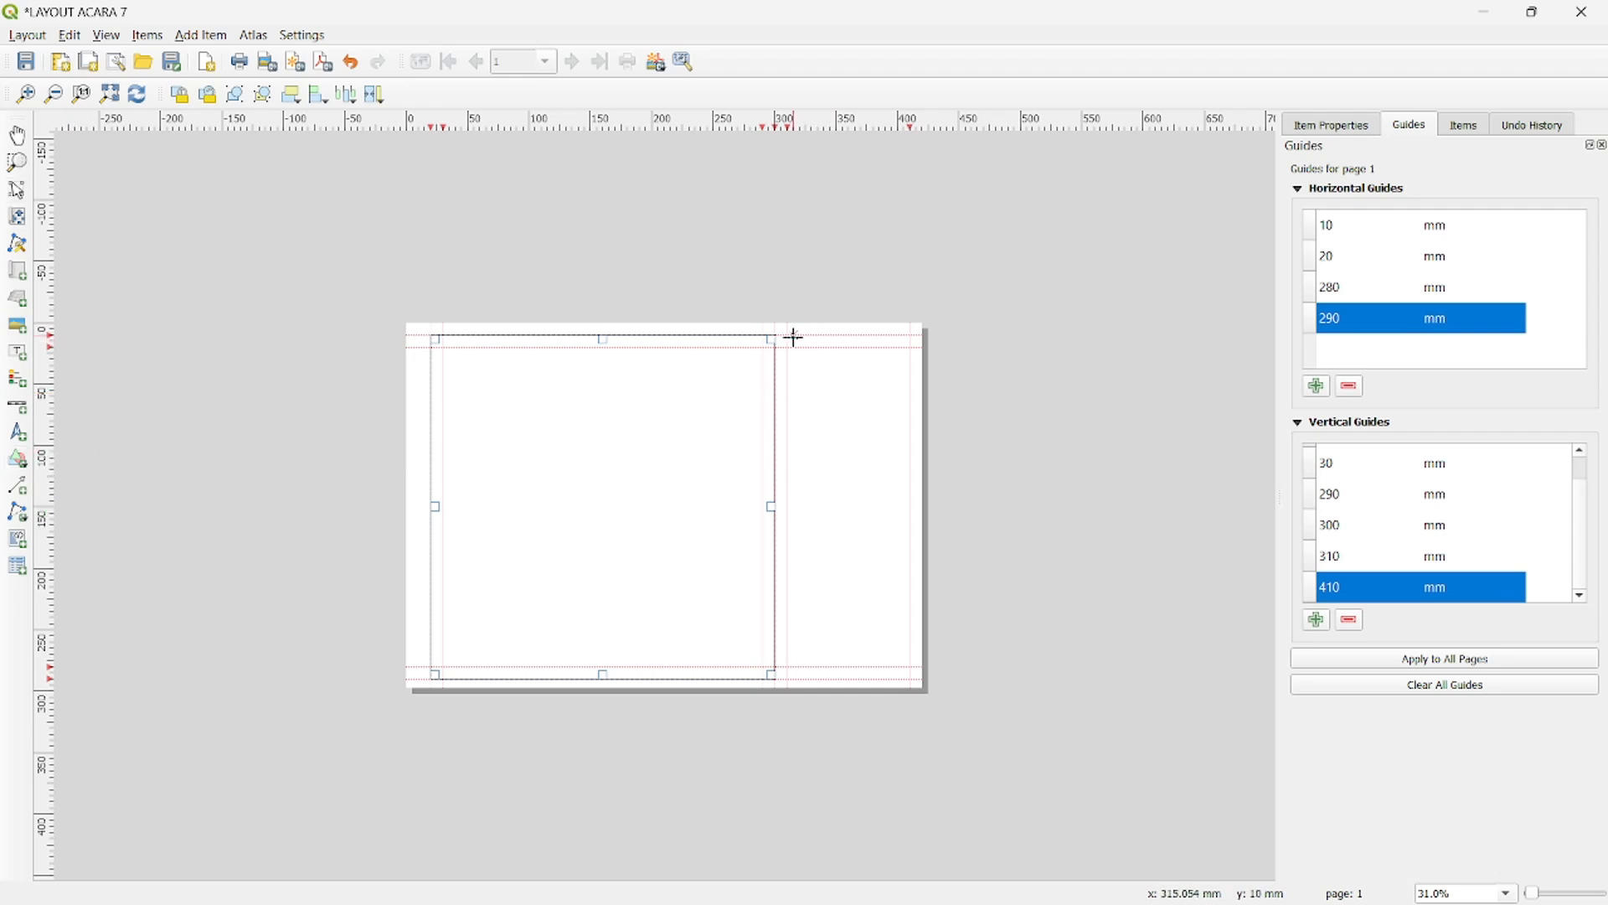
pyautogui.moveTo(790, 337); pyautogui.dragTo(908, 676)
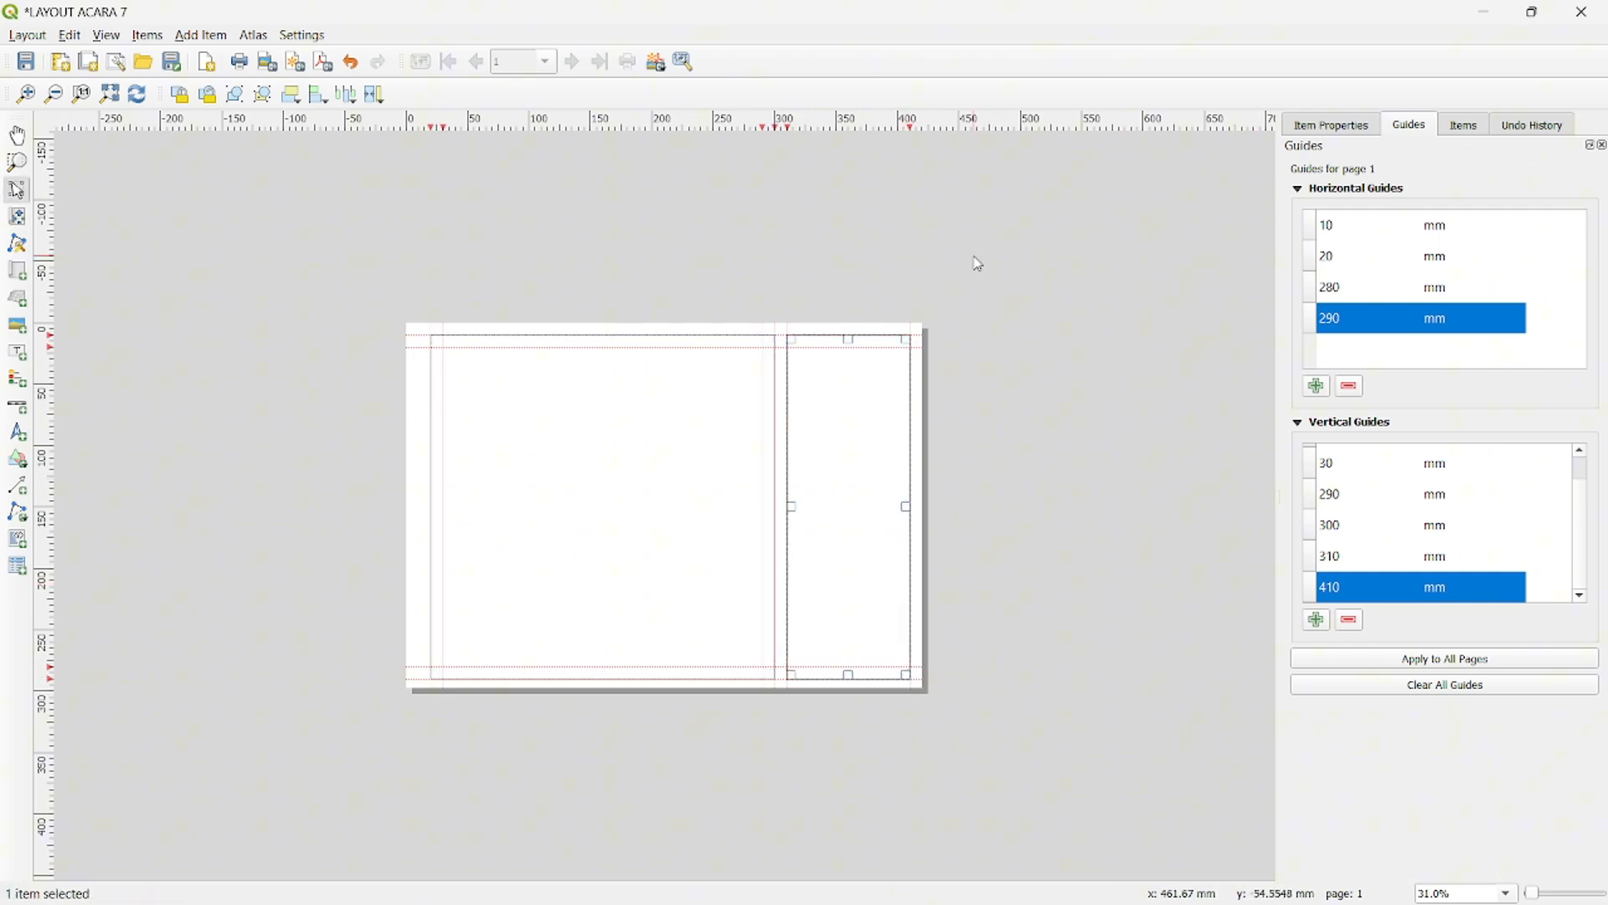
# - Set the simple fill stroke width of the narrow rectangle to 0.5 mm
pyautogui.click(1462, 127)
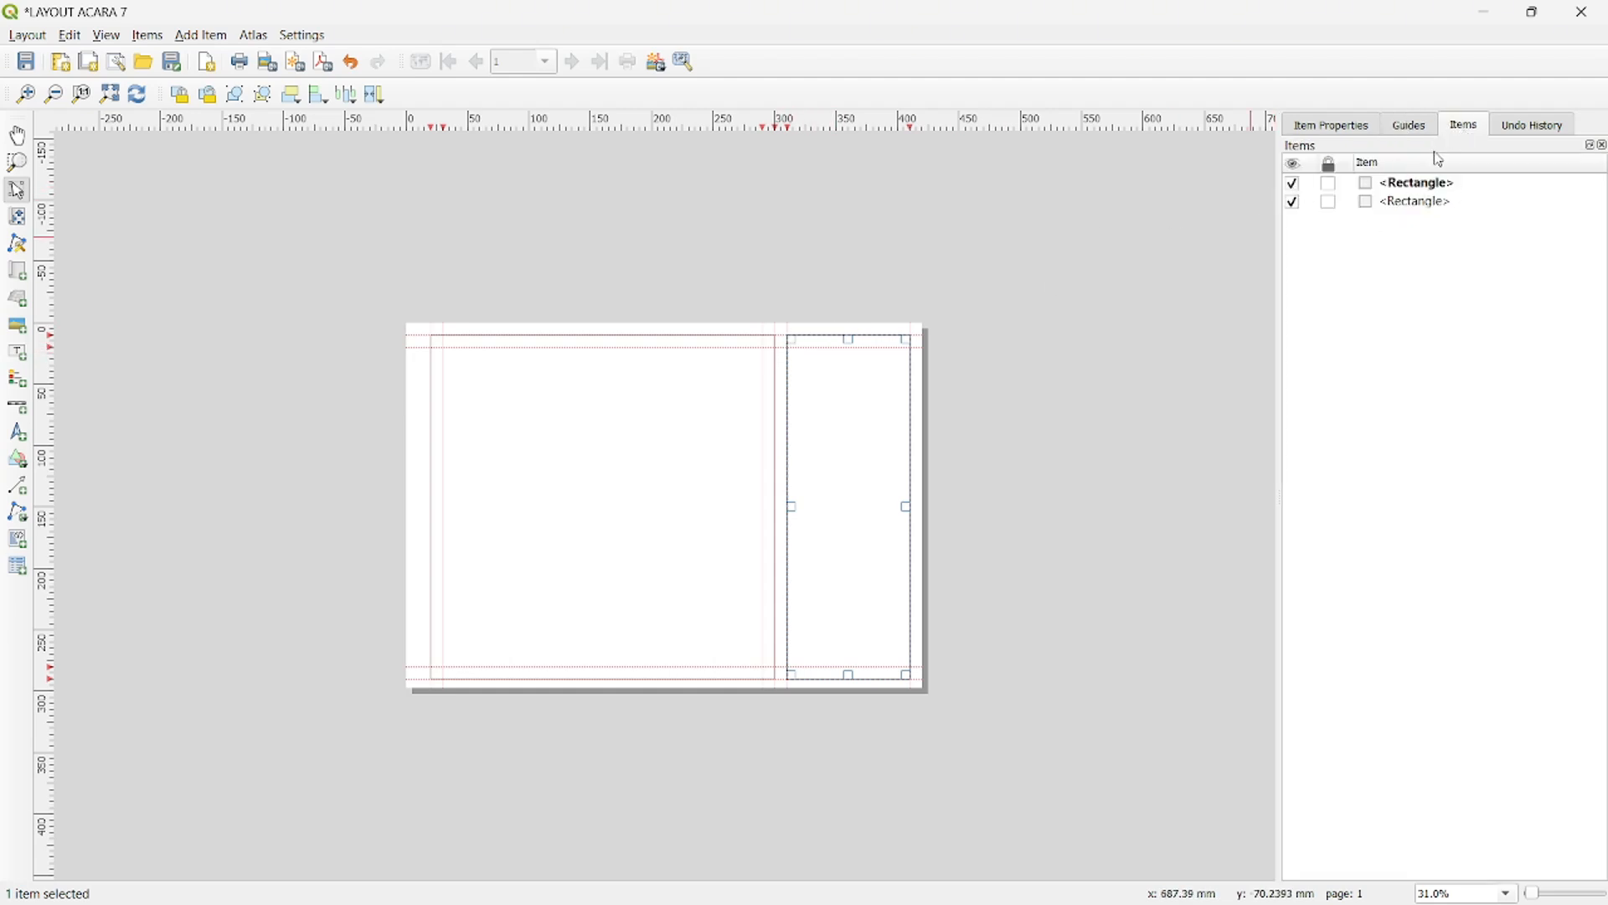
pyautogui.rightClick(1401, 189)
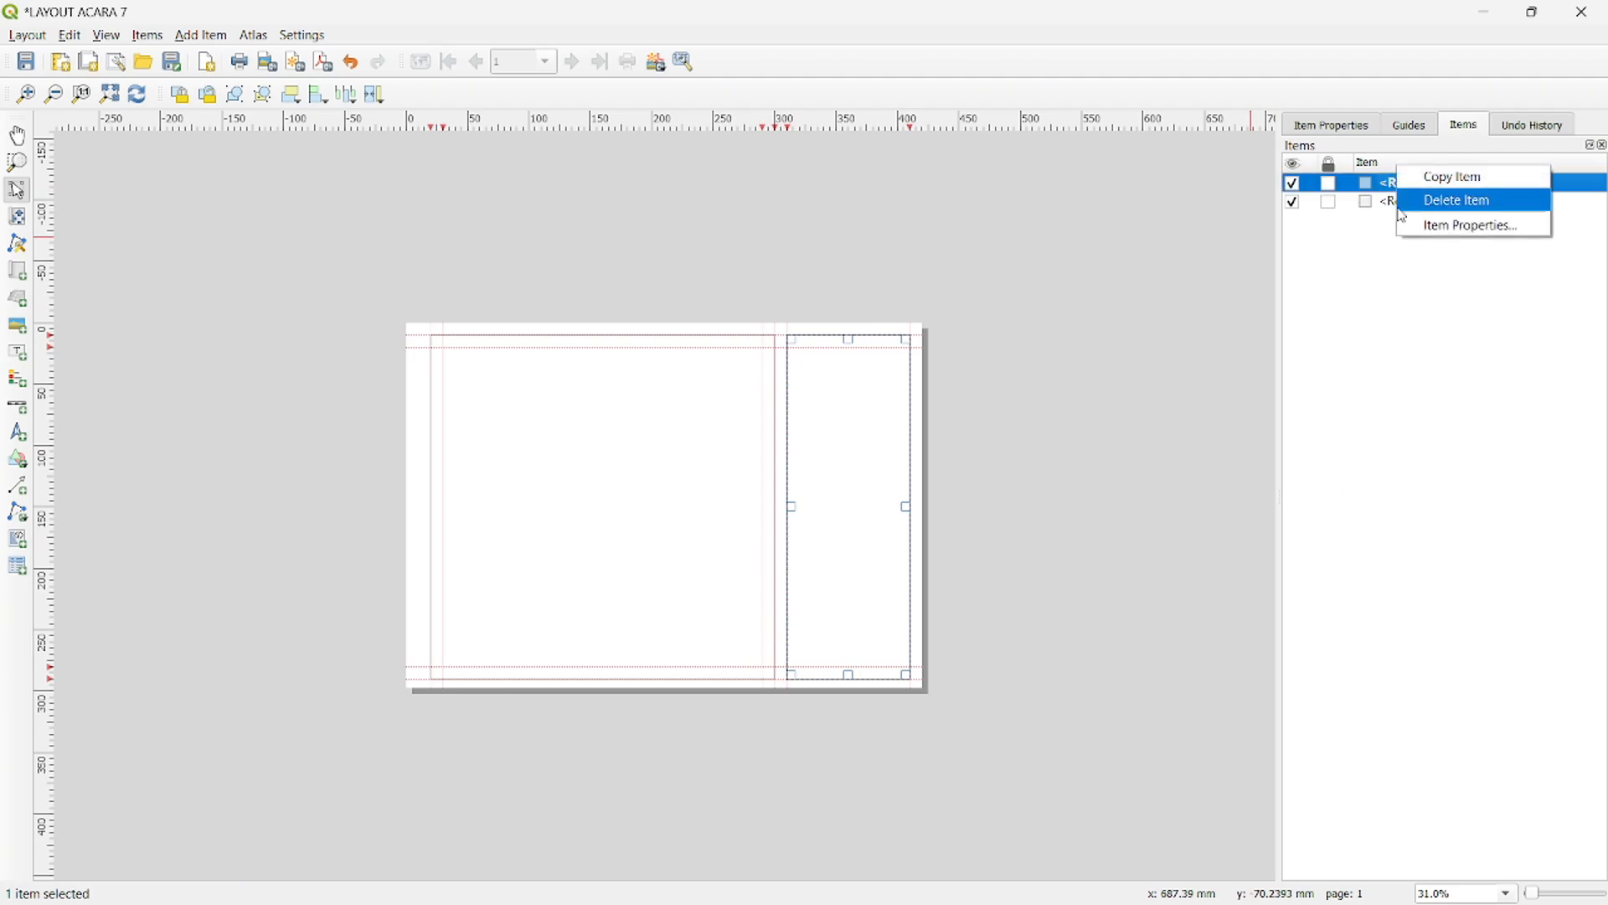
pyautogui.click(1446, 241)
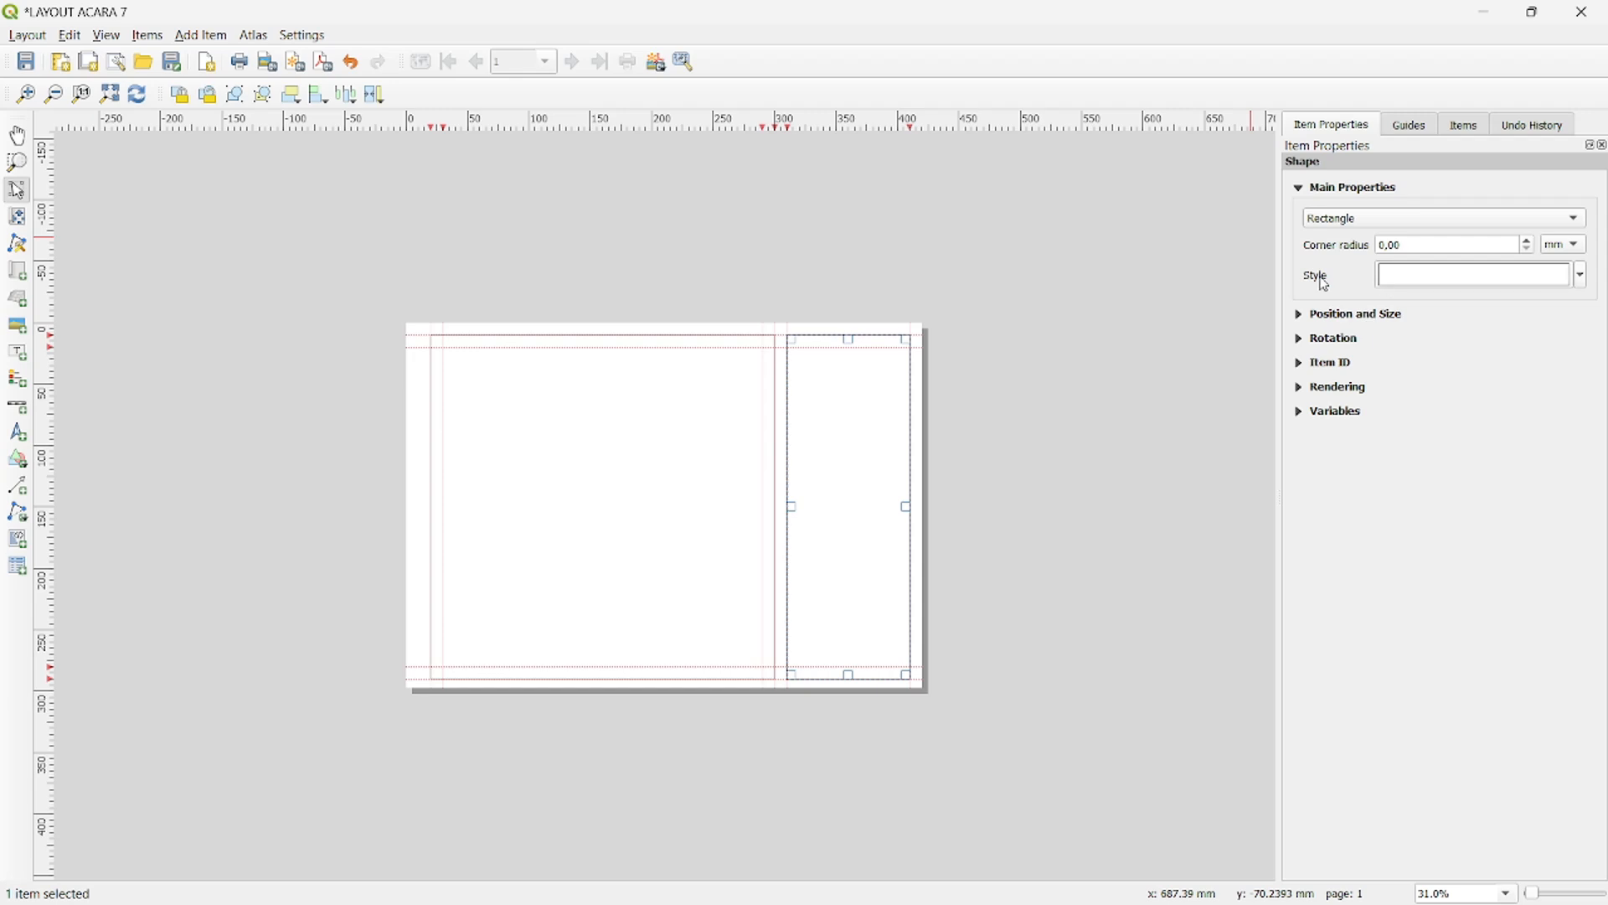
pyautogui.click(1422, 279)
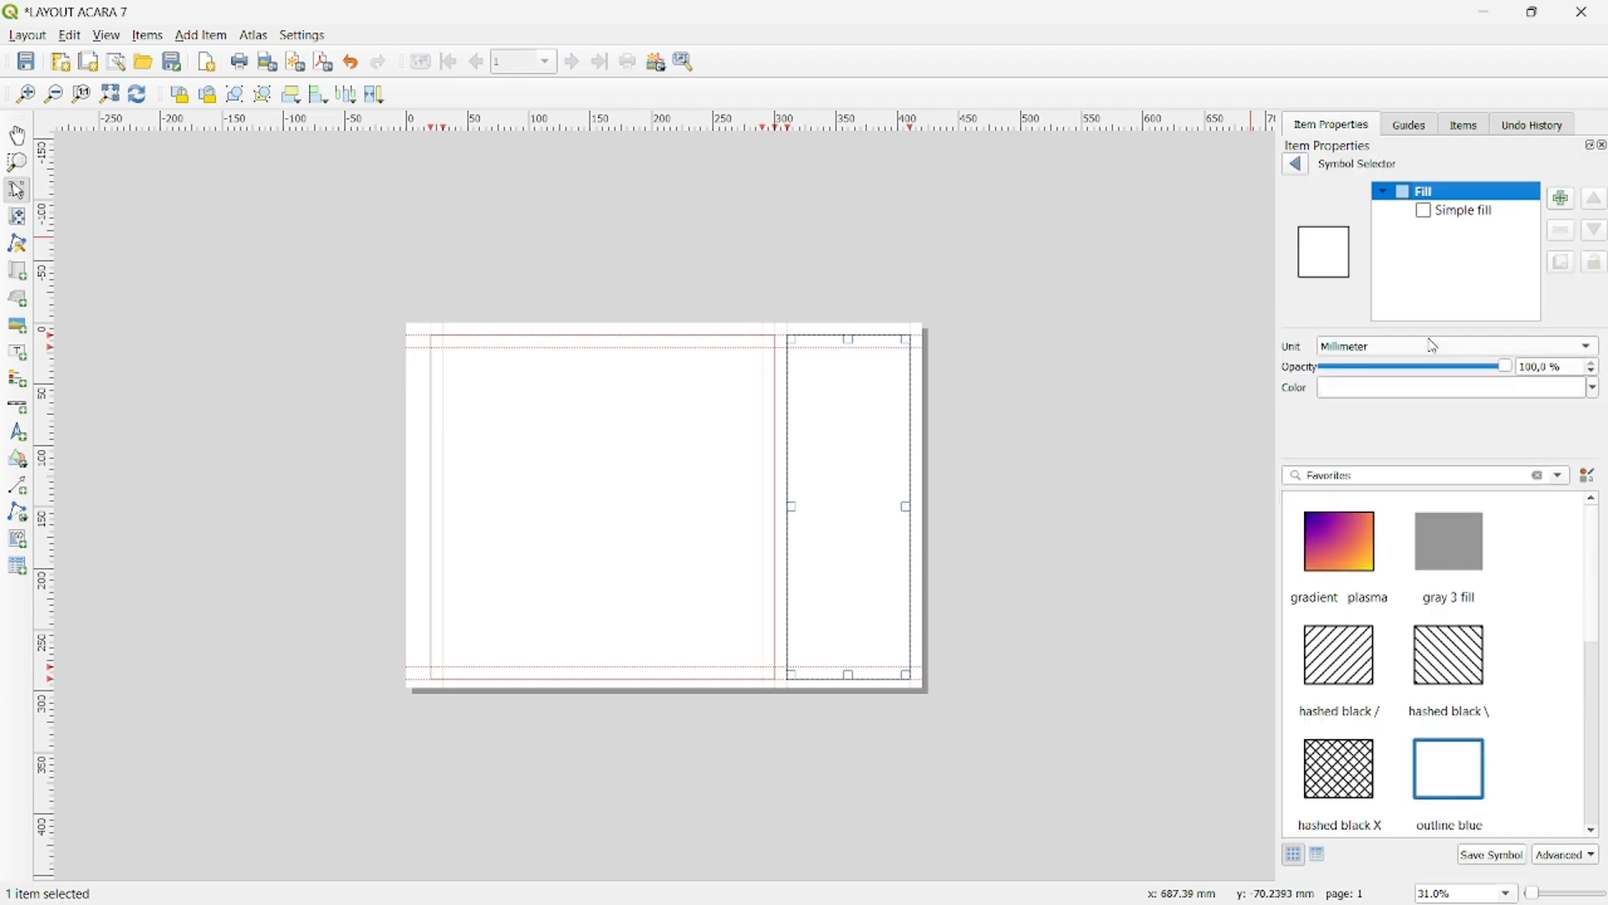
pyautogui.click(1464, 212)
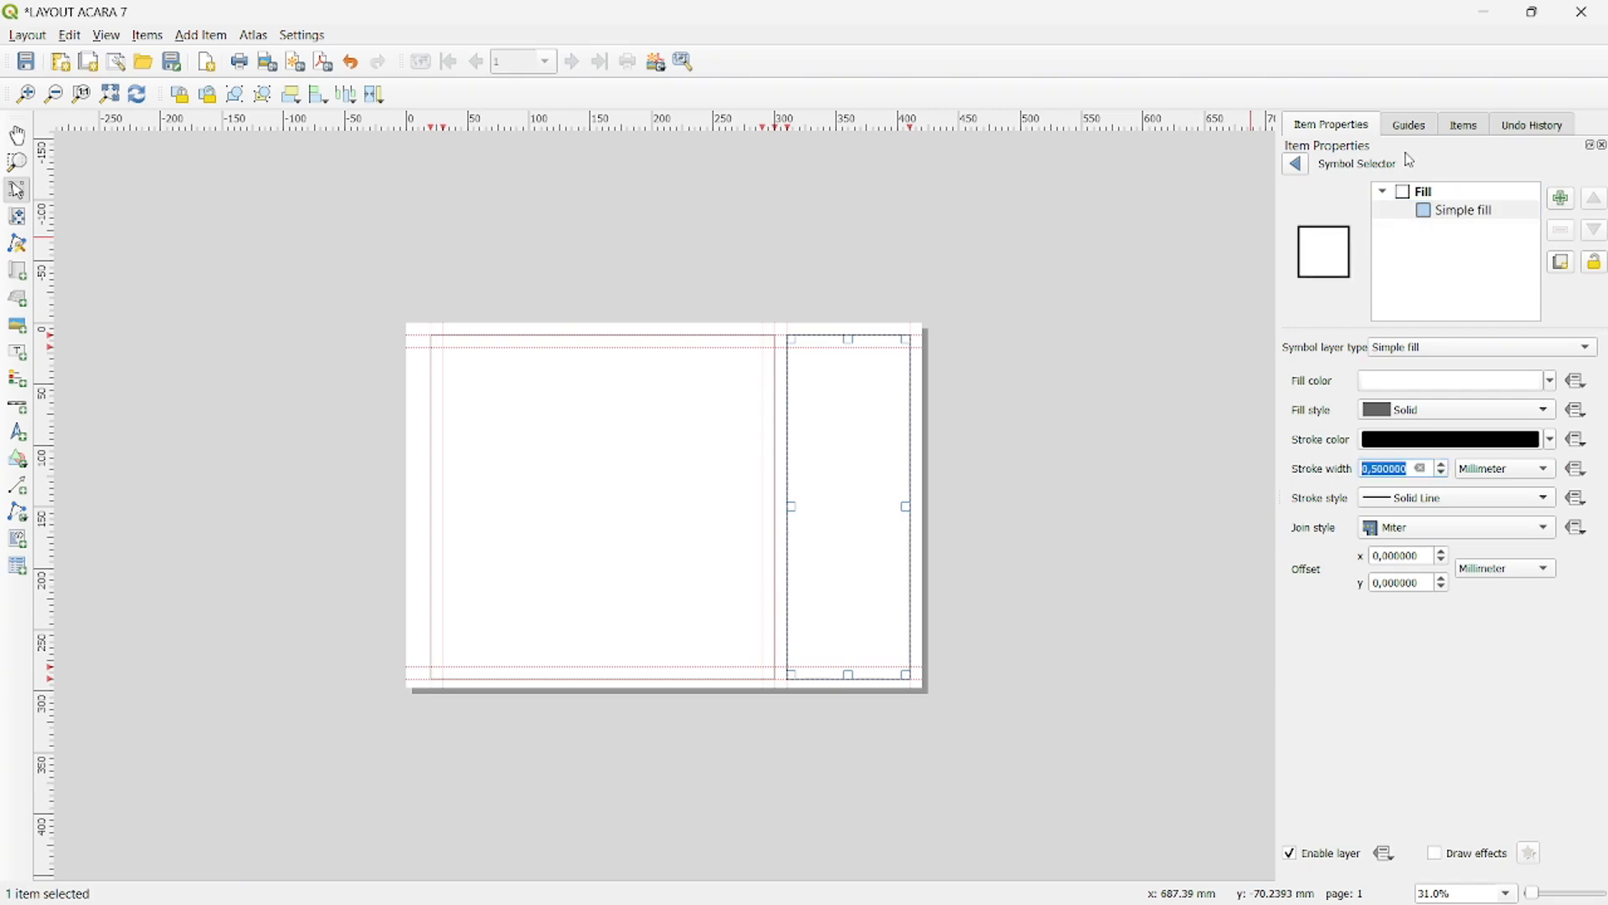
pyautogui.click(1305, 168)
# - Set the simple fill stroke width of the large rectangle to 0.5 mm and deselect it
pyautogui.click(1462, 126)
pyautogui.click(1379, 202)
pyautogui.rightClick(1401, 205)
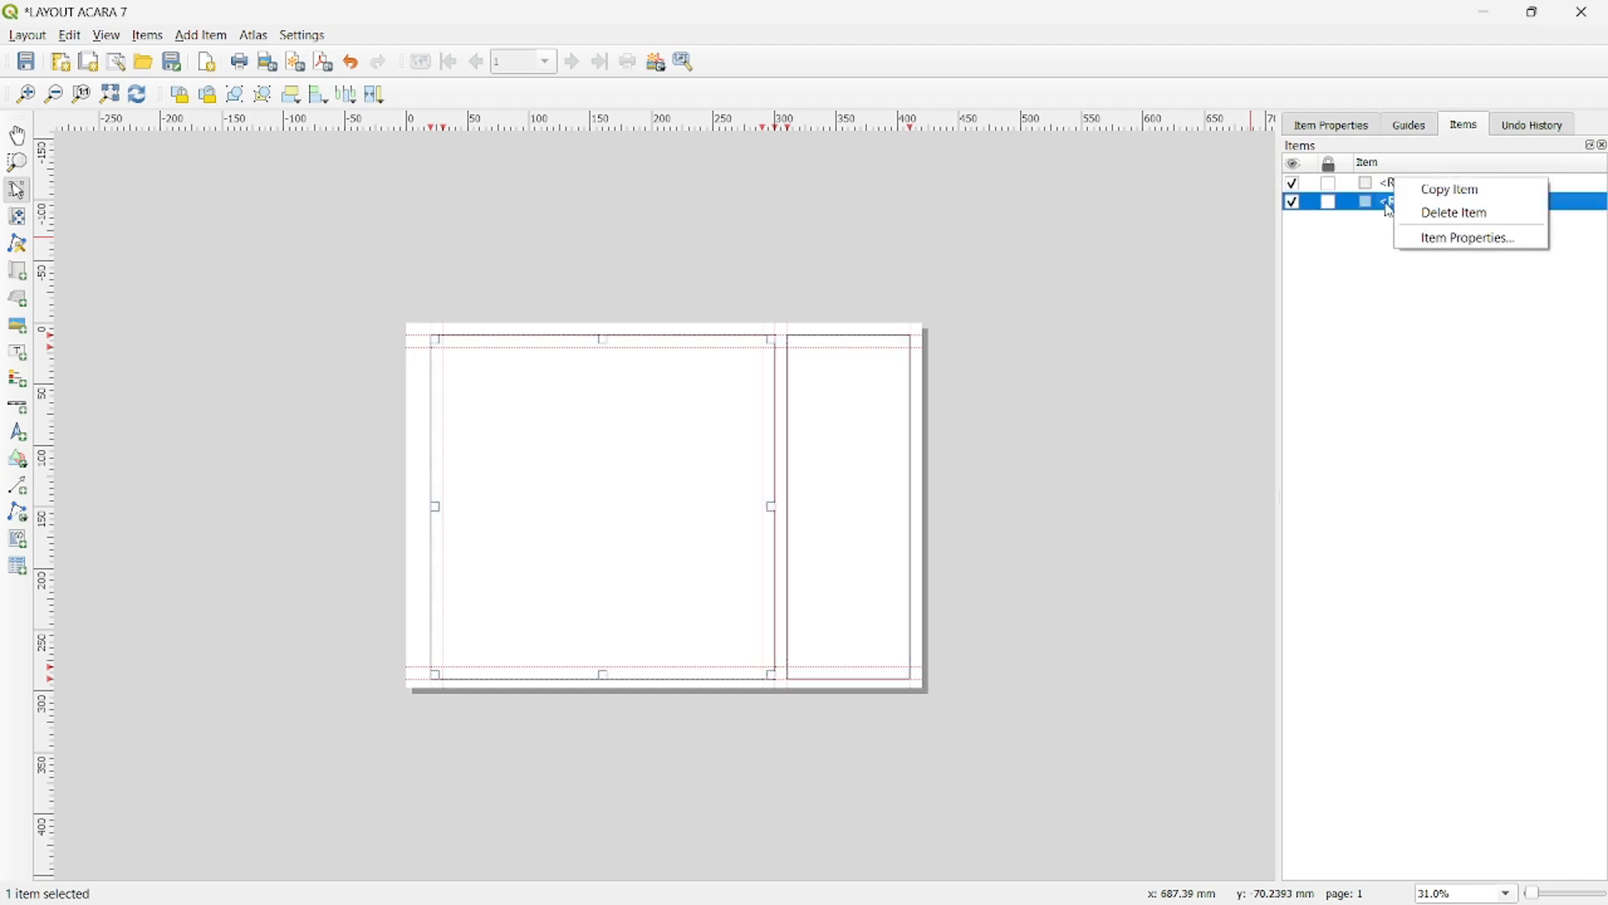
pyautogui.click(1462, 232)
pyautogui.click(1459, 275)
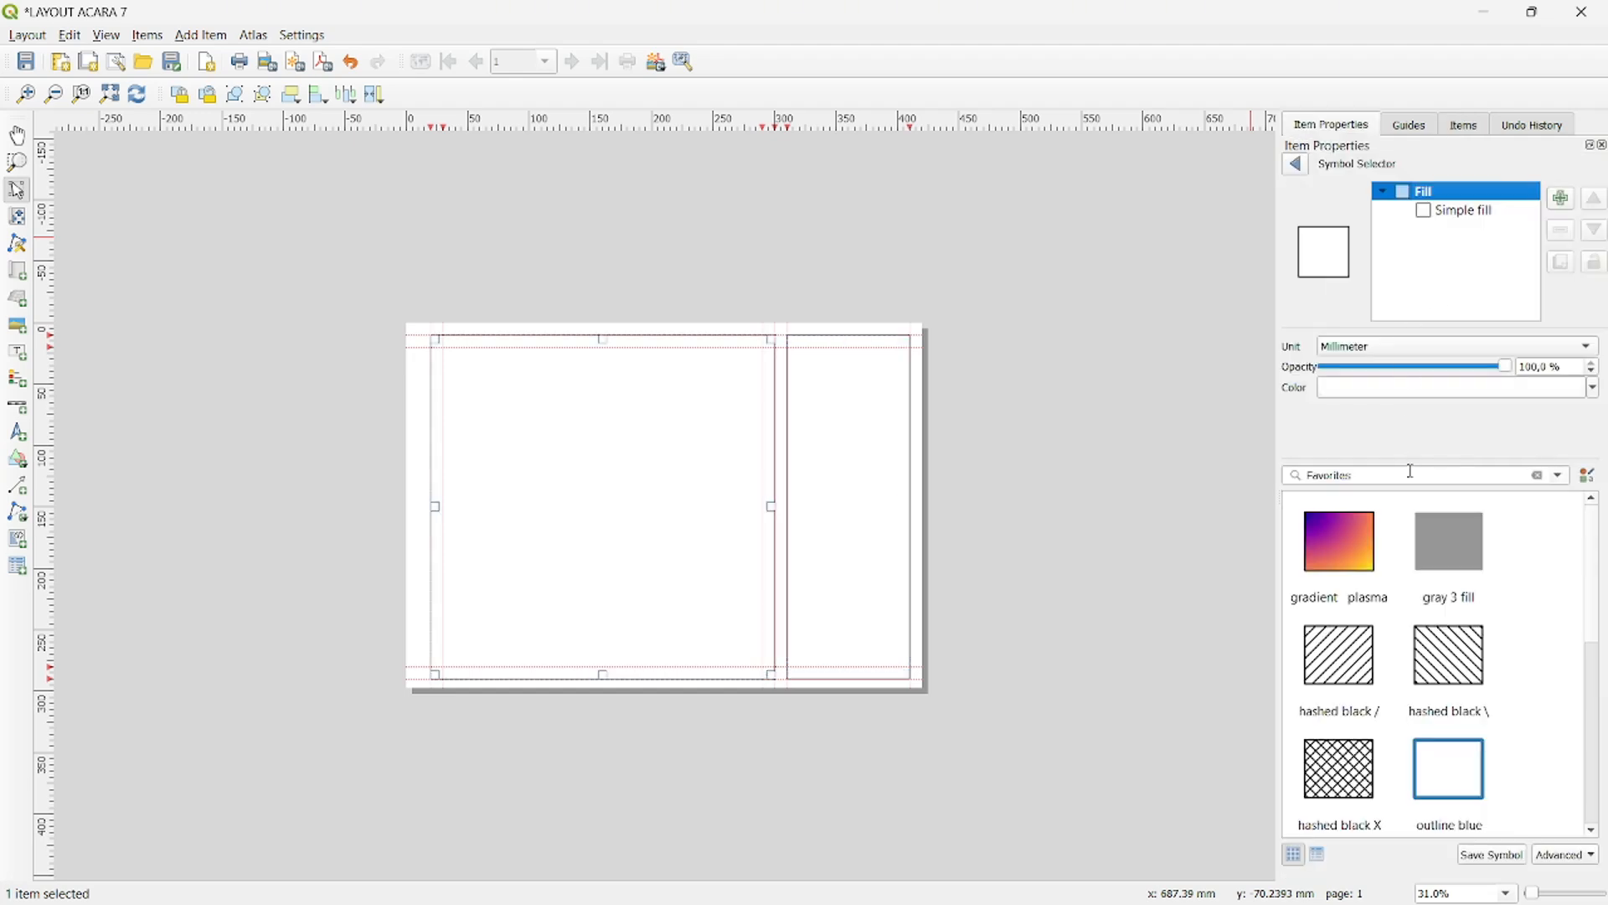
pyautogui.click(1447, 211)
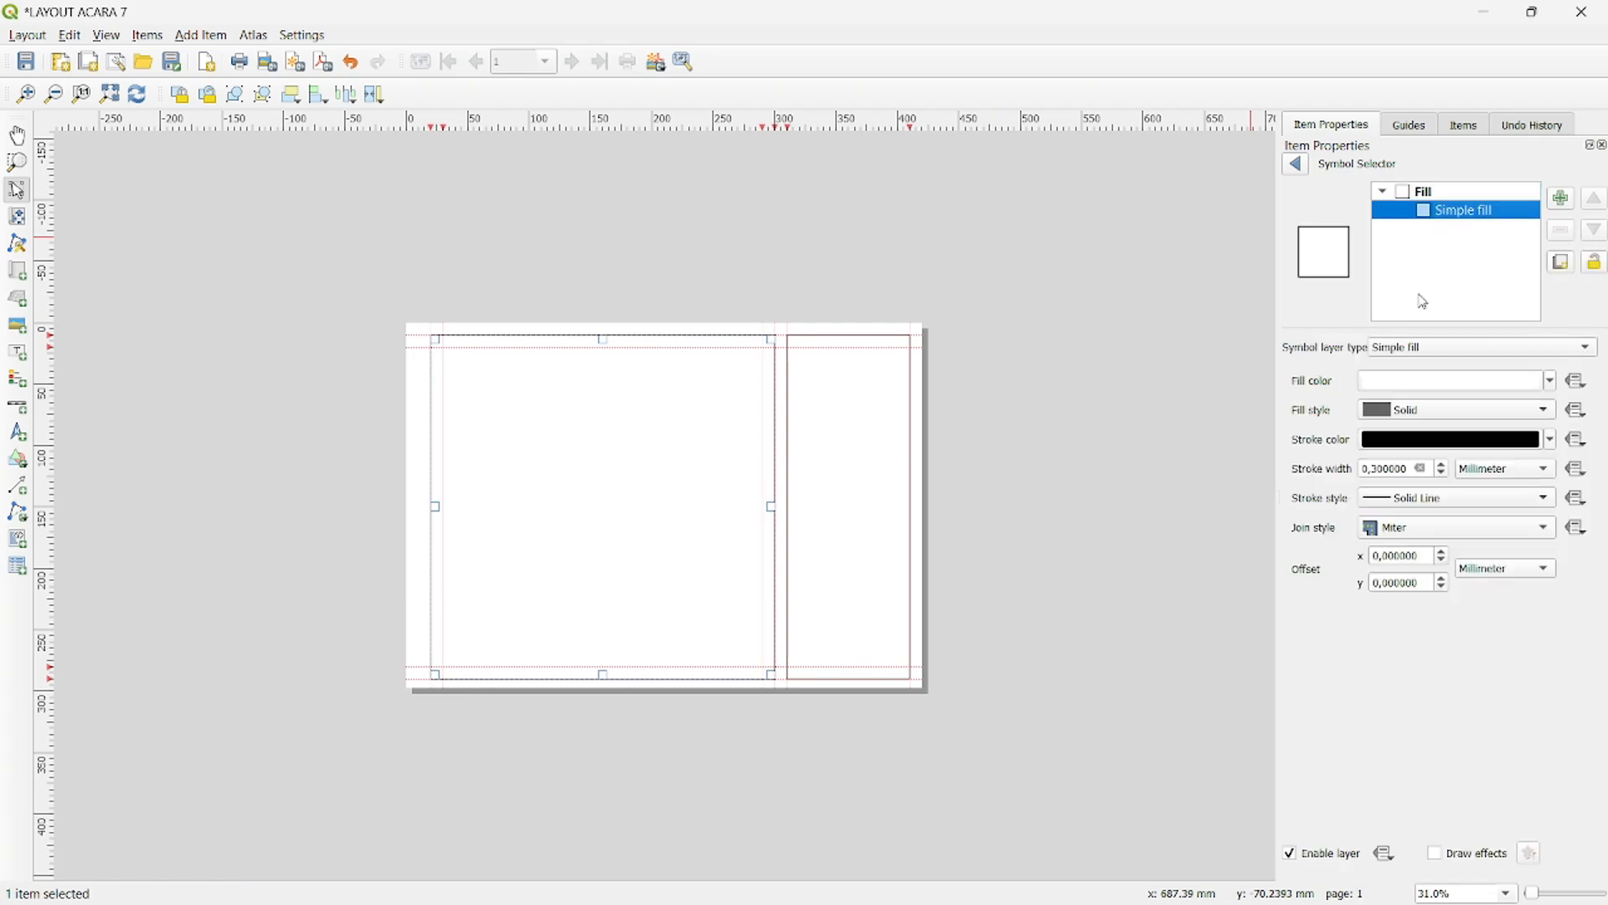
pyautogui.click(1447, 473)
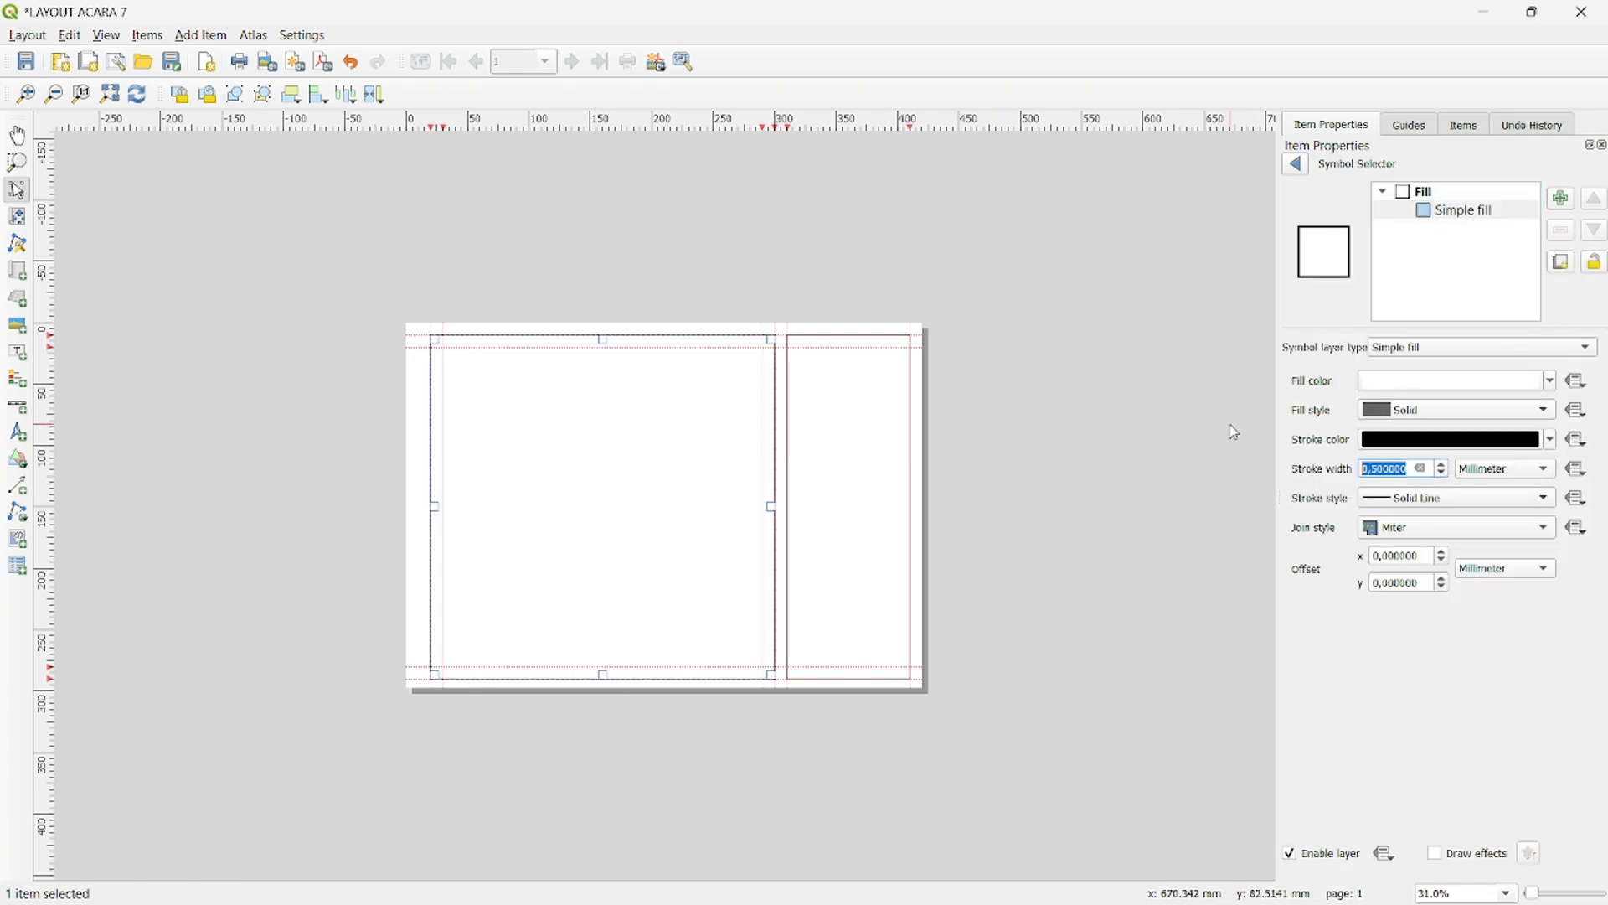
pyautogui.click(1121, 382)
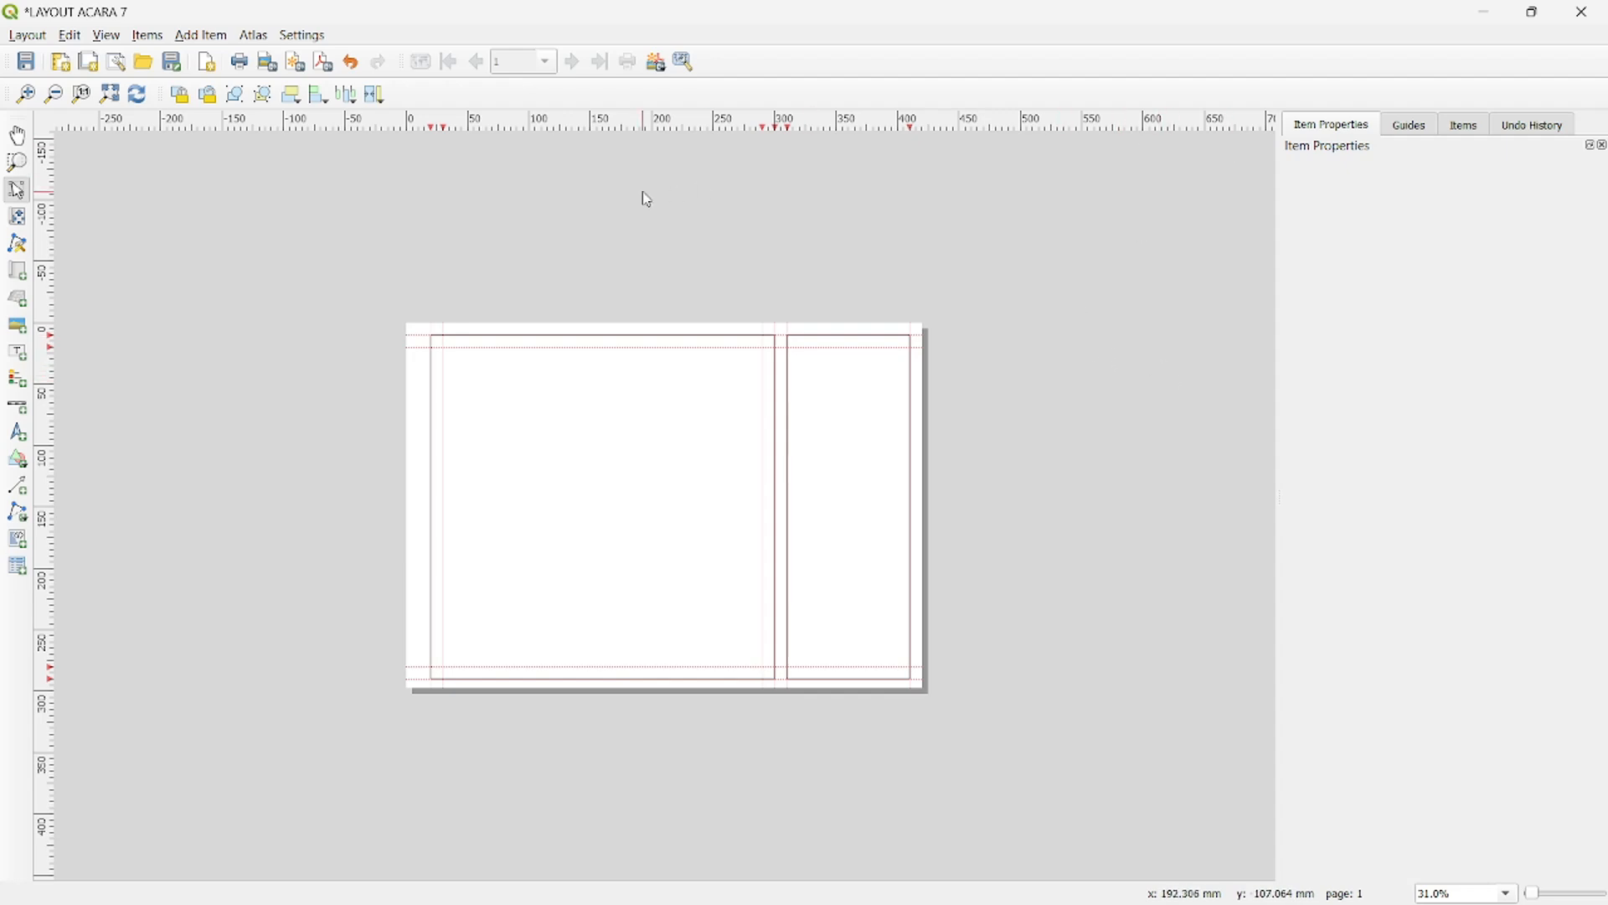
# - Add a map within the inner guides of the large rectangle and set its CRS to EPSG:32749 - WGS 84 / UTM zone 49S
pyautogui.click(26, 273)
pyautogui.moveTo(445, 348); pyautogui.dragTo(769, 668)
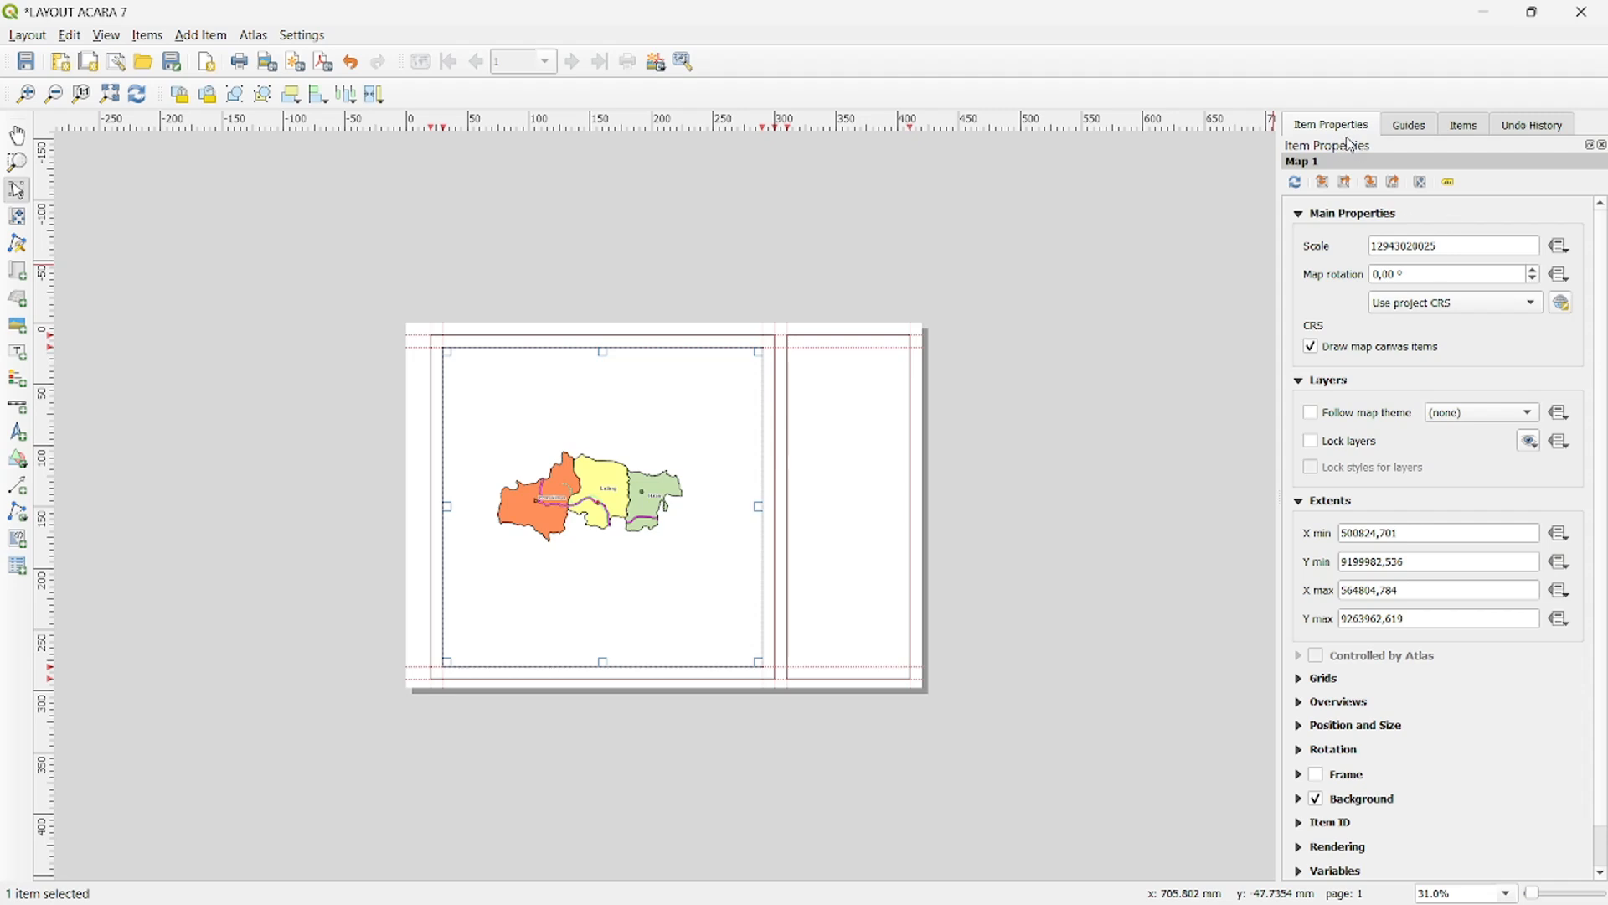
pyautogui.click(1412, 306)
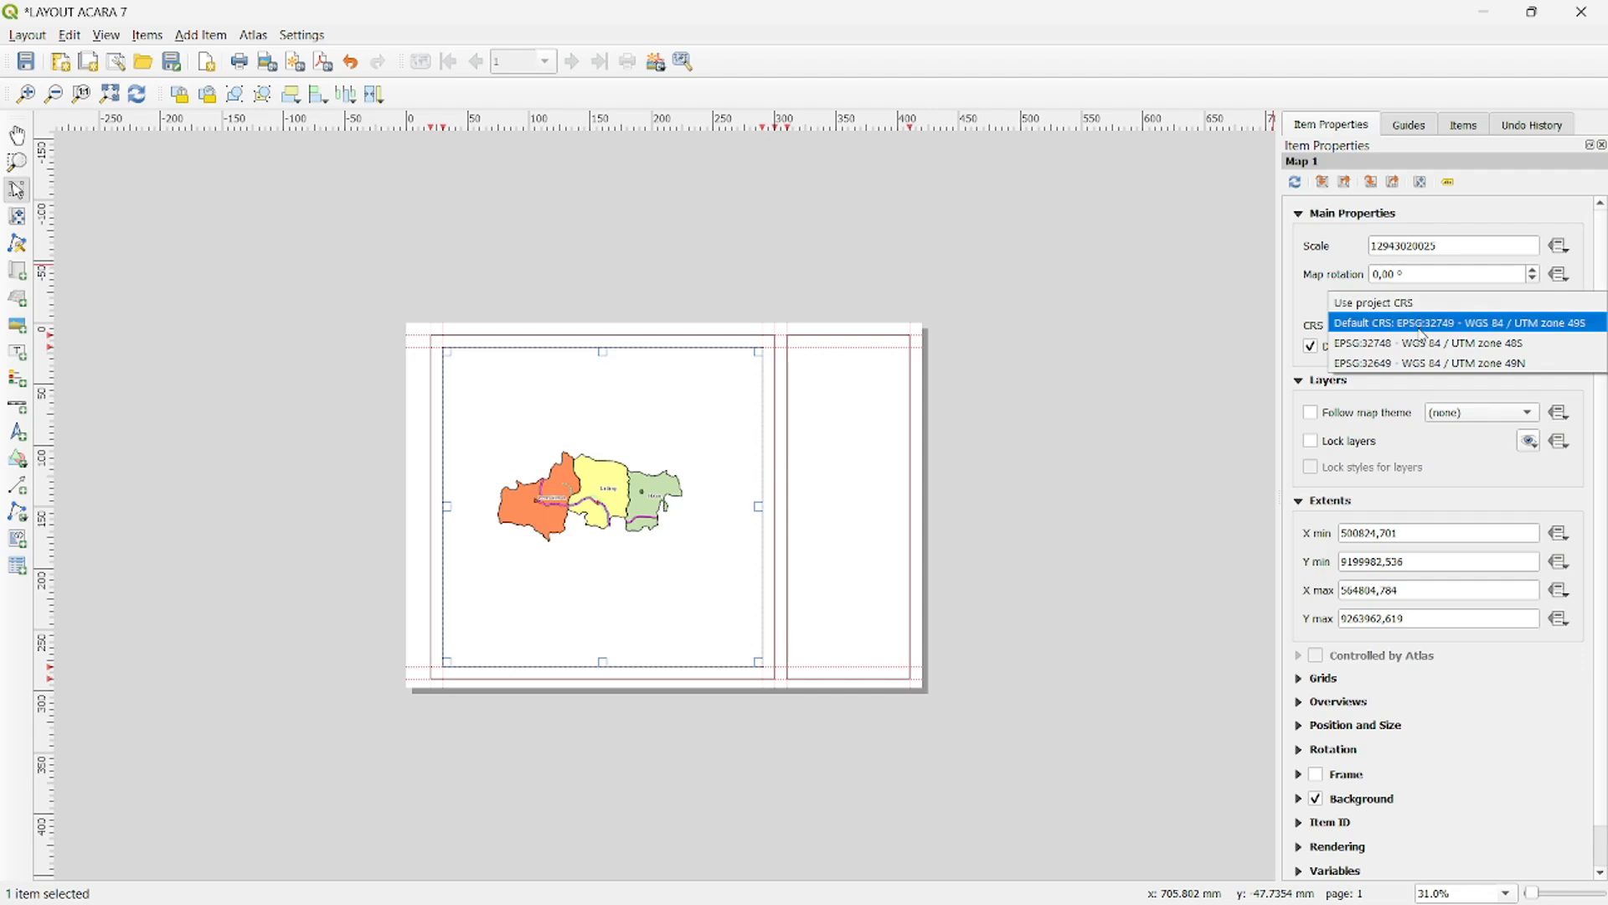
pyautogui.click(1431, 329)
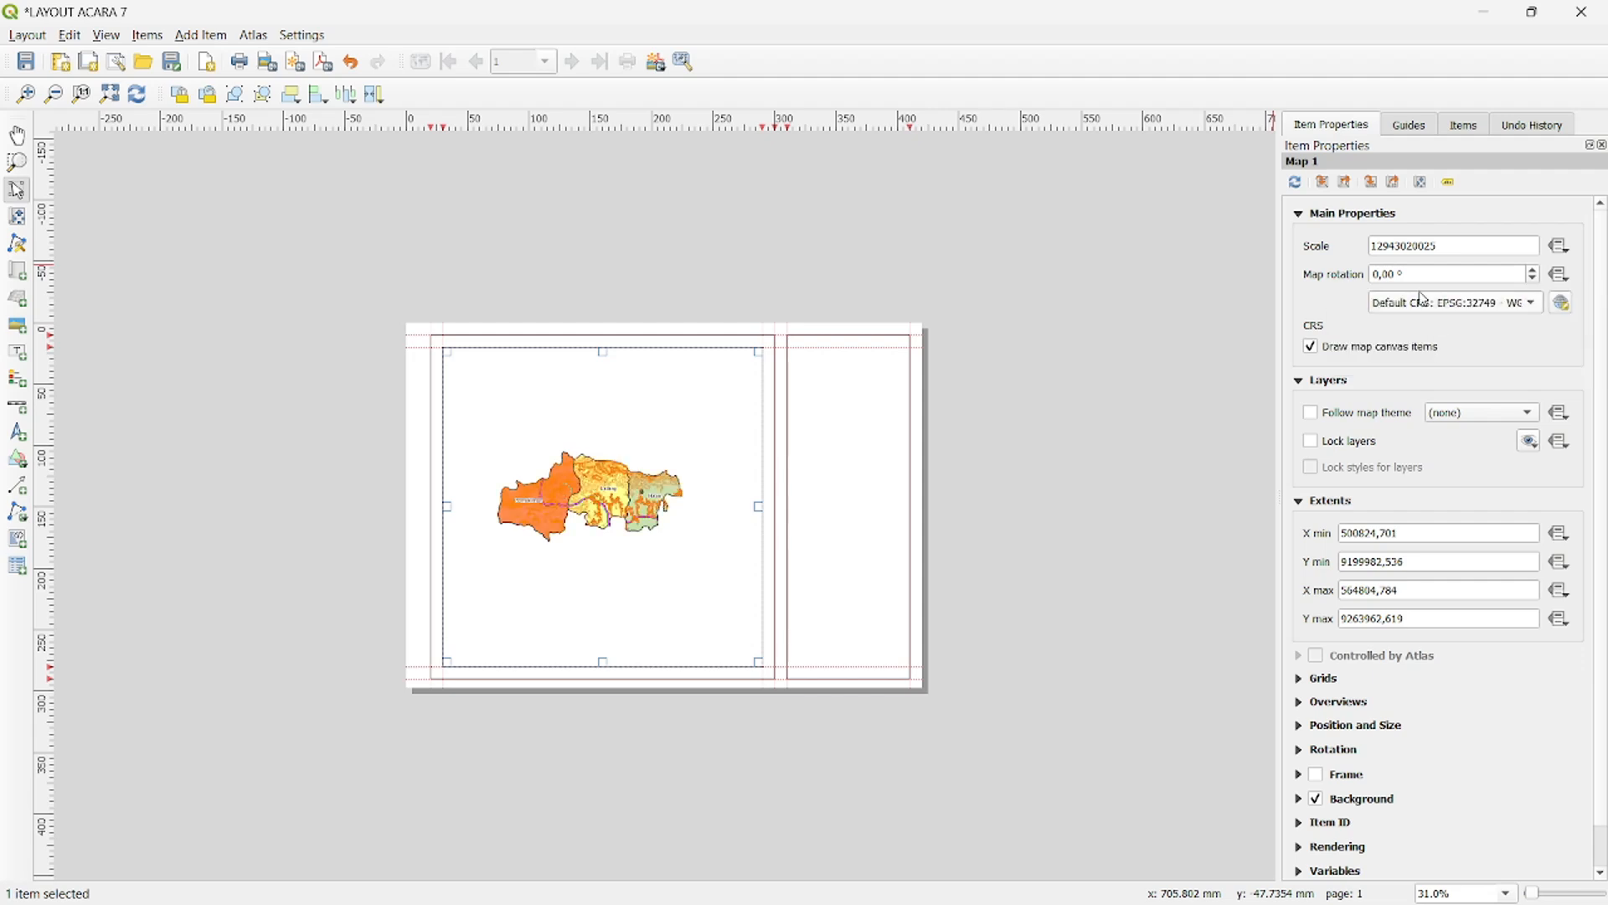
# - Set the map's scale to 150000
pyautogui.moveTo(1462, 241); pyautogui.dragTo(1308, 242)
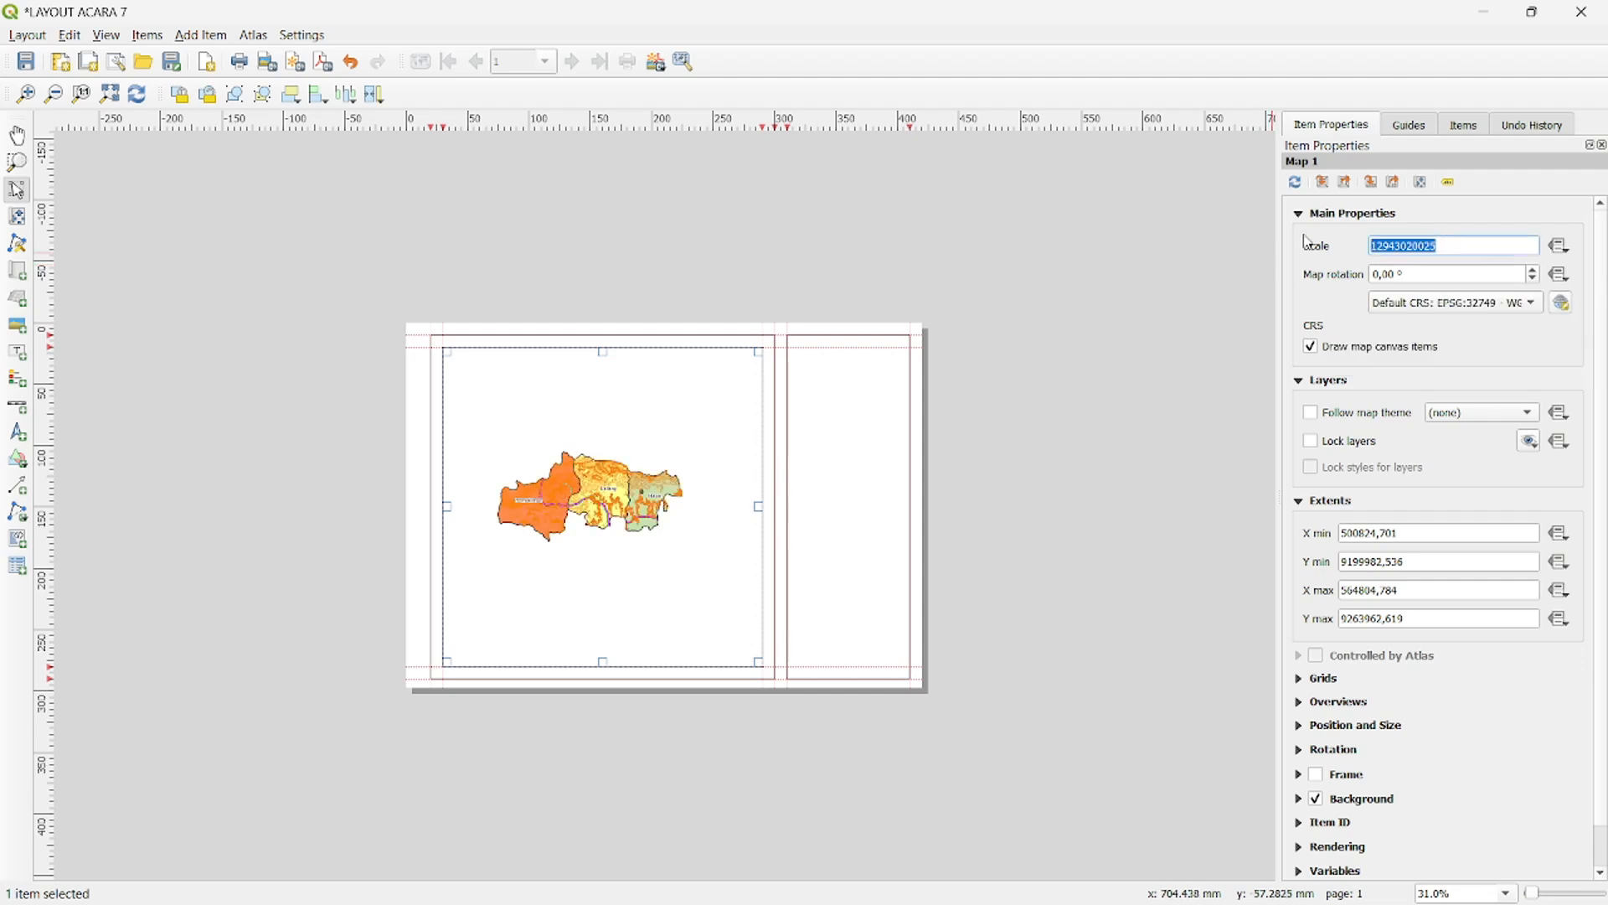
pyautogui.write('150000')
pyautogui.press('Return')
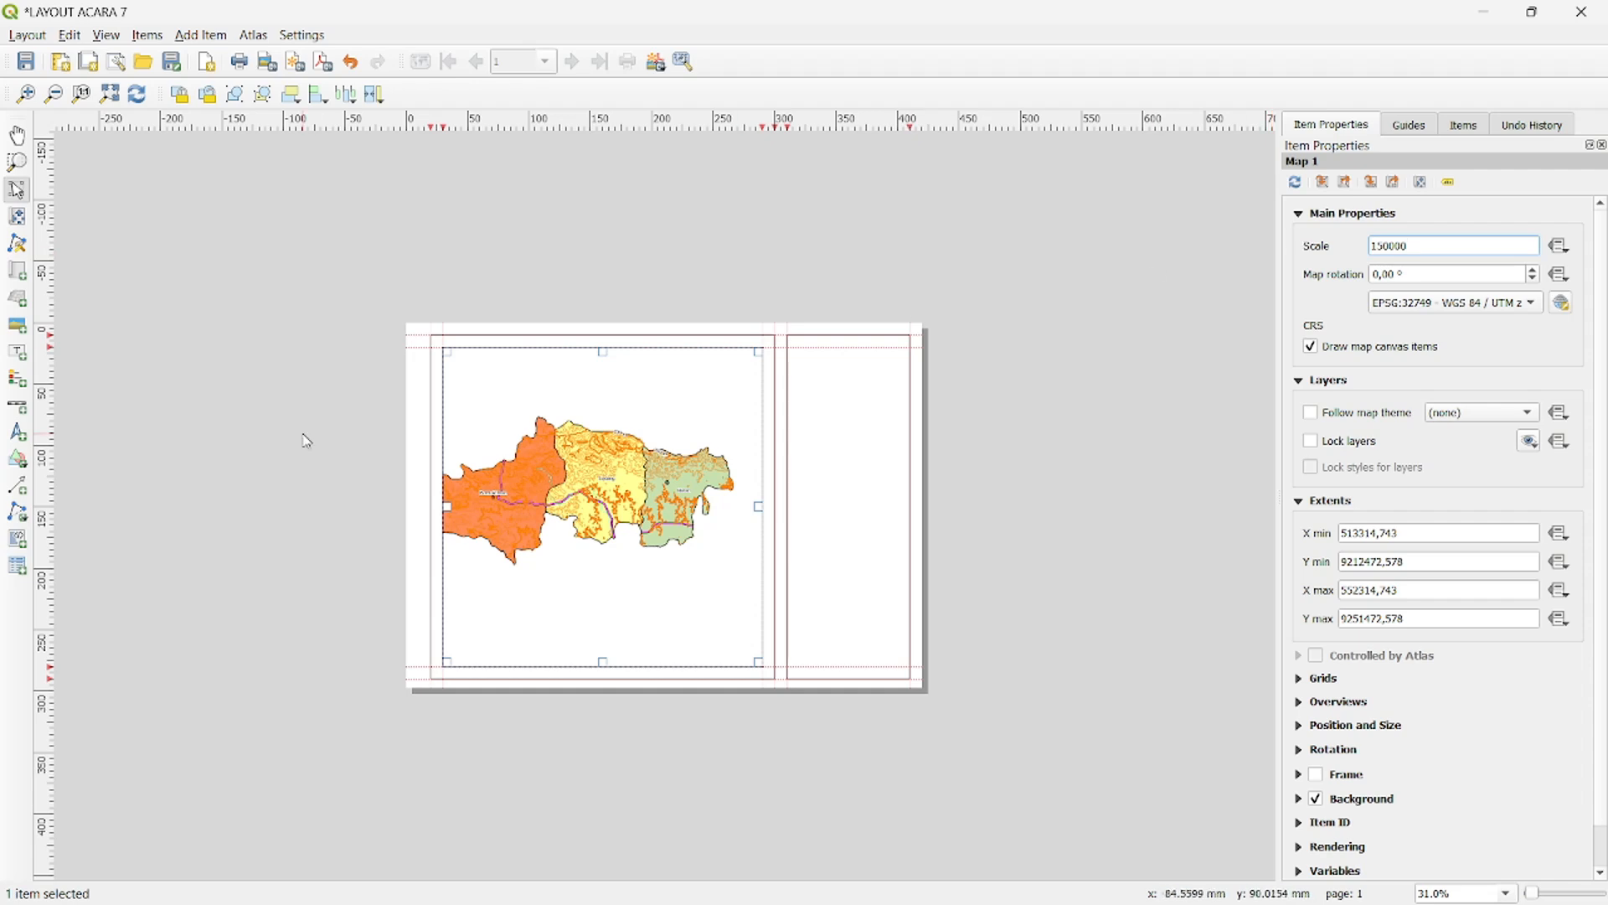
# - Move the map content within its frame so the whole coloured area fits inside and sits roughly centred
pyautogui.hotkey('ctrl', '+')
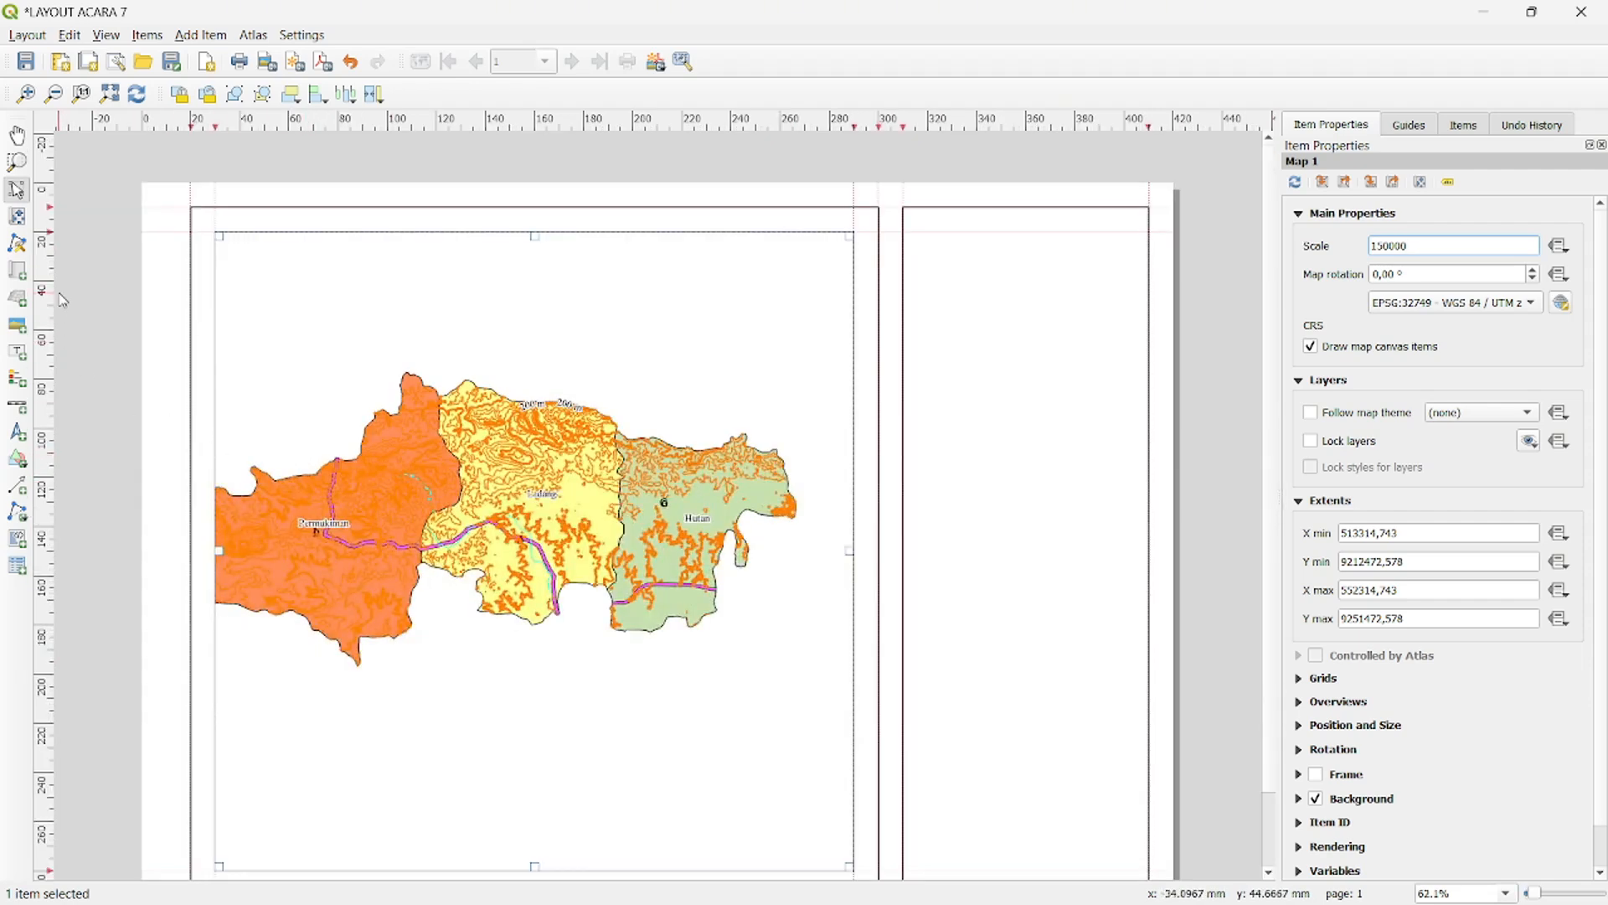
pyautogui.scroll(-1, 87, 316)
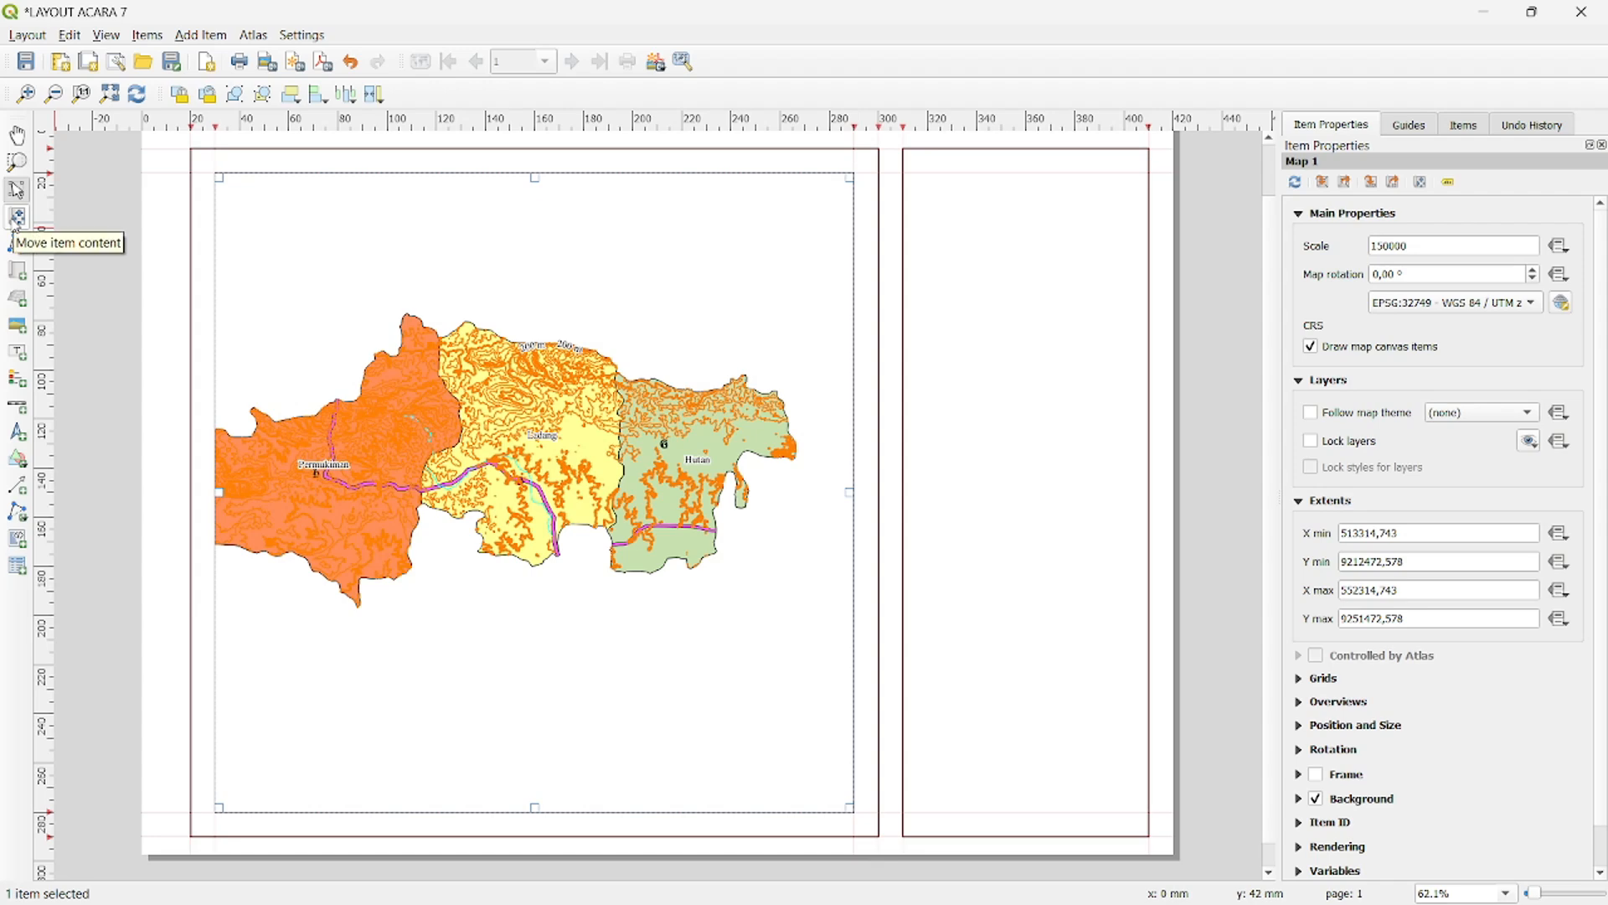
pyautogui.click(17, 218)
pyautogui.moveTo(427, 459); pyautogui.dragTo(460, 493)
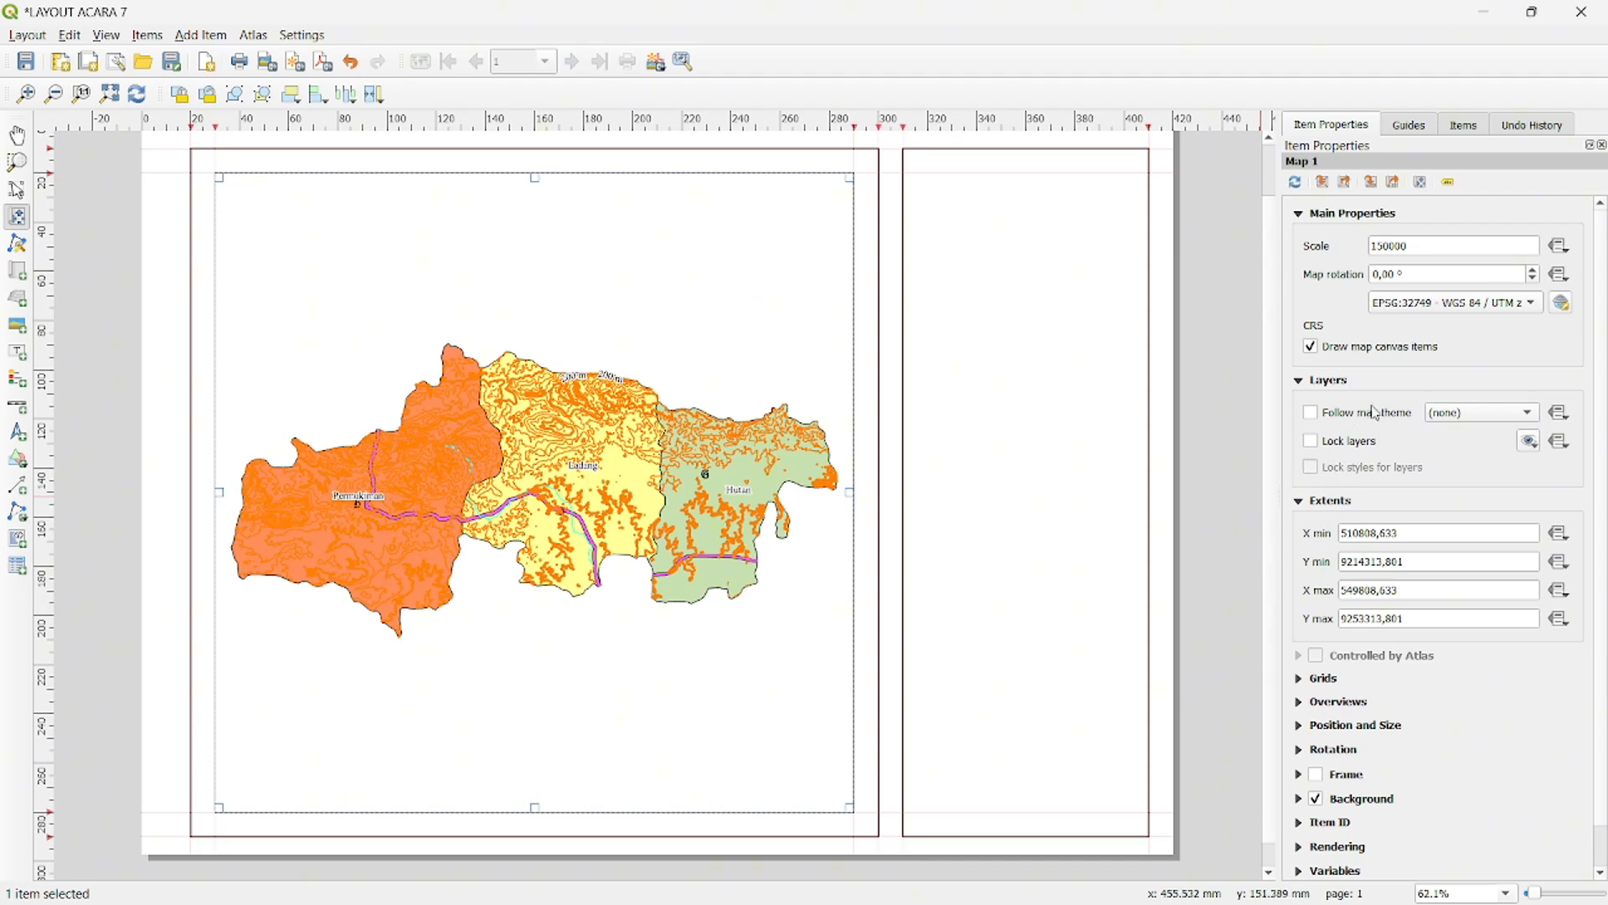
# - Add a grid to the map and set its grid type to Cross
pyautogui.click(1297, 680)
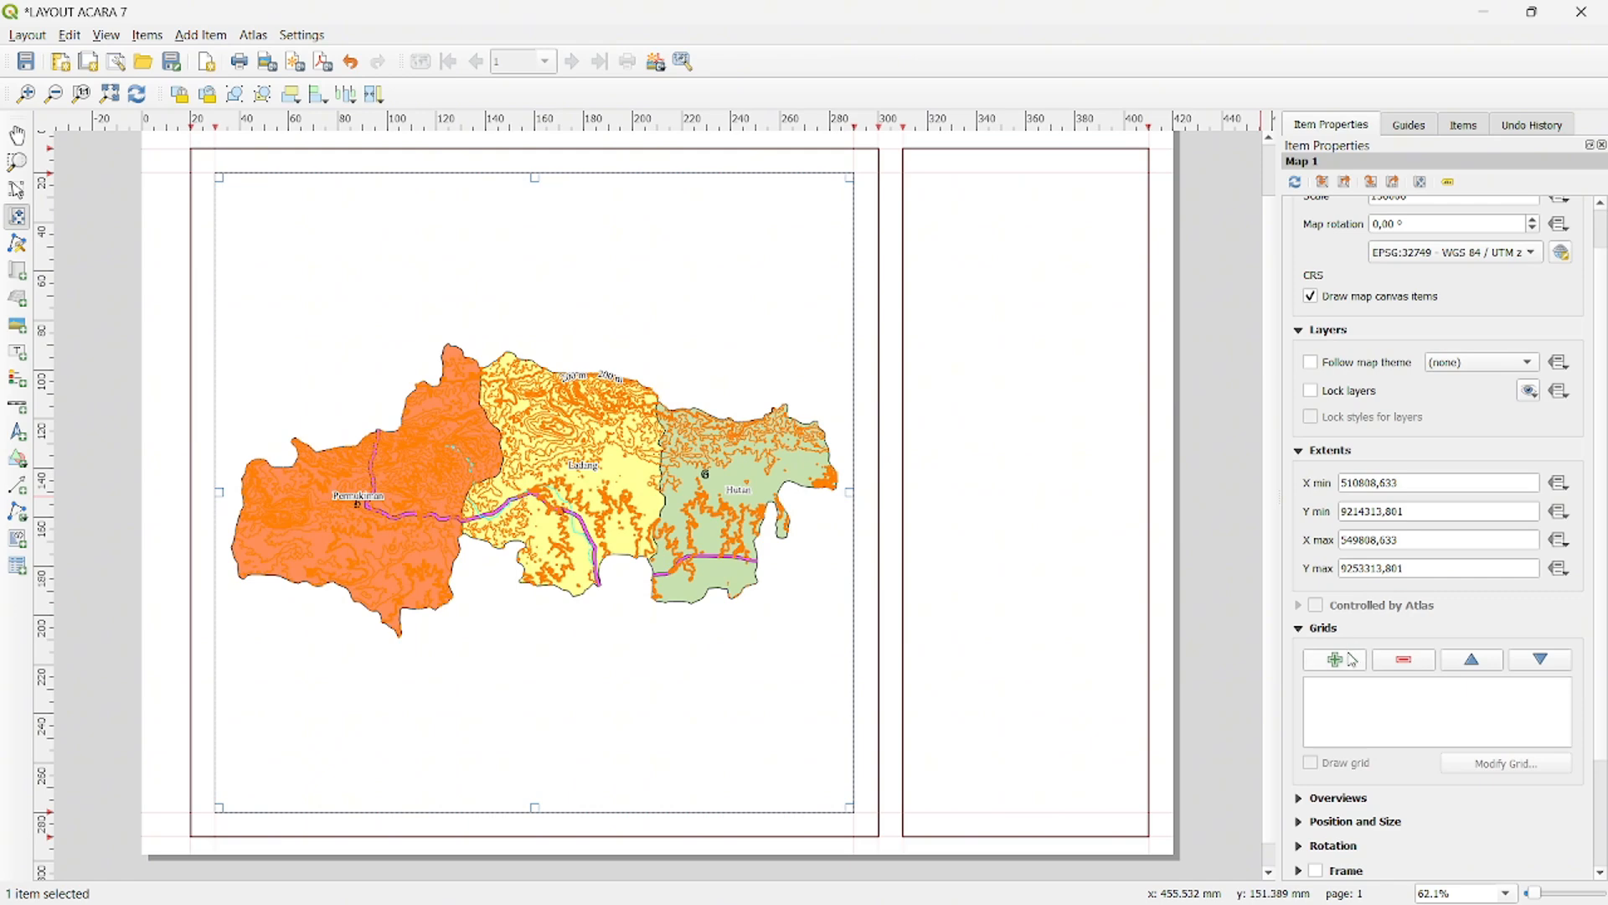
pyautogui.click(1351, 659)
pyautogui.click(1371, 689)
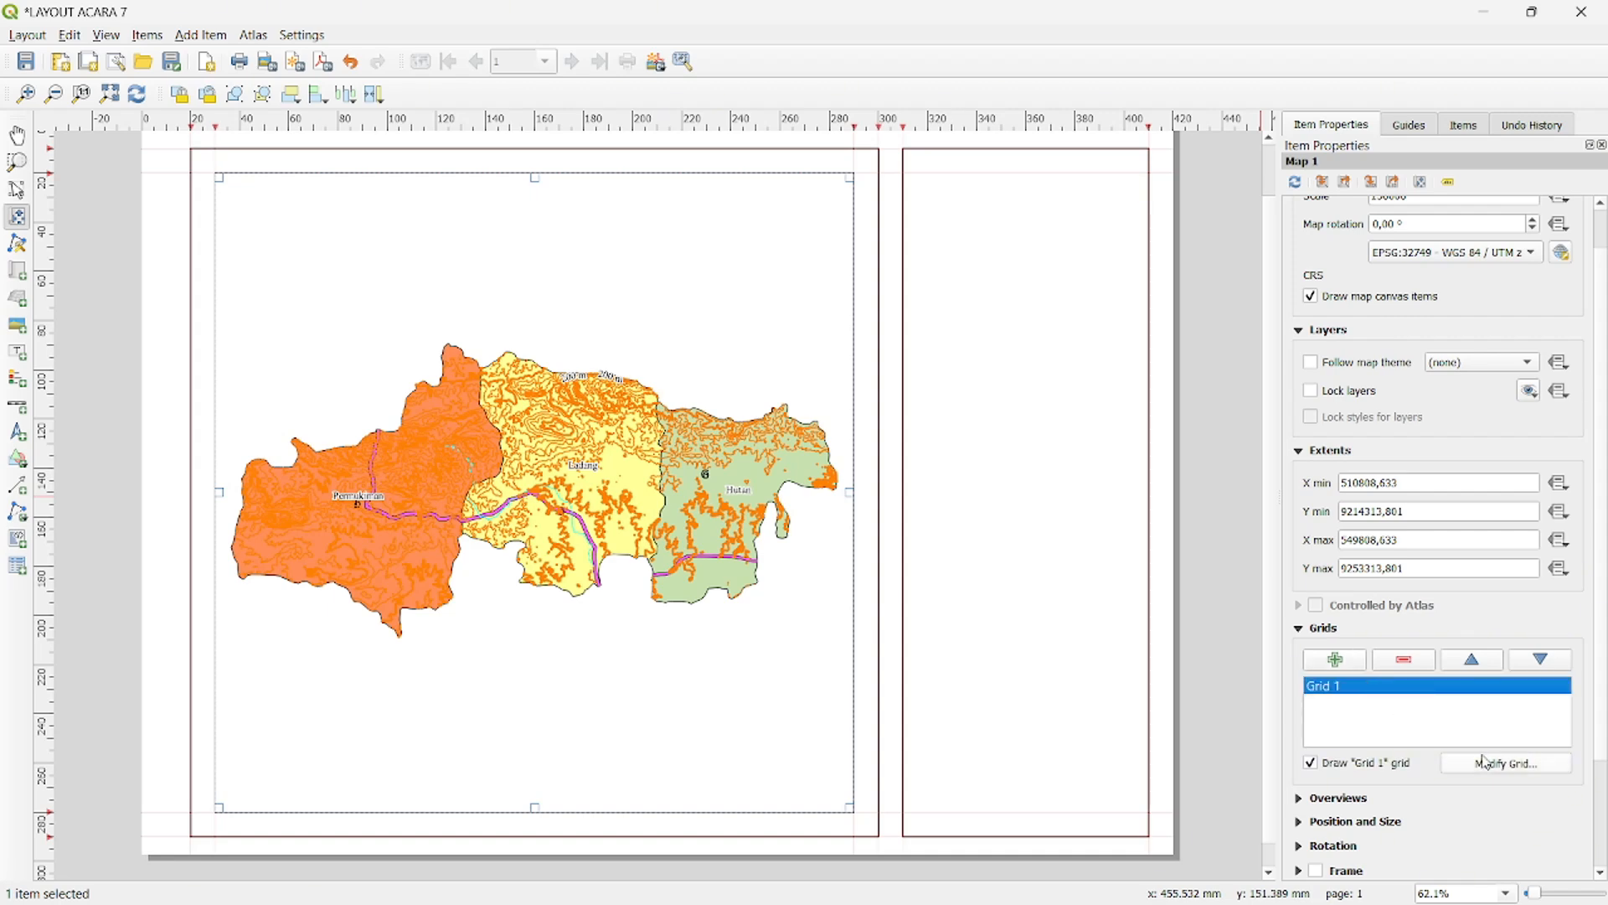
pyautogui.click(1496, 763)
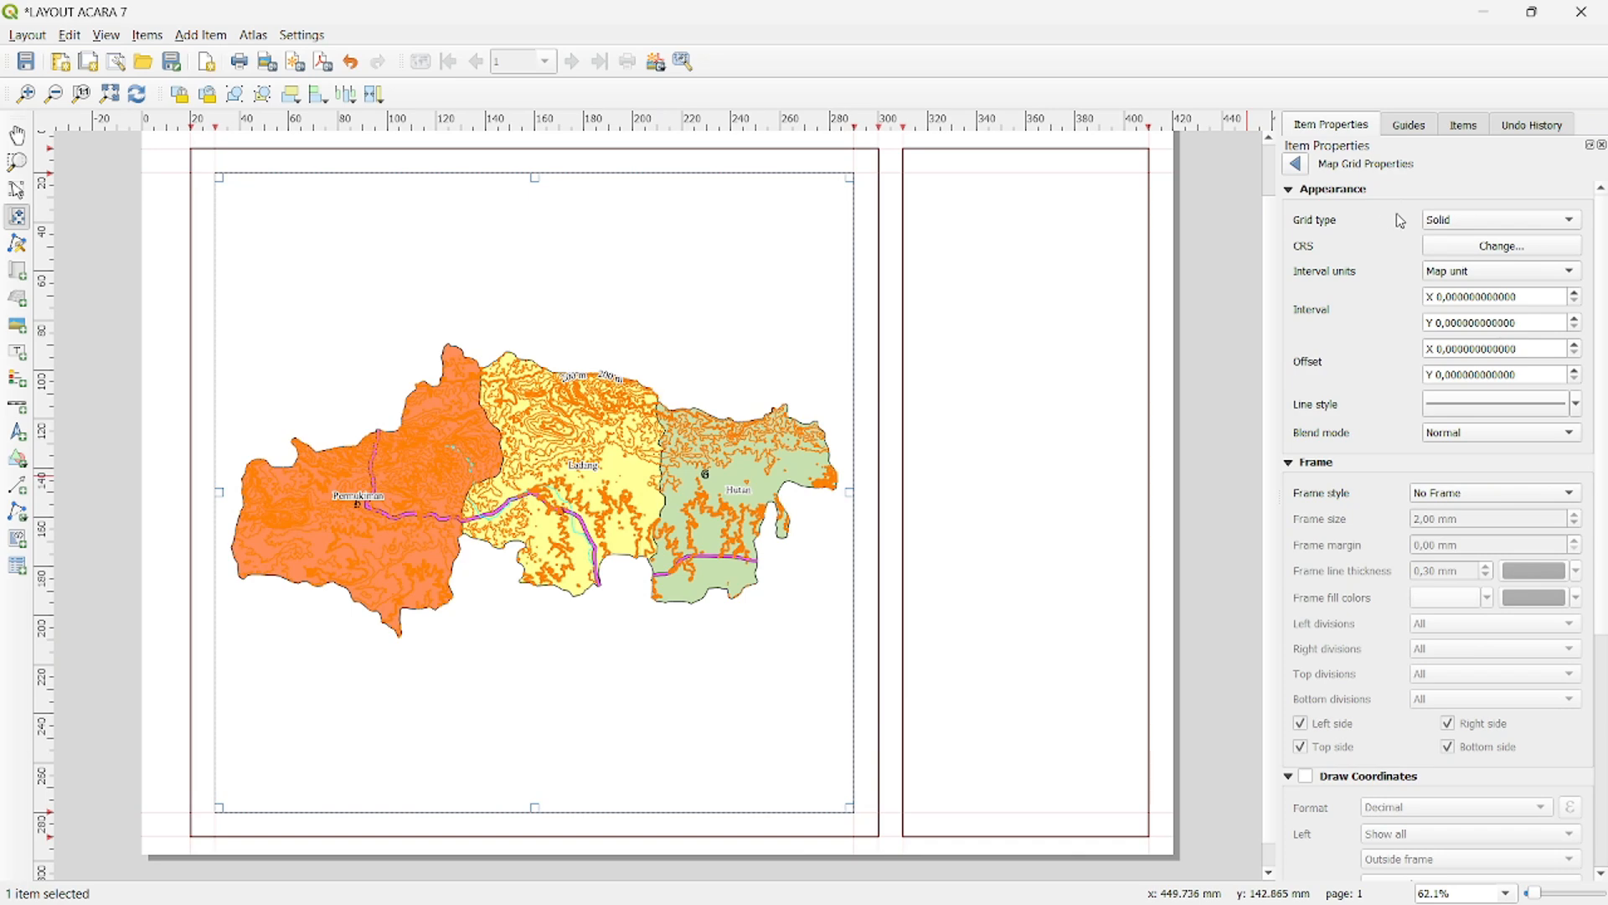
pyautogui.click(1478, 220)
pyautogui.click(1479, 242)
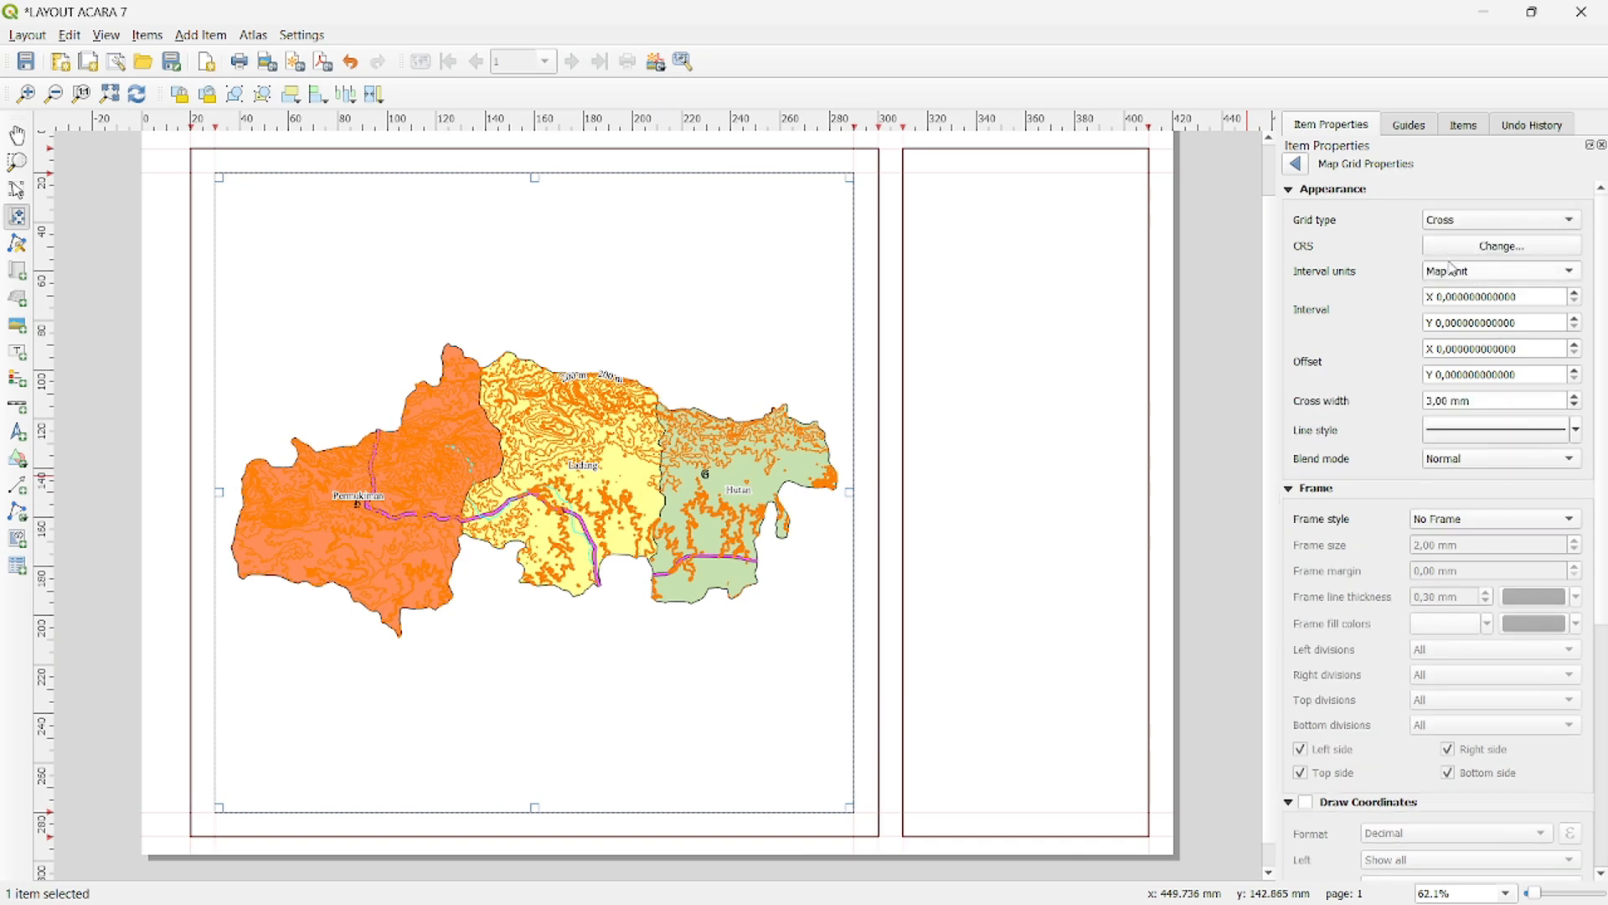
# - Set the grid's CRS to EPSG:32749 - WGS 84 / UTM zone 49S, keeping Map unit as the interval unit
pyautogui.click(1479, 247)
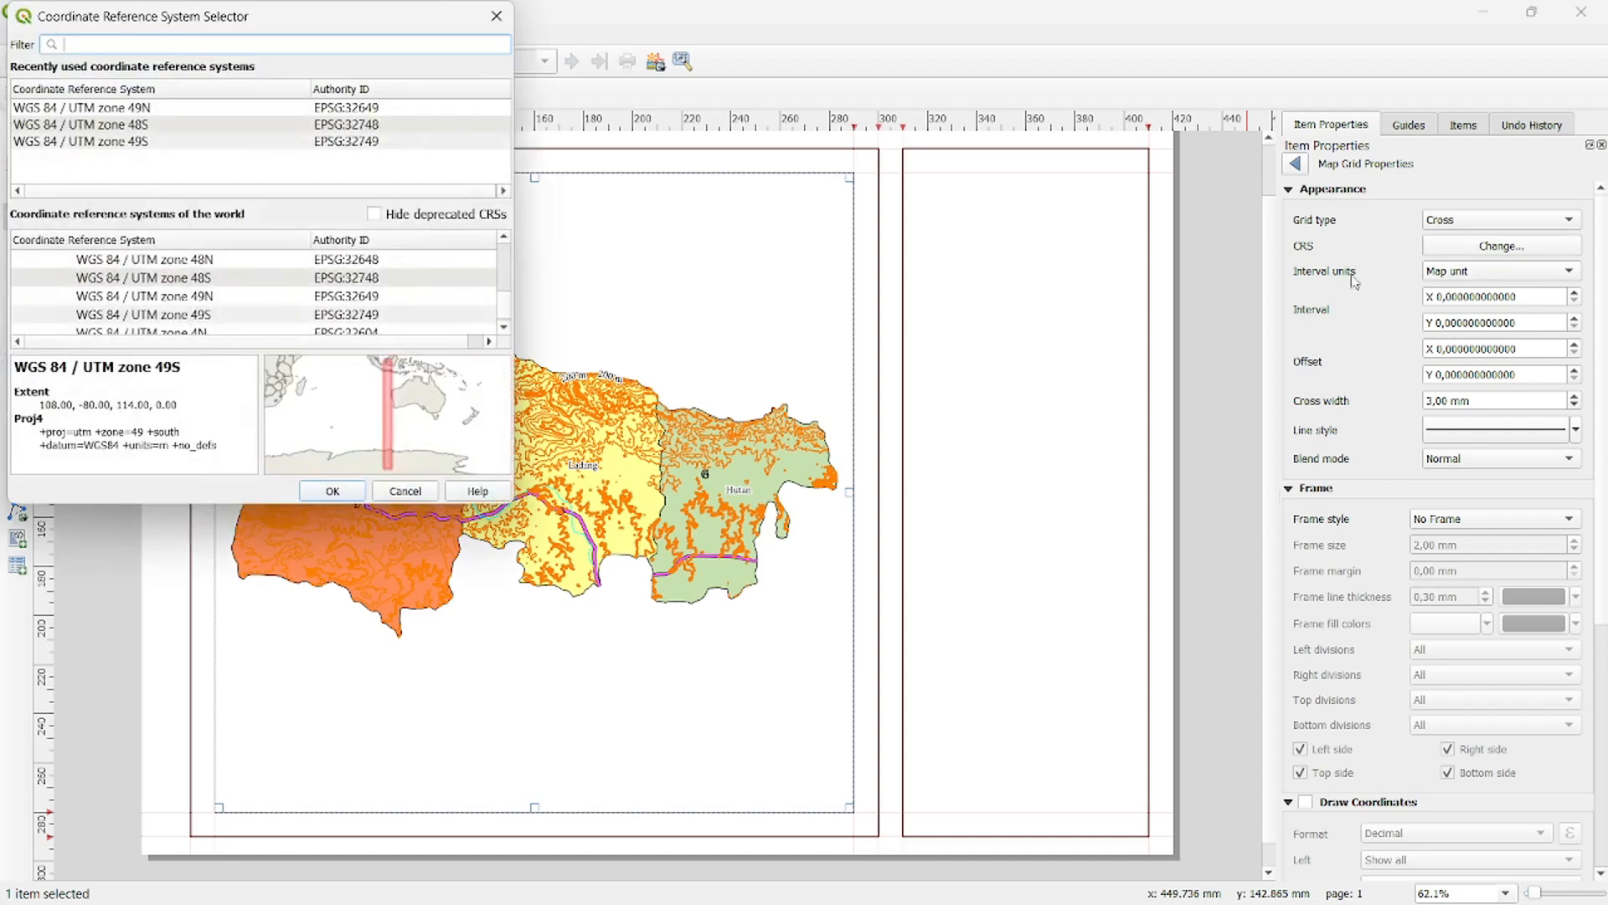
pyautogui.click(170, 142)
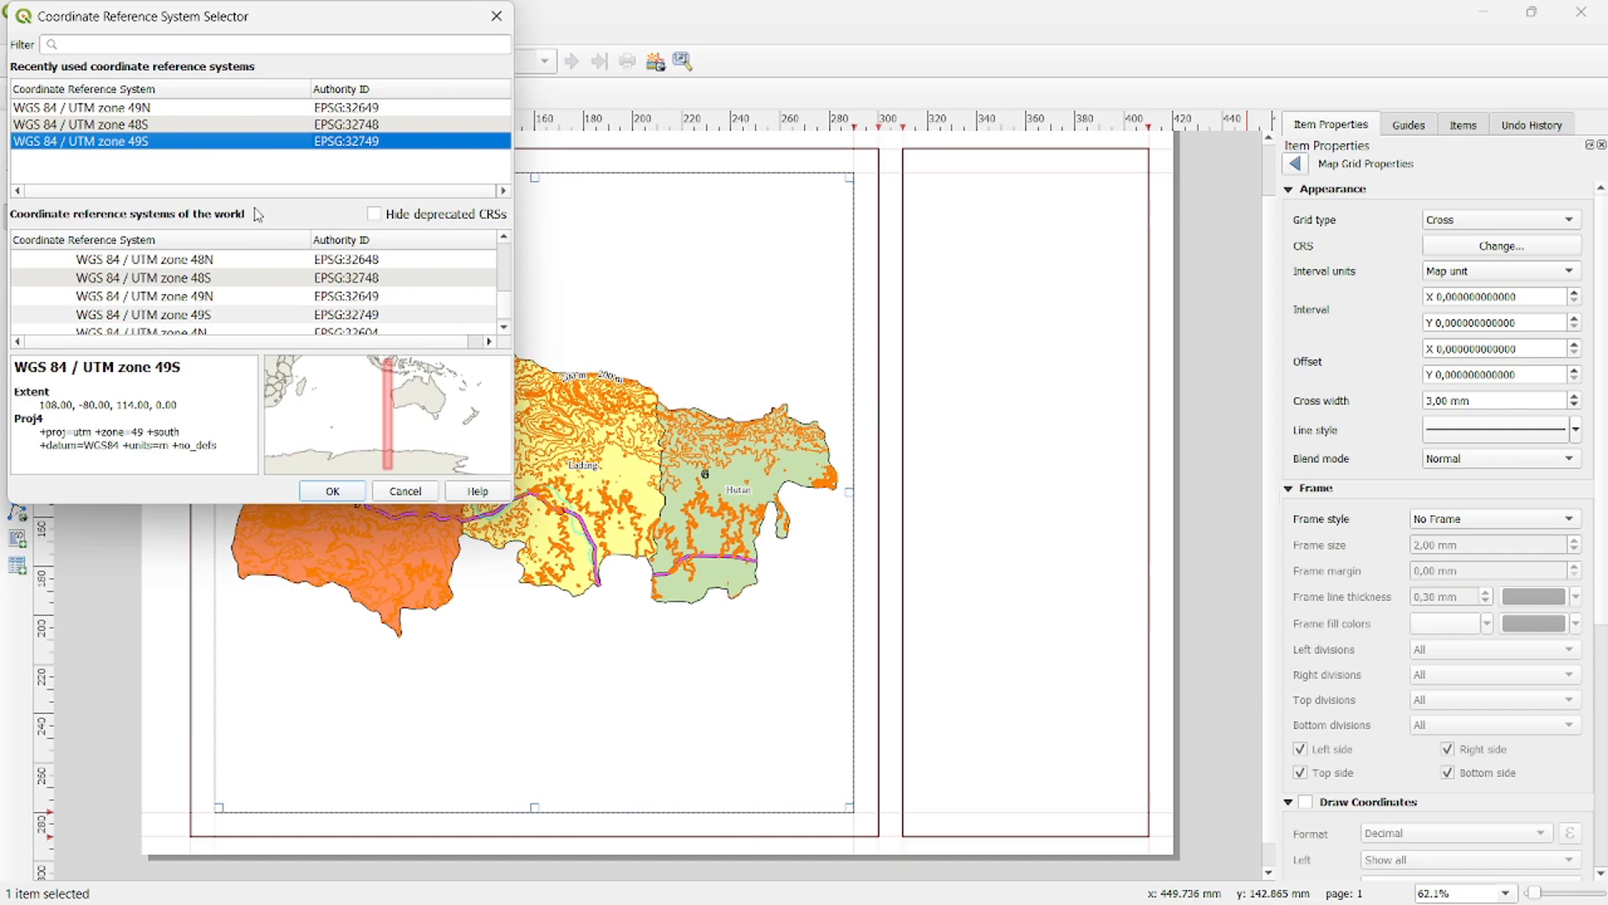
pyautogui.click(332, 491)
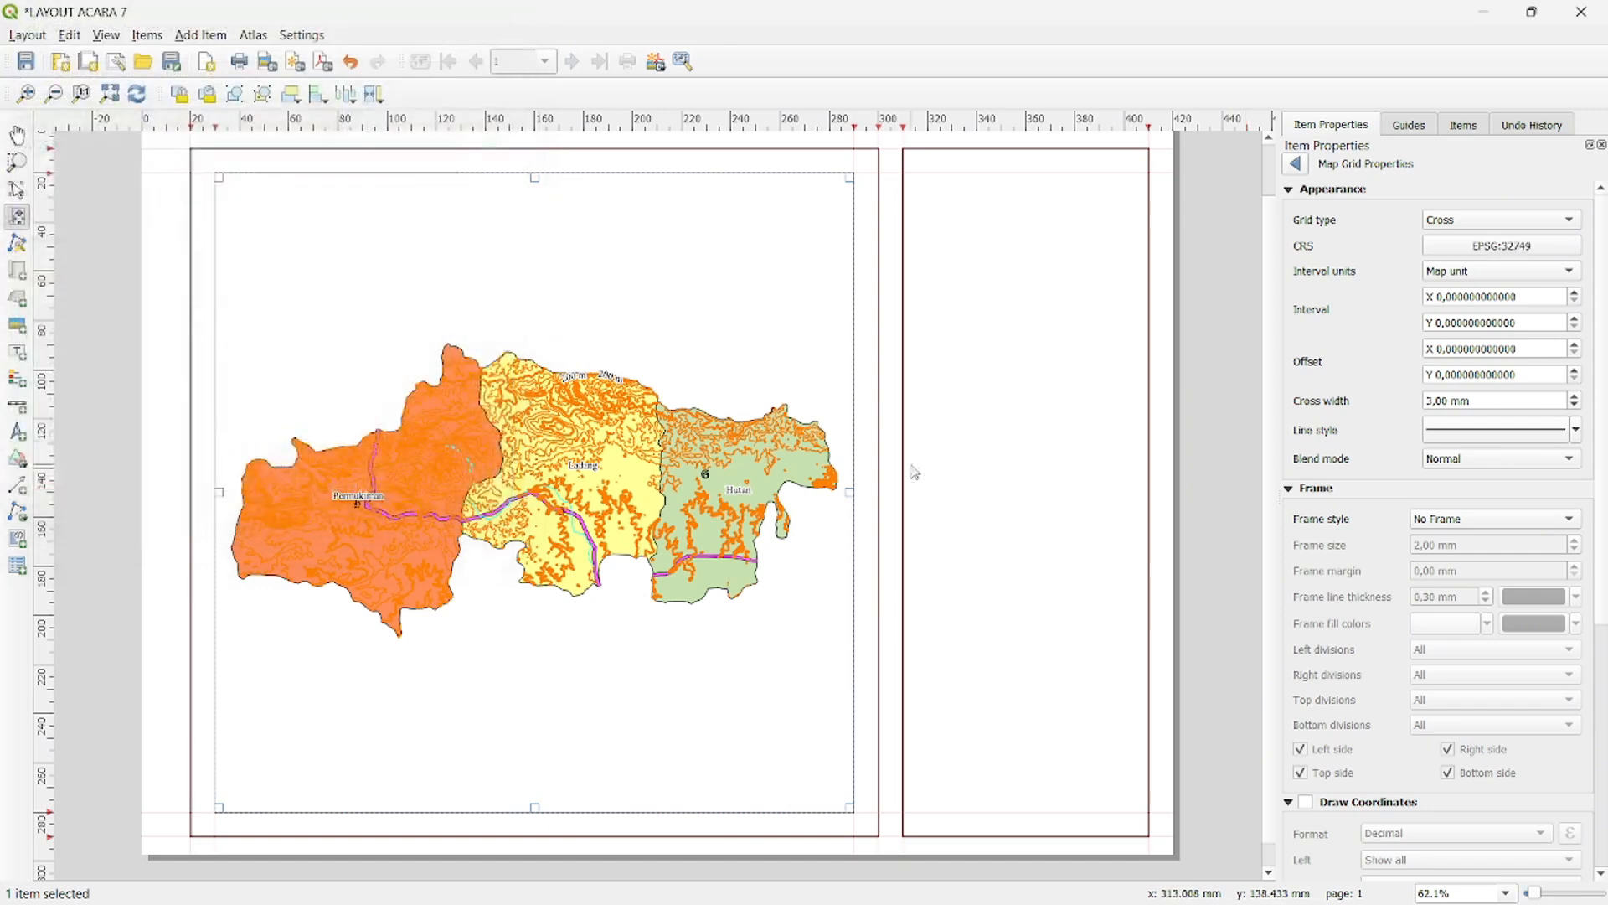
pyautogui.click(1470, 276)
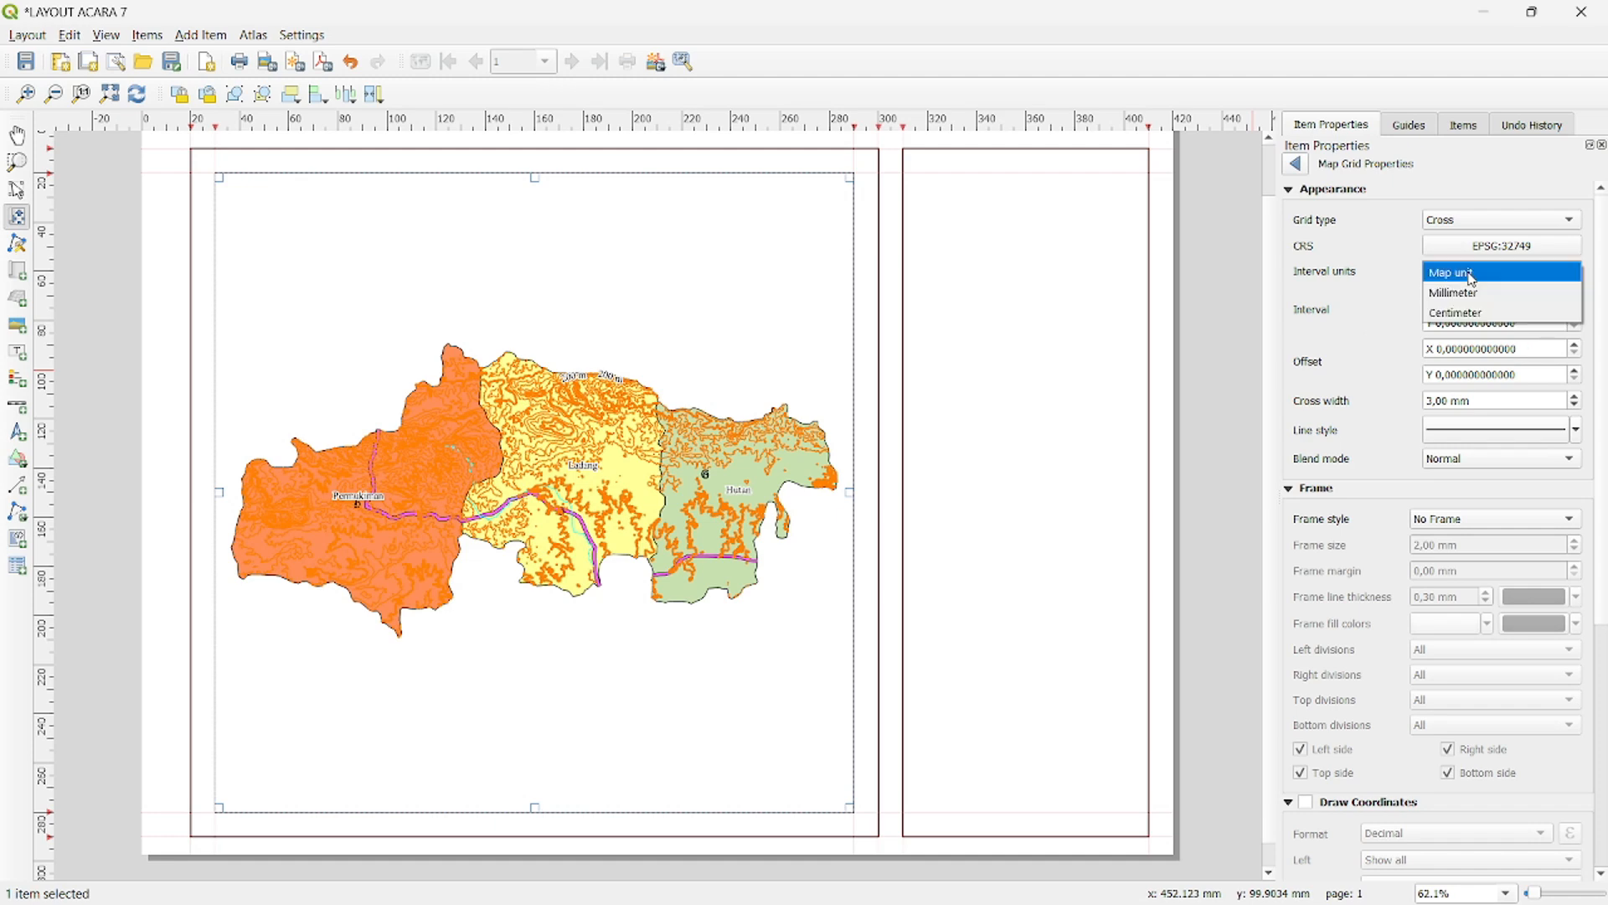
pyautogui.click(1472, 276)
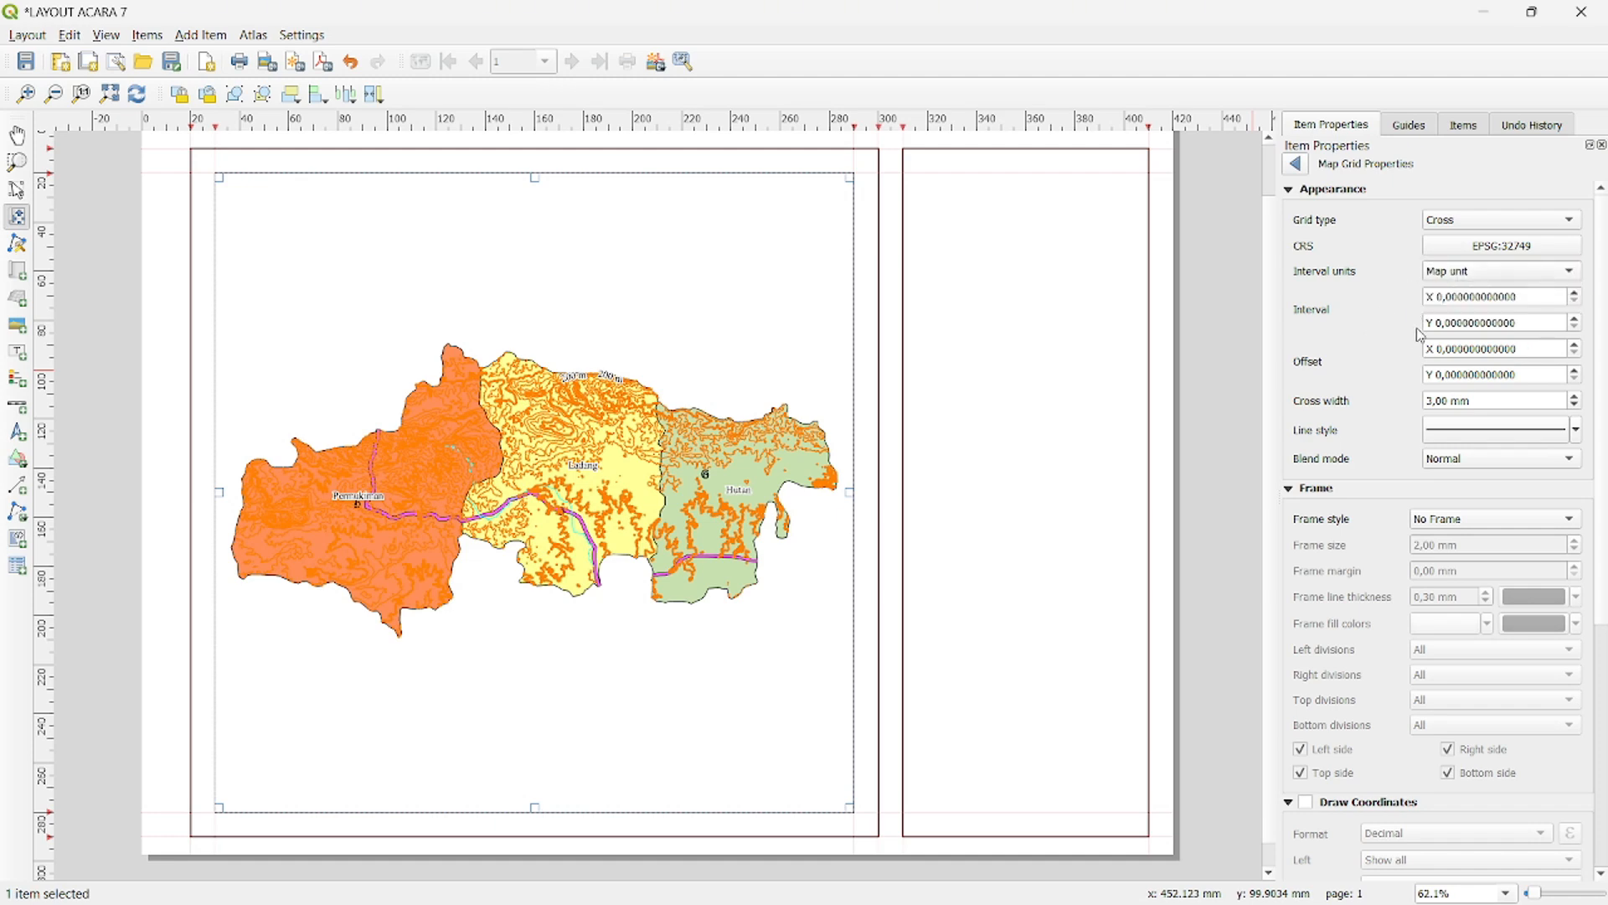
# - Set the grid interval to 10000 in both X and Y and colour the grid crosses red
pyautogui.click(1443, 296)
pyautogui.write('10000')
pyautogui.press('Return')
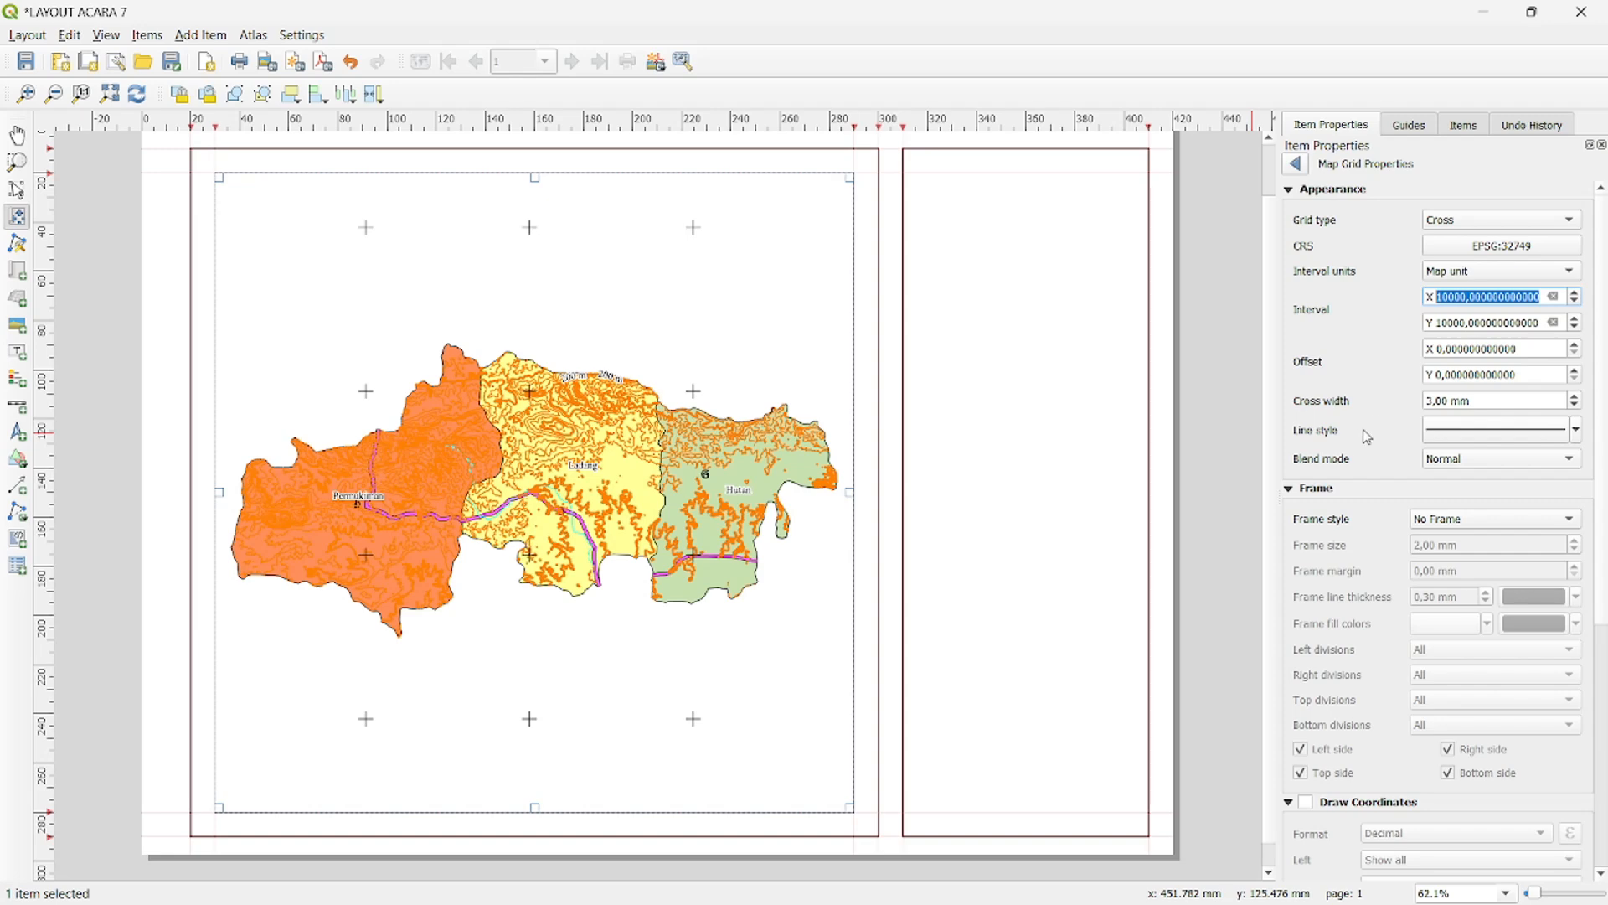
pyautogui.click(1577, 434)
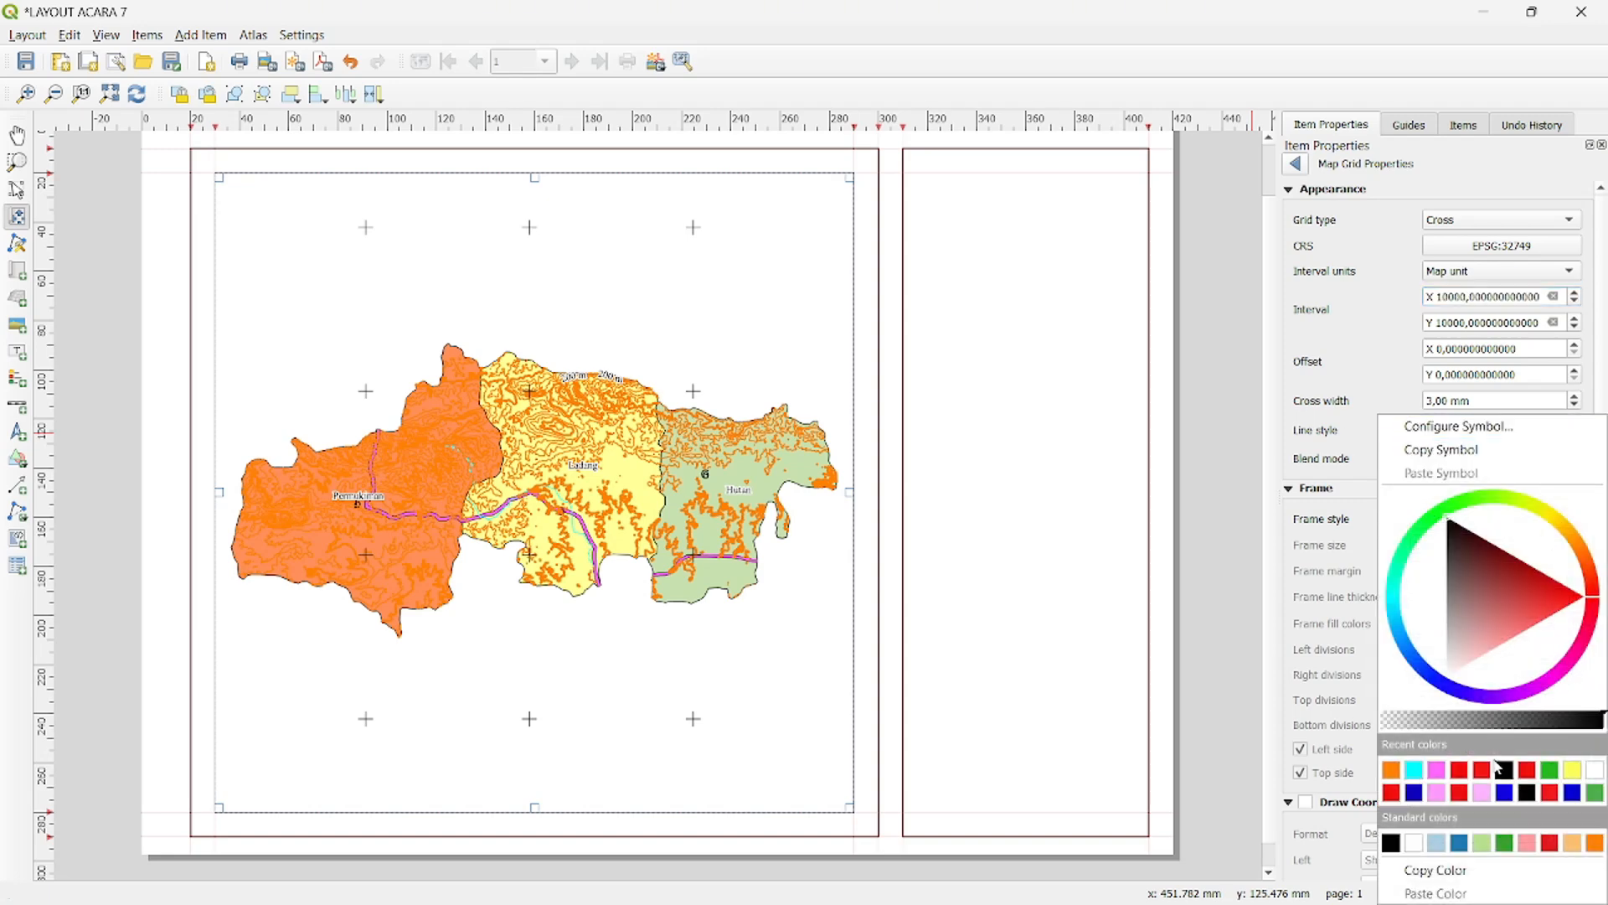
pyautogui.click(1391, 792)
# - Enable drawing of the grid coordinates and set their format to Decimal with suffix
pyautogui.scroll(-3, 1465, 484)
pyautogui.scroll(-4, 1380, 458)
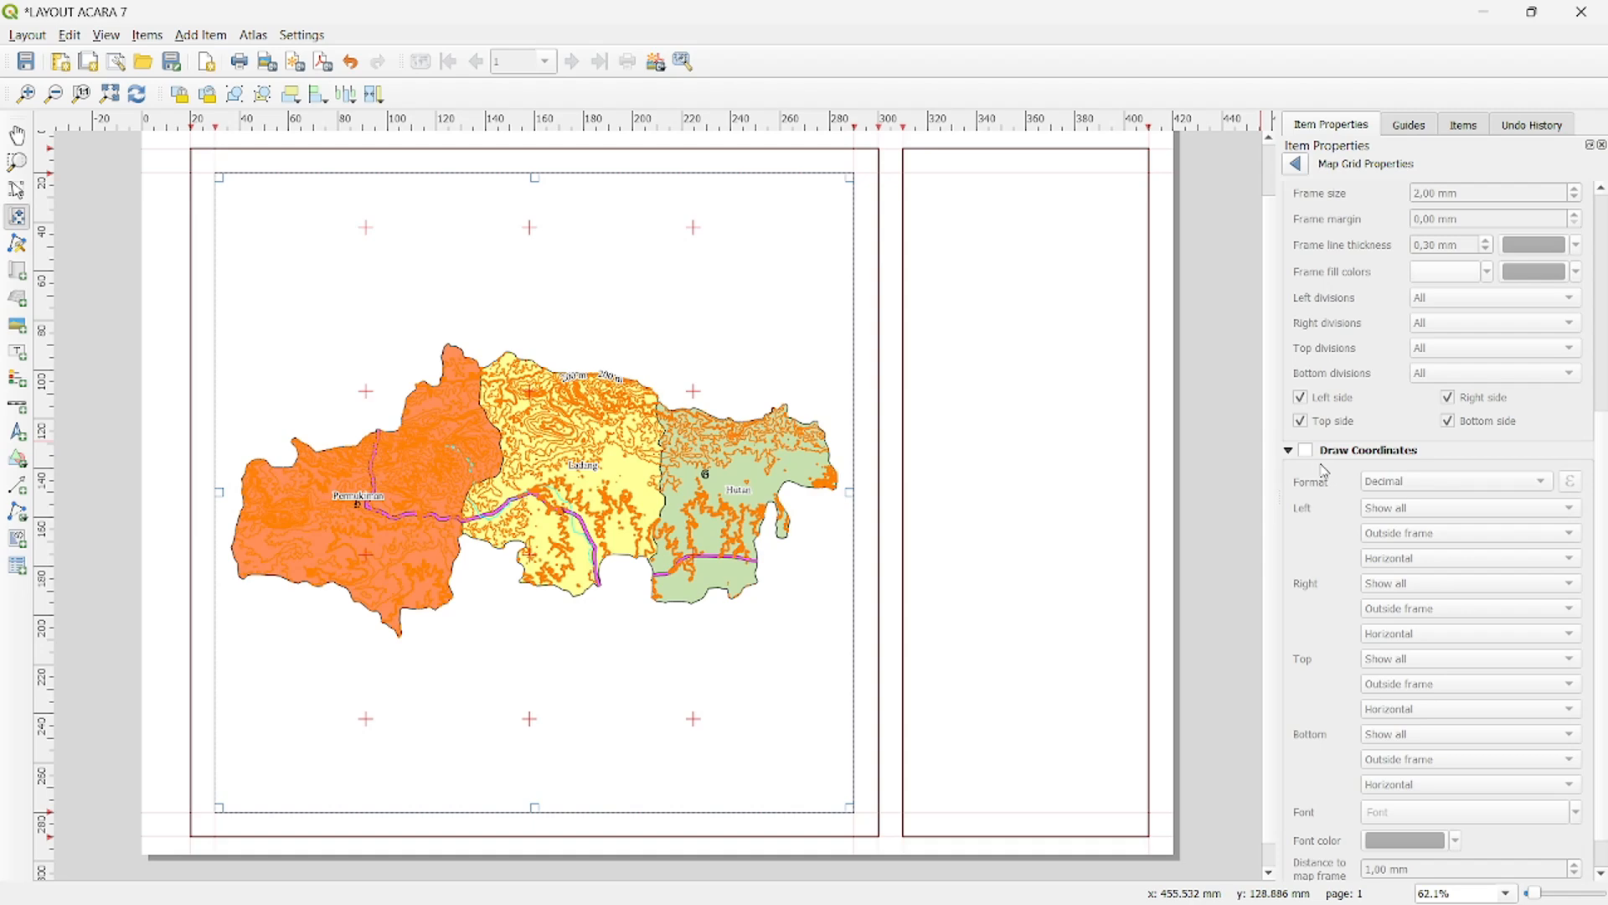
pyautogui.click(1306, 451)
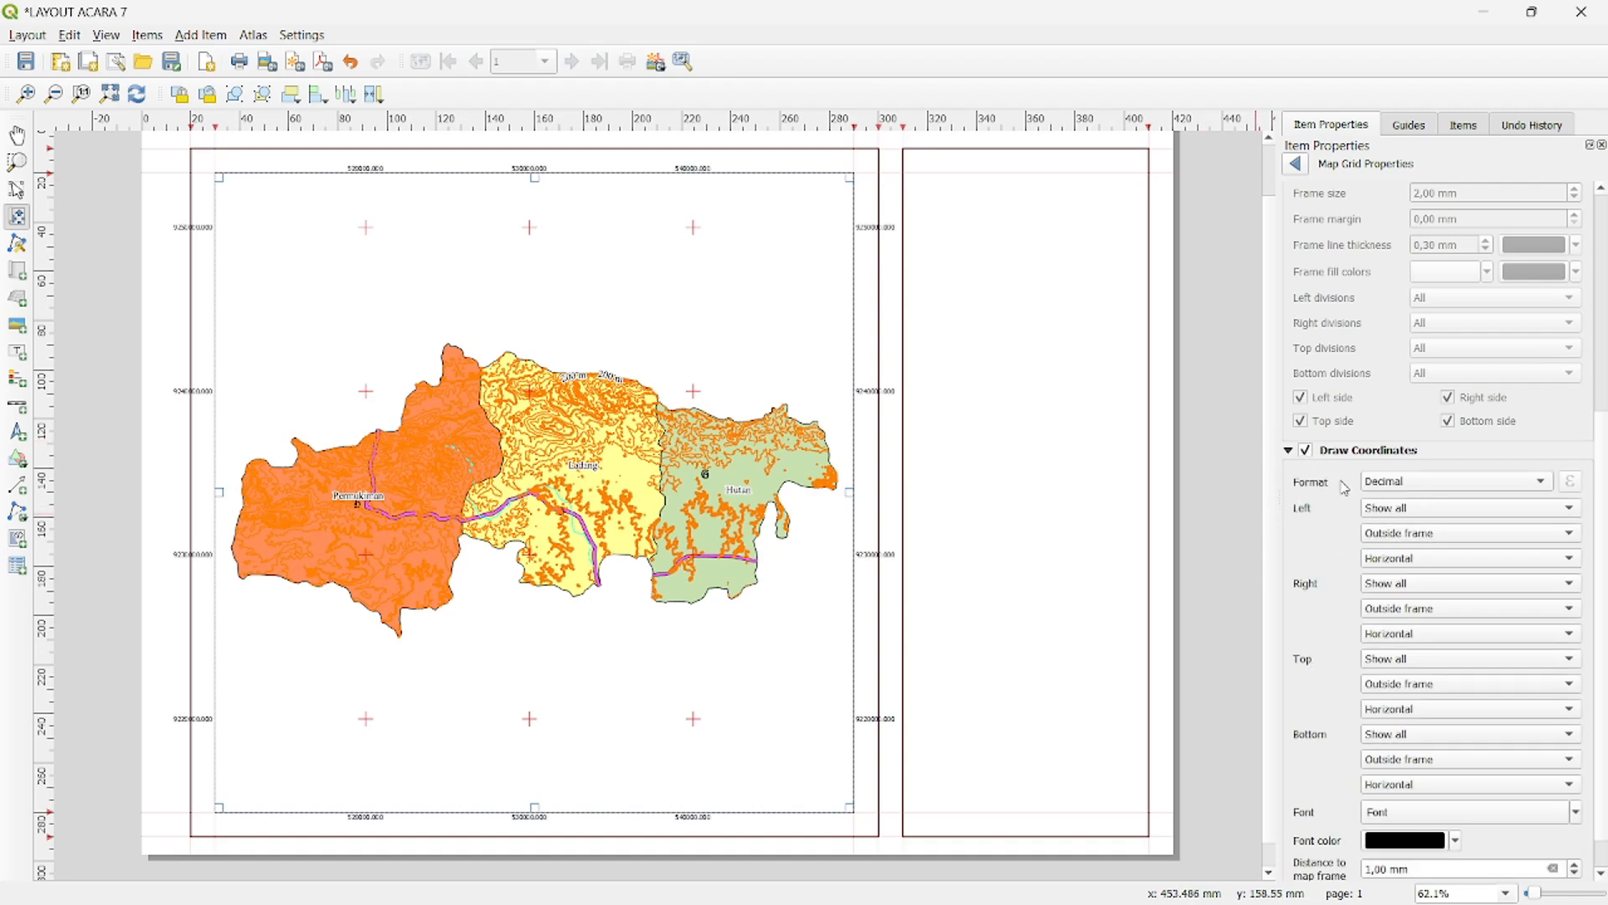
pyautogui.click(1386, 490)
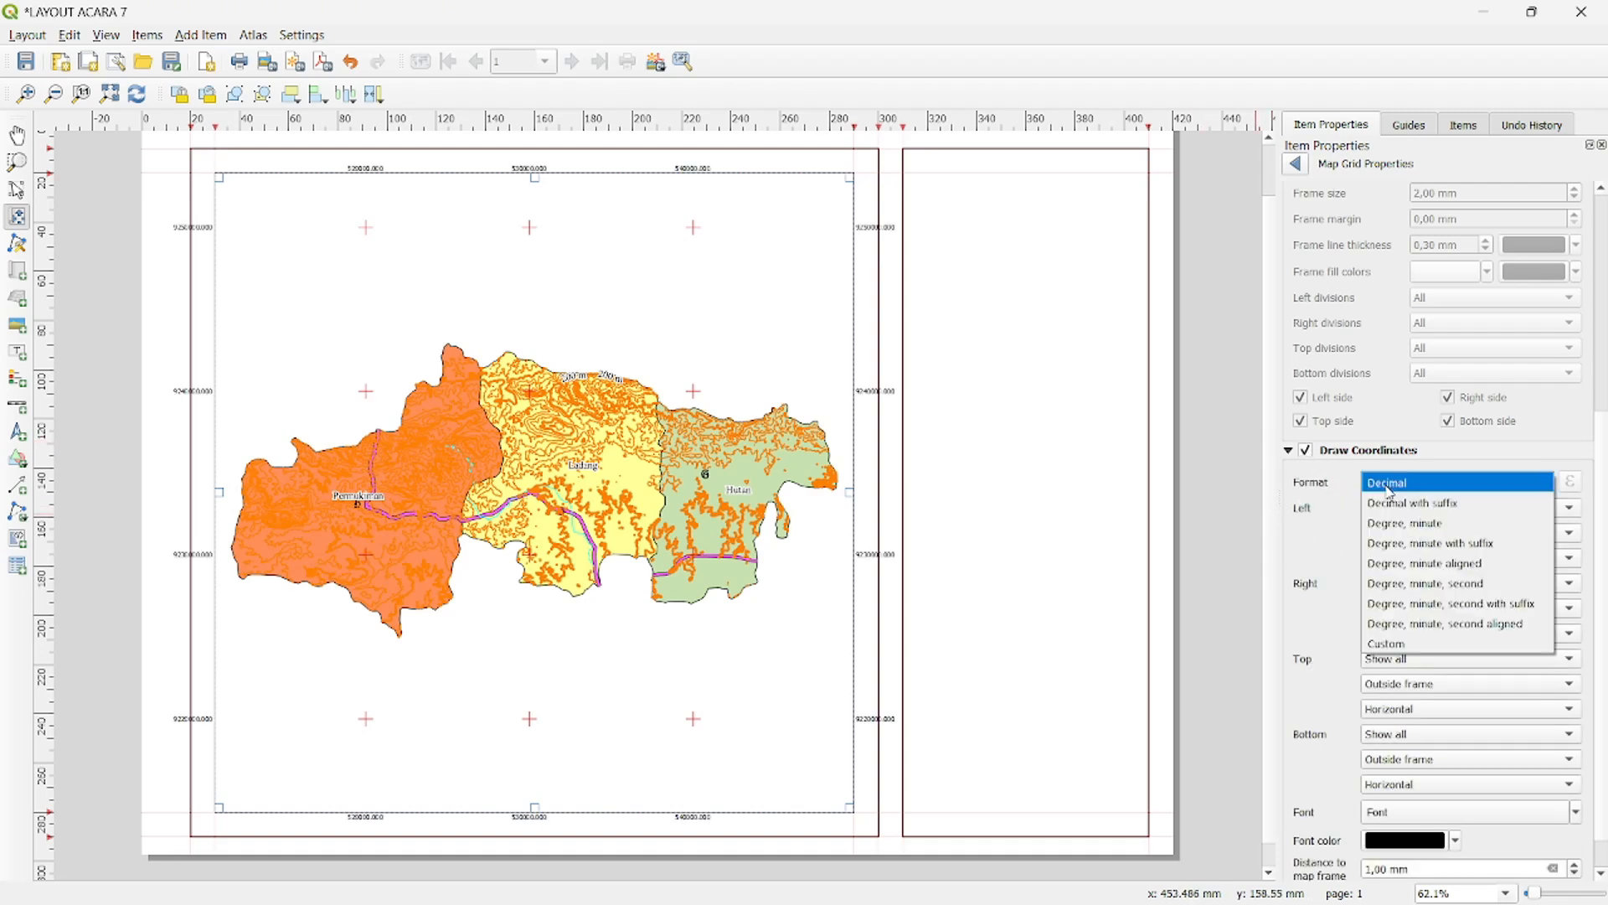
pyautogui.click(1397, 501)
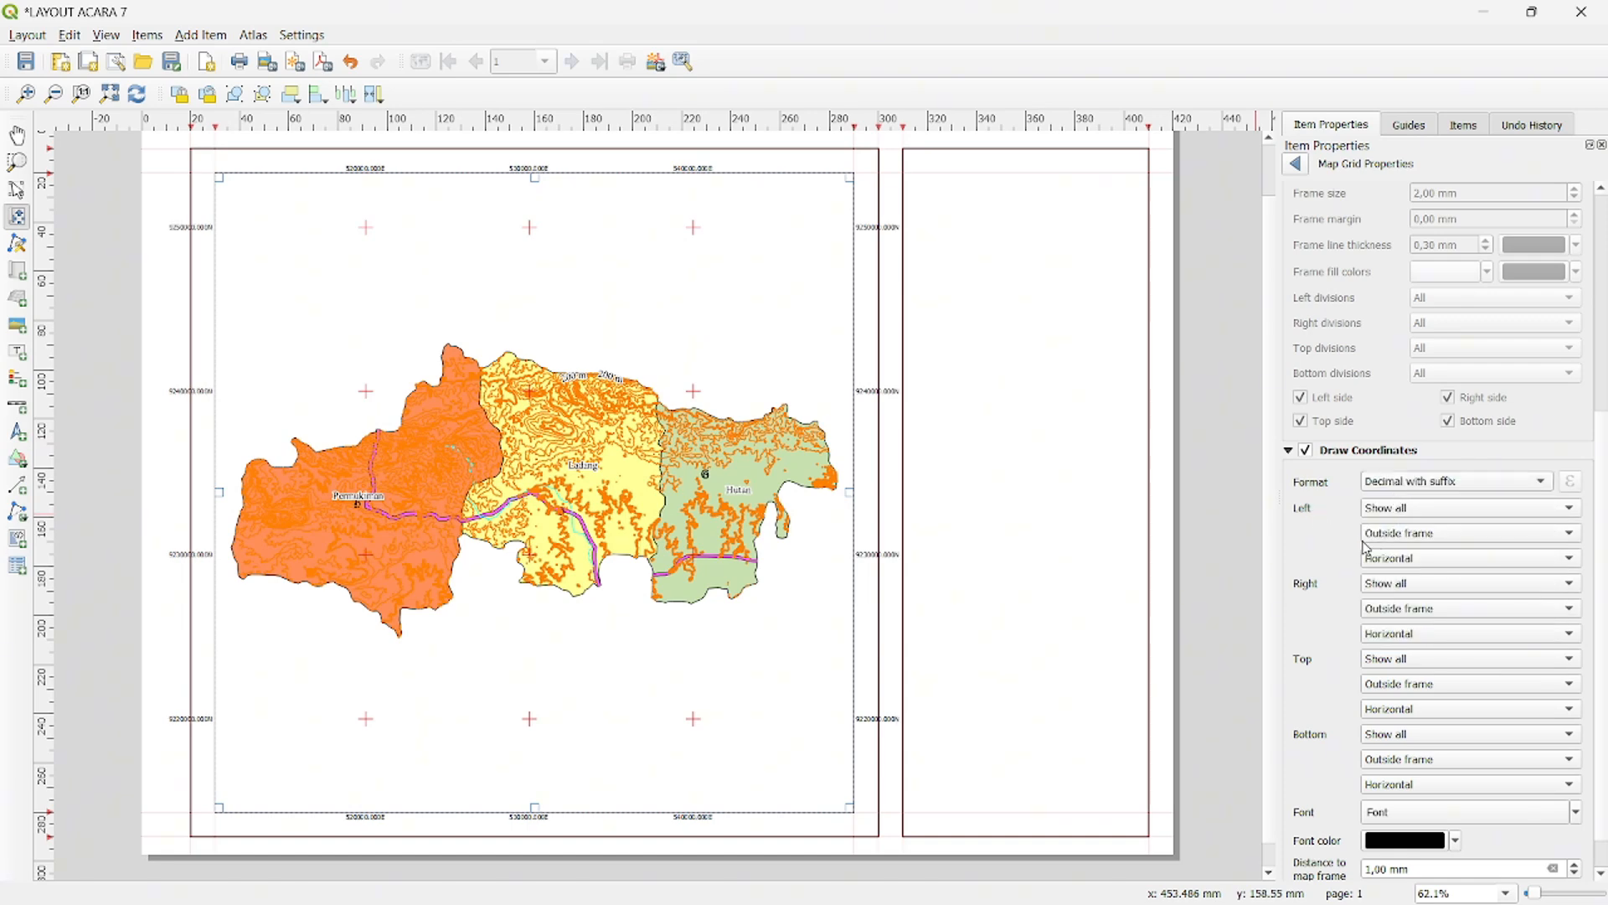
# - Set the left and right grid coordinates to Vertical ascending orientation
pyautogui.click(1418, 559)
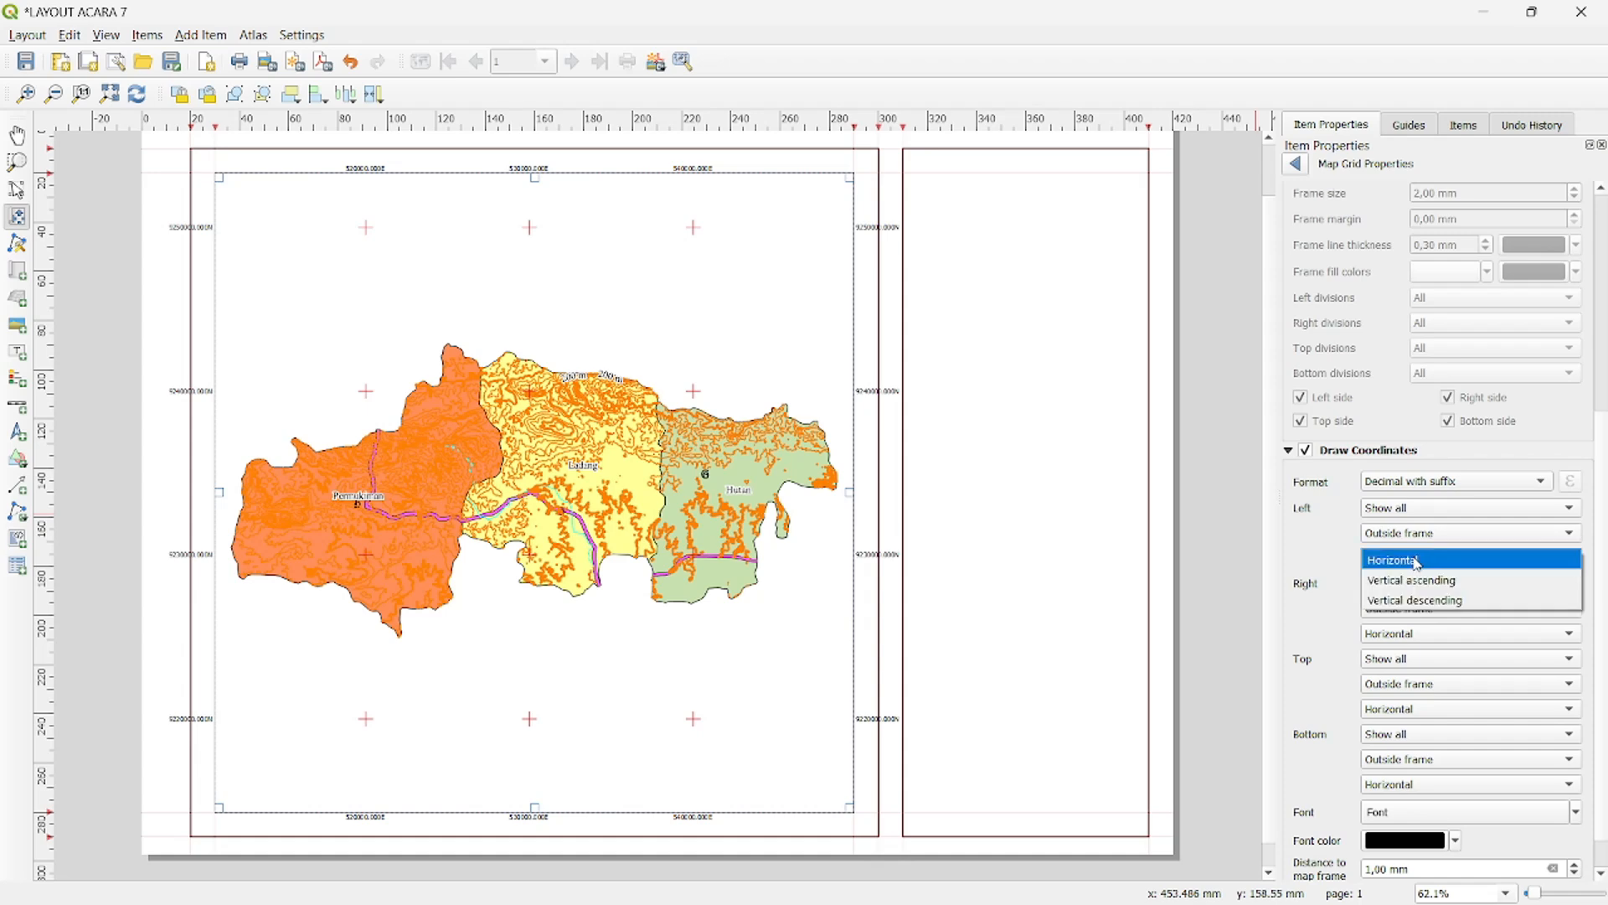
pyautogui.click(1419, 581)
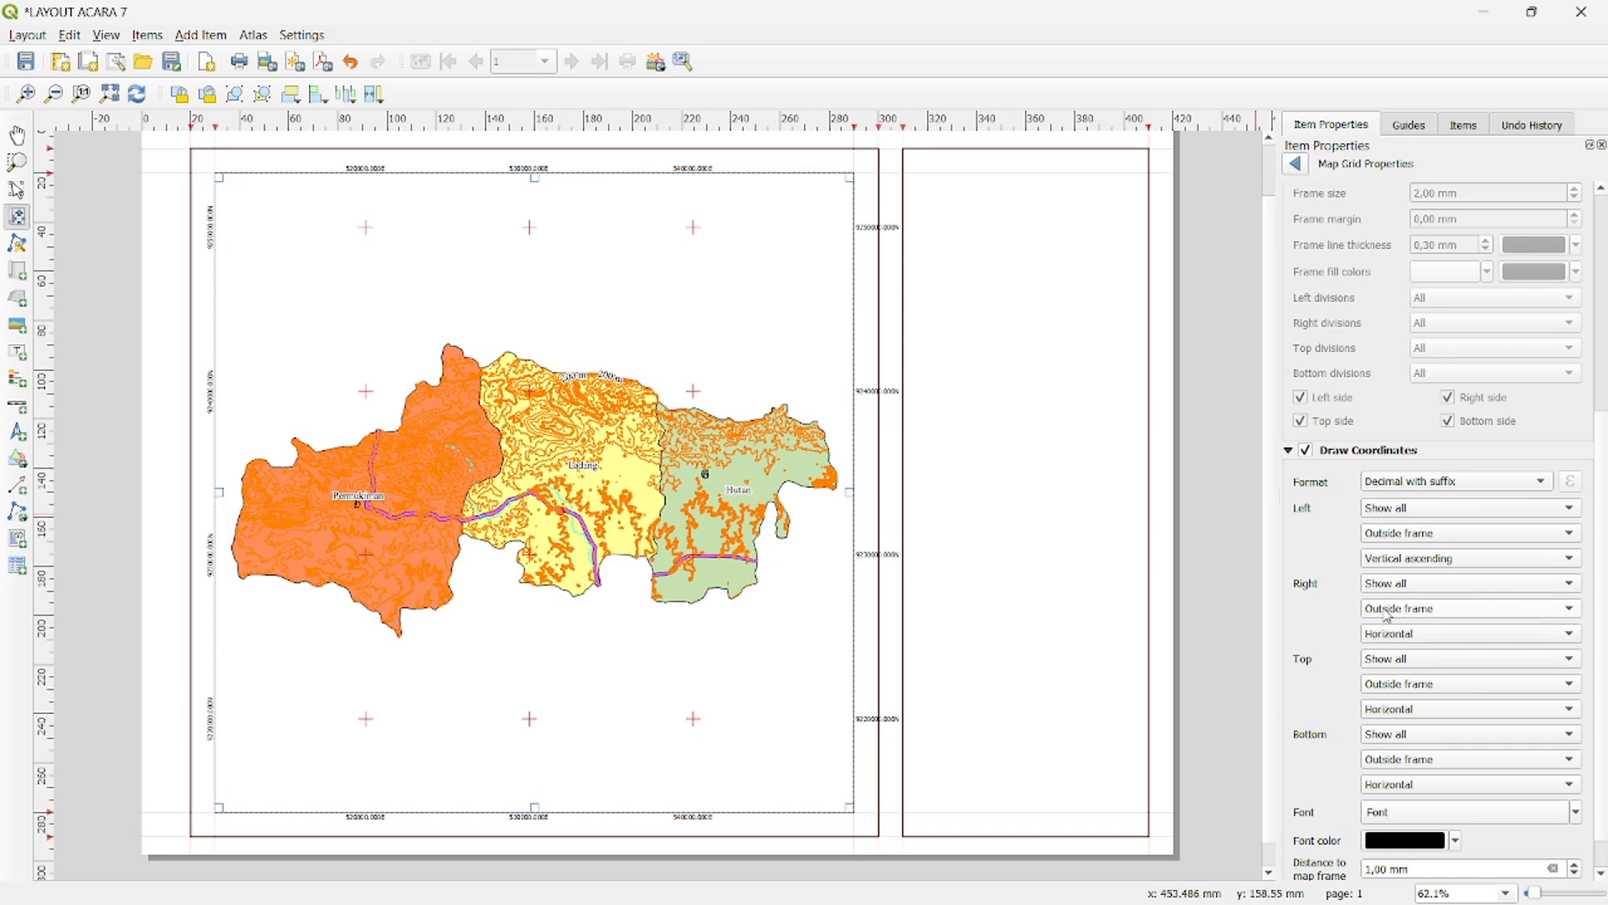
pyautogui.click(1410, 634)
pyautogui.click(1424, 656)
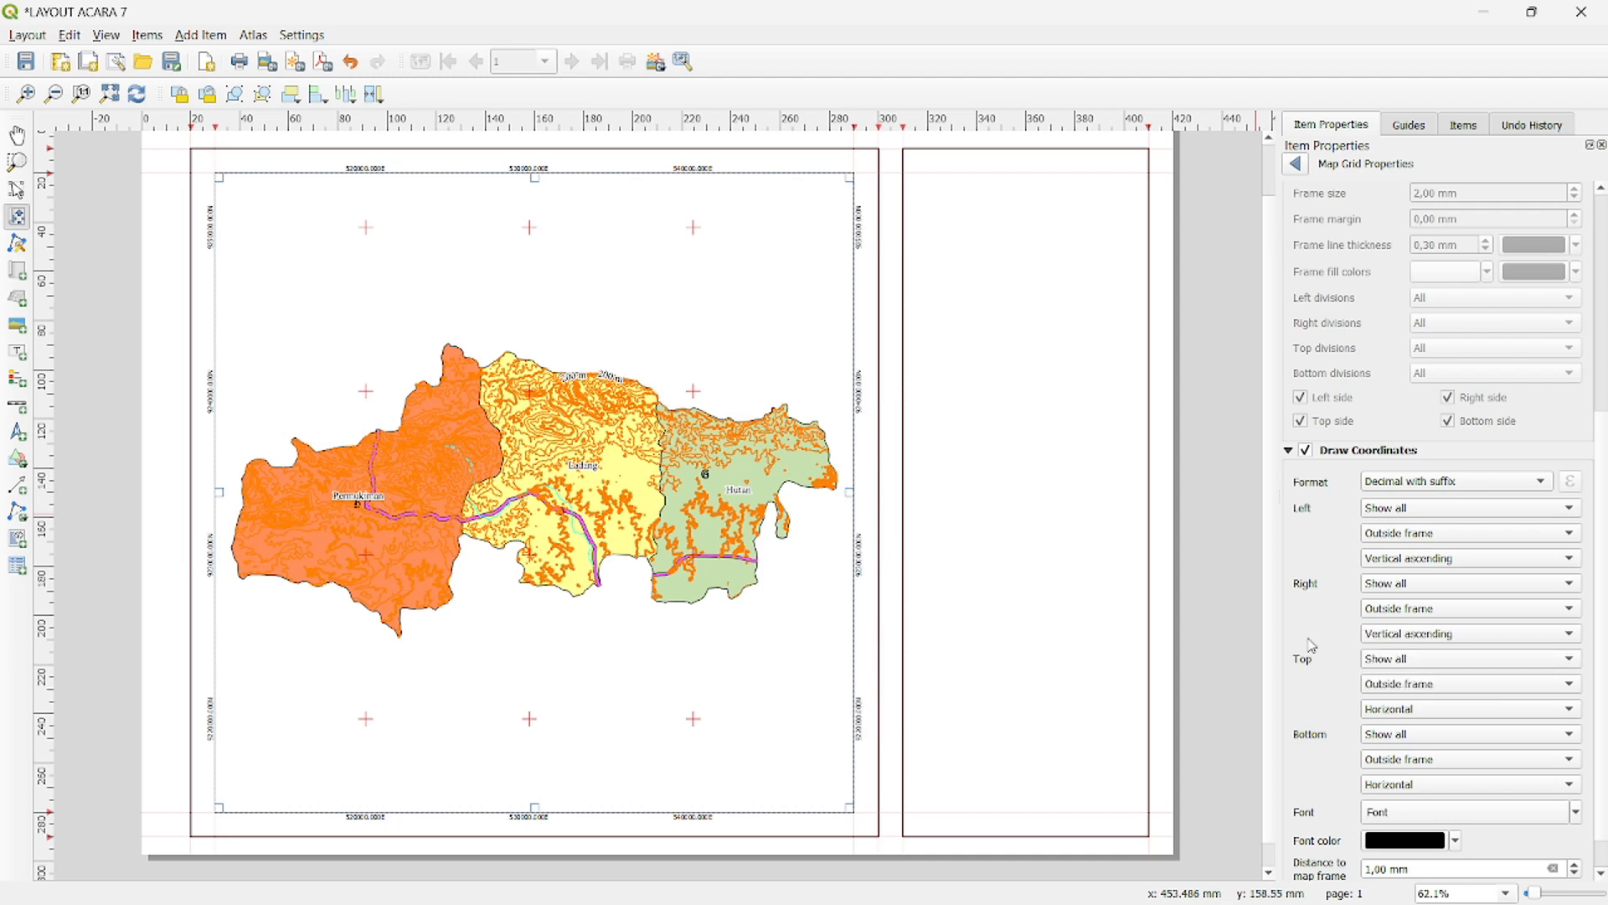
# - Set the grid coordinate font to Times New Roman, Bold, size 10
pyautogui.scroll(-1, 1329, 648)
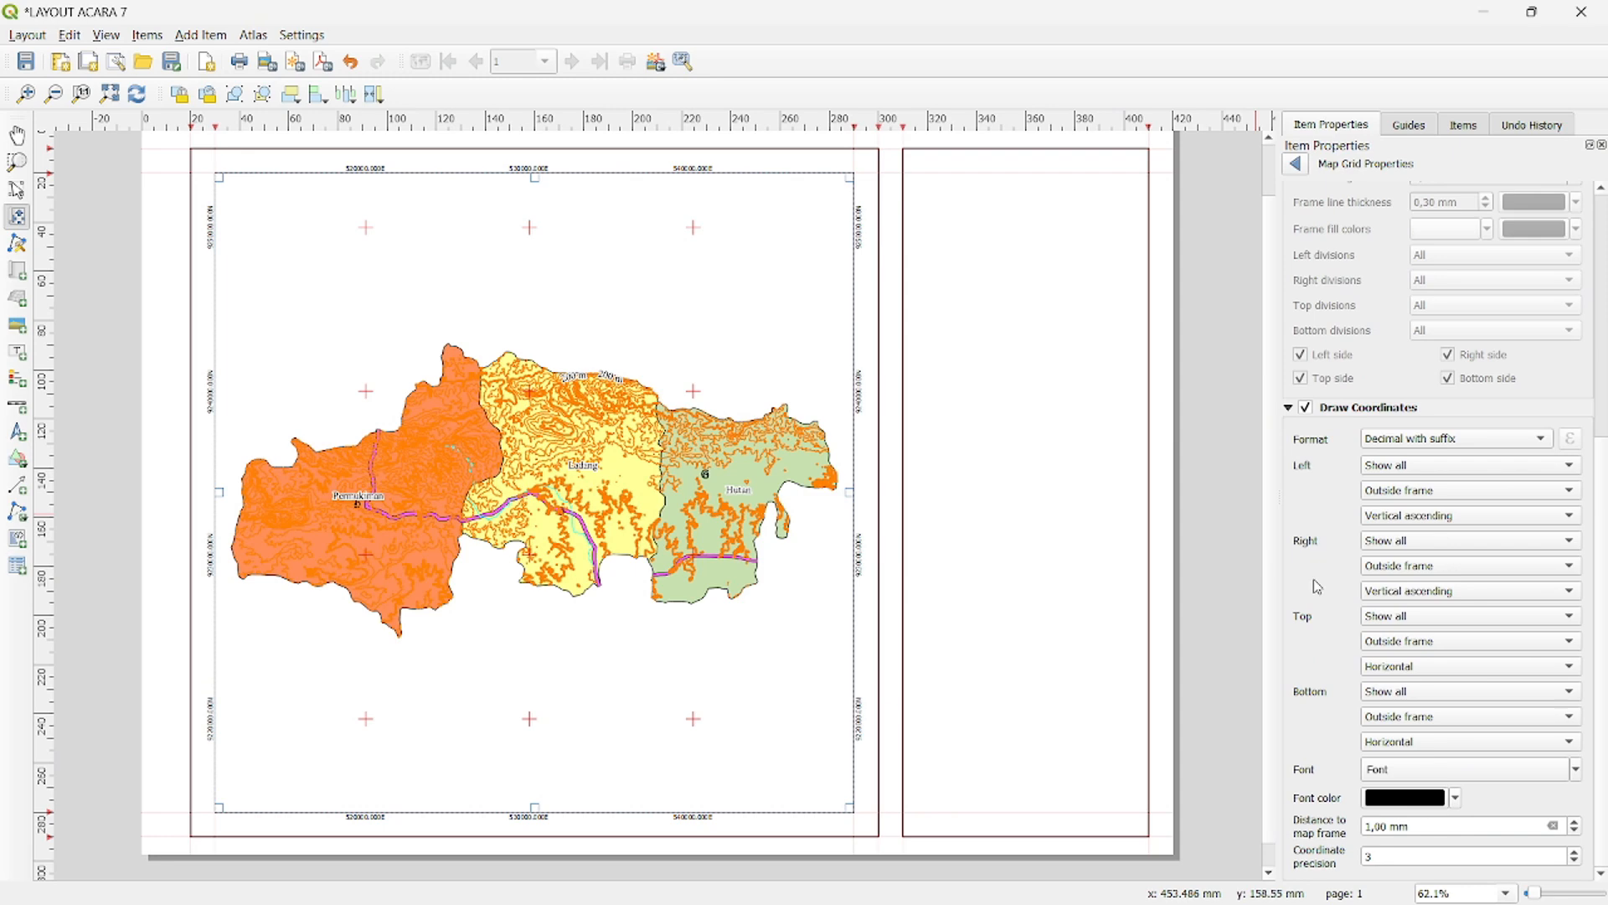
pyautogui.click(1401, 764)
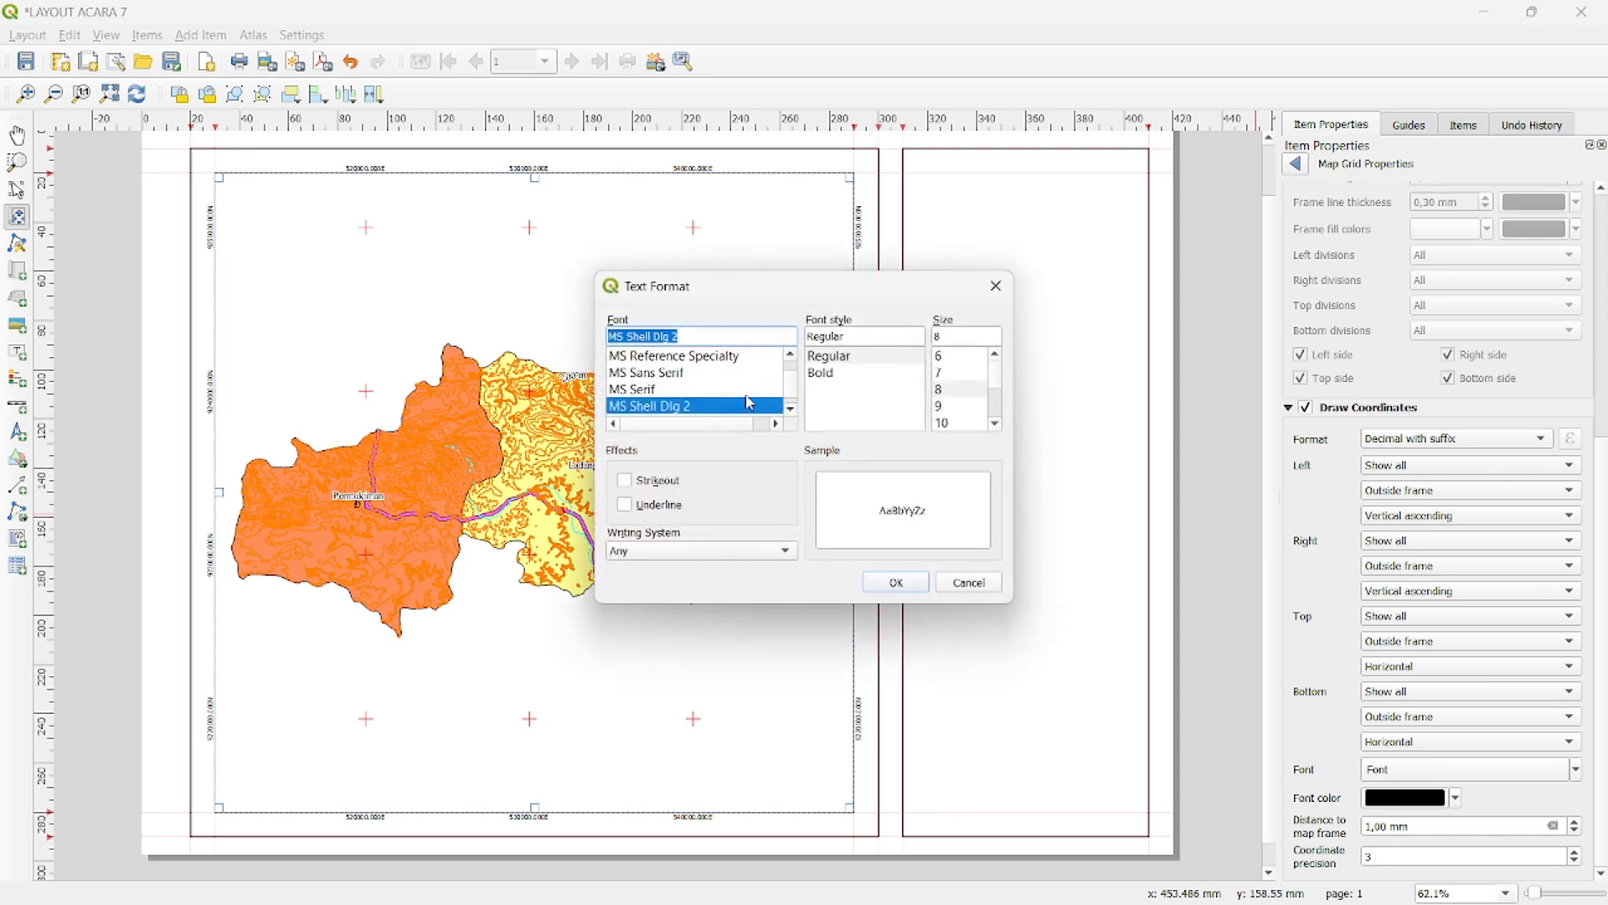
pyautogui.scroll(-4, 750, 403)
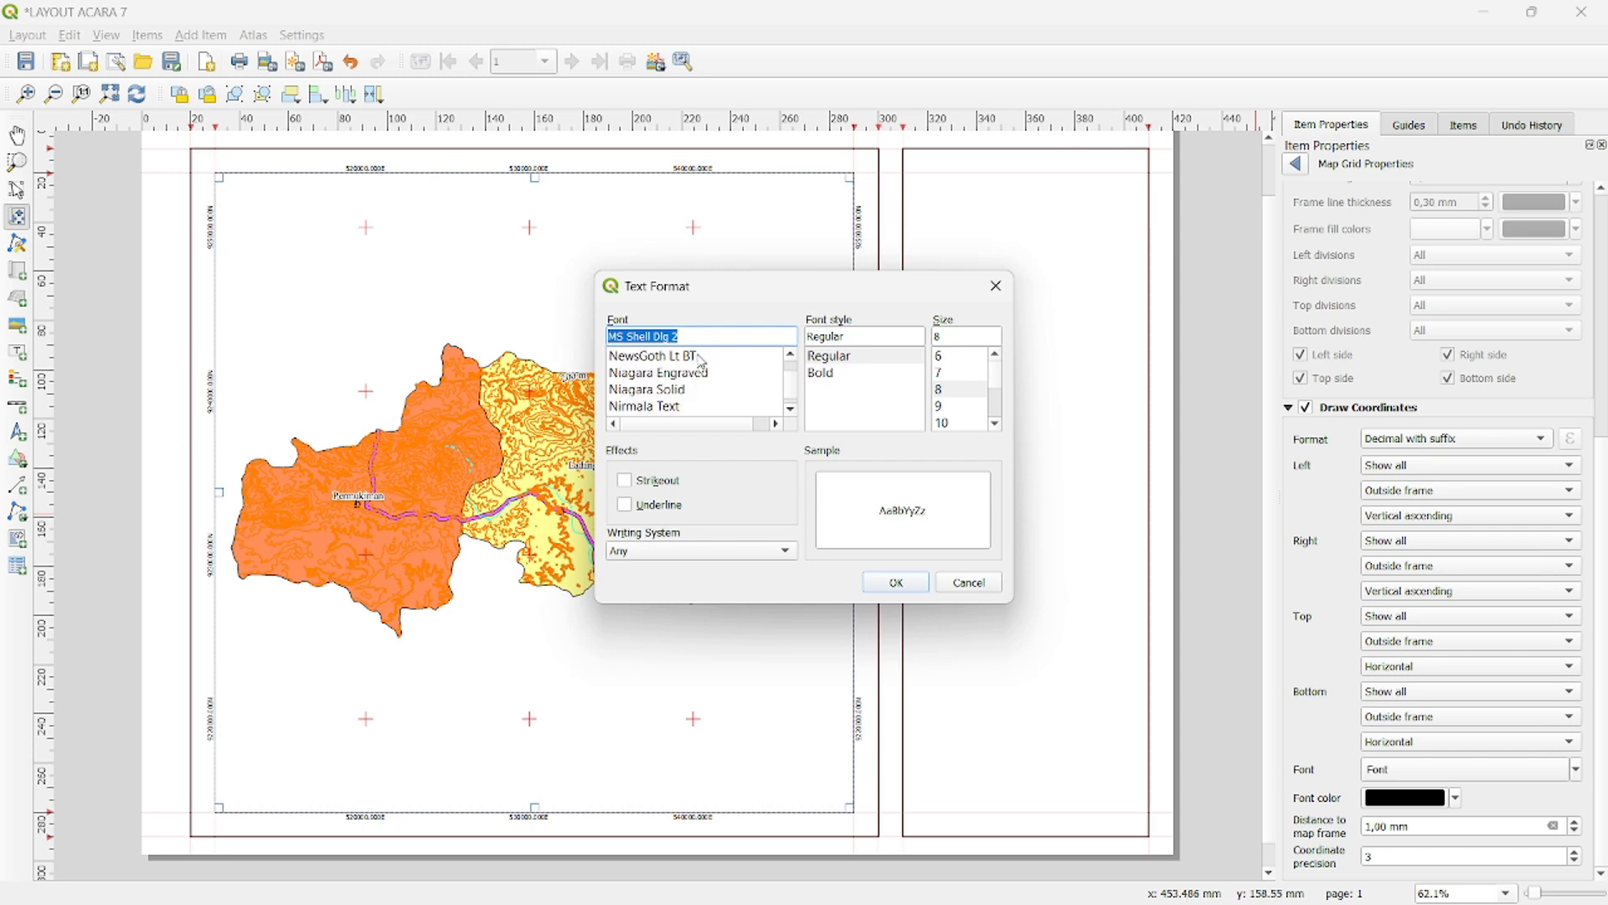
pyautogui.write('ti')
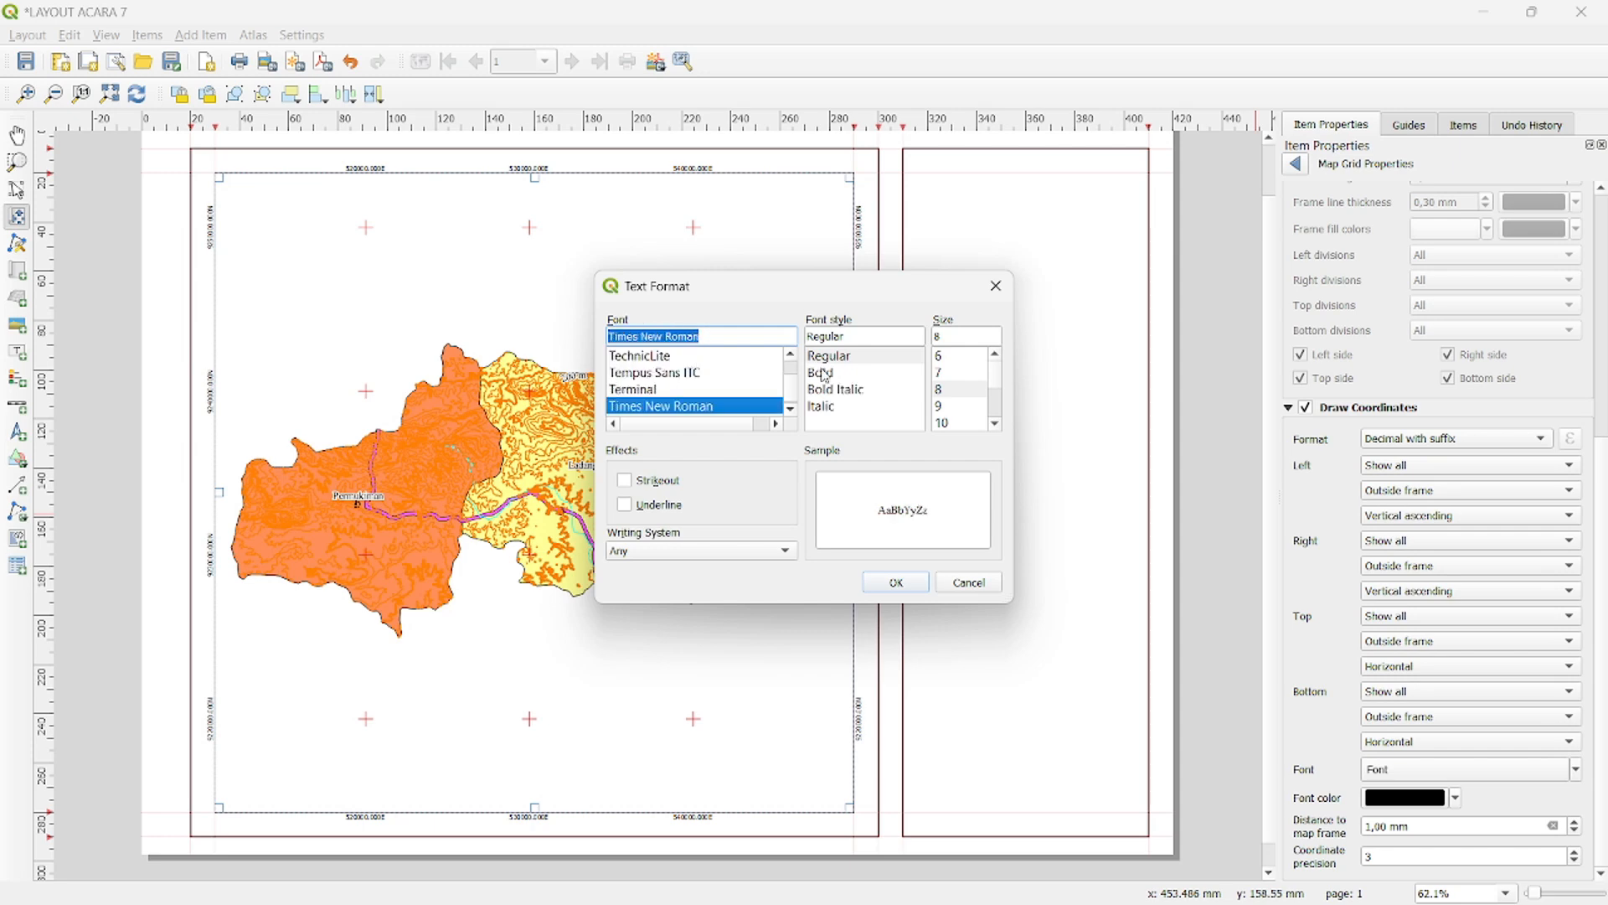
pyautogui.click(823, 373)
pyautogui.click(942, 423)
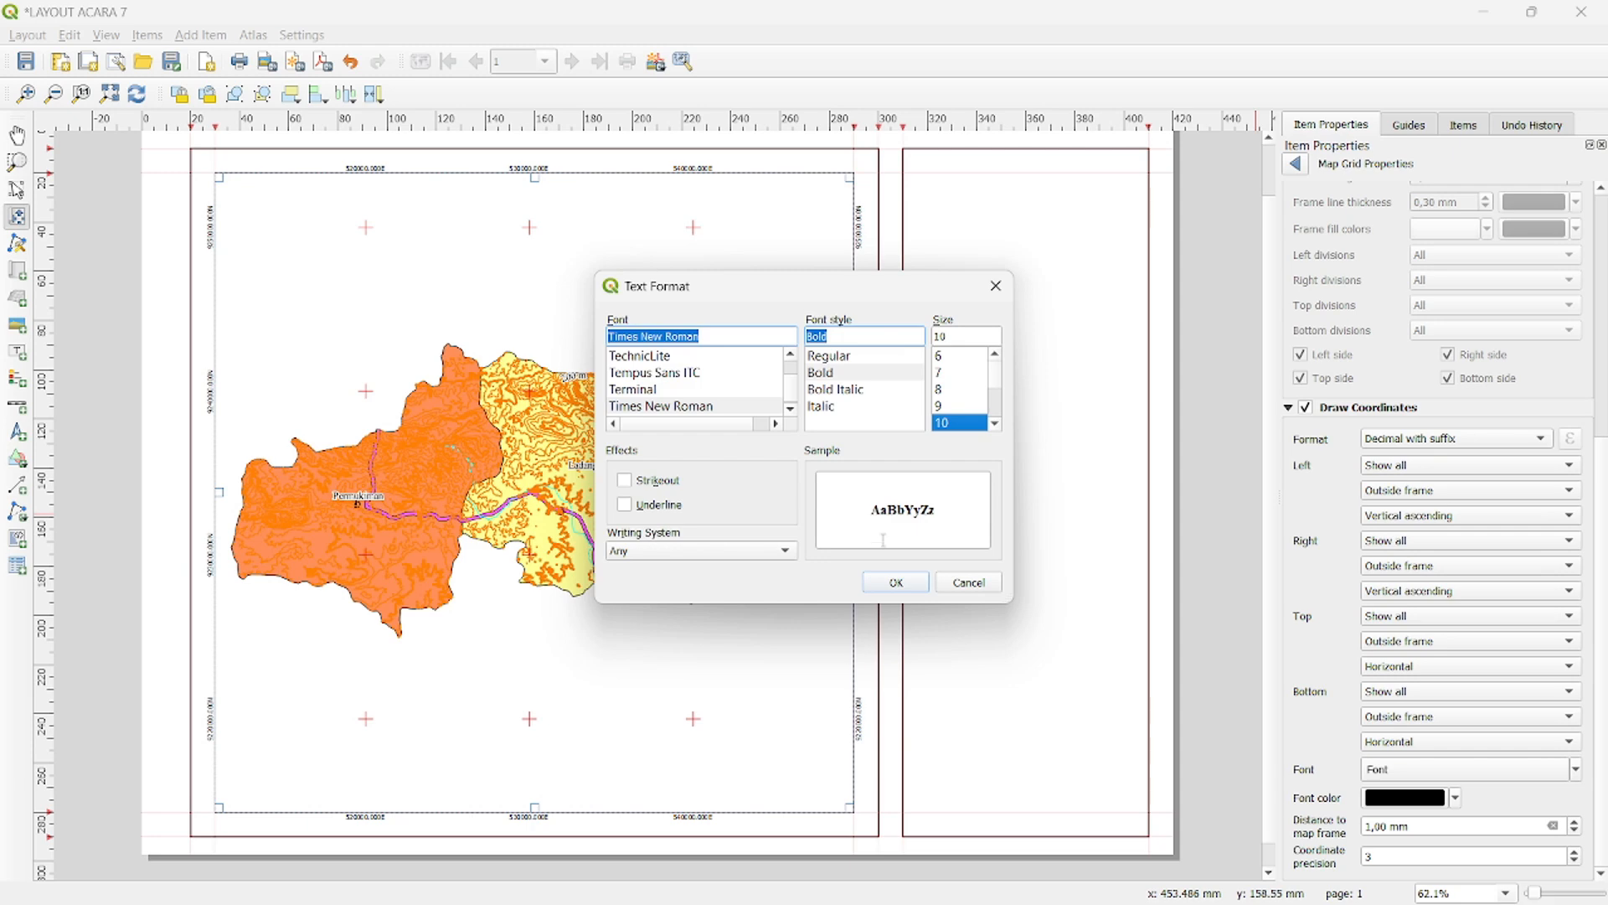
pyautogui.click(894, 581)
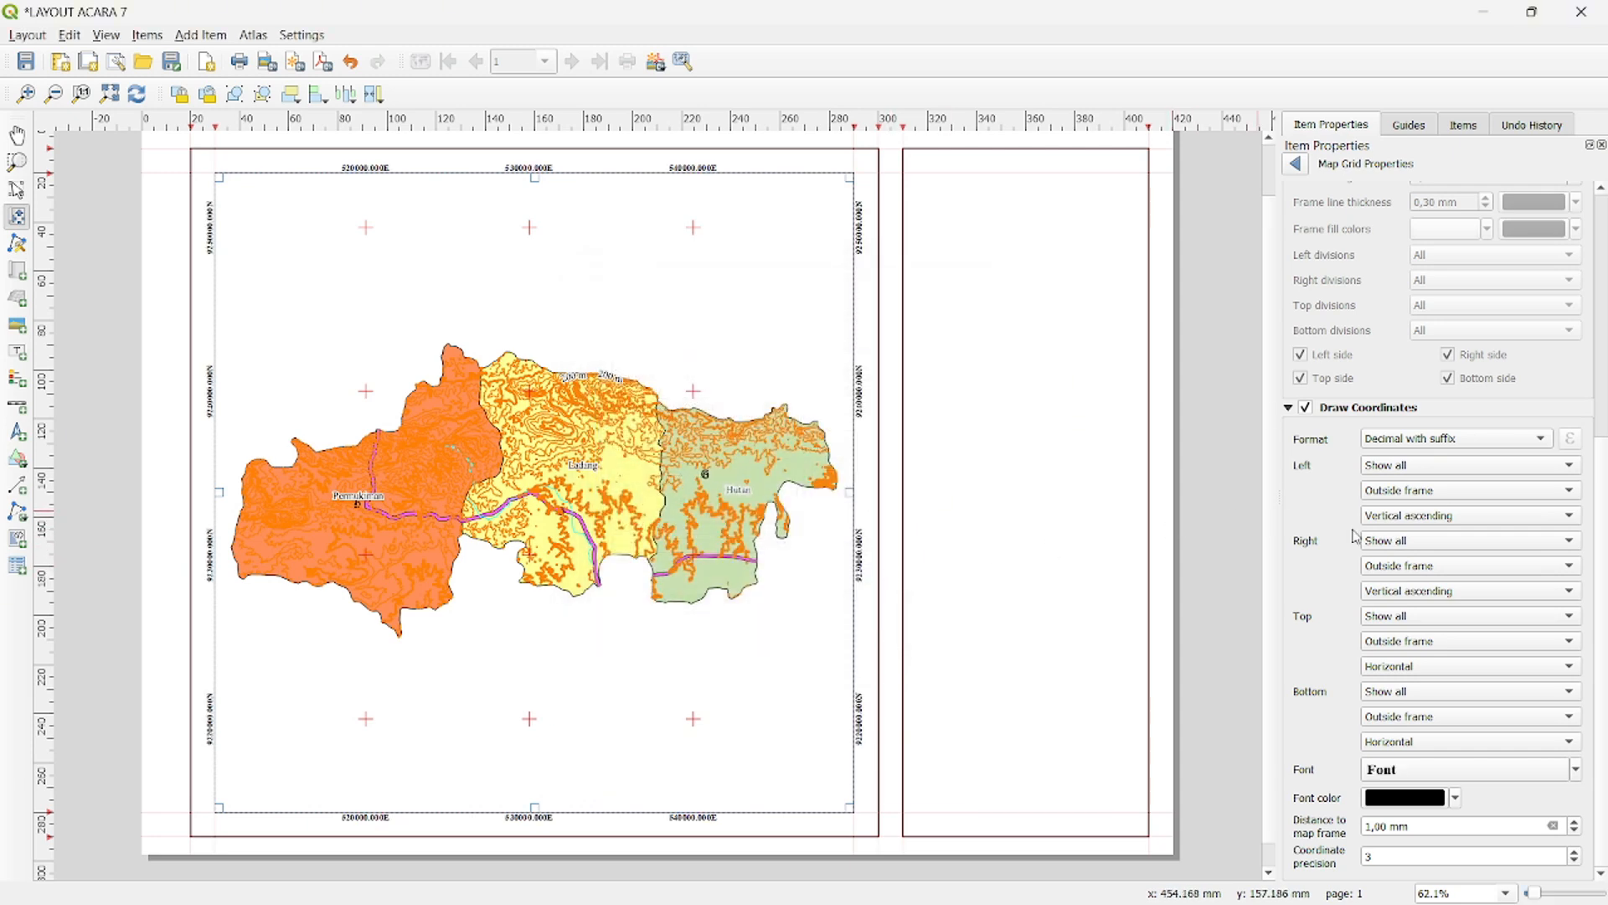
# - Set the grid coordinate font size to 11
pyautogui.click(1414, 773)
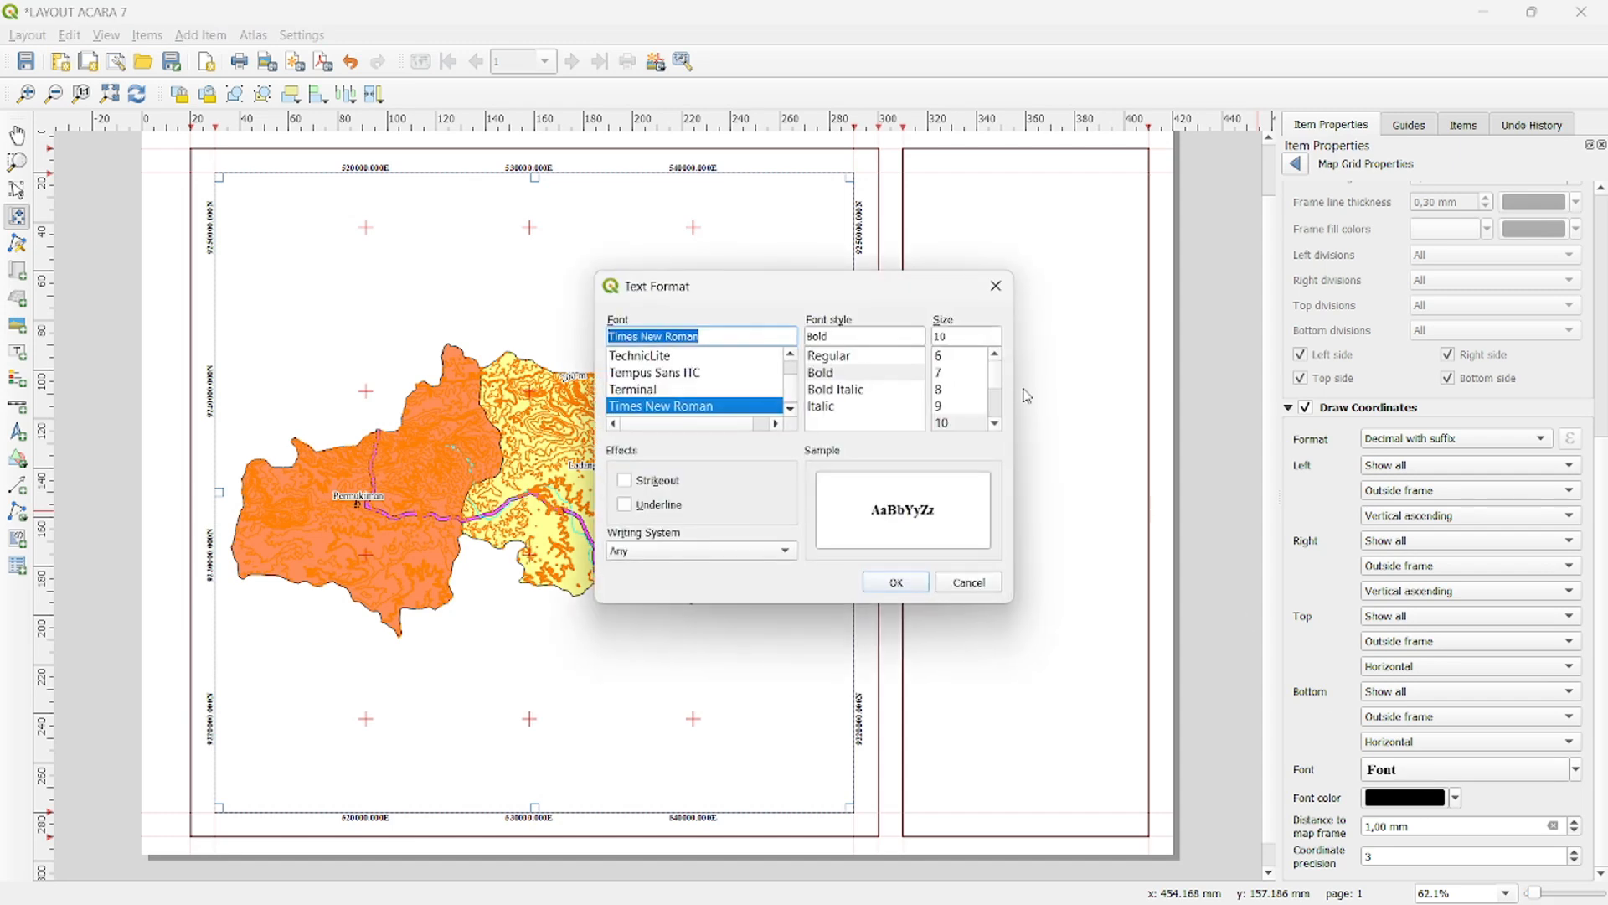
pyautogui.click(942, 406)
pyautogui.click(901, 582)
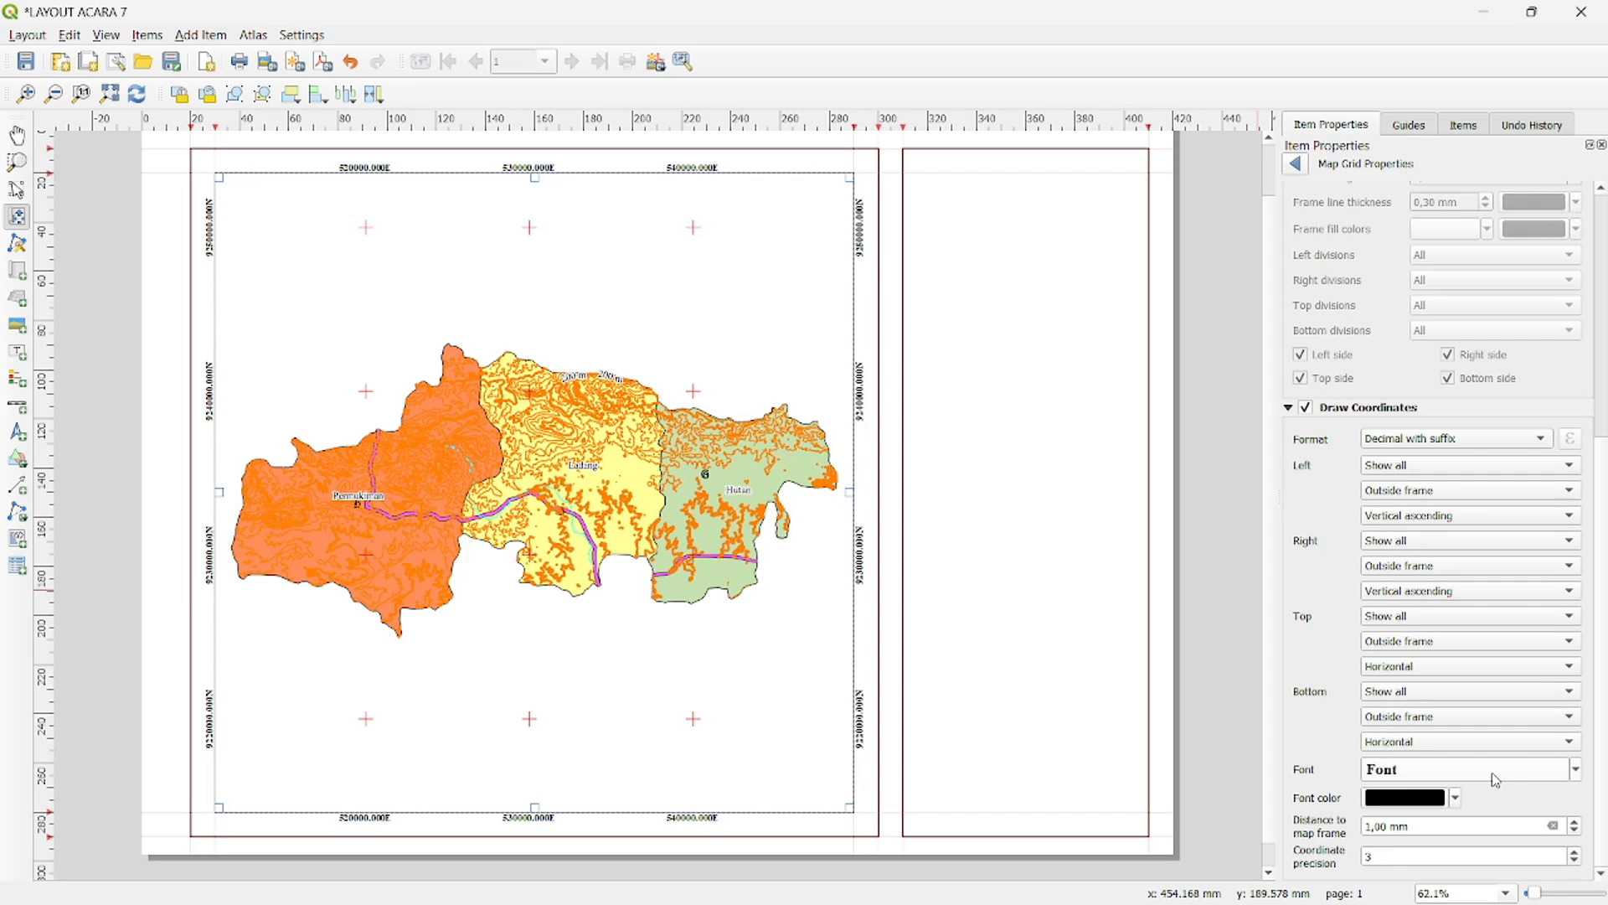
# - Set the grid coordinate font size to 12
pyautogui.click(1496, 780)
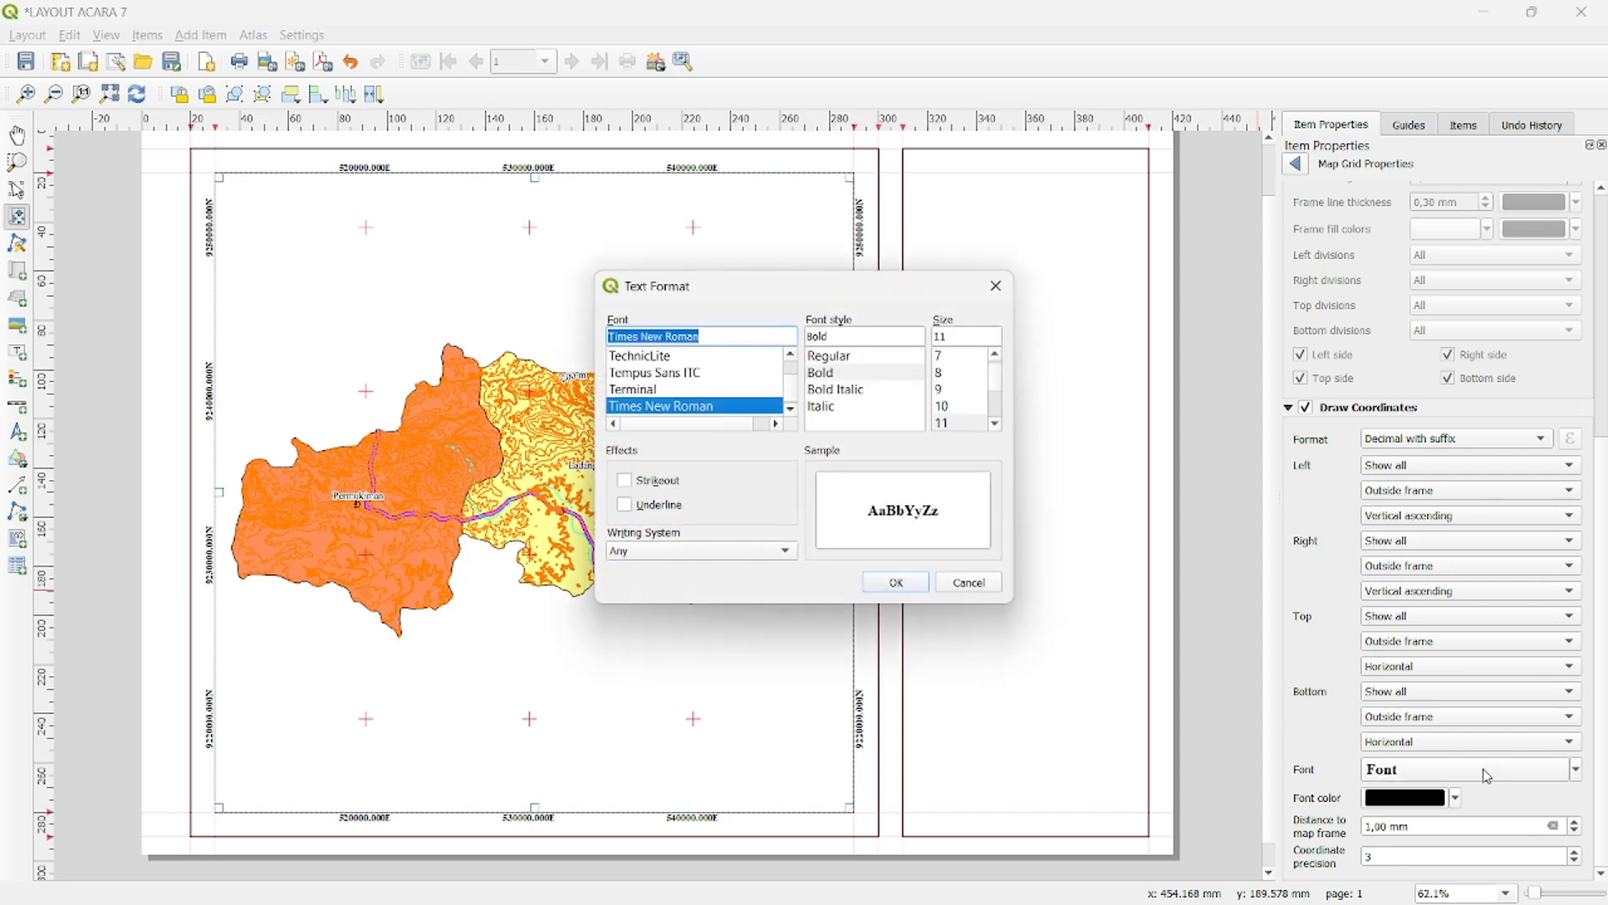
pyautogui.click(956, 392)
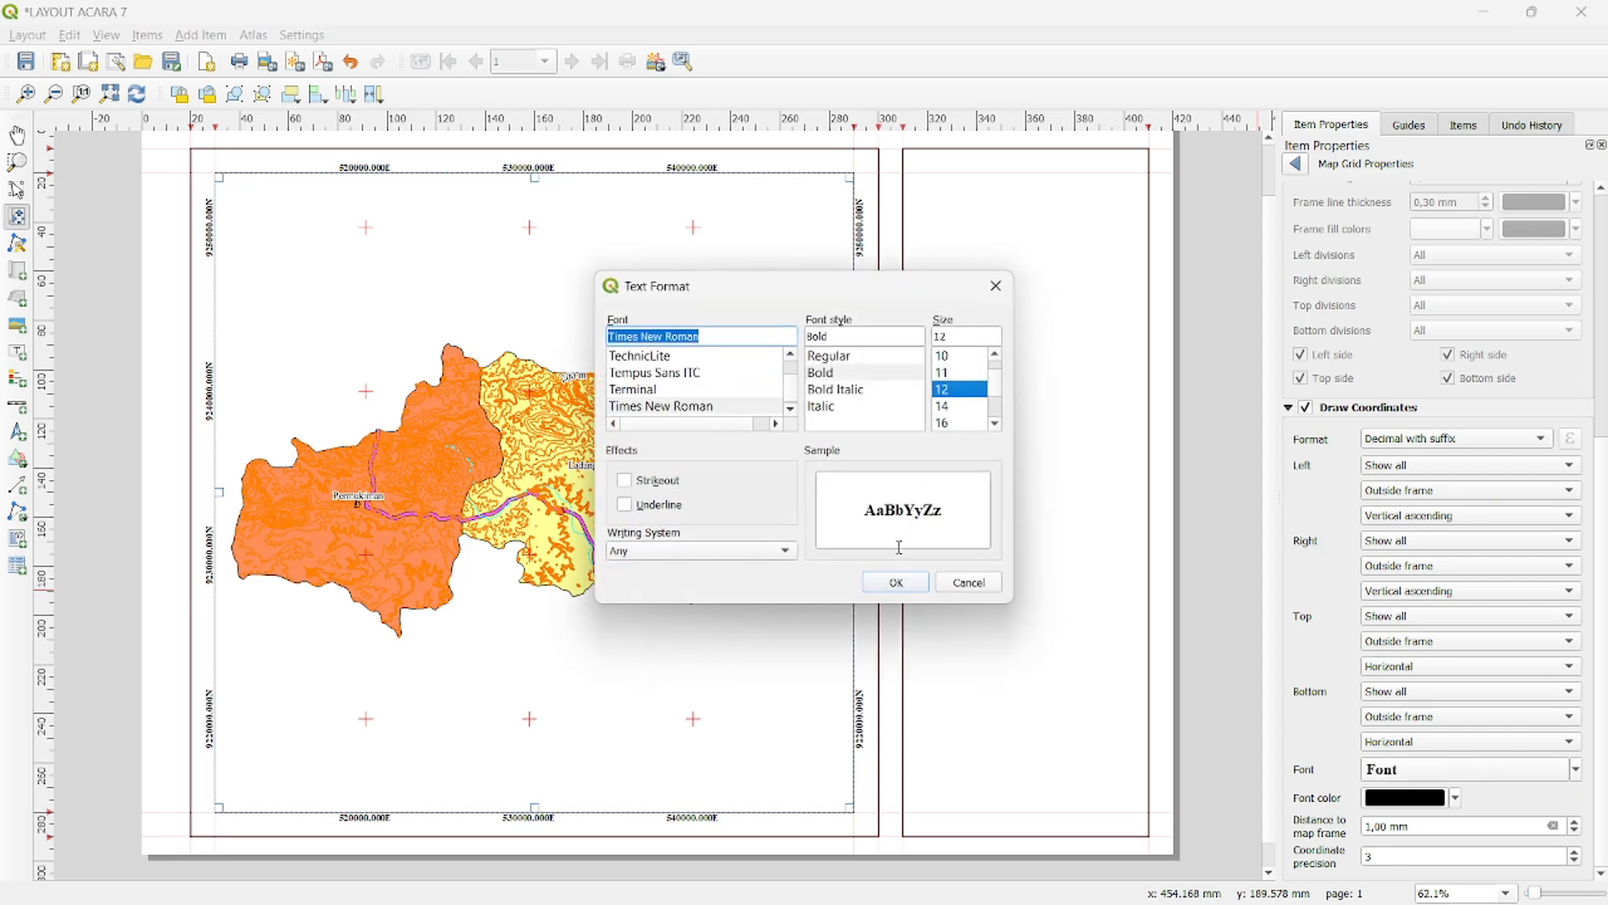
pyautogui.click(901, 580)
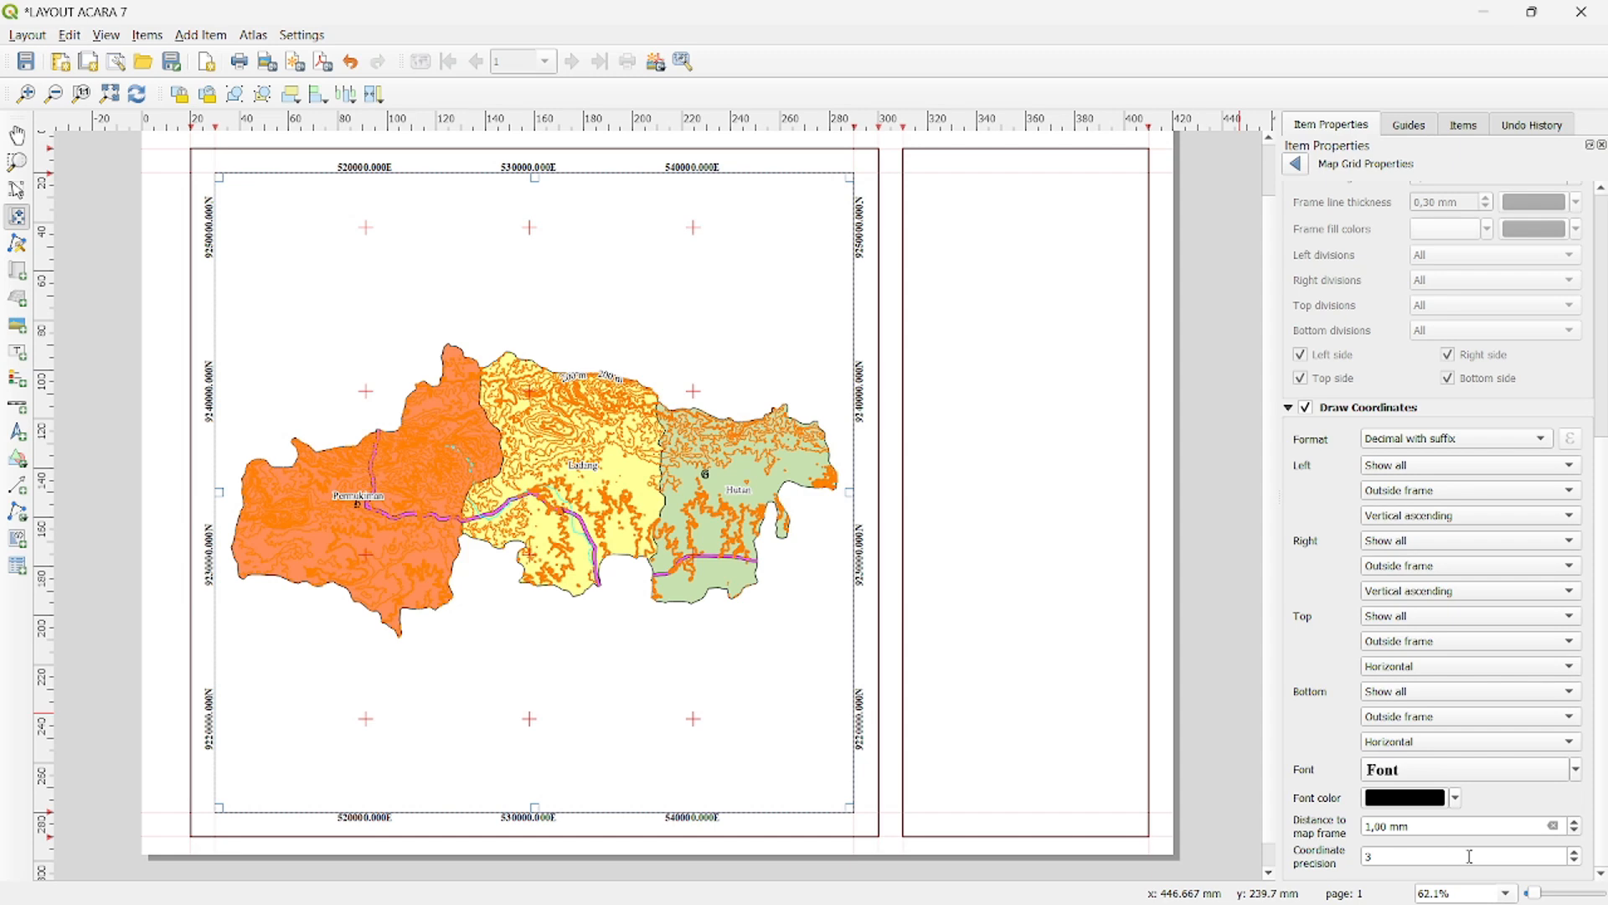
# - Reduce the grid coordinate precision to 0 decimals
pyautogui.click(1576, 862)
pyautogui.click(1576, 862)
pyautogui.click(1575, 862)
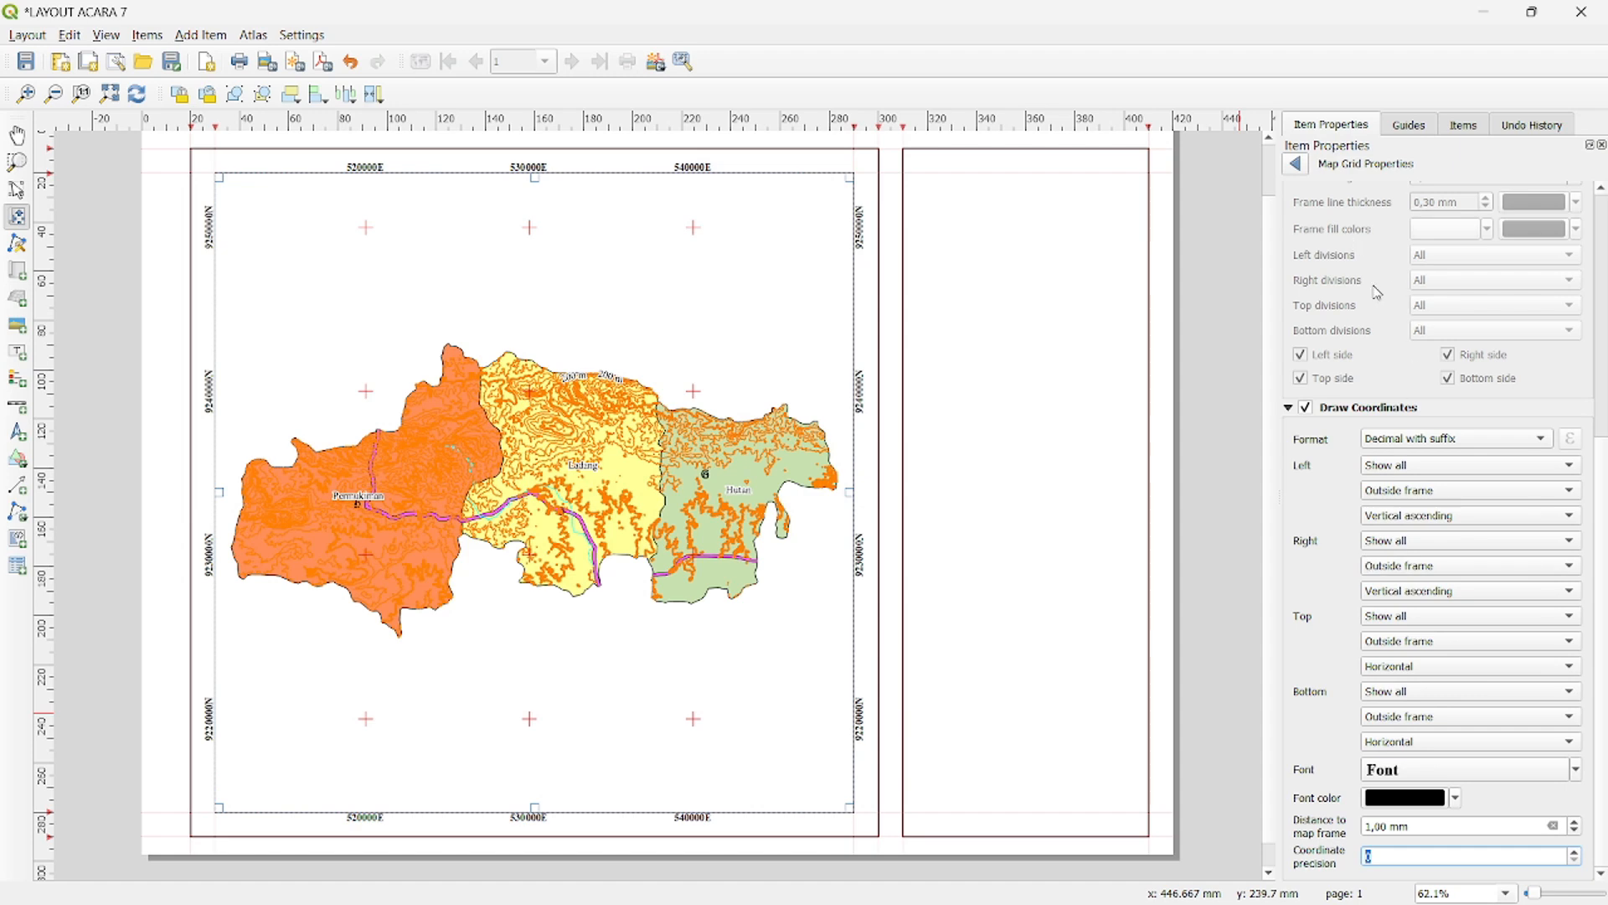
# - Enable a frame around the map item and set its thickness to 0.40 mm
pyautogui.click(1296, 166)
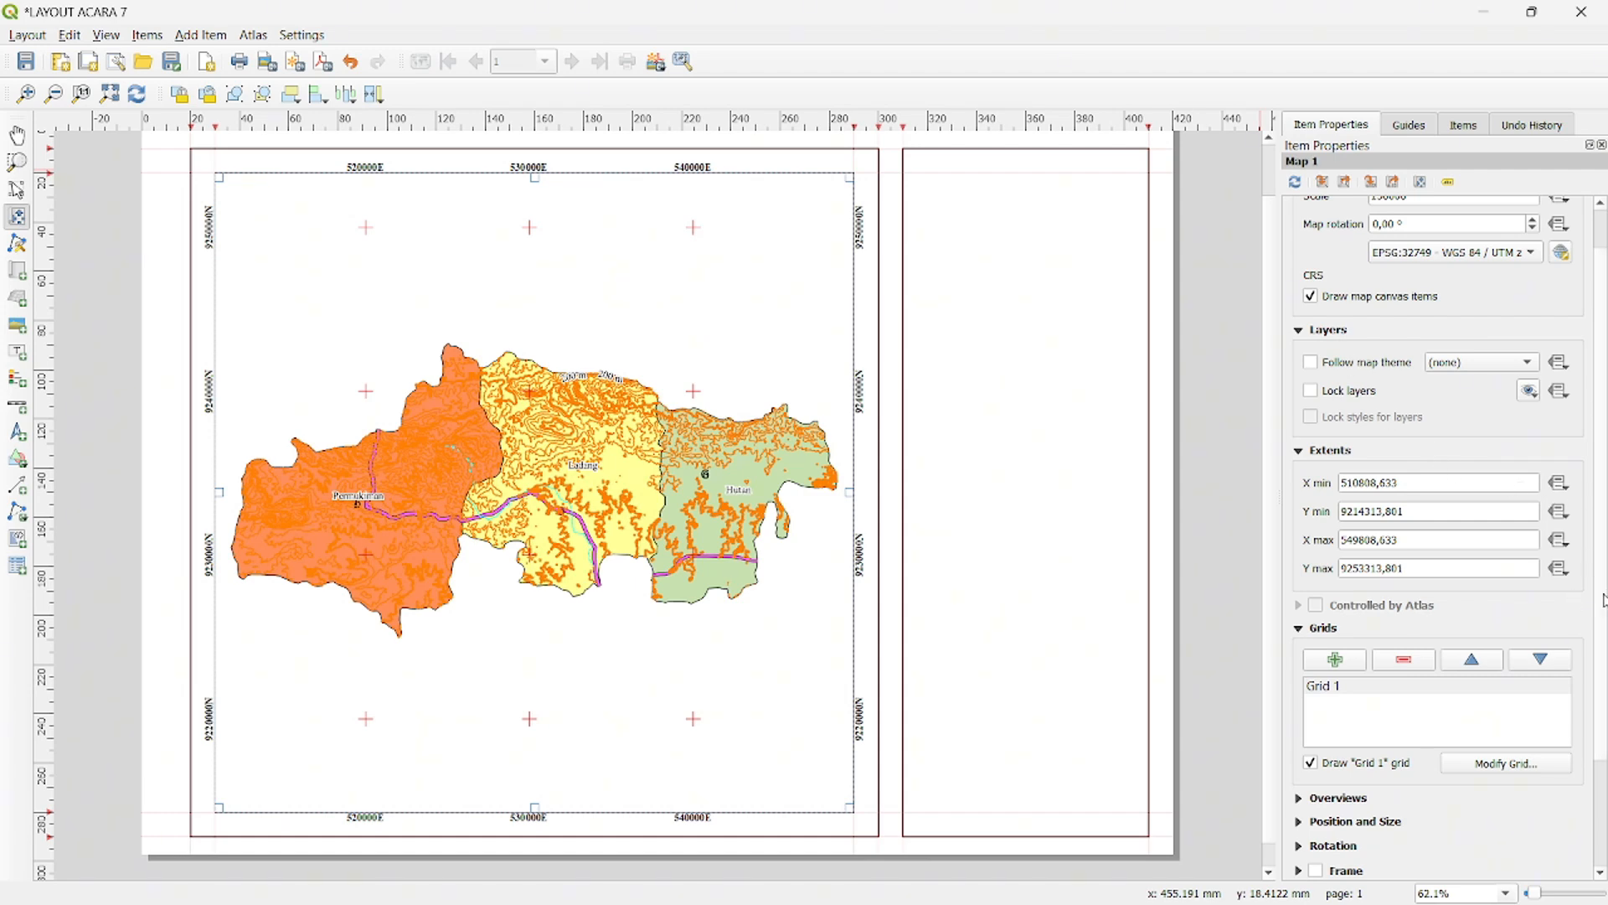
pyautogui.scroll(-2, 1603, 743)
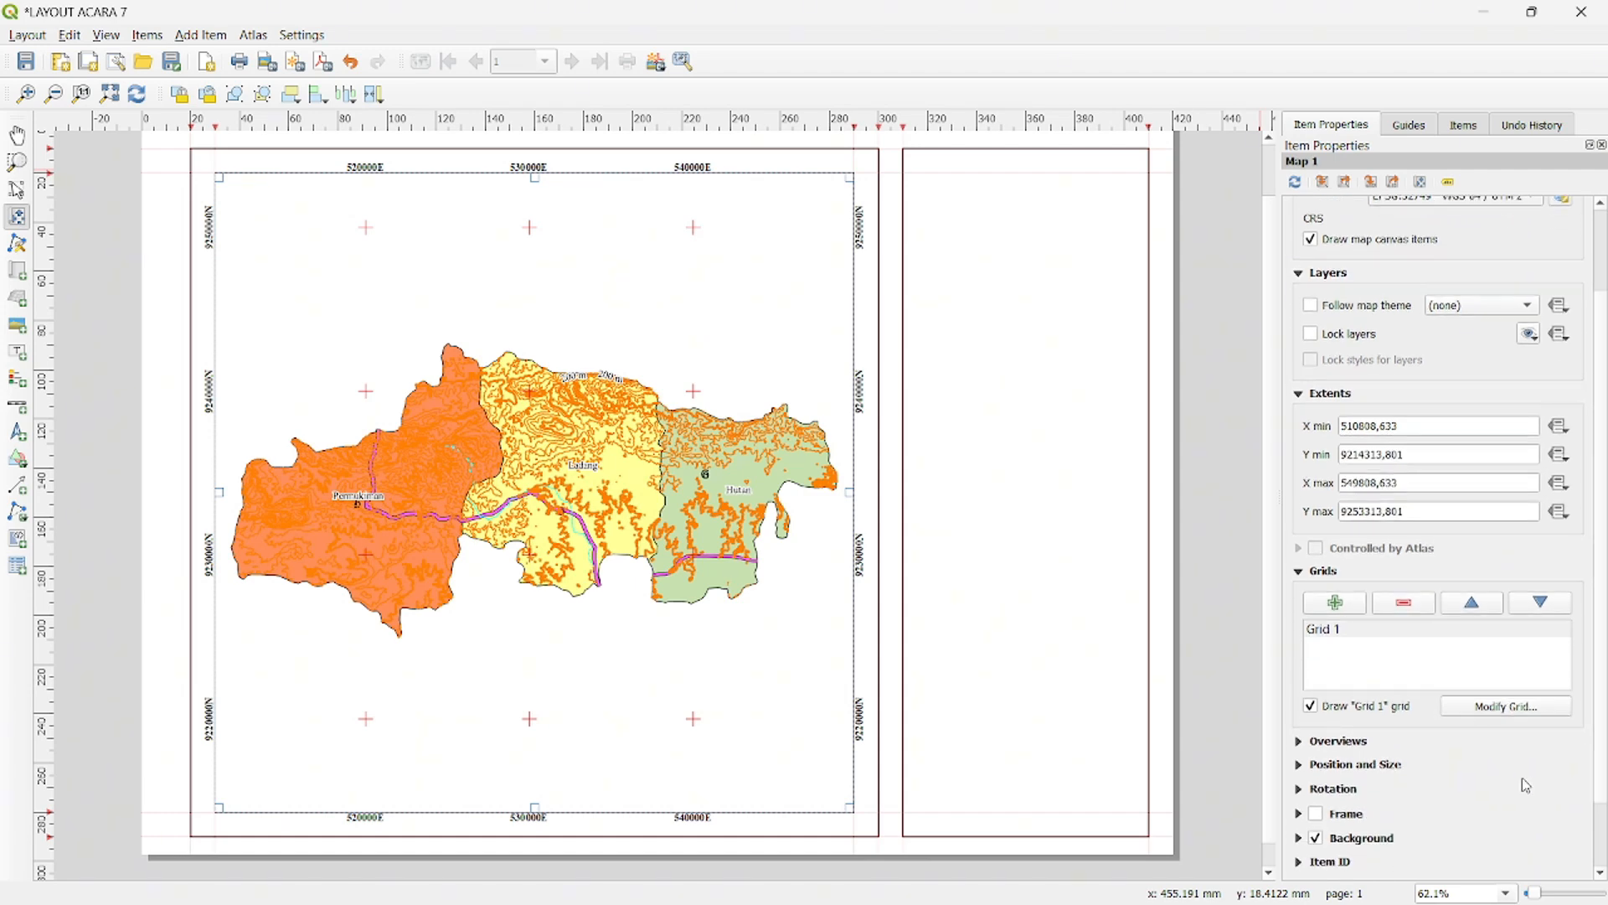
pyautogui.click(1316, 816)
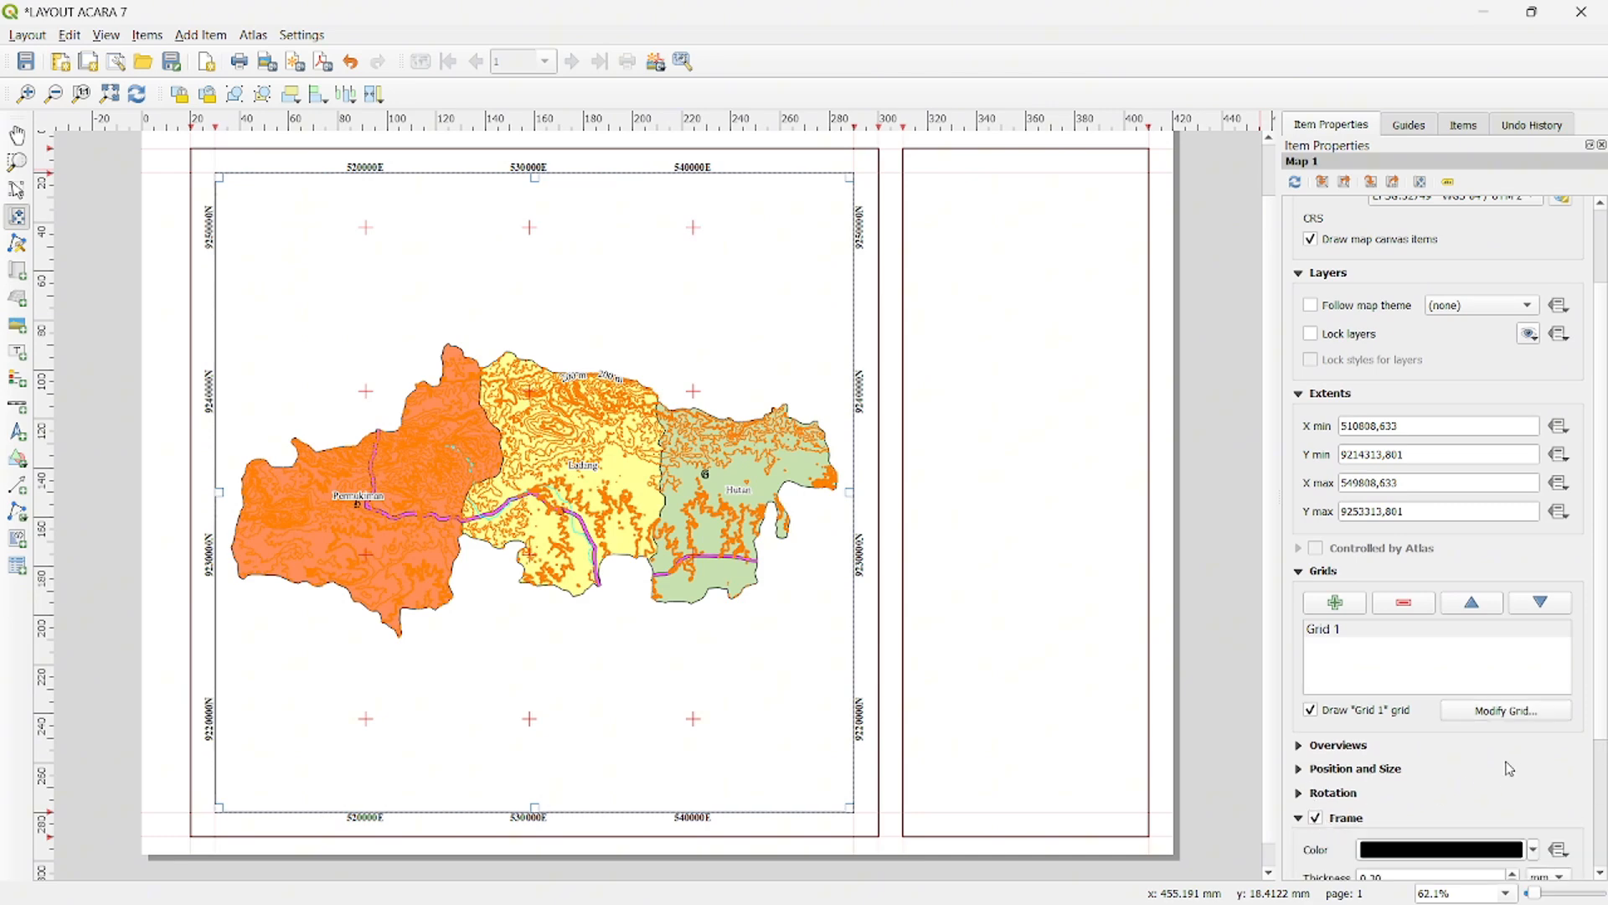
pyautogui.scroll(-2, 1575, 784)
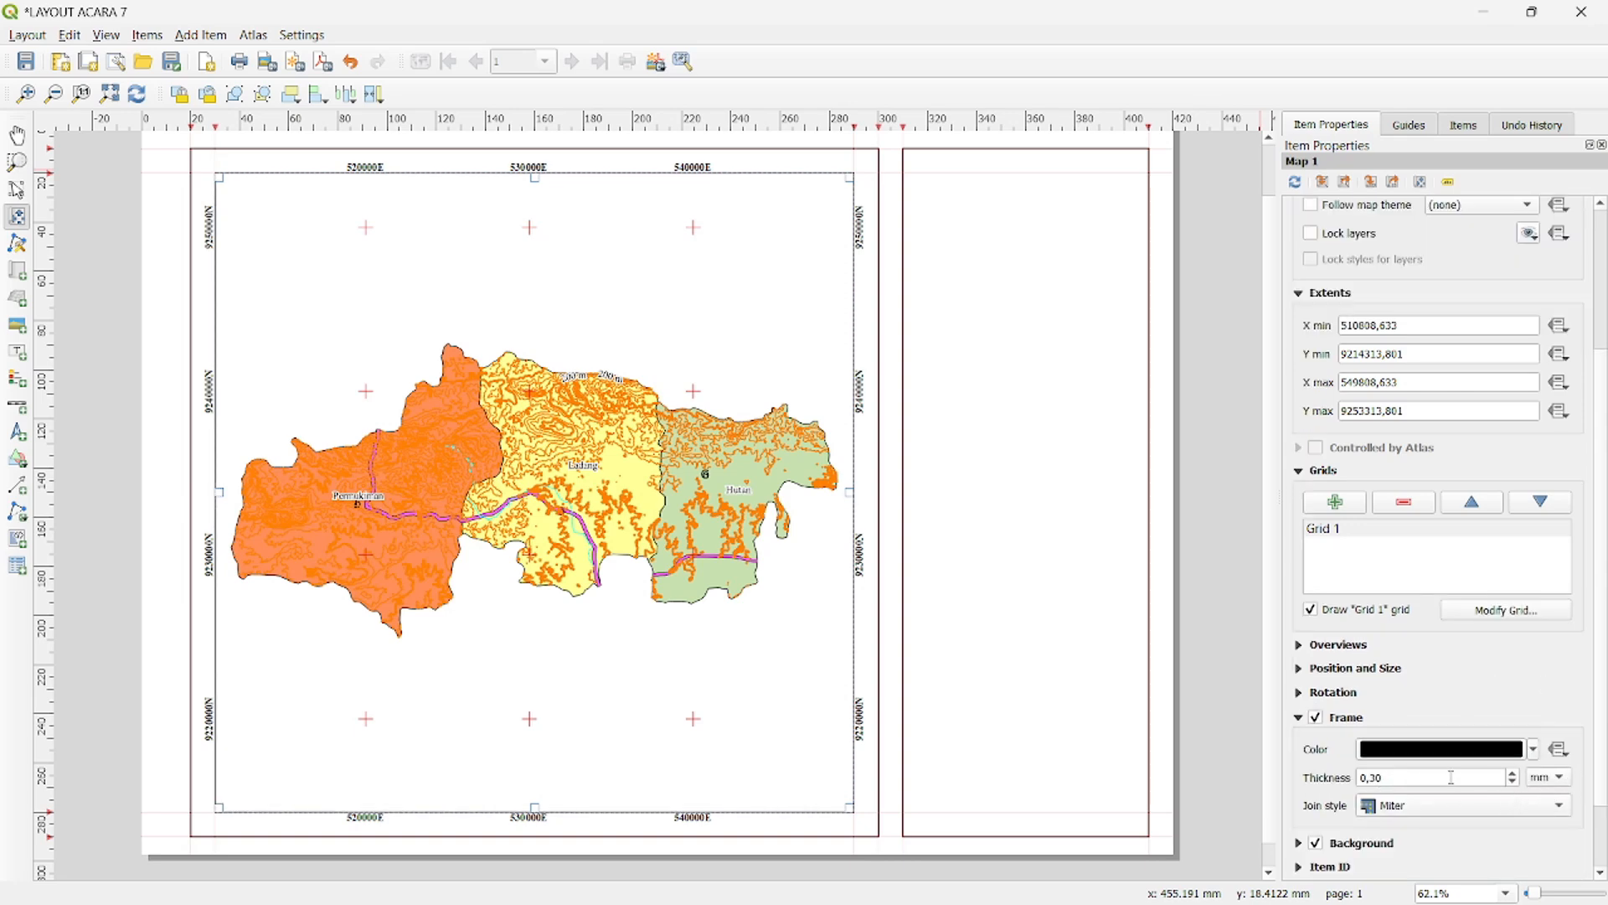
pyautogui.click(1513, 775)
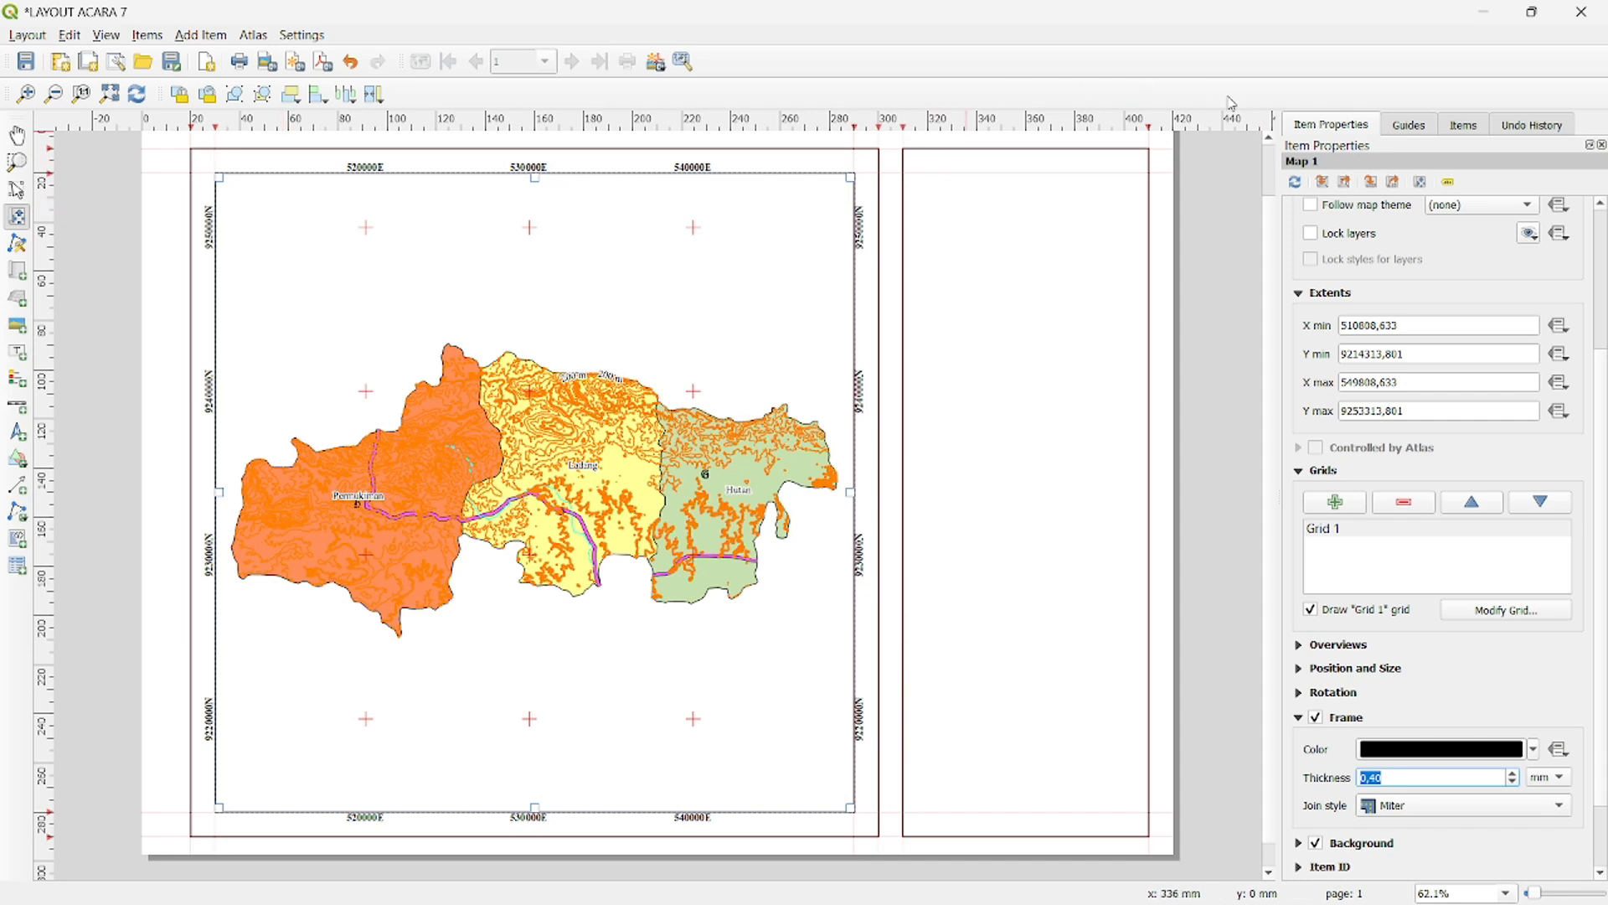
# - Add a vertical guide at 360 mm on the layout page
pyautogui.click(1410, 125)
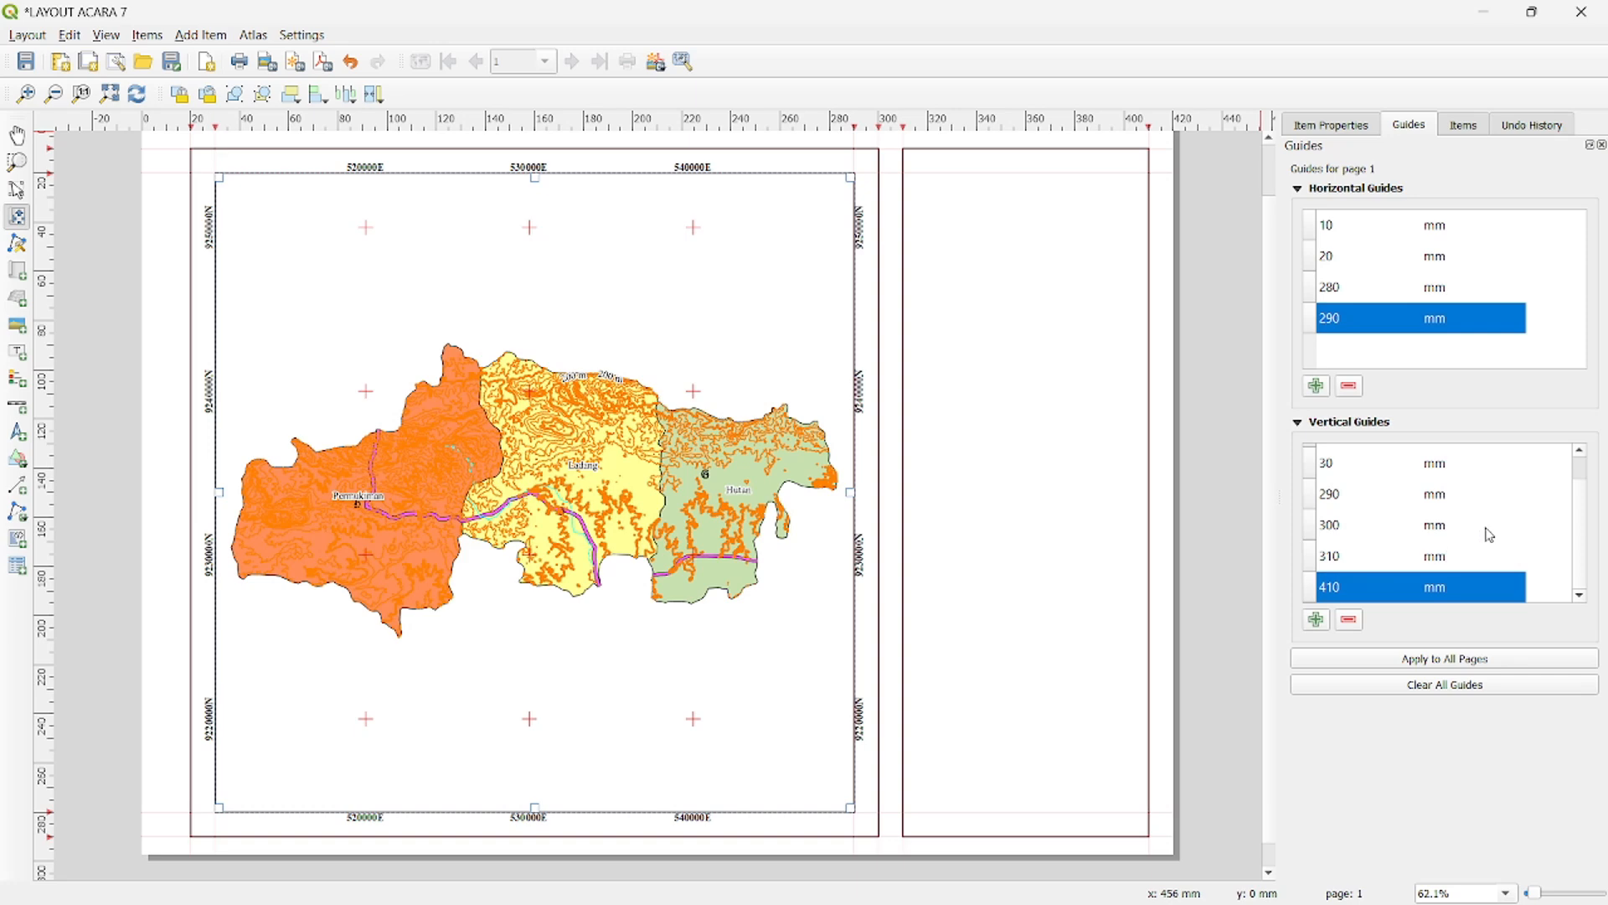
pyautogui.click(1322, 623)
pyautogui.scroll(2, 1579, 503)
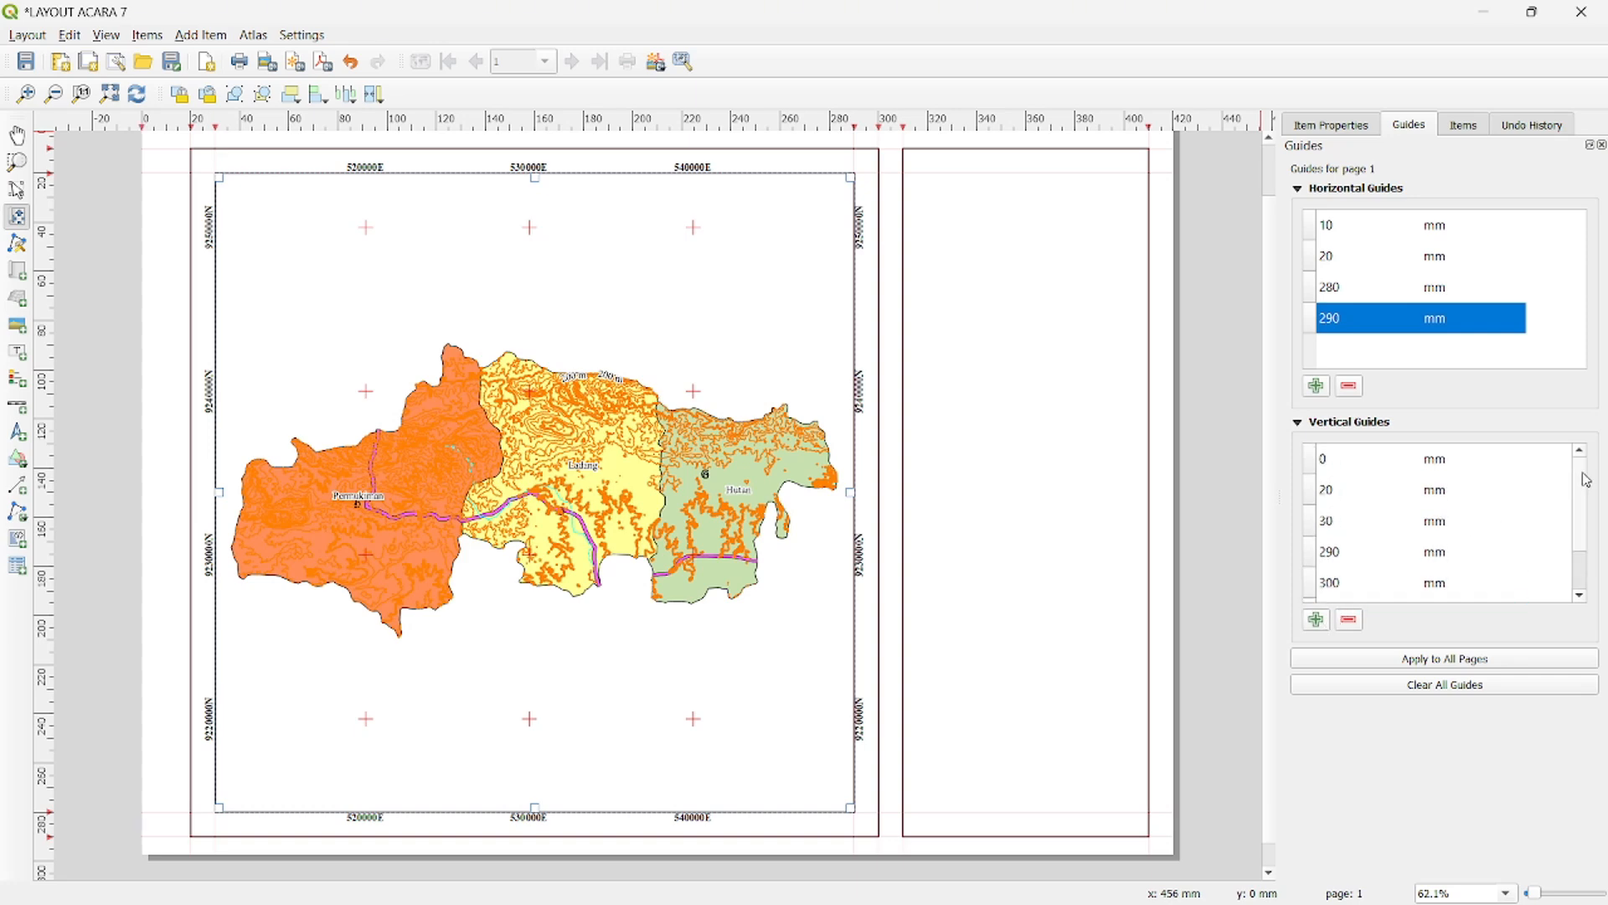
pyautogui.doubleClick(1342, 461)
pyautogui.write('360')
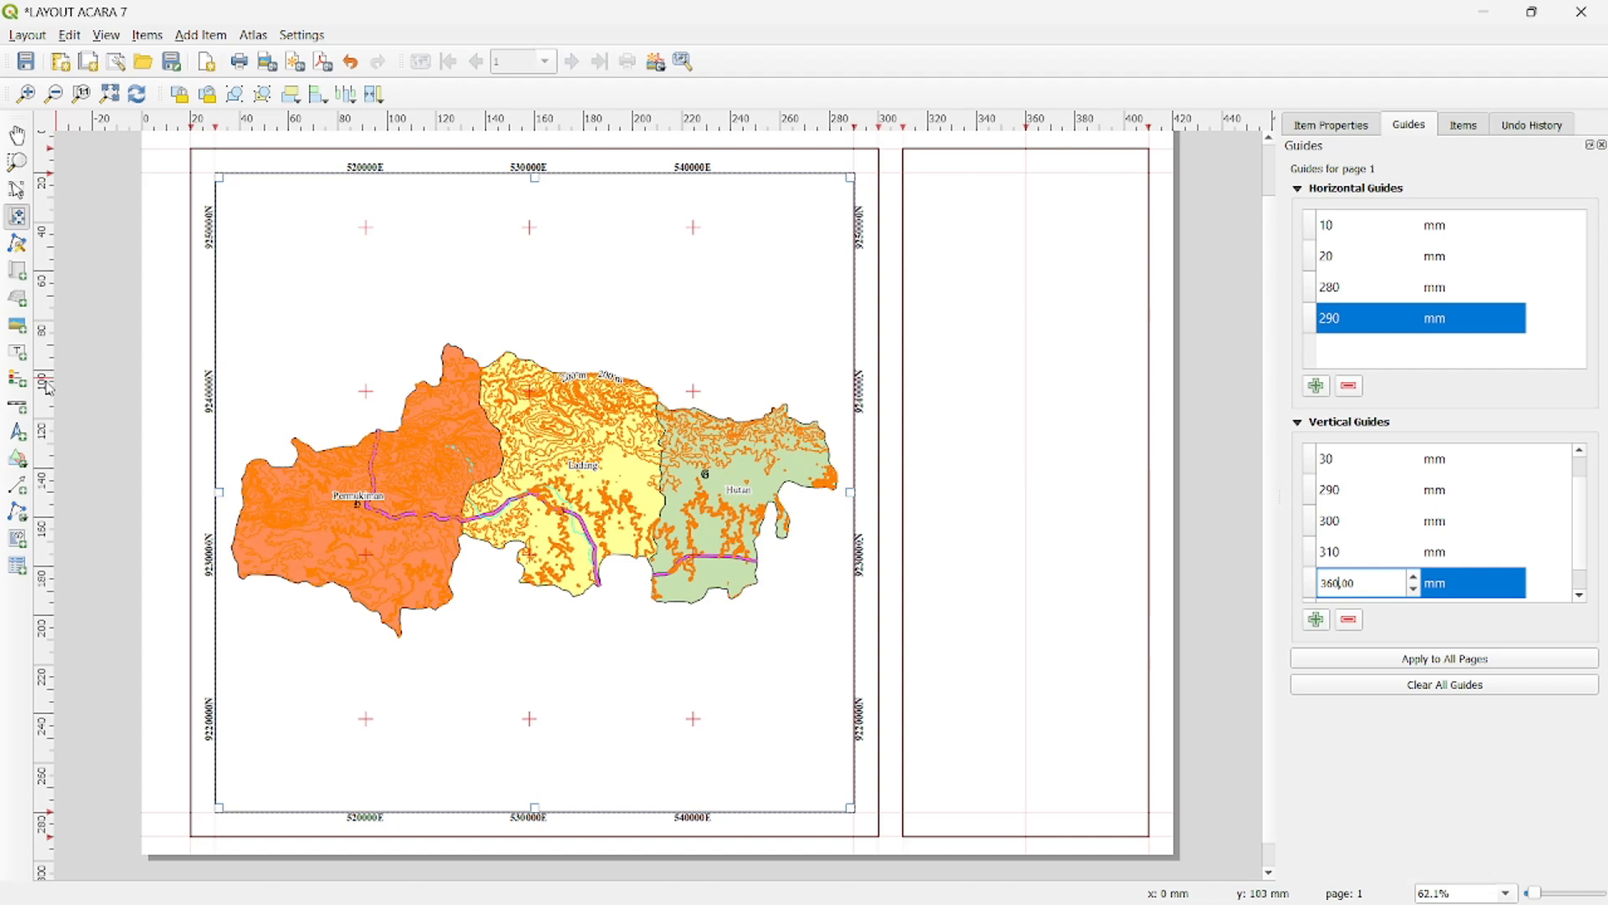
# - Add a picture about 19 mm wide at the top of the right-hand frame, using Logo UPN Yogyakarta Terbaru.png as its source
pyautogui.click(17, 326)
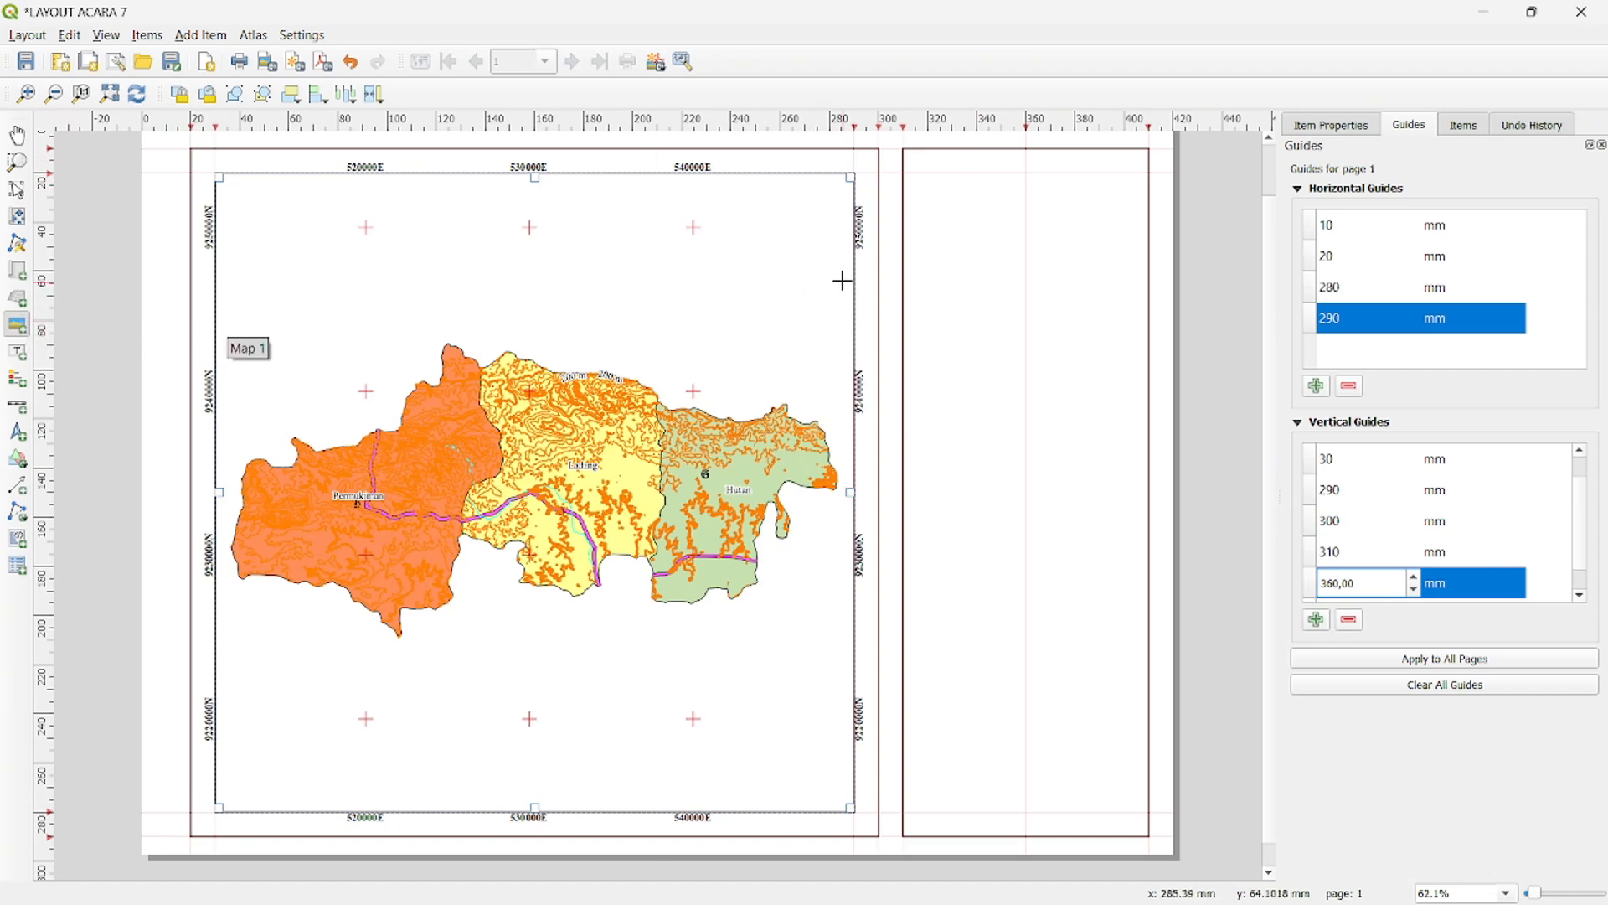
pyautogui.moveTo(1002, 164); pyautogui.dragTo(1050, 207)
pyautogui.click(1463, 126)
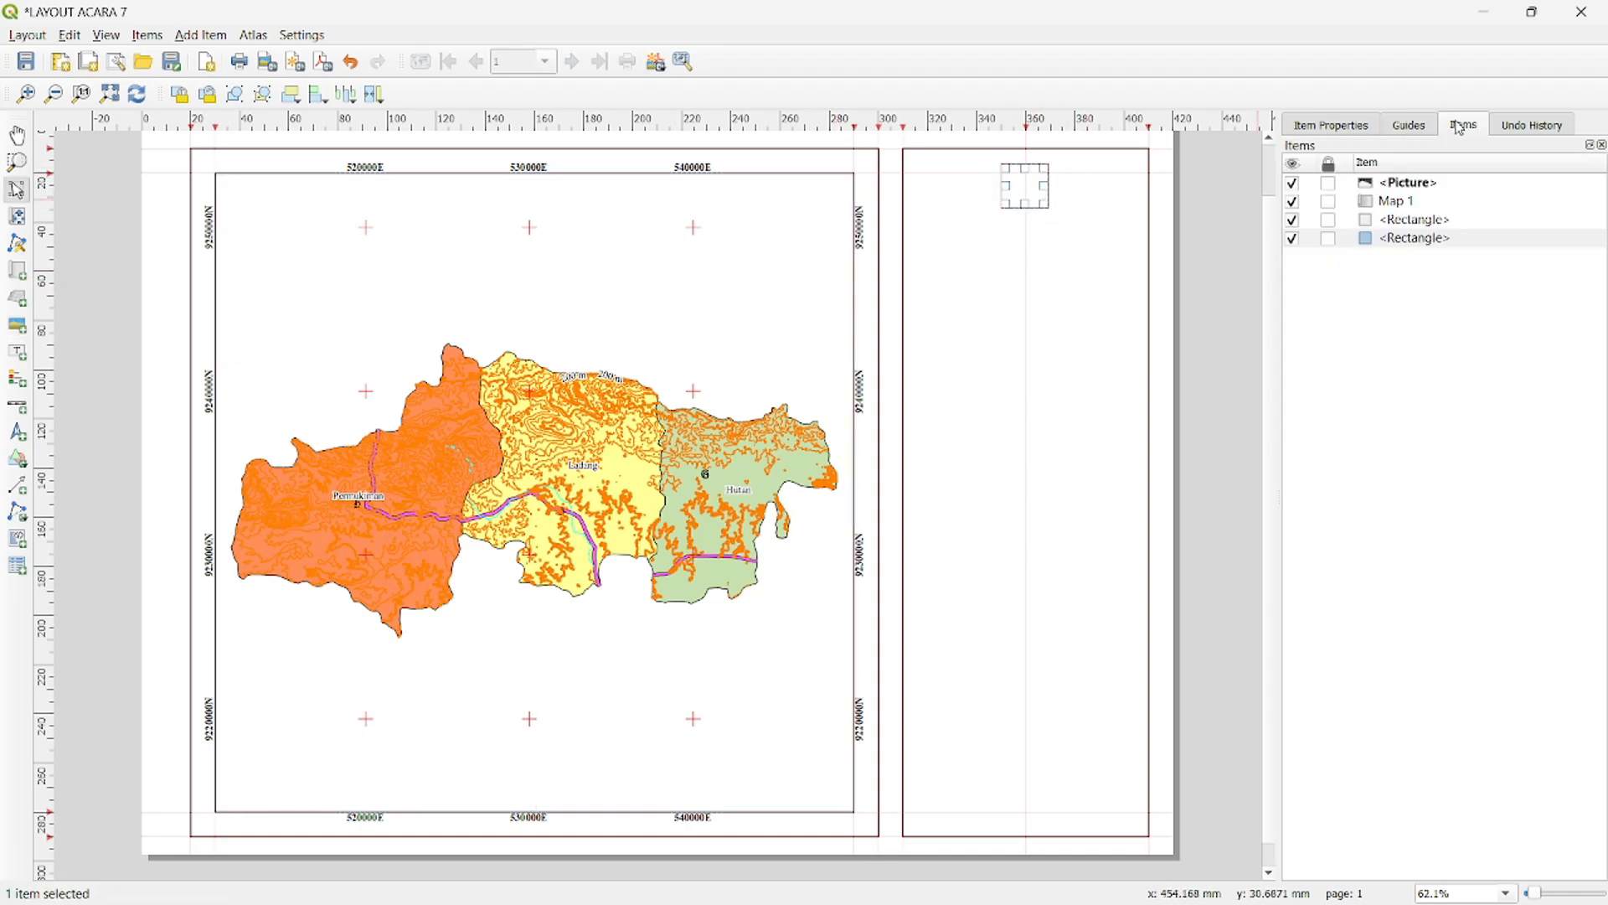
pyautogui.rightClick(1406, 186)
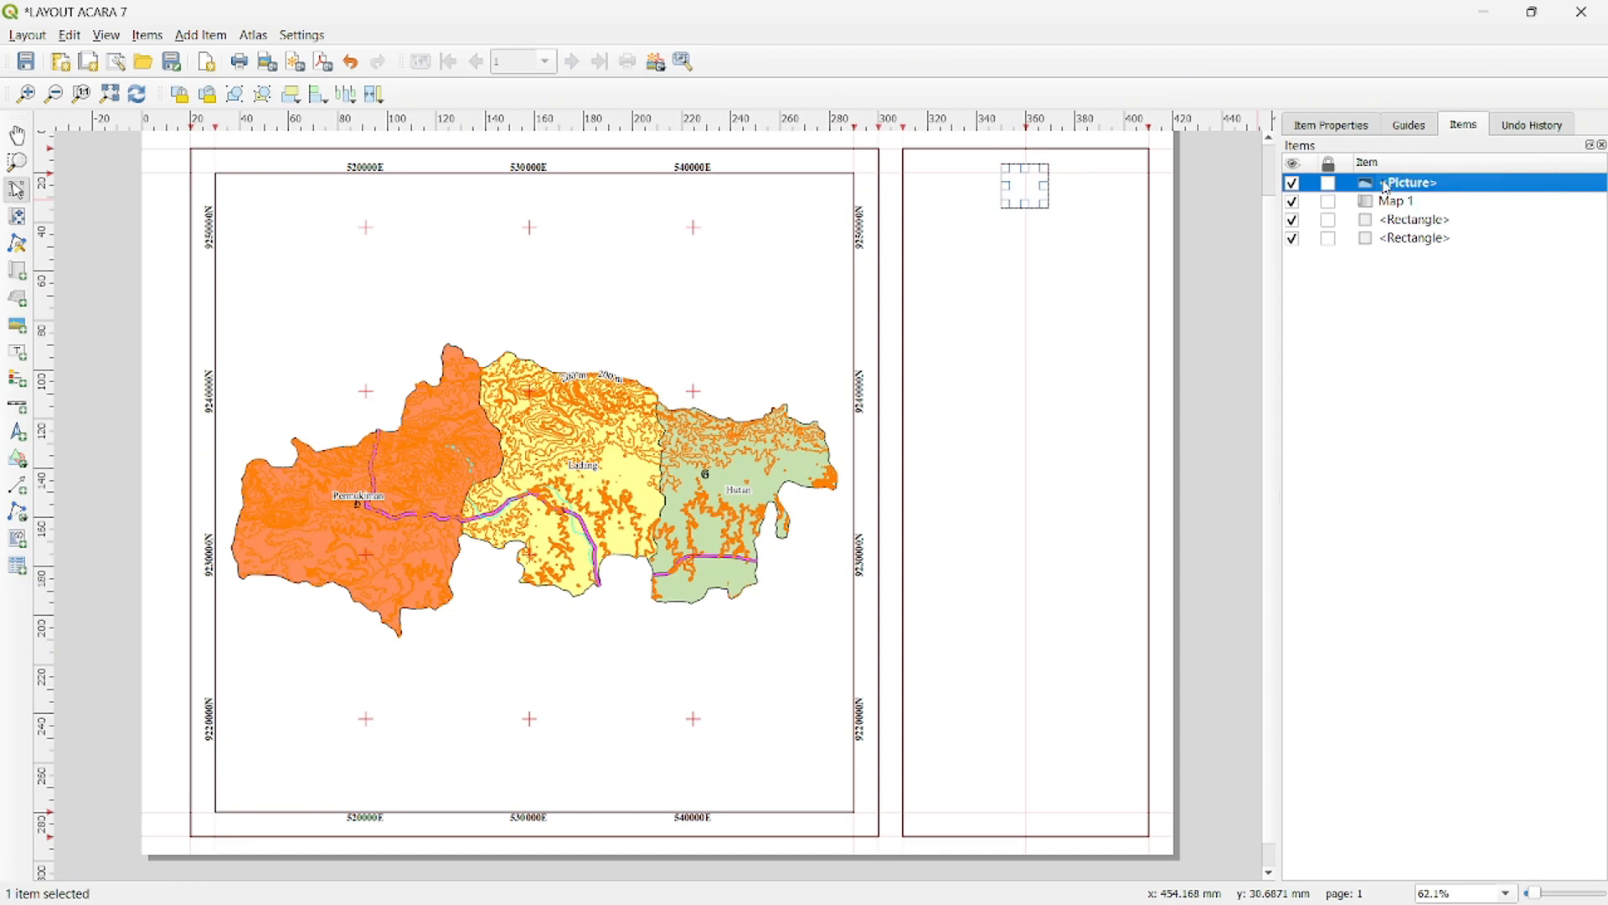
pyautogui.click(1435, 222)
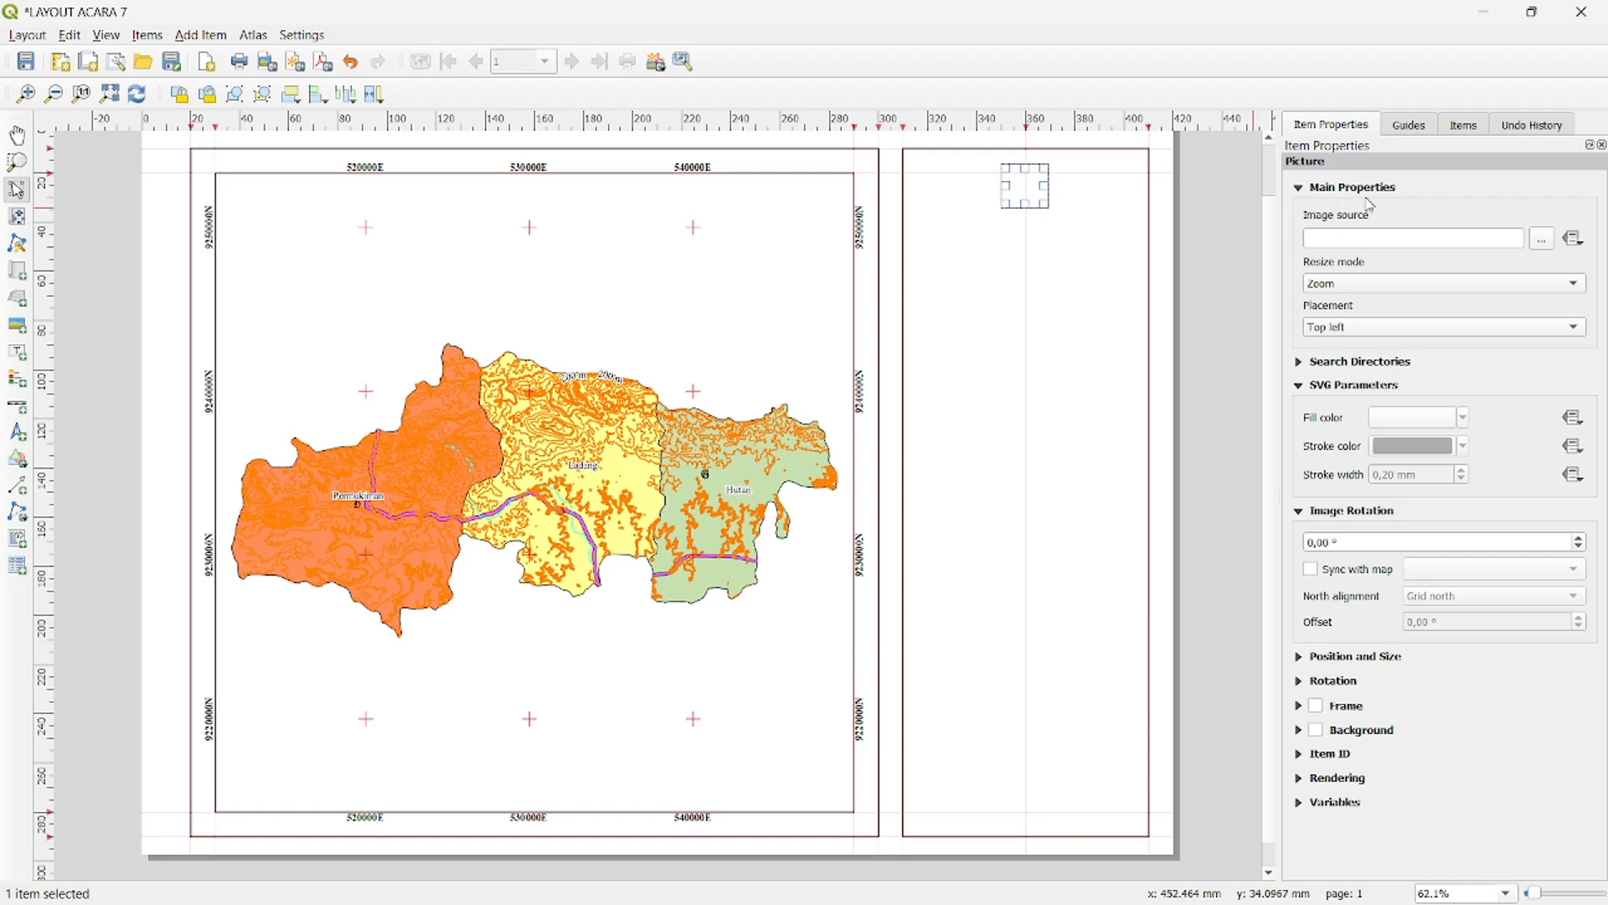
pyautogui.click(1542, 240)
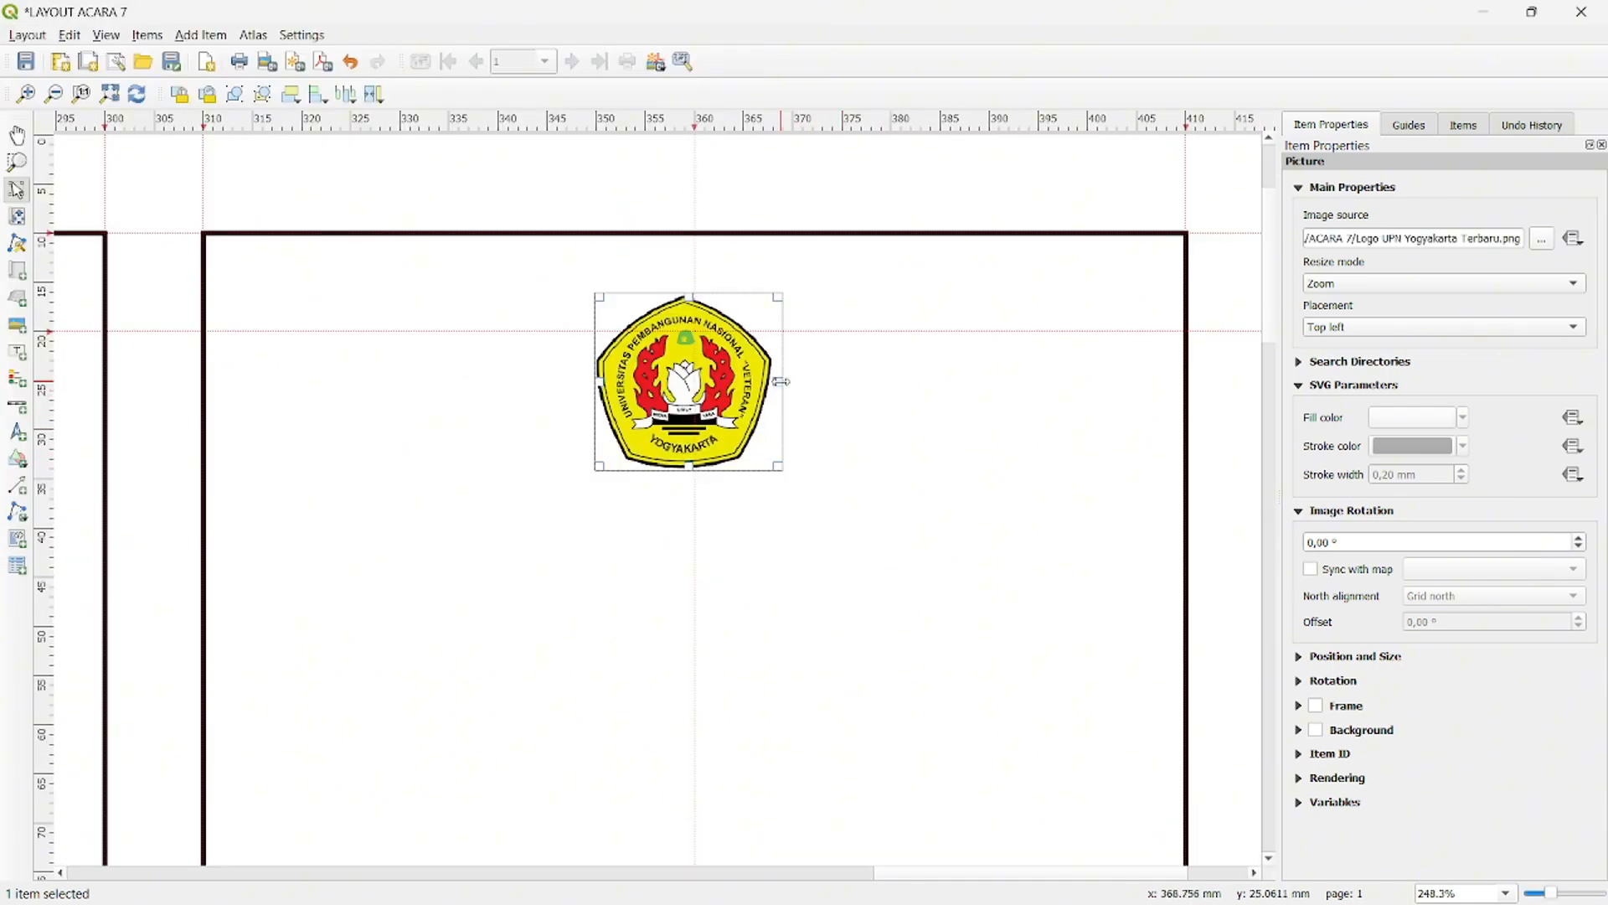
# - Shrink the logo picture to about 17 mm and centre it on the 360 mm guide just below the frame's top edge
pyautogui.moveTo(781, 382); pyautogui.dragTo(772, 386)
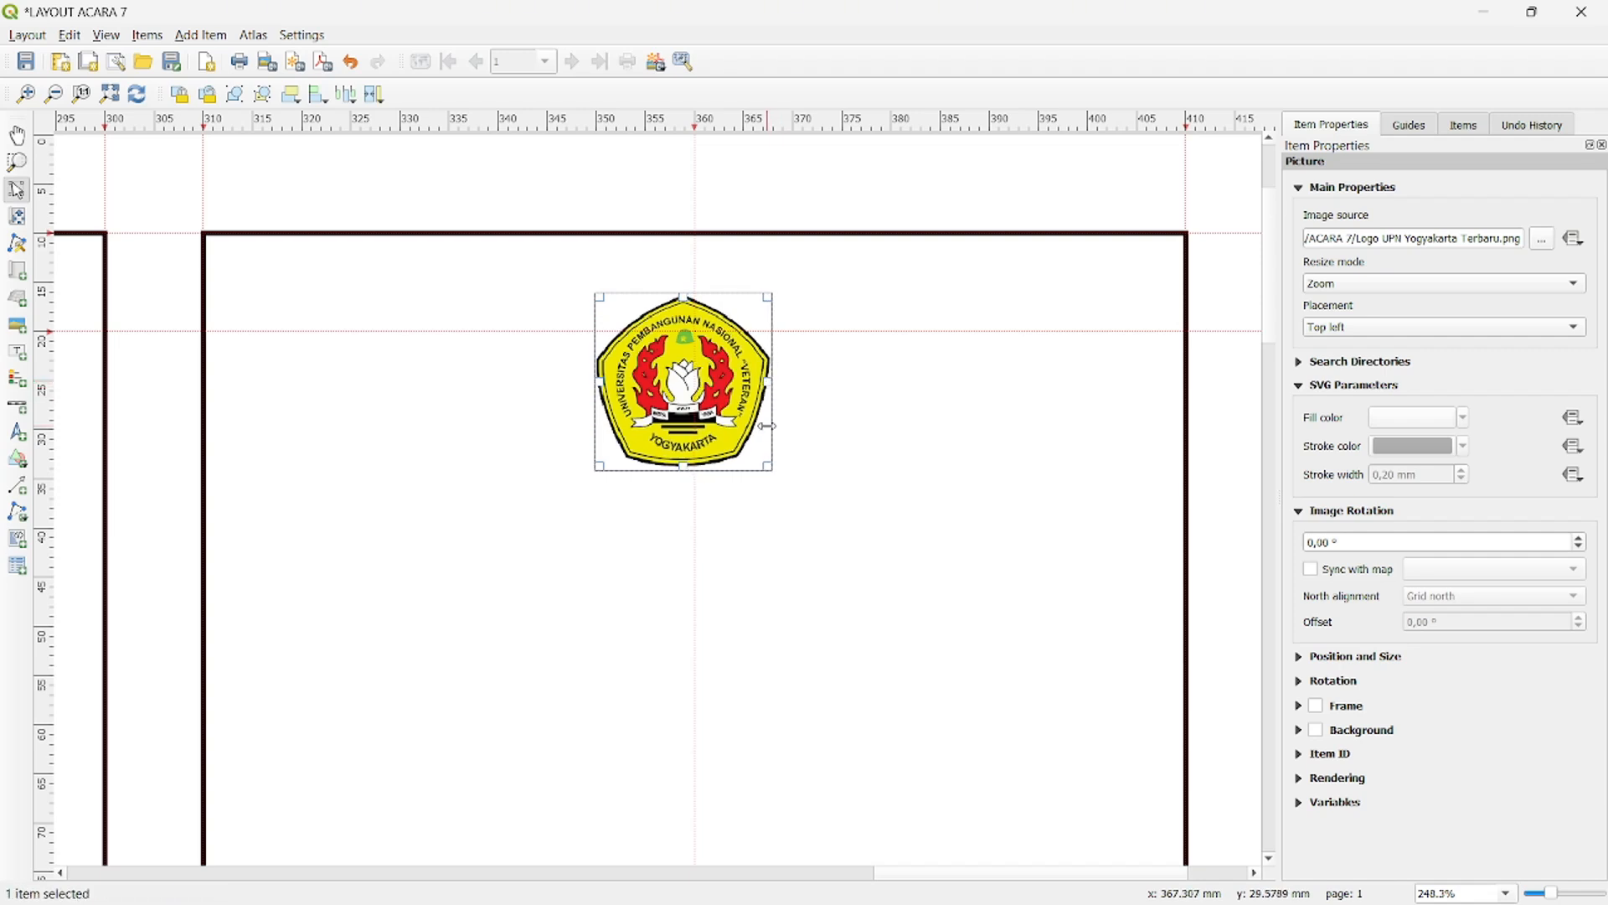
pyautogui.moveTo(763, 463); pyautogui.dragTo(722, 361)
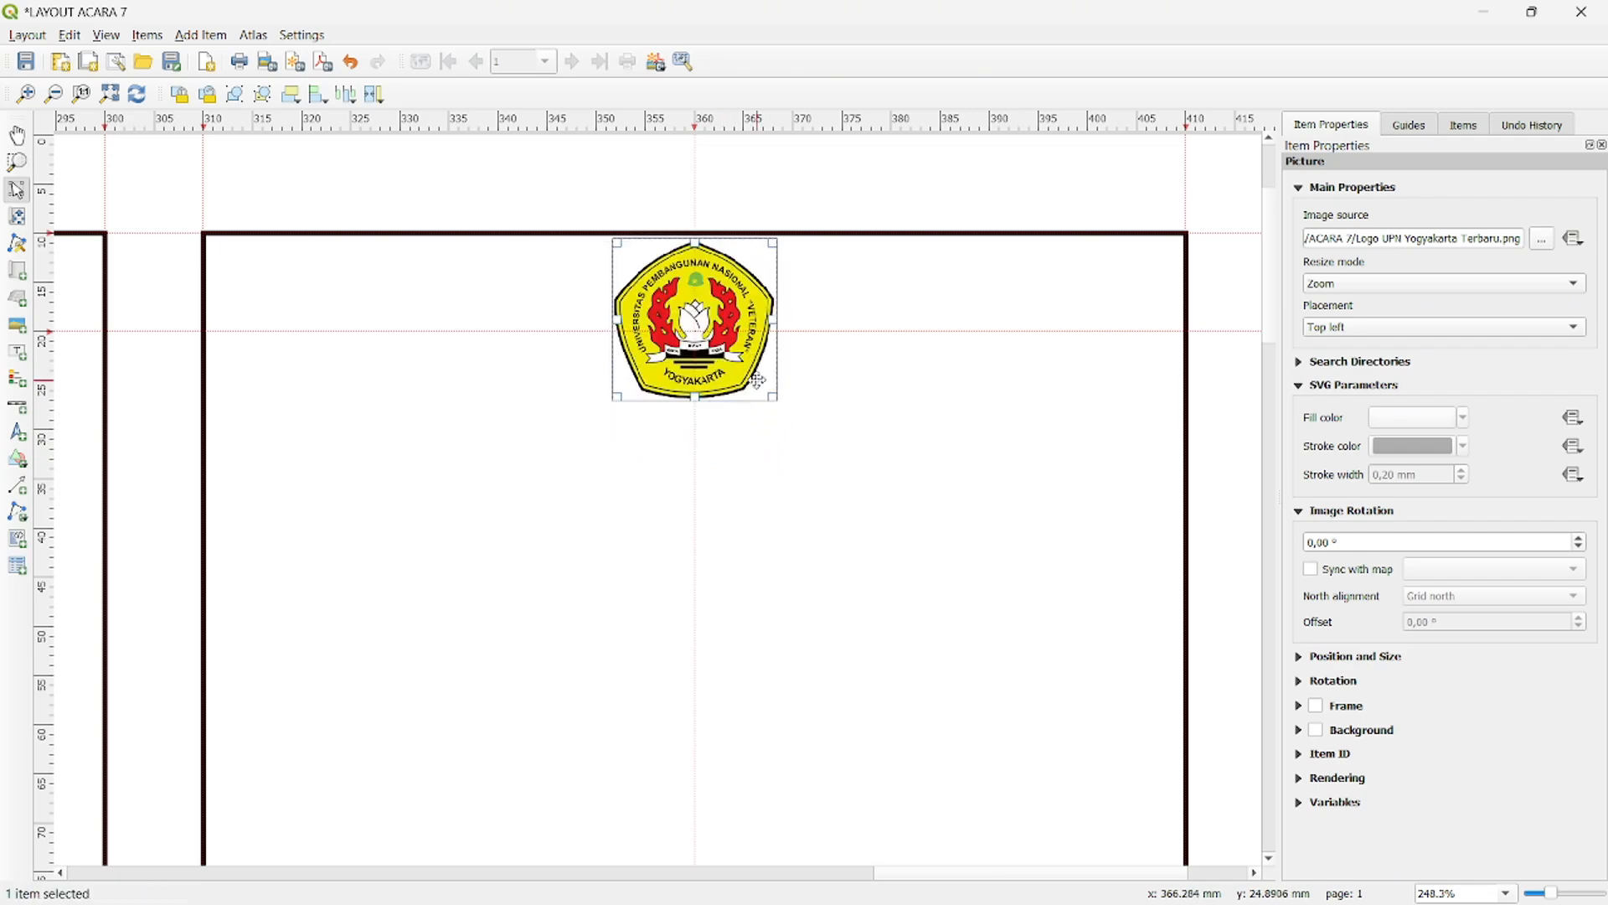
pyautogui.scroll(1, 843, 413)
pyautogui.scroll(-4, 843, 413)
pyautogui.scroll(1, 1089, 370)
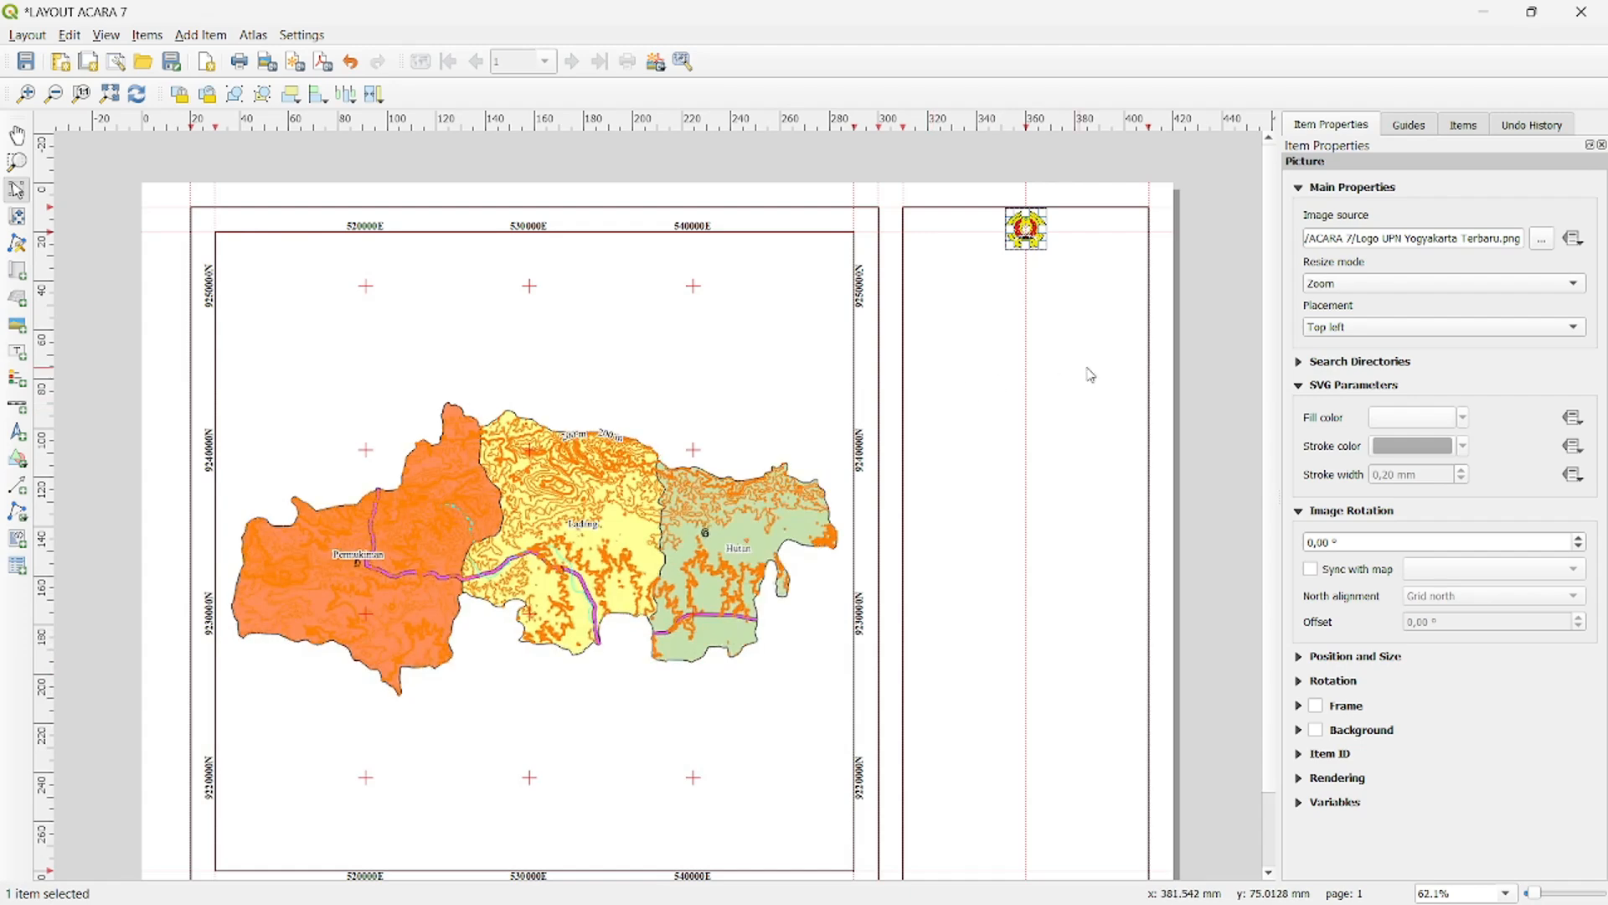
pyautogui.click(1214, 375)
# - Add a label below the logo reading "JURUSAN TEKNIK LINGKUNGAN", "FAKULTAS TEKNOLOGI MINERAL DAN ENERGI", "UPN "VETERAN" YOGYAKARTA" and "2025" on four lines
pyautogui.scroll(-1, 1210, 377)
pyautogui.scroll(1, 1124, 401)
pyautogui.scroll(1, 1156, 445)
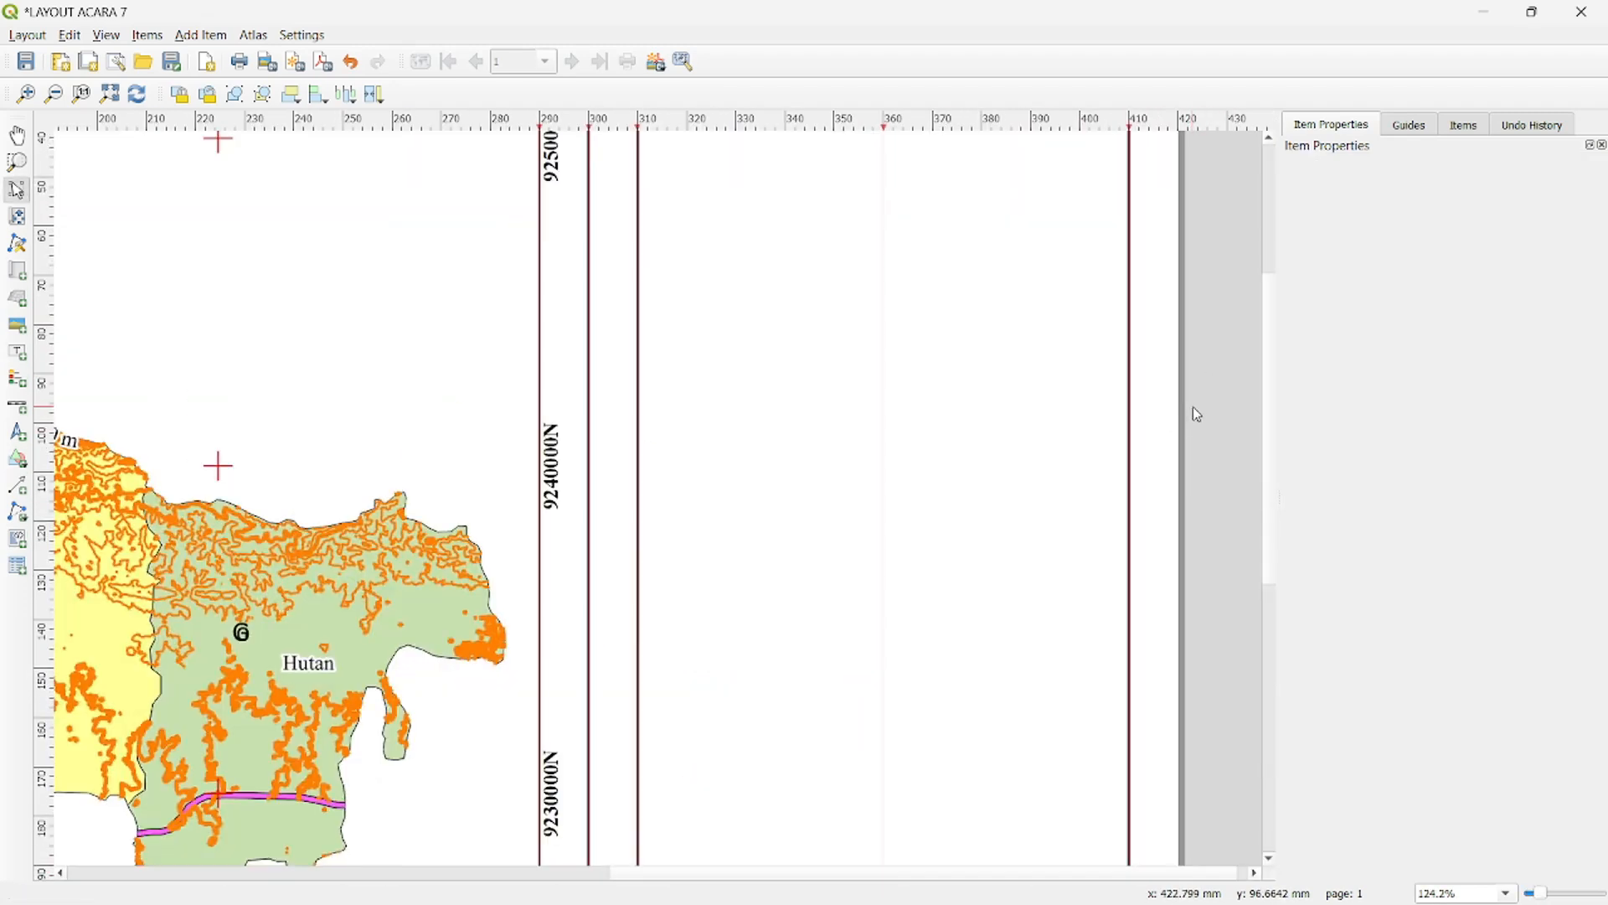
pyautogui.moveTo(1271, 388); pyautogui.dragTo(1271, 251)
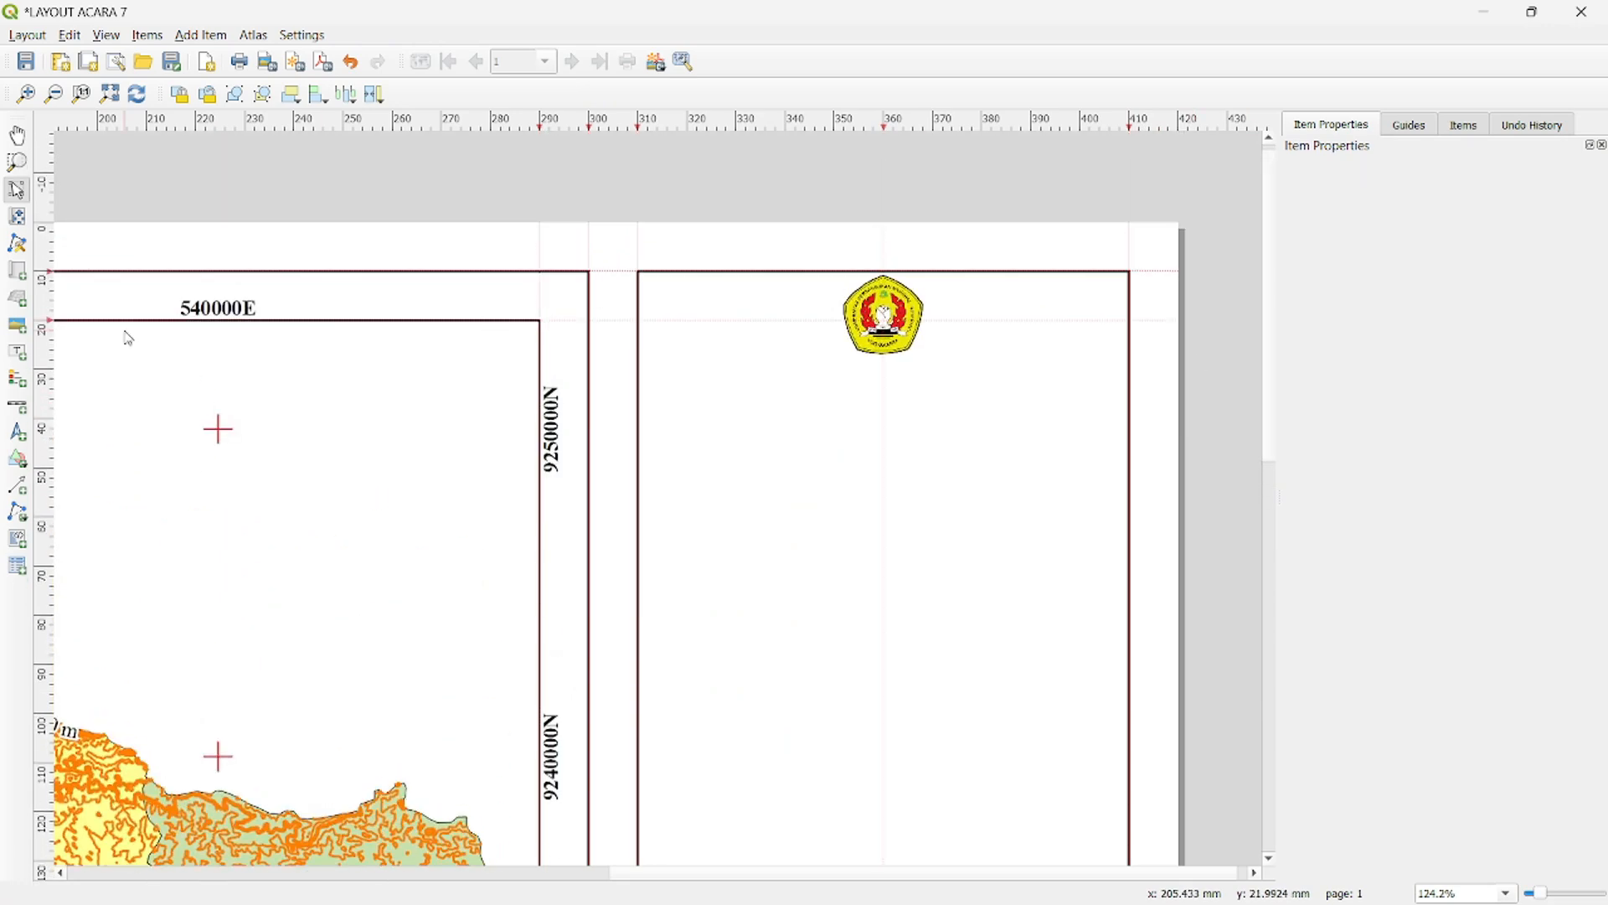
pyautogui.click(24, 352)
pyautogui.moveTo(733, 375); pyautogui.dragTo(972, 444)
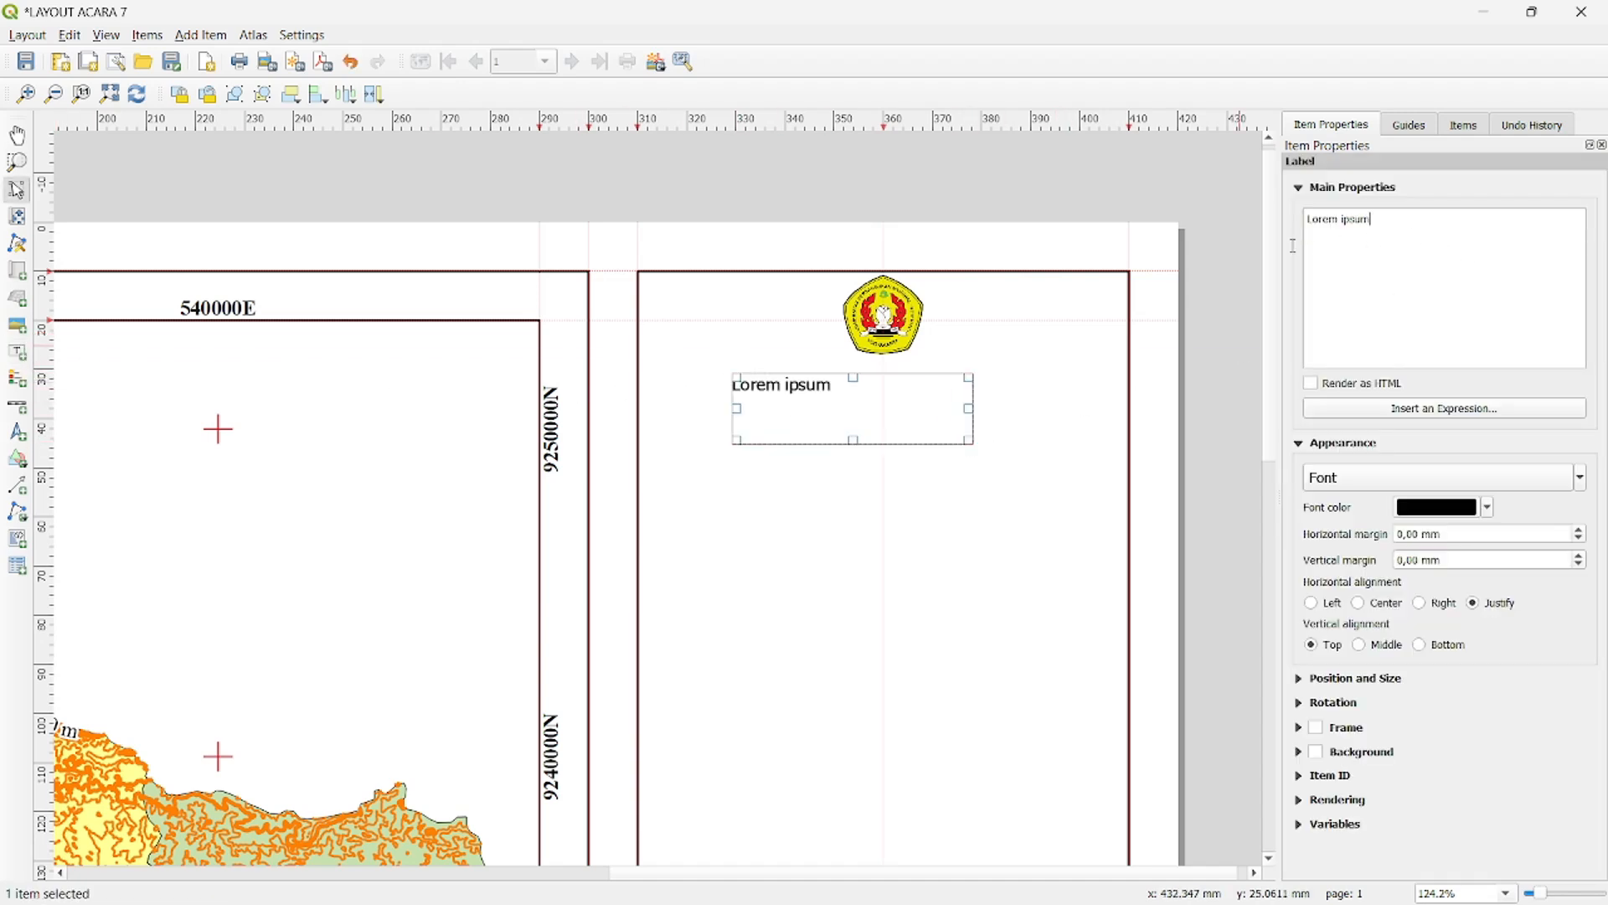
pyautogui.press('BackSpace')
pyautogui.press('BackSpace')
pyautogui.press('BackSpace')
pyautogui.press('BackSpace')
pyautogui.press('BackSpace')
pyautogui.press('BackSpace')
pyautogui.press('BackSpace')
pyautogui.press('BackSpace')
pyautogui.press('BackSpace')
pyautogui.press('BackSpace')
pyautogui.write('JURUSAN TEKNIK LINGKUNGAN FAKULTAS TEKNOLOGI MINERAL DAN ENERGI UPN "VETERAN" YOGYAKARTA 2025')
# - Set the institution label's font to Times New Roman, Bold, size 12
pyautogui.click(1441, 478)
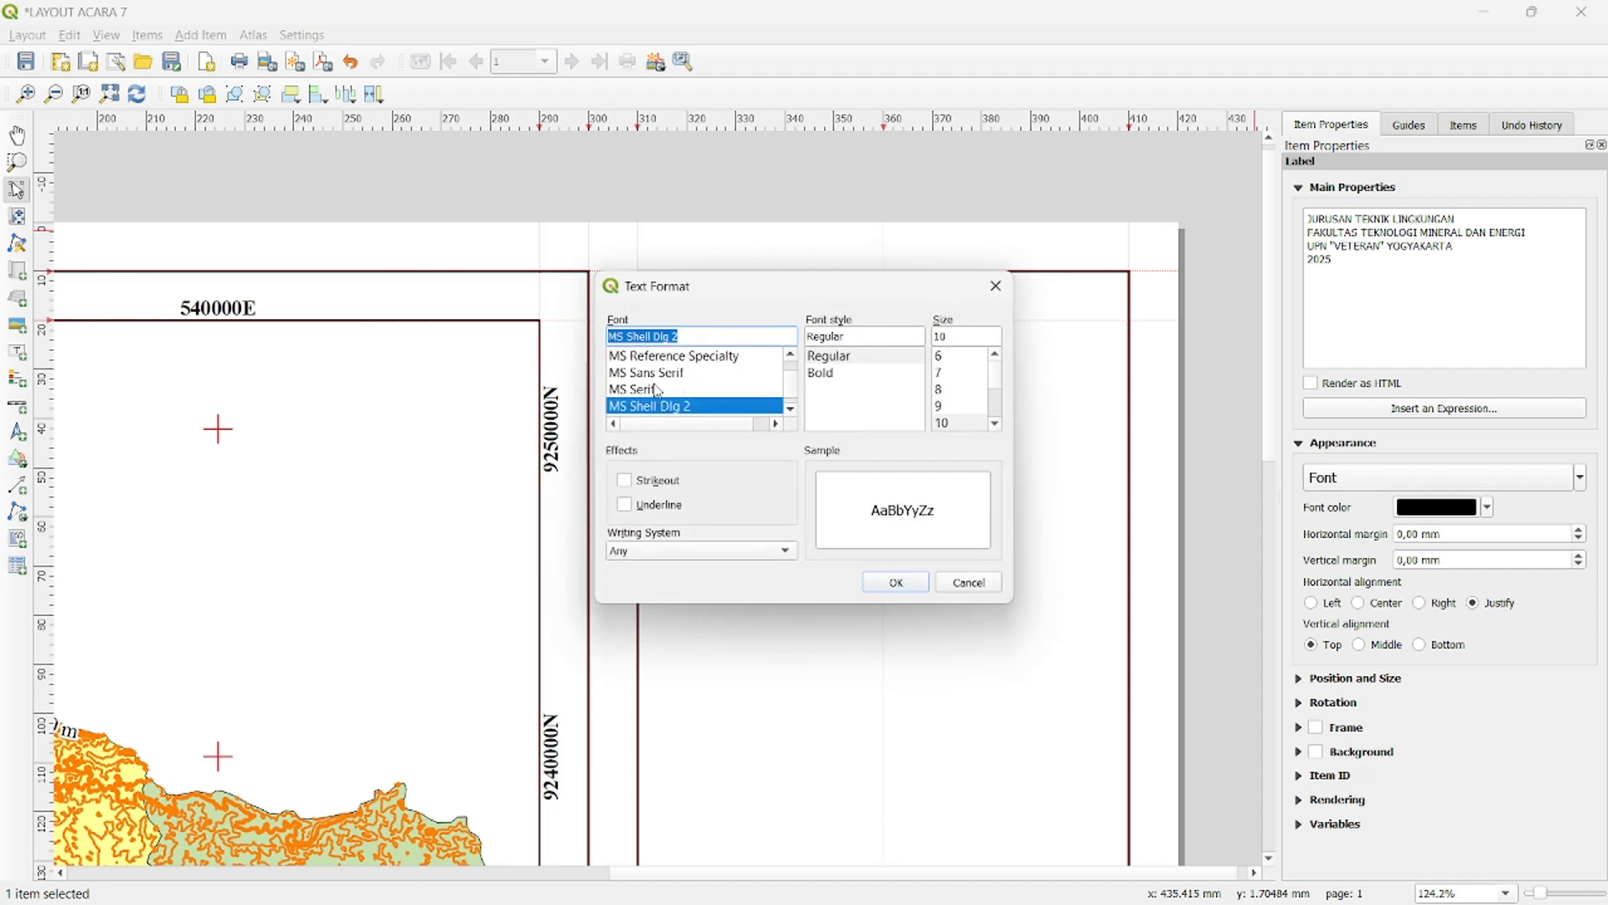
pyautogui.scroll(-1, 673, 375)
pyautogui.write('ti')
pyautogui.press('Return')
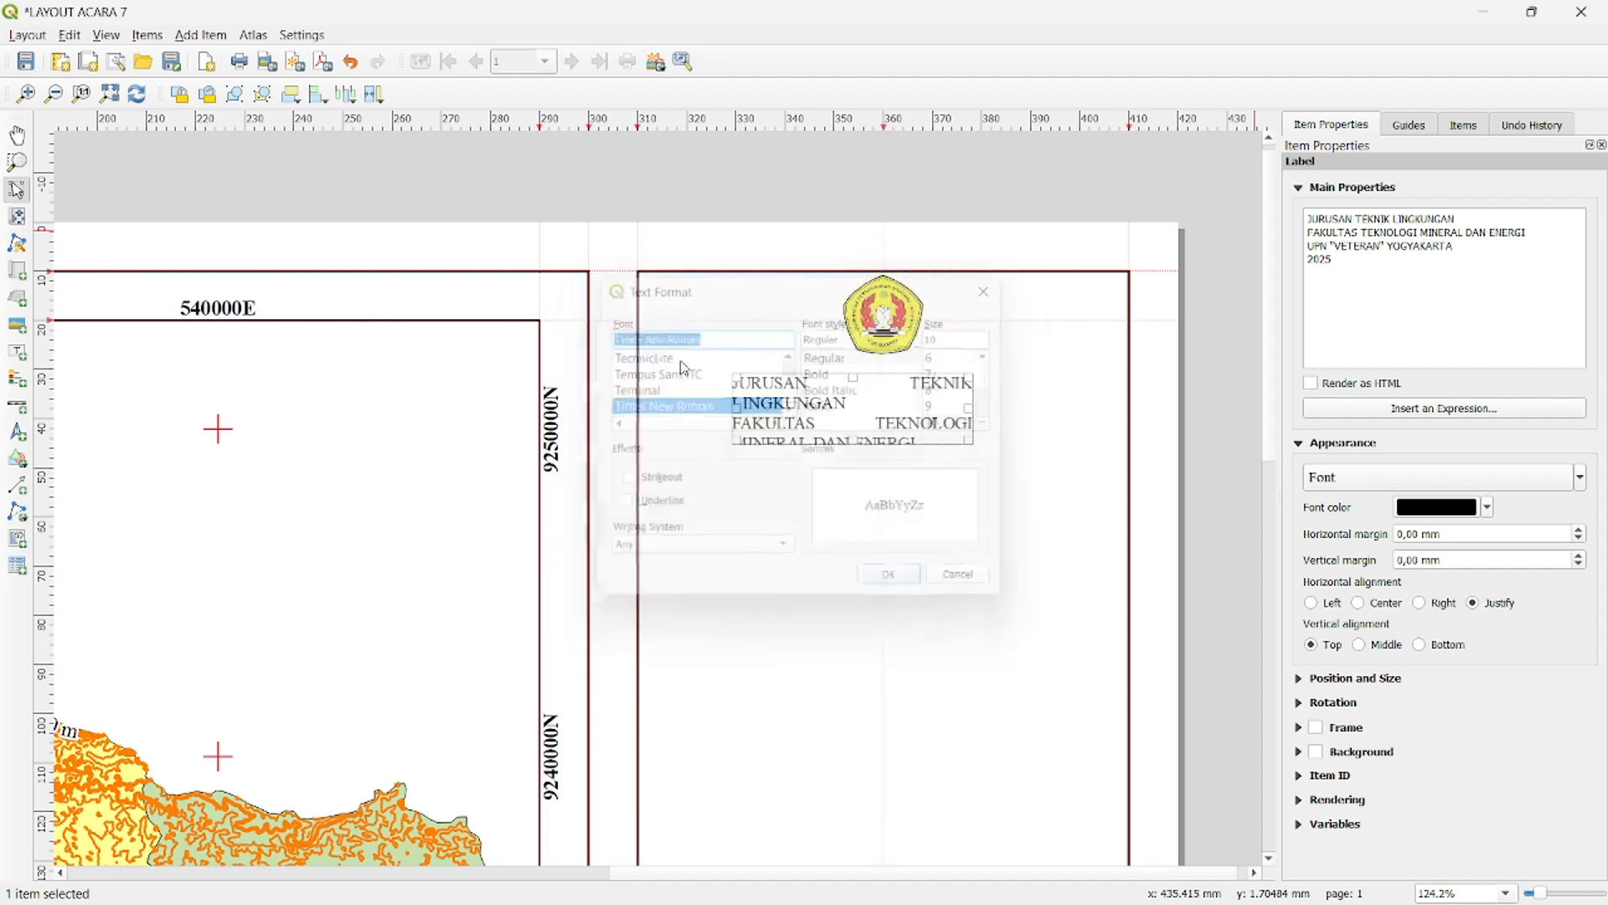
pyautogui.click(1462, 480)
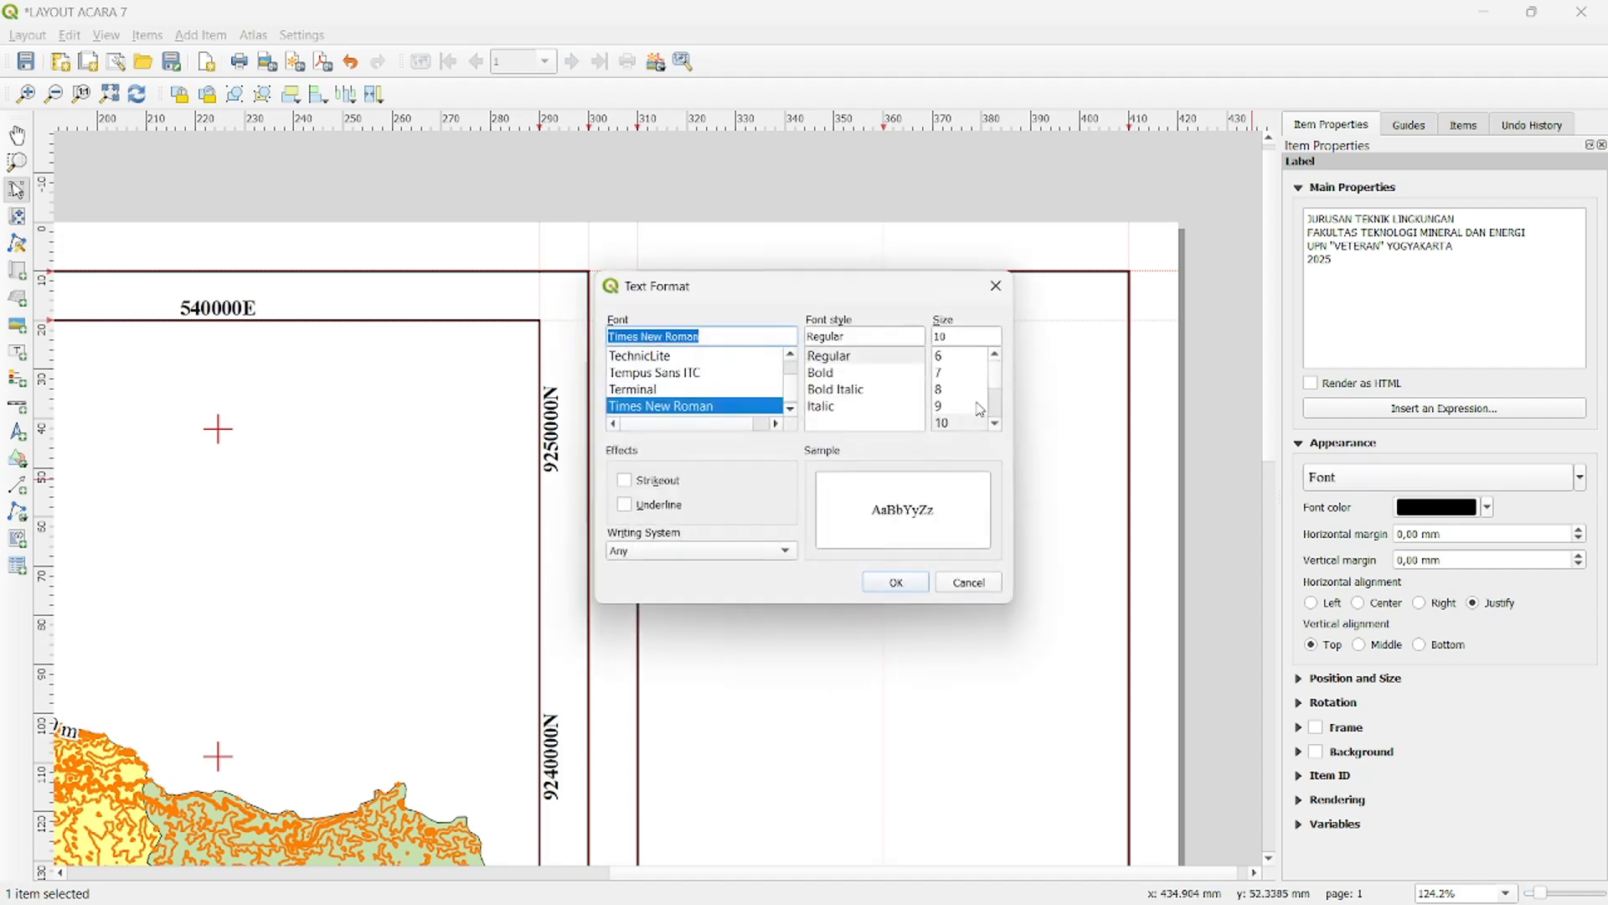
pyautogui.click(834, 373)
pyautogui.scroll(-1, 980, 398)
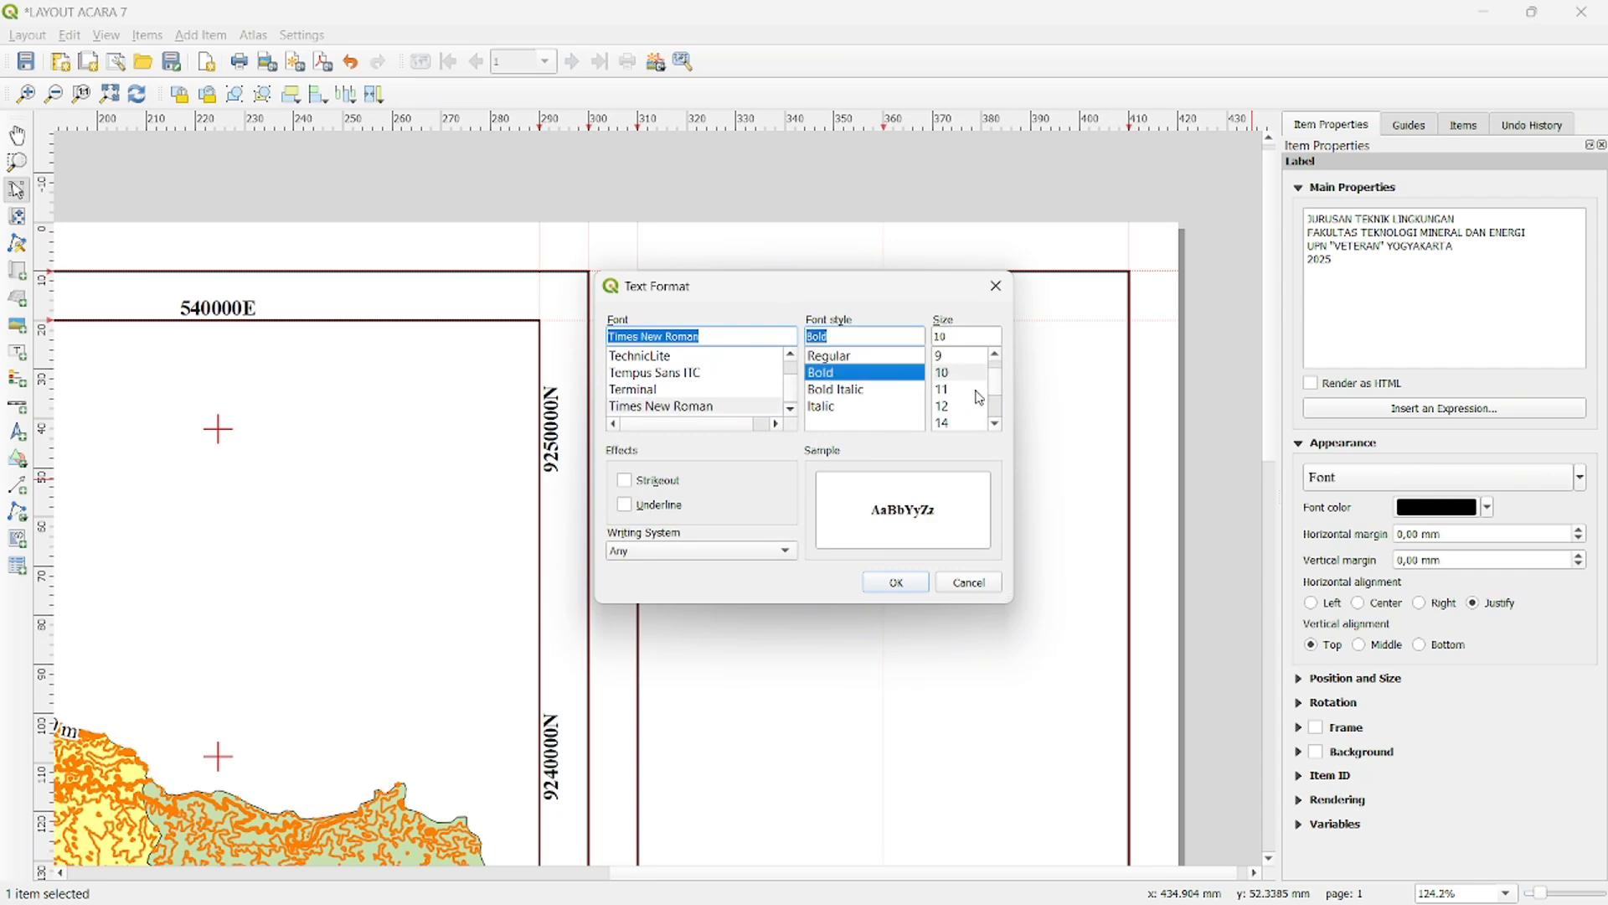
pyautogui.click(966, 407)
pyautogui.click(896, 584)
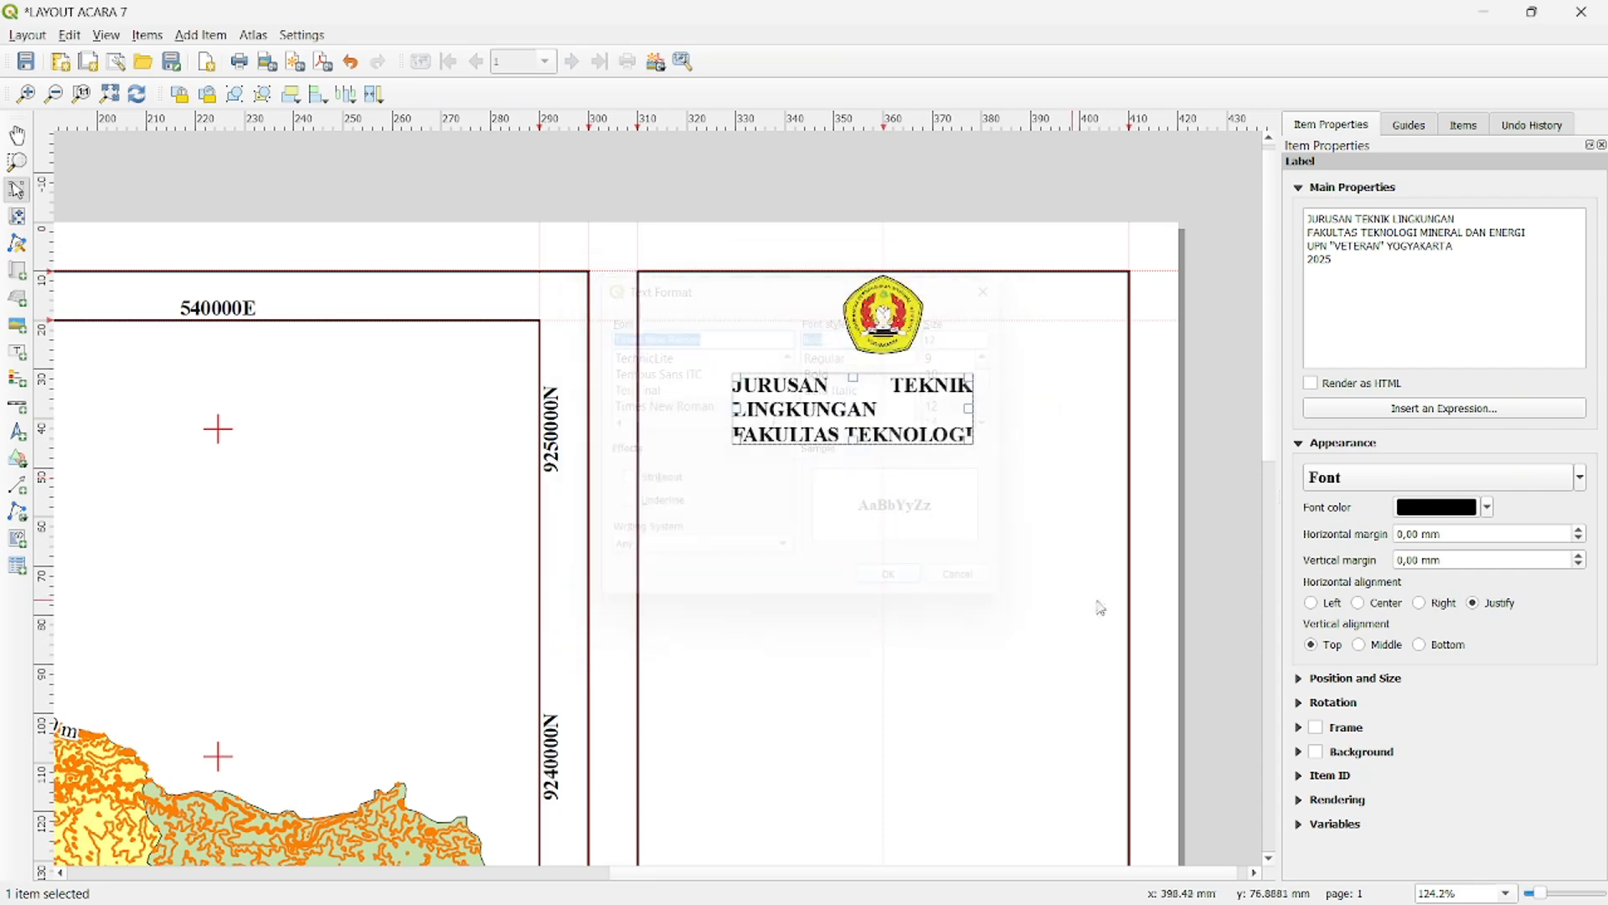
# - Align the institution label's text to Center and Middle, and widen the label so each line fits within the right-hand frame
pyautogui.click(1364, 609)
pyautogui.click(1366, 647)
pyautogui.moveTo(970, 408); pyautogui.dragTo(1116, 409)
pyautogui.moveTo(731, 408); pyautogui.dragTo(658, 408)
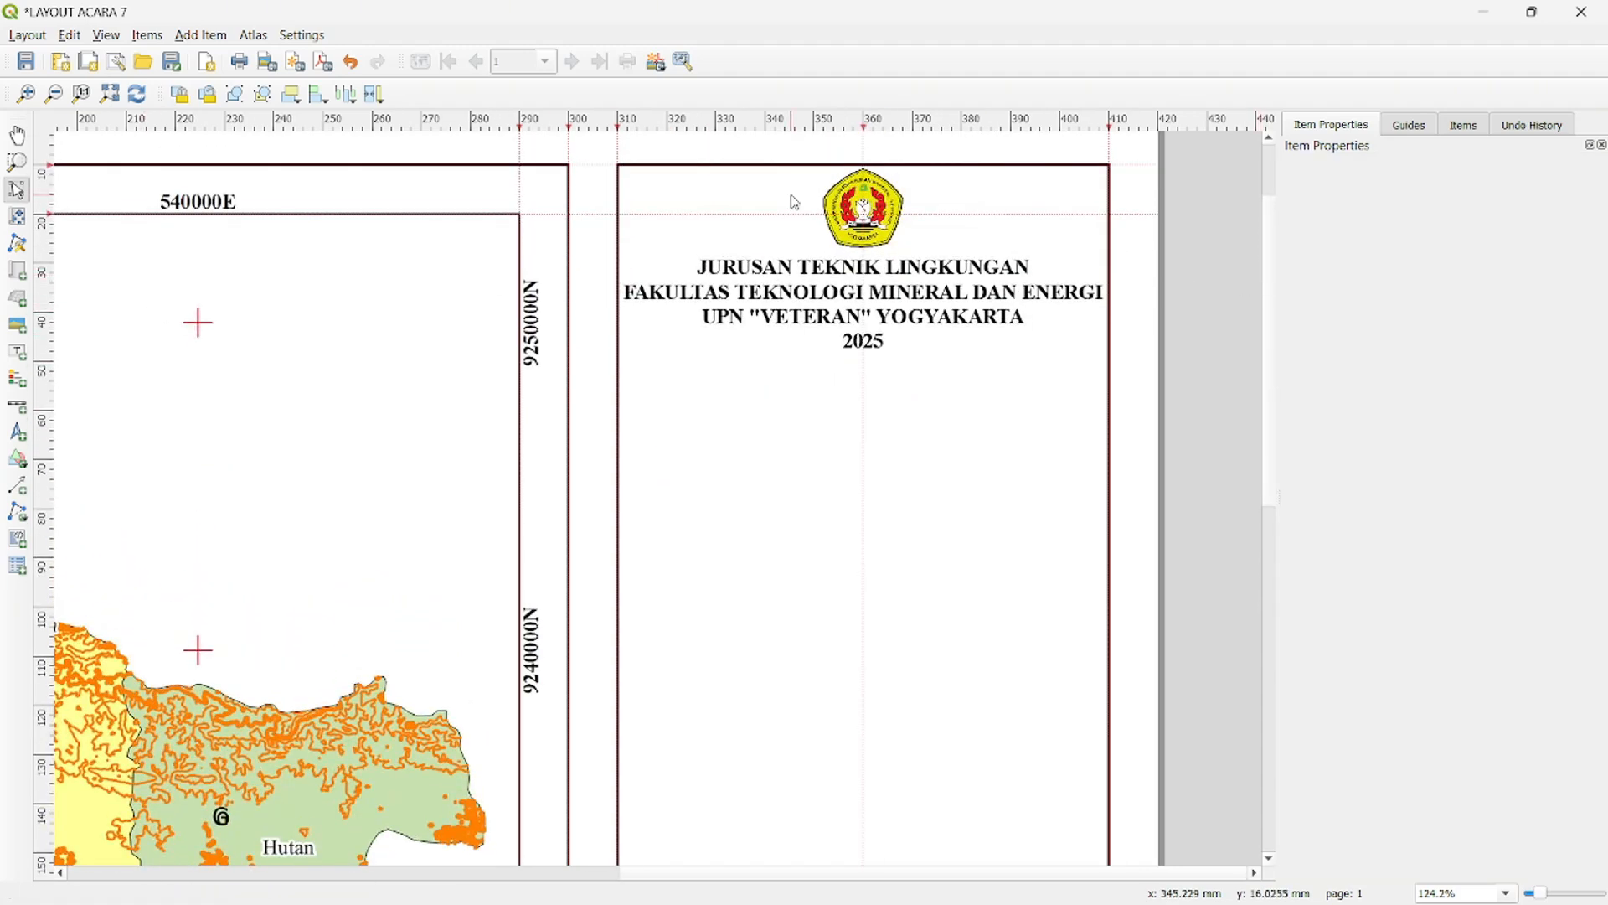
# - Place a horizontal guide at about 48 mm below the institution text and draw a polyline along it across the right-hand frame
pyautogui.moveTo(737, 126); pyautogui.dragTo(740, 353)
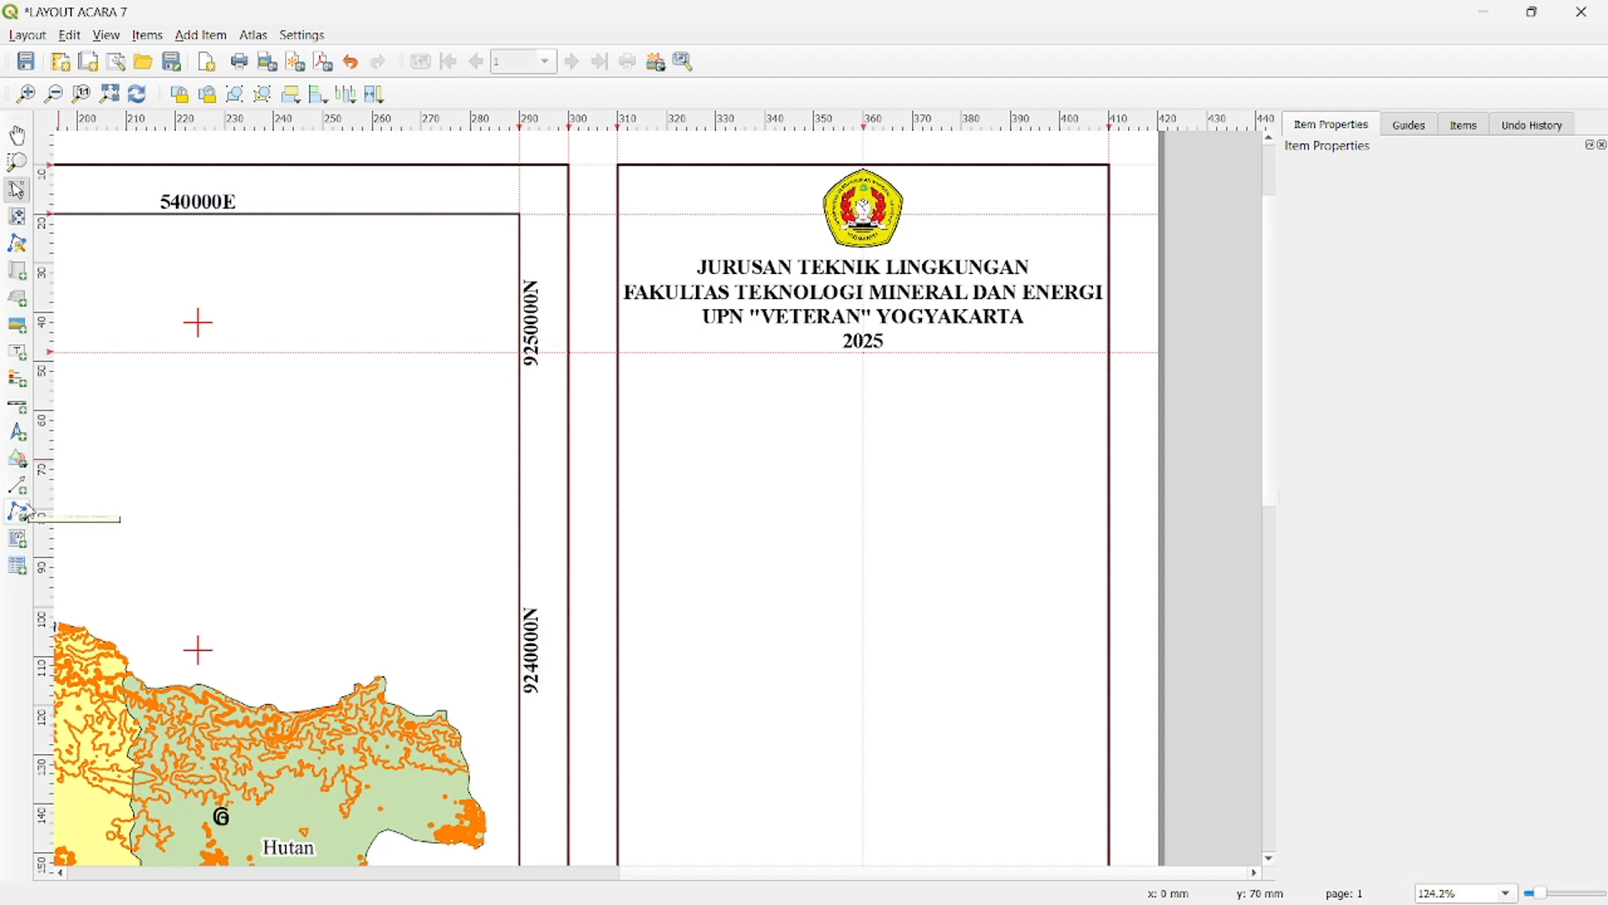
pyautogui.click(24, 512)
pyautogui.click(92, 537)
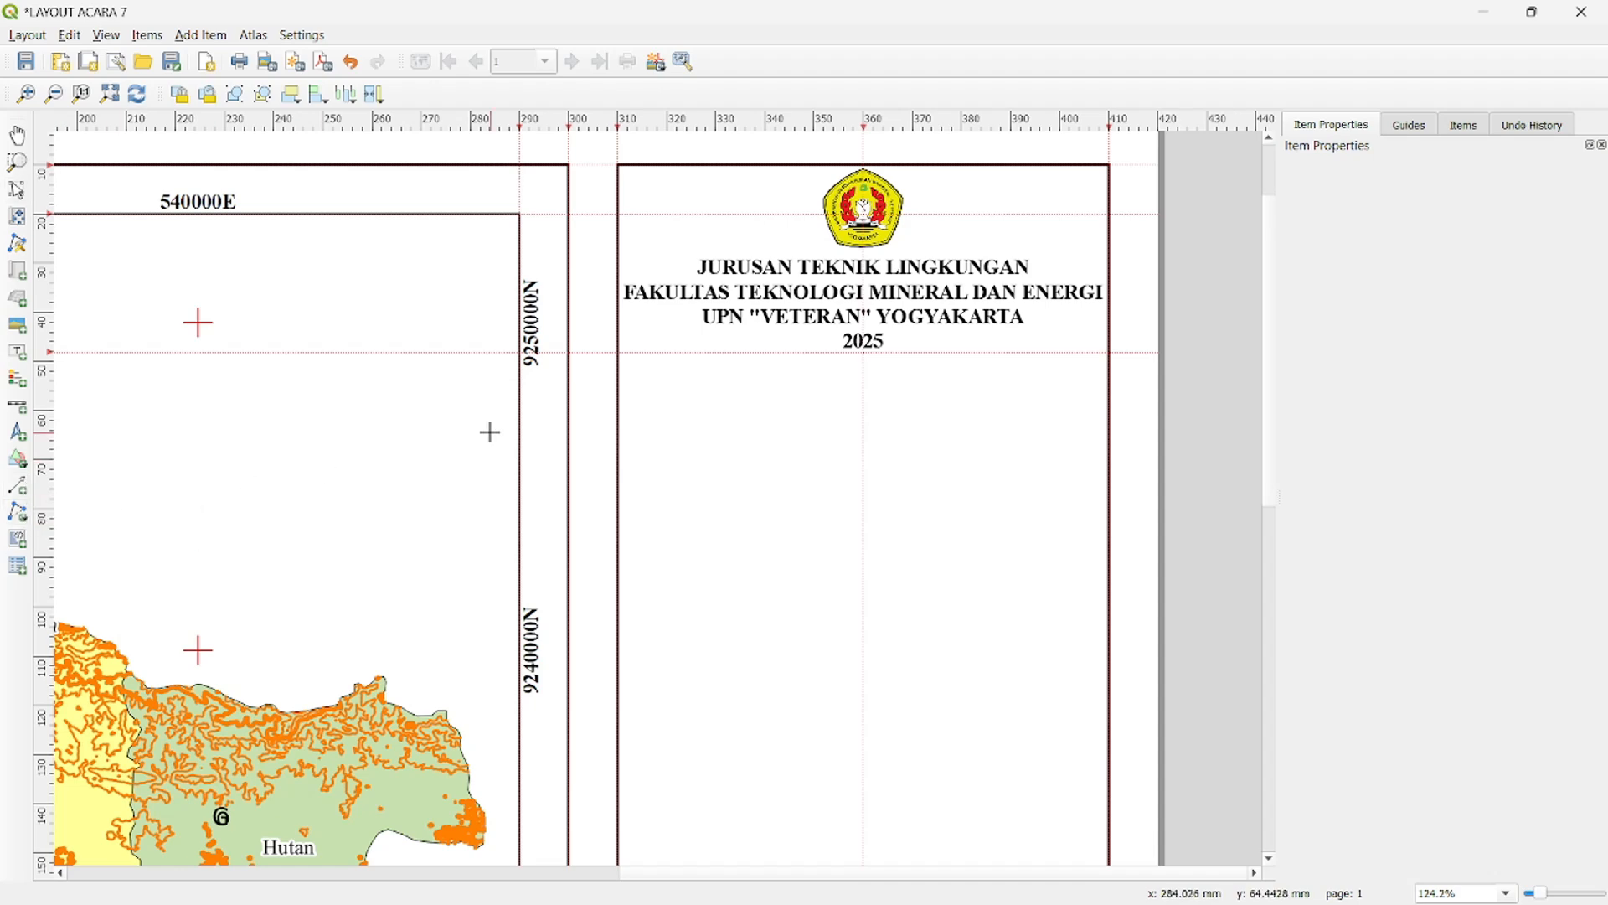
pyautogui.click(618, 352)
pyautogui.click(1106, 352)
pyautogui.rightClick(1144, 389)
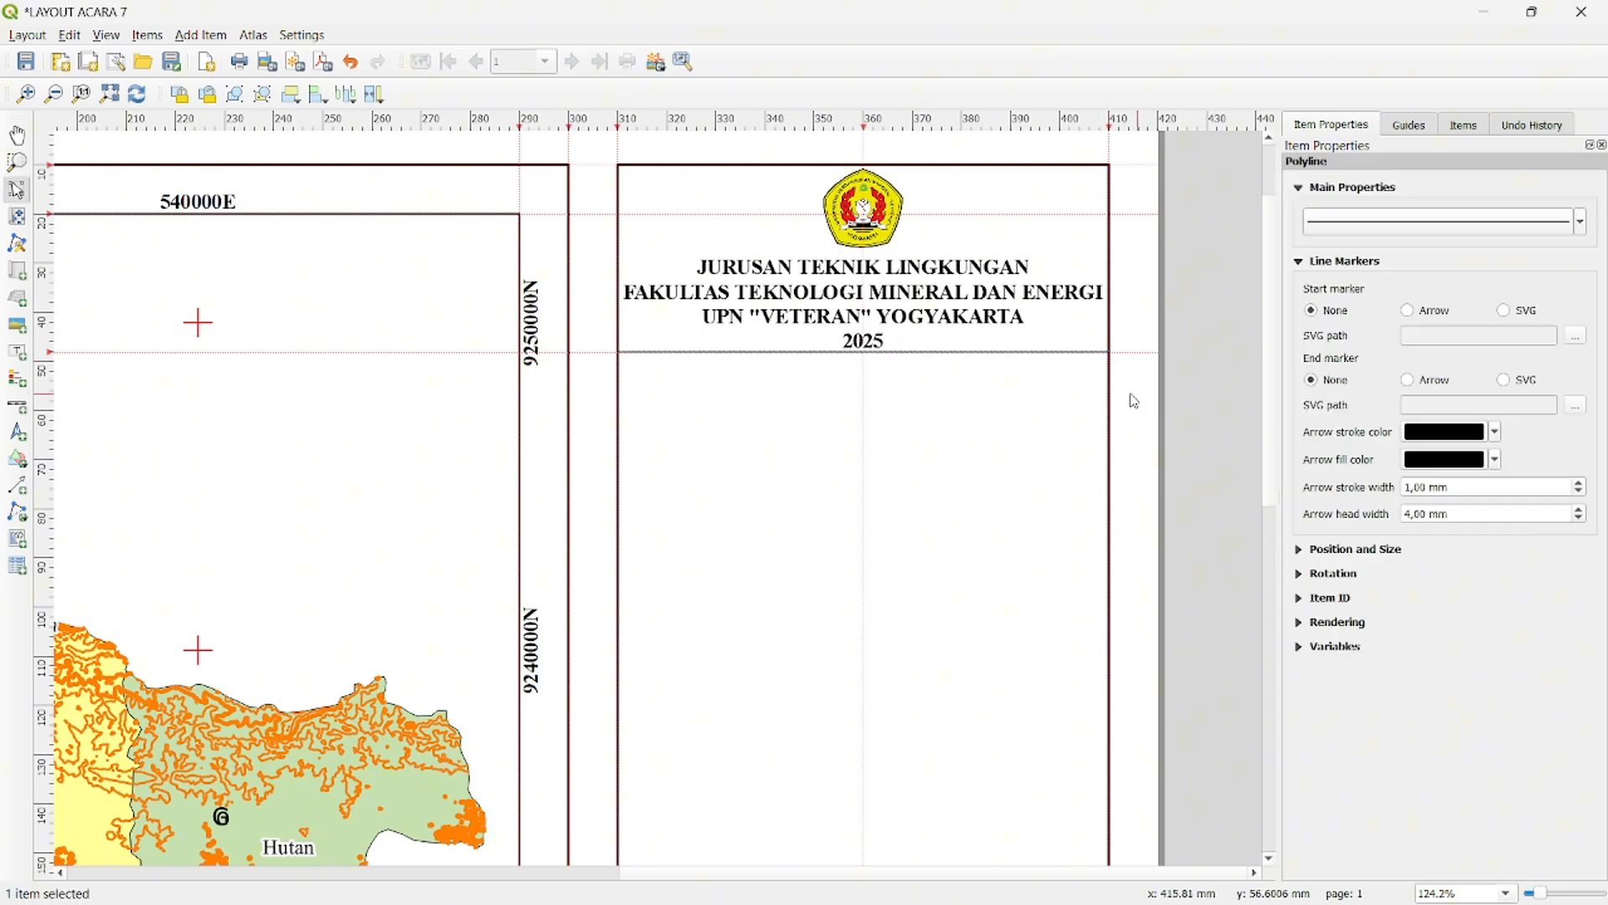
# - Duplicate the institution label and place the copy below the divider line
pyautogui.scroll(-1, 1274, 415)
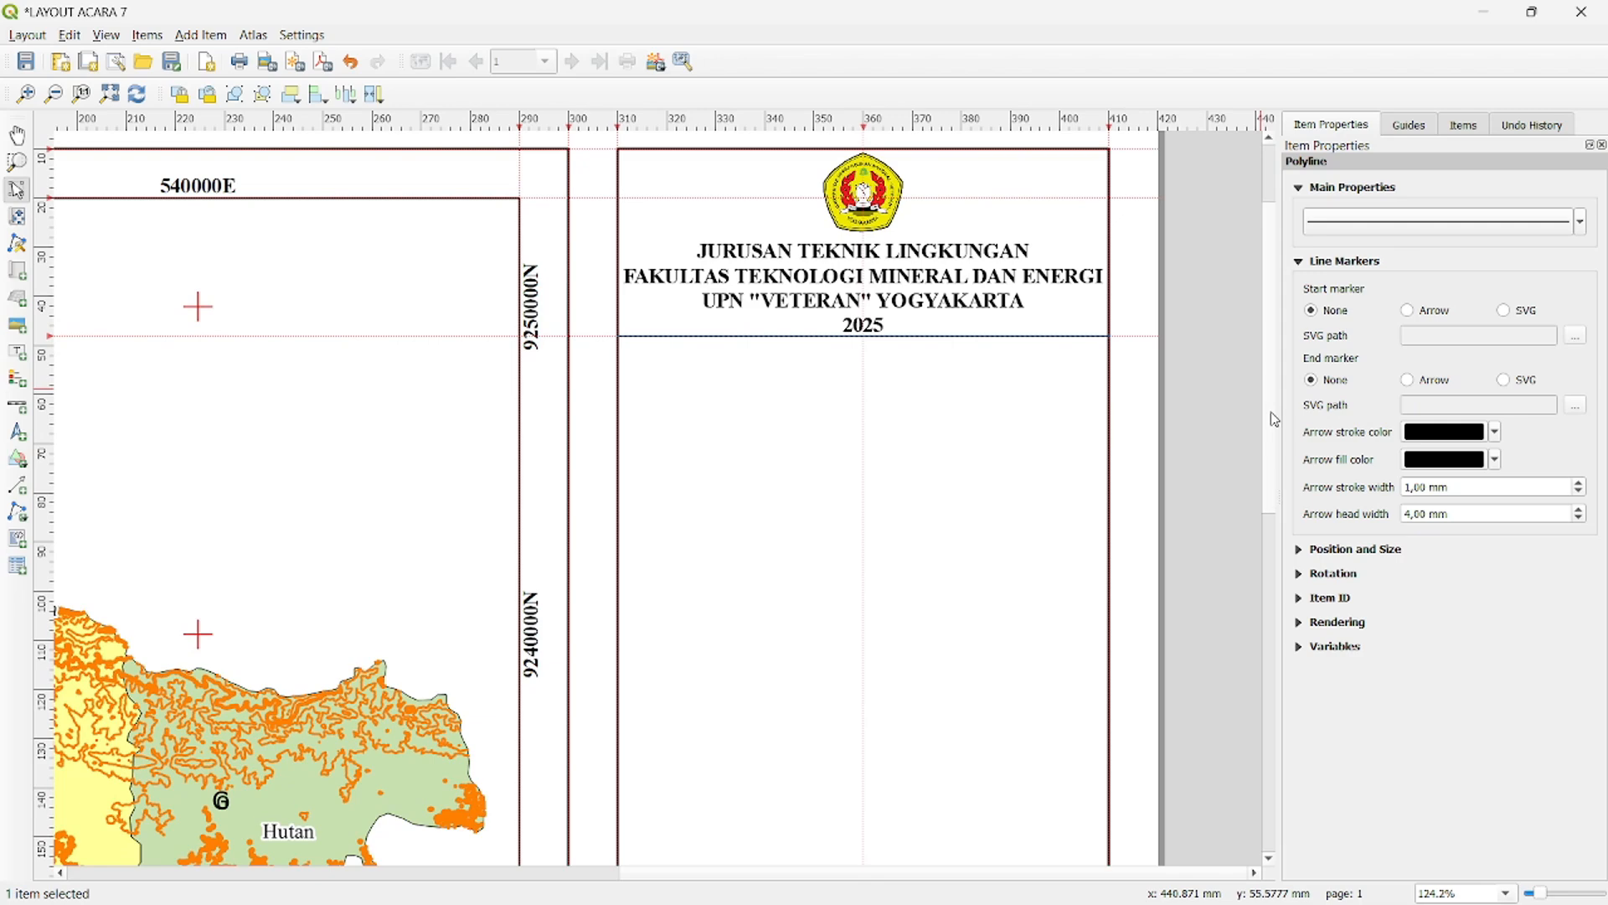
pyautogui.click(790, 244)
pyautogui.hotkey('ctrl', 'c')
pyautogui.hotkey('ctrl', 'v')
pyautogui.moveTo(1031, 392); pyautogui.dragTo(754, 402)
# - Replace the copied label's text with "PETA PENGGUNAAN LAHAN" and "DAERAH PENELITIAN" on two lines
pyautogui.moveTo(1334, 260); pyautogui.dragTo(1305, 217)
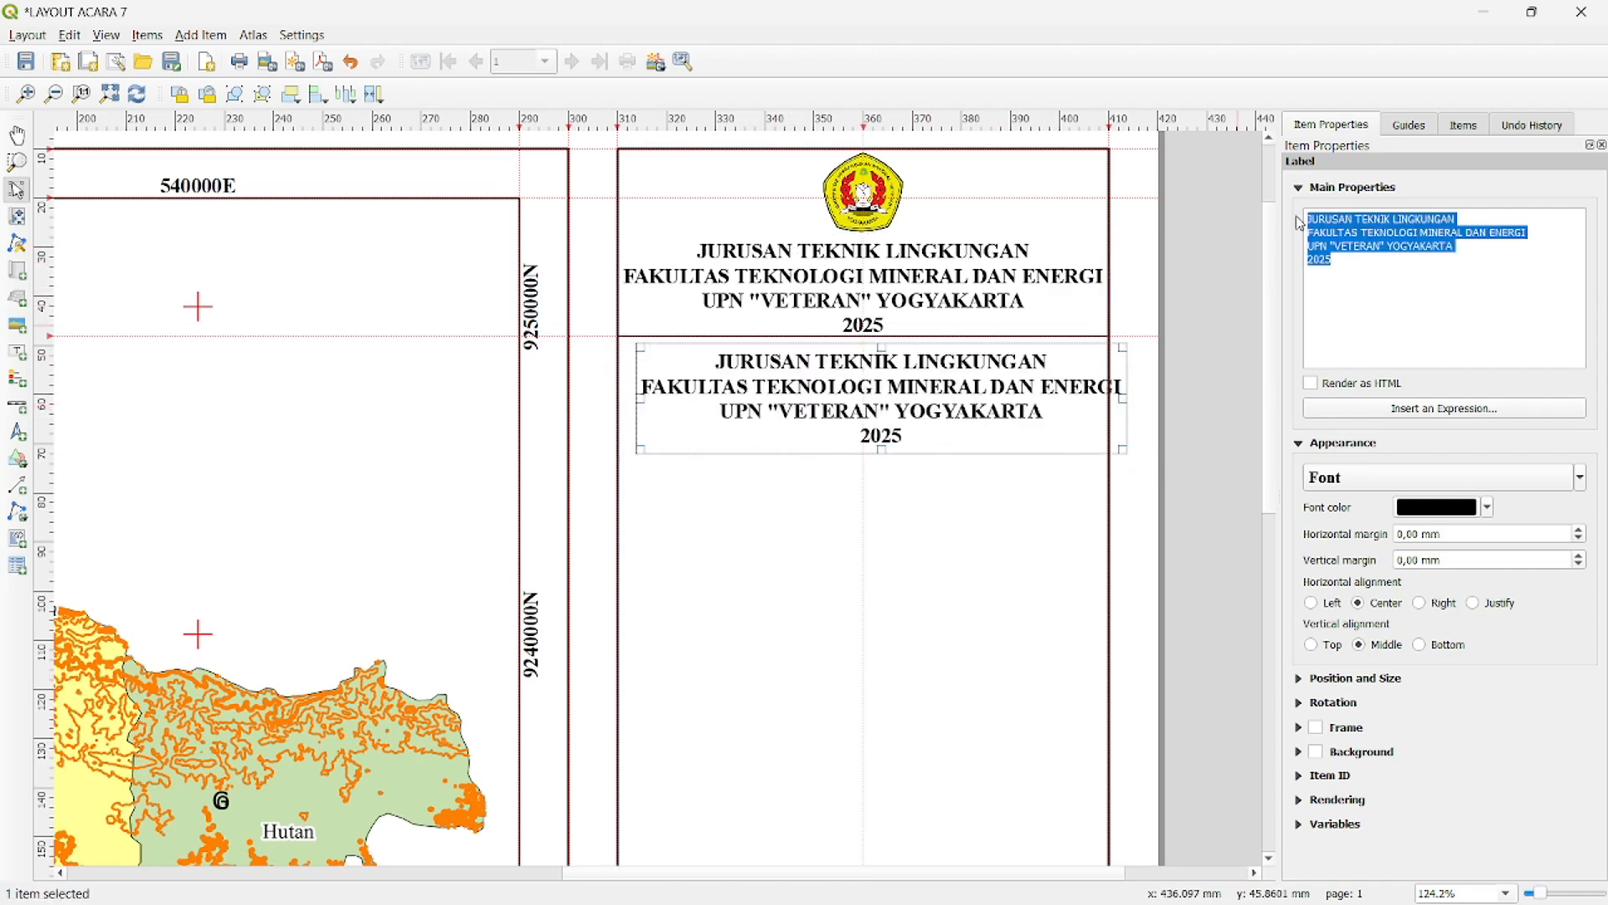
pyautogui.press('Delete')
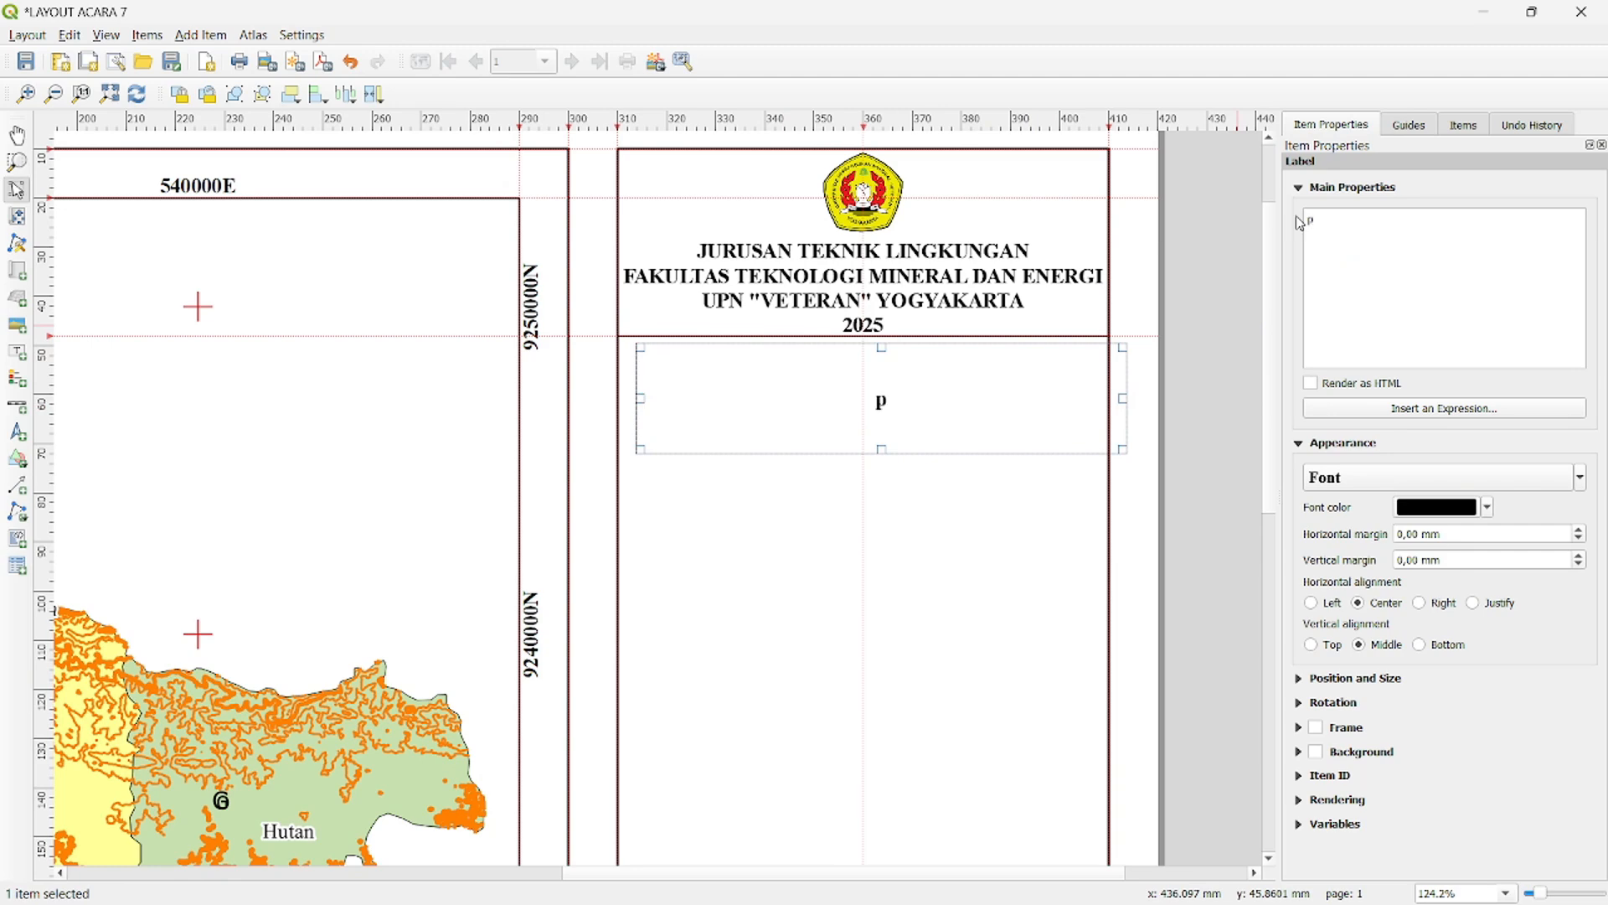
pyautogui.write('PETA PENGGUNAAN LAHAN')
pyautogui.press('Return')
pyautogui.write('DA')
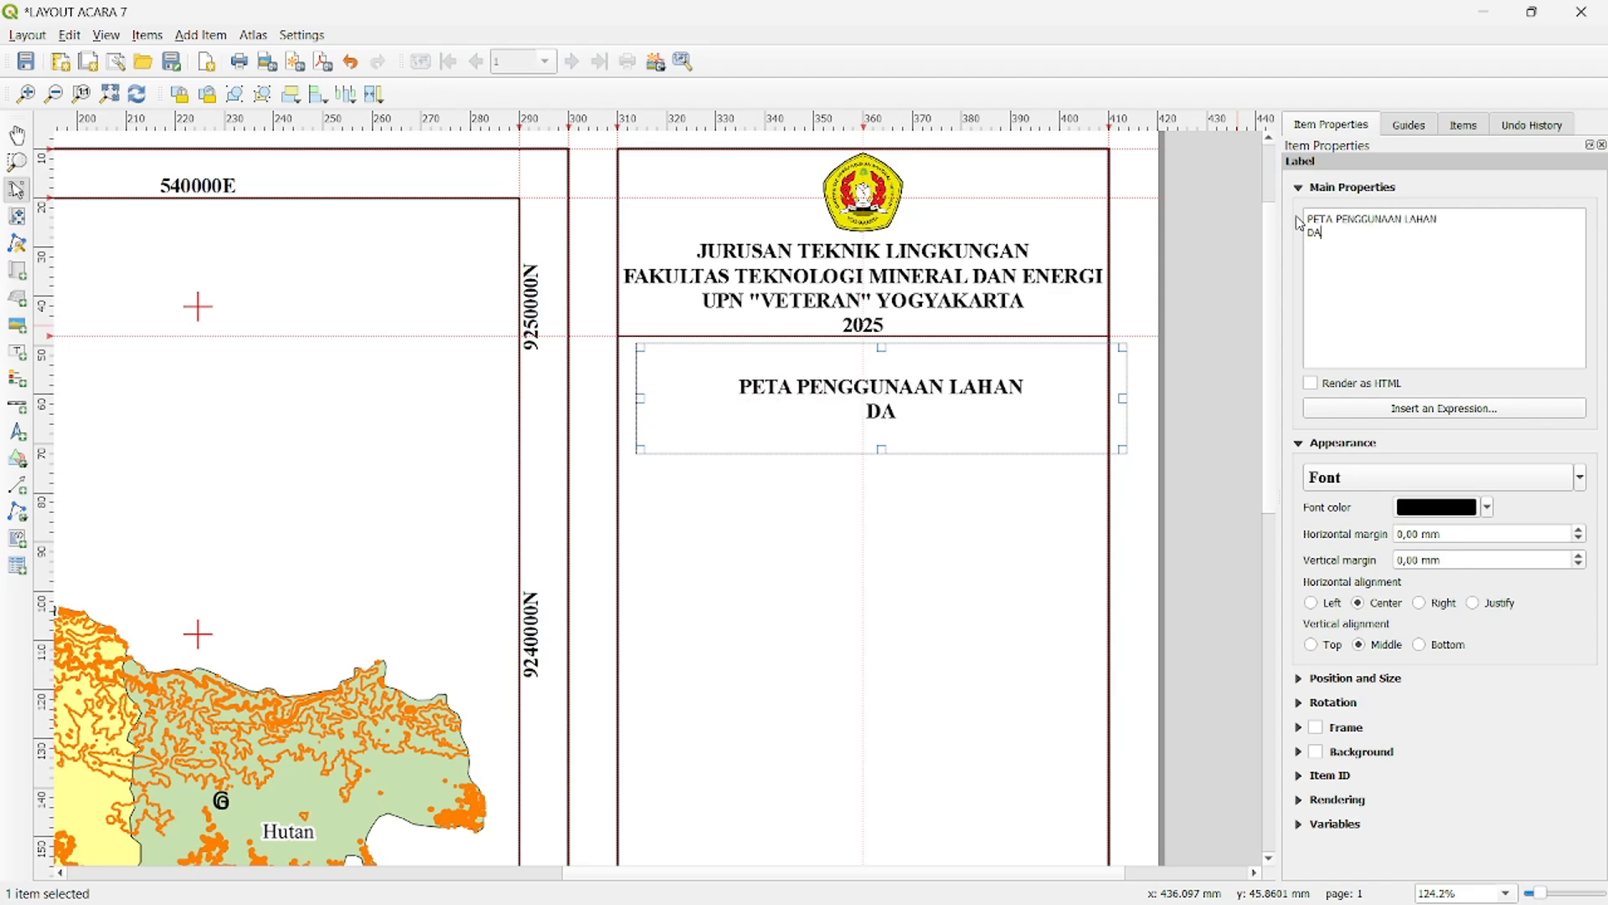
pyautogui.write('ERAH PENELITIAN')
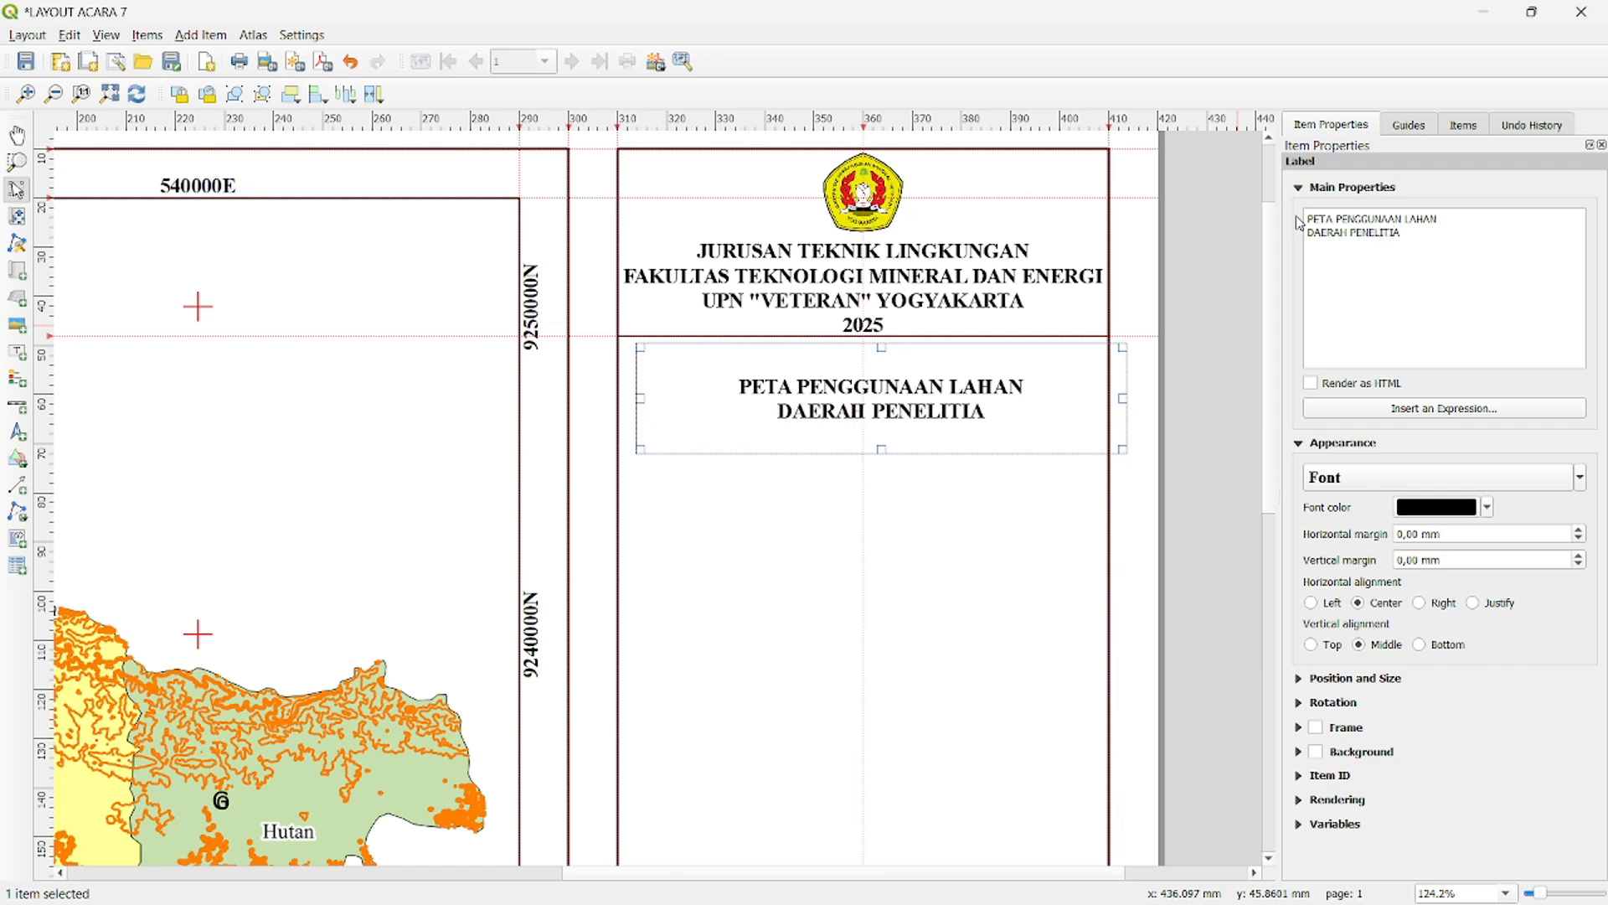
# - Shrink the map title label around its two lines and place it centred directly below the divider line
pyautogui.moveTo(1123, 400); pyautogui.dragTo(1020, 400)
pyautogui.moveTo(640, 399); pyautogui.dragTo(685, 401)
pyautogui.moveTo(855, 454); pyautogui.dragTo(856, 423)
pyautogui.moveTo(854, 347); pyautogui.dragTo(864, 388)
pyautogui.click(1204, 371)
# - Duplicate the two-line map title label and place the copy a little below the original
pyautogui.click(887, 369)
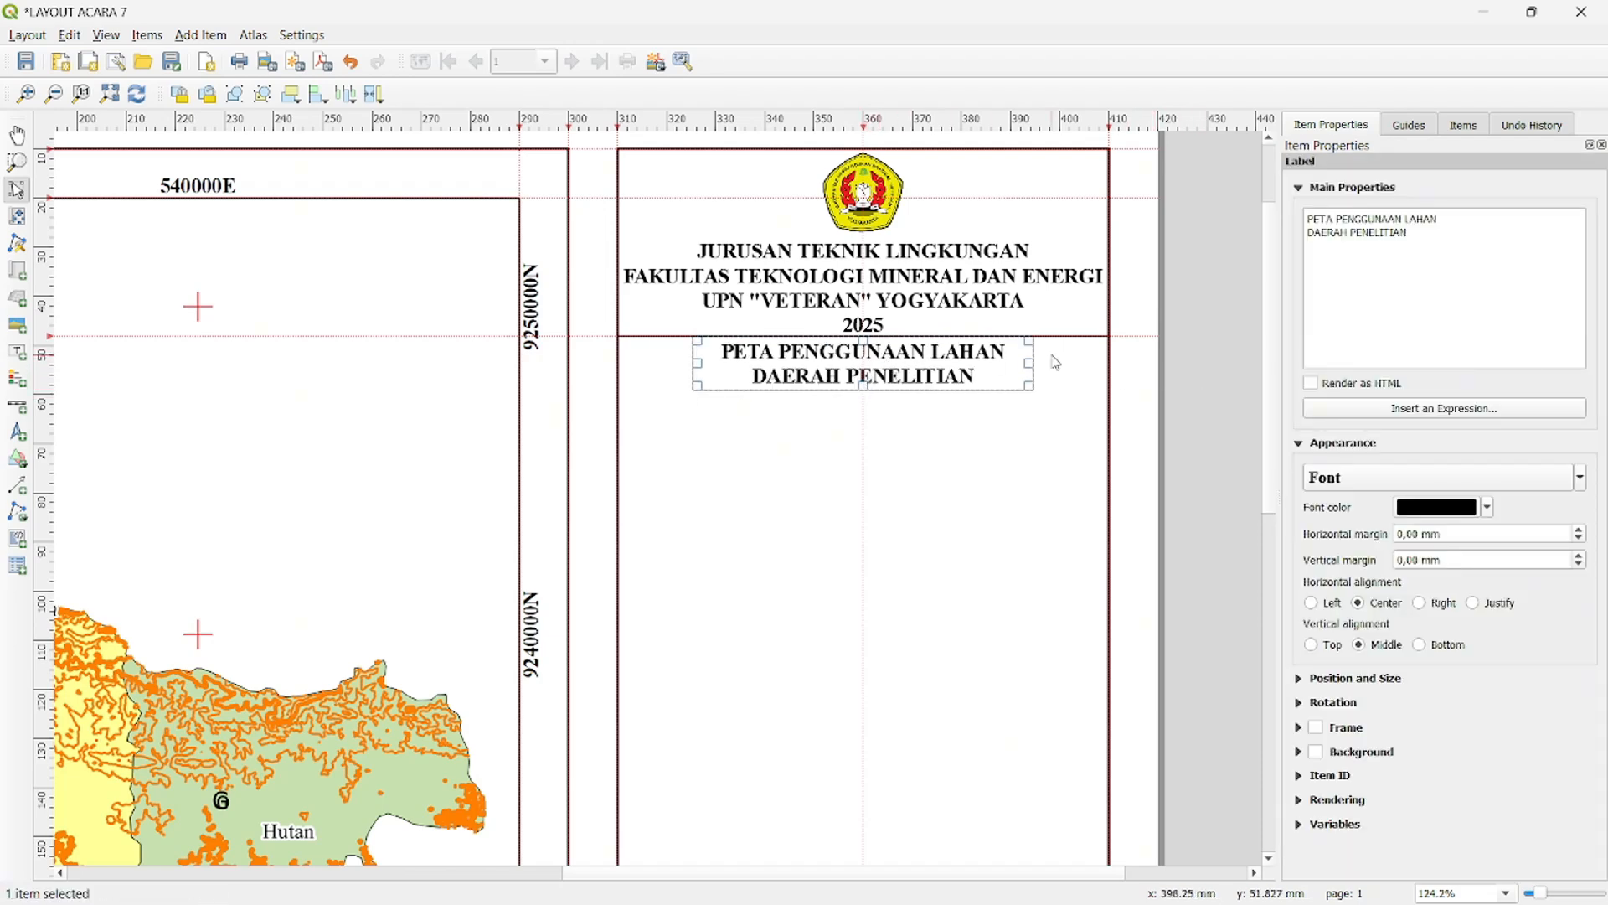
pyautogui.hotkey('ctrl', 'c')
pyautogui.hotkey('ctrl', 'v')
pyautogui.moveTo(1088, 490); pyautogui.dragTo(797, 456)
# - Replace the copied label's text with "Kabupaten Blora, Provinsi Jawa Tengah"
pyautogui.moveTo(1476, 253); pyautogui.dragTo(1261, 209)
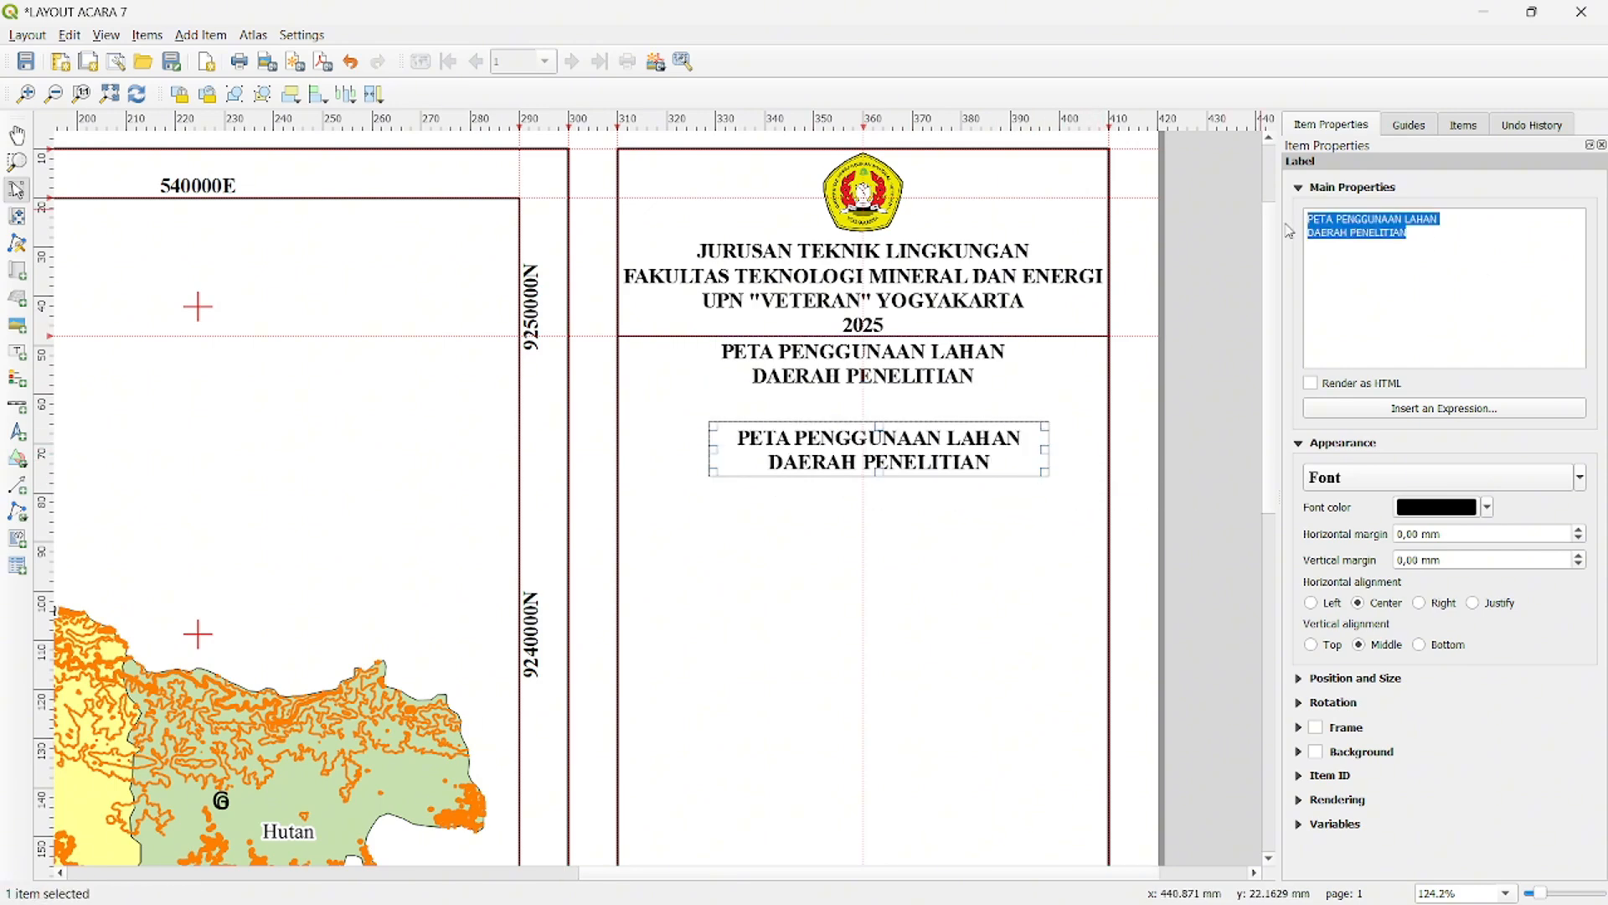
pyautogui.press('BackSpace')
pyautogui.write('kABU')
pyautogui.press('BackSpace')
pyautogui.press('BackSpace')
pyautogui.press('BackSpace')
pyautogui.press('BackSpace')
pyautogui.press('capslock')
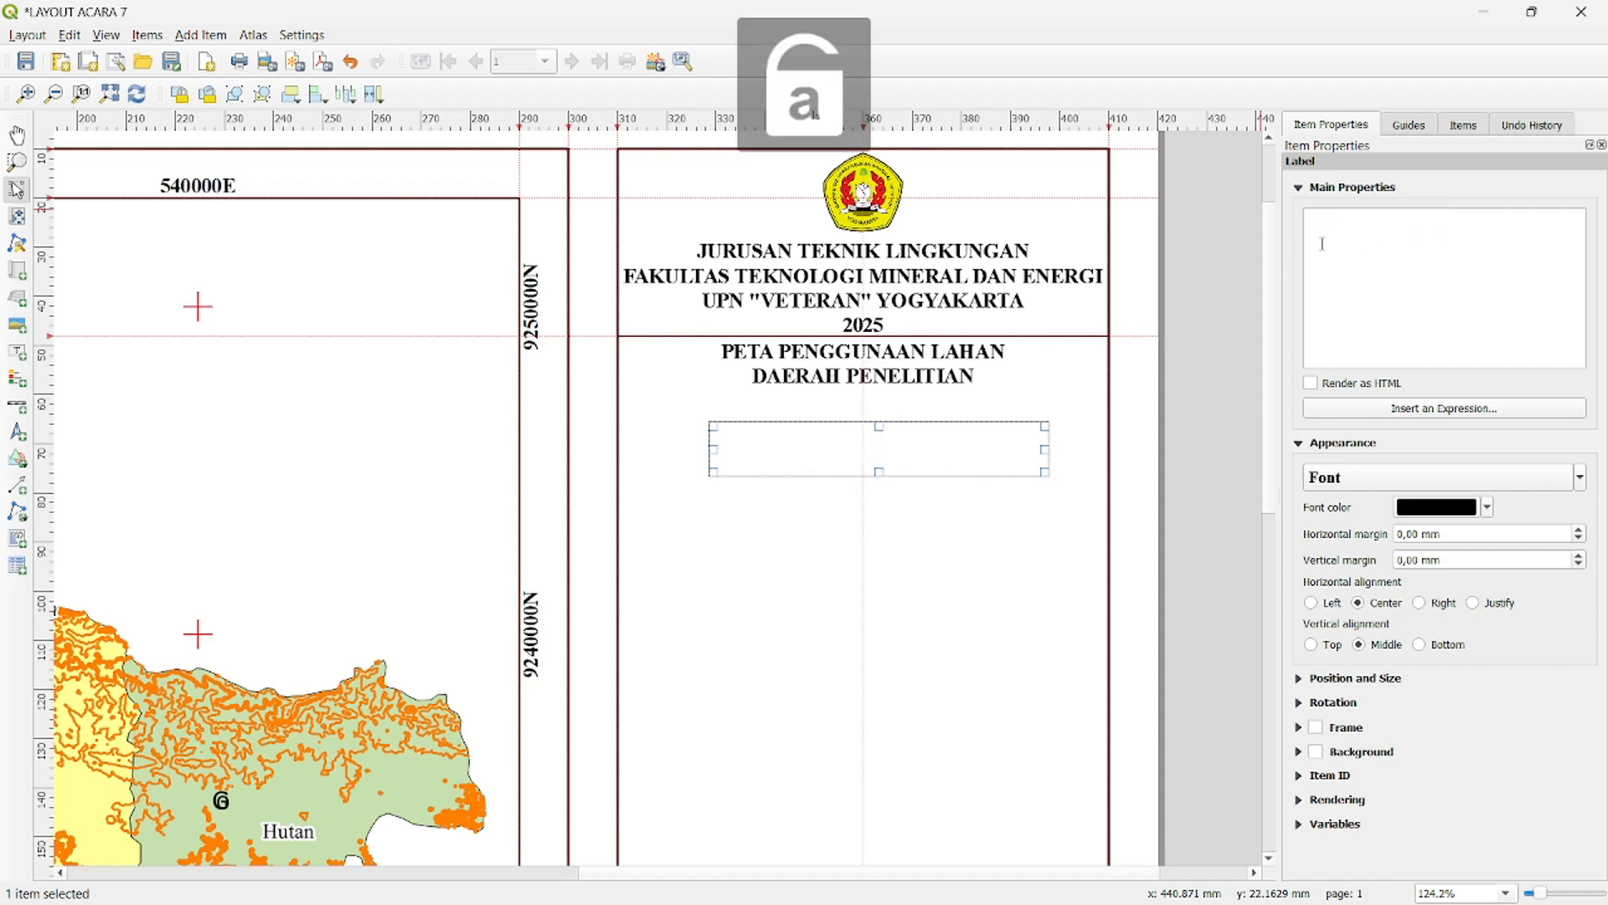
pyautogui.write('Kabupaten ')
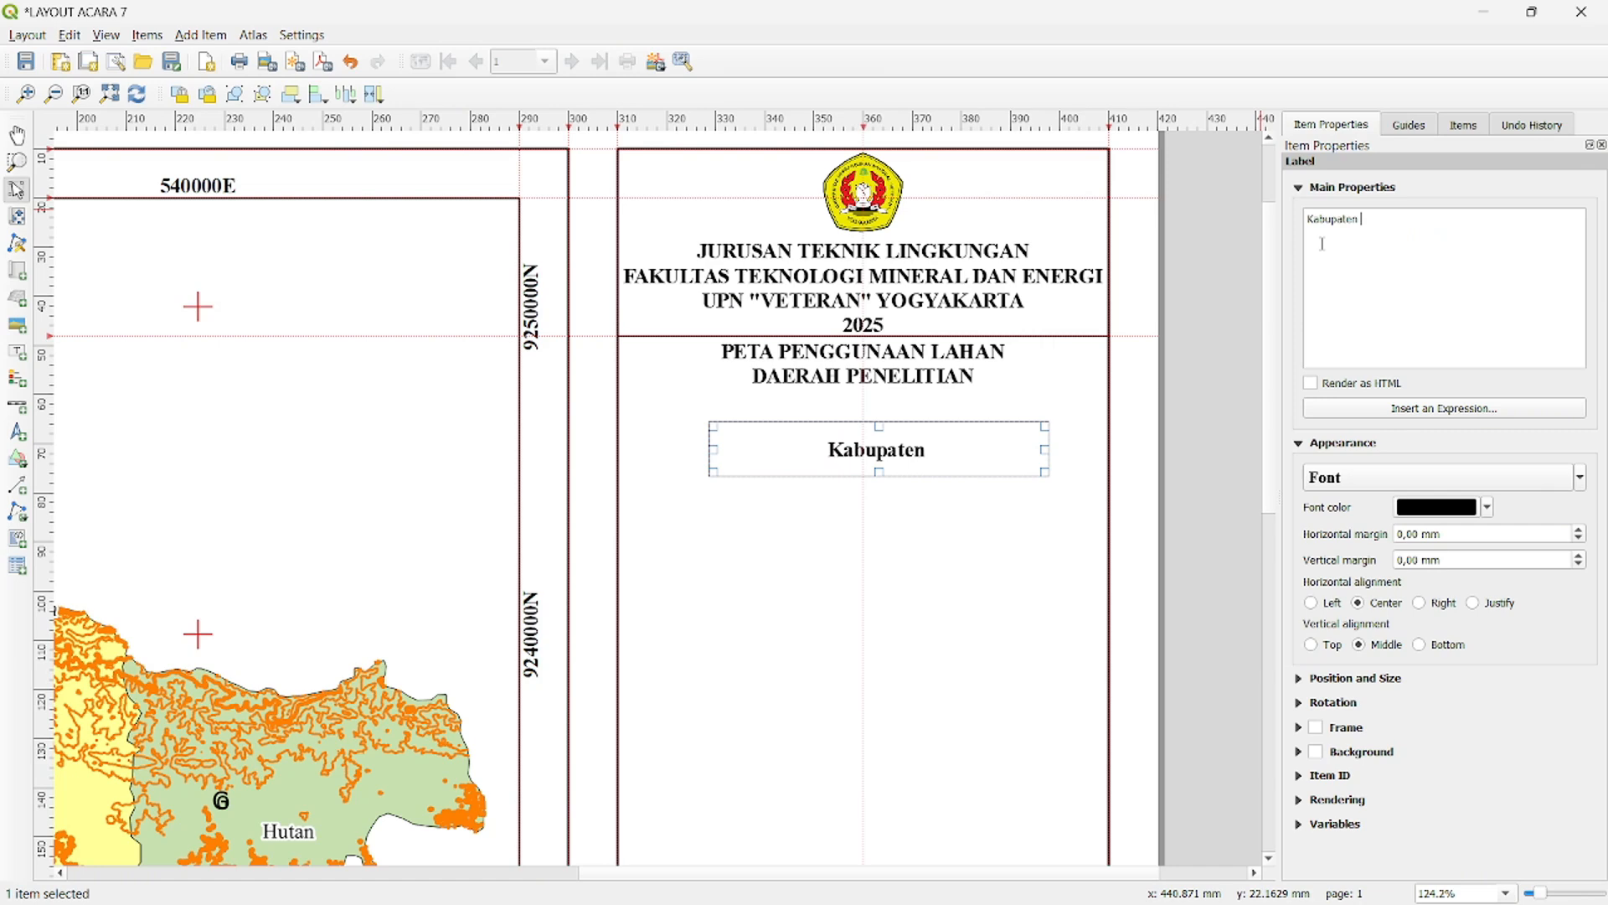
pyautogui.write('Blora,')
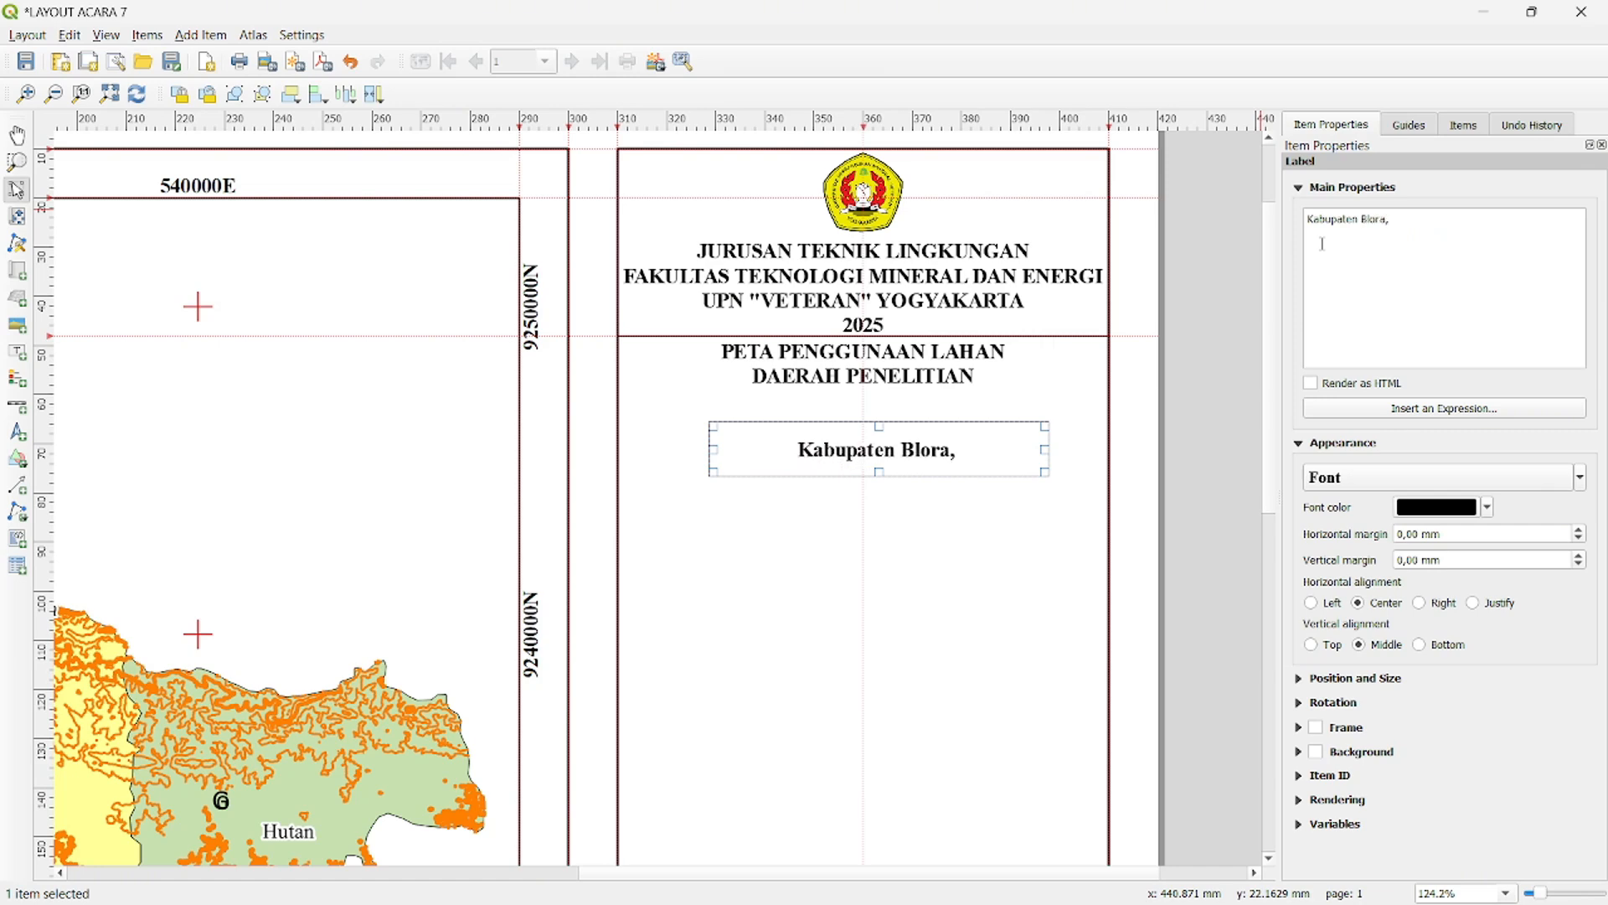
pyautogui.write(' Provinsi')
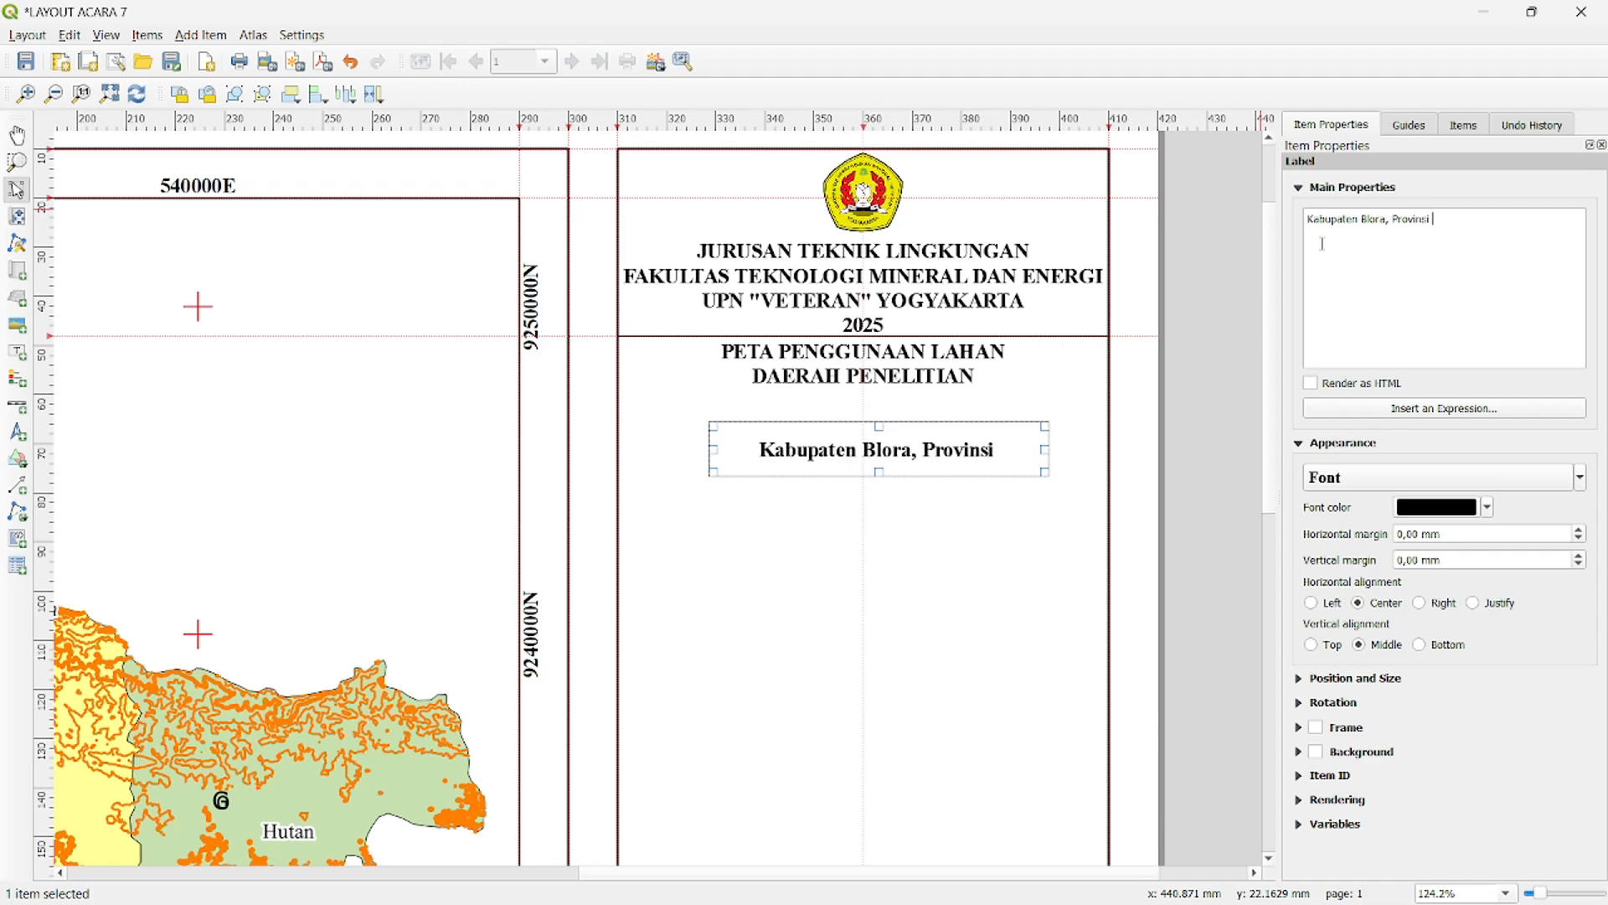
pyautogui.write(' Jawa Tengah')
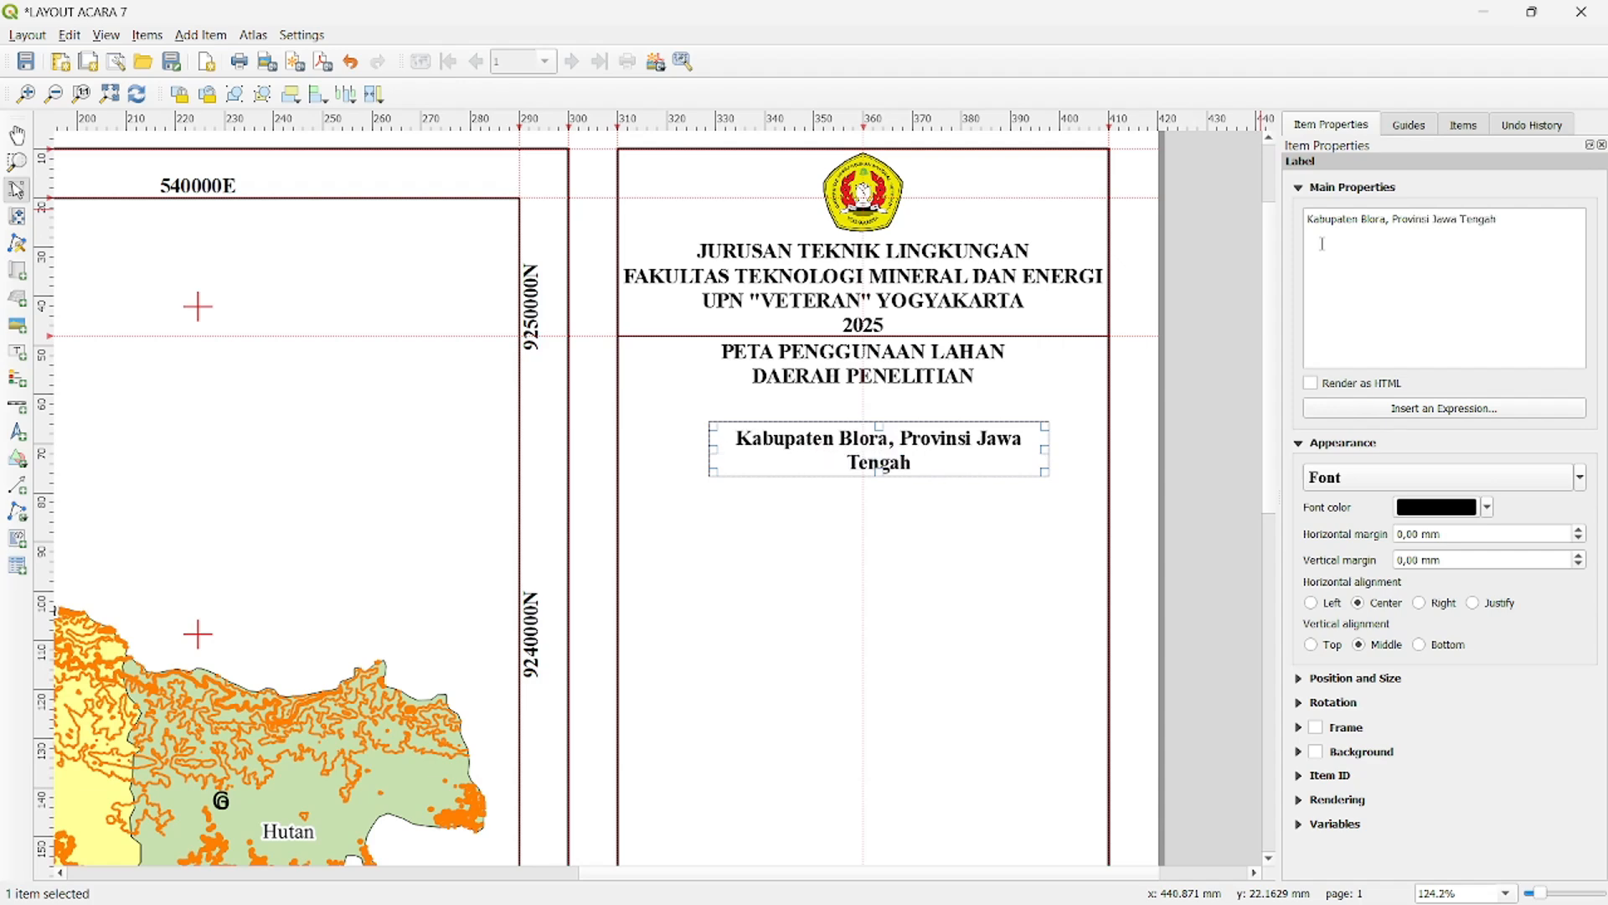
# - Set the "Kabupaten Blora, Provinsi Jawa Tengah" label's font style to Regular
pyautogui.click(1369, 485)
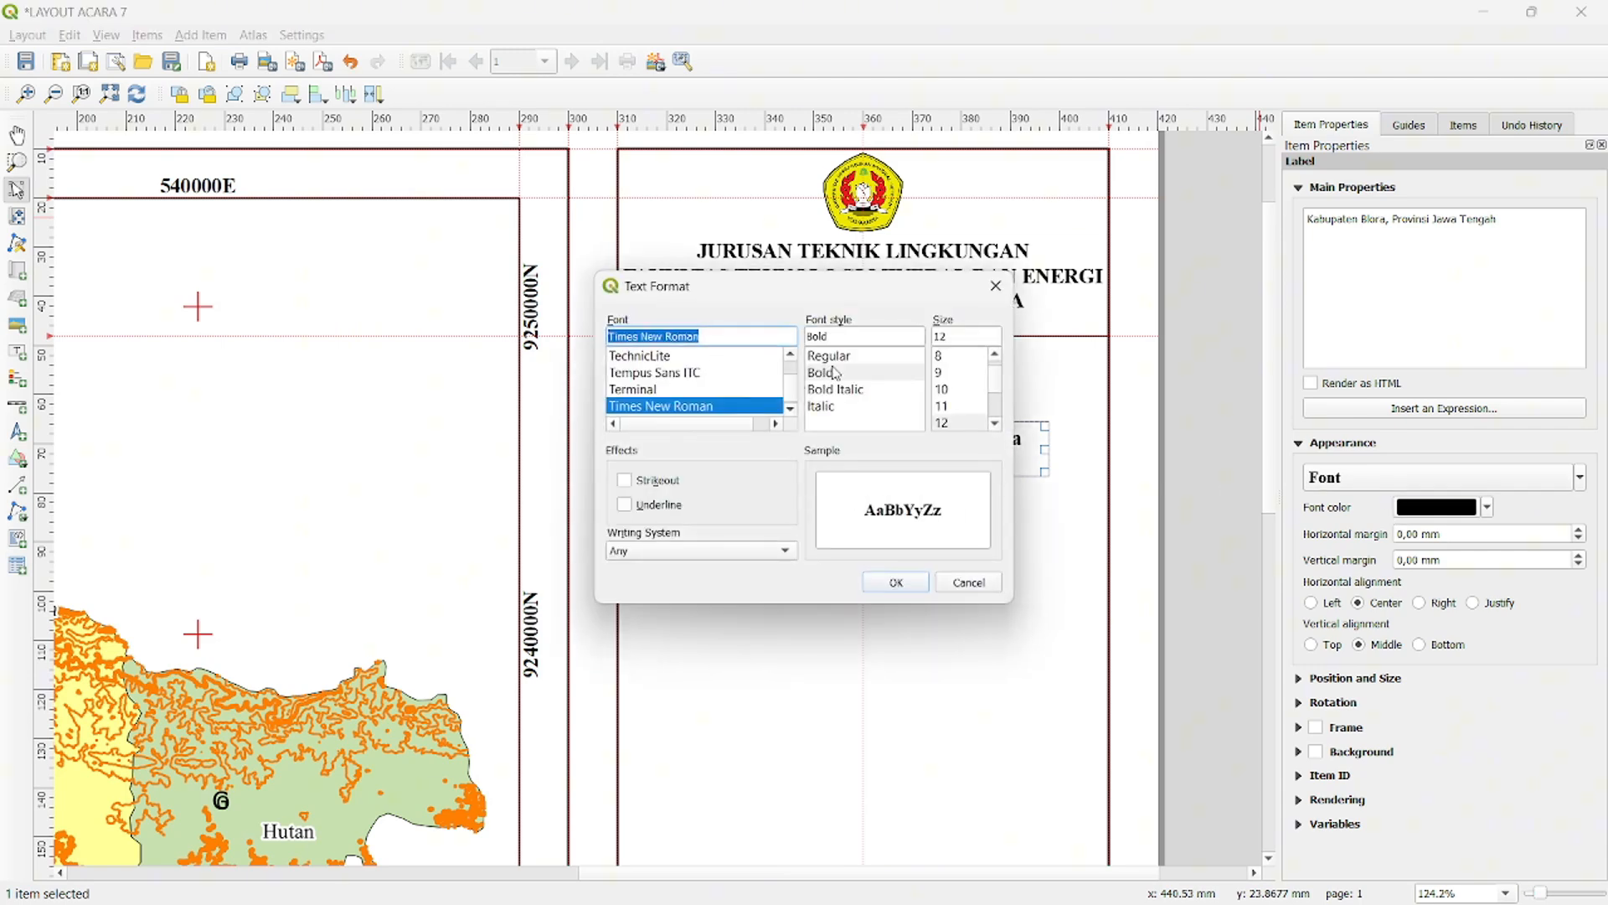
pyautogui.click(835, 357)
pyautogui.click(897, 583)
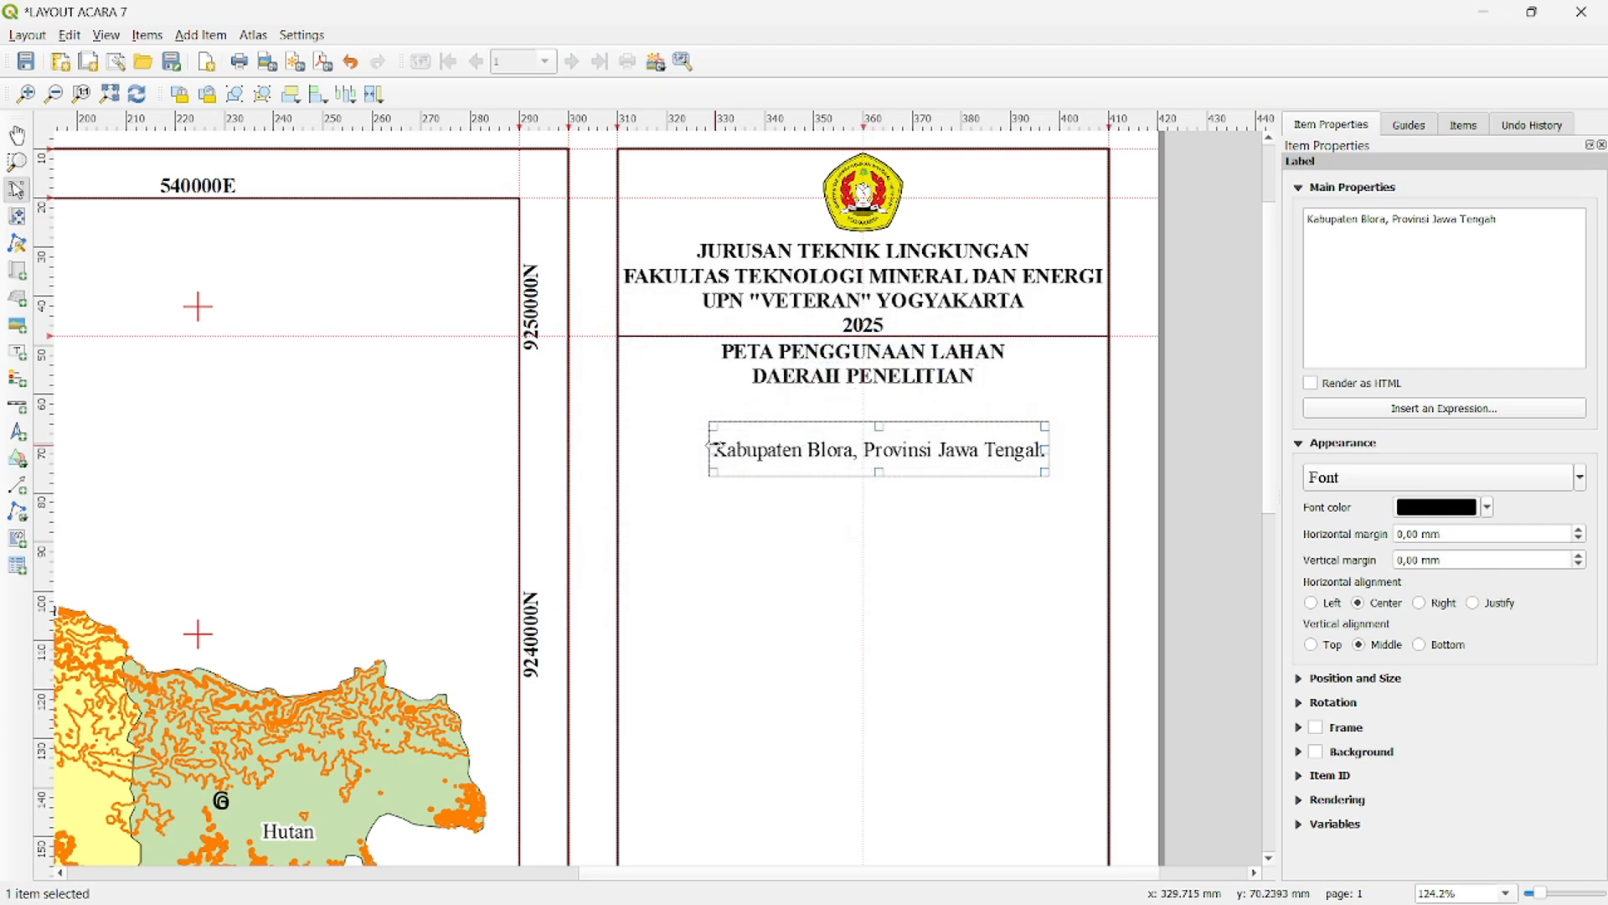
# - Shrink the regency and province label to one line and place it centred directly below the map title
pyautogui.moveTo(879, 473); pyautogui.dragTo(890, 400)
pyautogui.click(1198, 440)
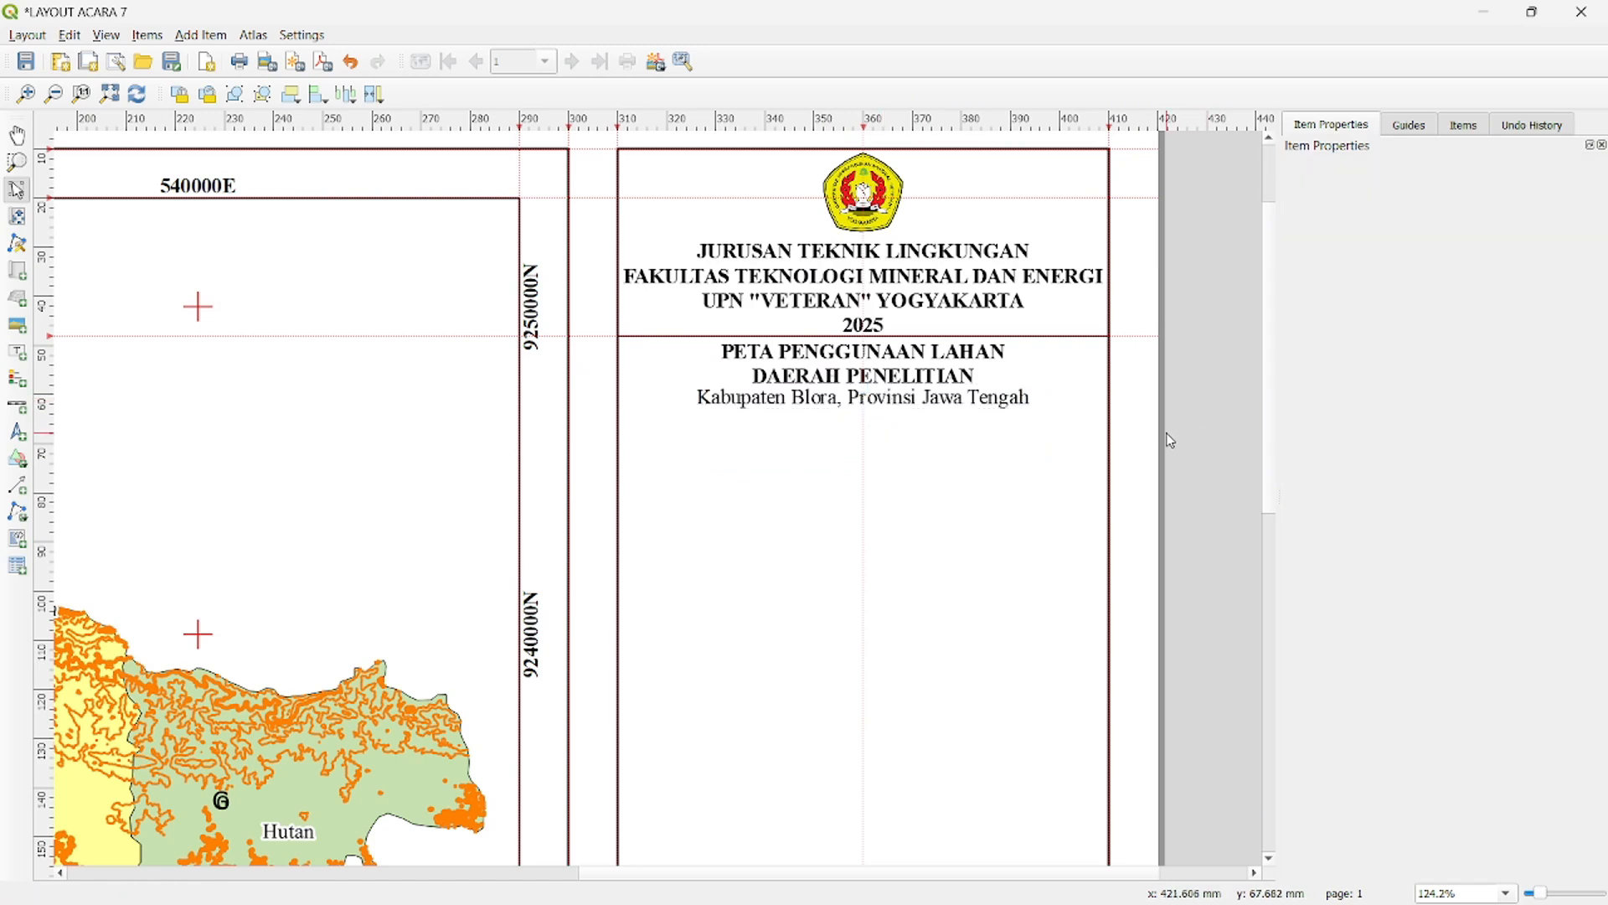
pyautogui.click(932, 413)
pyautogui.scroll(1, 959, 427)
pyautogui.scroll(-1, 959, 427)
pyautogui.click(1195, 402)
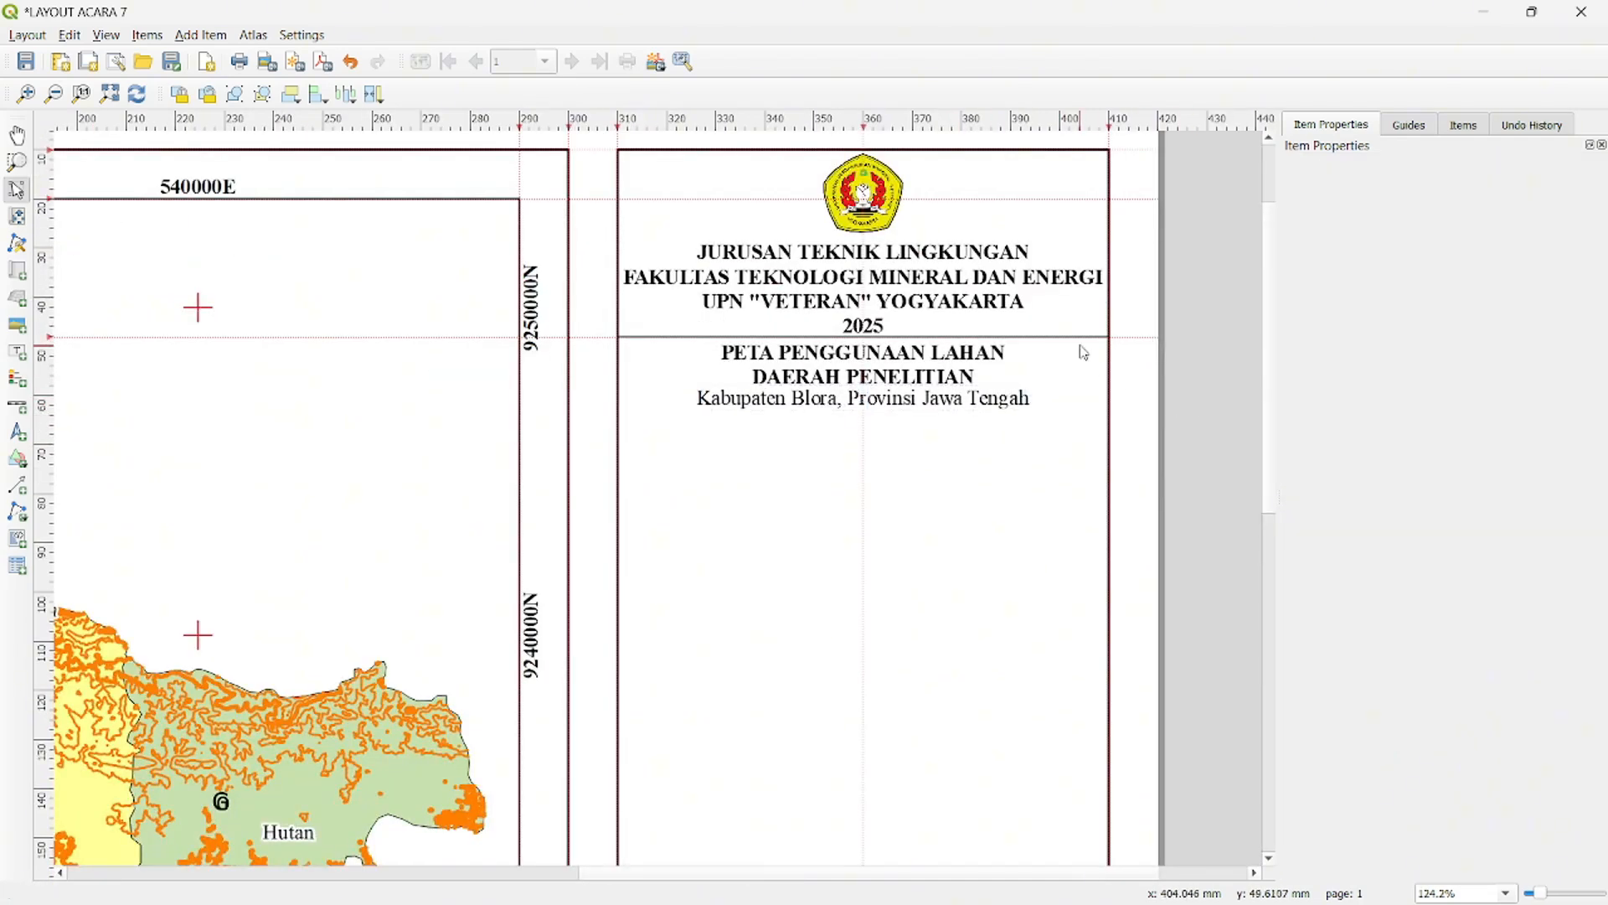
# - Copy the divider polyline and place the copy across the right-hand frame, just below the regency and province label
pyautogui.click(1079, 337)
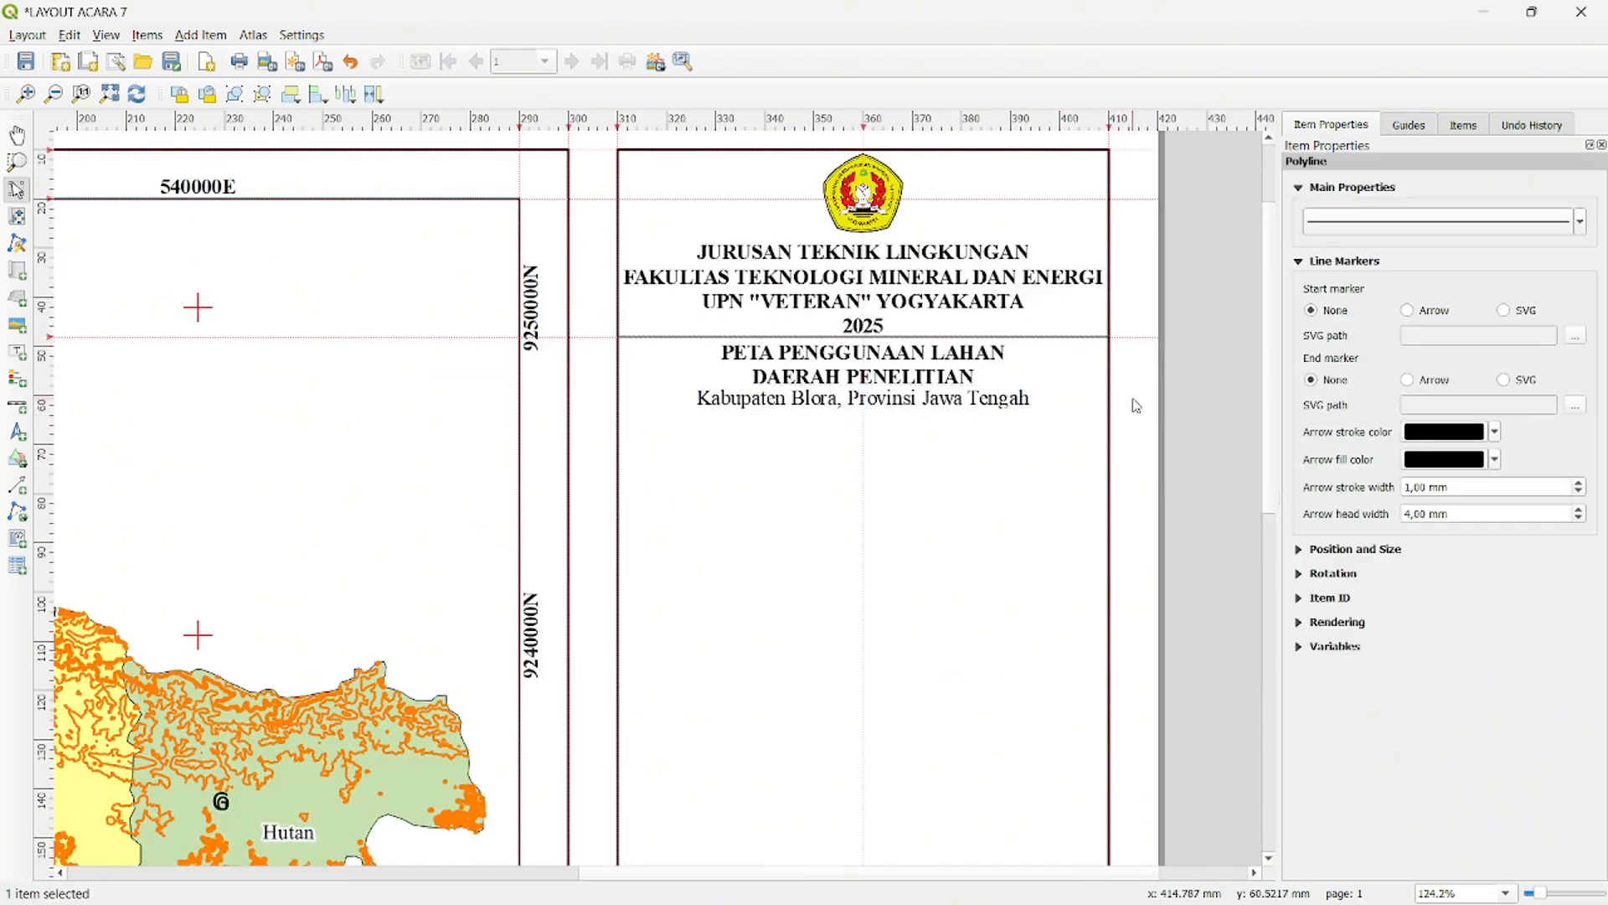
pyautogui.hotkey('ctrl', 'v')
pyautogui.scroll(-1, 1184, 469)
pyautogui.scroll(1, 1113, 653)
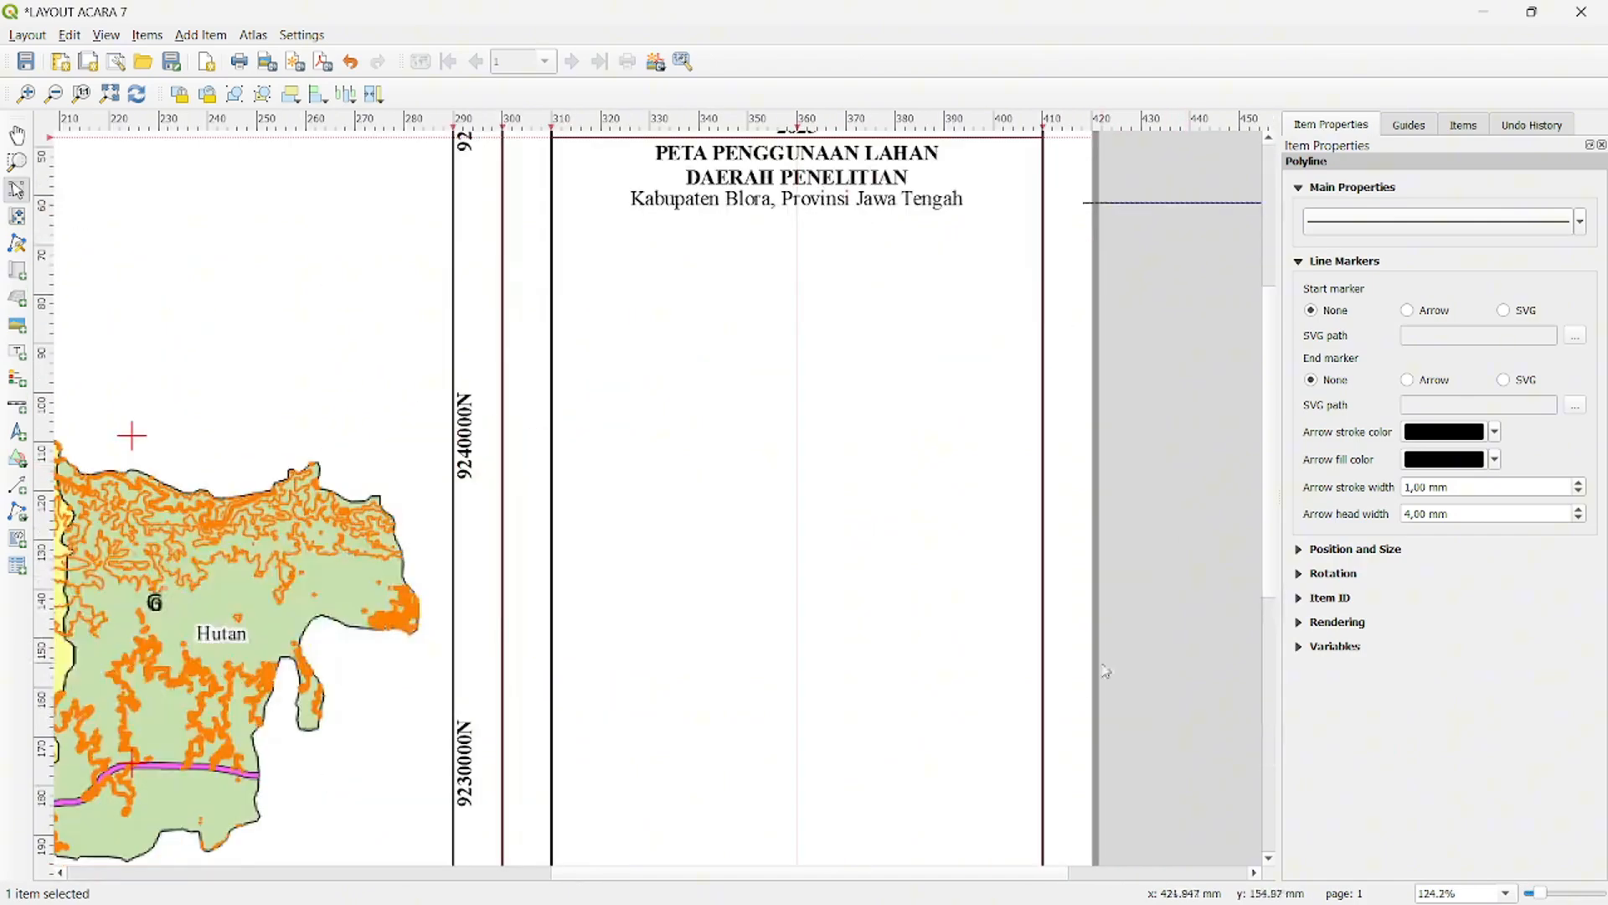
pyautogui.moveTo(963, 872); pyautogui.dragTo(1072, 870)
pyautogui.moveTo(1074, 338); pyautogui.dragTo(1059, 183)
pyautogui.moveTo(1142, 223); pyautogui.dragTo(436, 214)
pyautogui.click(1107, 332)
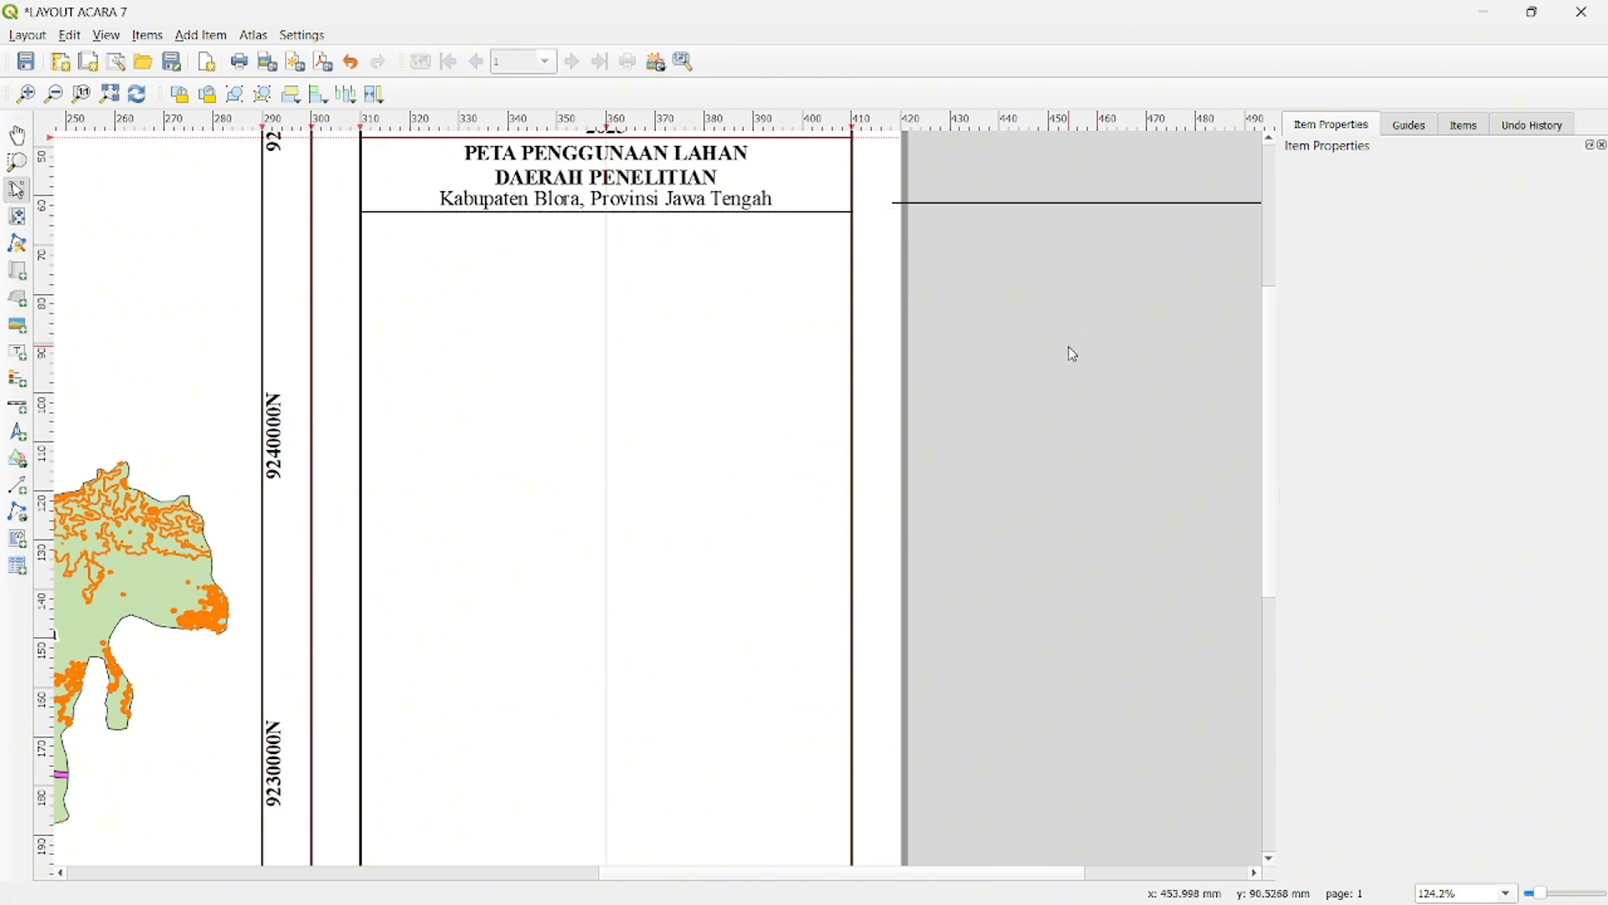
# - Add a small north arrow centred in the right-hand frame just below the second divider line
pyautogui.scroll(-2, 1073, 355)
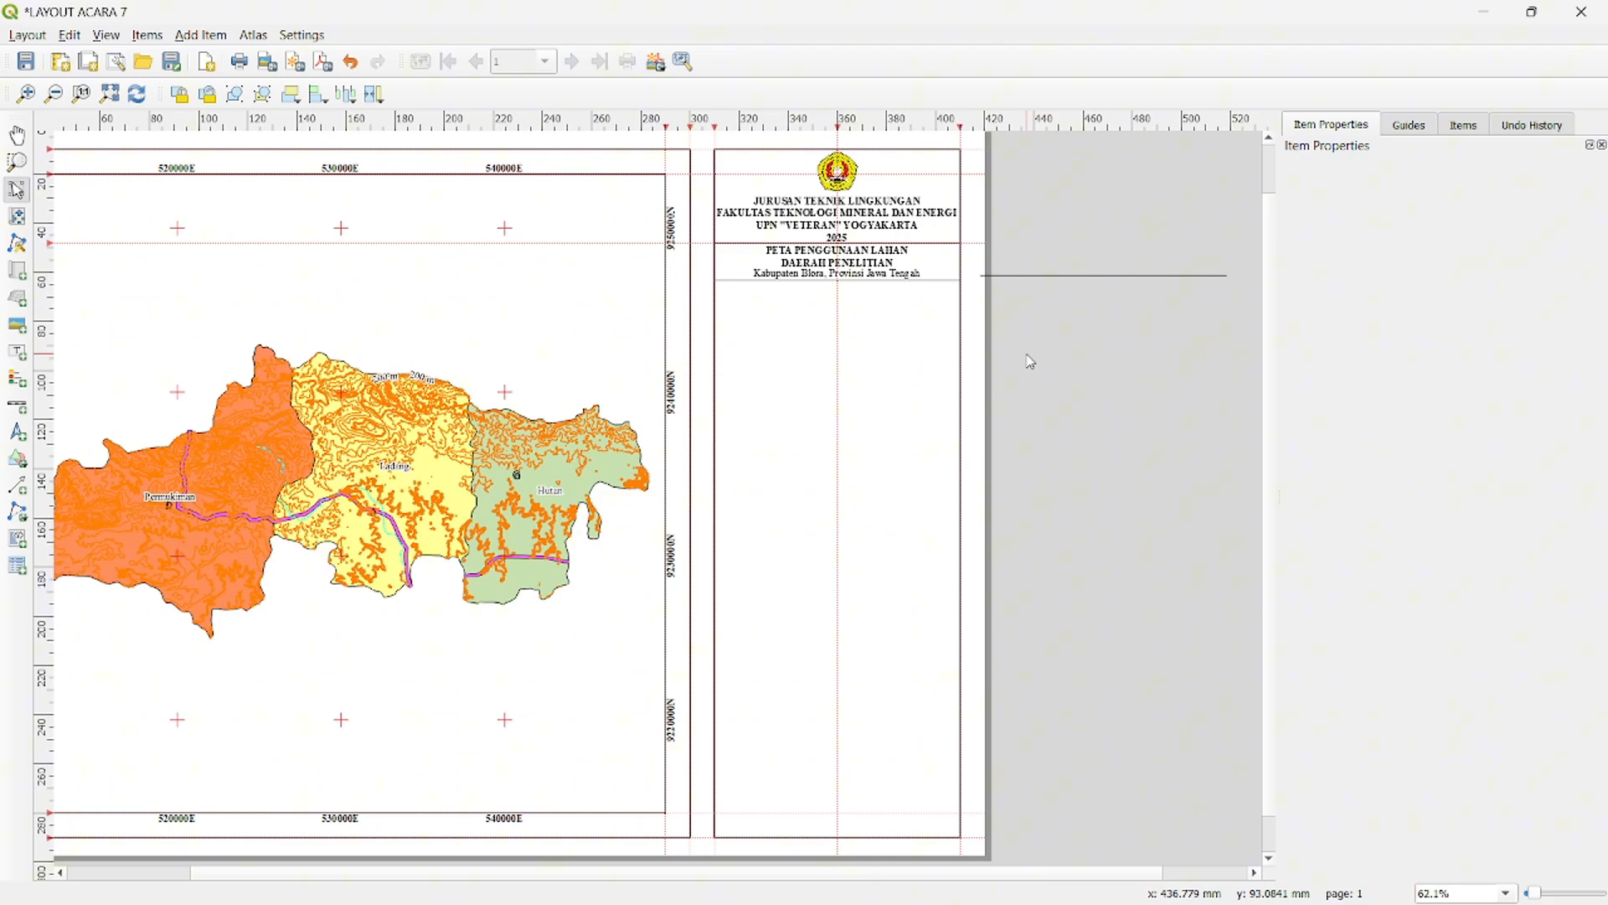
pyautogui.scroll(2, 1051, 363)
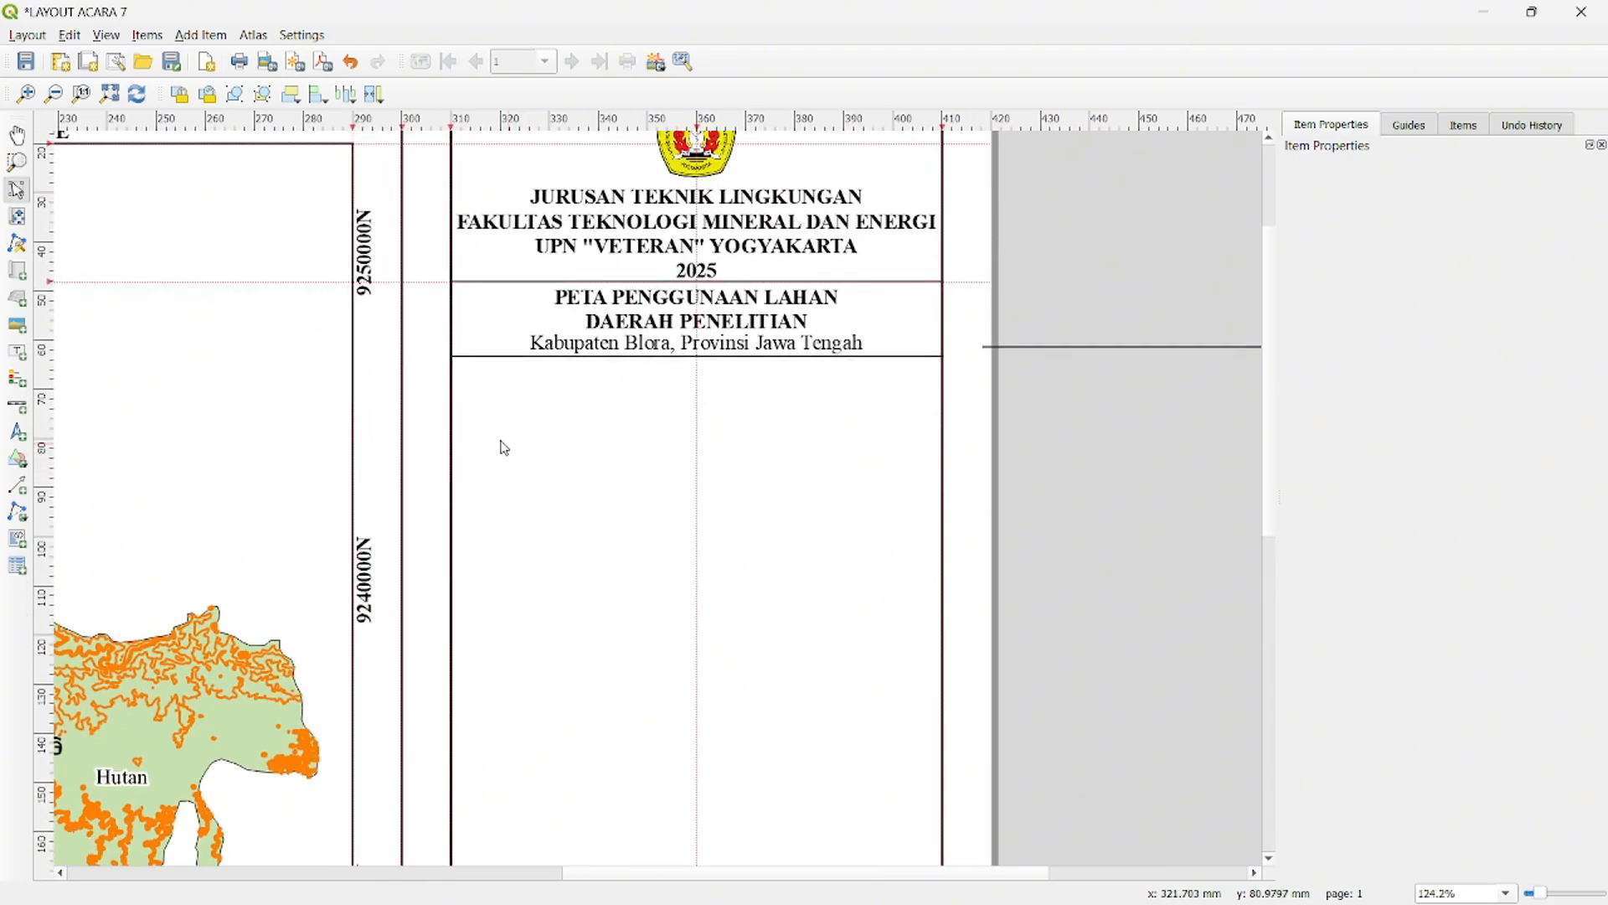
pyautogui.click(18, 431)
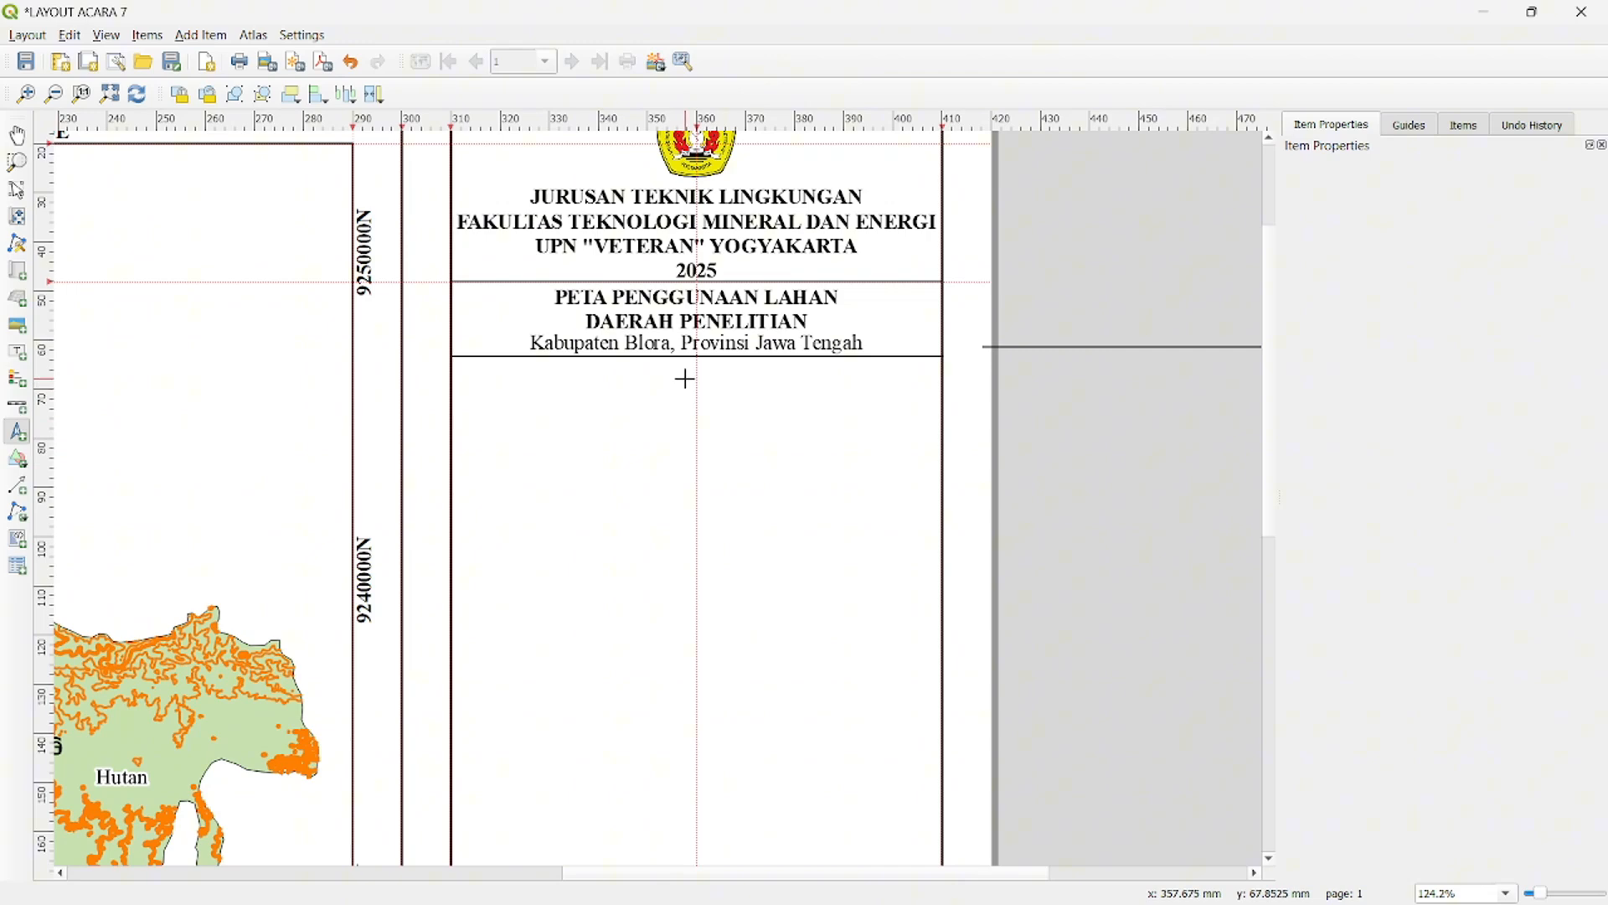
pyautogui.moveTo(687, 369); pyautogui.dragTo(706, 394)
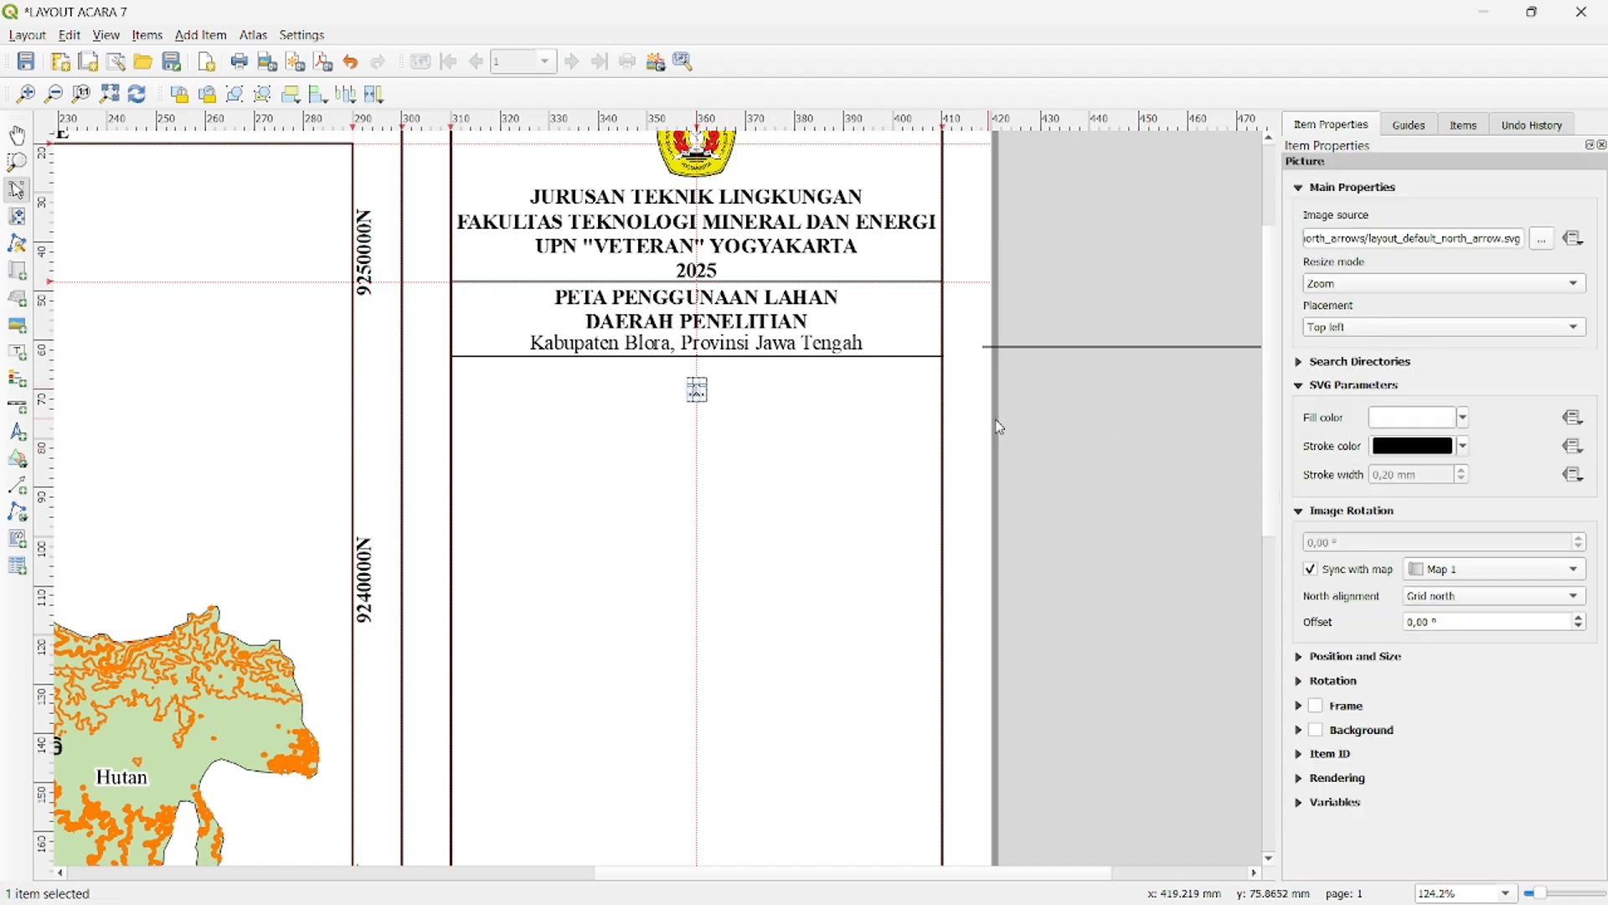
pyautogui.click(969, 424)
pyautogui.click(697, 391)
# - Add a label beside the north arrow with the text "U"
pyautogui.click(16, 350)
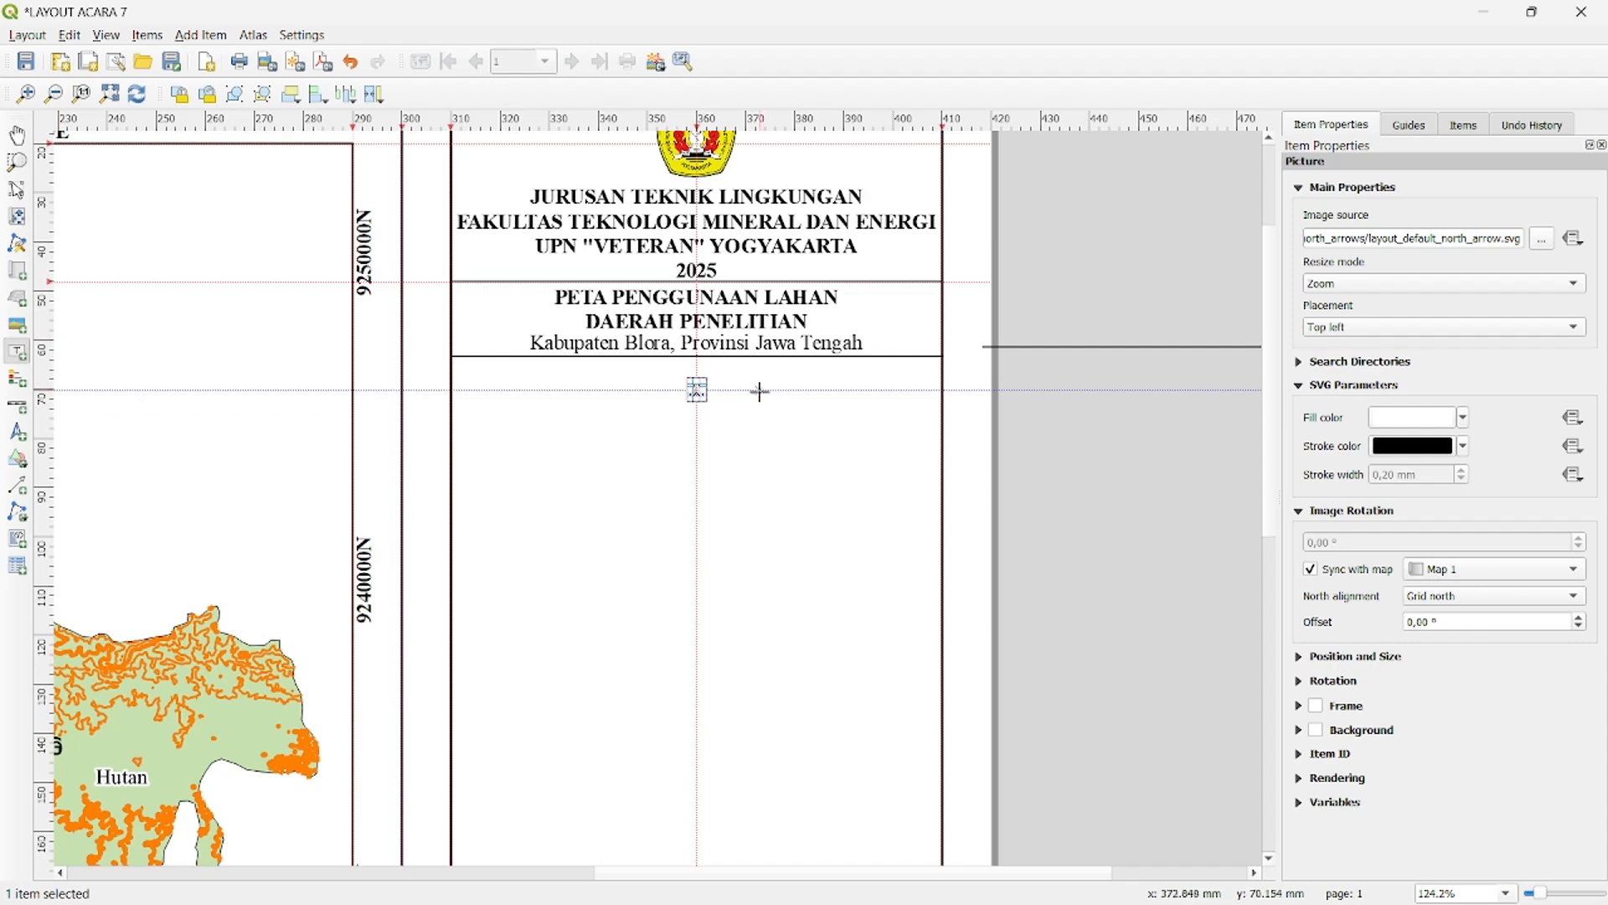
pyautogui.moveTo(767, 389); pyautogui.dragTo(788, 408)
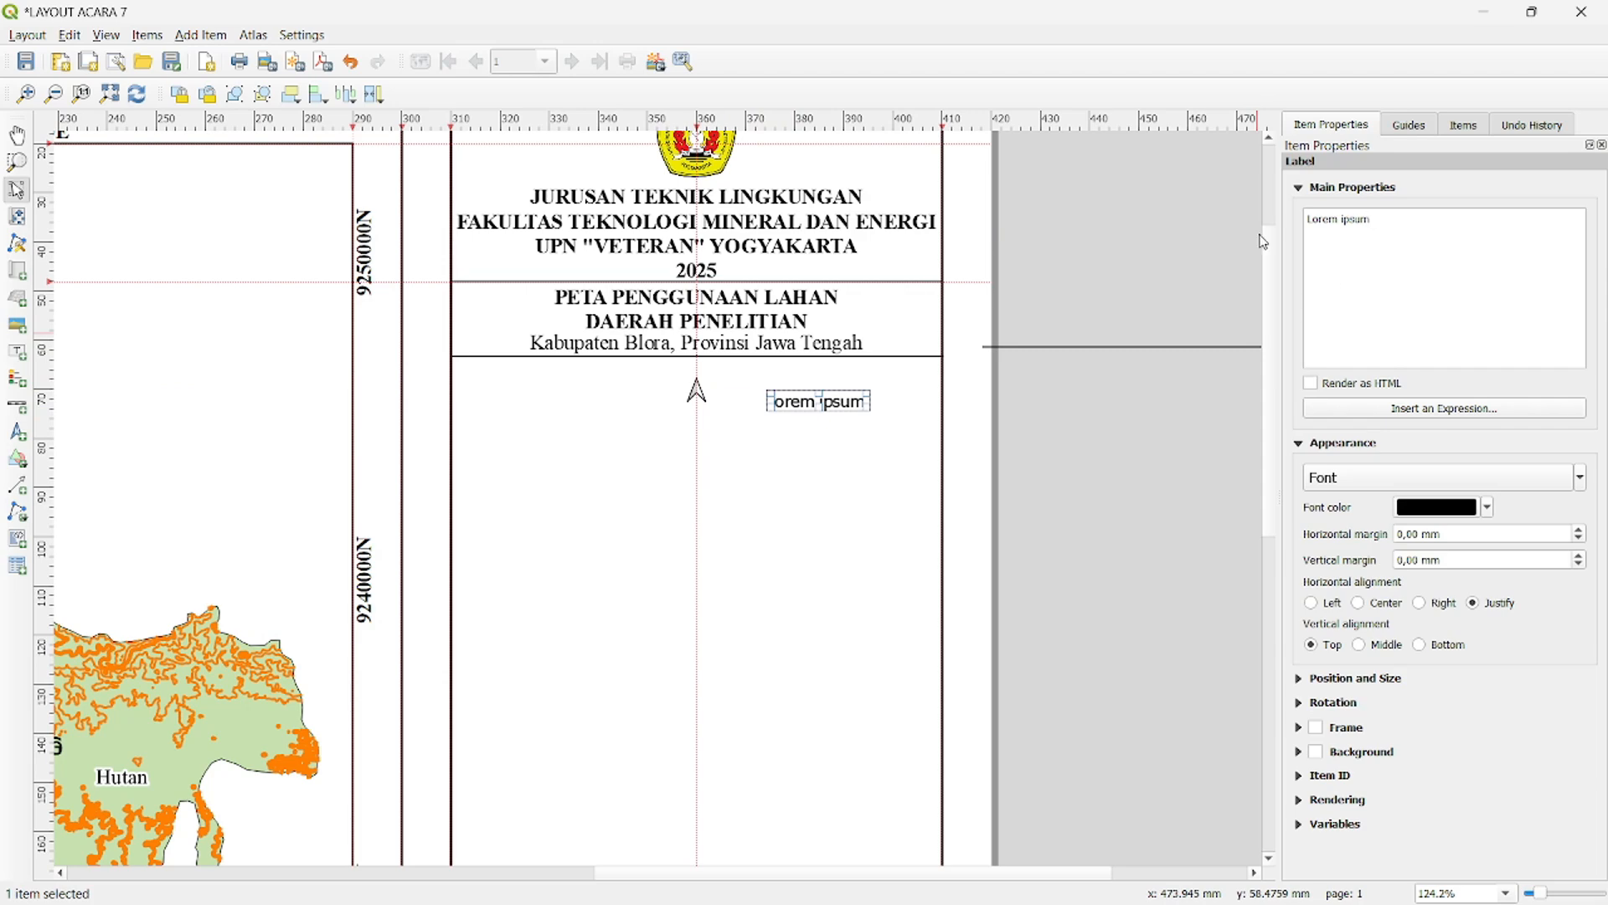
pyautogui.press('BackSpace')
pyautogui.press('BackSpace')
pyautogui.press('BackSpace')
pyautogui.press('BackSpace')
pyautogui.press('BackSpace')
pyautogui.press('BackSpace')
pyautogui.press('BackSpace')
pyautogui.press('BackSpace')
pyautogui.press('BackSpace')
pyautogui.press('BackSpace')
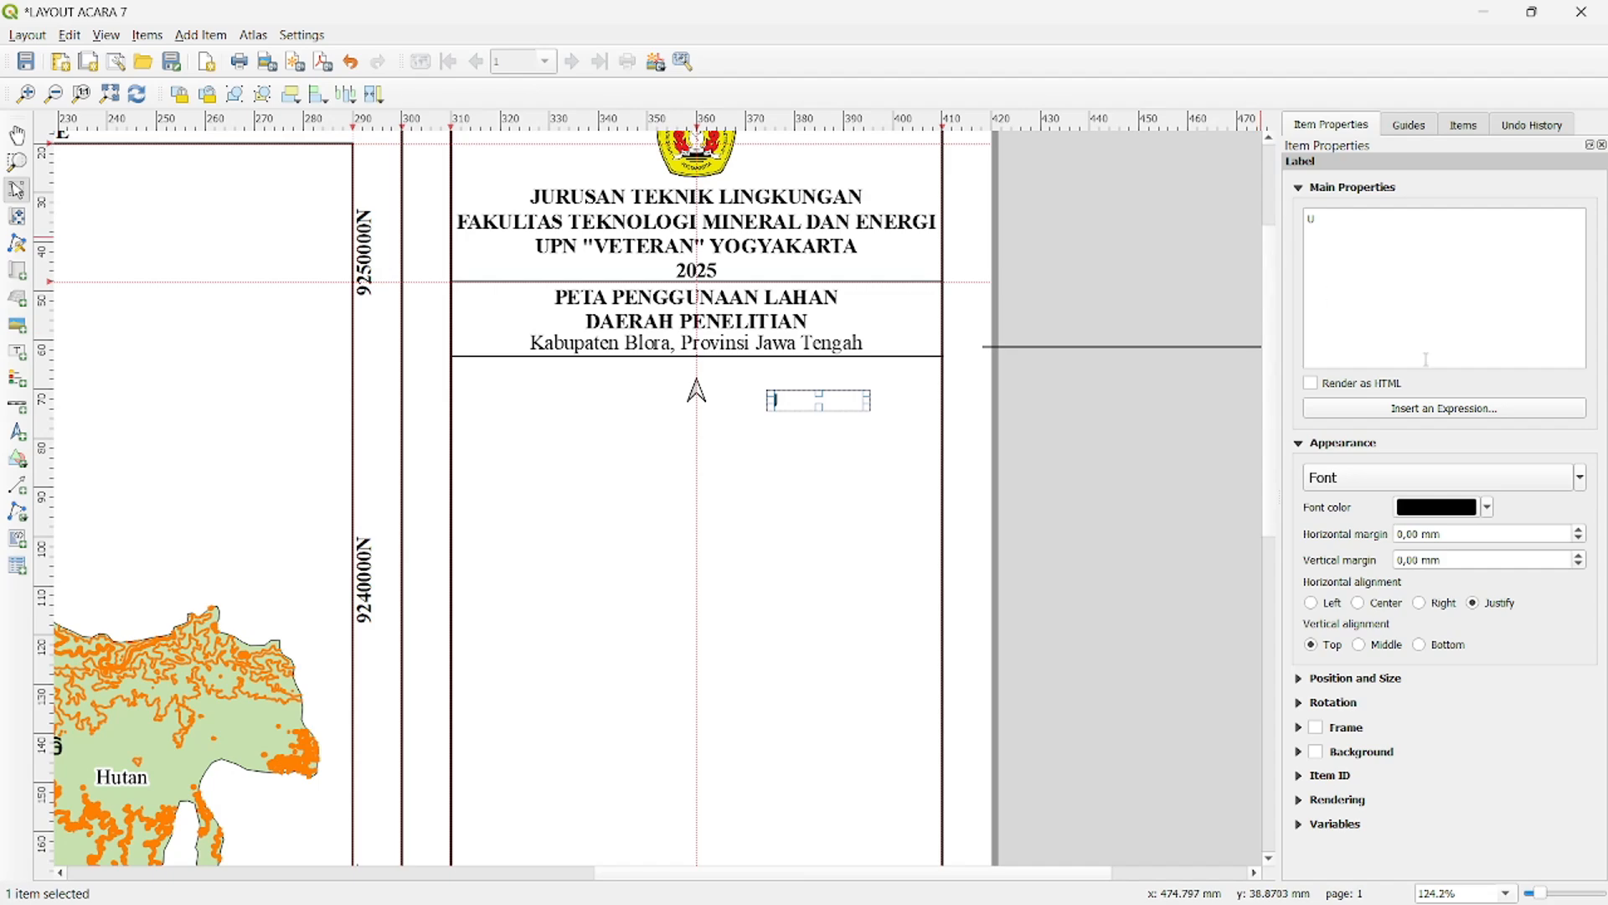
# - Format the "U" label in Times New Roman, Bold, size 7
pyautogui.click(1407, 490)
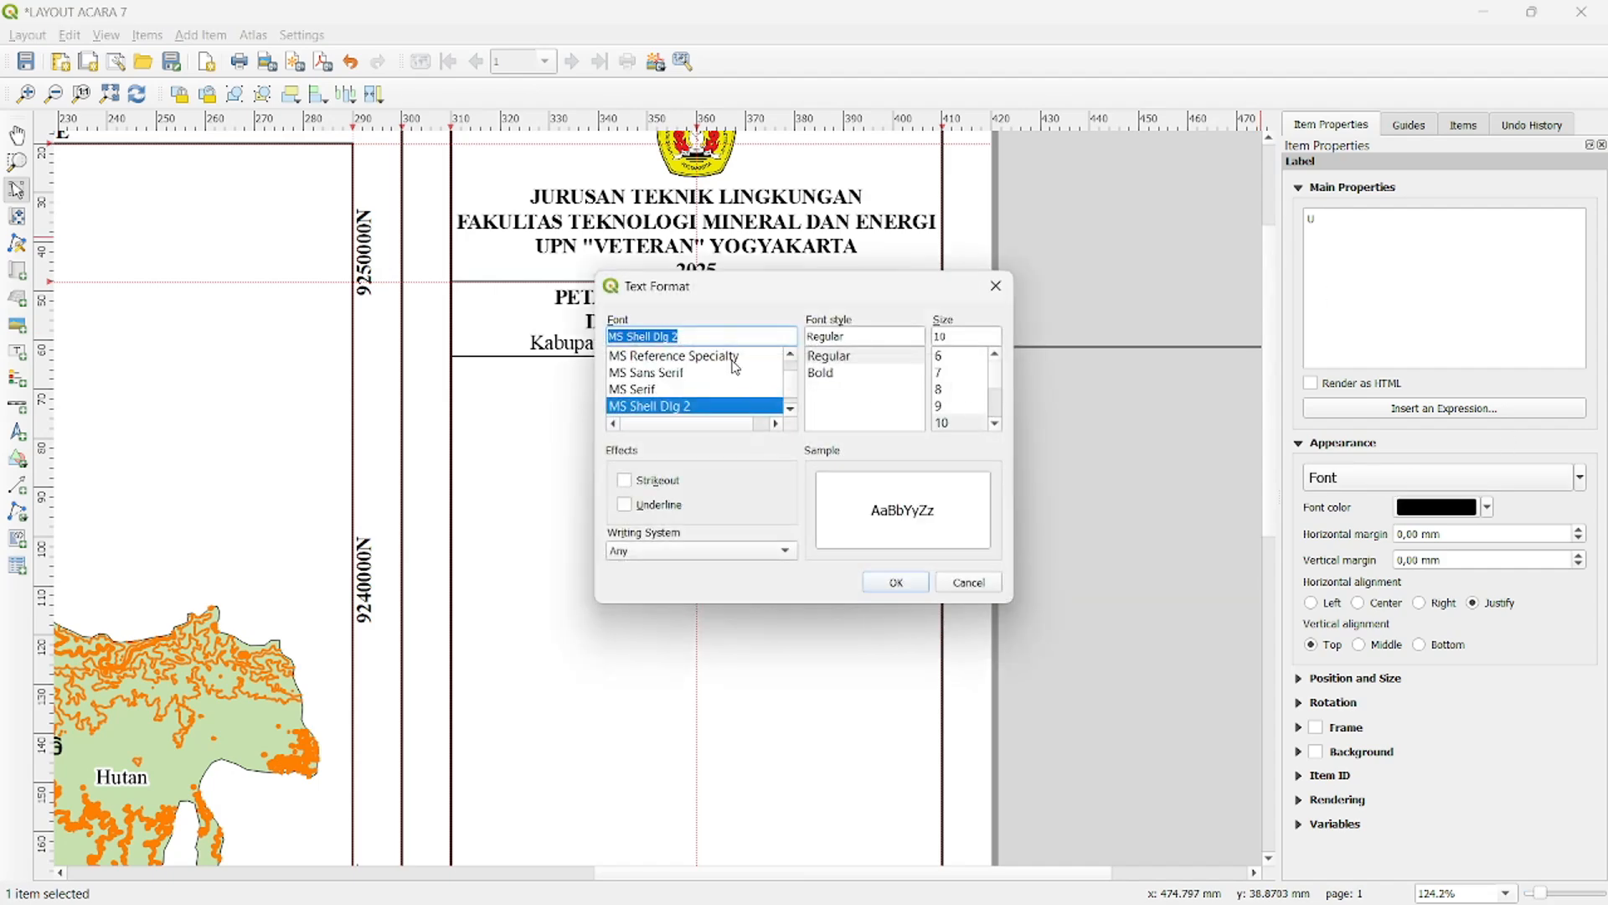
pyautogui.write('ti')
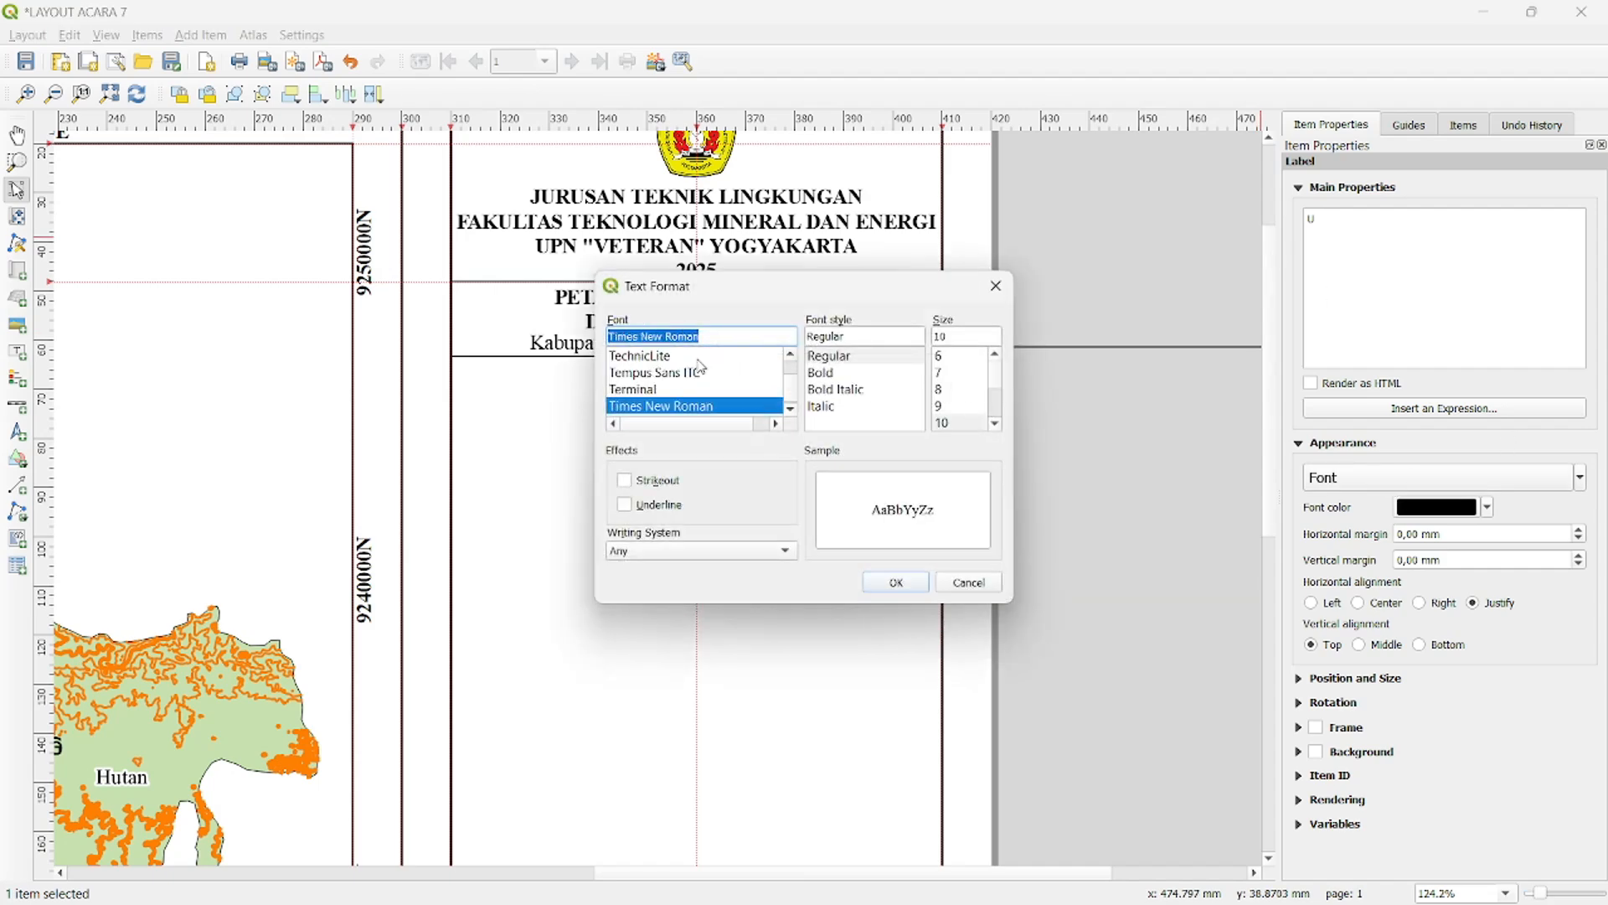
pyautogui.click(824, 377)
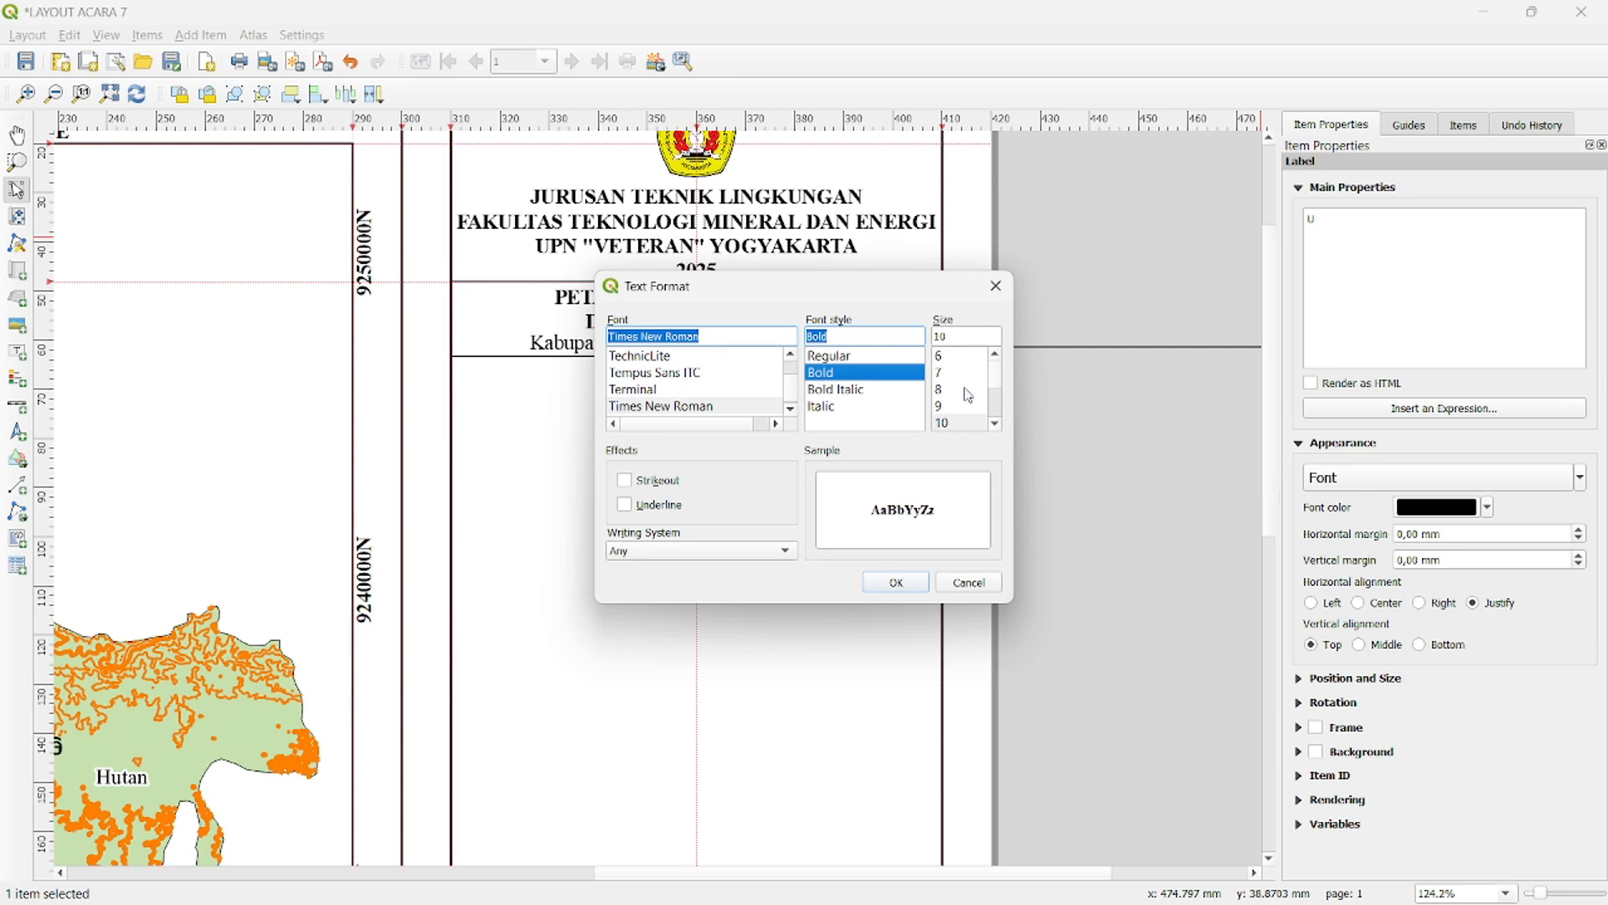
pyautogui.click(943, 373)
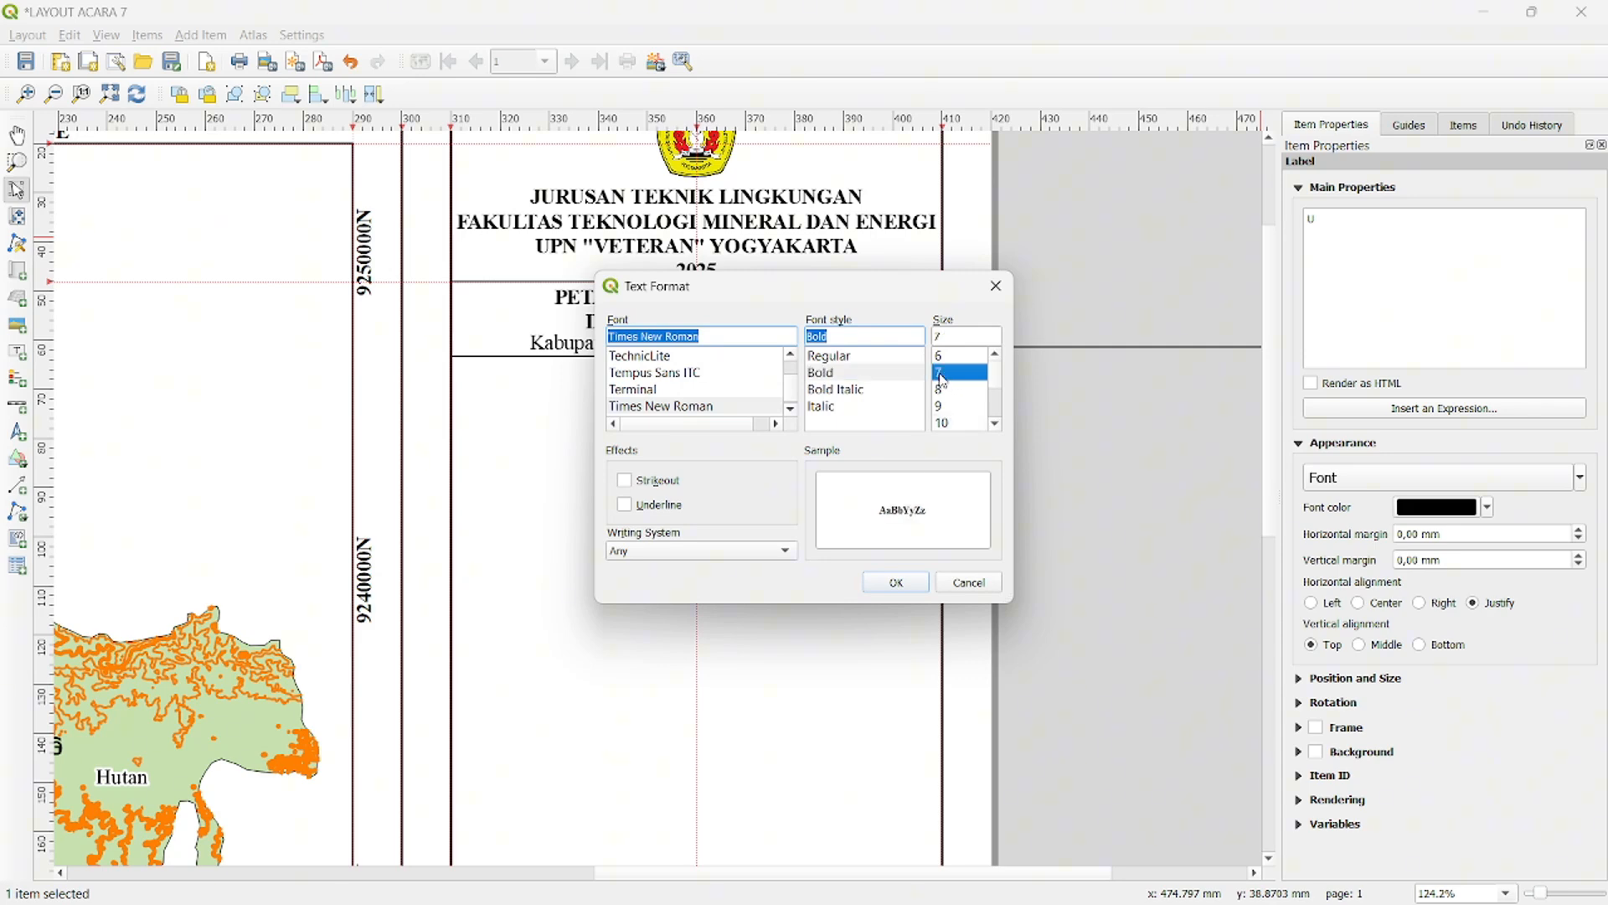
pyautogui.click(896, 581)
# - Shrink the "U" label around its letter and place it centred directly above the north arrow
pyautogui.click(1013, 430)
pyautogui.click(775, 400)
pyautogui.moveTo(869, 401); pyautogui.dragTo(779, 401)
pyautogui.click(1323, 477)
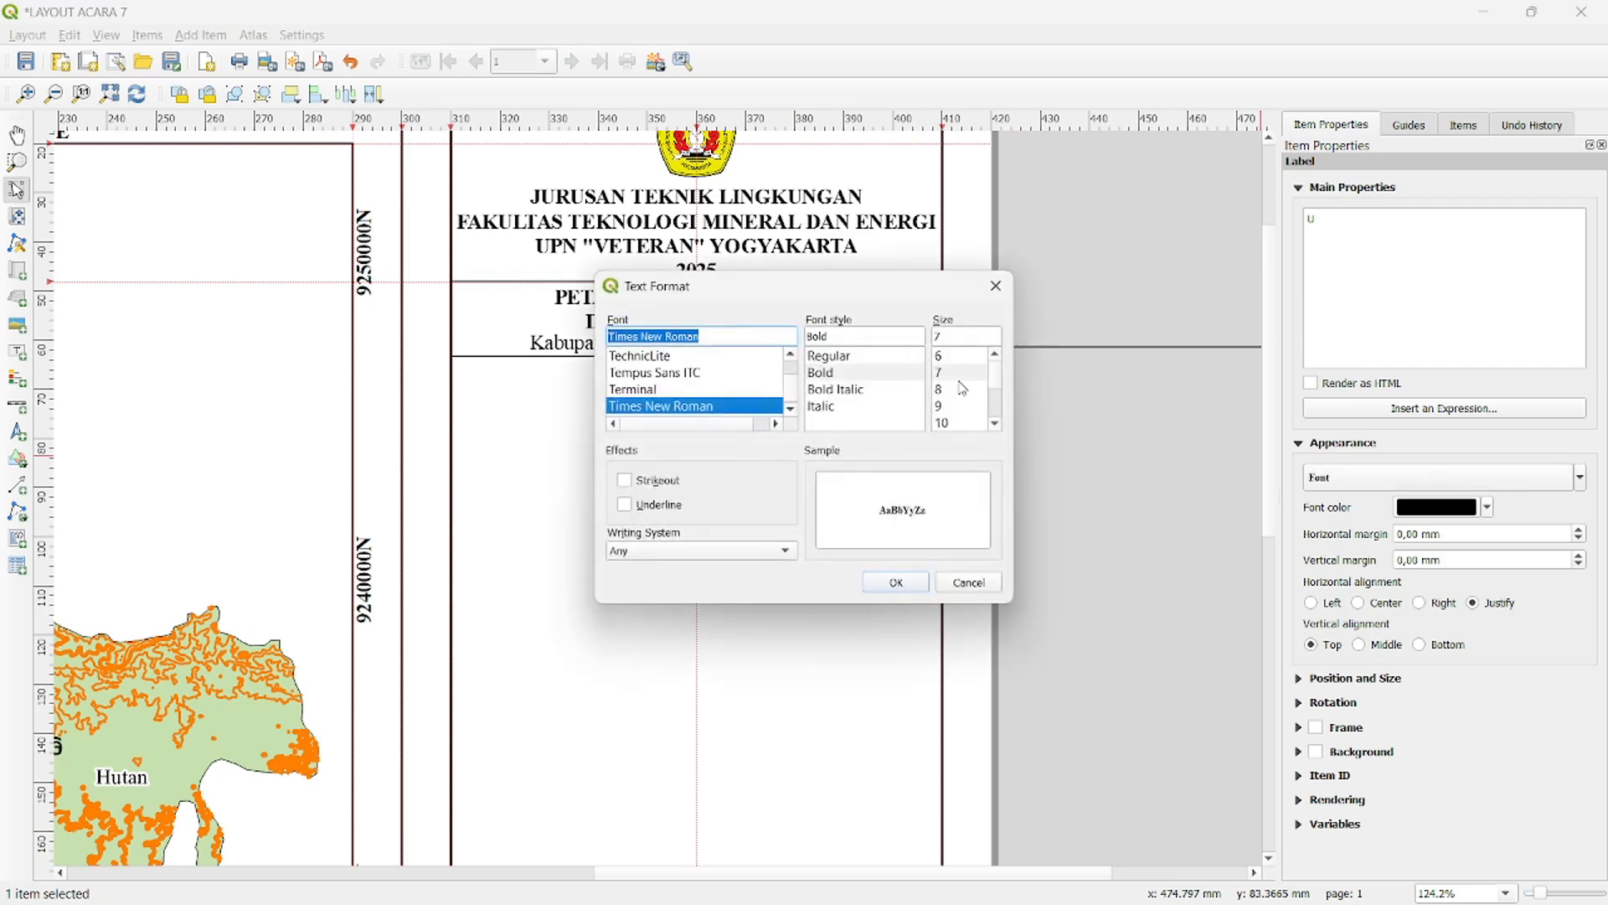
pyautogui.click(896, 580)
pyautogui.click(800, 402)
pyautogui.click(776, 400)
pyautogui.scroll(2, 778, 400)
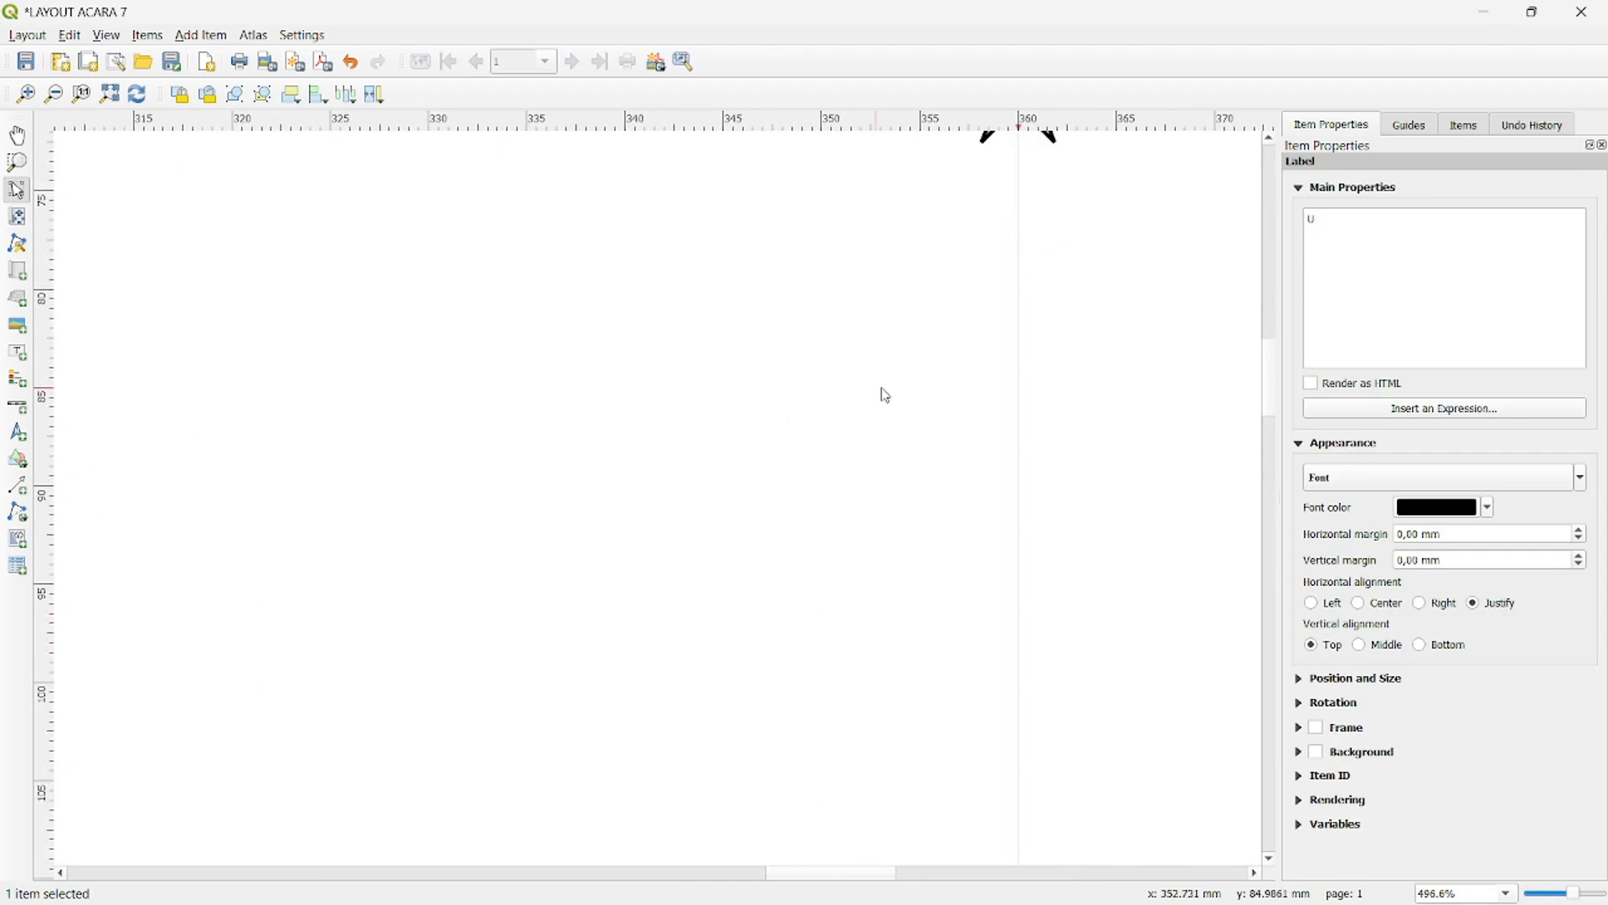
pyautogui.moveTo(1037, 393); pyautogui.dragTo(680, 266)
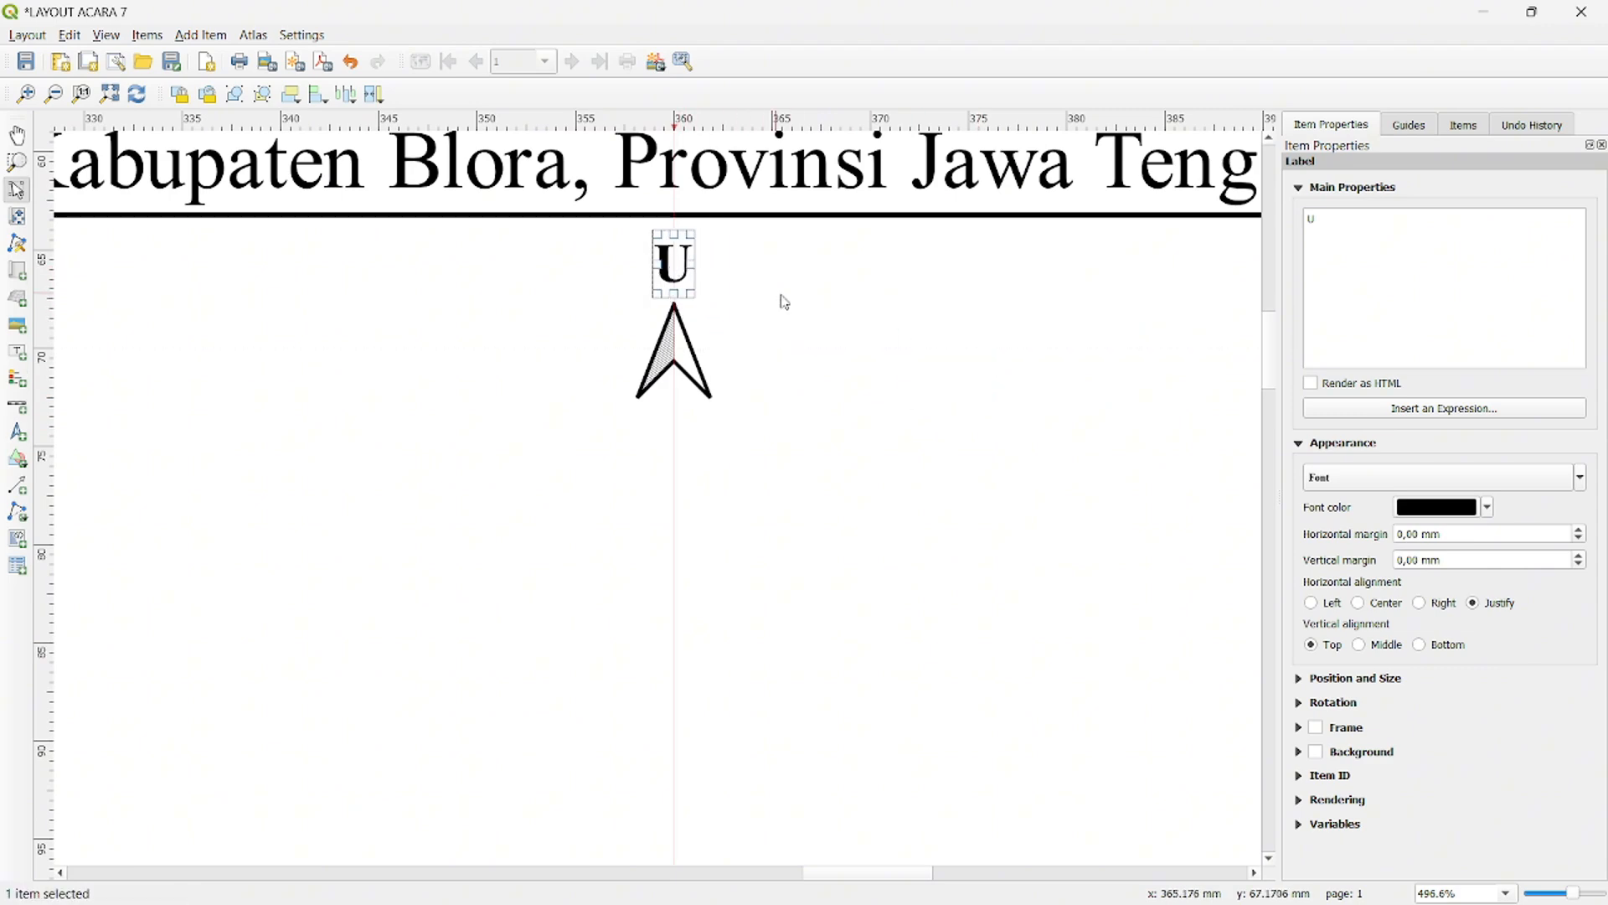
pyautogui.click(843, 334)
pyautogui.scroll(1, 846, 335)
pyautogui.scroll(-1, 846, 336)
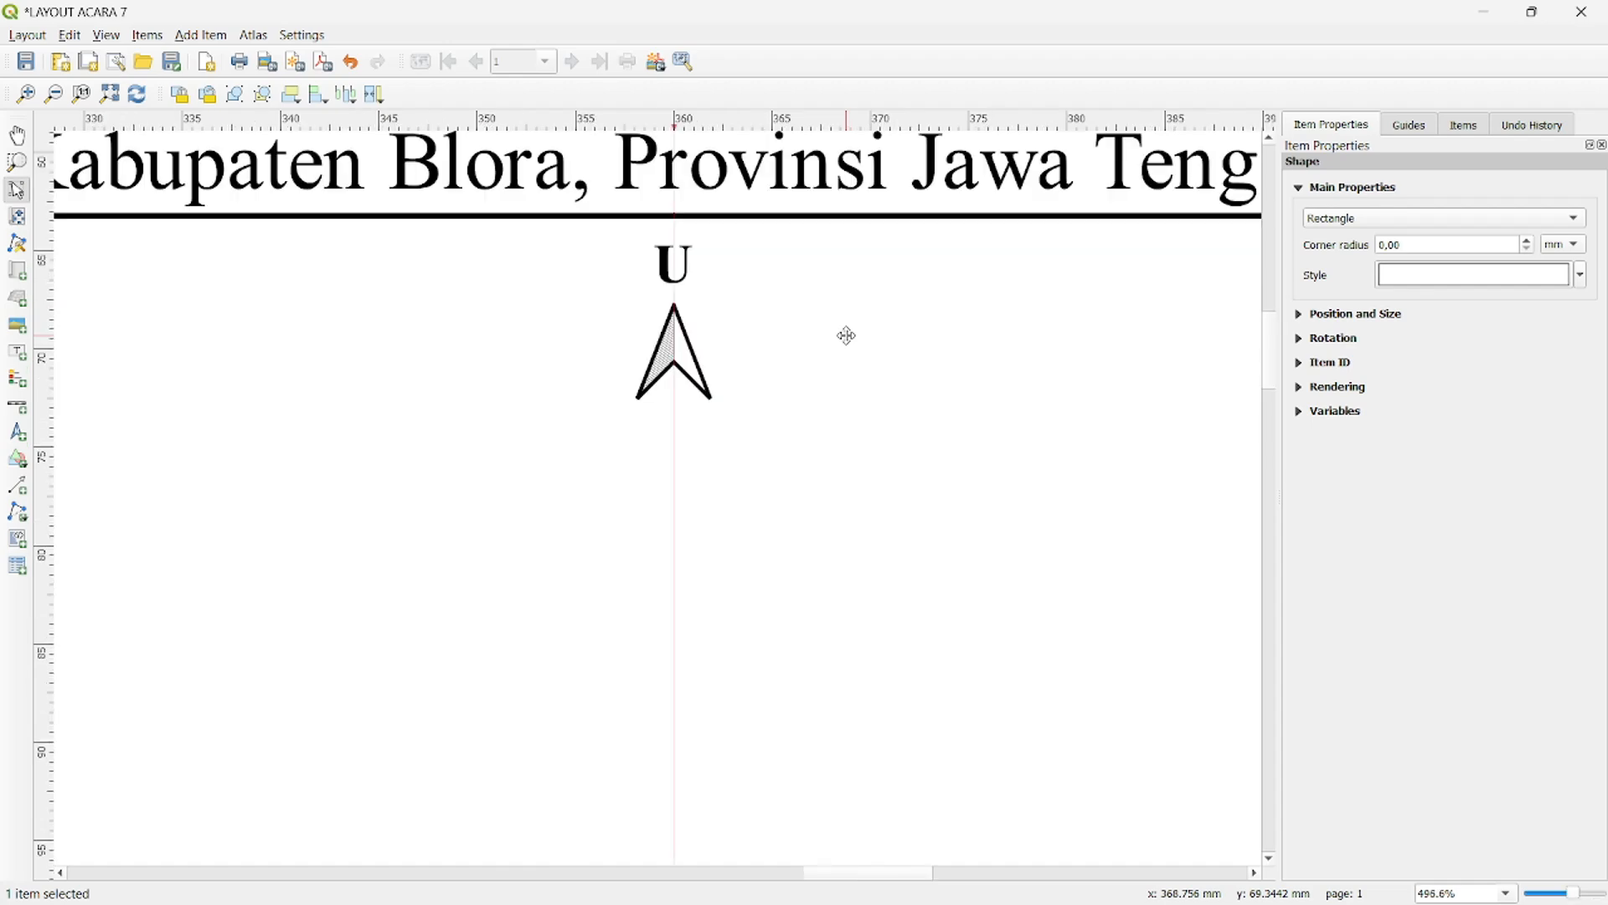
# - Add a label below the north arrow with the text "SKALA 1 : 150.000"
pyautogui.scroll(-1, 846, 335)
pyautogui.scroll(-1, 888, 327)
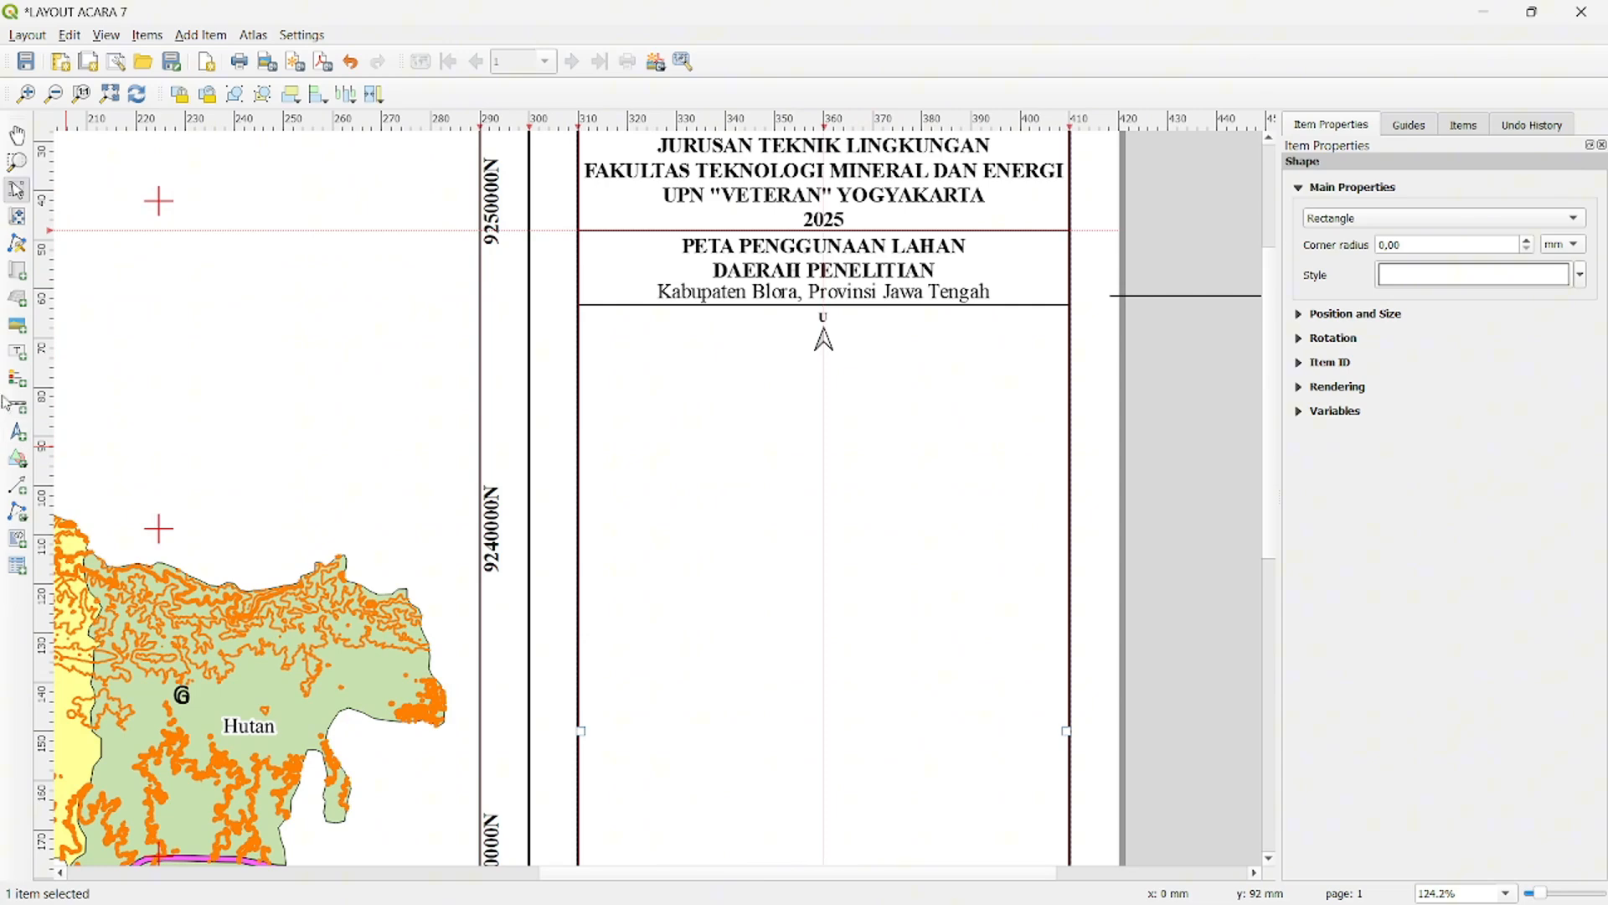
pyautogui.click(28, 359)
pyautogui.moveTo(728, 370); pyautogui.dragTo(912, 393)
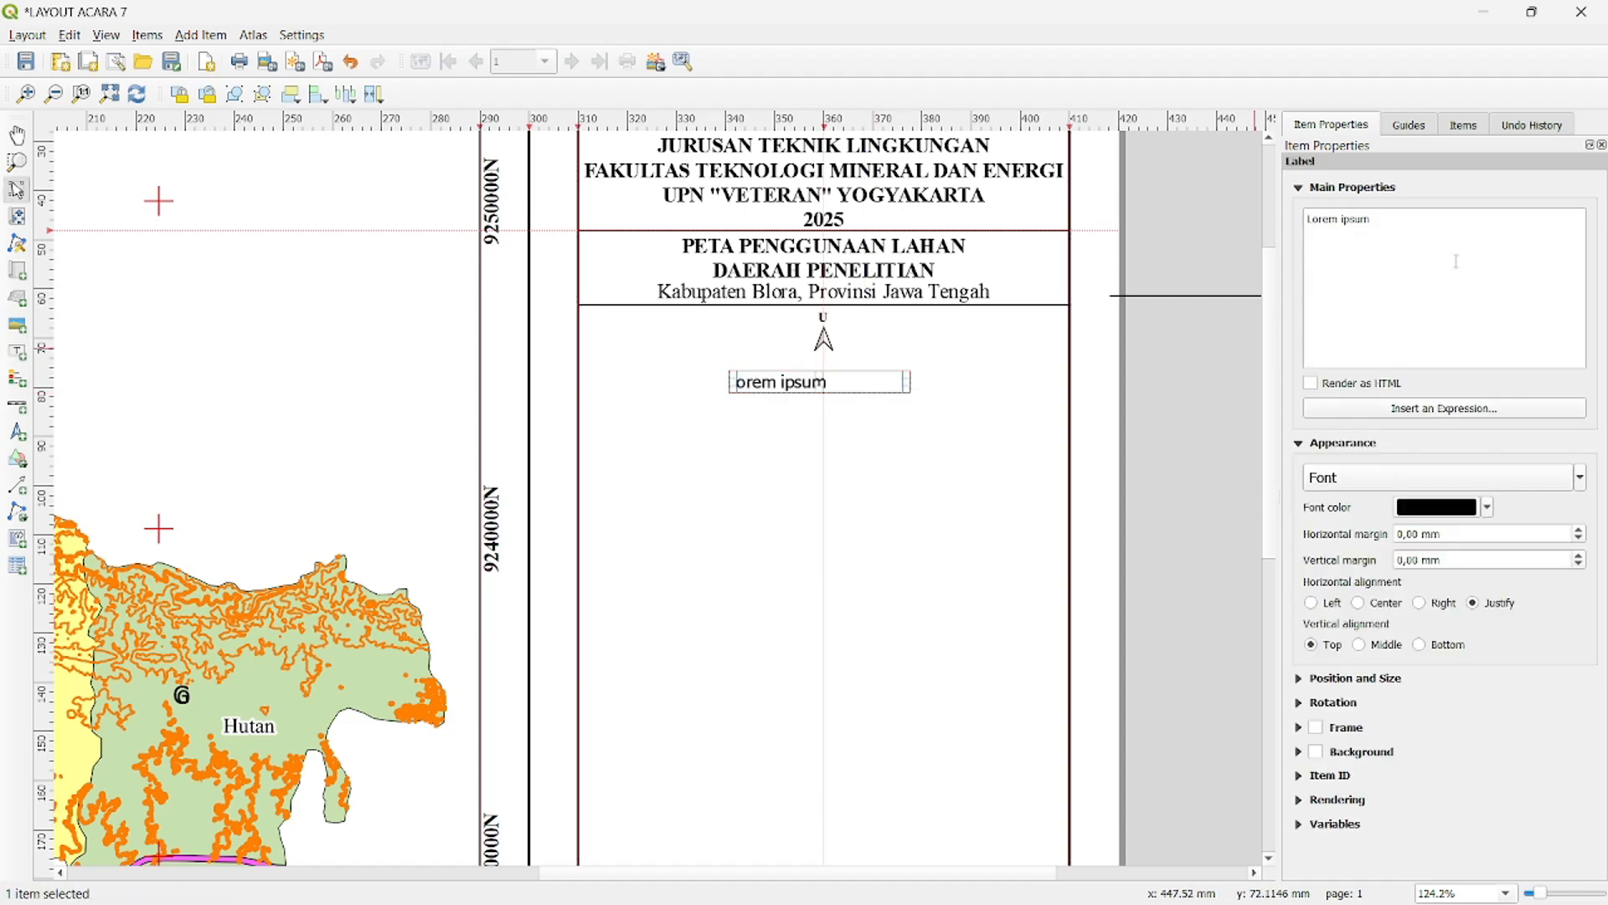
pyautogui.hotkey('ctrl', 'a')
pyautogui.press('BackSpace')
pyautogui.write('SK')
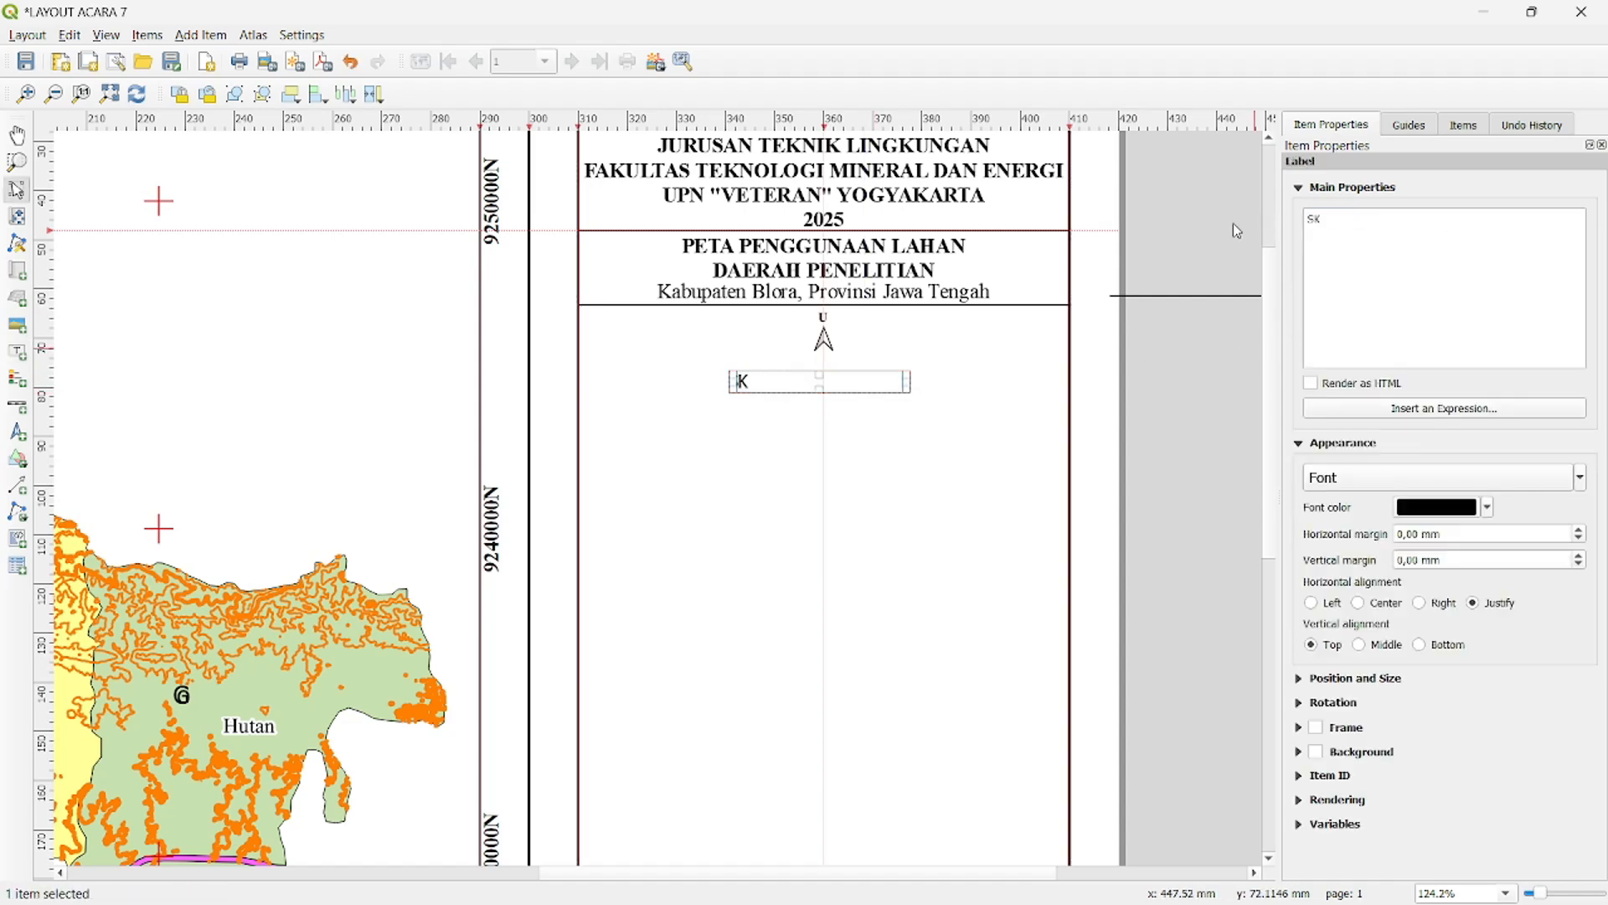
pyautogui.write('ALA 1:')
pyautogui.write(': 1500')
pyautogui.press('BackSpace')
pyautogui.write('.000')
# - Set the scale label's font to Times New Roman and increase its size
pyautogui.click(1488, 471)
pyautogui.write('ti')
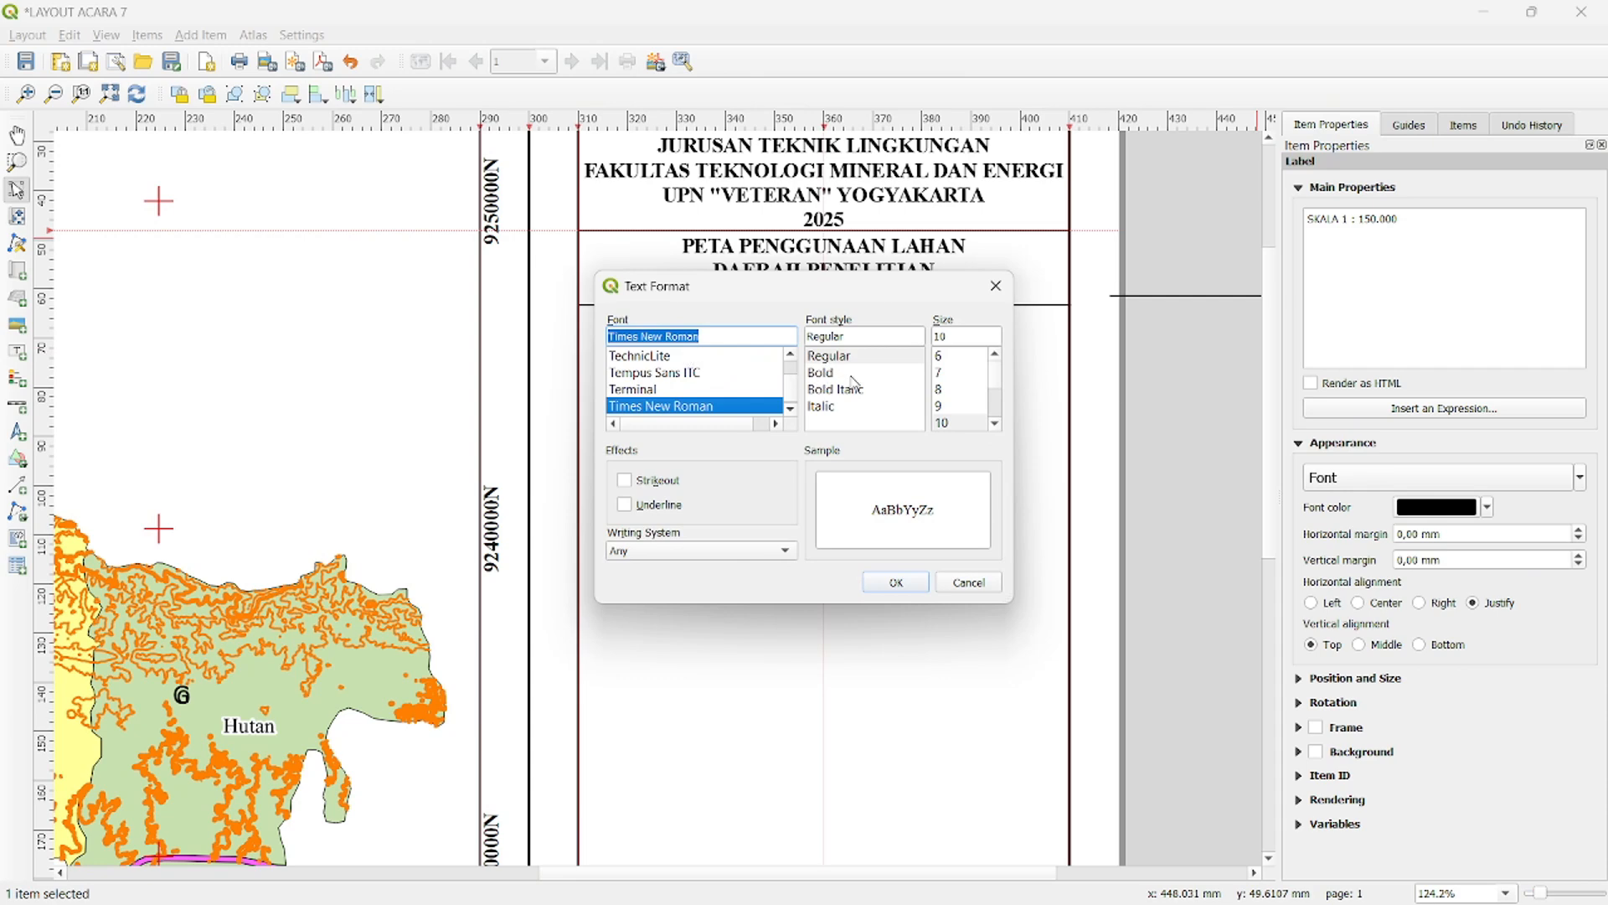
pyautogui.scroll(-2, 951, 434)
pyautogui.click(951, 408)
pyautogui.click(896, 582)
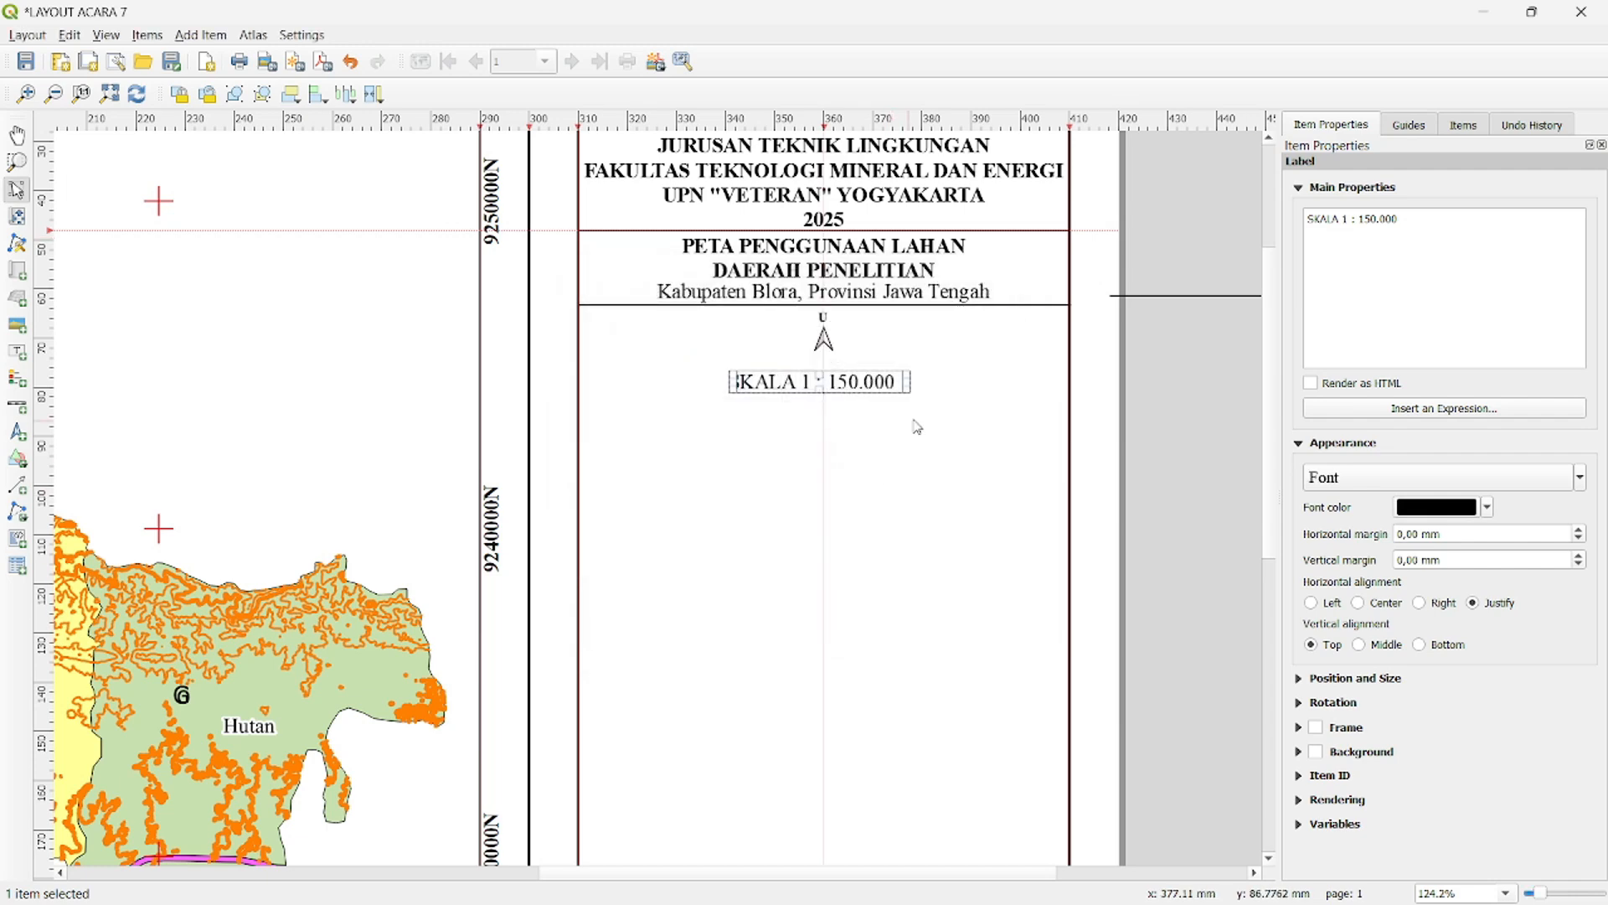
# - Adjust the scale label's box and place it centred directly below the north arrow
pyautogui.click(1163, 388)
pyautogui.click(856, 382)
pyautogui.moveTo(905, 383); pyautogui.dragTo(863, 365)
pyautogui.click(1041, 392)
pyautogui.click(851, 382)
pyautogui.click(1038, 390)
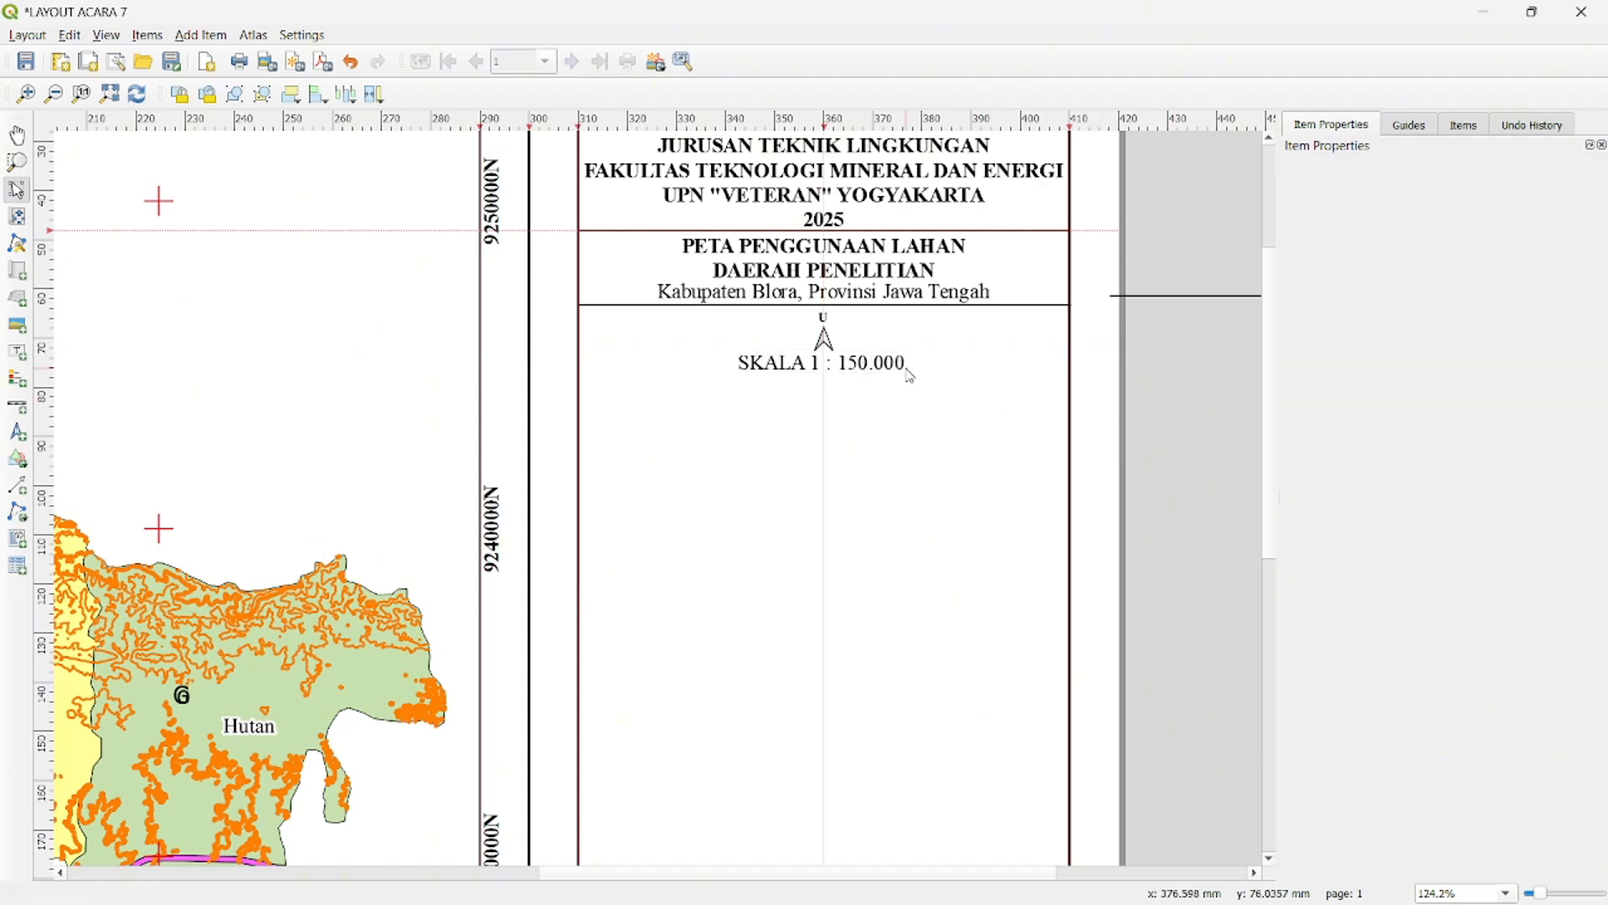
# - Add a scale bar for Map 1 below the scale label and set its unit label to "Km"
pyautogui.click(18, 407)
pyautogui.moveTo(625, 386); pyautogui.dragTo(1026, 435)
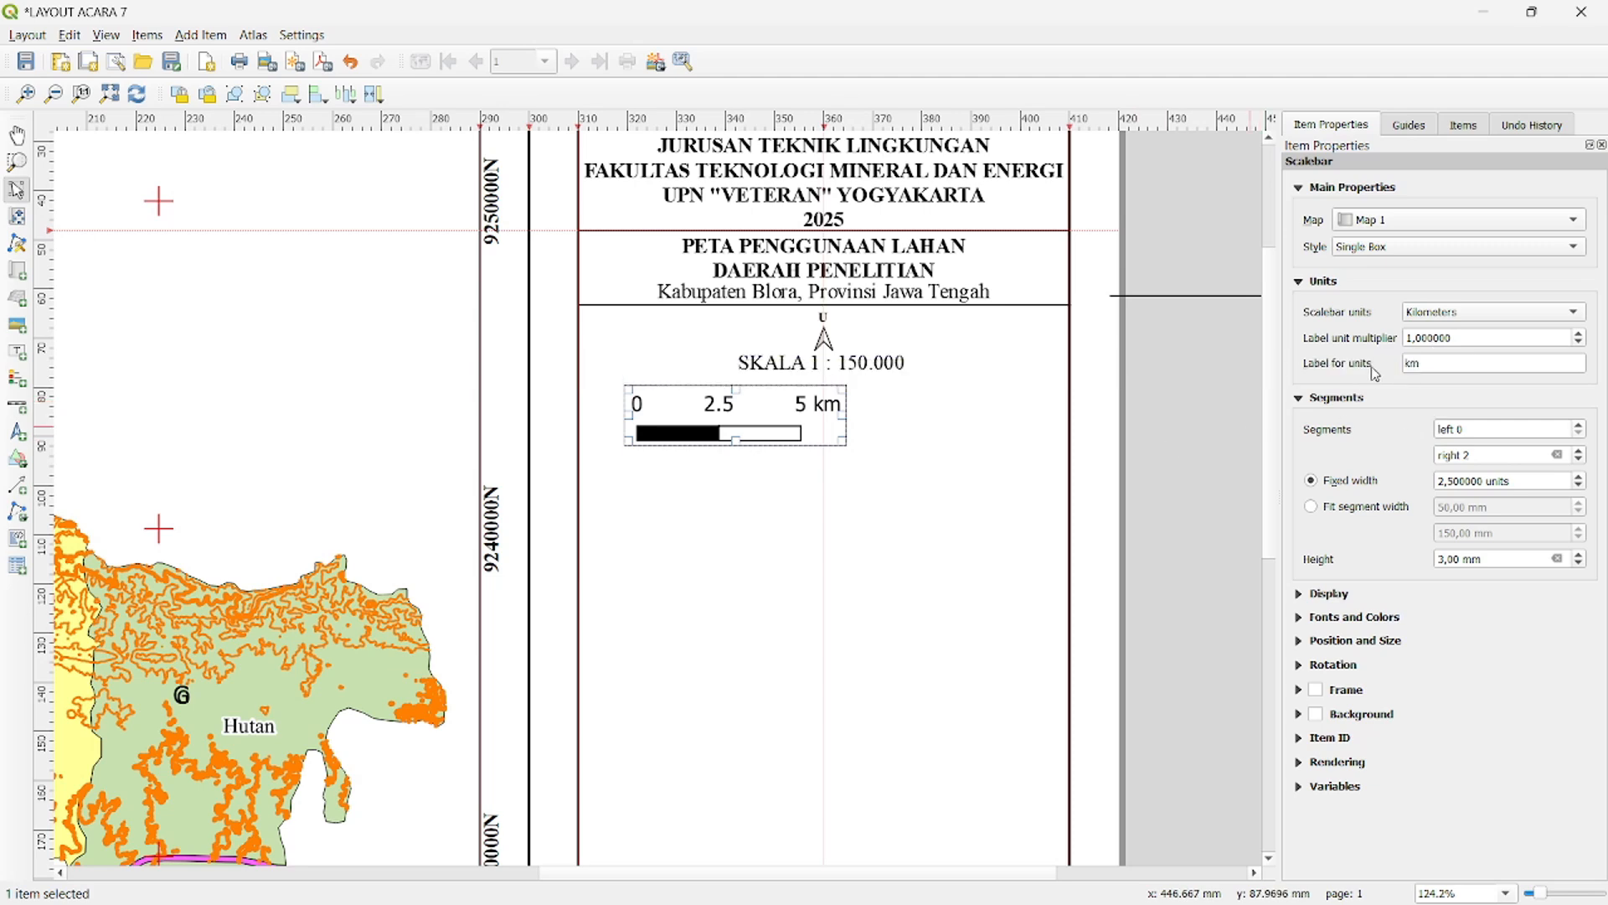
pyautogui.press('Delete')
pyautogui.write('K')
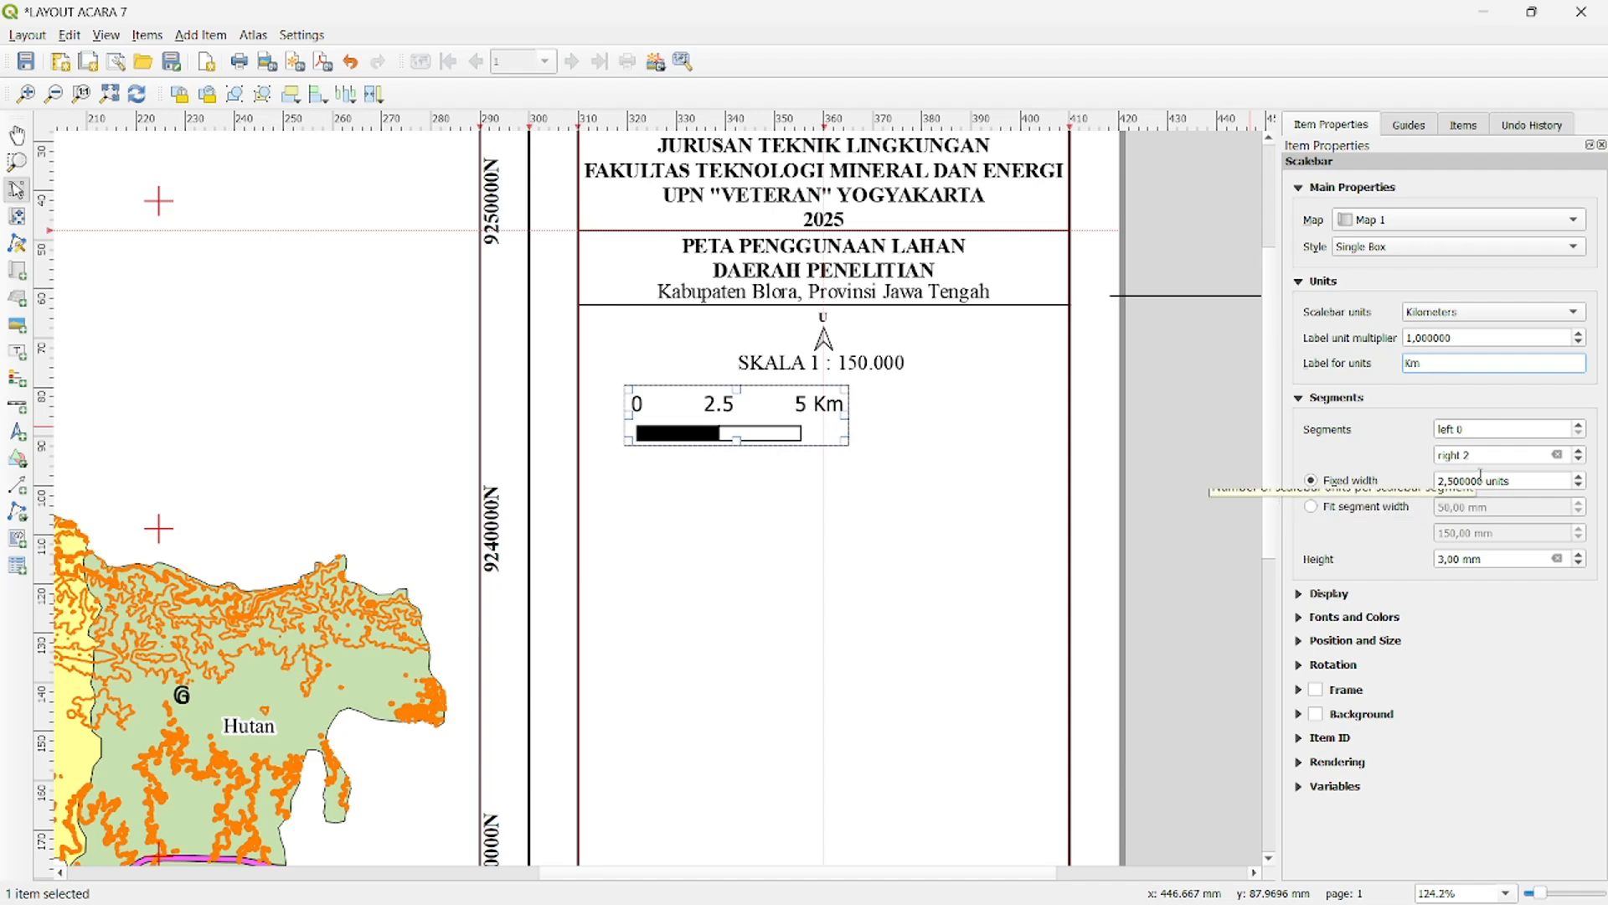
# - Give the scale bar 6 right segments with a fixed width of 1.5 units each
pyautogui.click(1580, 453)
pyautogui.click(1579, 453)
pyautogui.click(1580, 453)
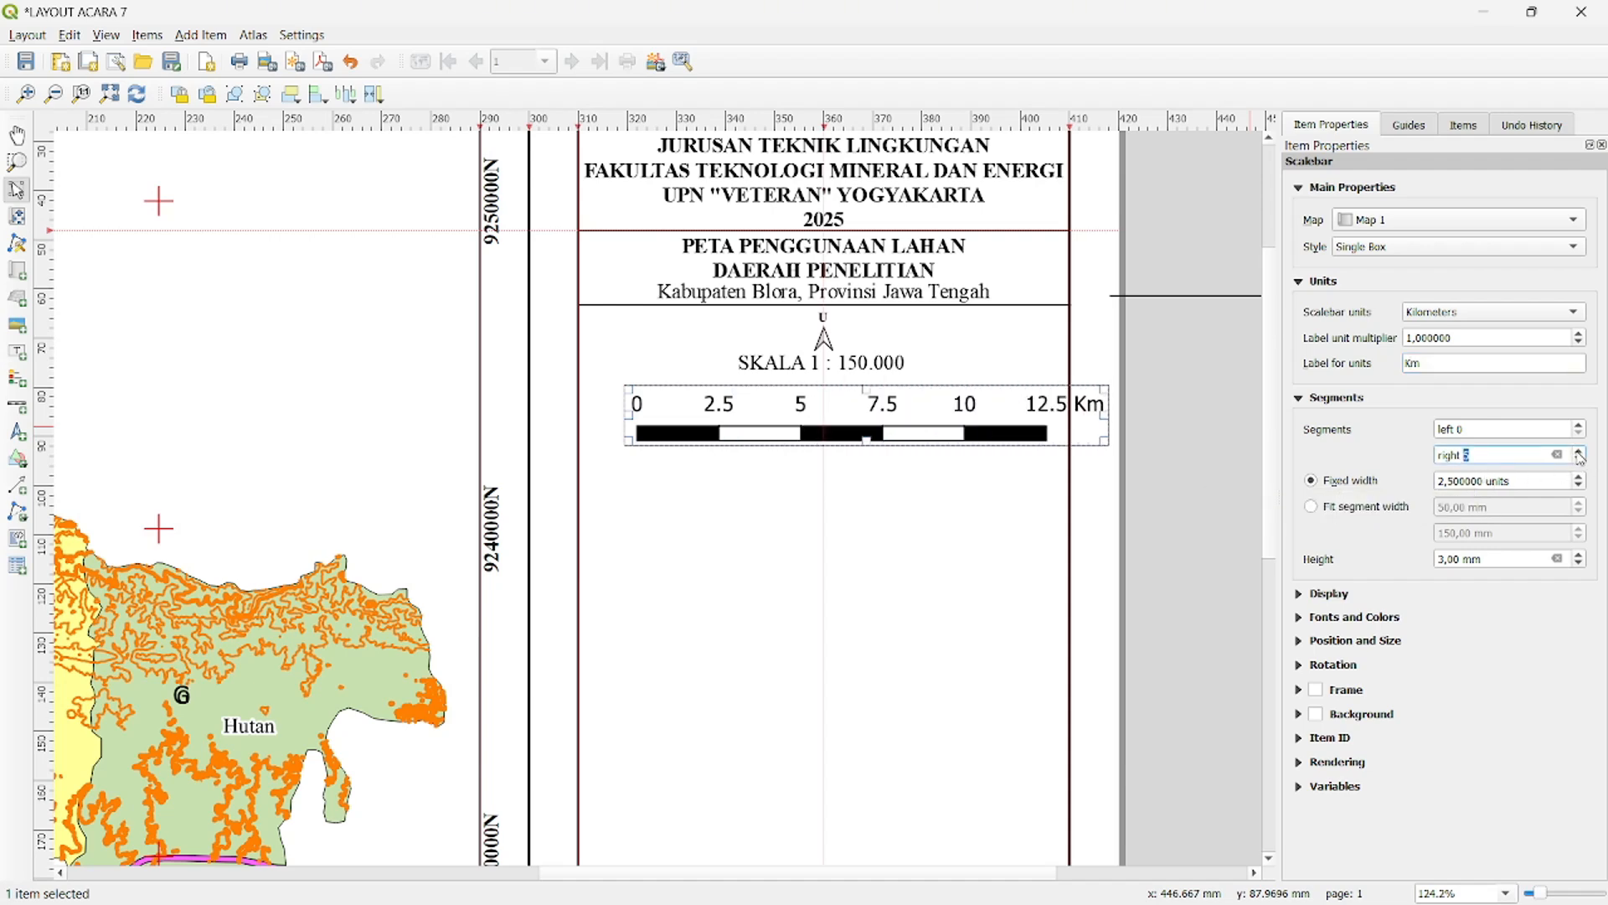
pyautogui.click(1580, 454)
pyautogui.click(1453, 482)
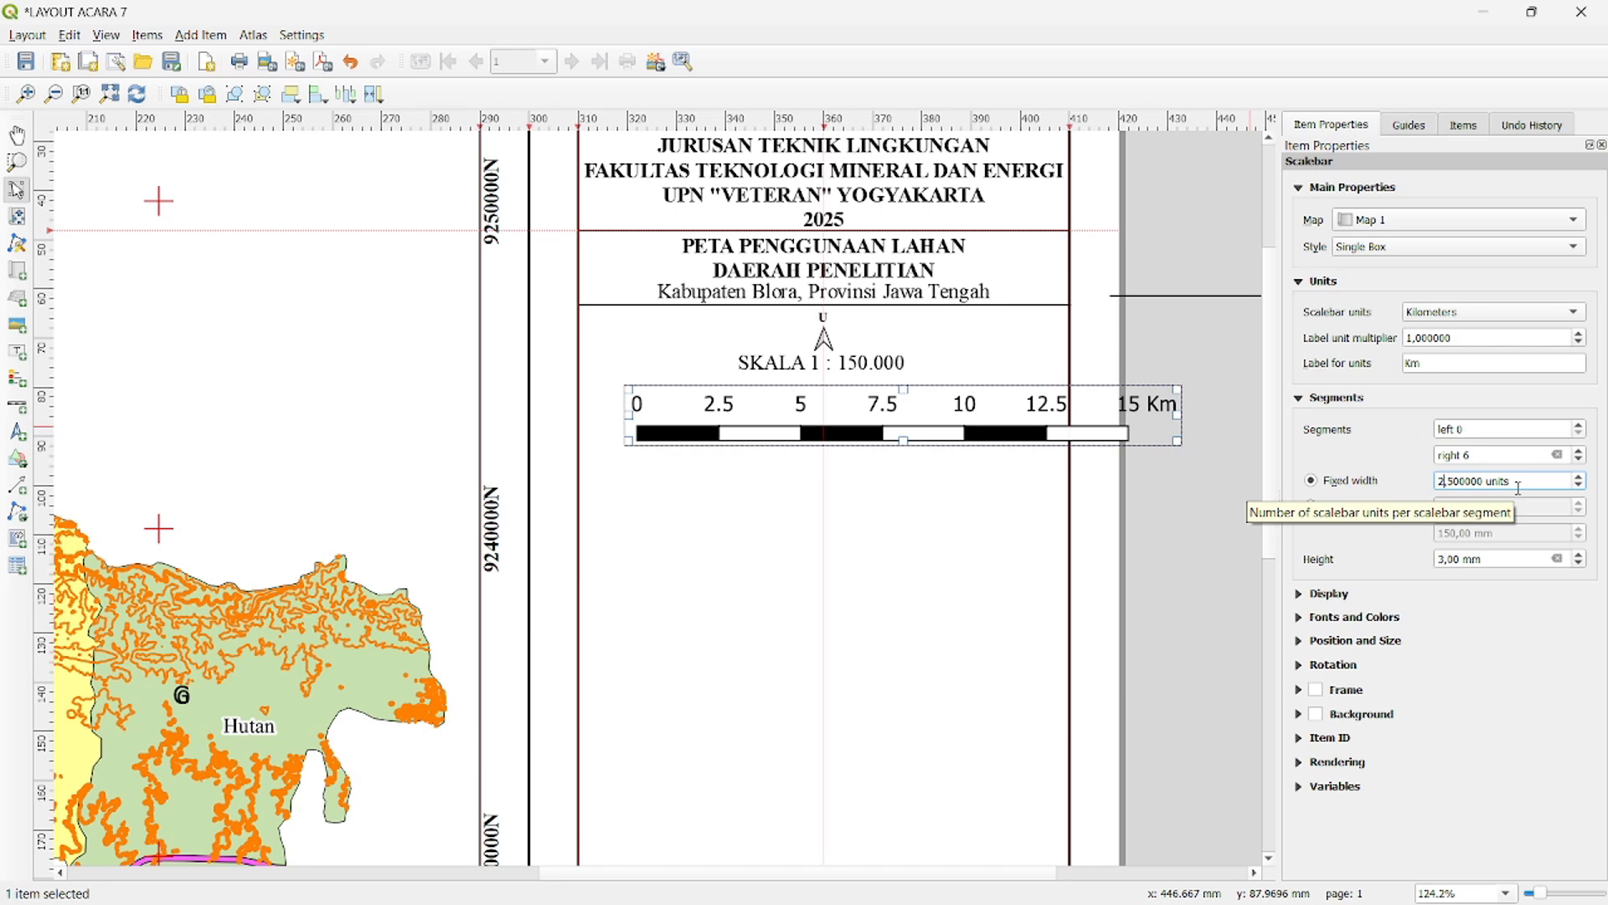
pyautogui.press('BackSpace')
pyautogui.write('1')
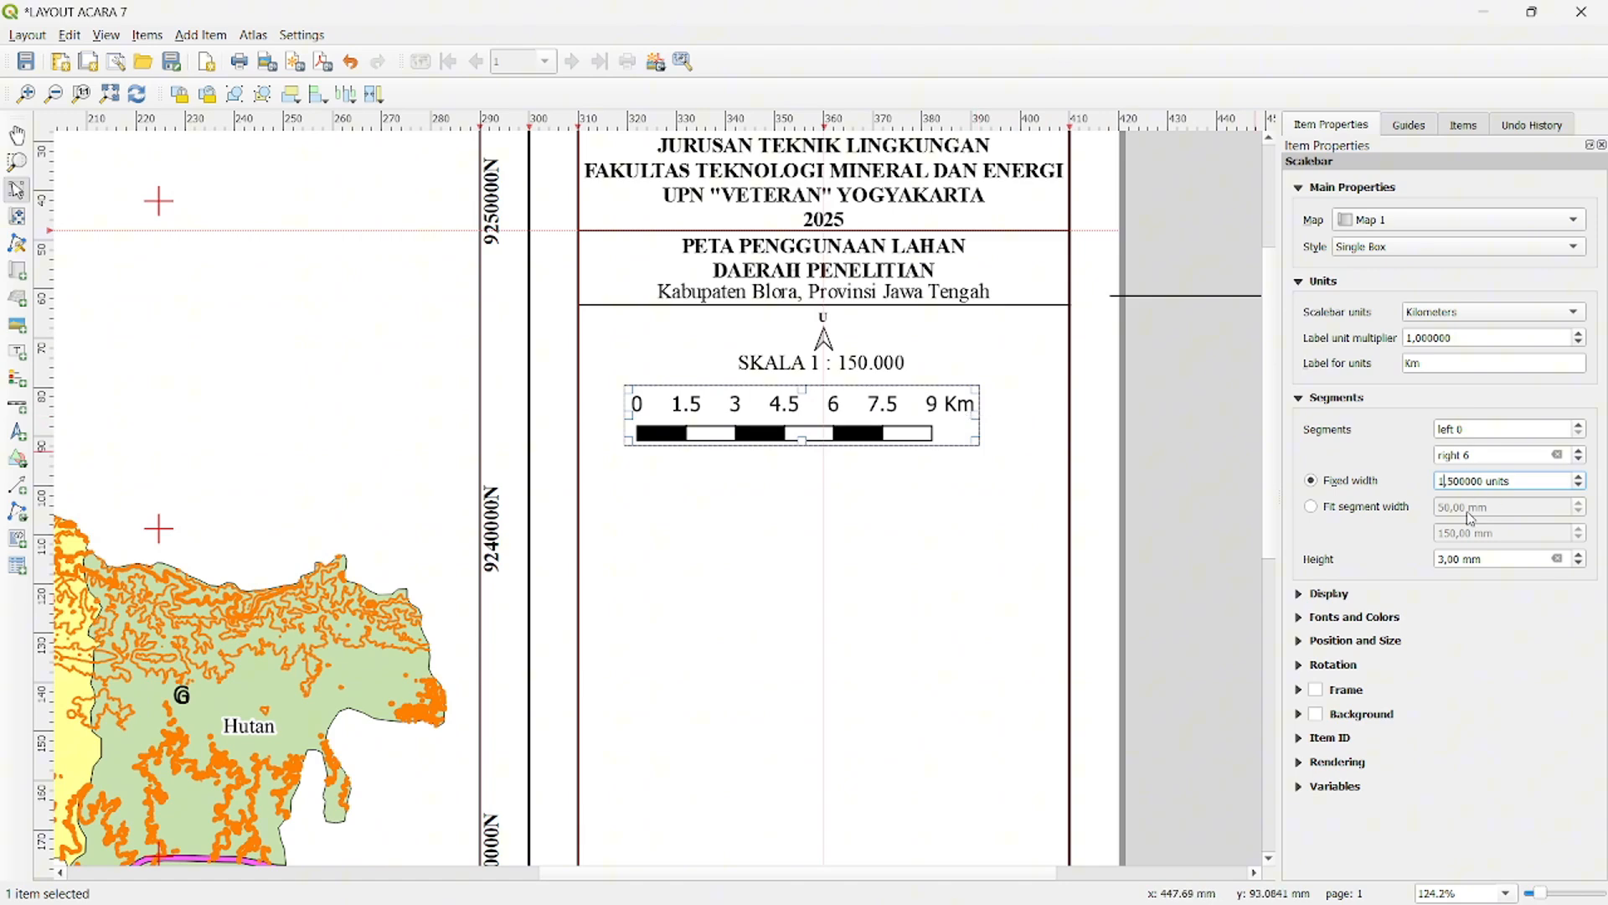
# - Set the scale bar's labels margin to 2 mm, keeping its box margin at 1 mm
pyautogui.click(1301, 596)
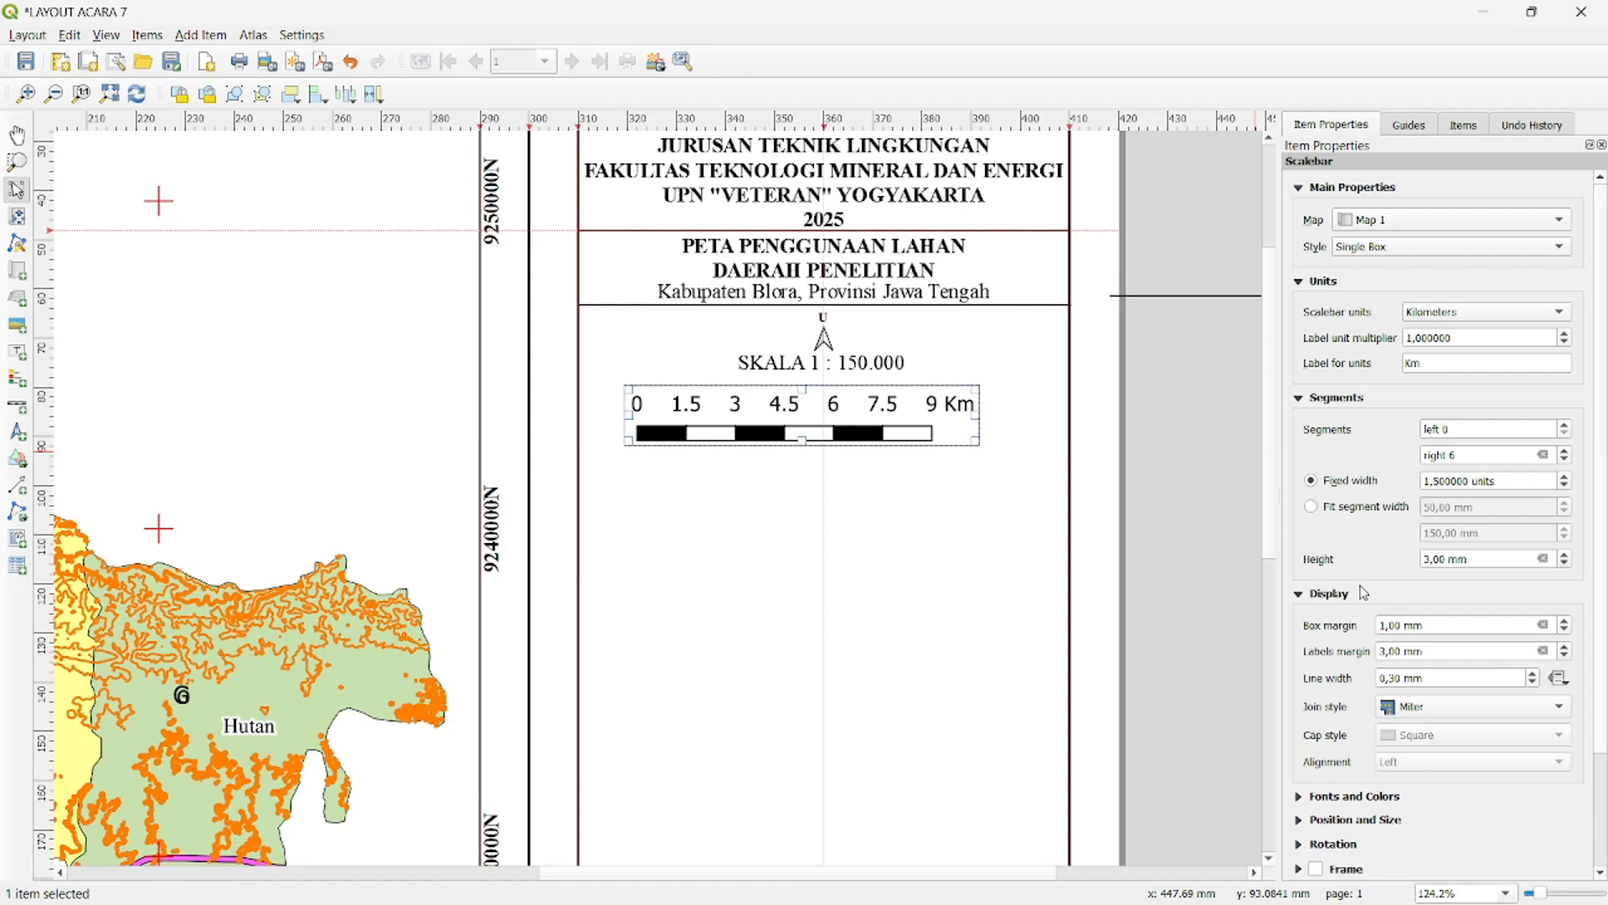
pyautogui.click(1566, 631)
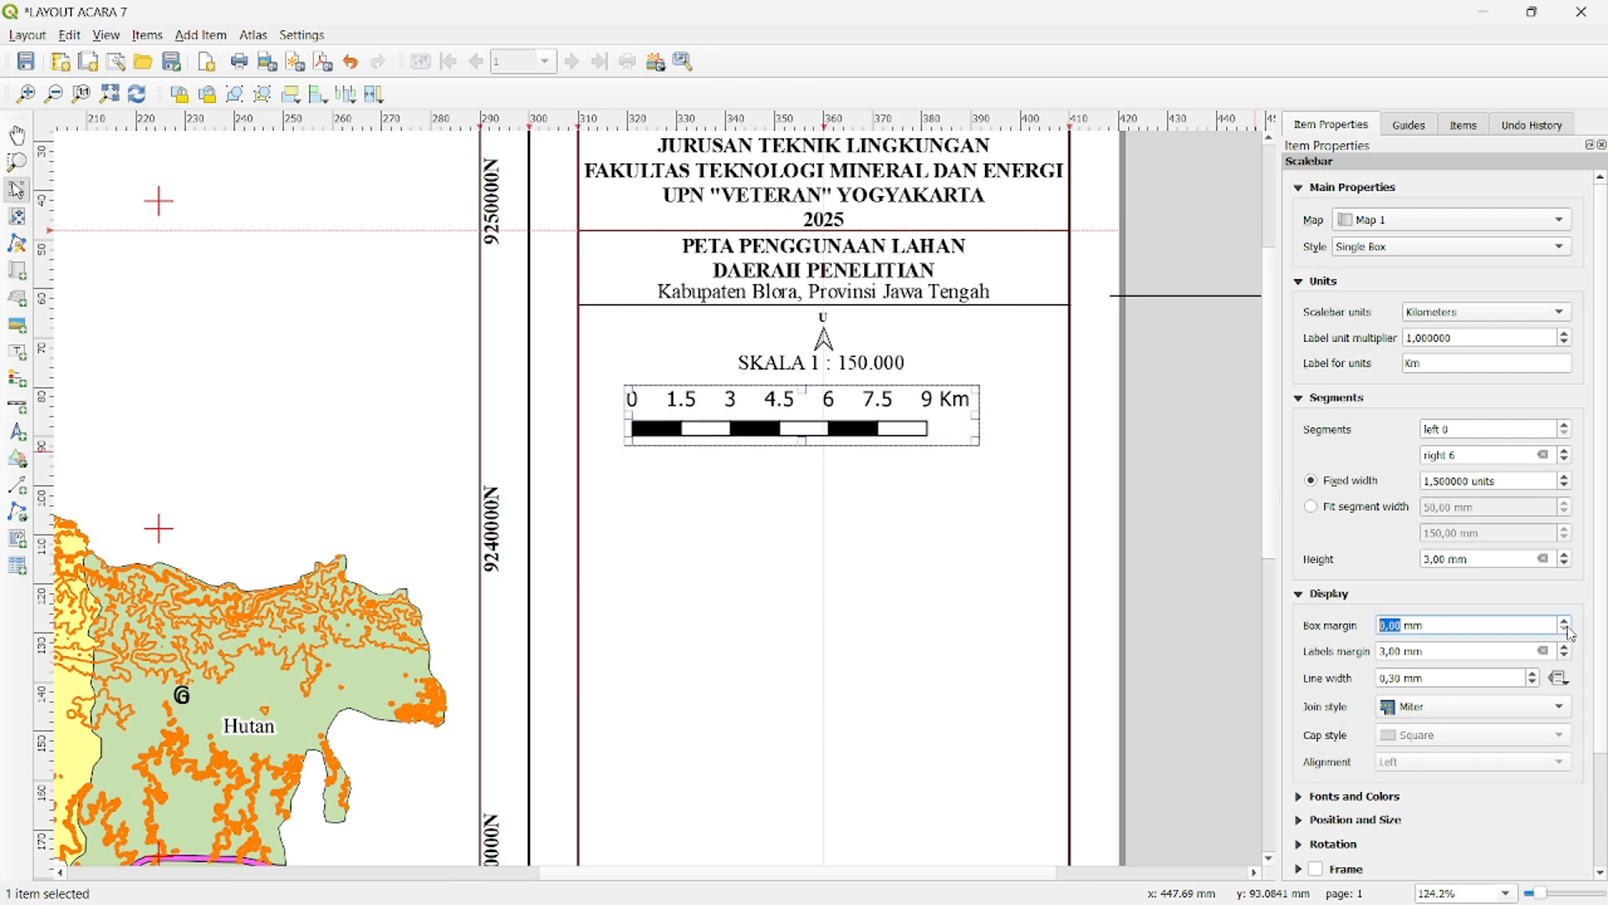
pyautogui.click(1565, 623)
pyautogui.click(1566, 658)
pyautogui.click(1566, 658)
pyautogui.click(1568, 651)
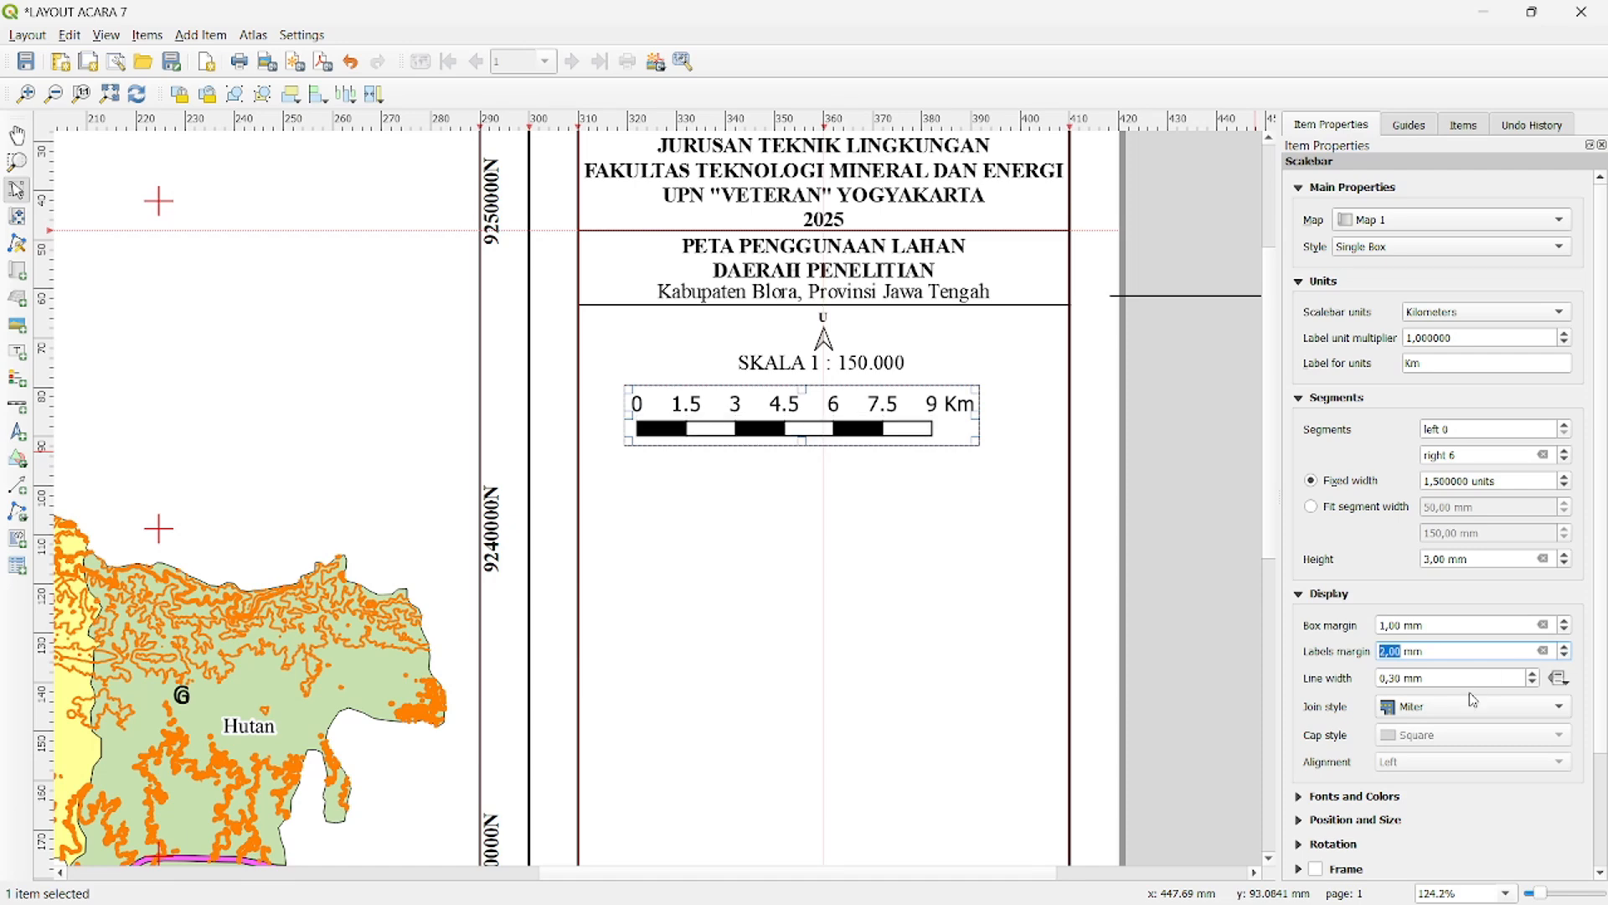
pyautogui.scroll(-3, 1334, 727)
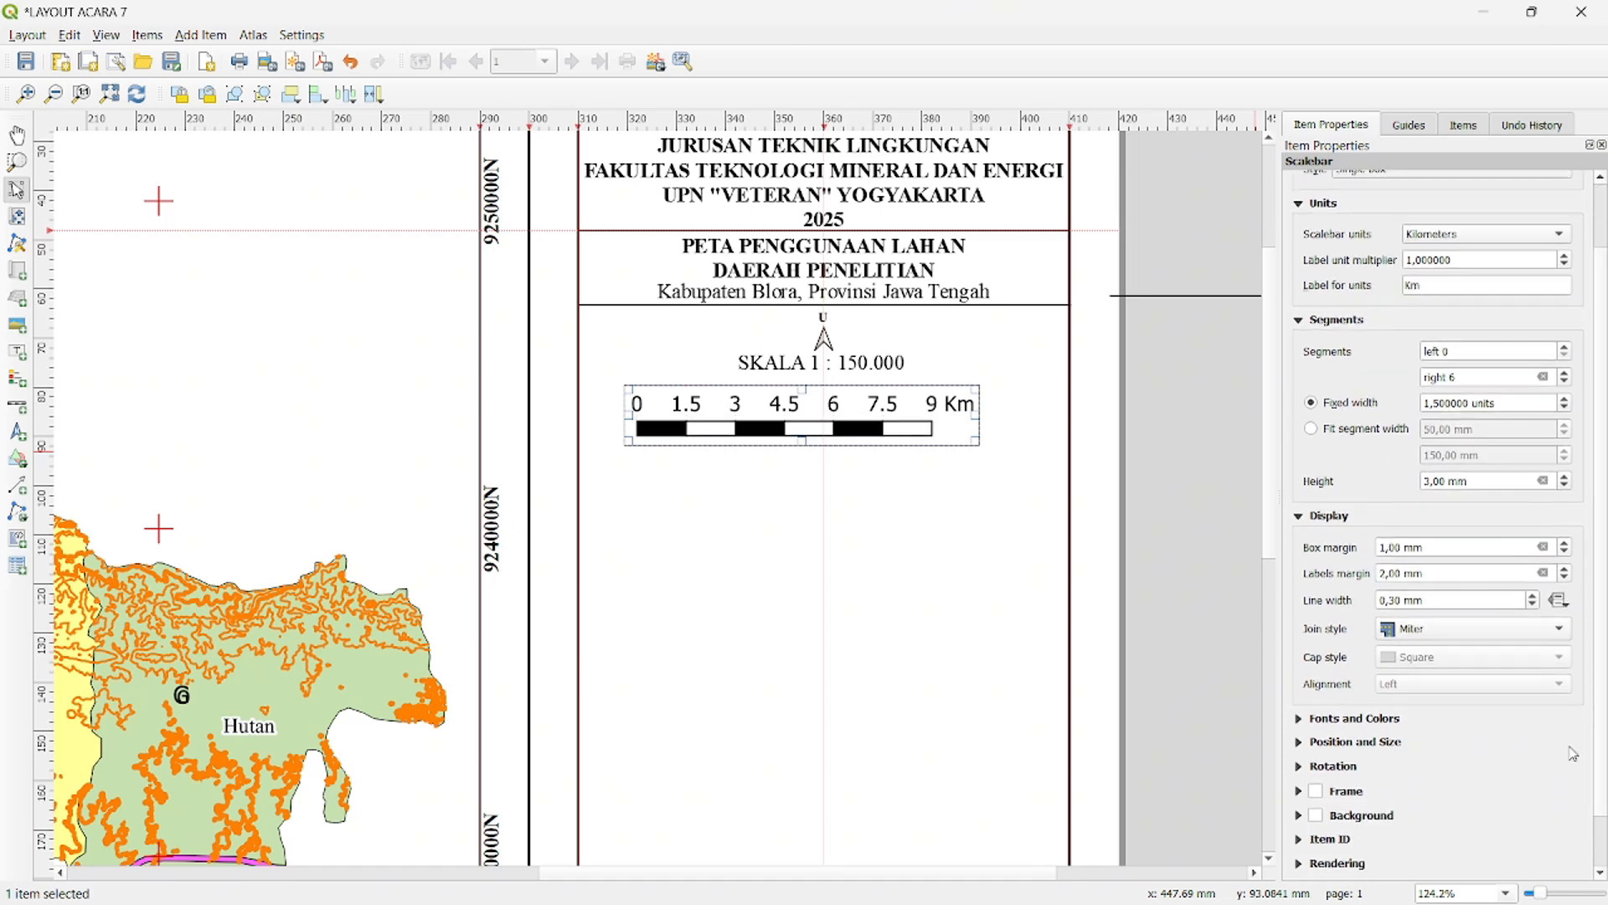
# - Set the scale bar's font to Times New Roman
pyautogui.click(1300, 720)
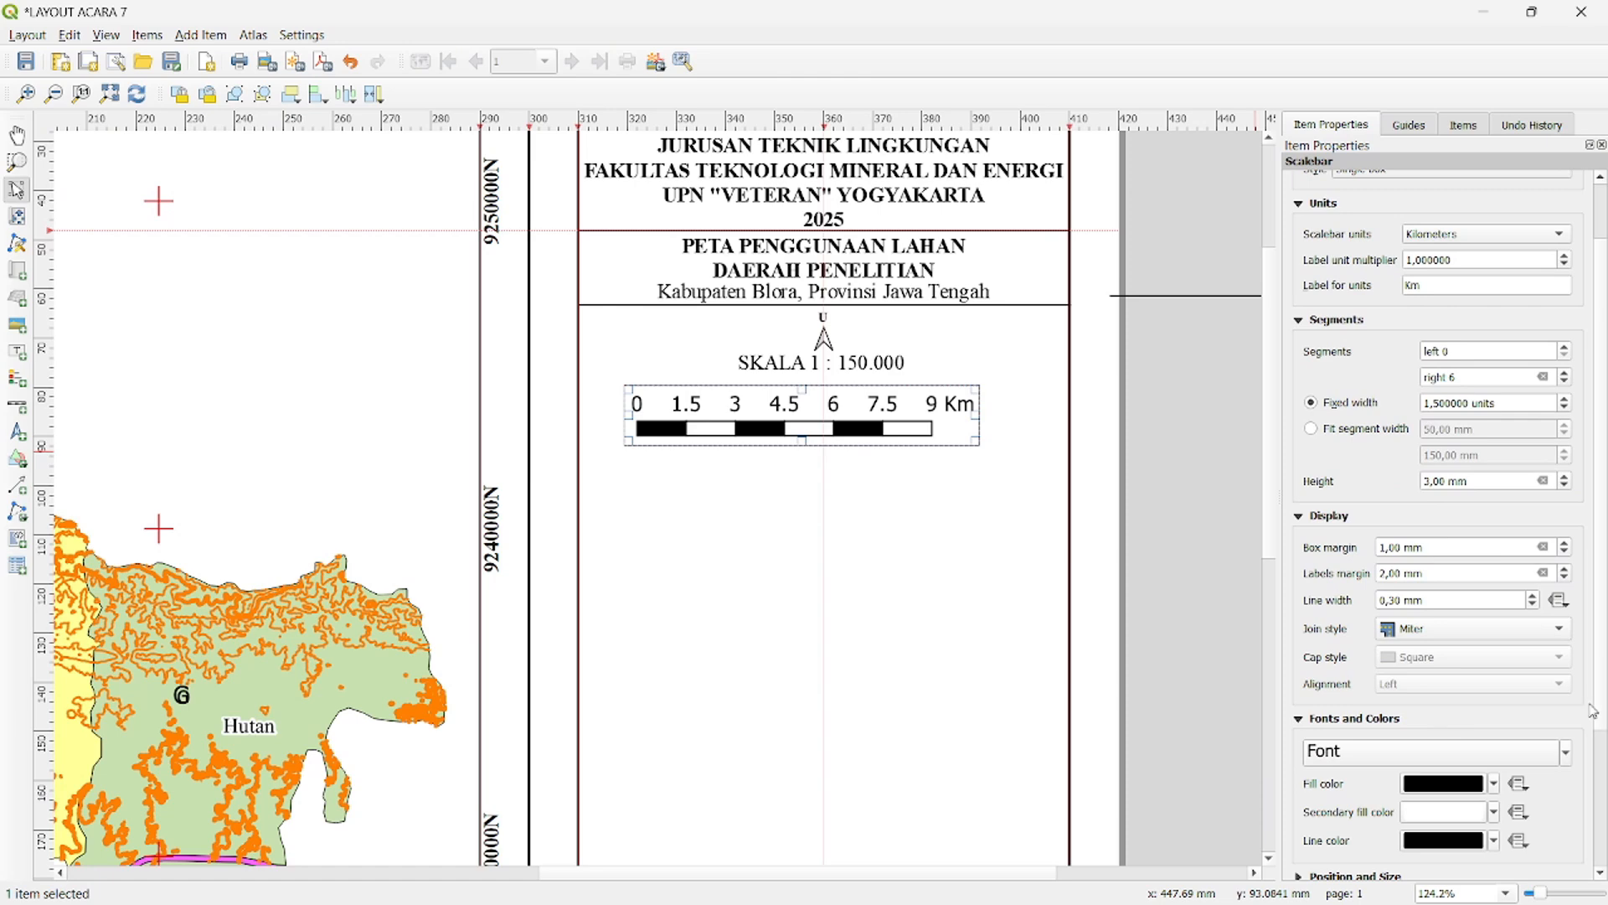
pyautogui.click(1406, 753)
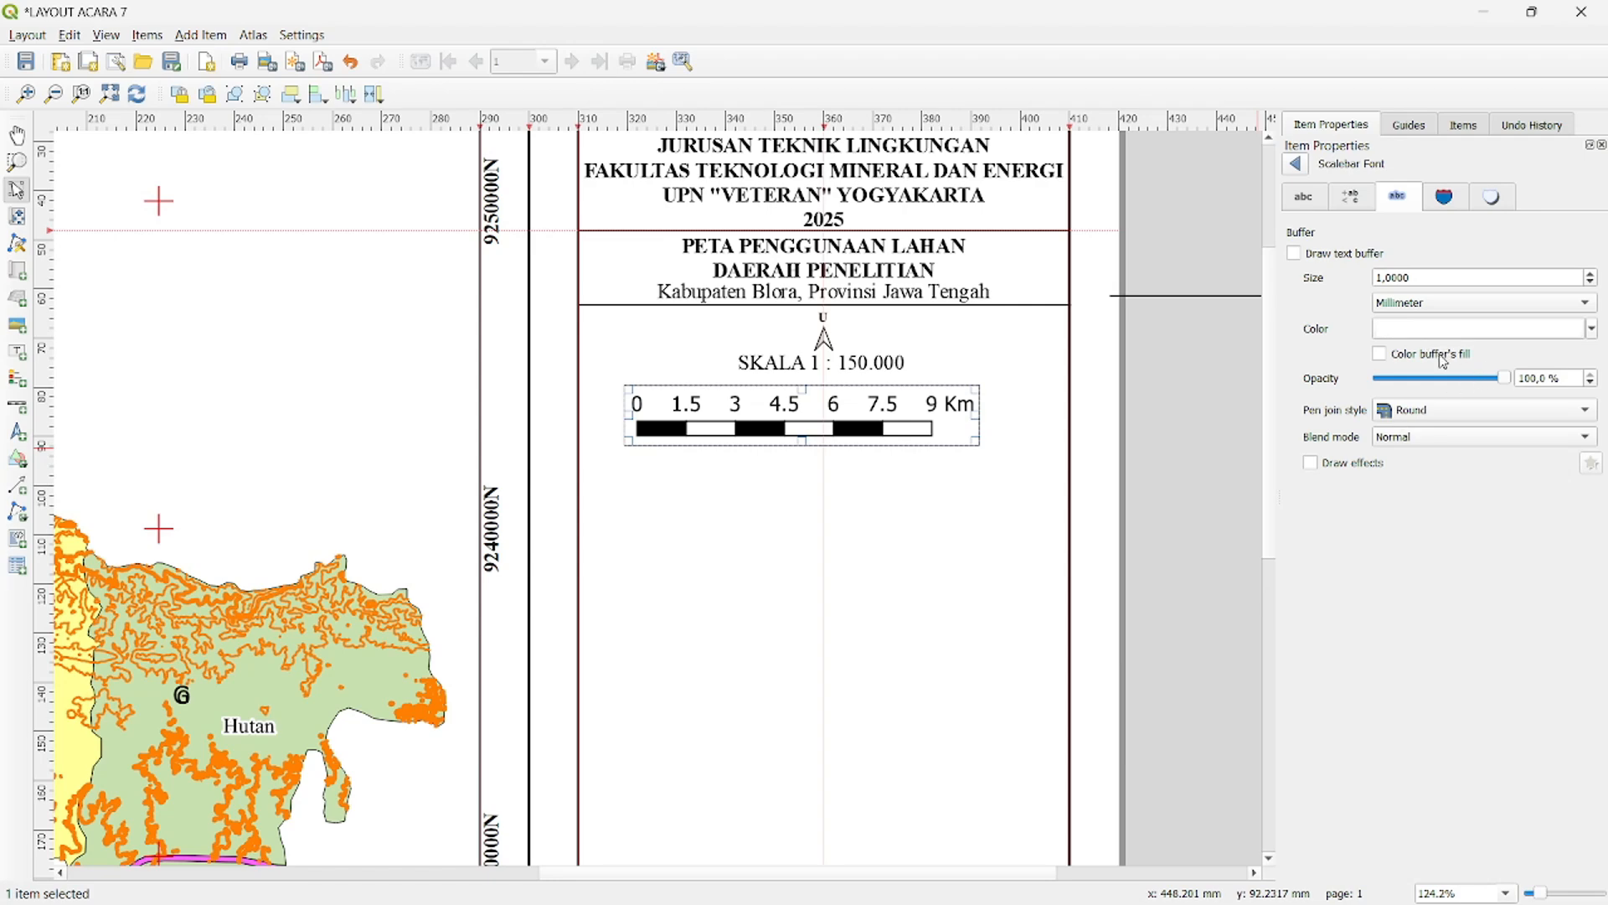
pyautogui.click(1327, 201)
pyautogui.click(1396, 268)
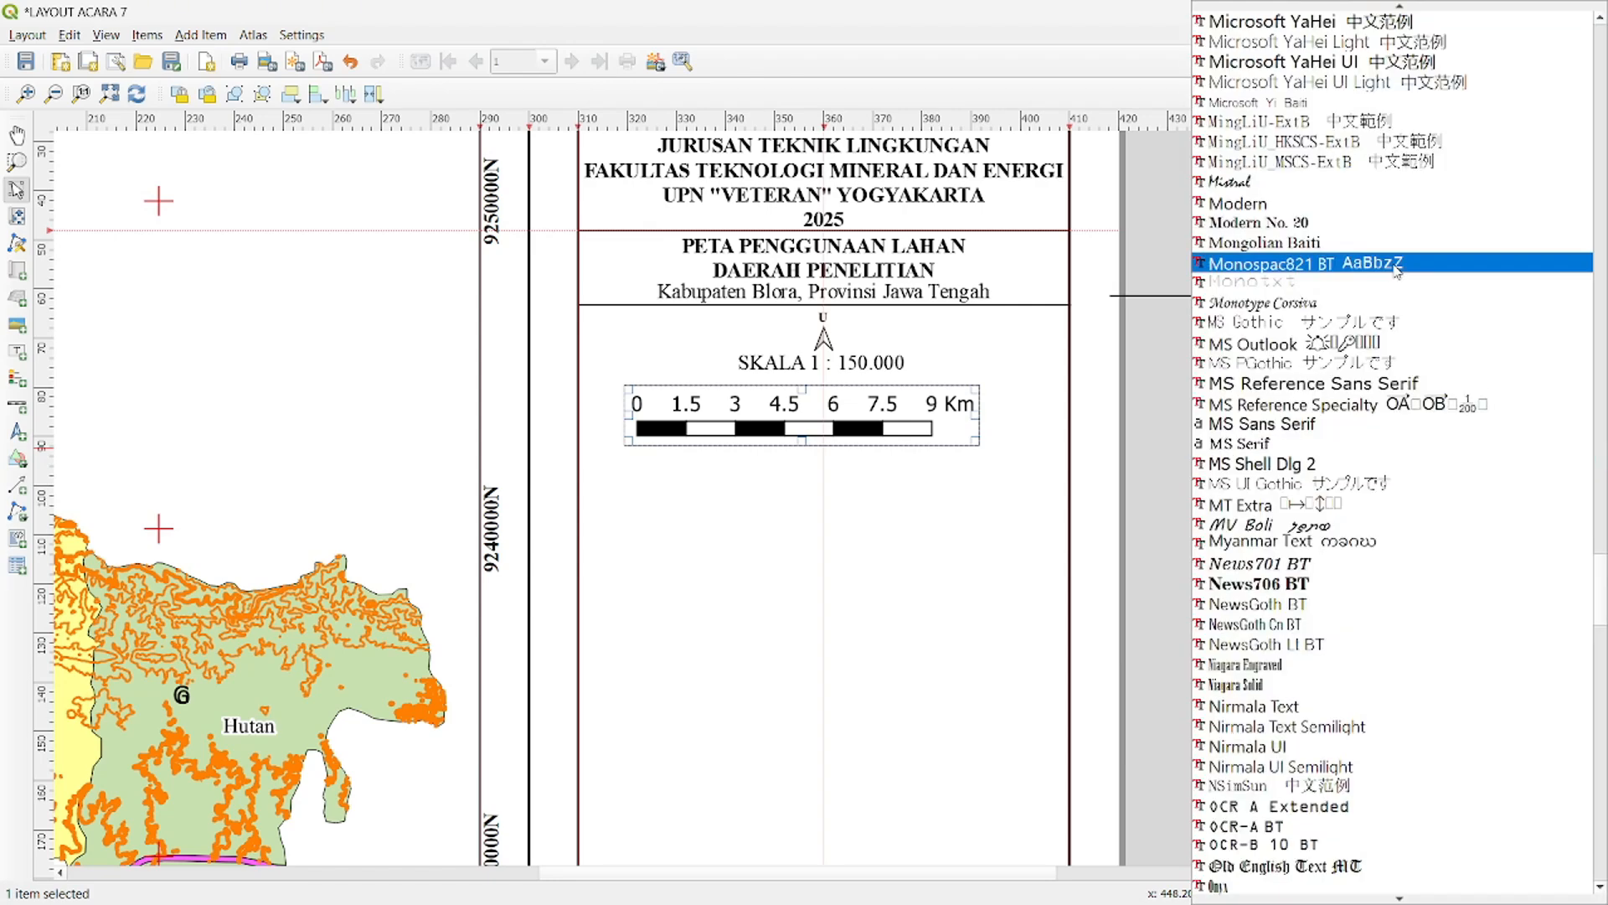
pyautogui.press('i')
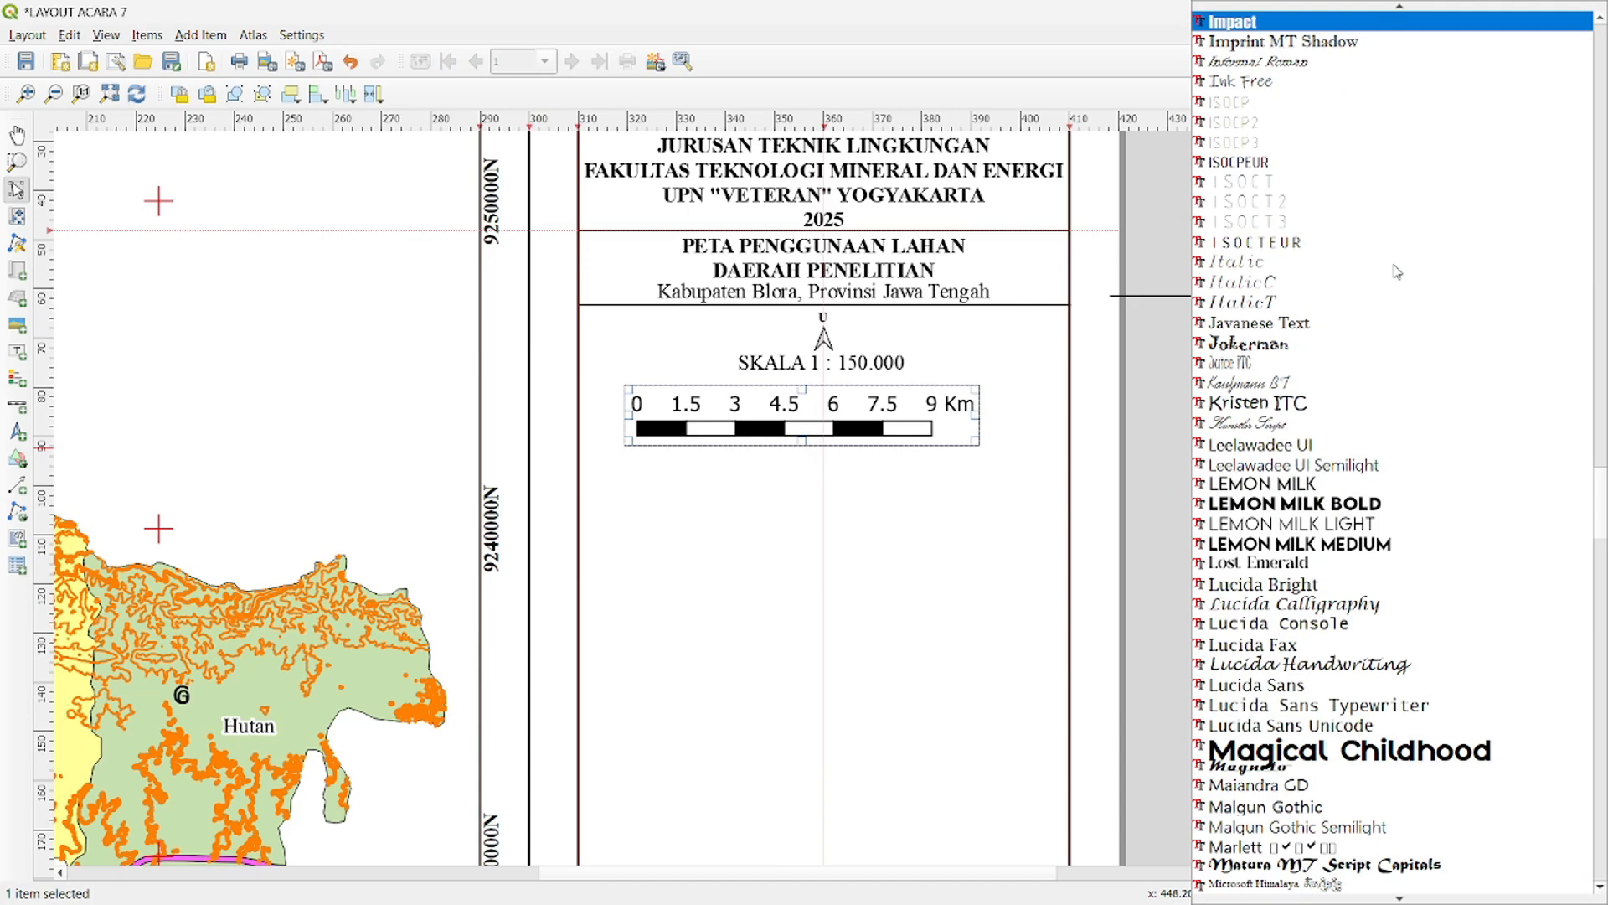
pyautogui.press('t')
pyautogui.press('i')
pyautogui.press('Return')
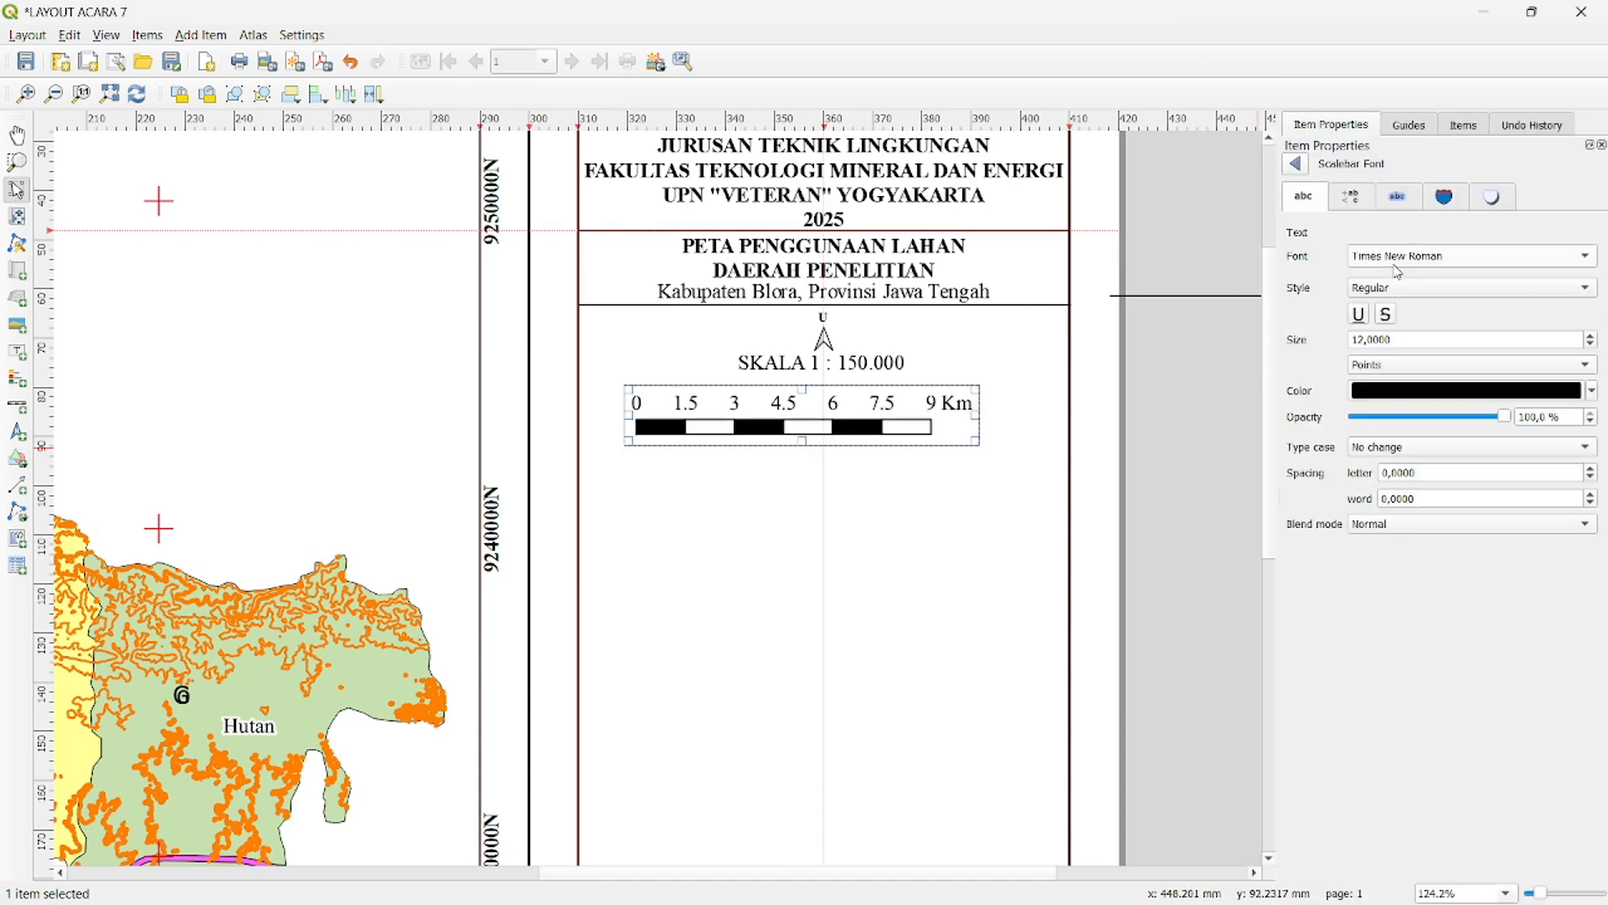
pyautogui.click(1300, 166)
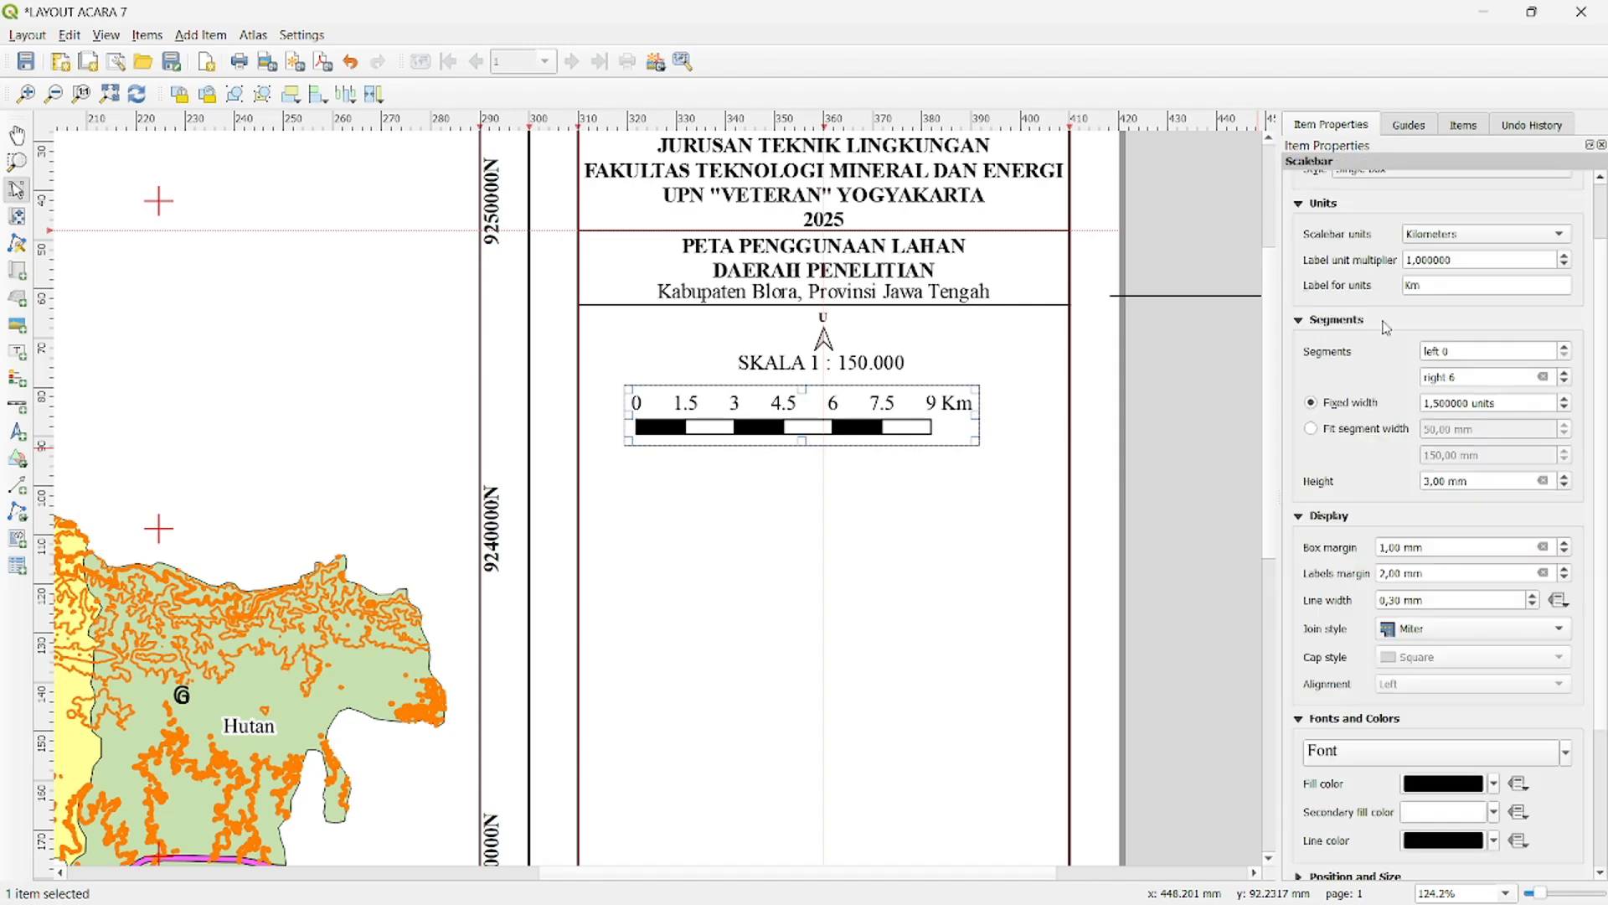
# - Move the scale bar up so its bar is centred on the panel directly below the scale label
pyautogui.scroll(-3, 1604, 503)
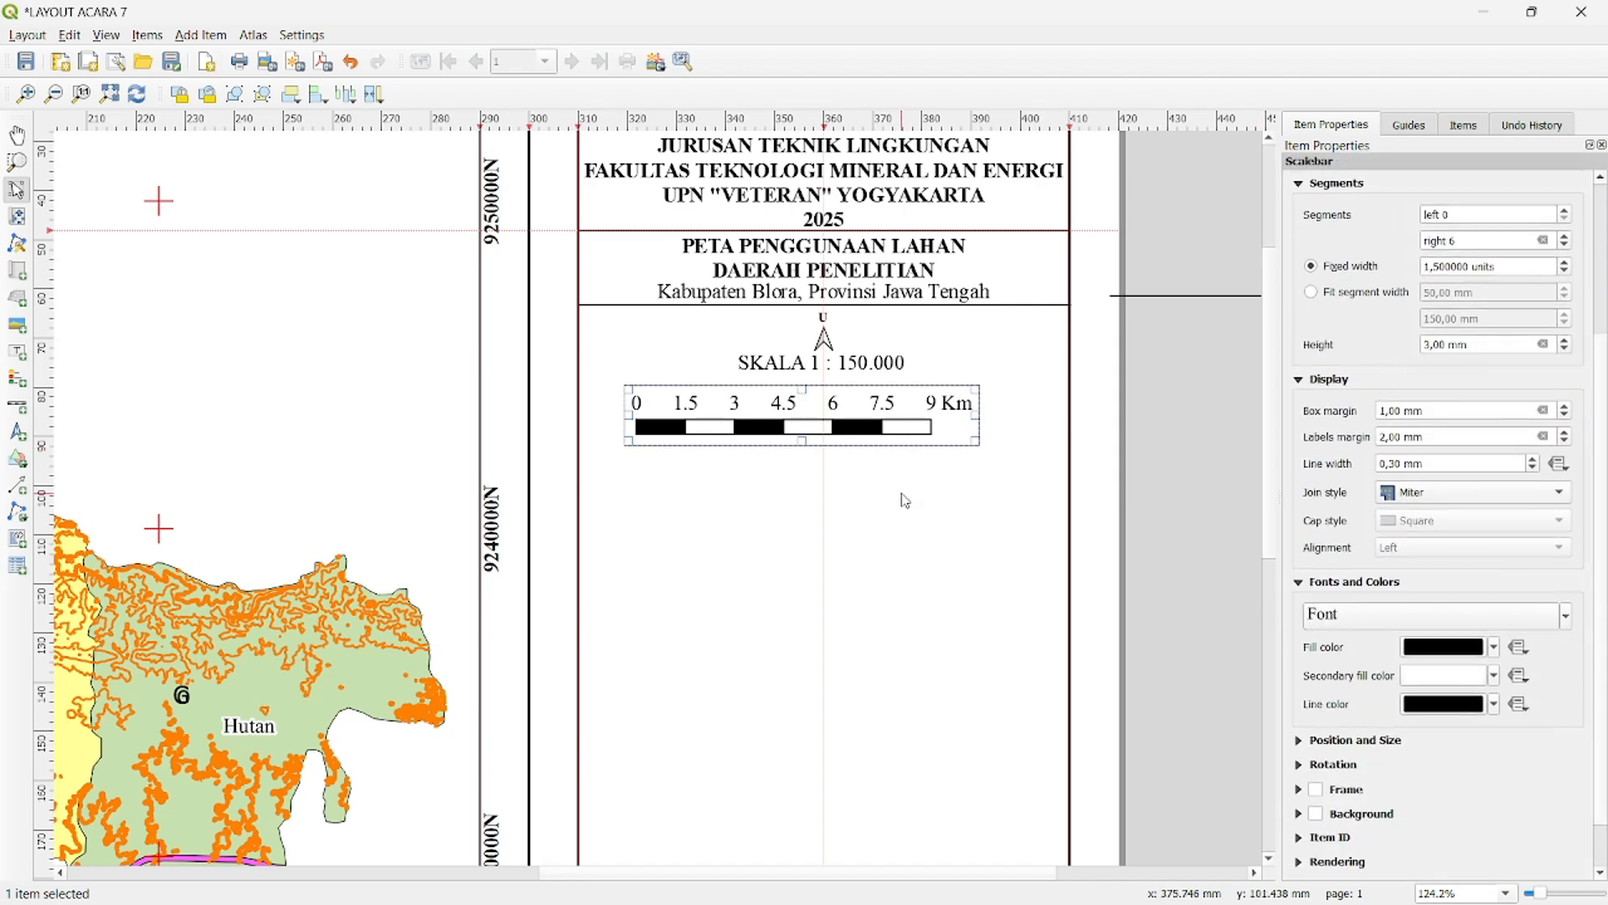
pyautogui.moveTo(872, 436); pyautogui.dragTo(902, 408)
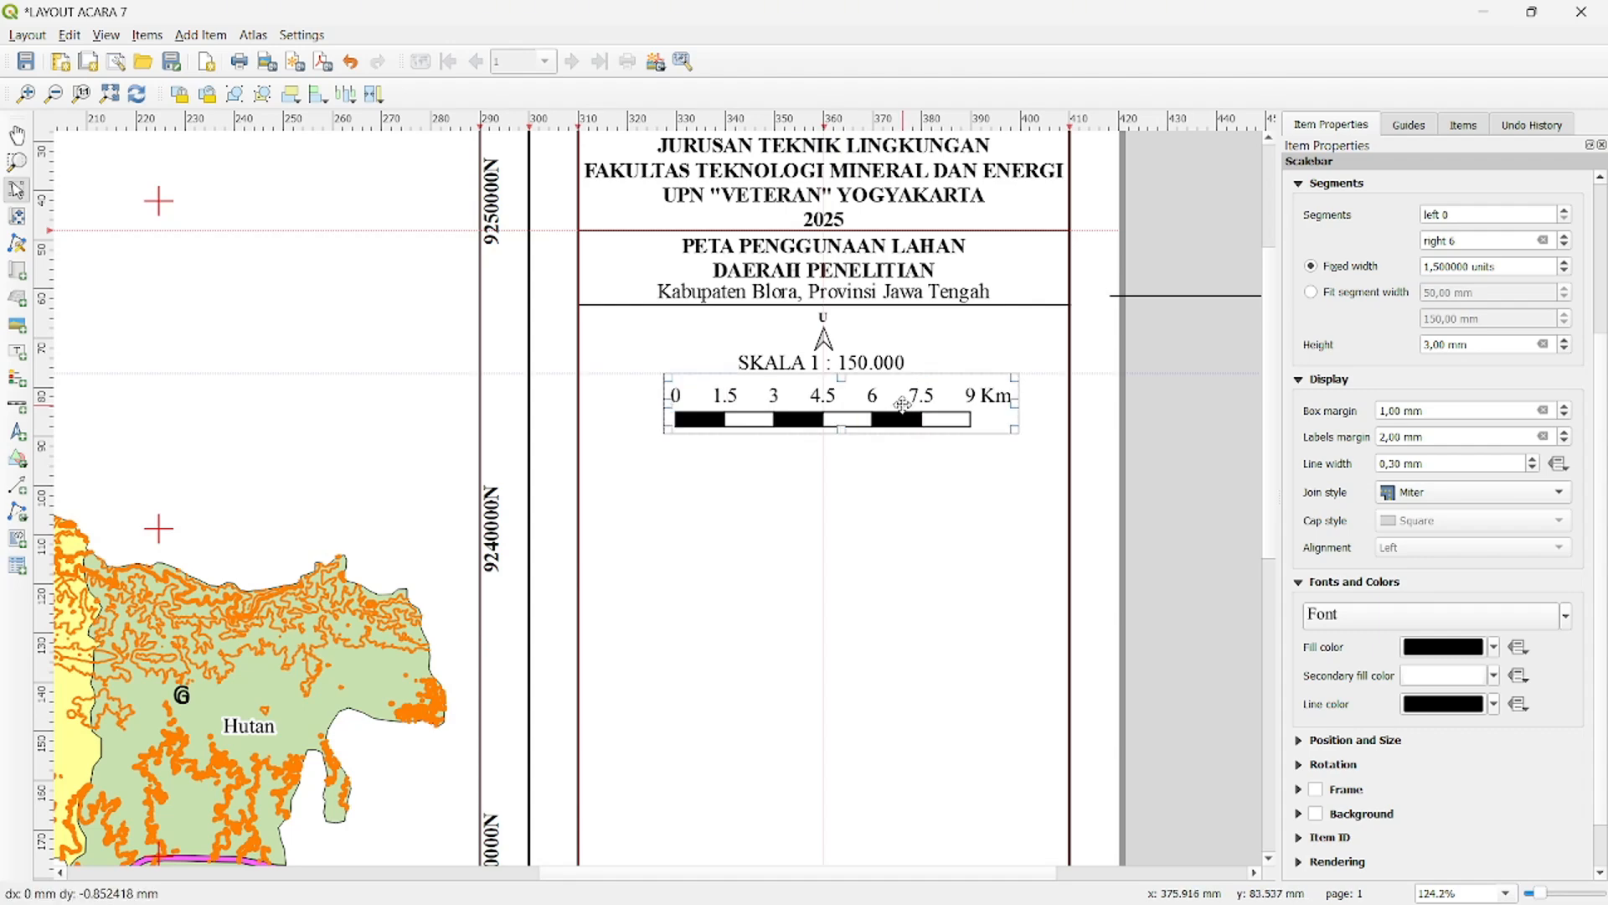
pyautogui.click(1152, 445)
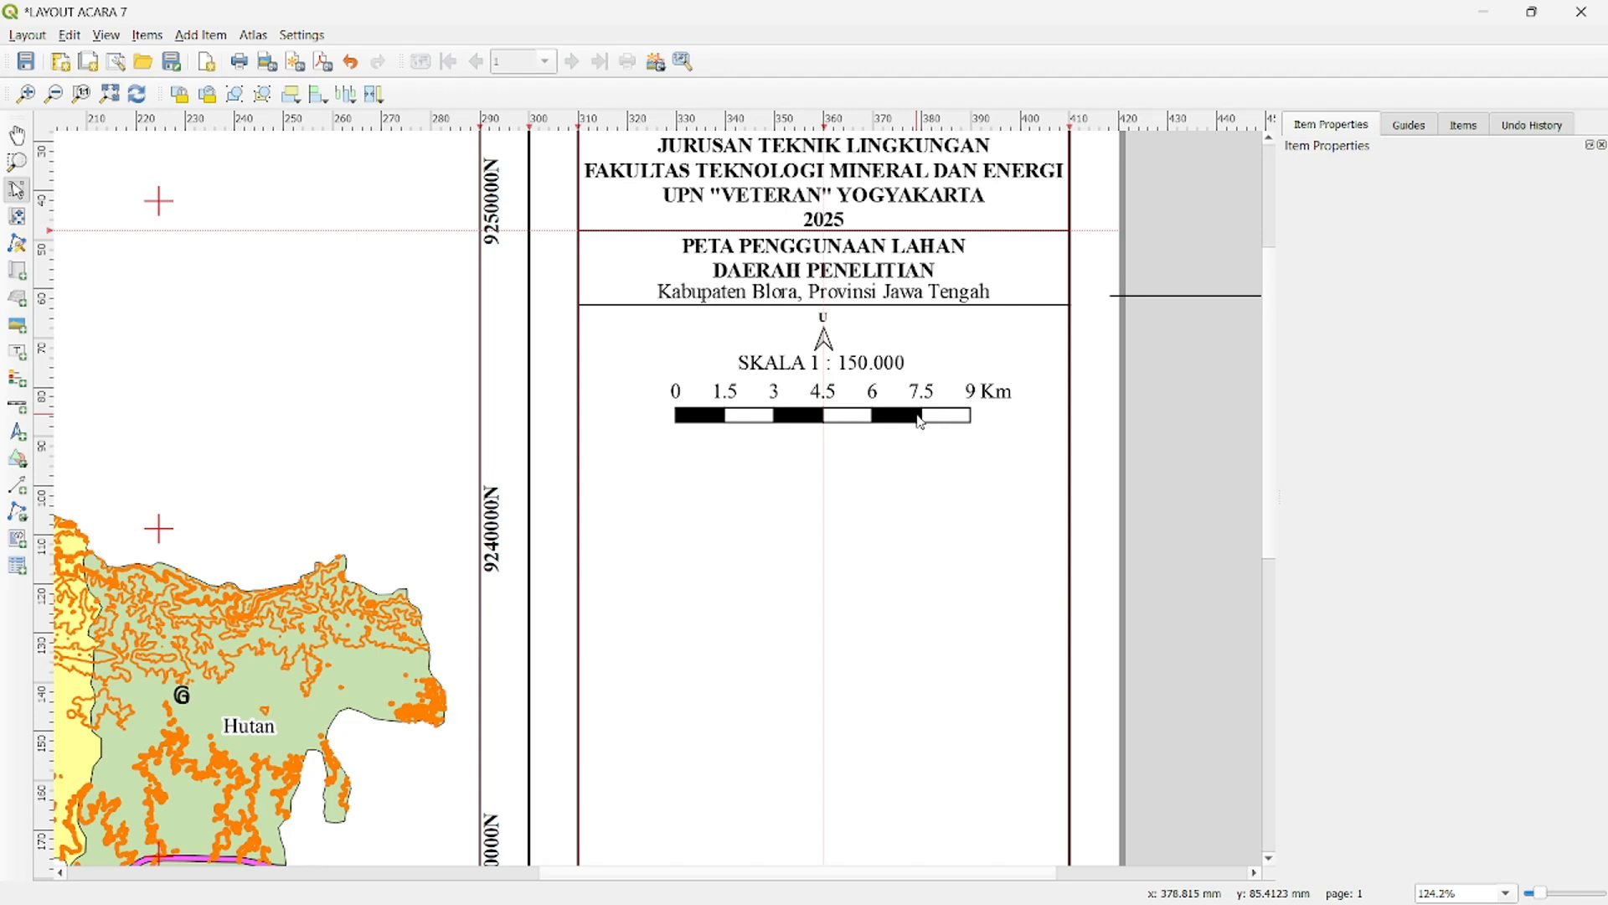
# - Duplicate the spare horizontal line outside the page and place the copy across the side panel below the scale bar
pyautogui.moveTo(1150, 265); pyautogui.dragTo(1211, 372)
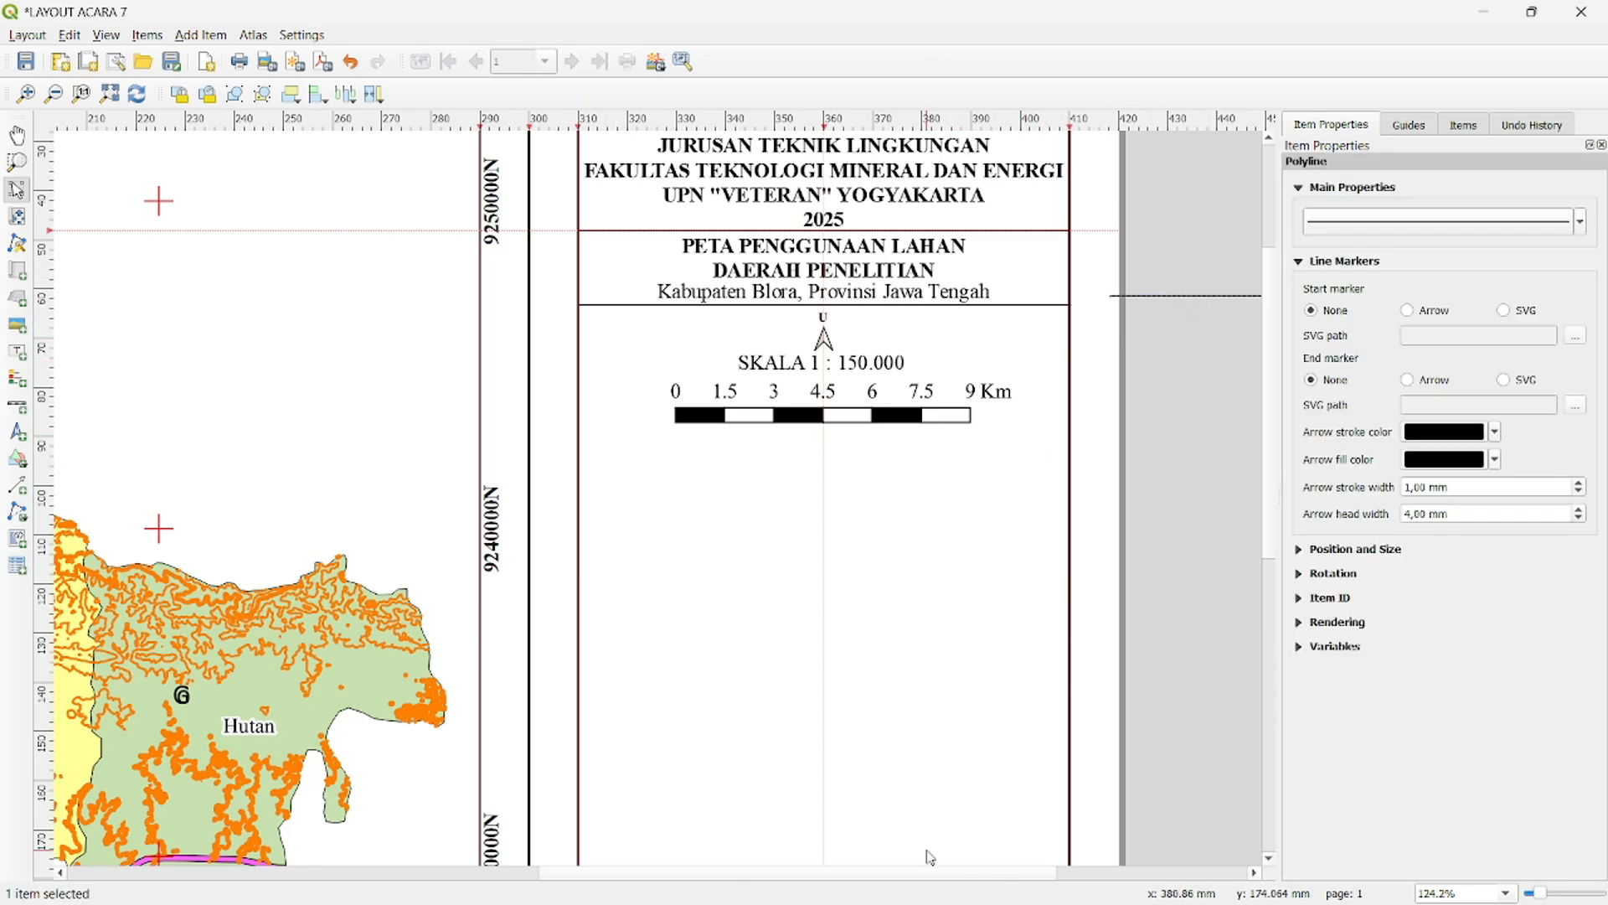
pyautogui.hscroll(2, 940, 870)
pyautogui.click(1178, 488)
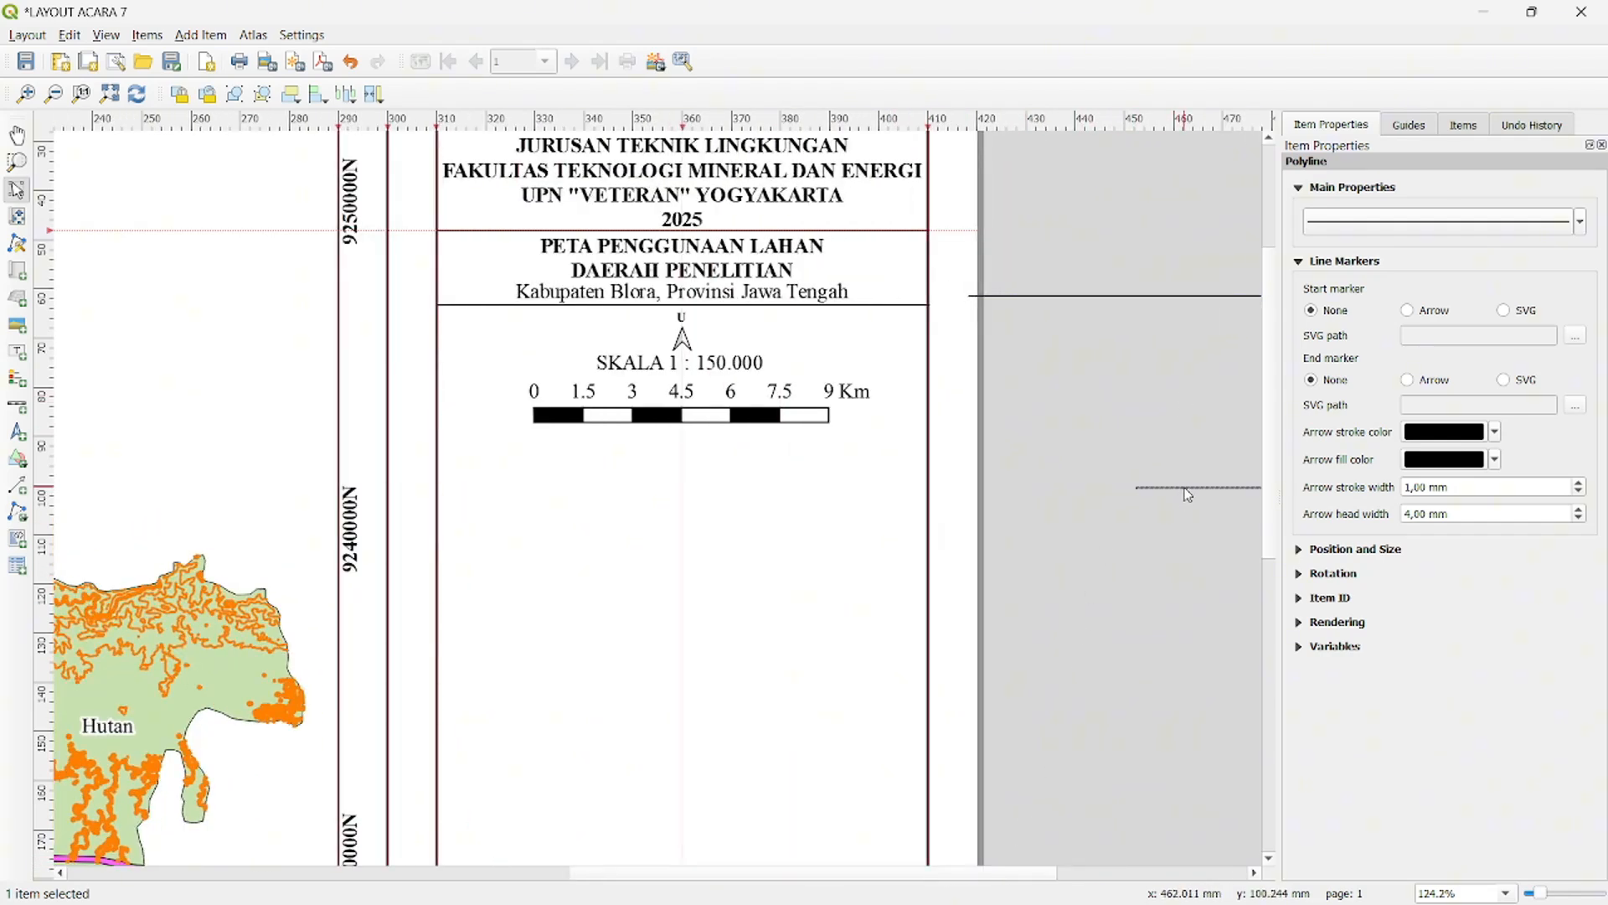
pyautogui.moveTo(1188, 496); pyautogui.dragTo(488, 427)
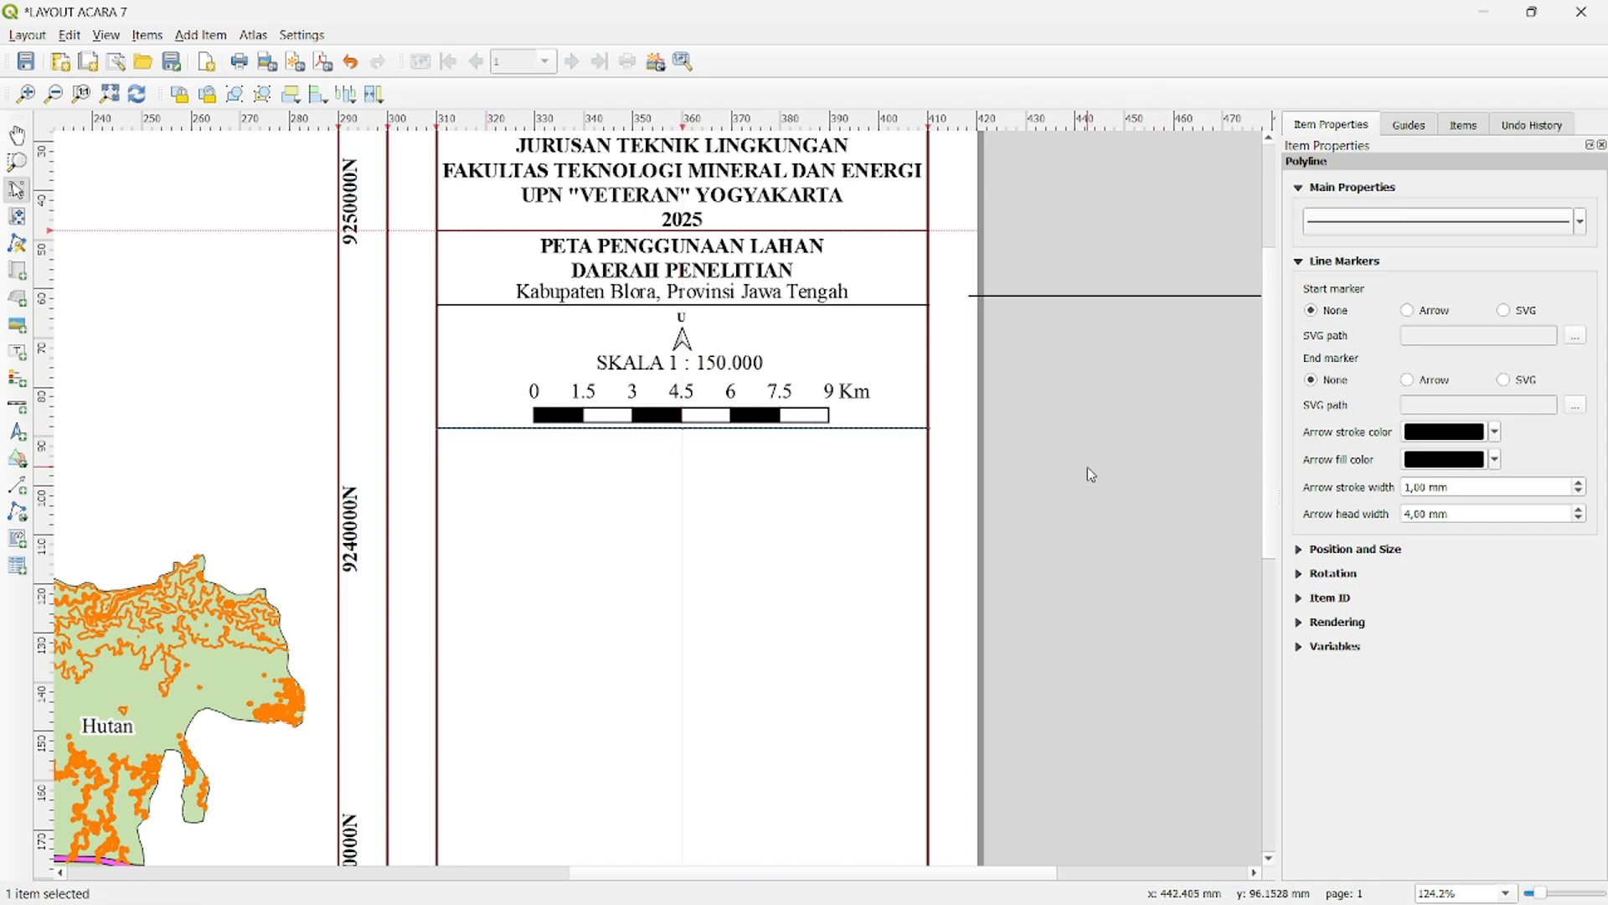
pyautogui.hotkey('alt', 'Tab')
pyautogui.hotkey('alt', 'Tab')
# - Duplicate the bold map title label below the new divider and replace its text with "DISUSUN OLEH :"
pyautogui.click(772, 280)
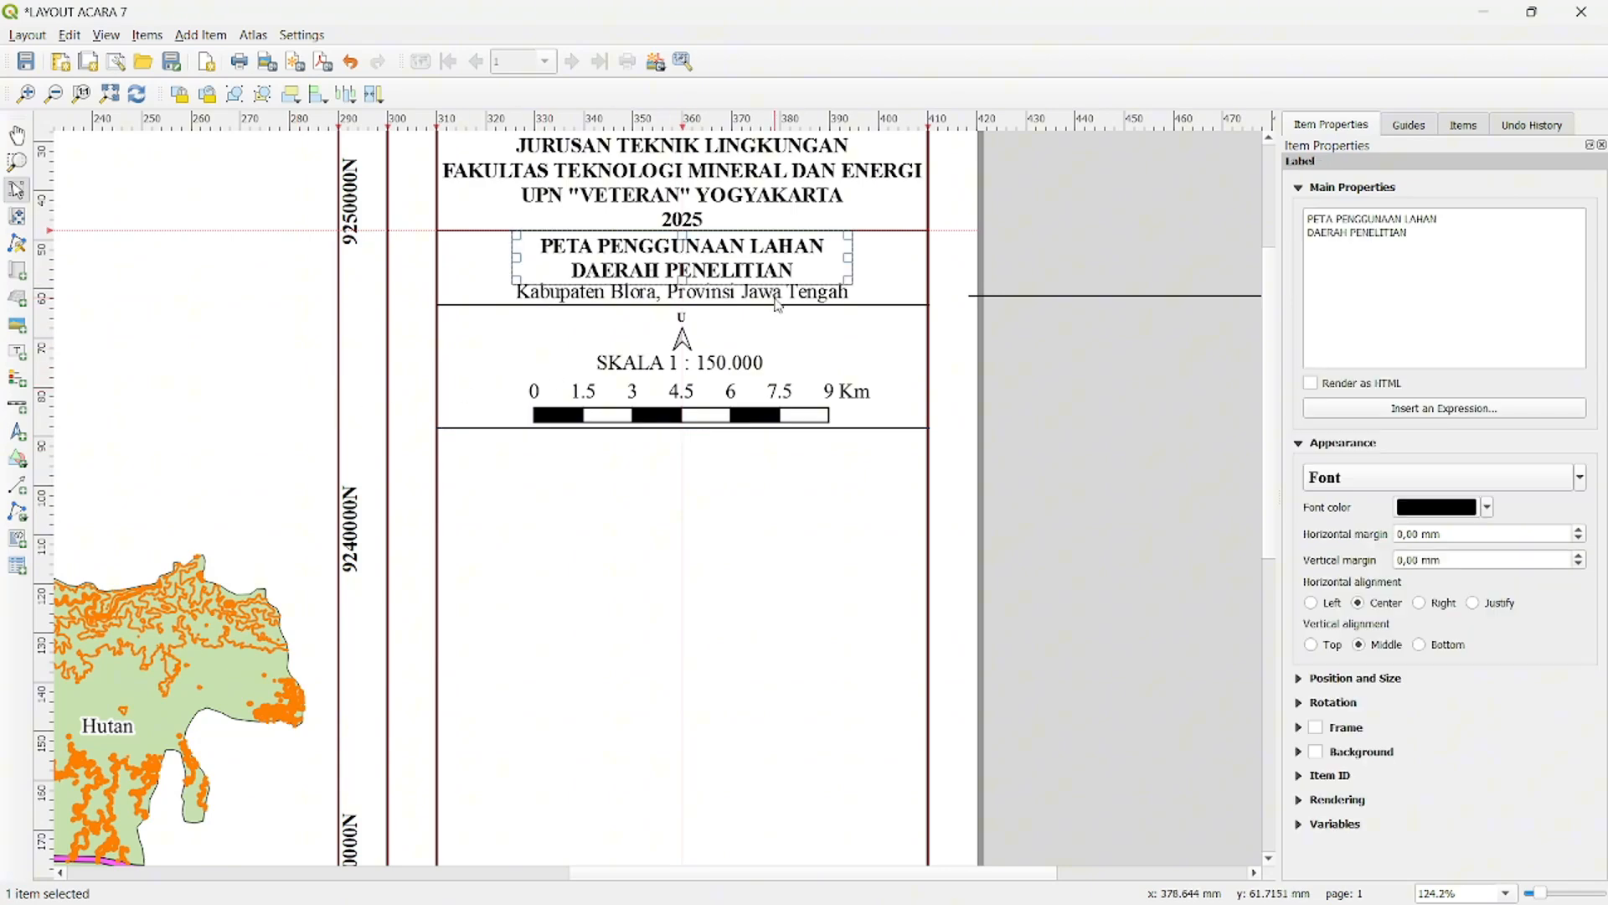
pyautogui.hotkey('ctrl', 'v')
pyautogui.moveTo(990, 324); pyautogui.dragTo(748, 478)
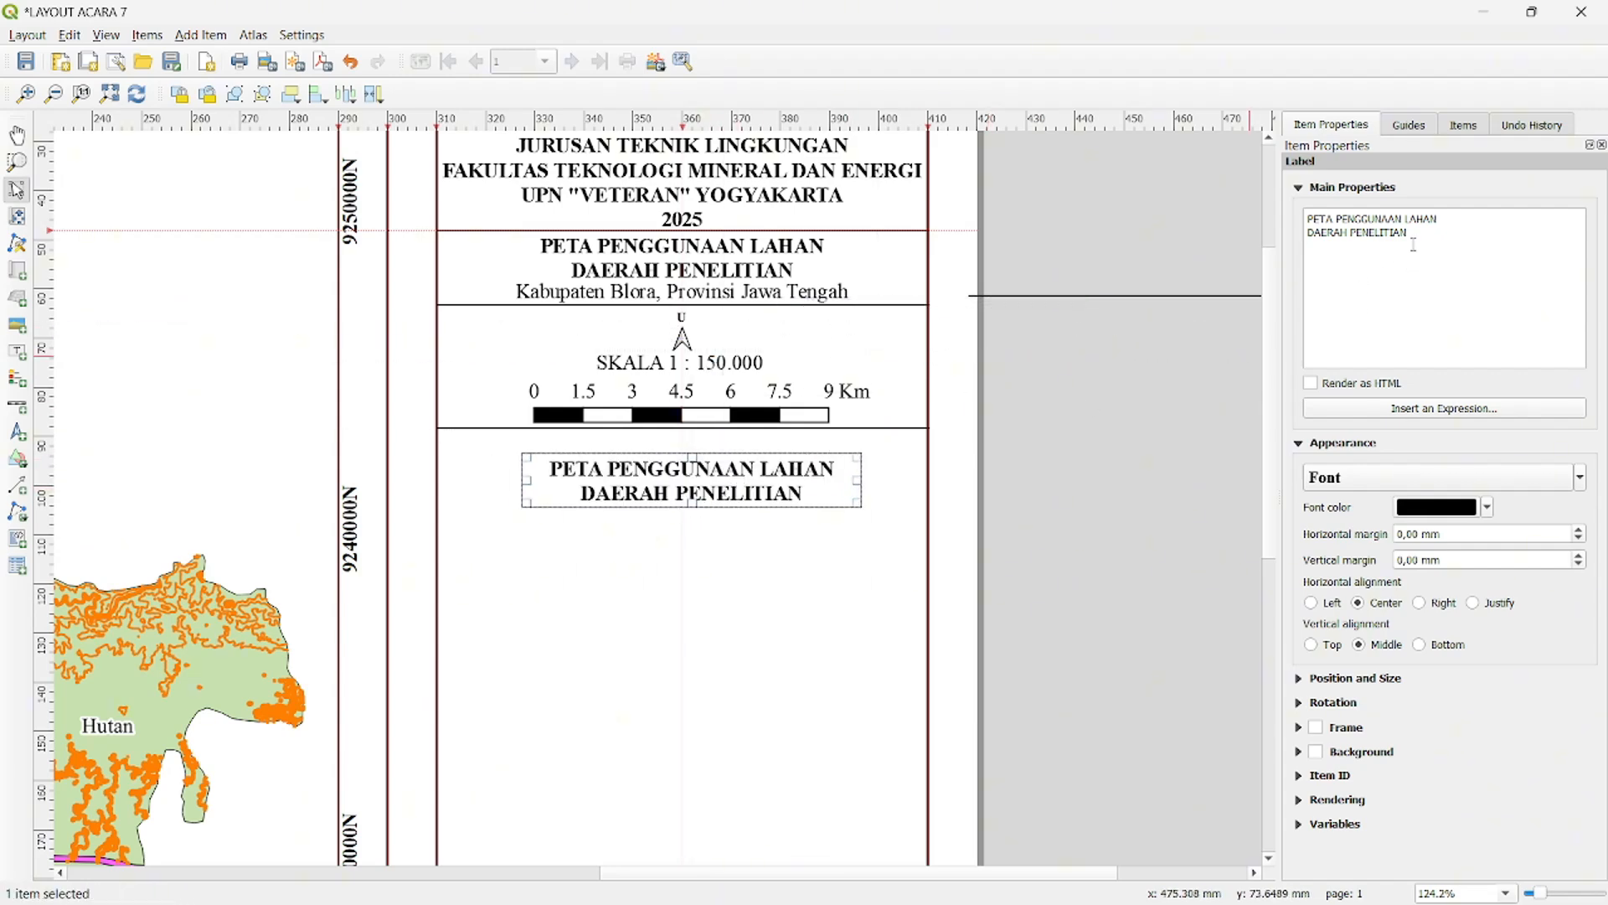
pyautogui.moveTo(1420, 250); pyautogui.dragTo(1293, 218)
pyautogui.write('DISUS')
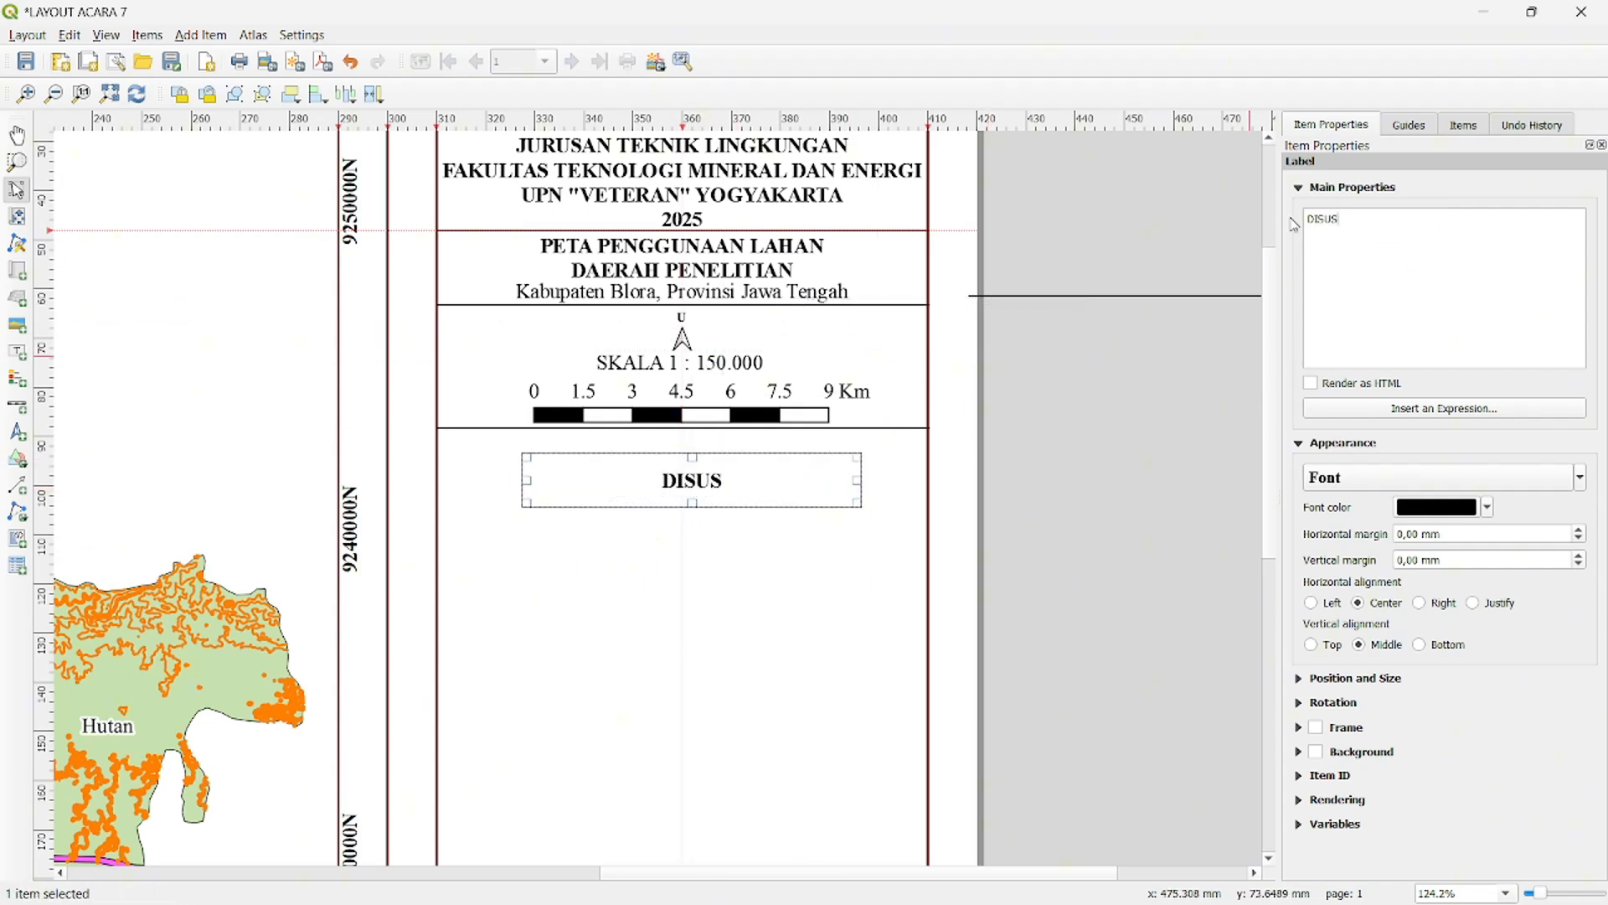
pyautogui.write('UN OLEH')
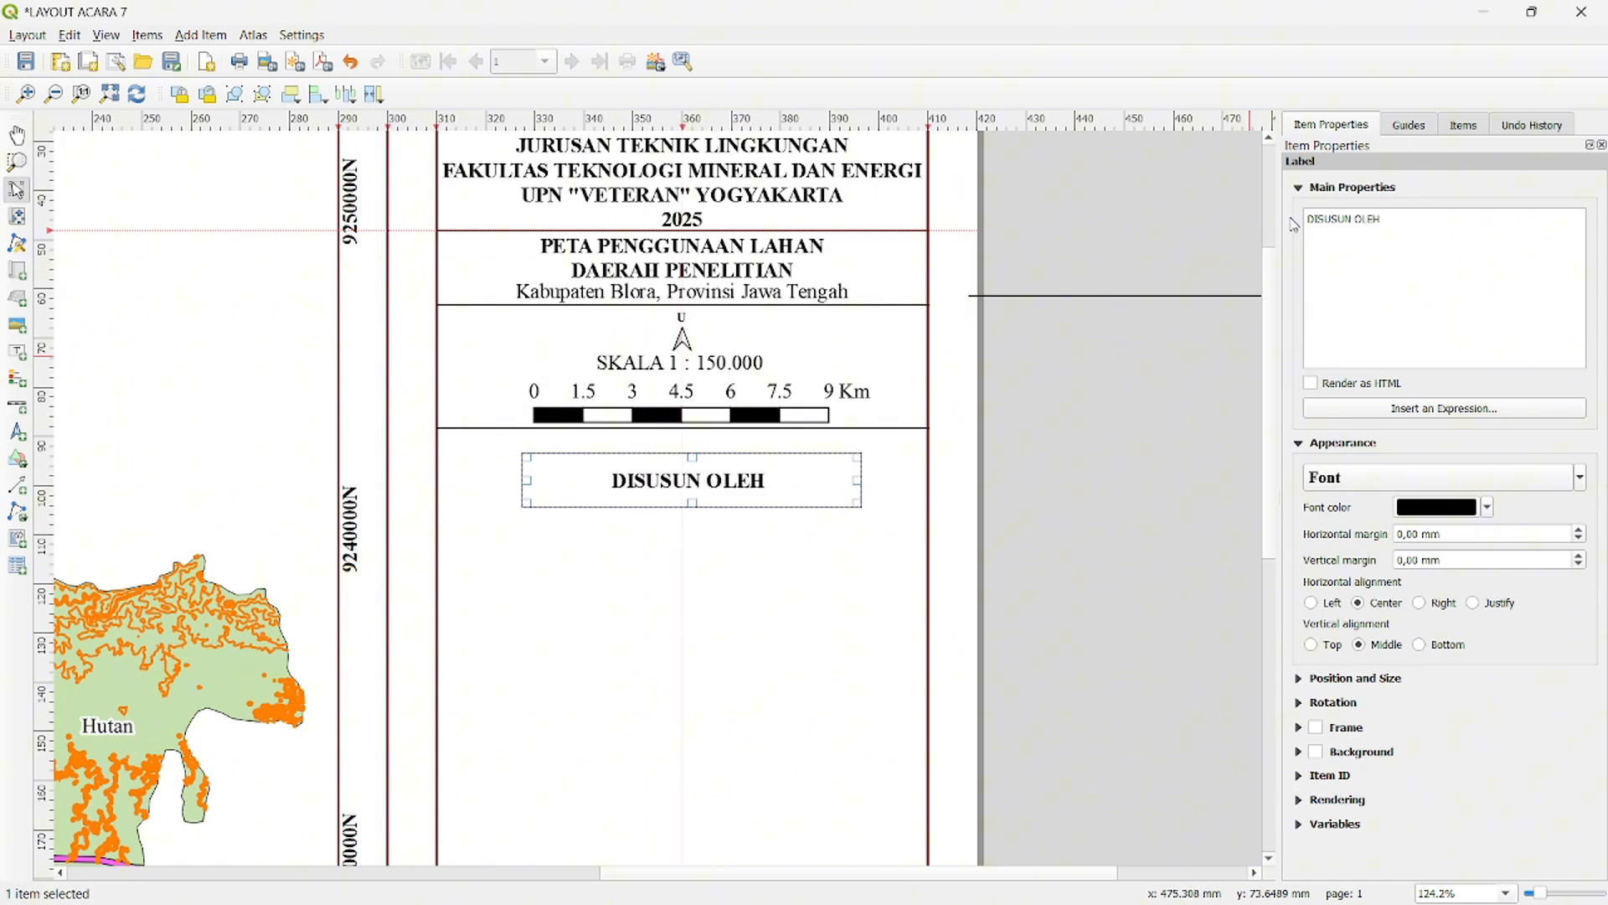
pyautogui.write(' :')
# - Shrink the "DISUSUN OLEH :" label box and centre it directly below the divider line
pyautogui.moveTo(858, 480); pyautogui.dragTo(723, 482)
pyautogui.moveTo(622, 507); pyautogui.dragTo(684, 457)
pyautogui.click(532, 474)
pyautogui.click(945, 449)
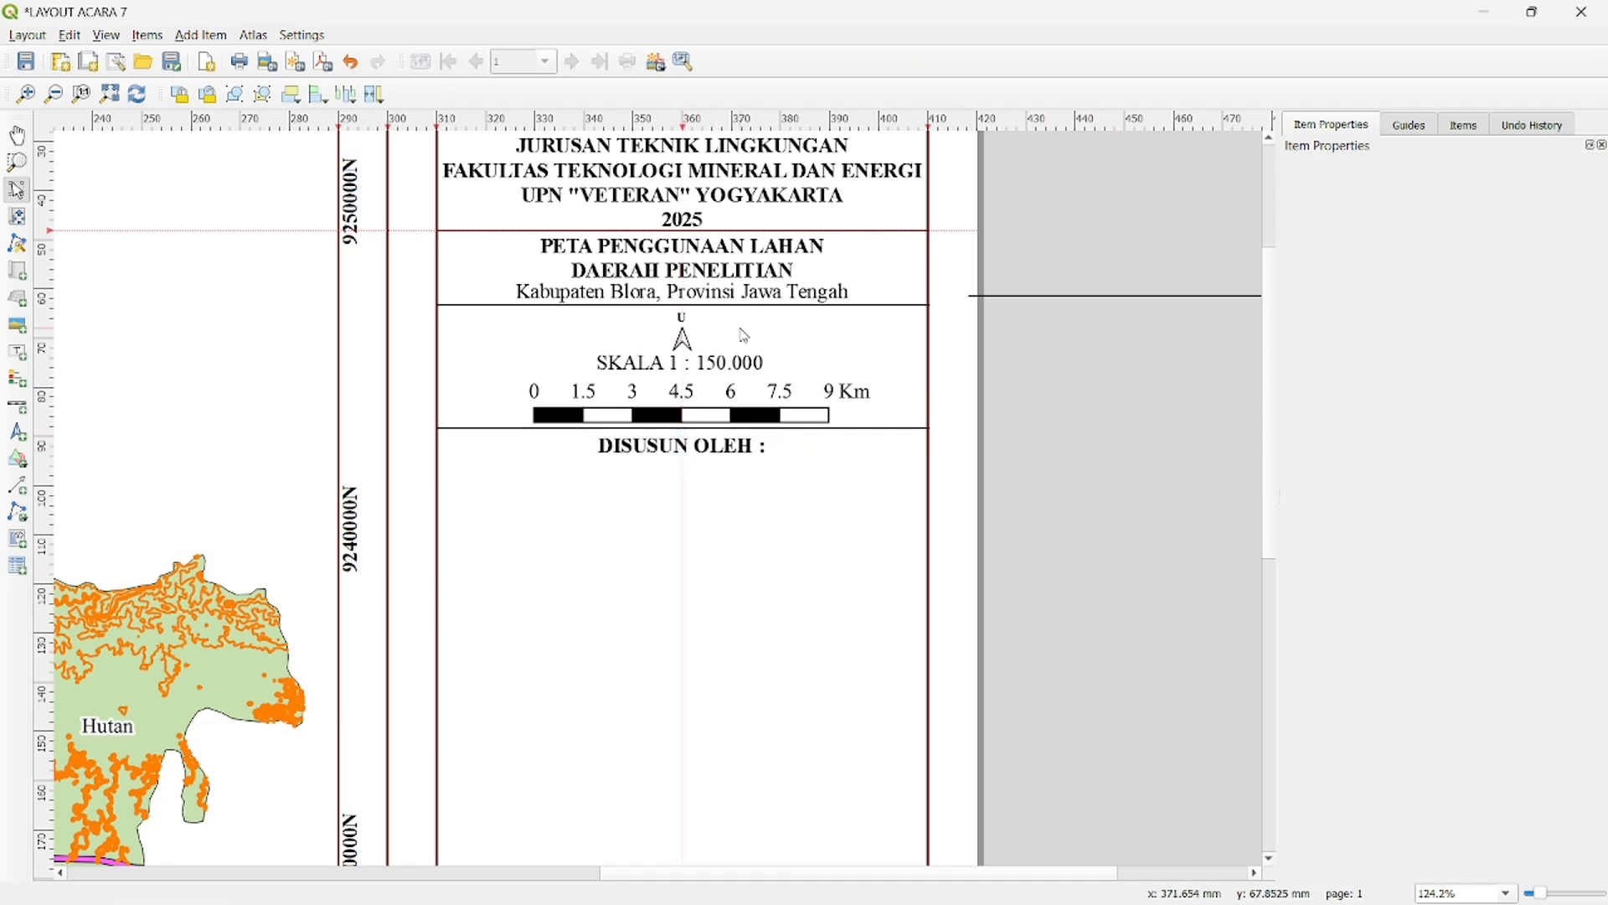
# - Duplicate the "Kabupaten Blora, Provinsi Jawa Tengah" label and place the copy below "DISUSUN OLEH :"
pyautogui.click(741, 298)
pyautogui.hotkey('ctrl', 'v')
pyautogui.moveTo(985, 383); pyautogui.dragTo(618, 496)
# - Replace the copied label's text with the author's full name, student number and "PLUG 16", separated by slashes
pyautogui.moveTo(1526, 219); pyautogui.dragTo(1303, 226)
pyautogui.press('BackSpace')
pyautogui.press('BackSpace')
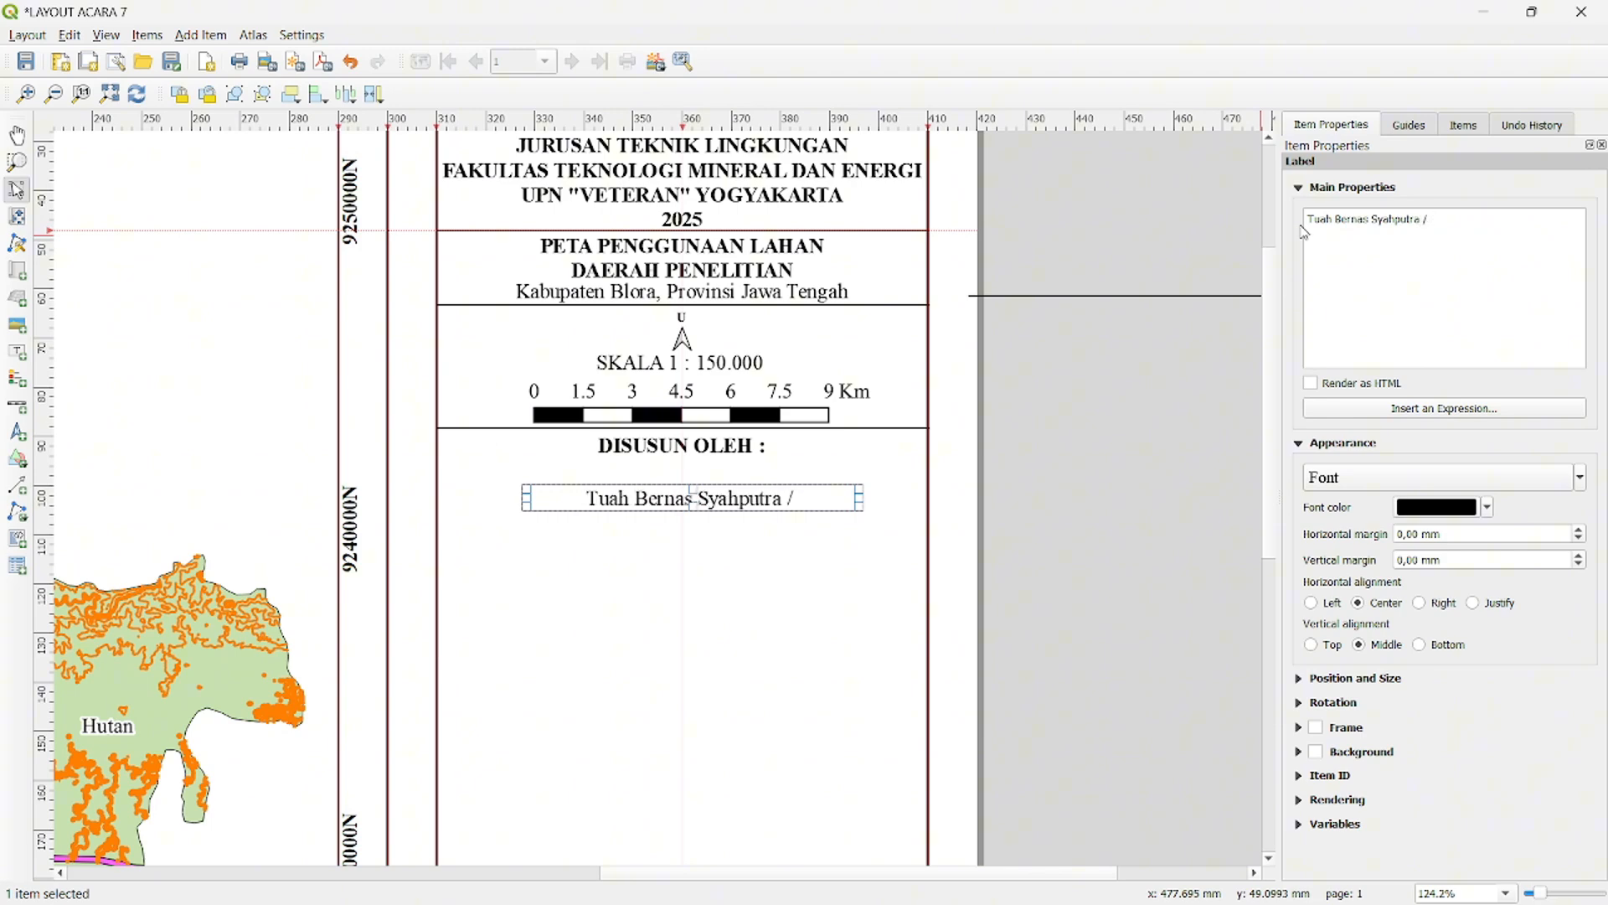
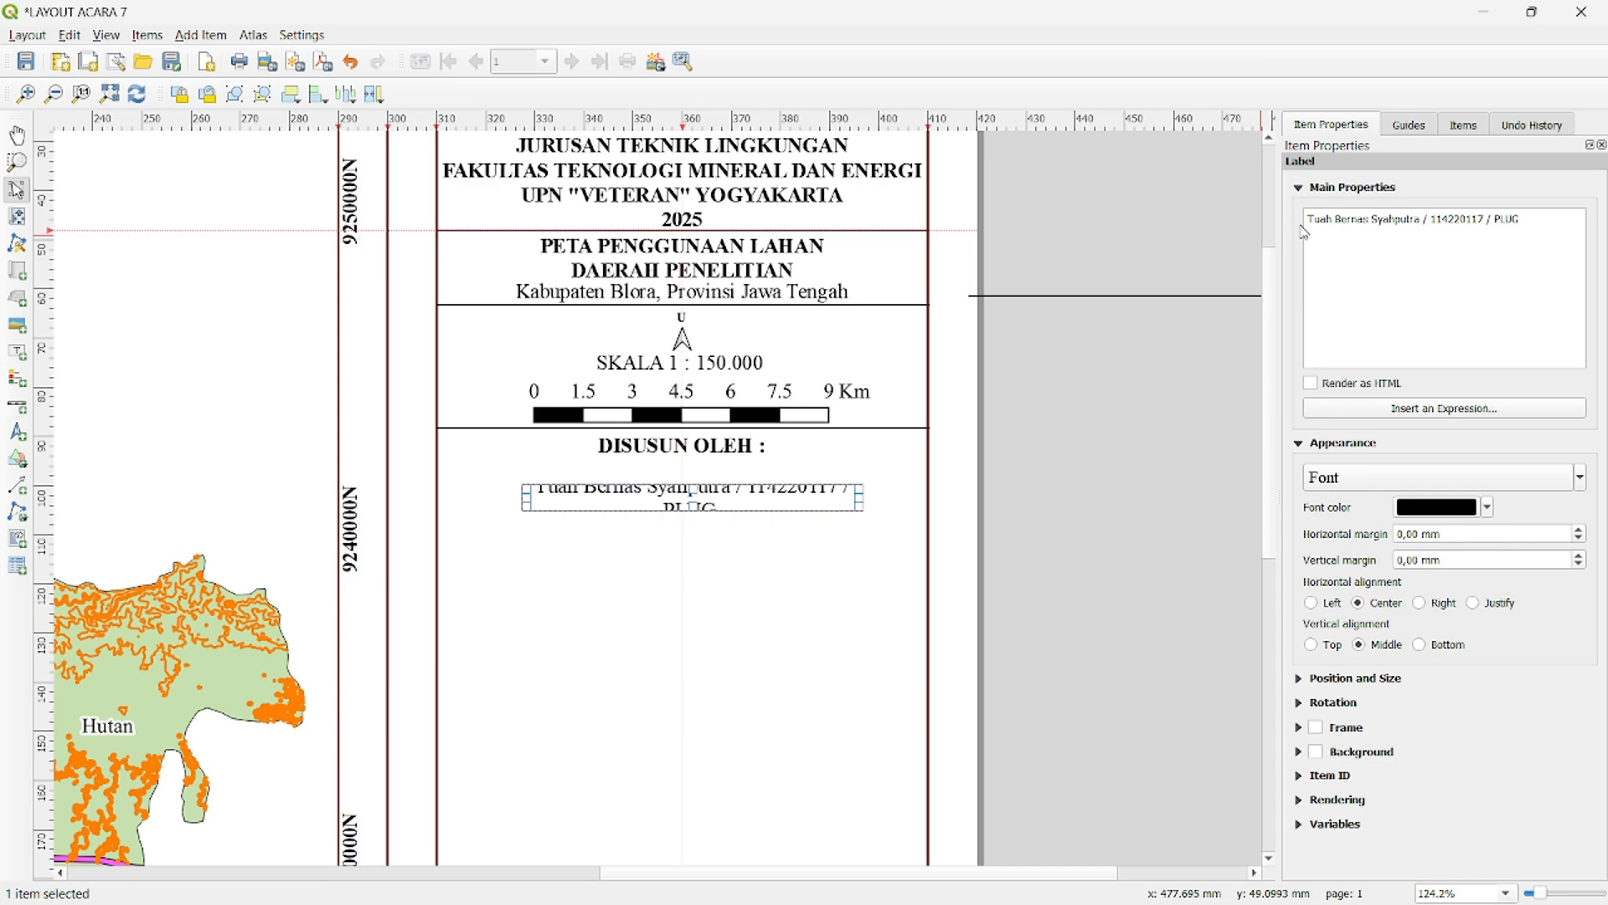
# - Widen the author label so its text fits on one line and centre it directly below "DISUSUN OLEH :"
pyautogui.moveTo(527, 500); pyautogui.dragTo(470, 500)
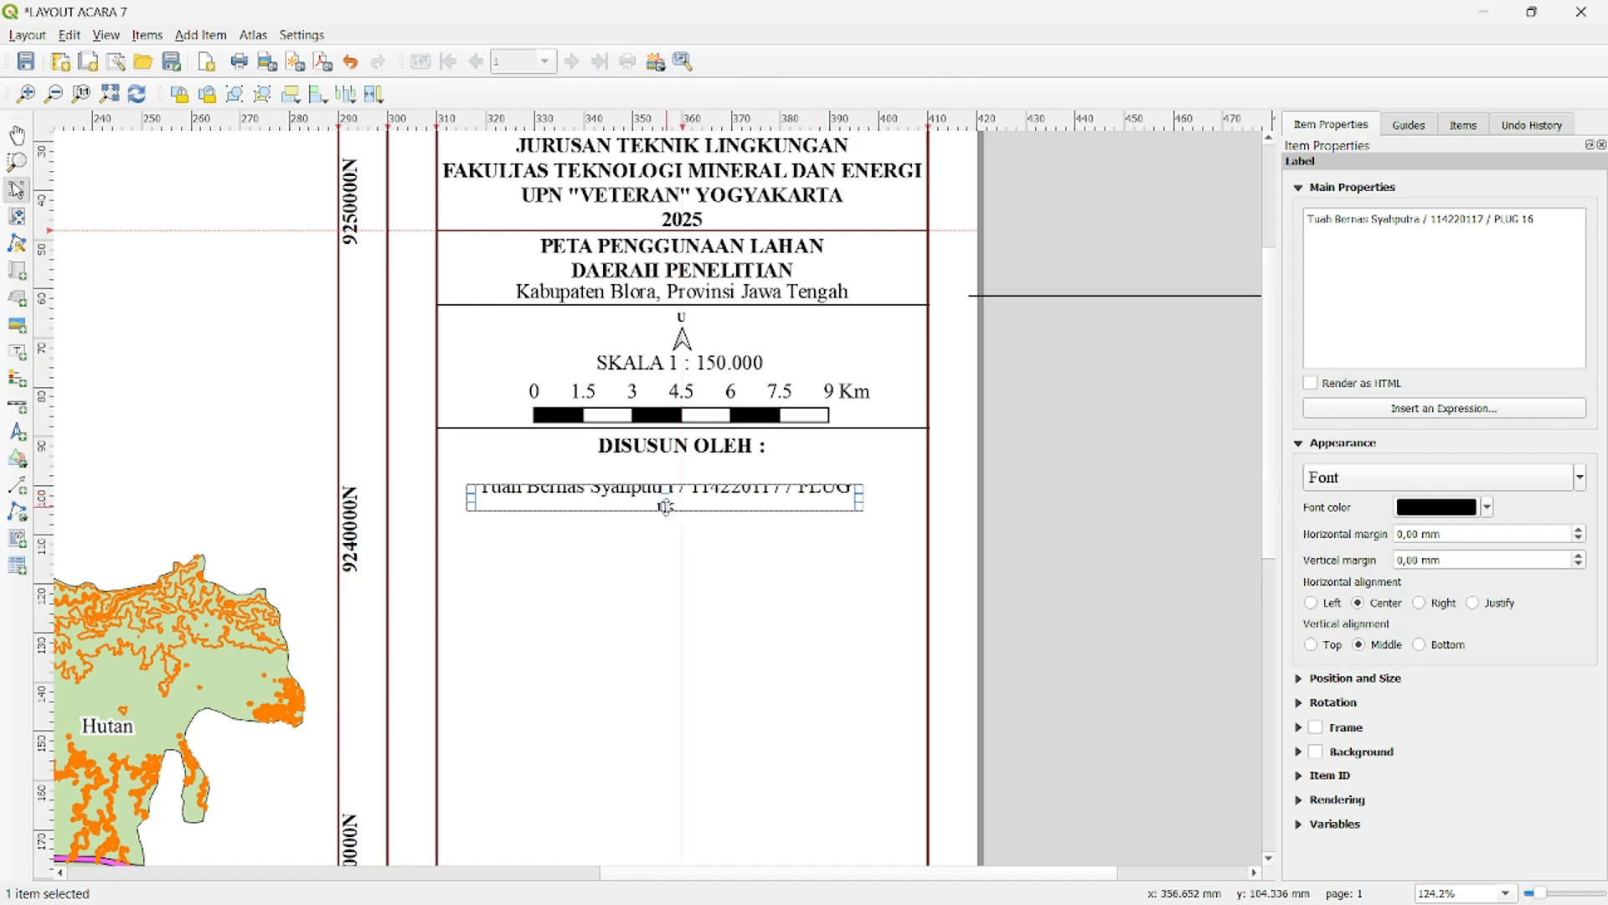
pyautogui.moveTo(860, 504); pyautogui.dragTo(805, 477)
pyautogui.moveTo(686, 493); pyautogui.dragTo(685, 485)
pyautogui.click(1100, 481)
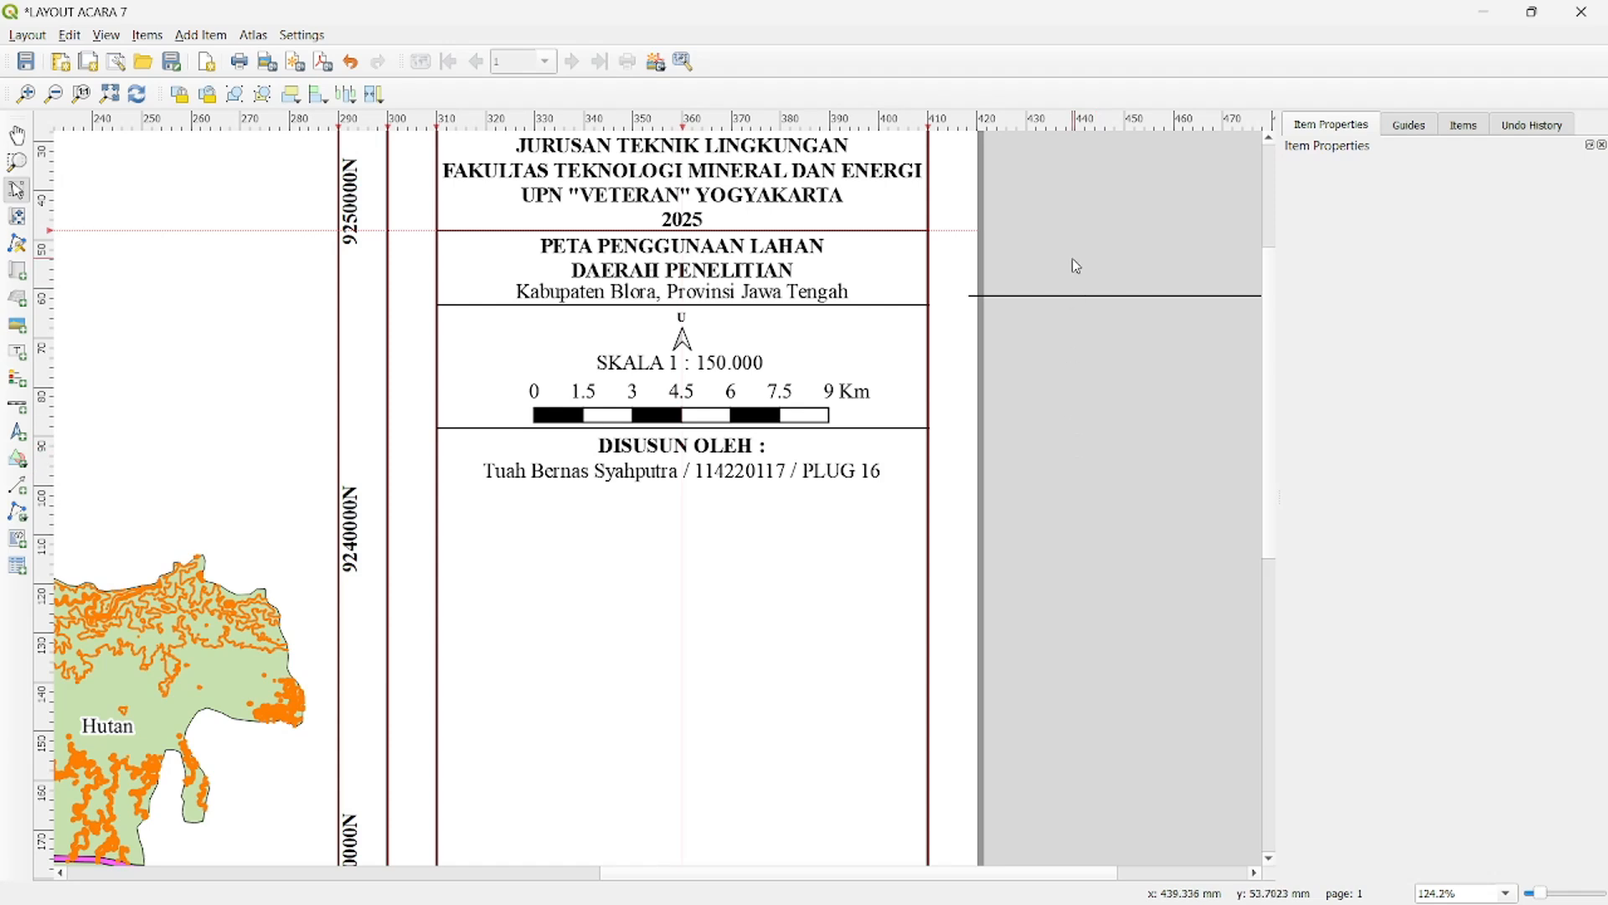
# - Duplicate the spare horizontal line again and place the copy across the side panel below the author label
pyautogui.click(1090, 295)
pyautogui.hotkey('ctrl', 'v')
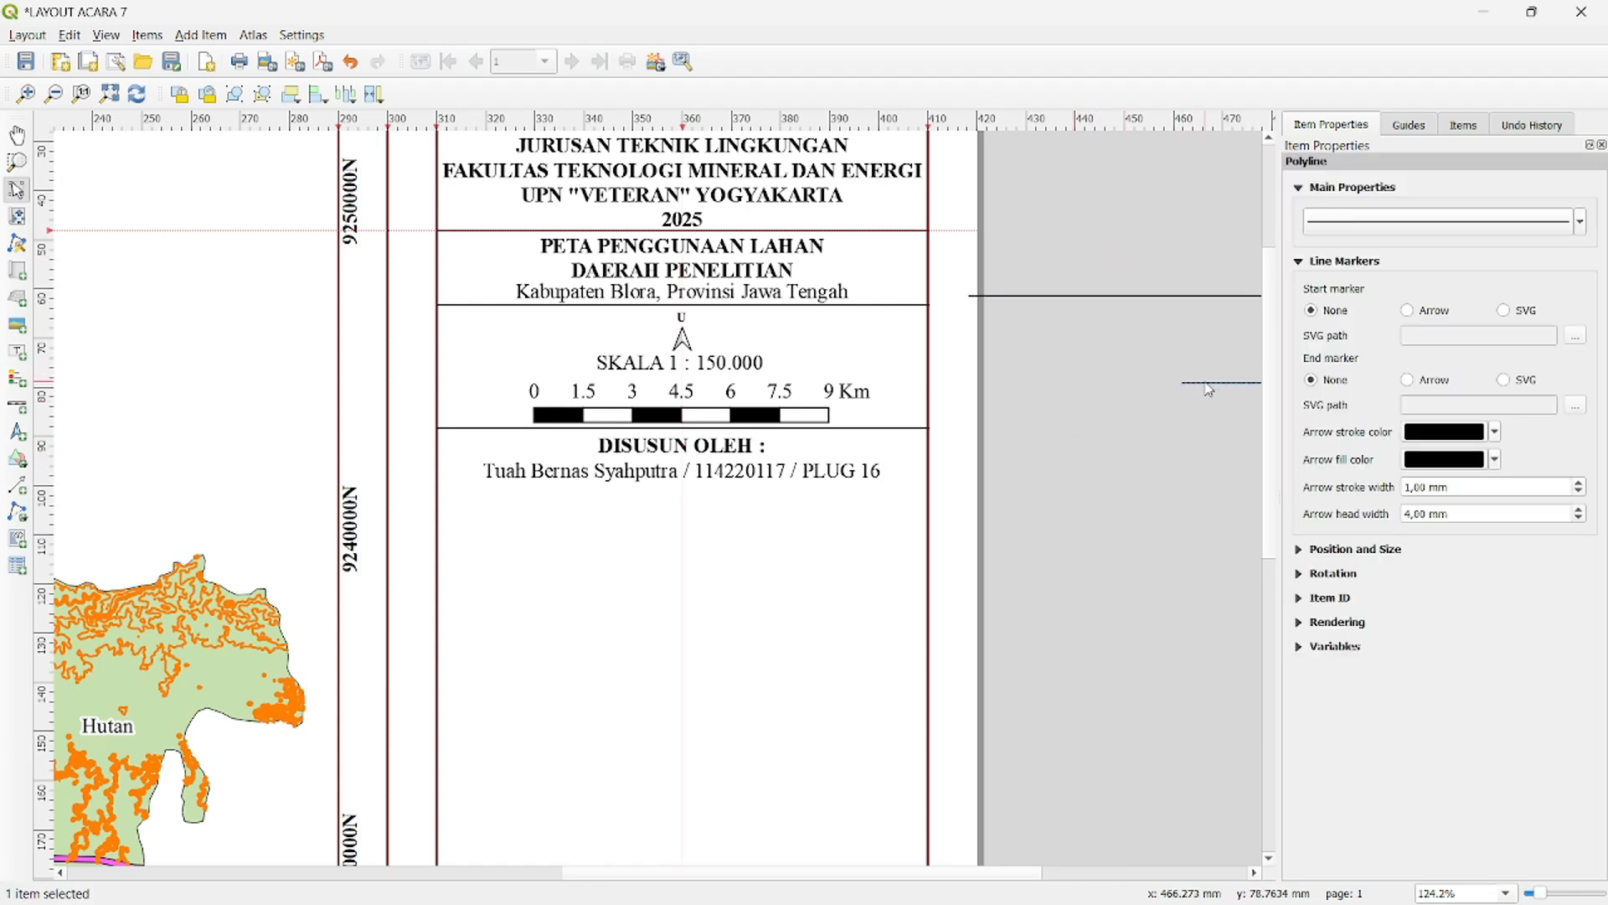
pyautogui.moveTo(1211, 383); pyautogui.dragTo(464, 488)
pyautogui.click(1088, 528)
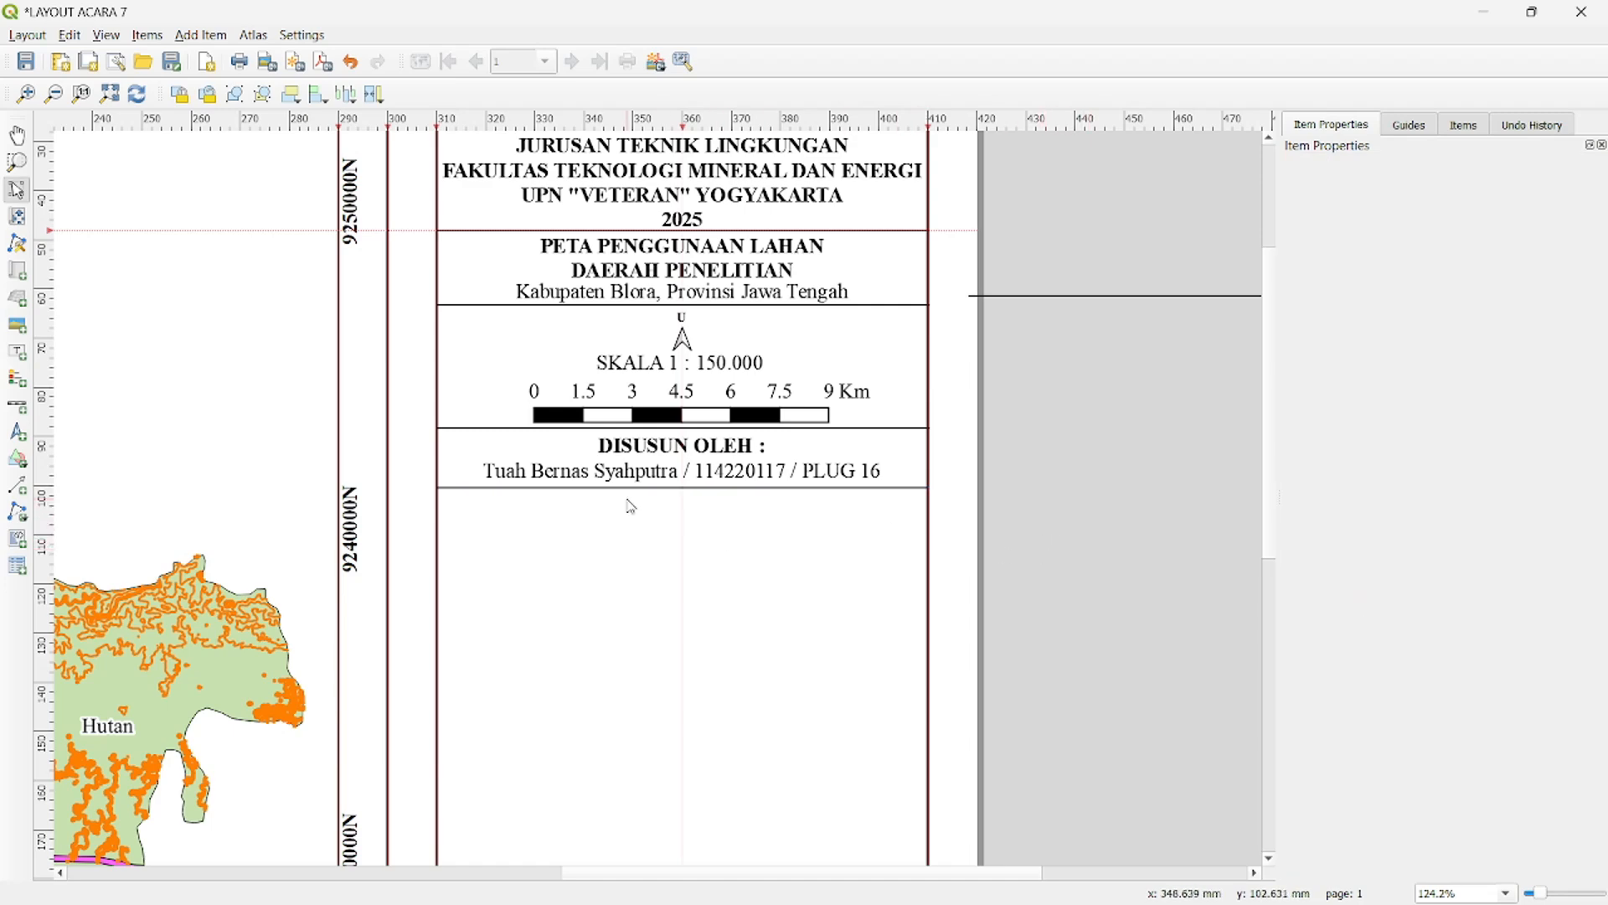
# - Add a legend in the empty part of the side panel below the author section
pyautogui.click(18, 382)
pyautogui.scroll(-1, 807, 563)
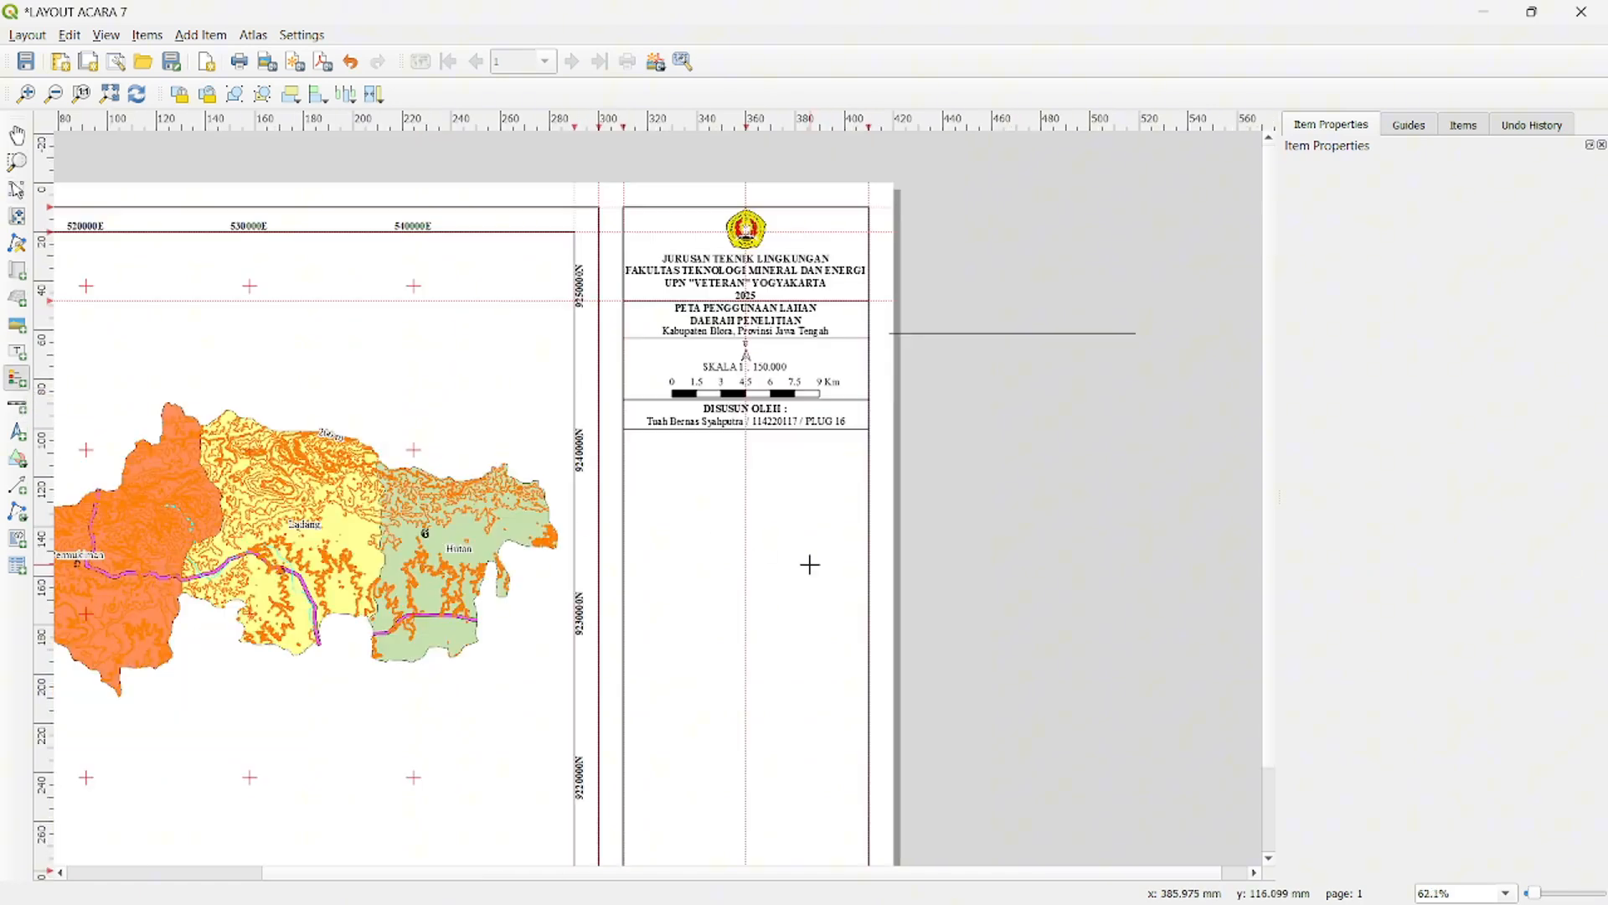
pyautogui.moveTo(652, 451); pyautogui.dragTo(834, 695)
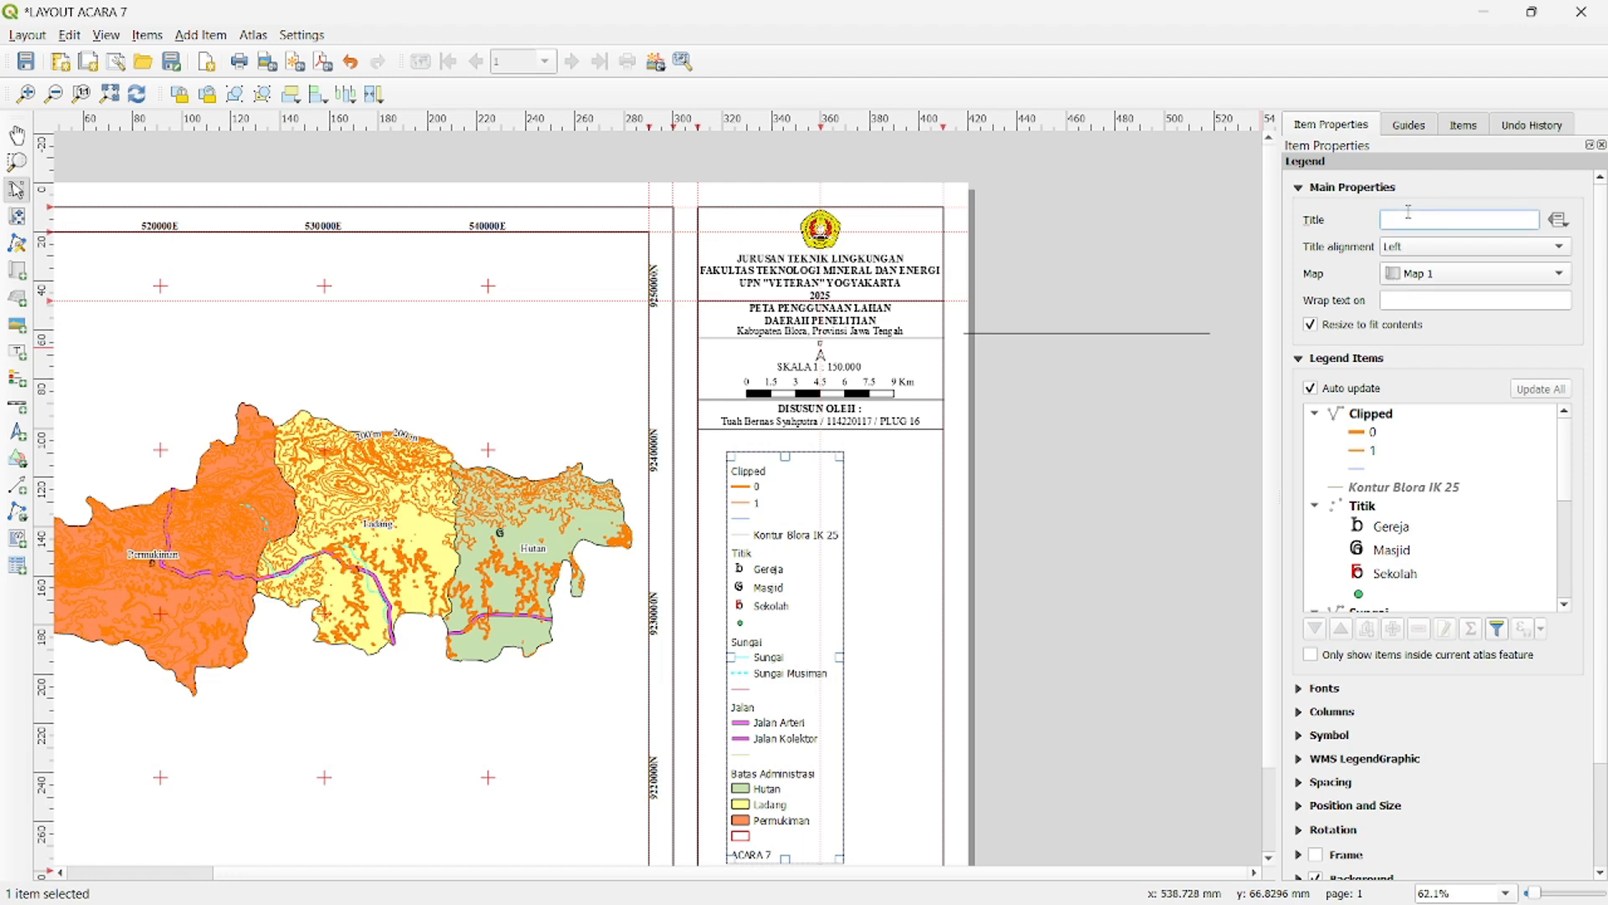
# - Title the legend "KETERANGAN :" and turn off automatic updating of its items
pyautogui.write('KETERANGAN :')
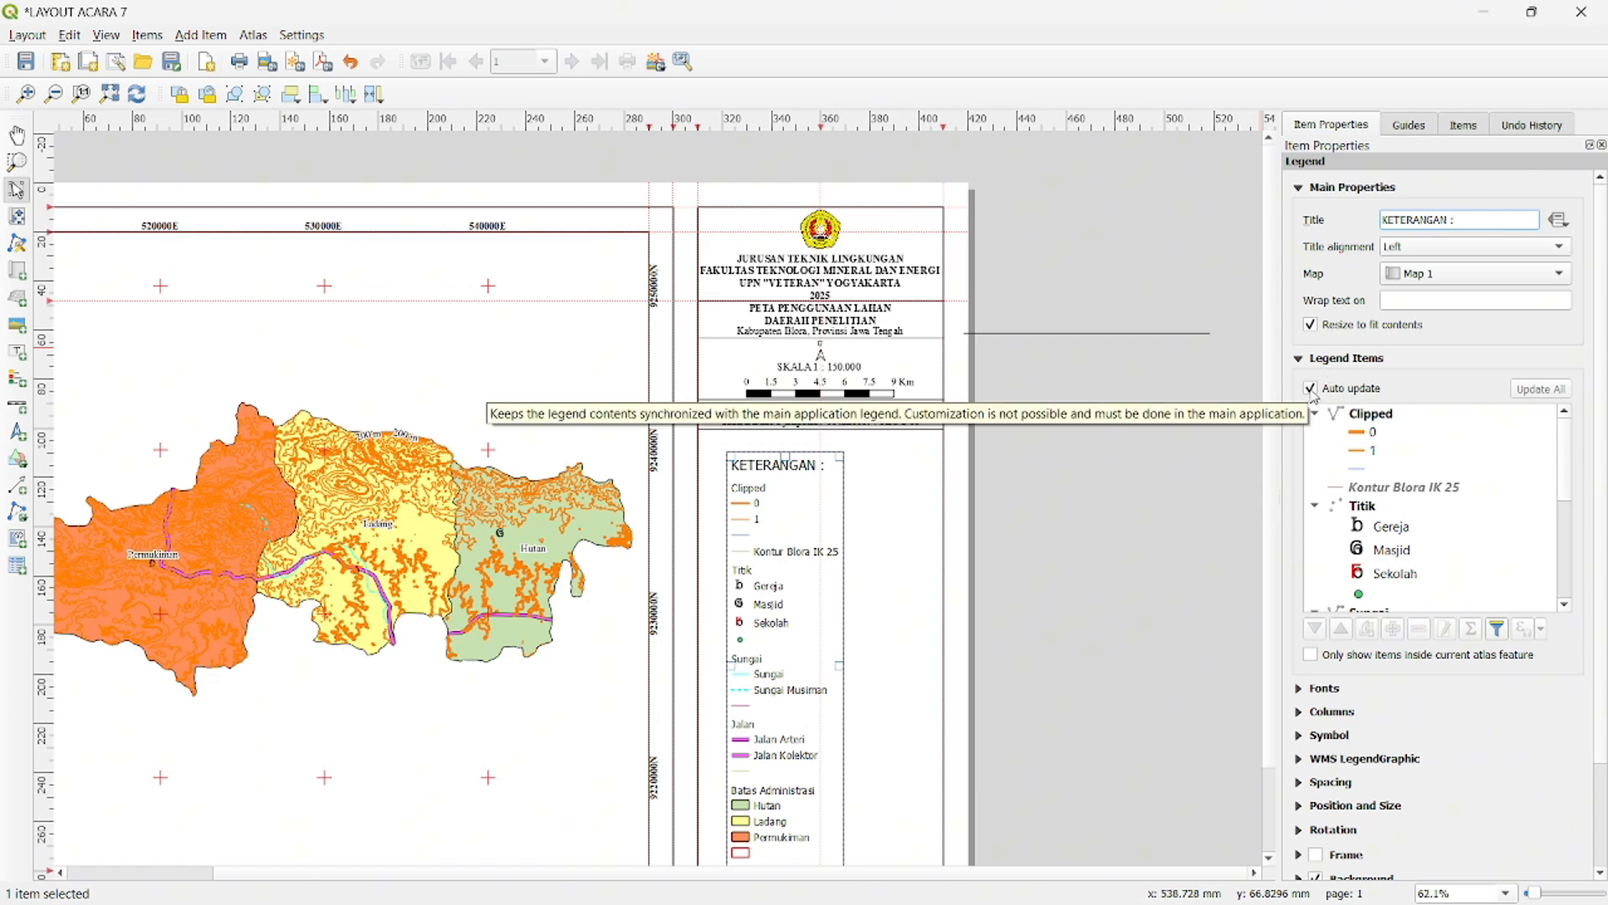
pyautogui.click(1311, 389)
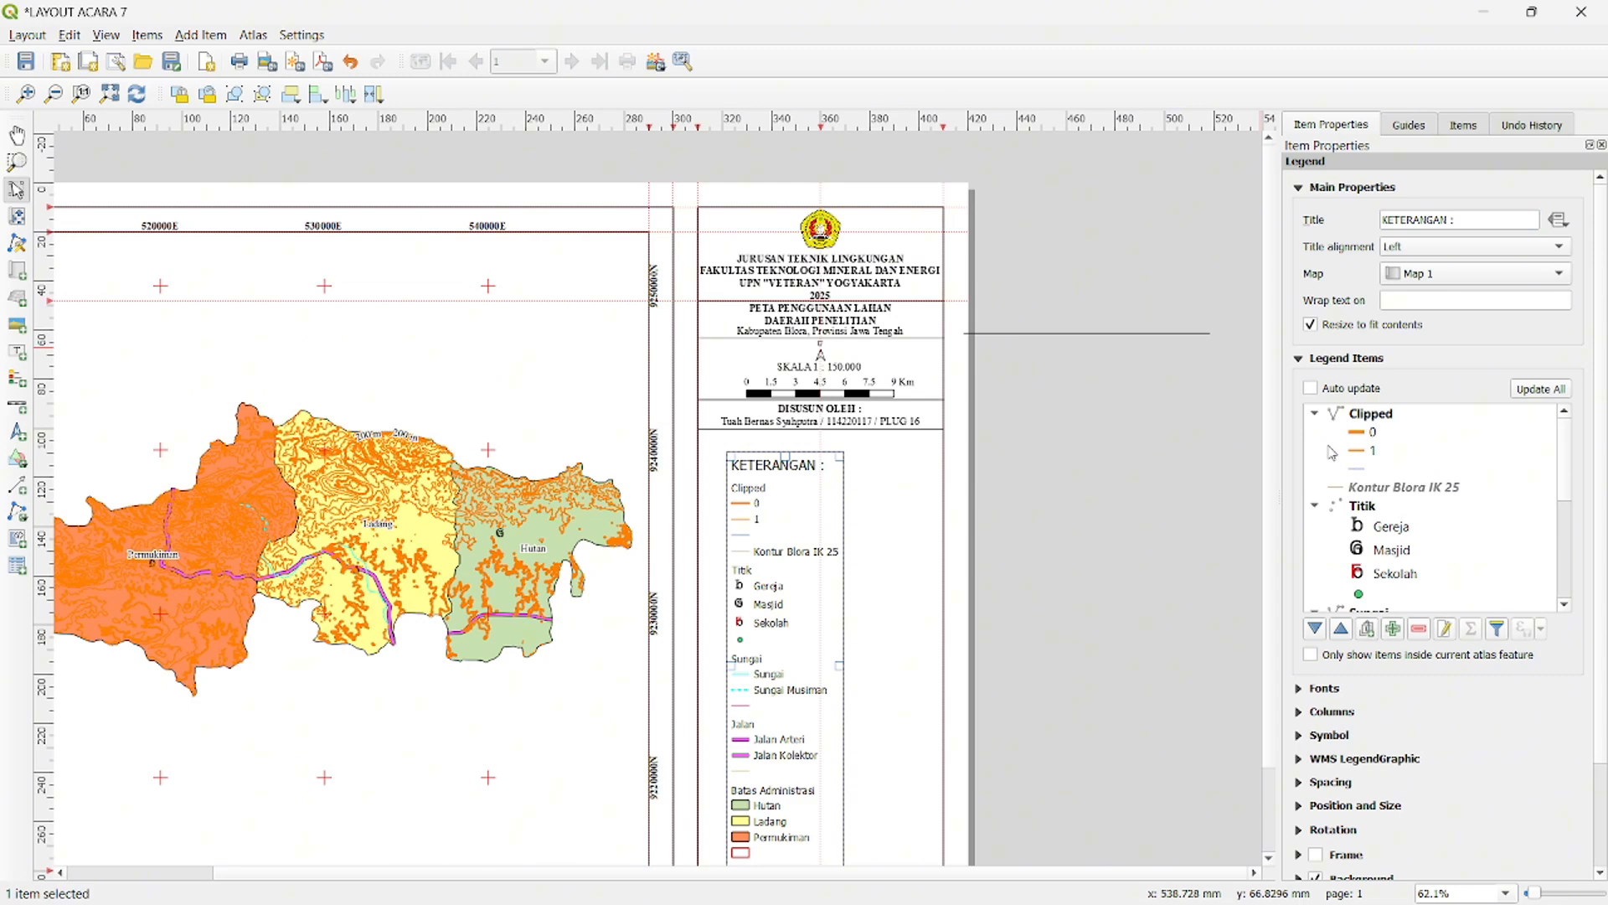
# - Hide the Clipped layer's heading in the legend
pyautogui.click(1379, 417)
pyautogui.rightClick(1381, 417)
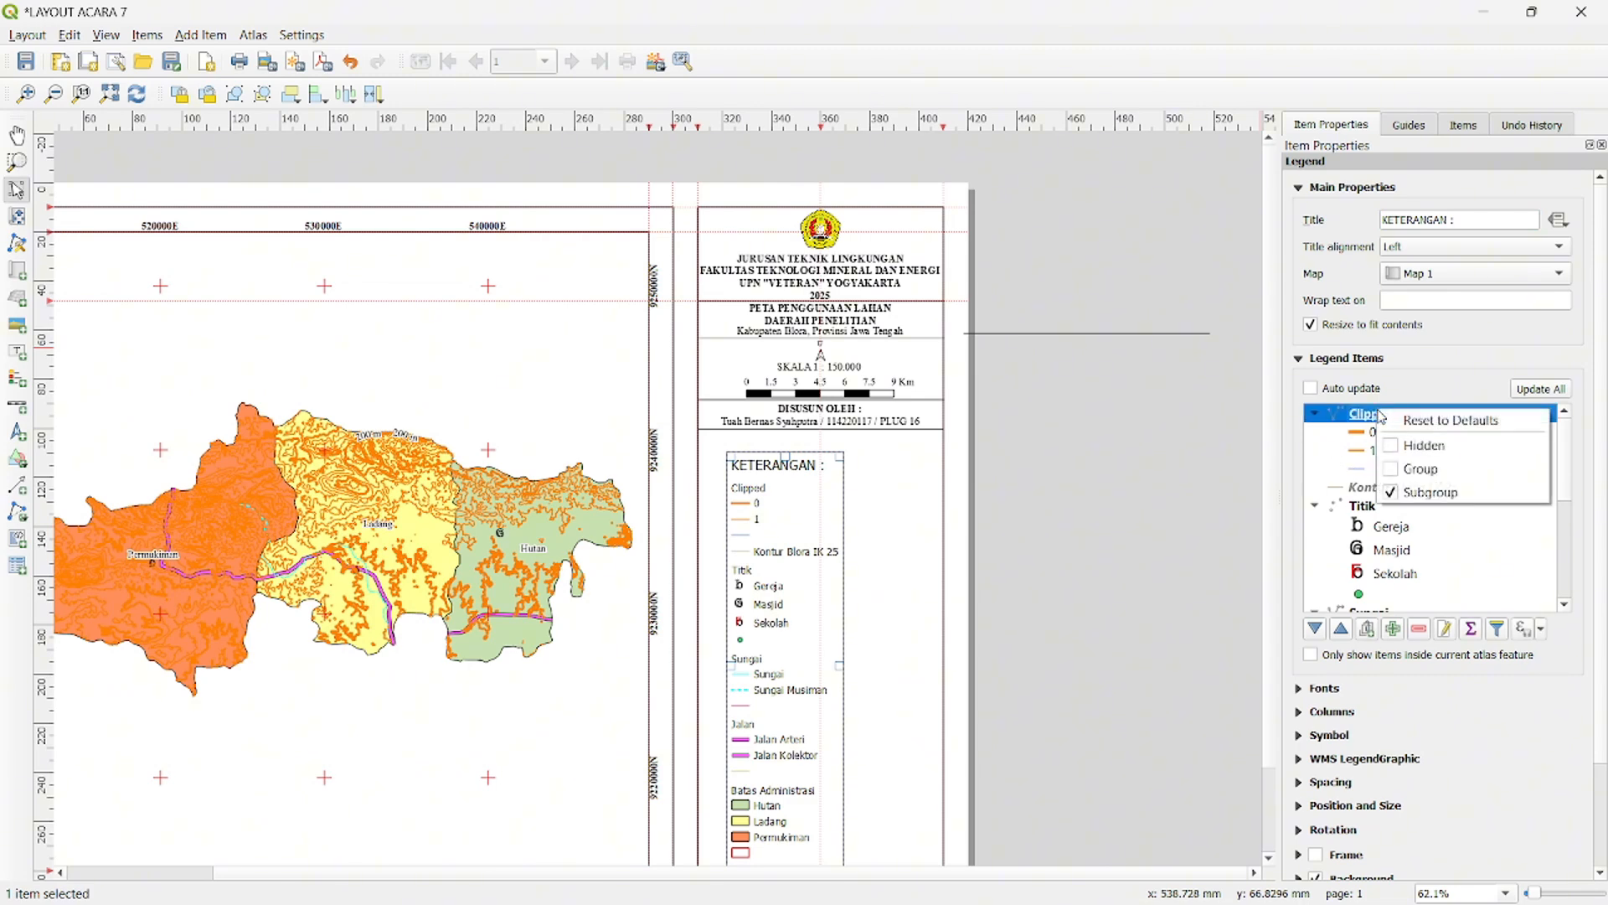
pyautogui.click(1397, 468)
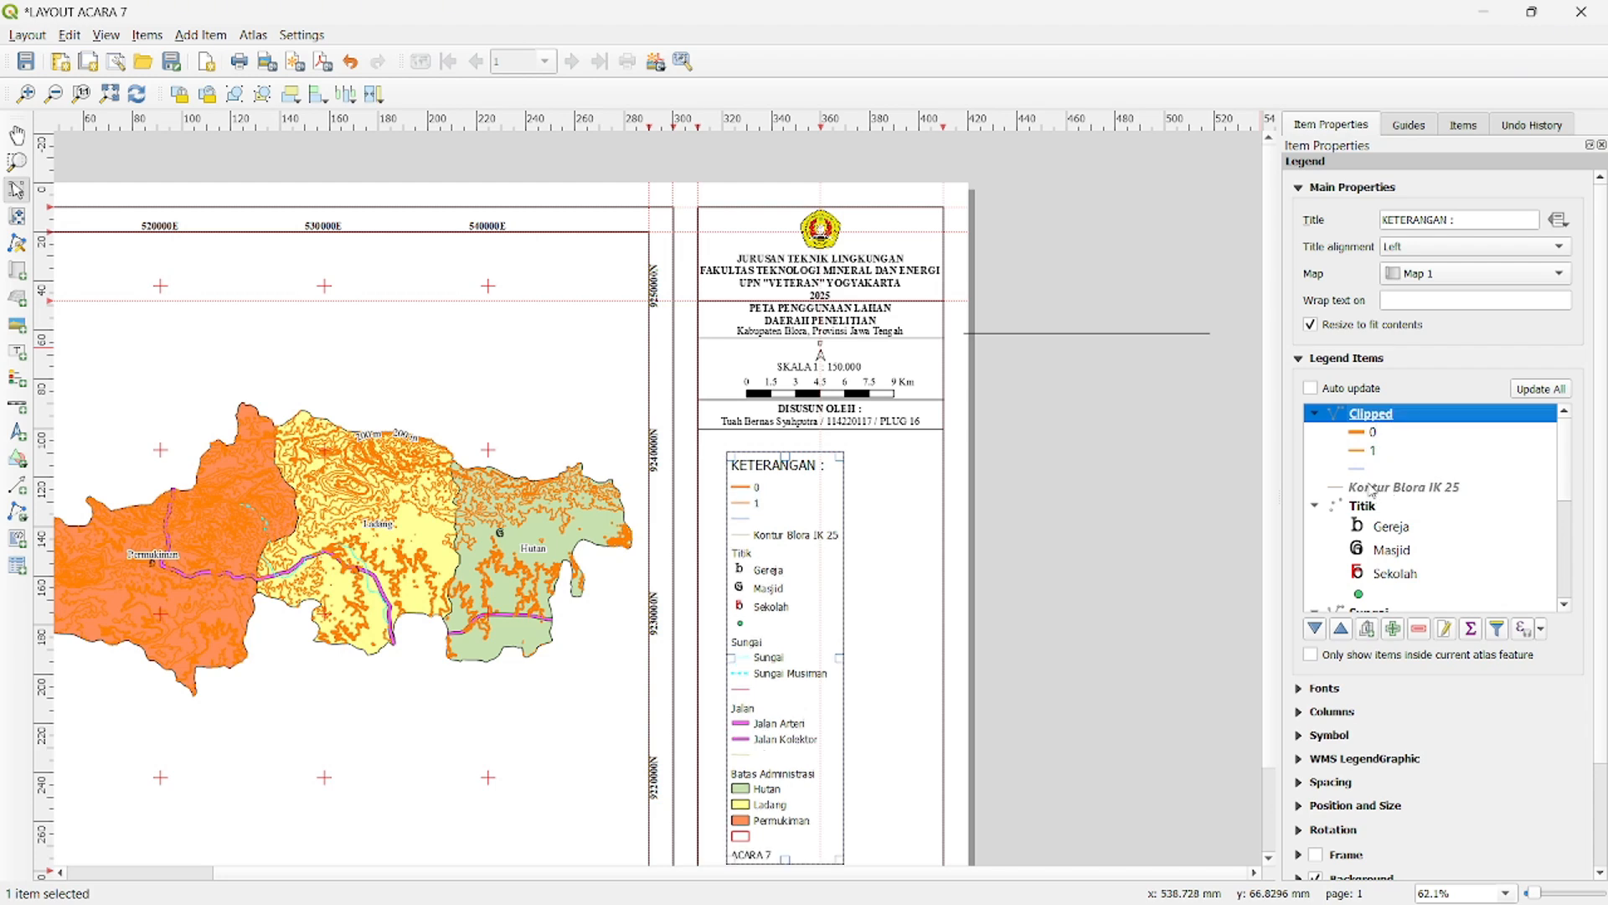
# - Remove the unlabelled Clipped entry and the Kontur Blora IK 25 layer from the legend
pyautogui.click(1378, 488)
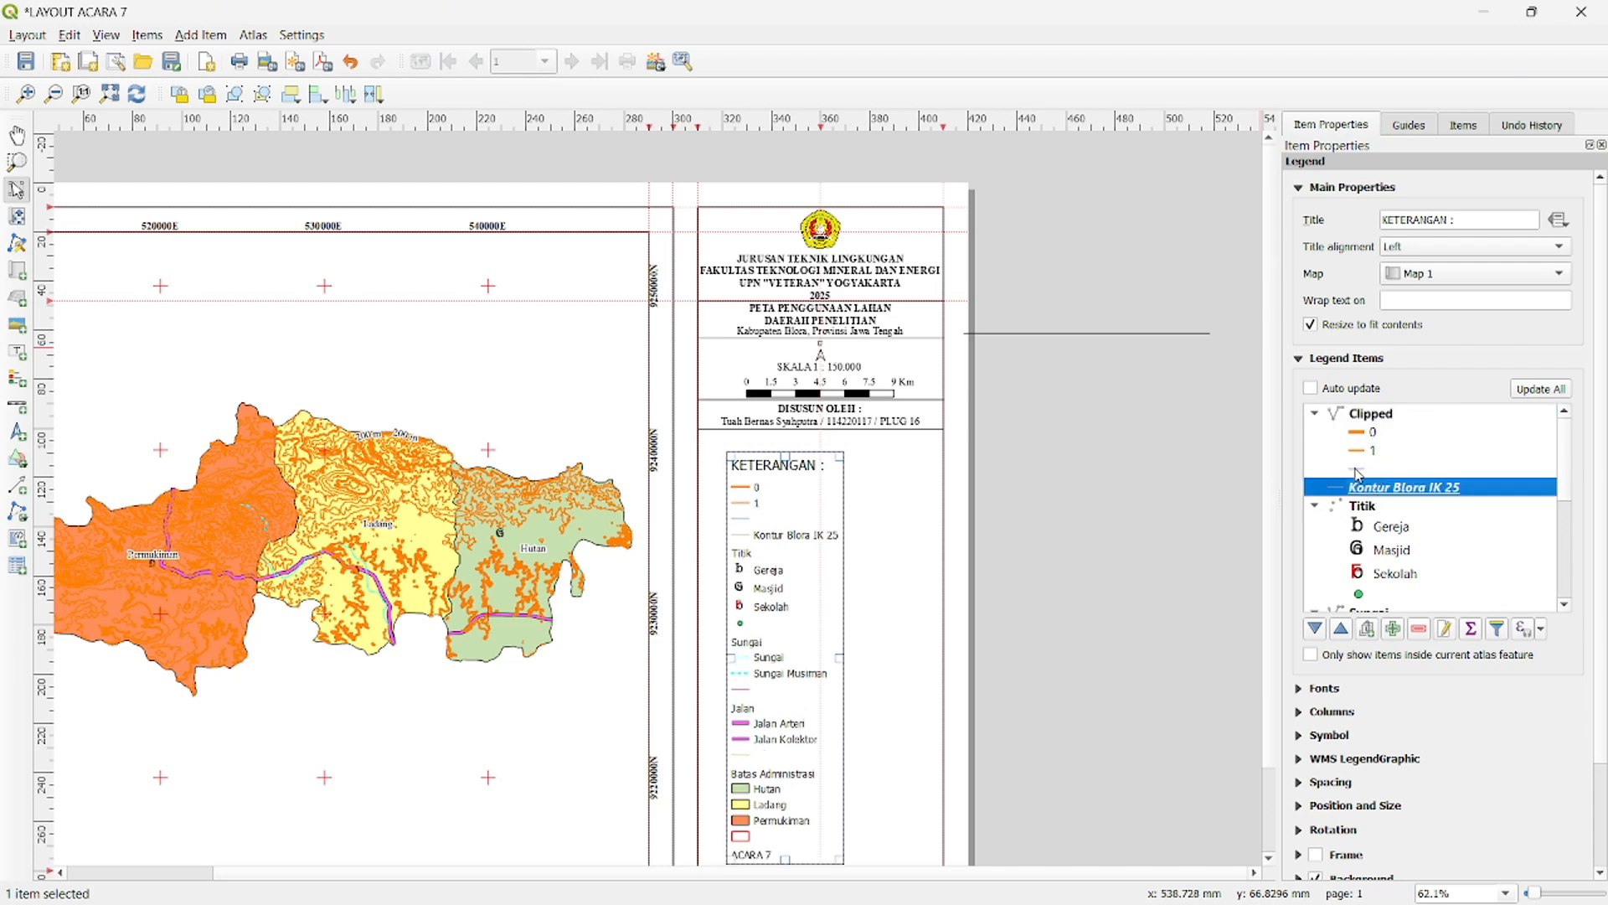
pyautogui.click(1358, 474)
pyautogui.click(1423, 626)
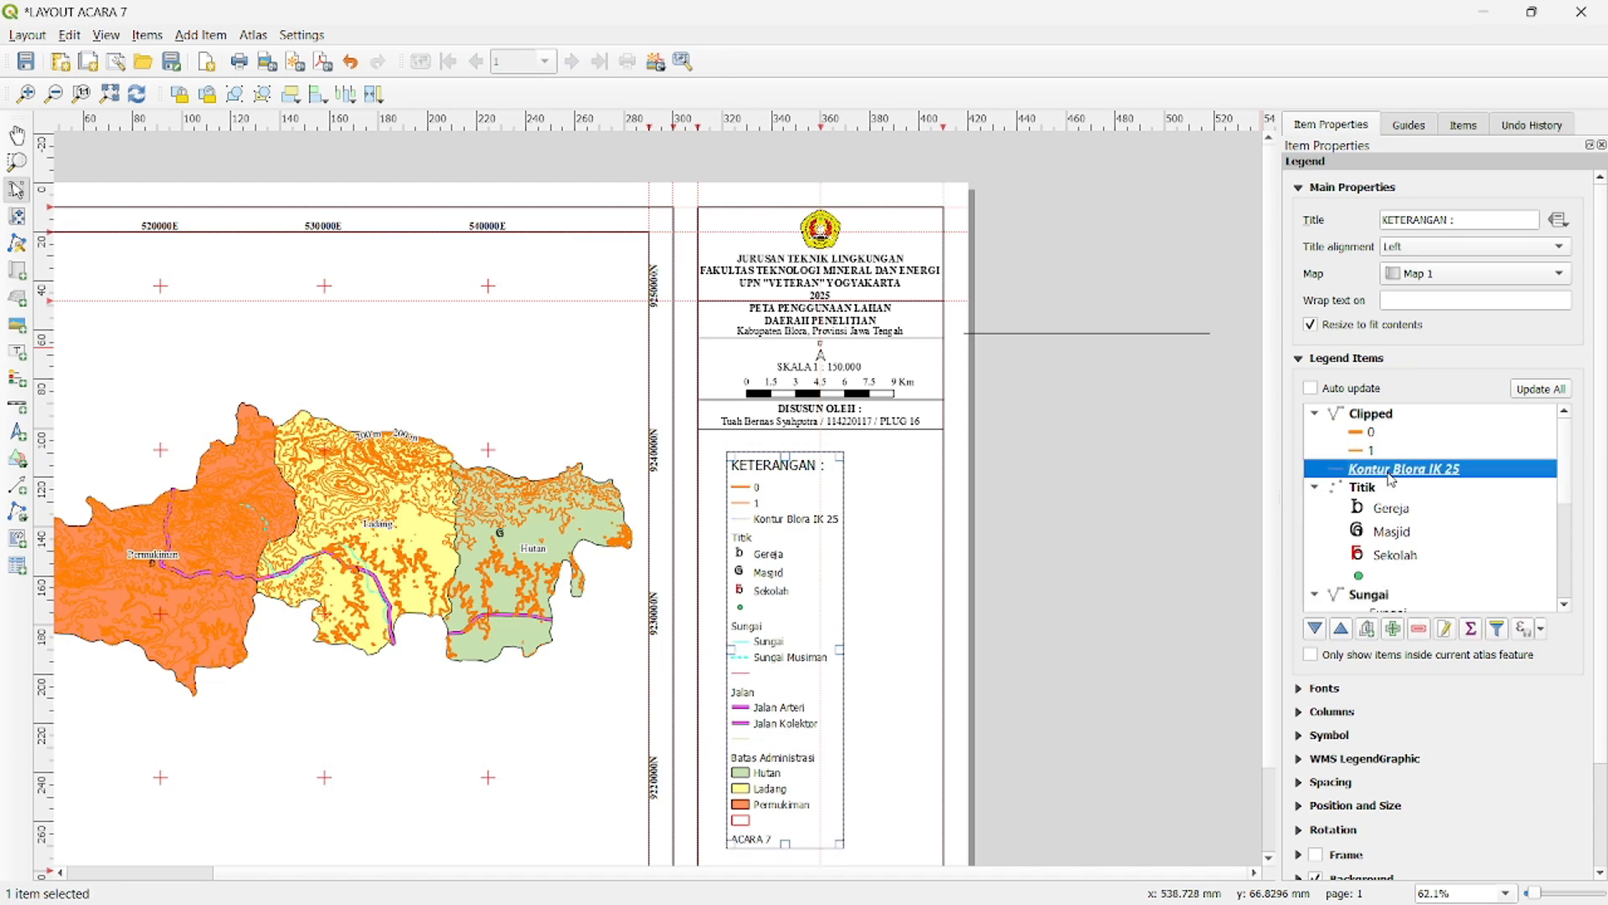
pyautogui.click(1420, 629)
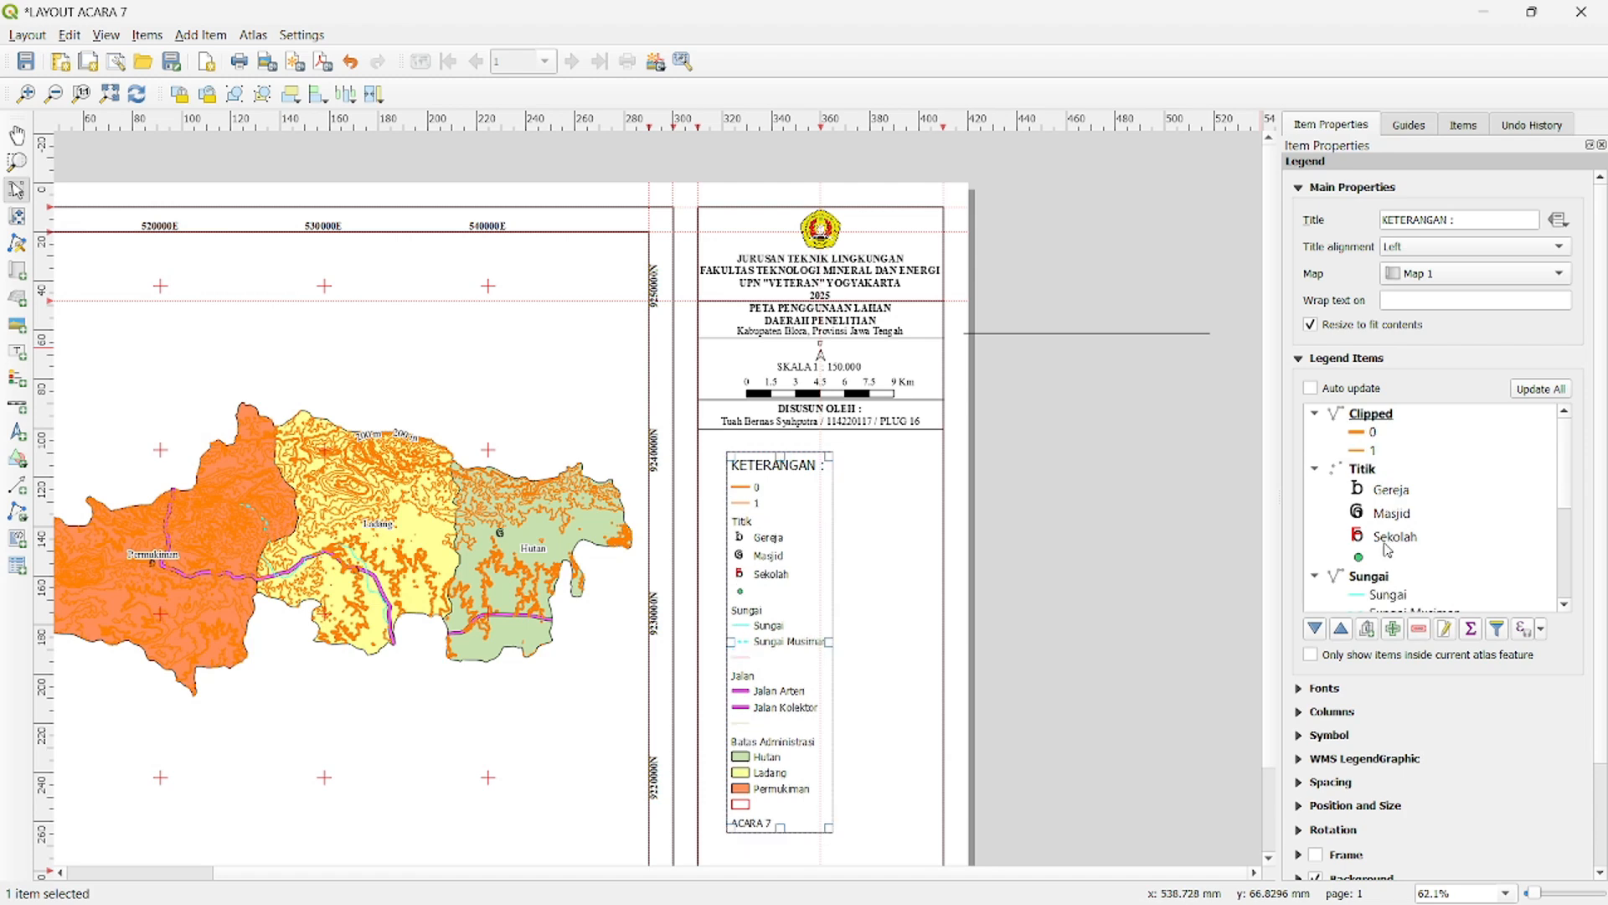
# - Hide the Titik, Sungai, Jalan and Batas Administrasi headings in the legend
pyautogui.rightClick(1357, 474)
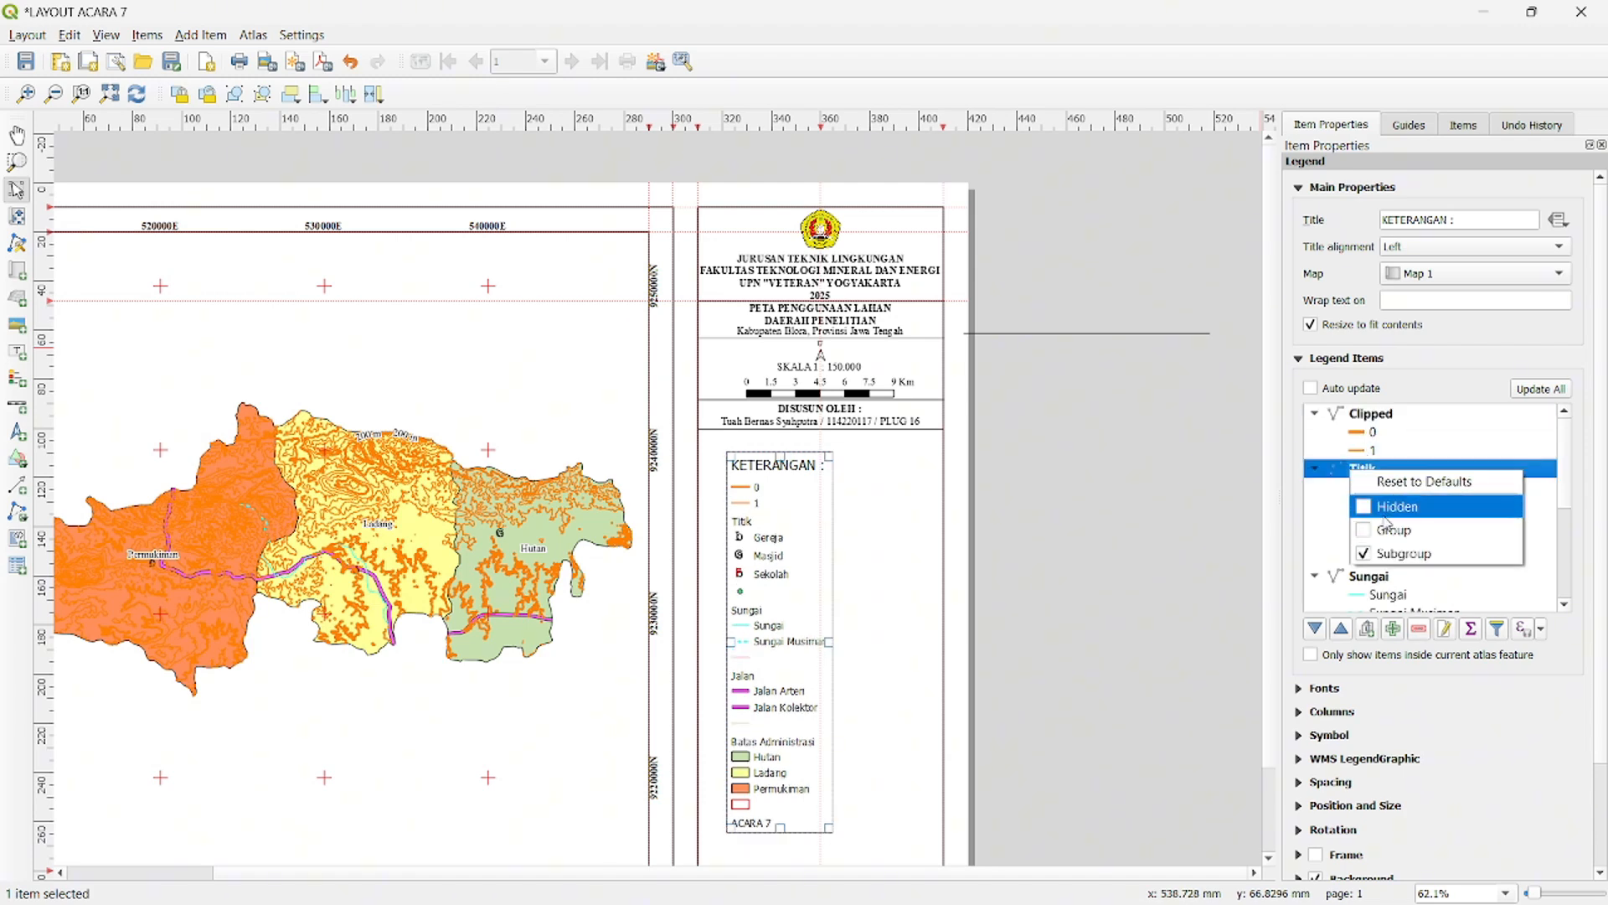
pyautogui.click(1378, 513)
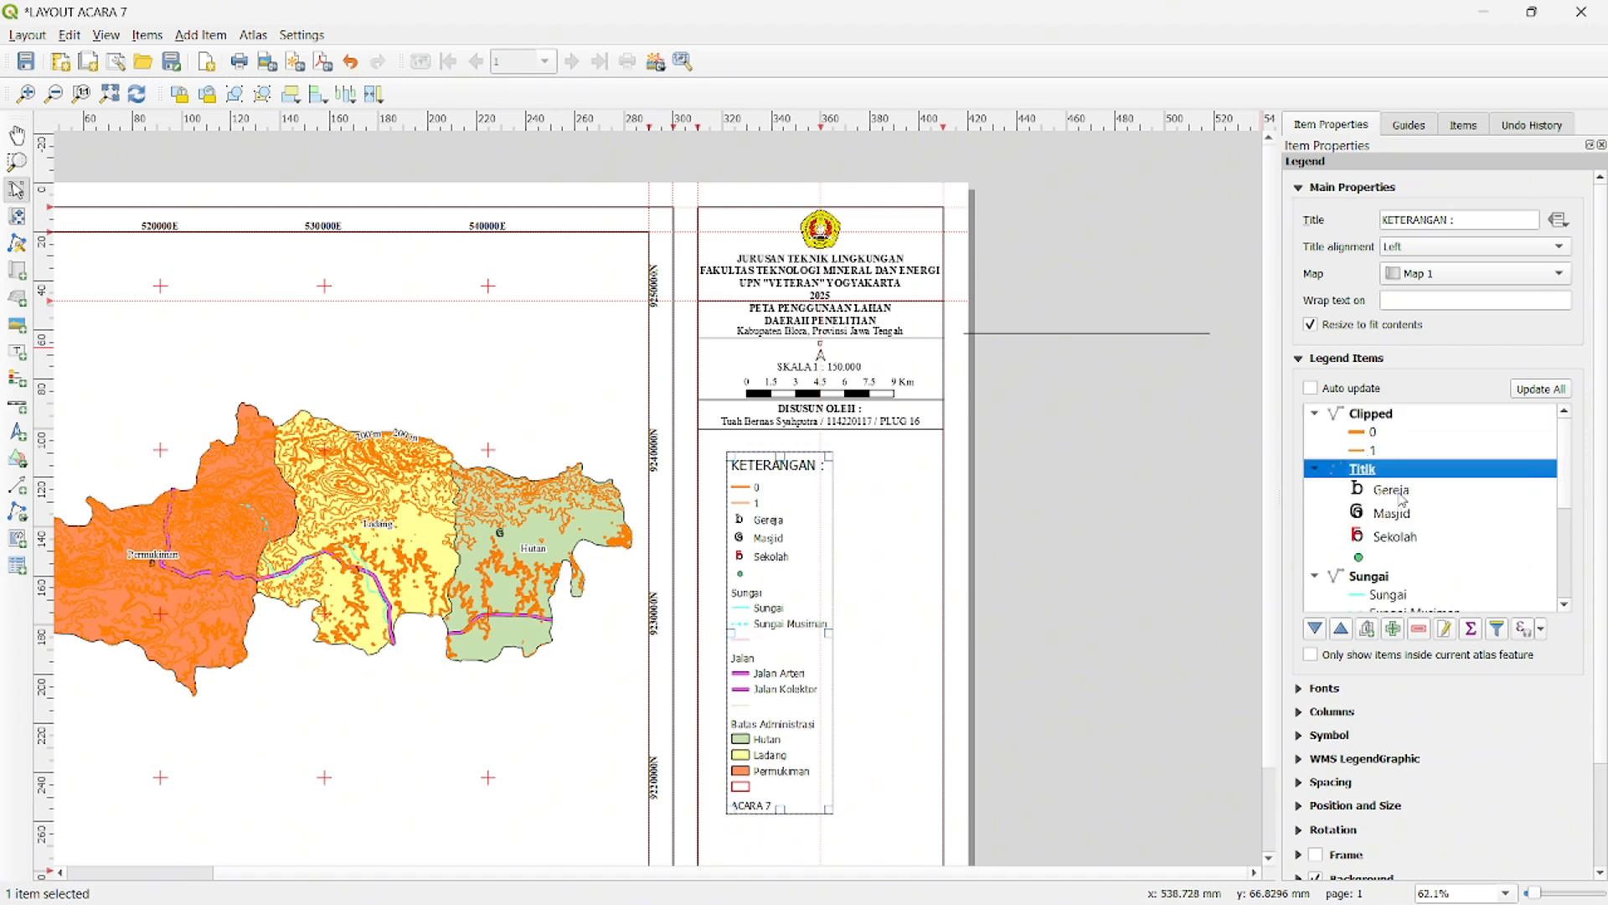
pyautogui.scroll(-1, 1376, 535)
pyautogui.rightClick(1367, 522)
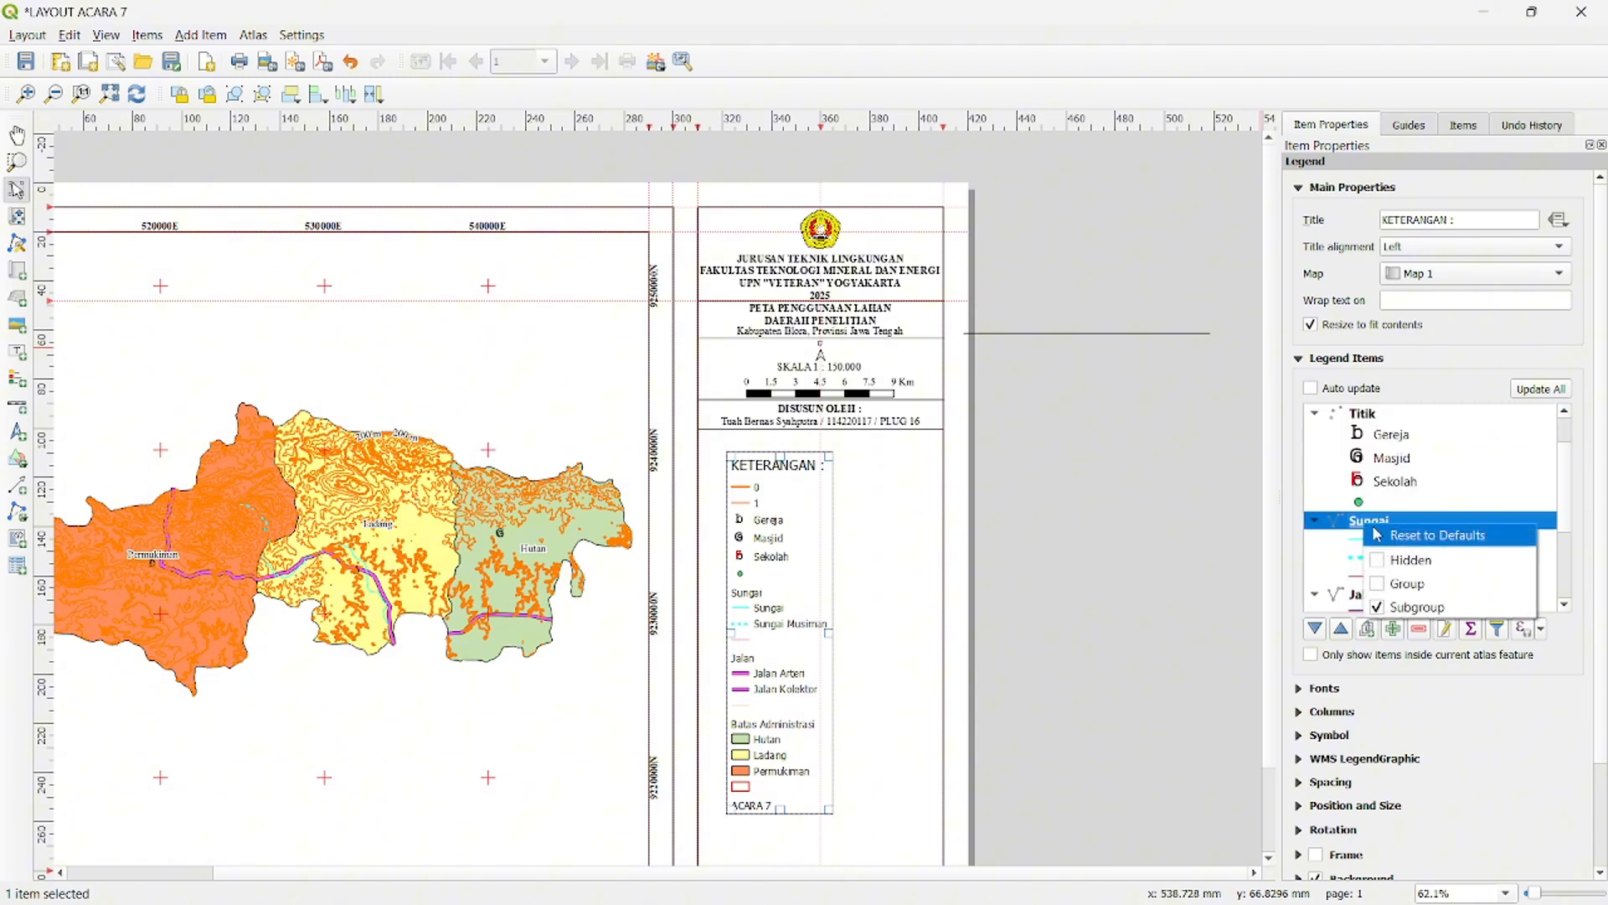
pyautogui.click(1395, 563)
pyautogui.scroll(-1, 1395, 561)
pyautogui.rightClick(1378, 530)
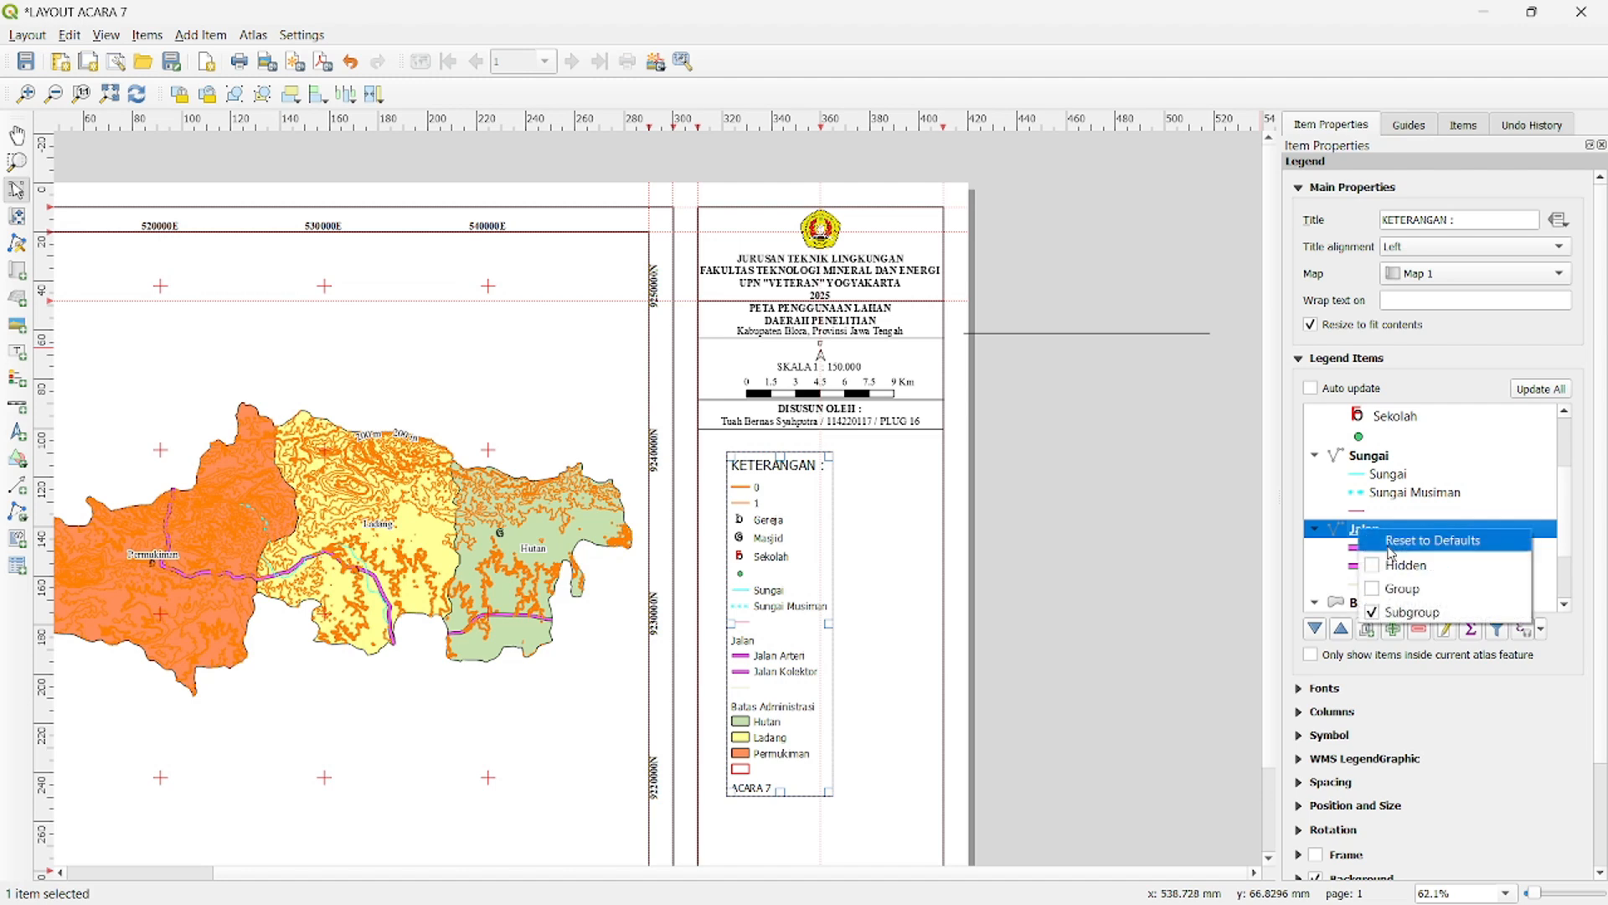
pyautogui.click(1399, 566)
pyautogui.scroll(-1, 1378, 578)
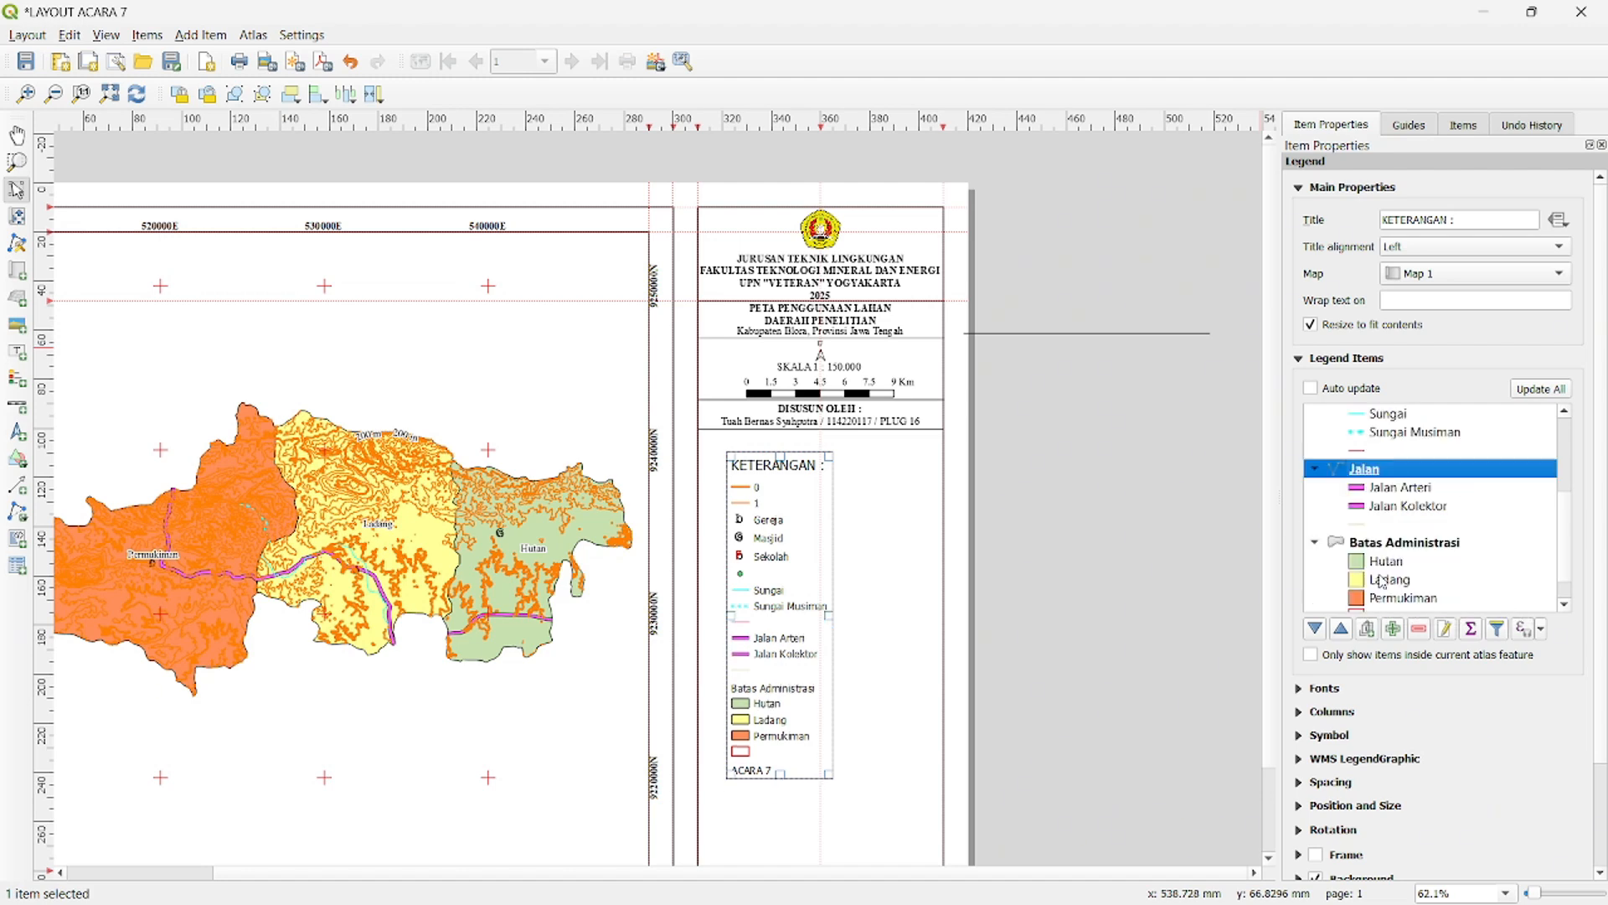
pyautogui.rightClick(1384, 548)
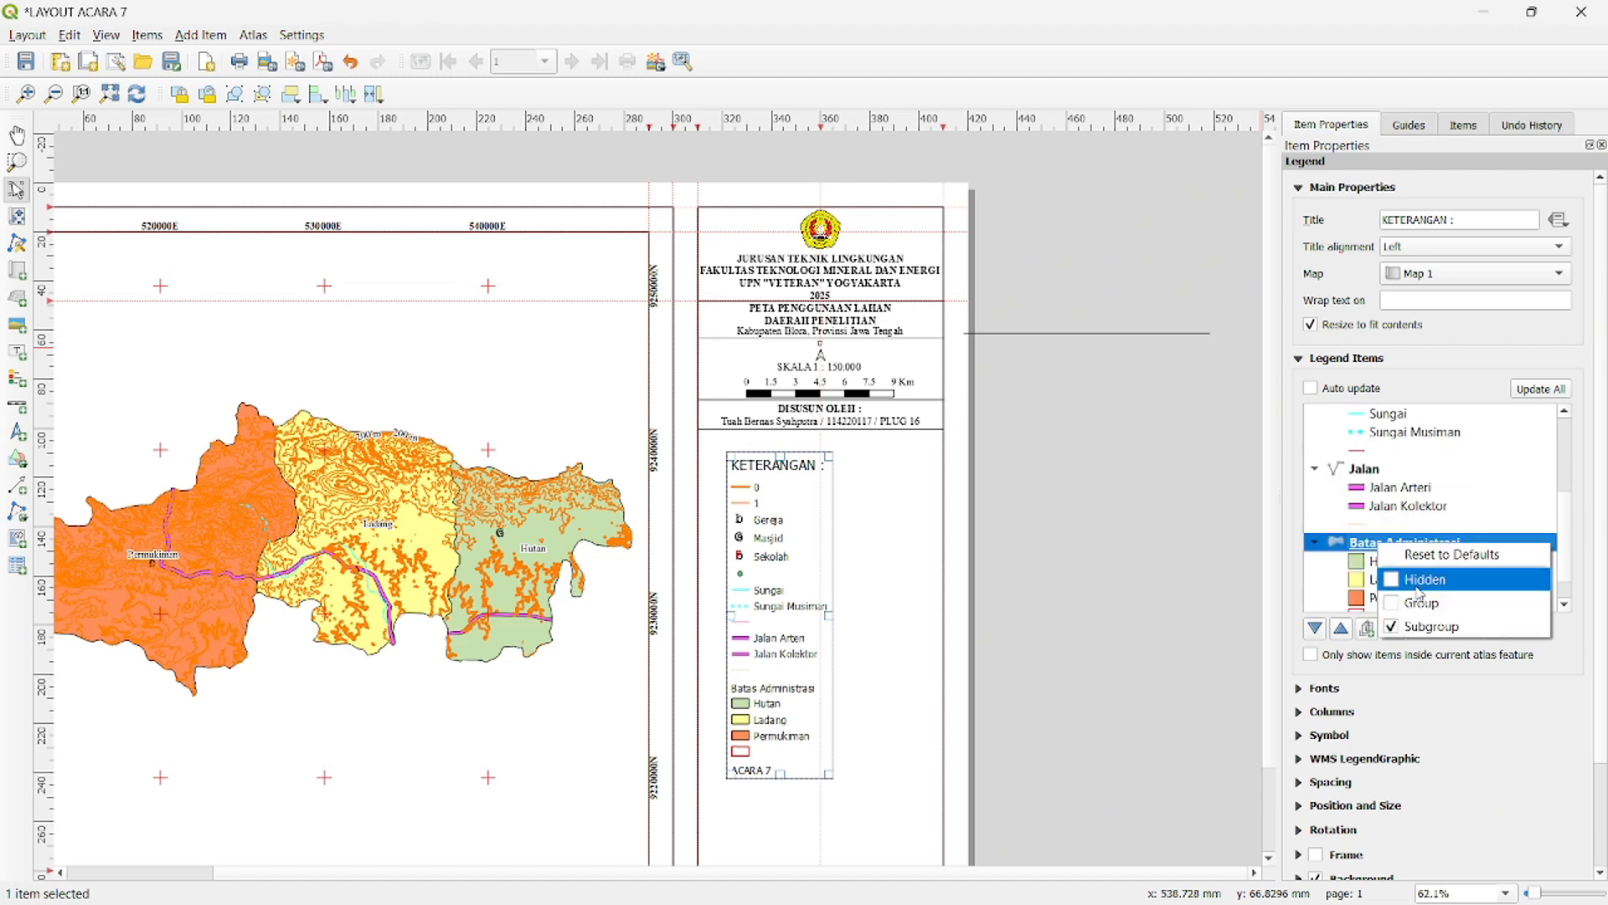
pyautogui.click(1387, 561)
# - Remove ACARA 7 and the unlabelled entries under Batas Administrasi, Jalan, Sungai and Titik from the legend
pyautogui.scroll(-2, 1387, 561)
pyautogui.click(1375, 549)
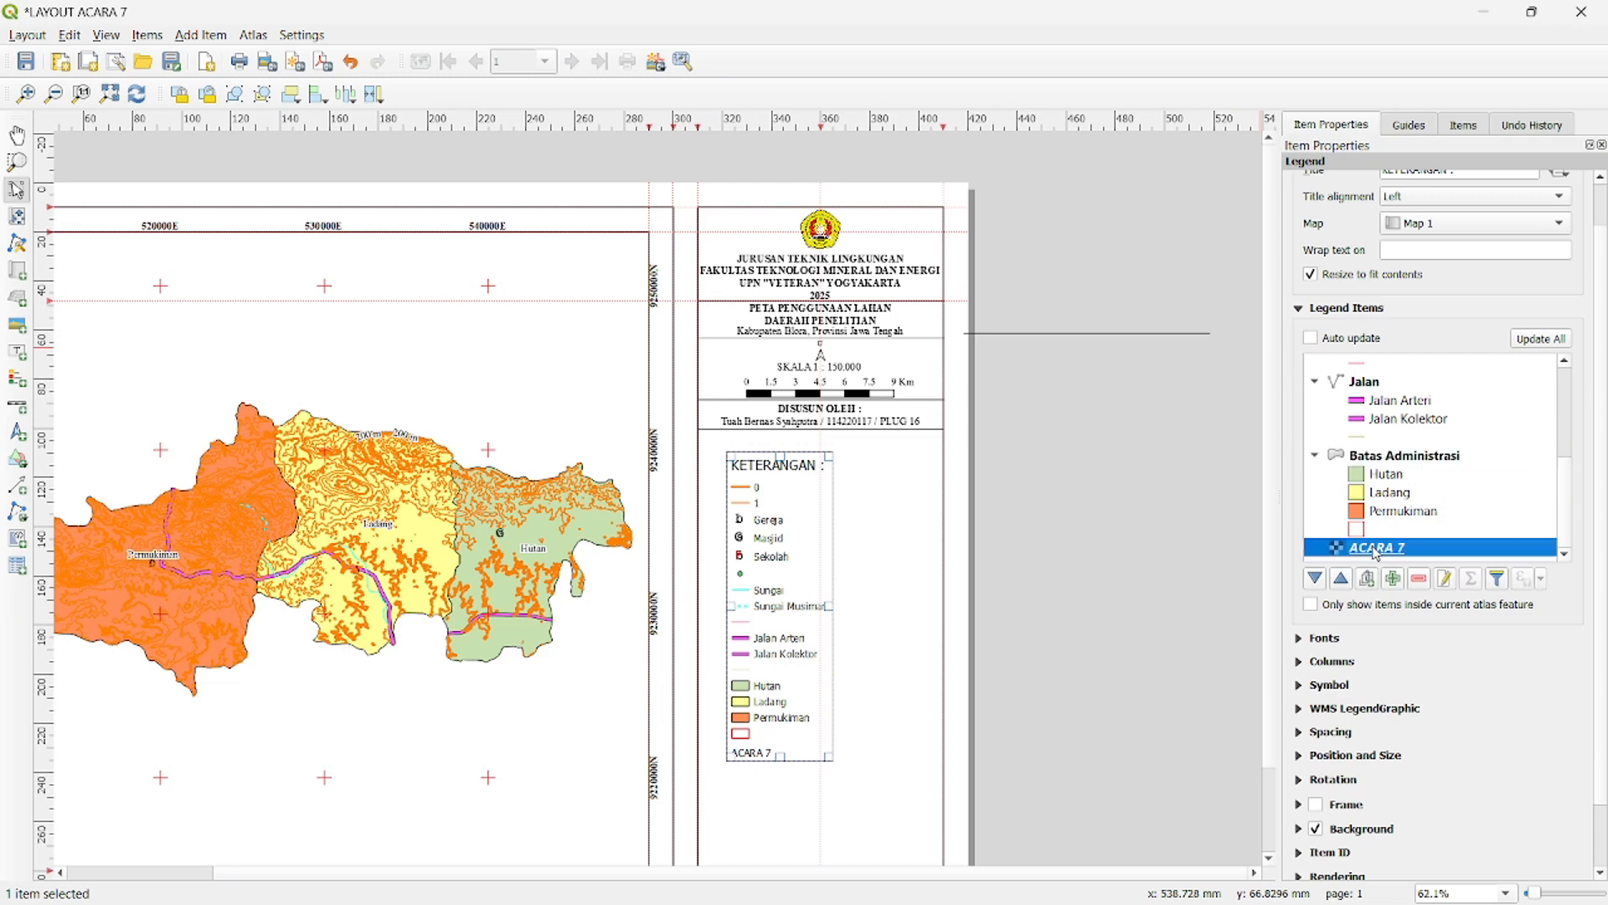
pyautogui.click(1421, 578)
pyautogui.click(1397, 548)
pyautogui.click(1422, 578)
pyautogui.click(1419, 578)
pyautogui.scroll(1, 1390, 486)
pyautogui.click(1363, 486)
pyautogui.click(1419, 578)
pyautogui.scroll(1, 1382, 494)
pyautogui.click(1365, 471)
pyautogui.click(1419, 578)
# - Remove the Clipped layer and its entries 0 and 1 from the legend
pyautogui.scroll(1, 1391, 485)
pyautogui.scroll(1, 1382, 469)
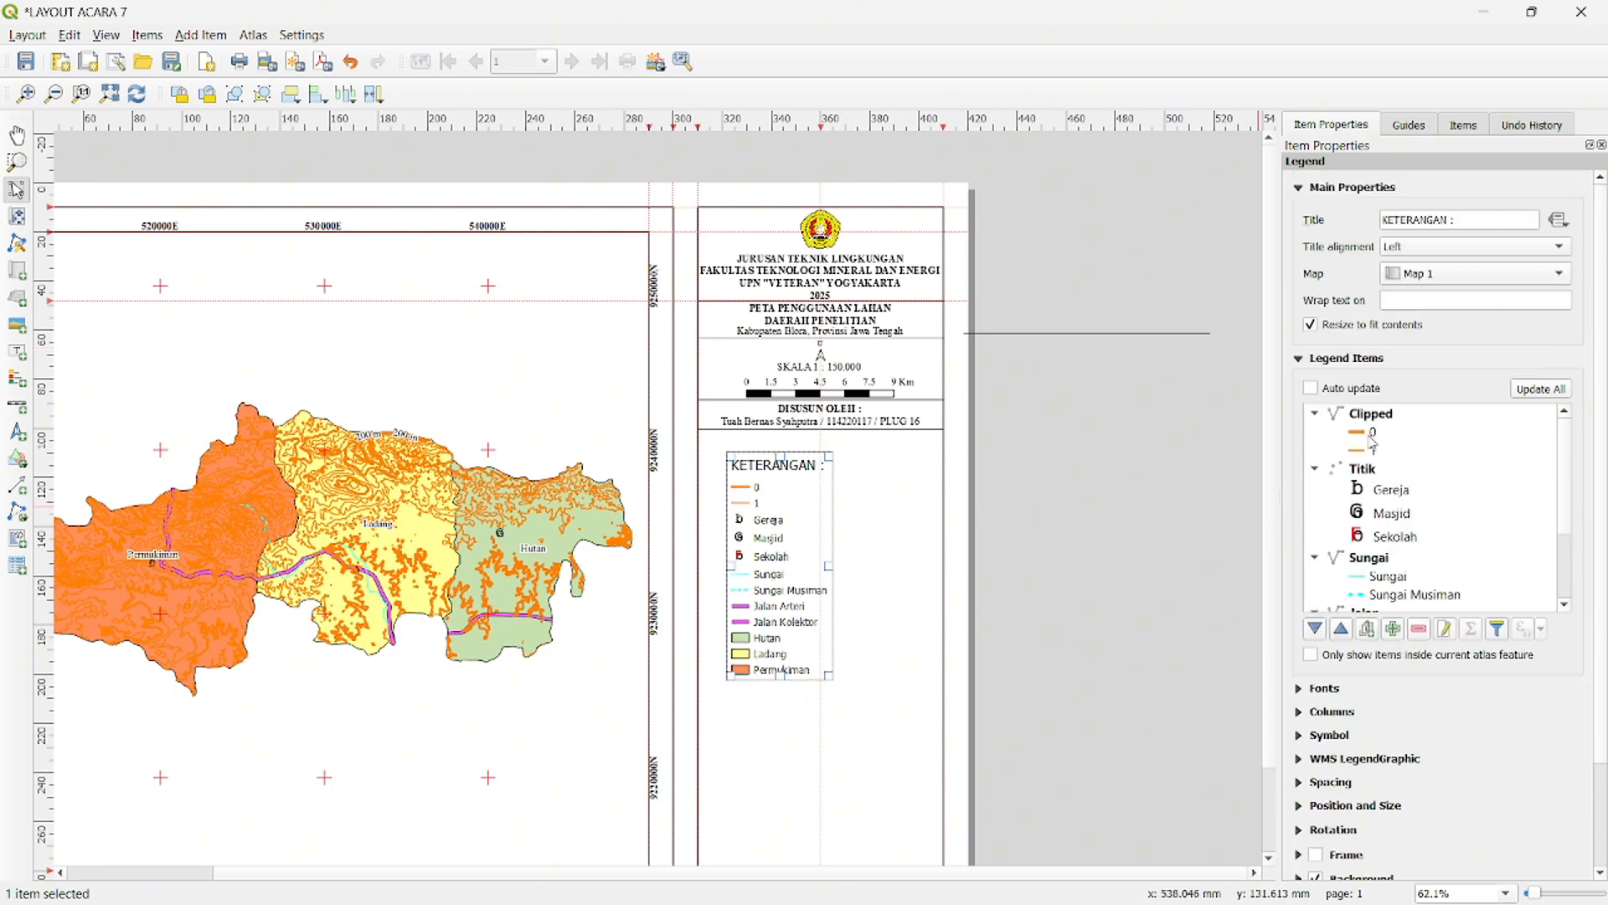
pyautogui.click(1372, 433)
pyautogui.click(1419, 629)
pyautogui.click(1374, 417)
pyautogui.click(1419, 628)
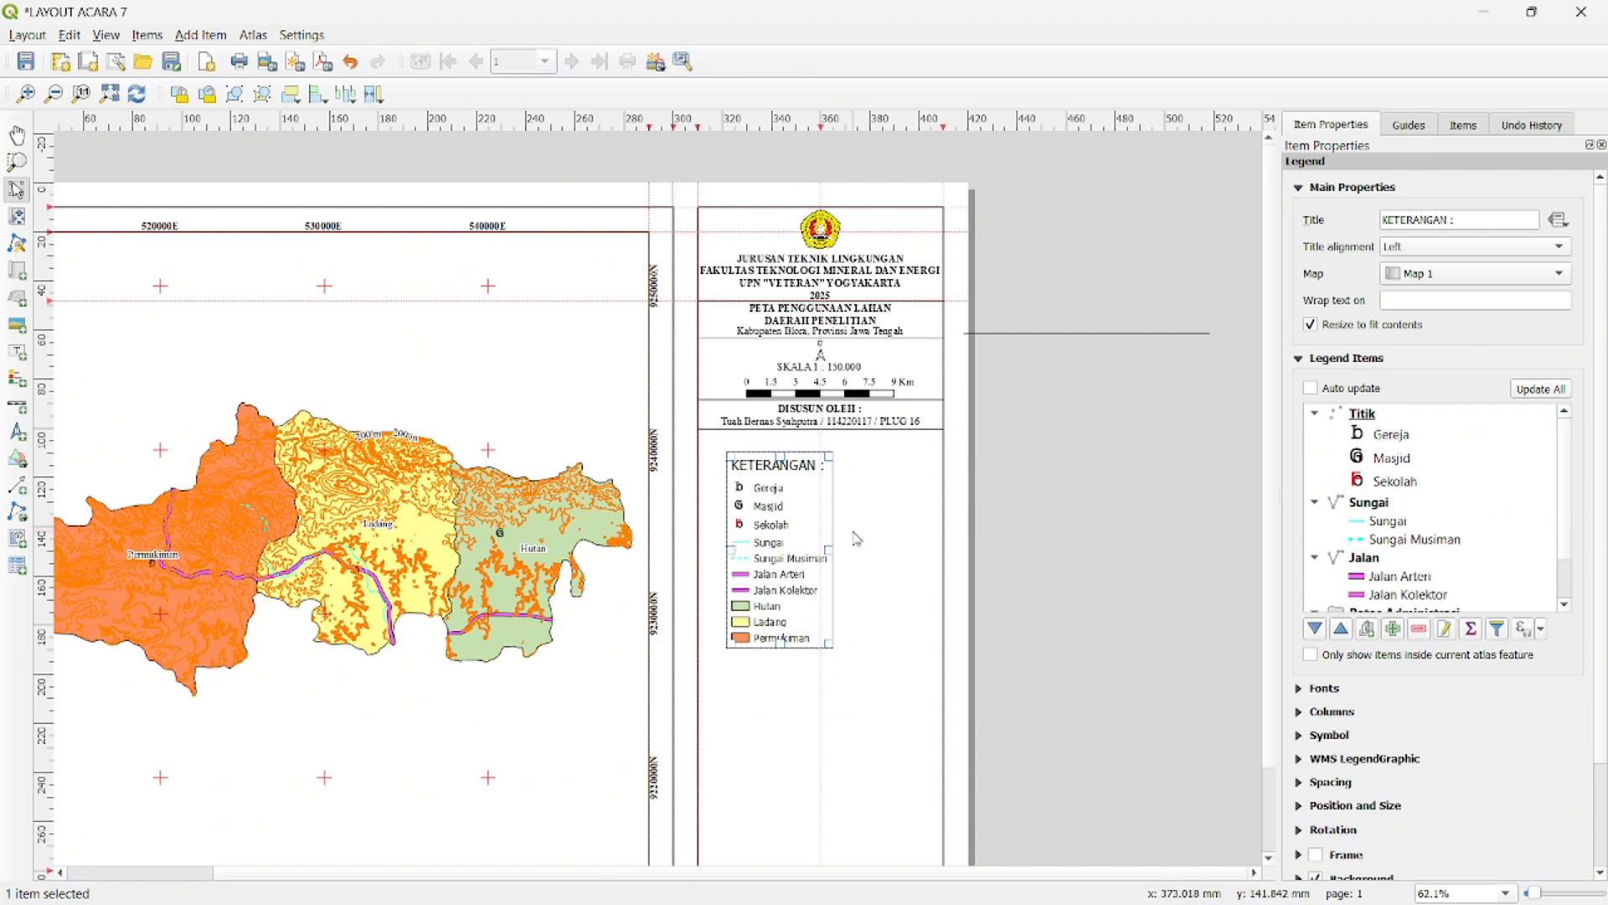
# - Stretch the legend frame sideways so it nearly spans the side panel and starts close to the panel's inner border
pyautogui.moveTo(829, 550); pyautogui.dragTo(925, 560)
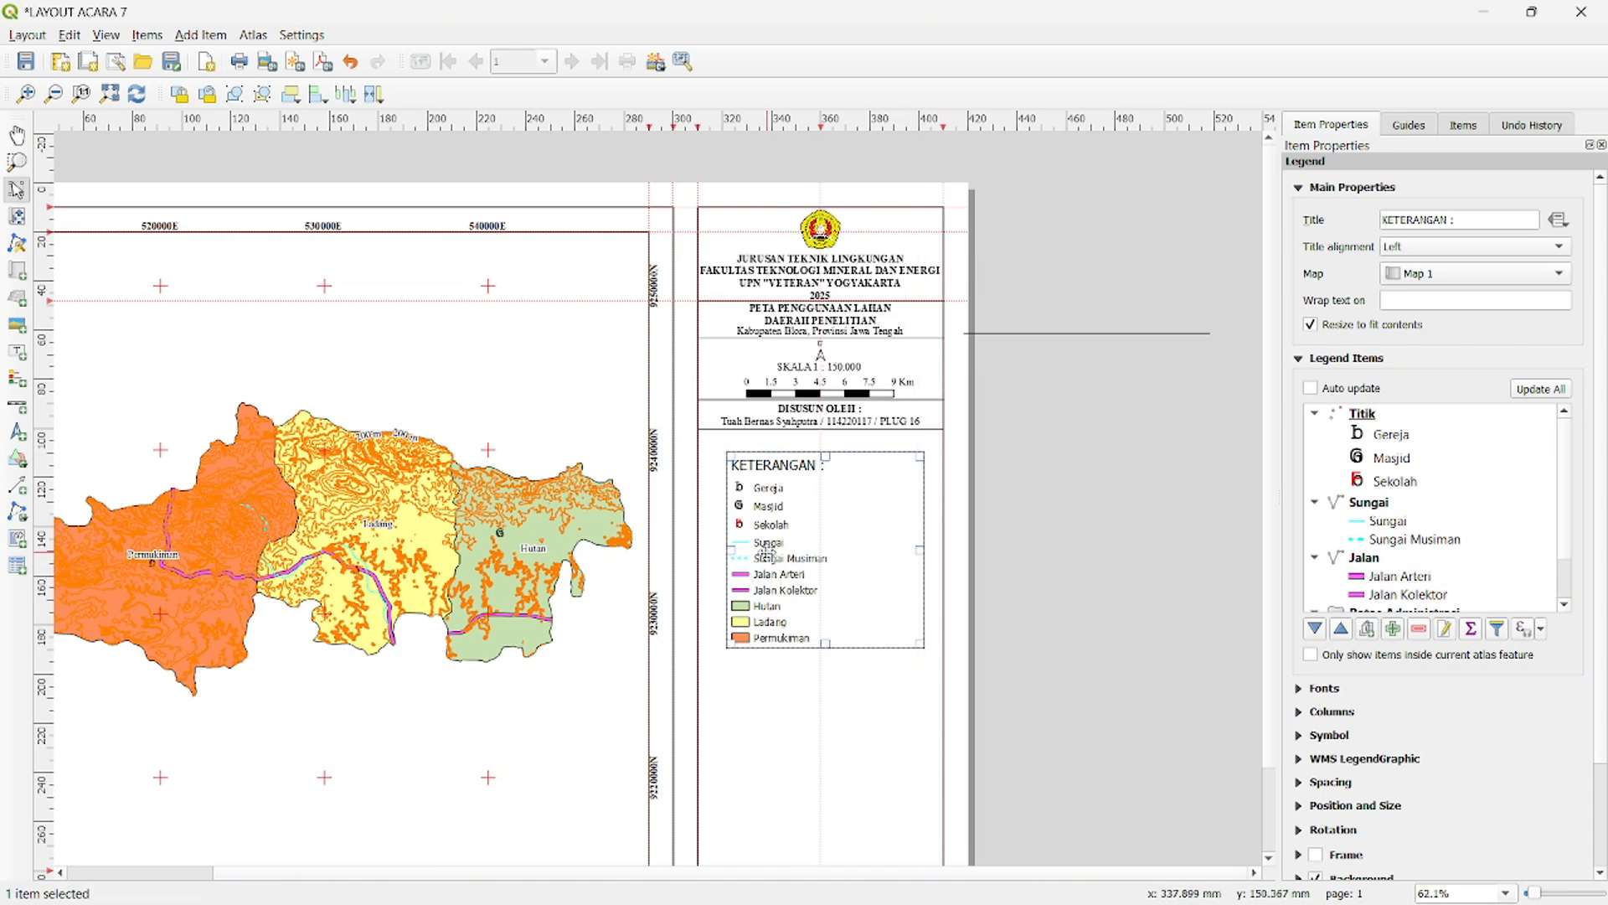
pyautogui.moveTo(727, 552); pyautogui.dragTo(708, 553)
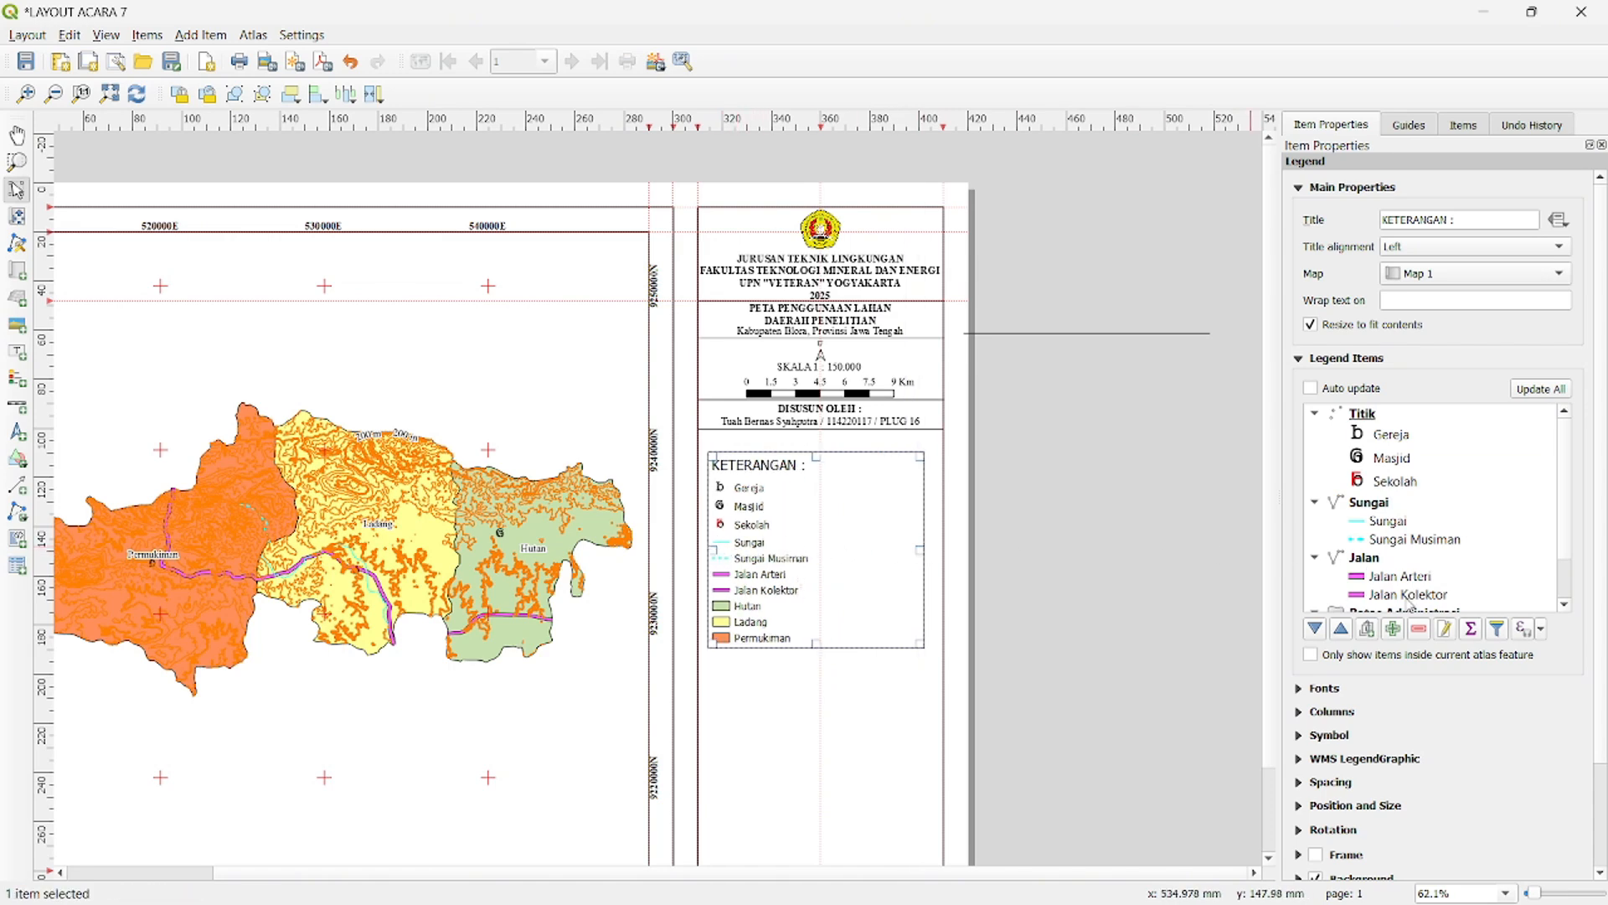
# - Set the legend's title font to Times New Roman, bold, size 12
pyautogui.scroll(-1, 1446, 667)
pyautogui.click(1301, 637)
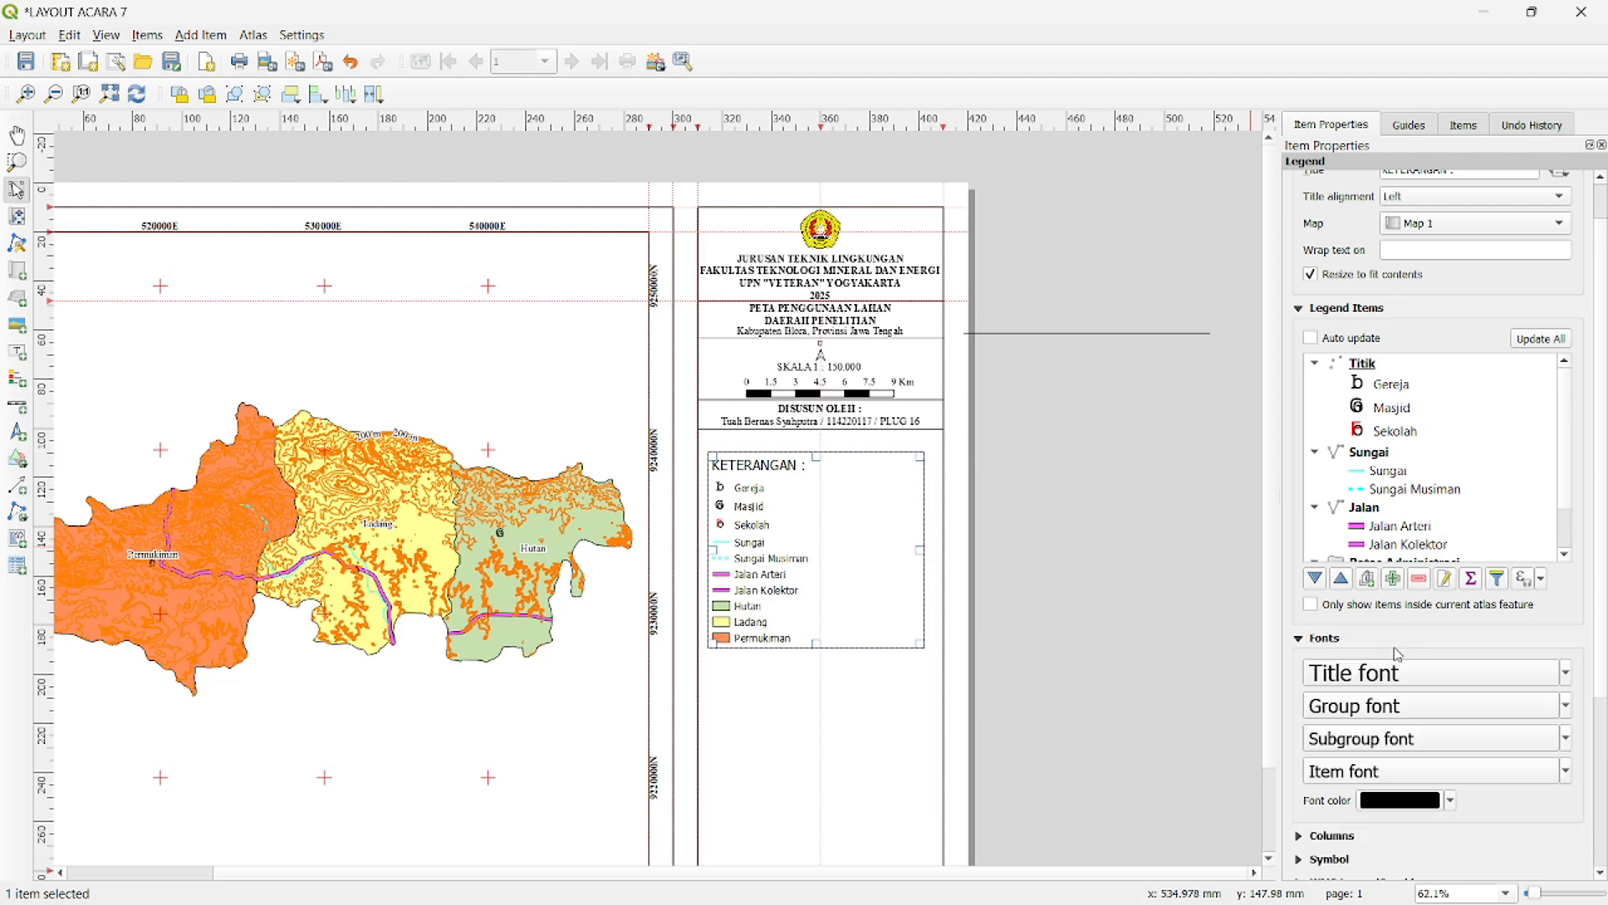
pyautogui.click(1407, 673)
pyautogui.write('ti')
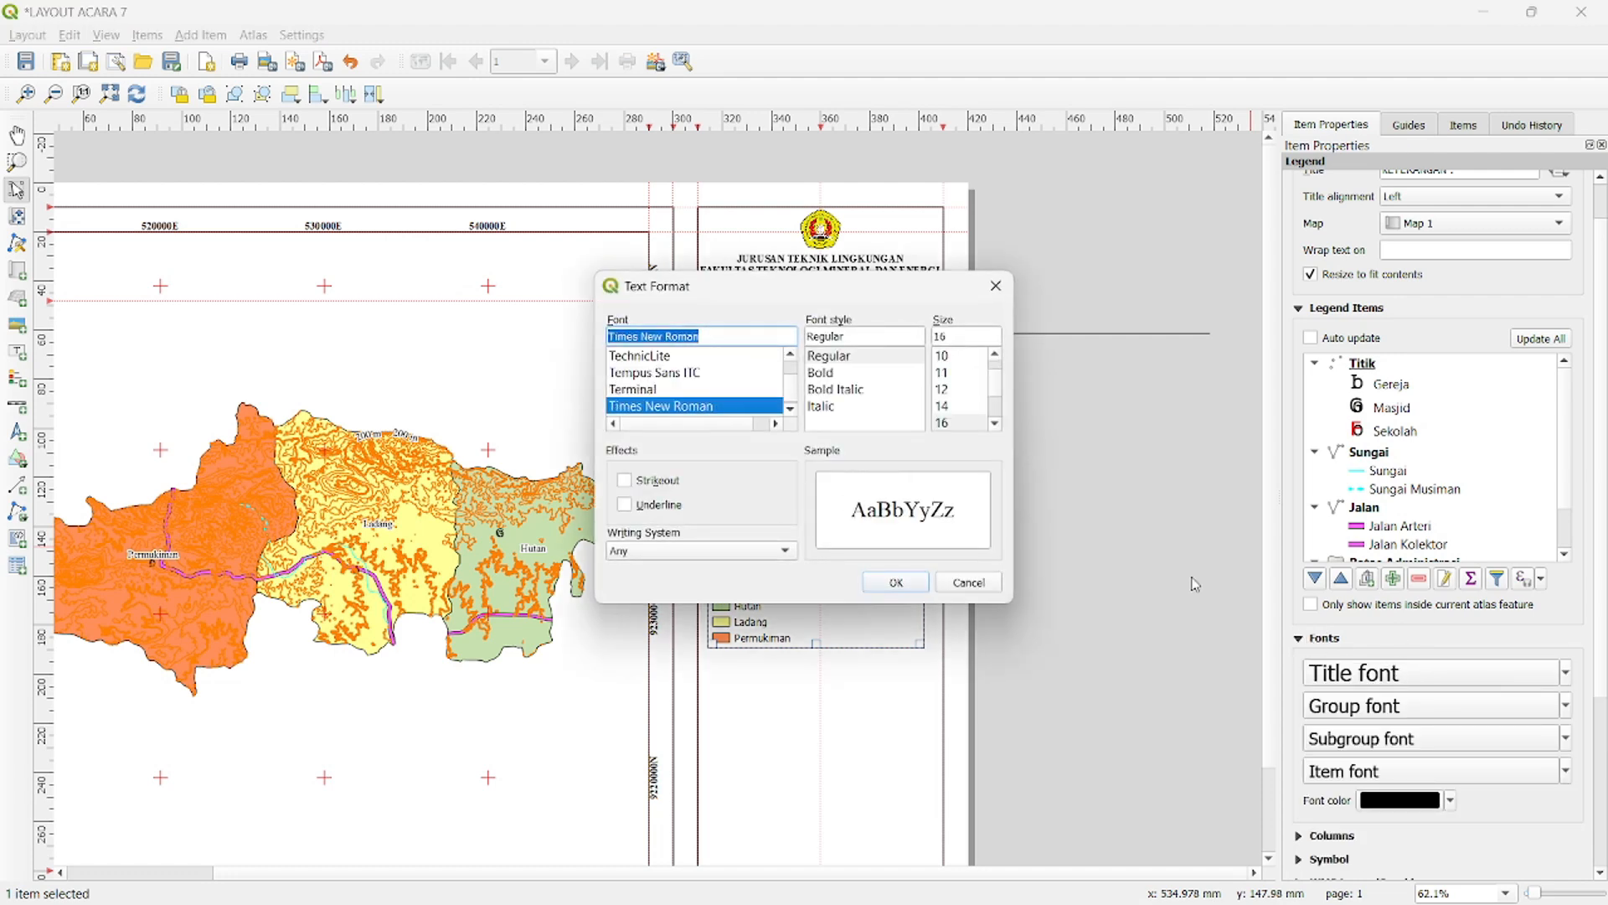
pyautogui.click(954, 390)
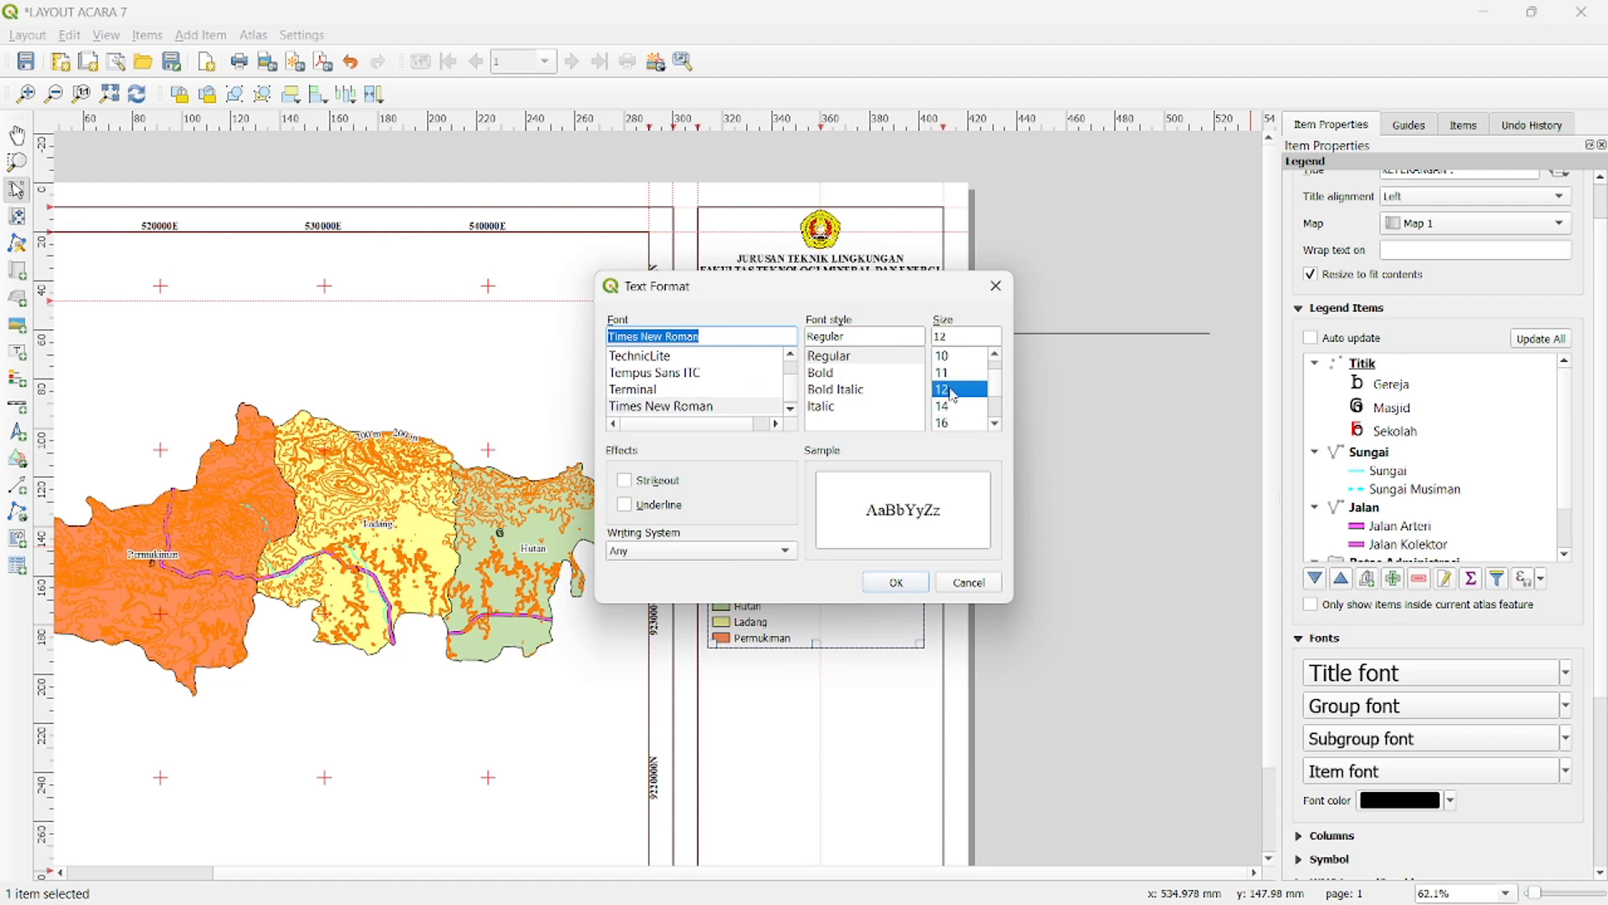
pyautogui.click(922, 580)
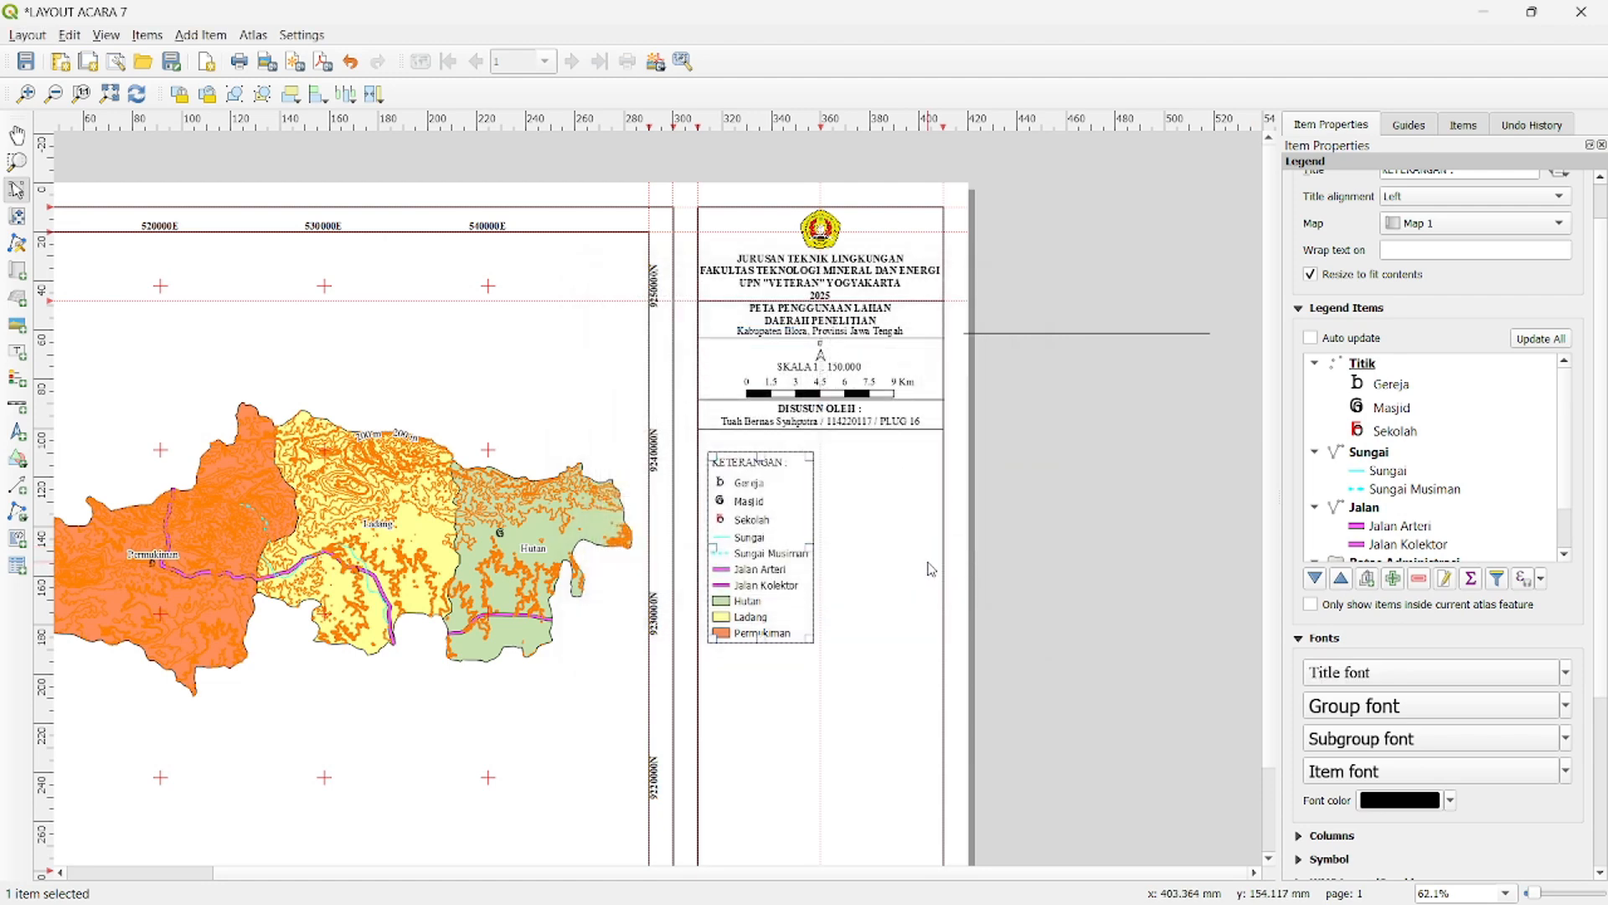
pyautogui.click(1353, 675)
pyautogui.click(864, 366)
pyautogui.click(896, 582)
# - Change the legend's item font to Times New Roman
pyautogui.click(1332, 772)
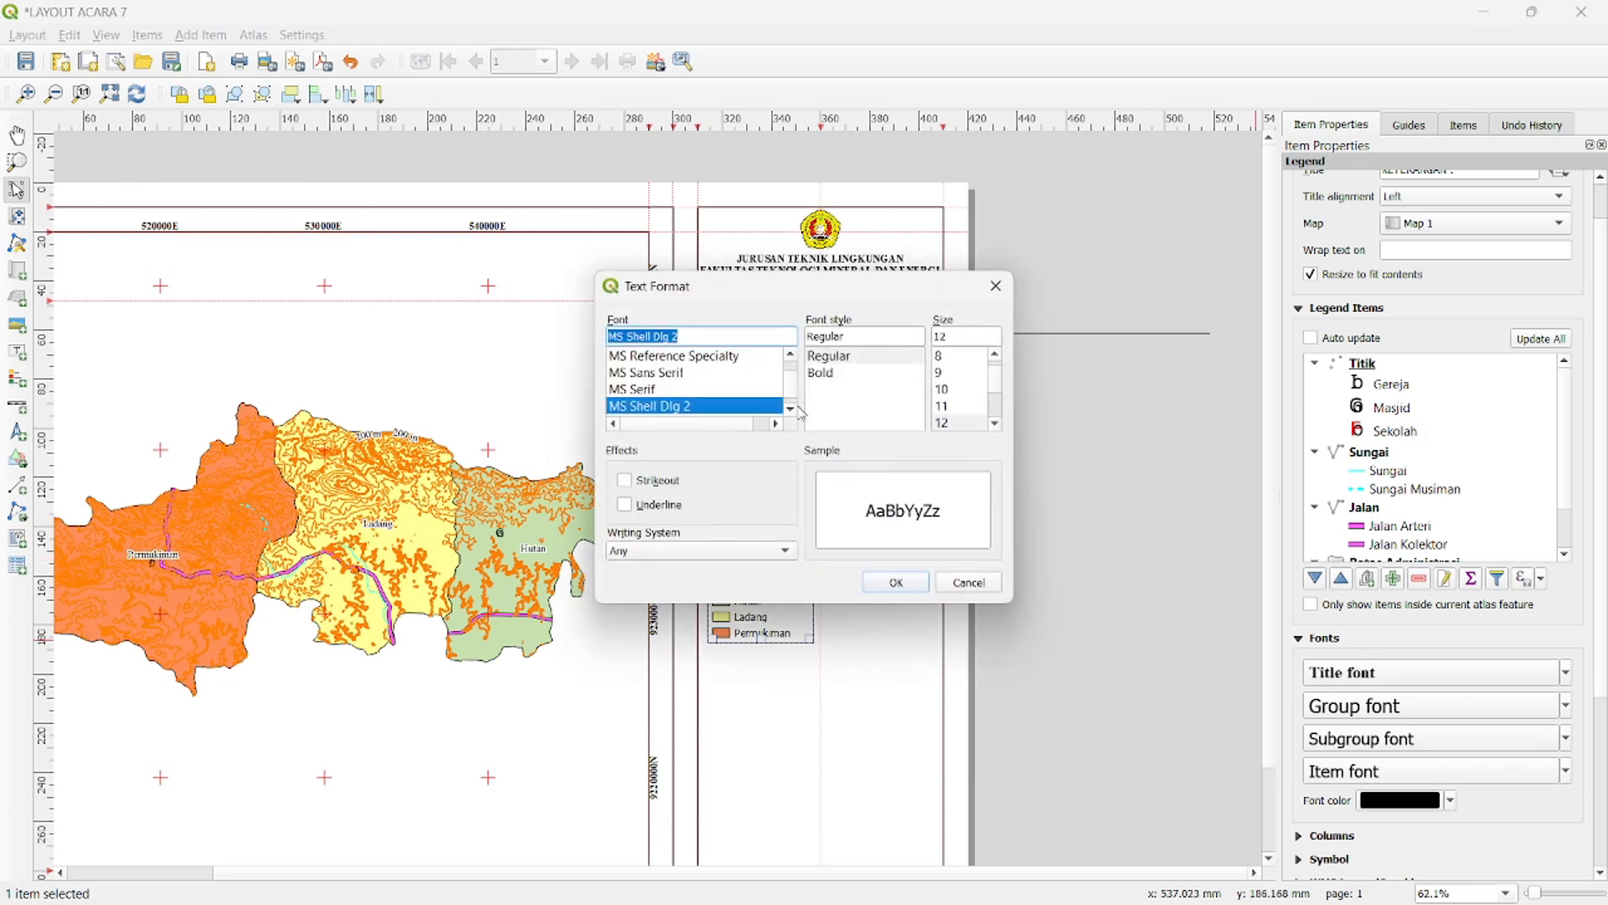
pyautogui.write('ti')
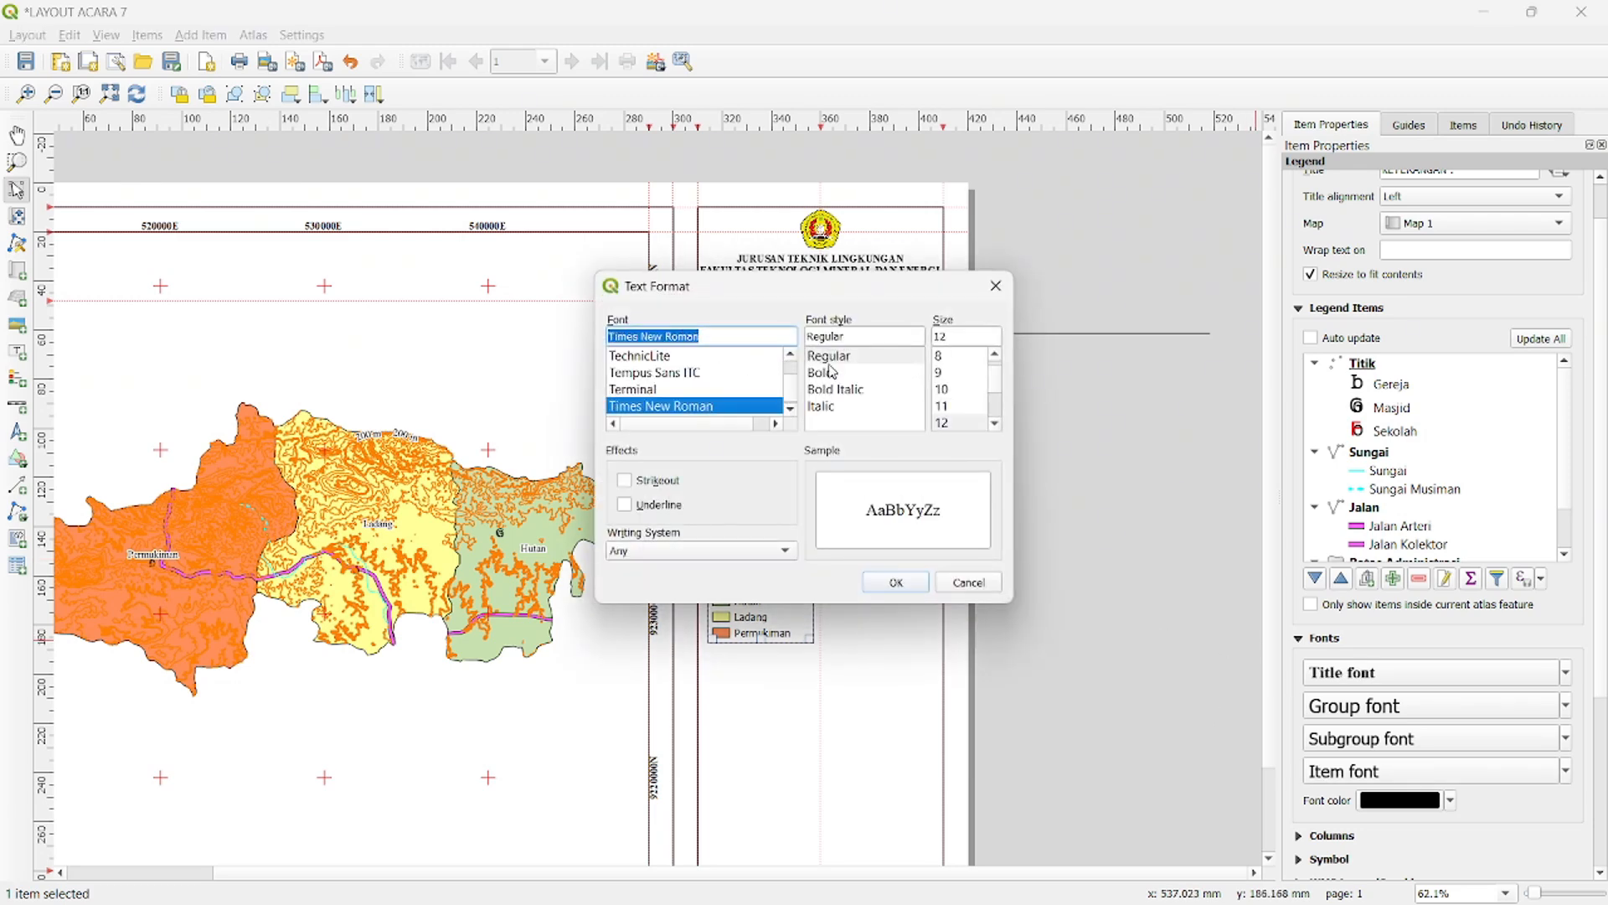
pyautogui.click(897, 581)
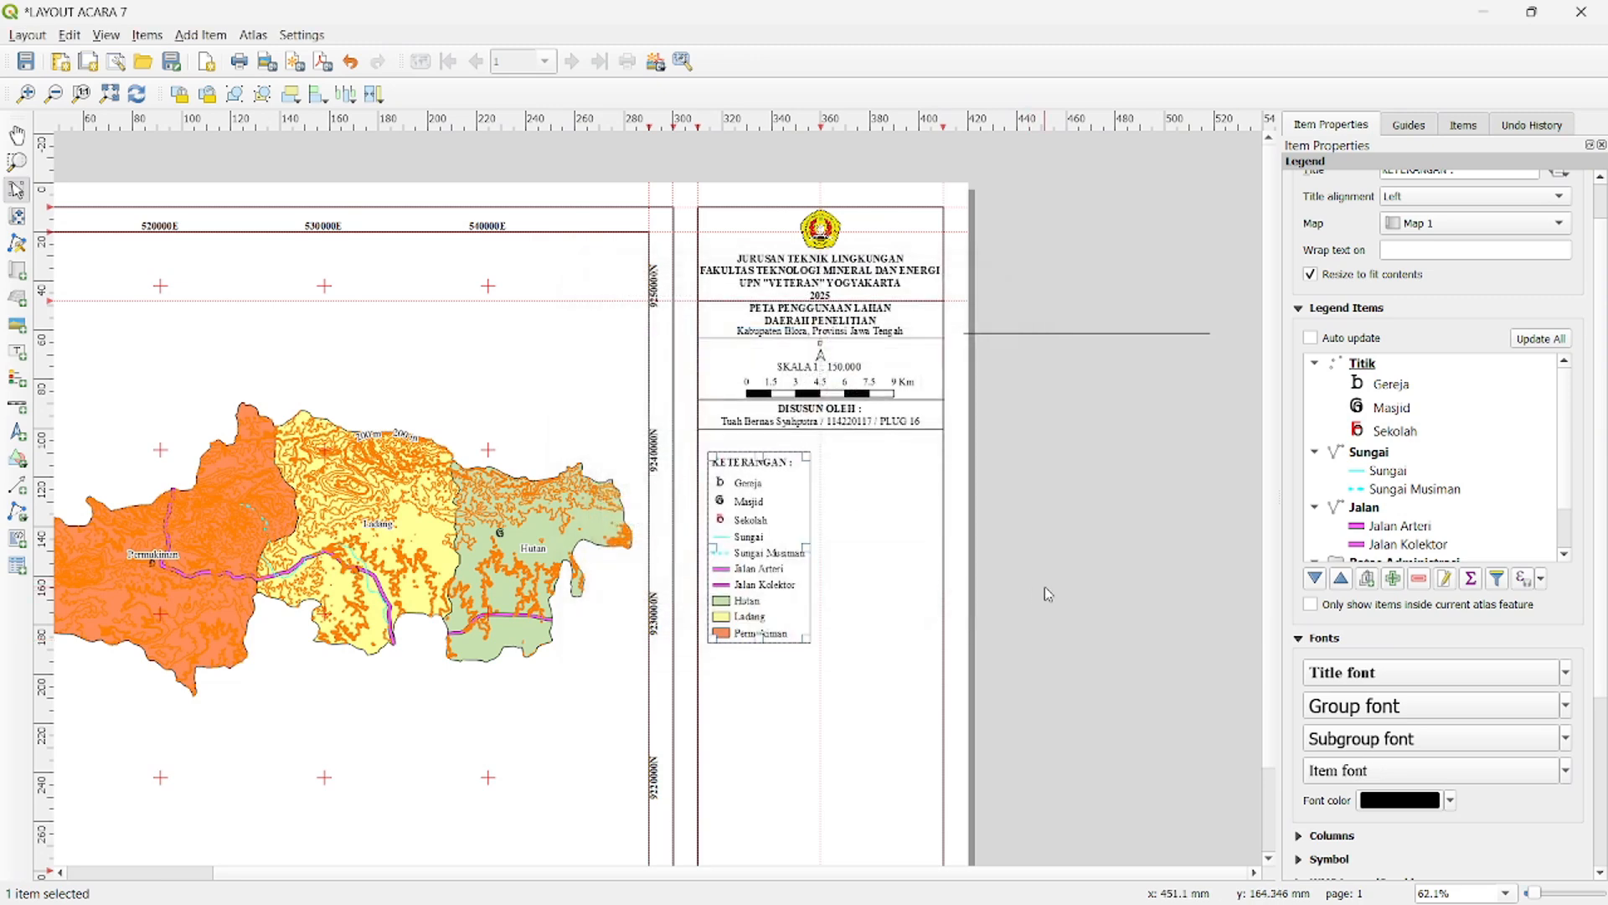
# - Arrange the legend items in 2 columns
pyautogui.scroll(-1, 1450, 647)
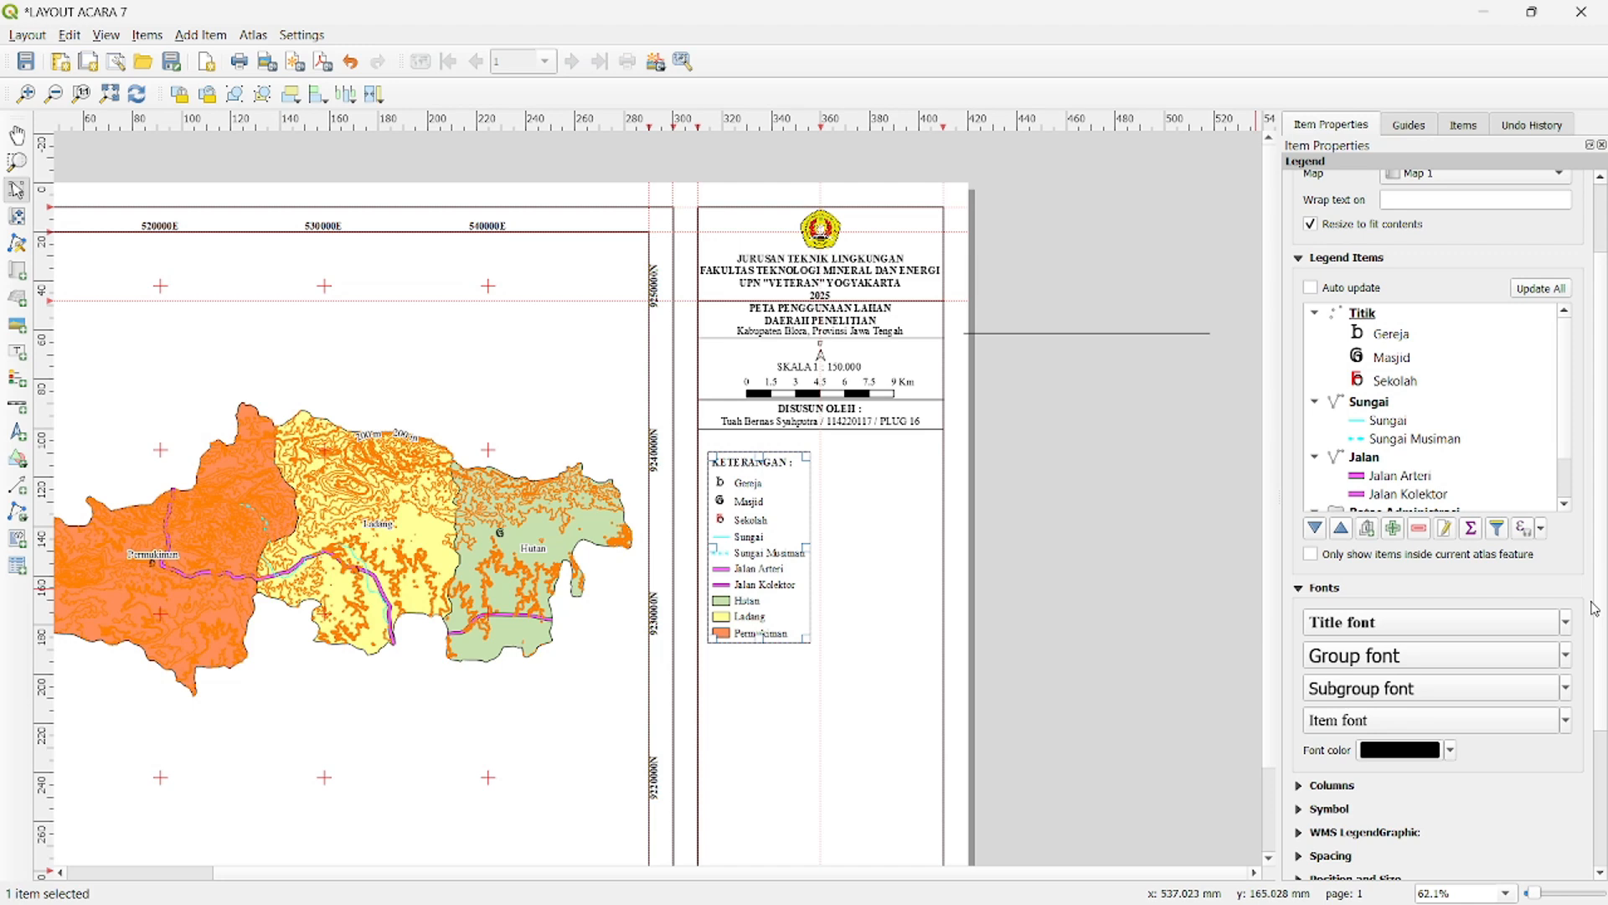
pyautogui.click(1300, 788)
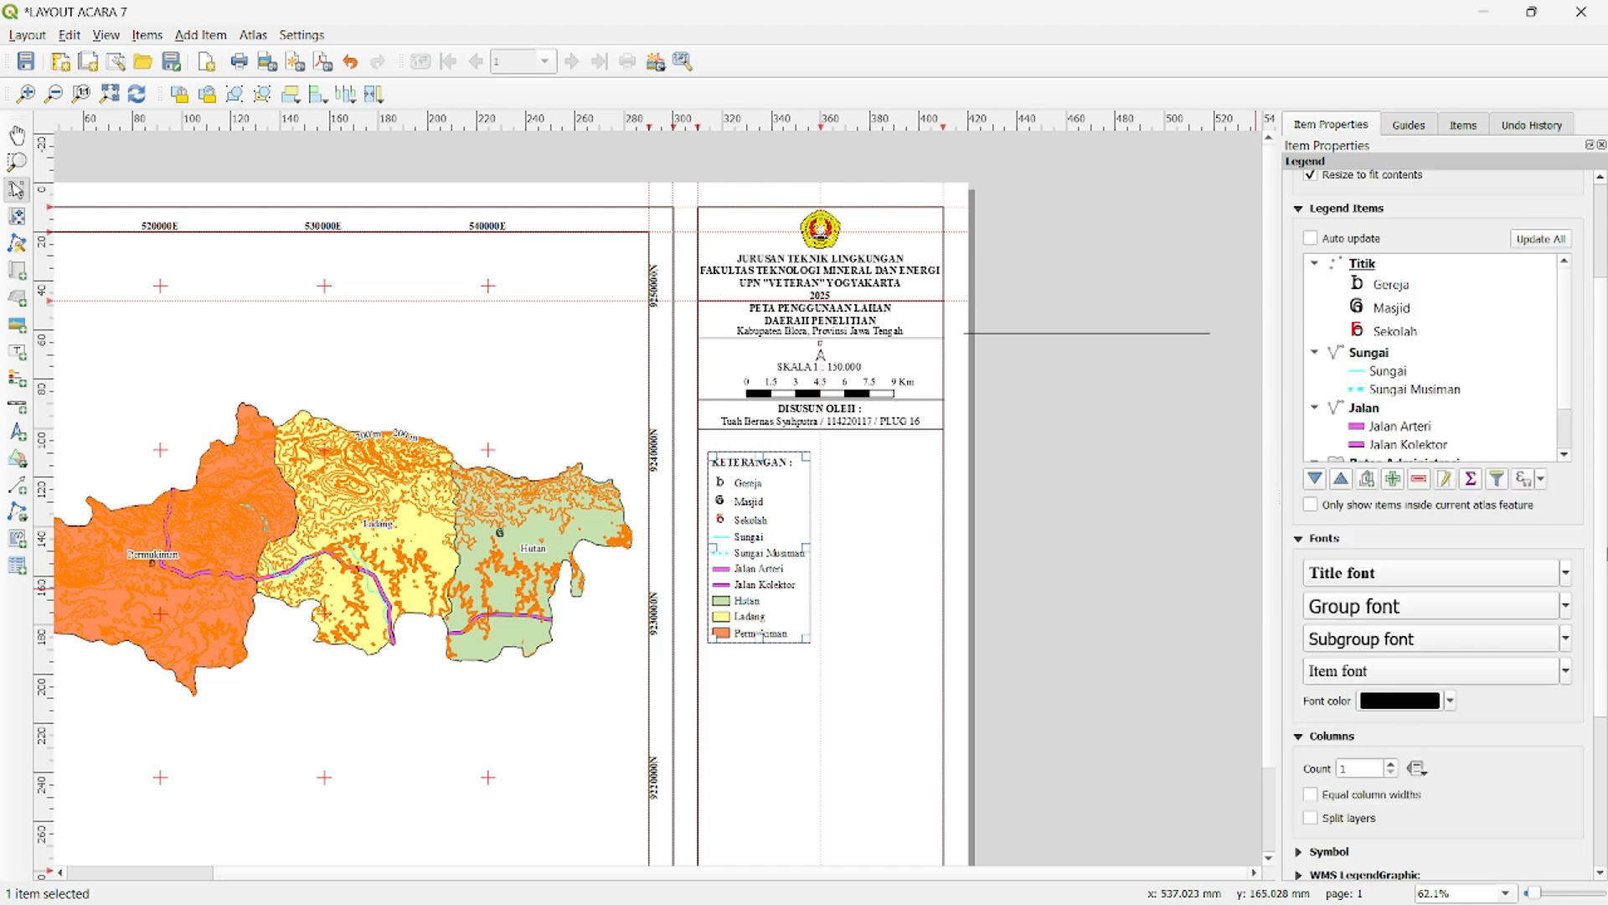
pyautogui.click(1392, 764)
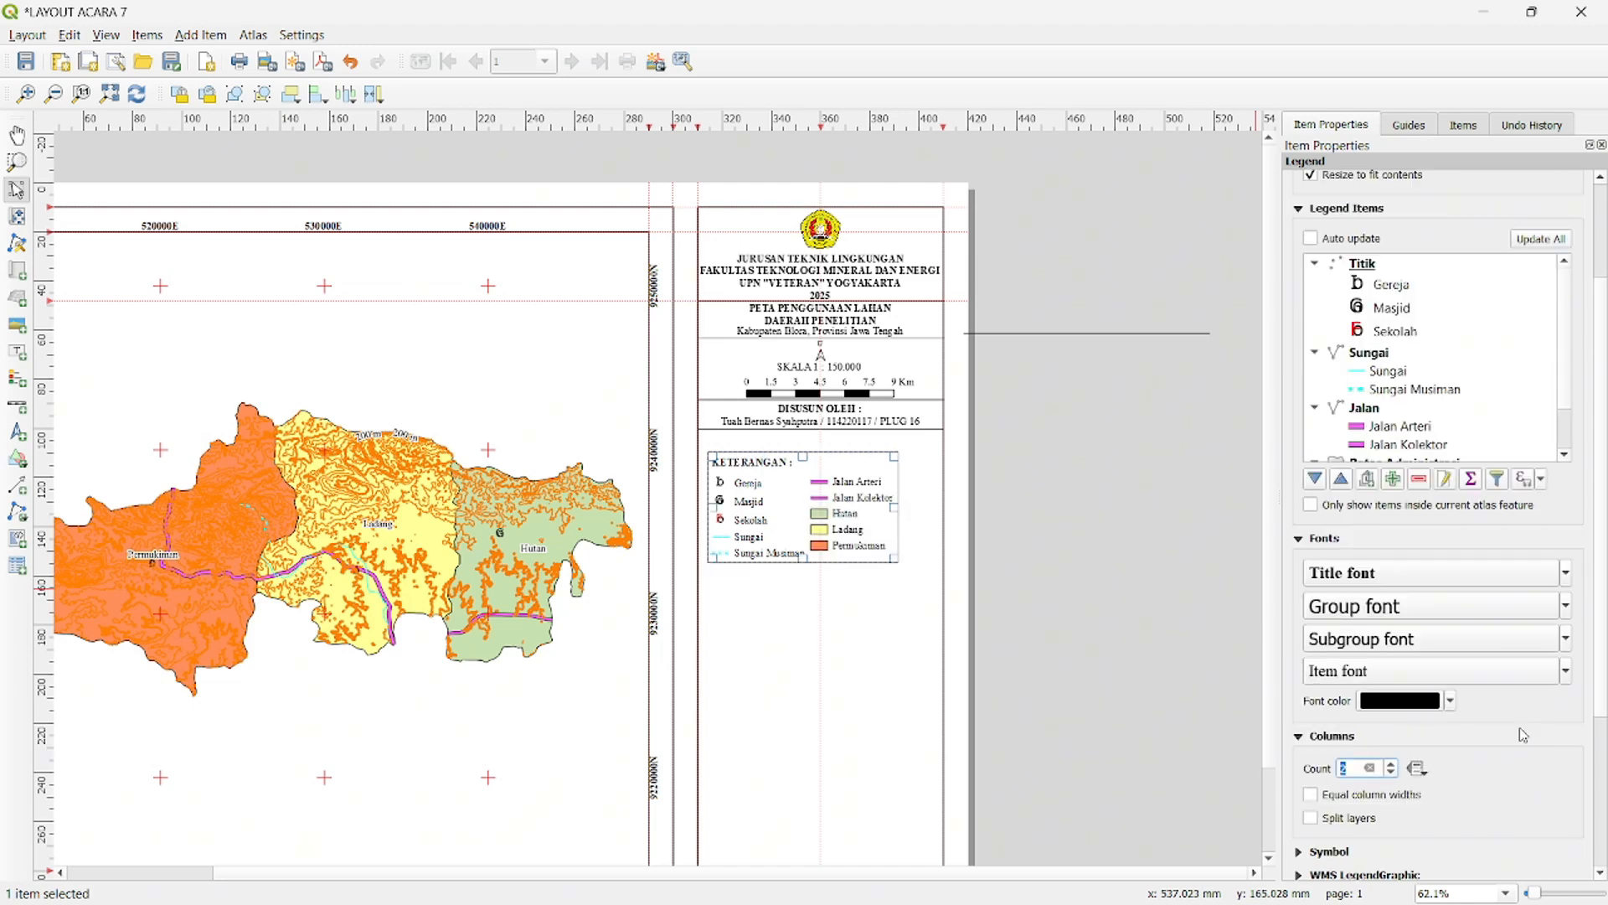
pyautogui.scroll(-1, 1590, 745)
pyautogui.click(1304, 803)
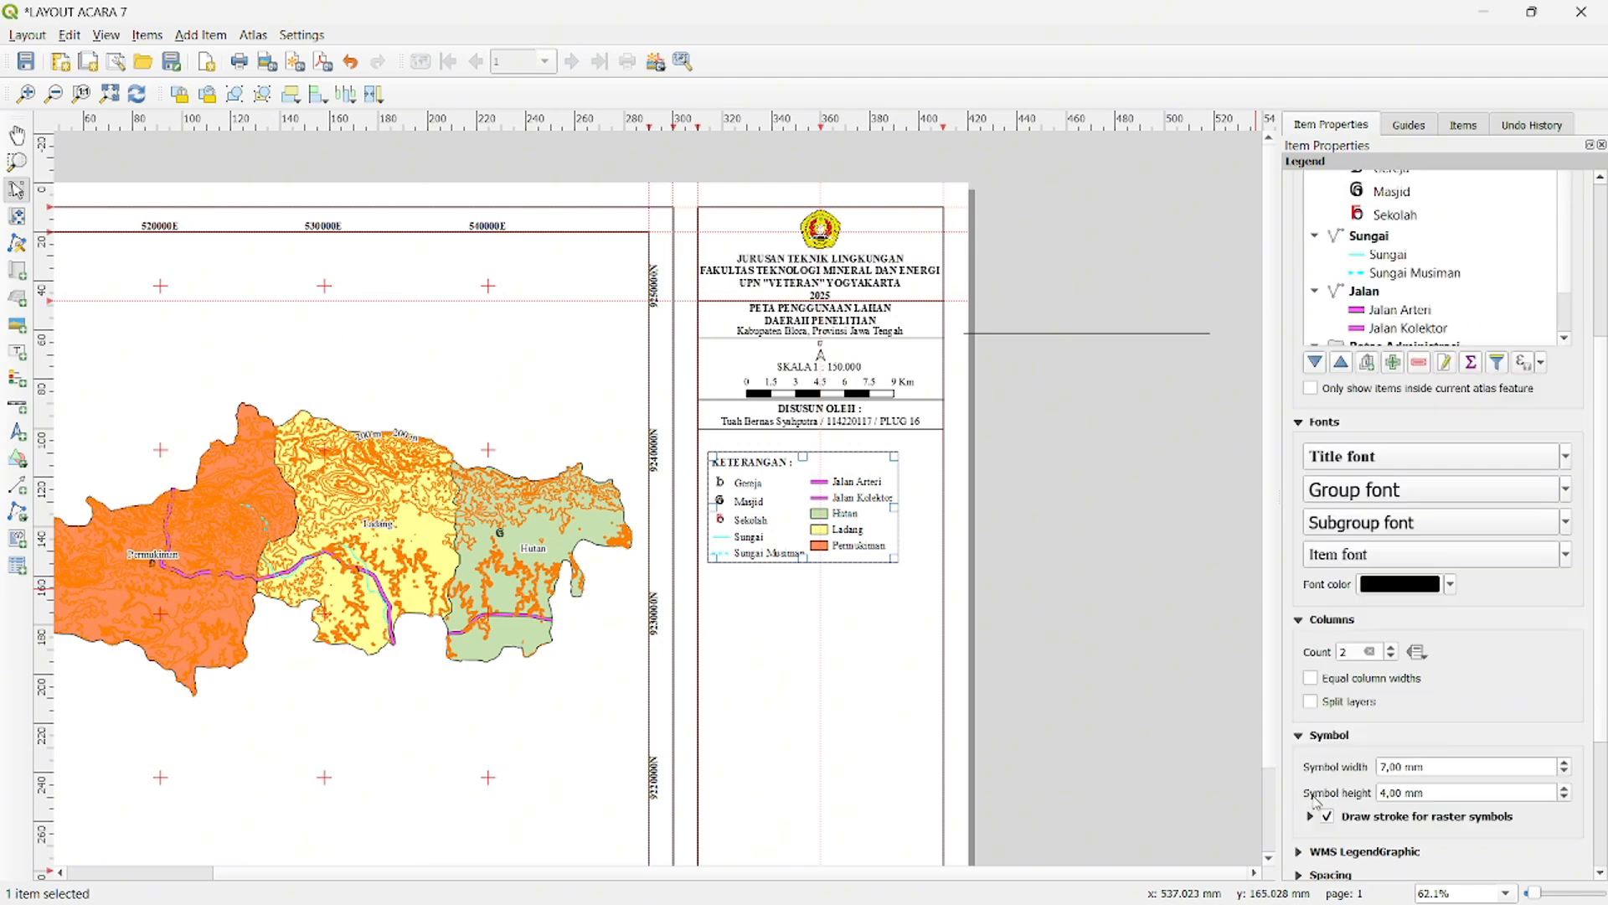
pyautogui.click(1300, 735)
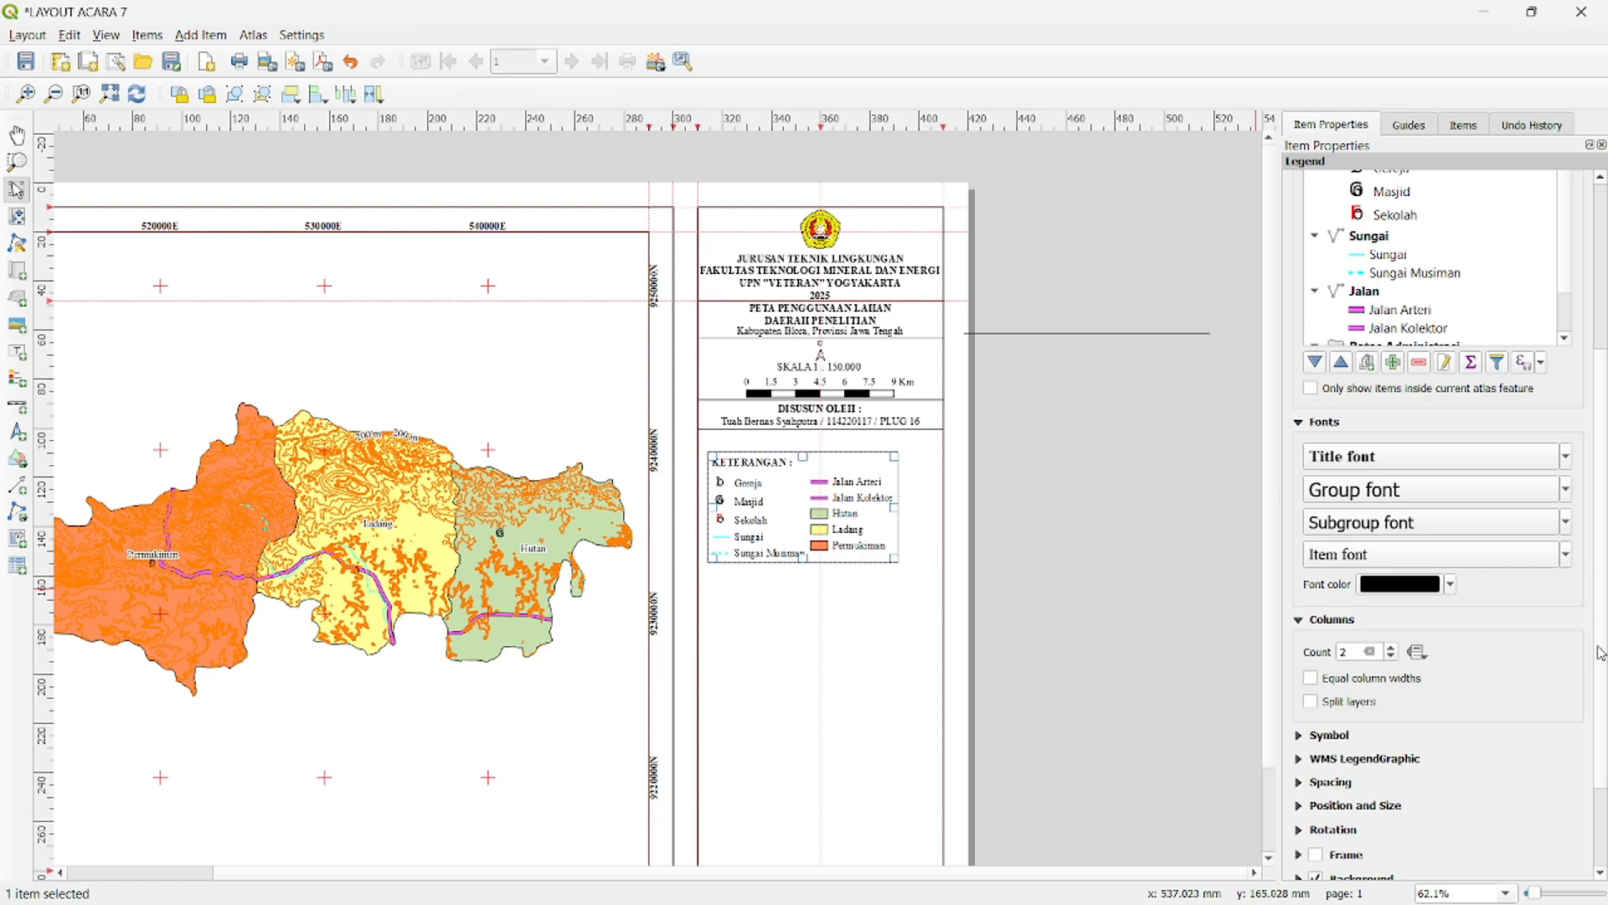
# - Try a legend title space of 4.50 mm and return it to 3.50 mm
pyautogui.click(1299, 783)
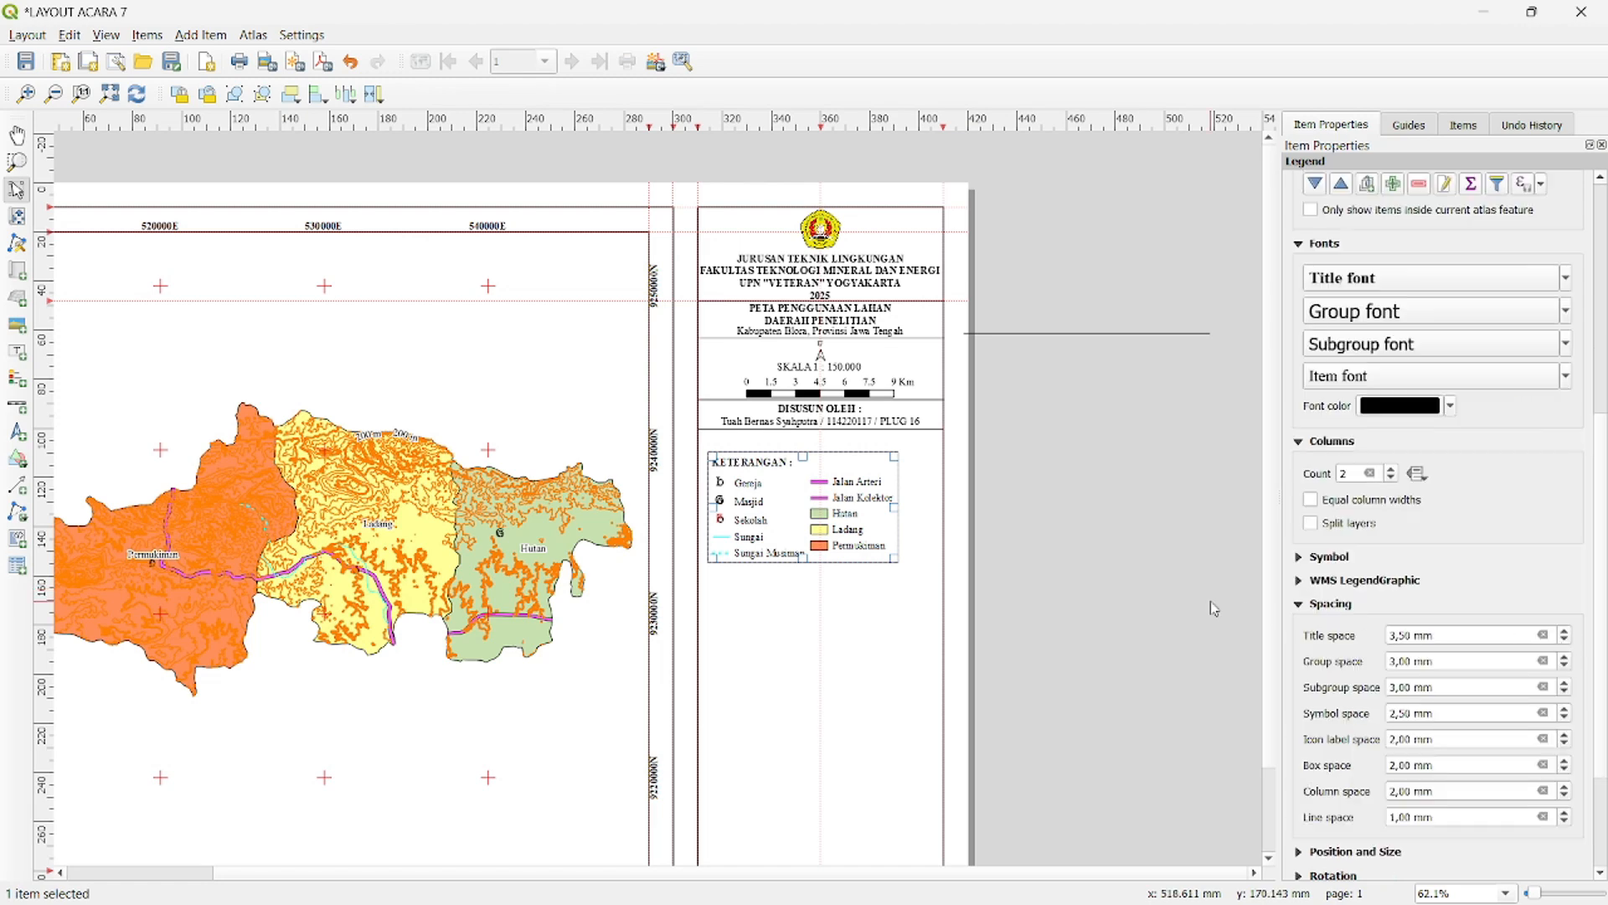
pyautogui.scroll(-1, 910, 509)
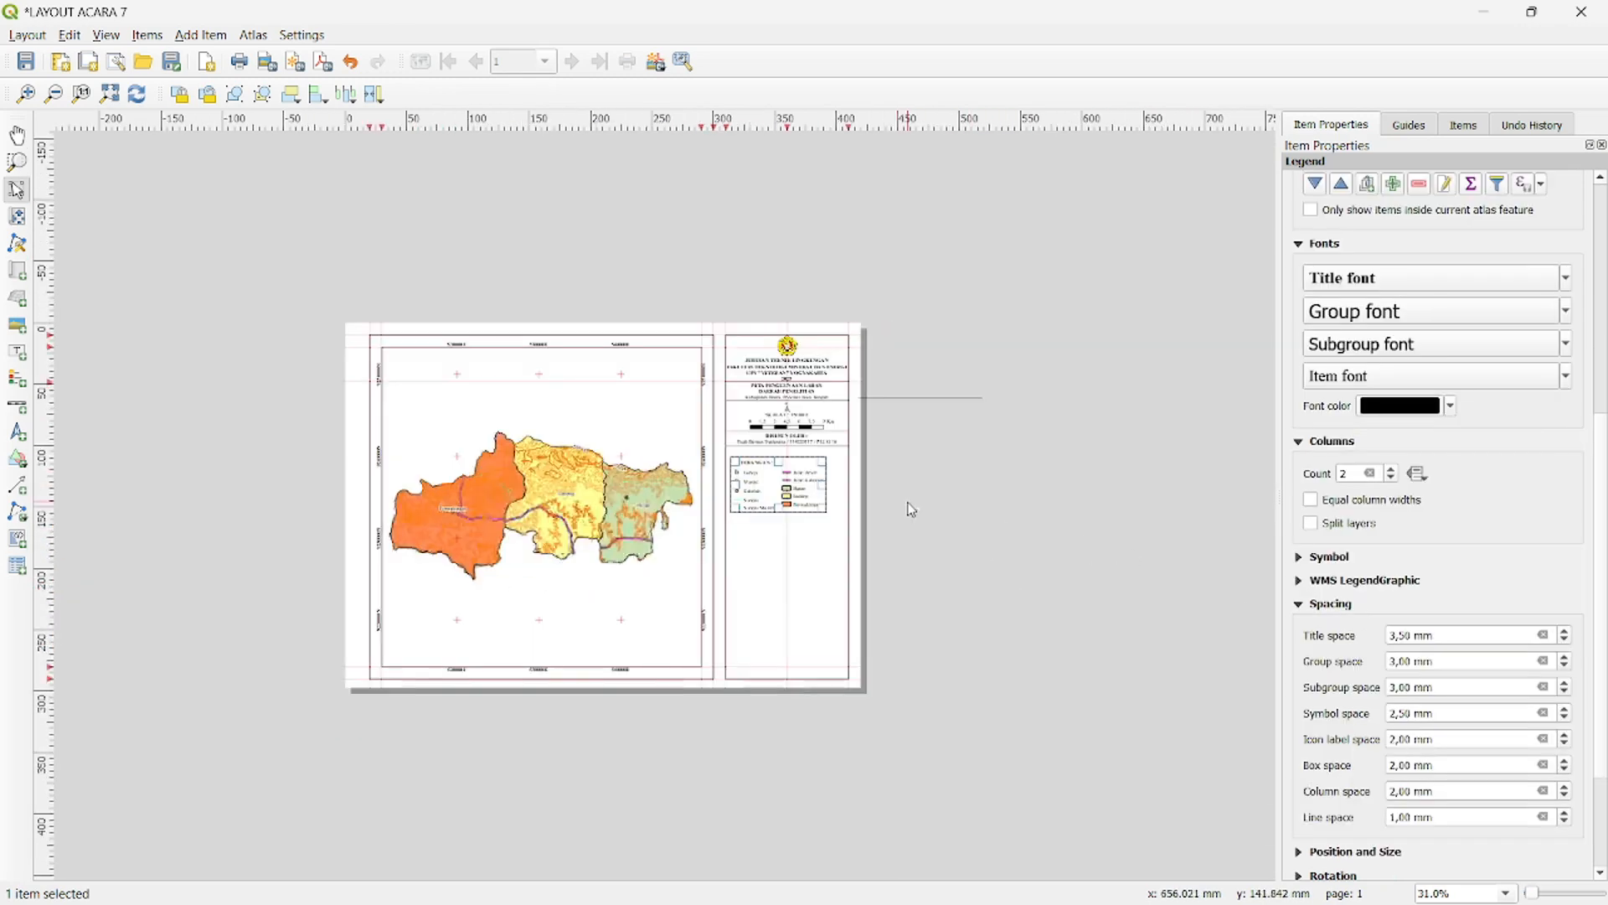
pyautogui.scroll(1, 911, 509)
pyautogui.scroll(1, 925, 474)
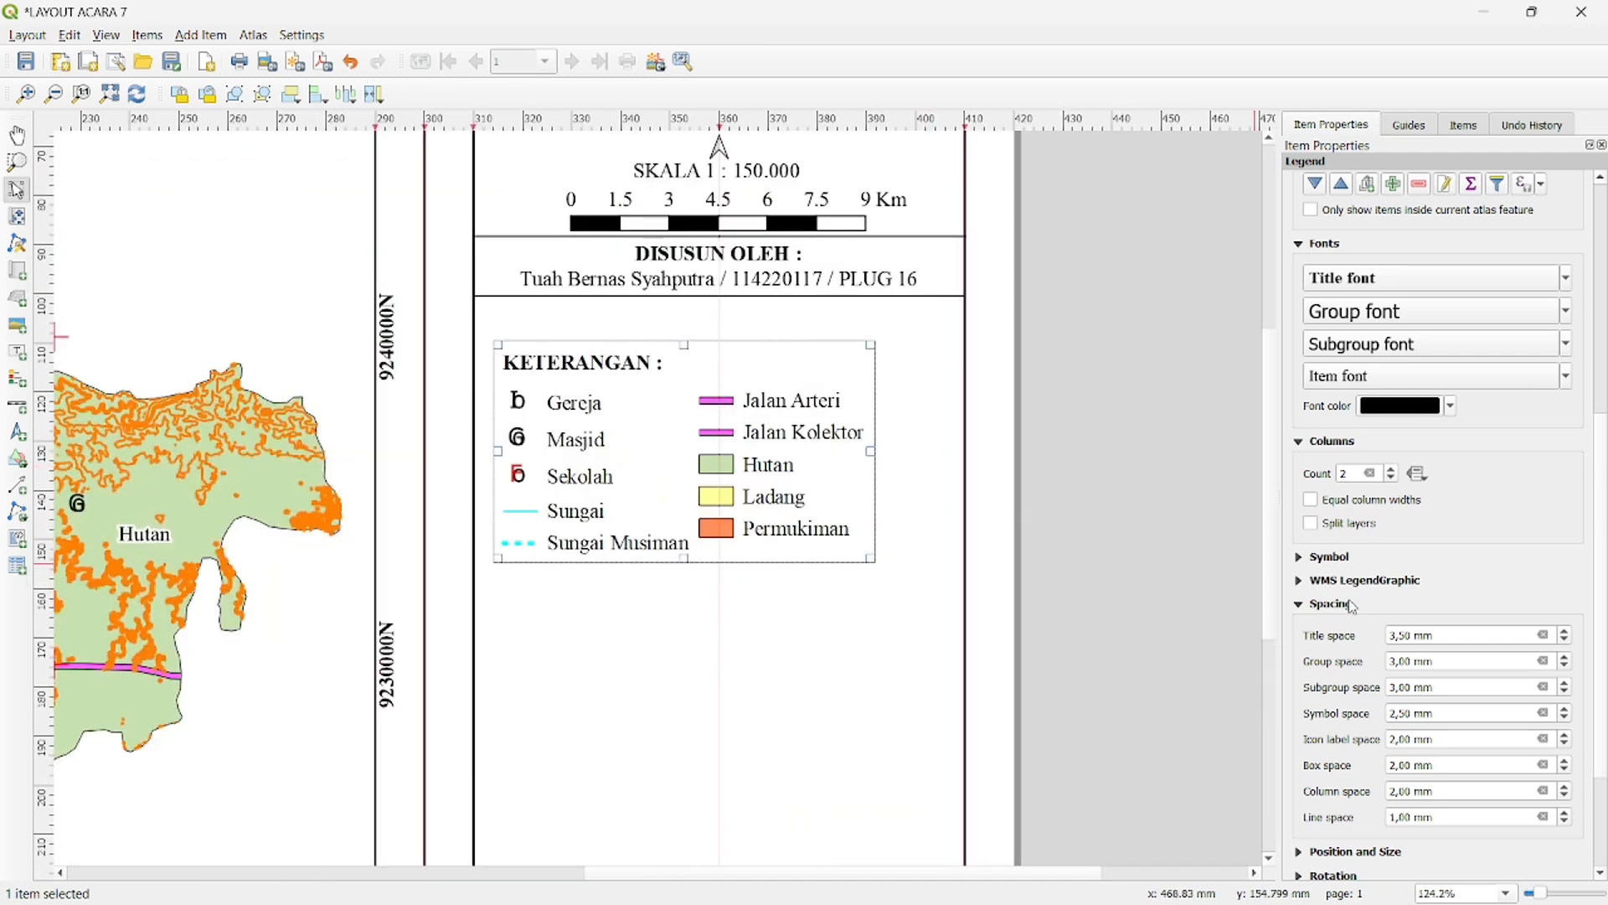
pyautogui.click(1566, 638)
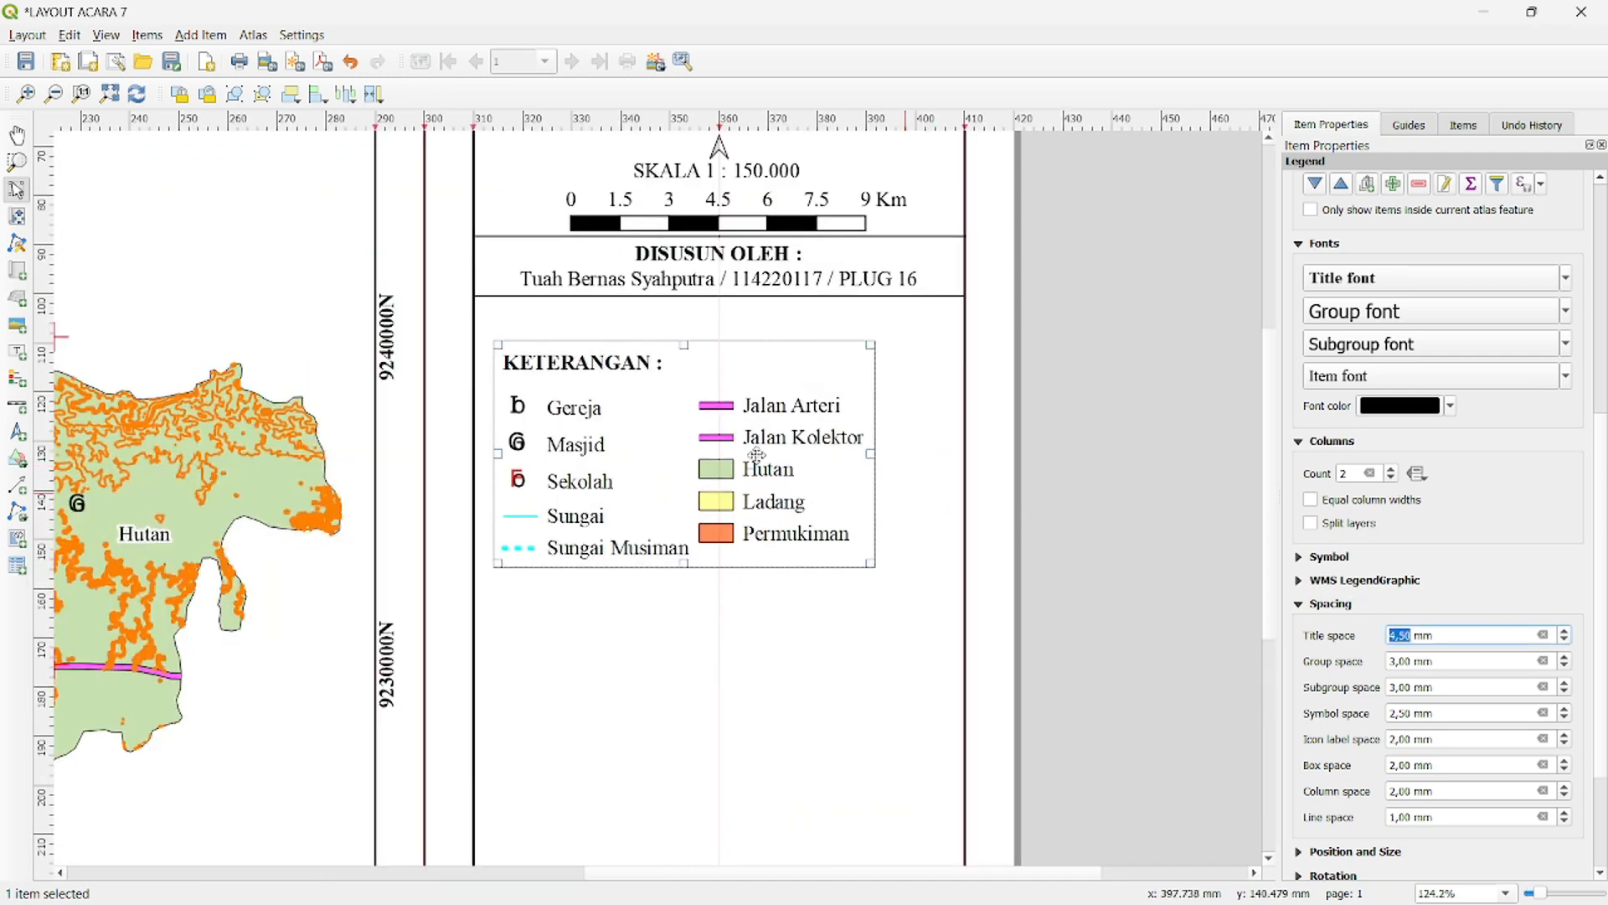
pyautogui.click(1566, 641)
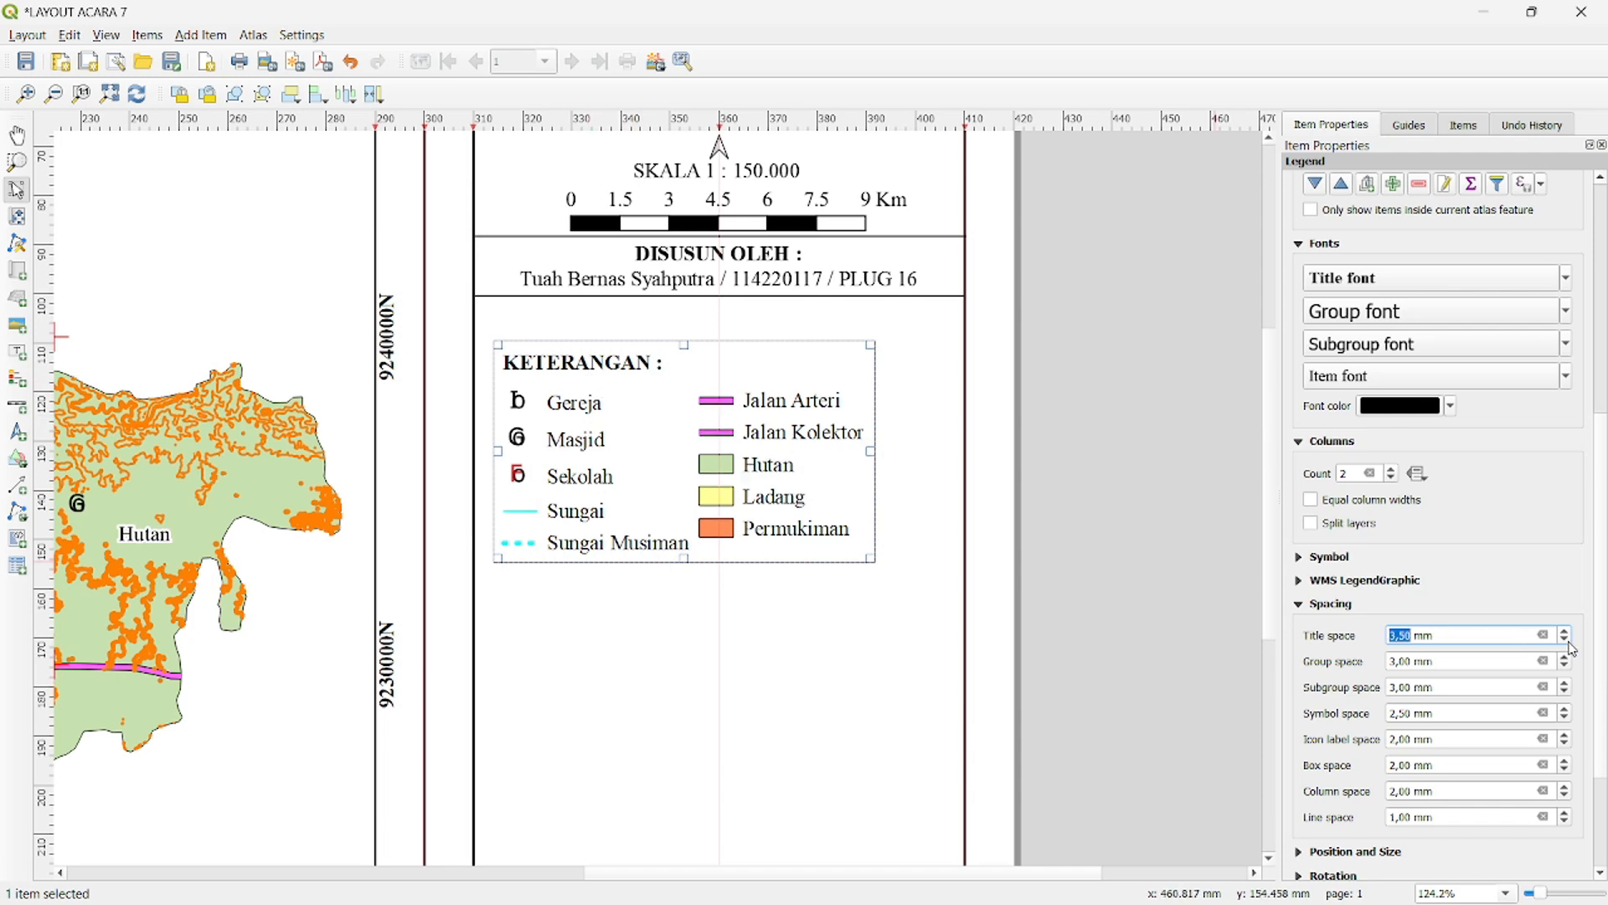
# - Try legend group and subgroup spaces of 4.00 mm and a symbol space of 3.50 mm, returning each to its previous value
pyautogui.click(1566, 661)
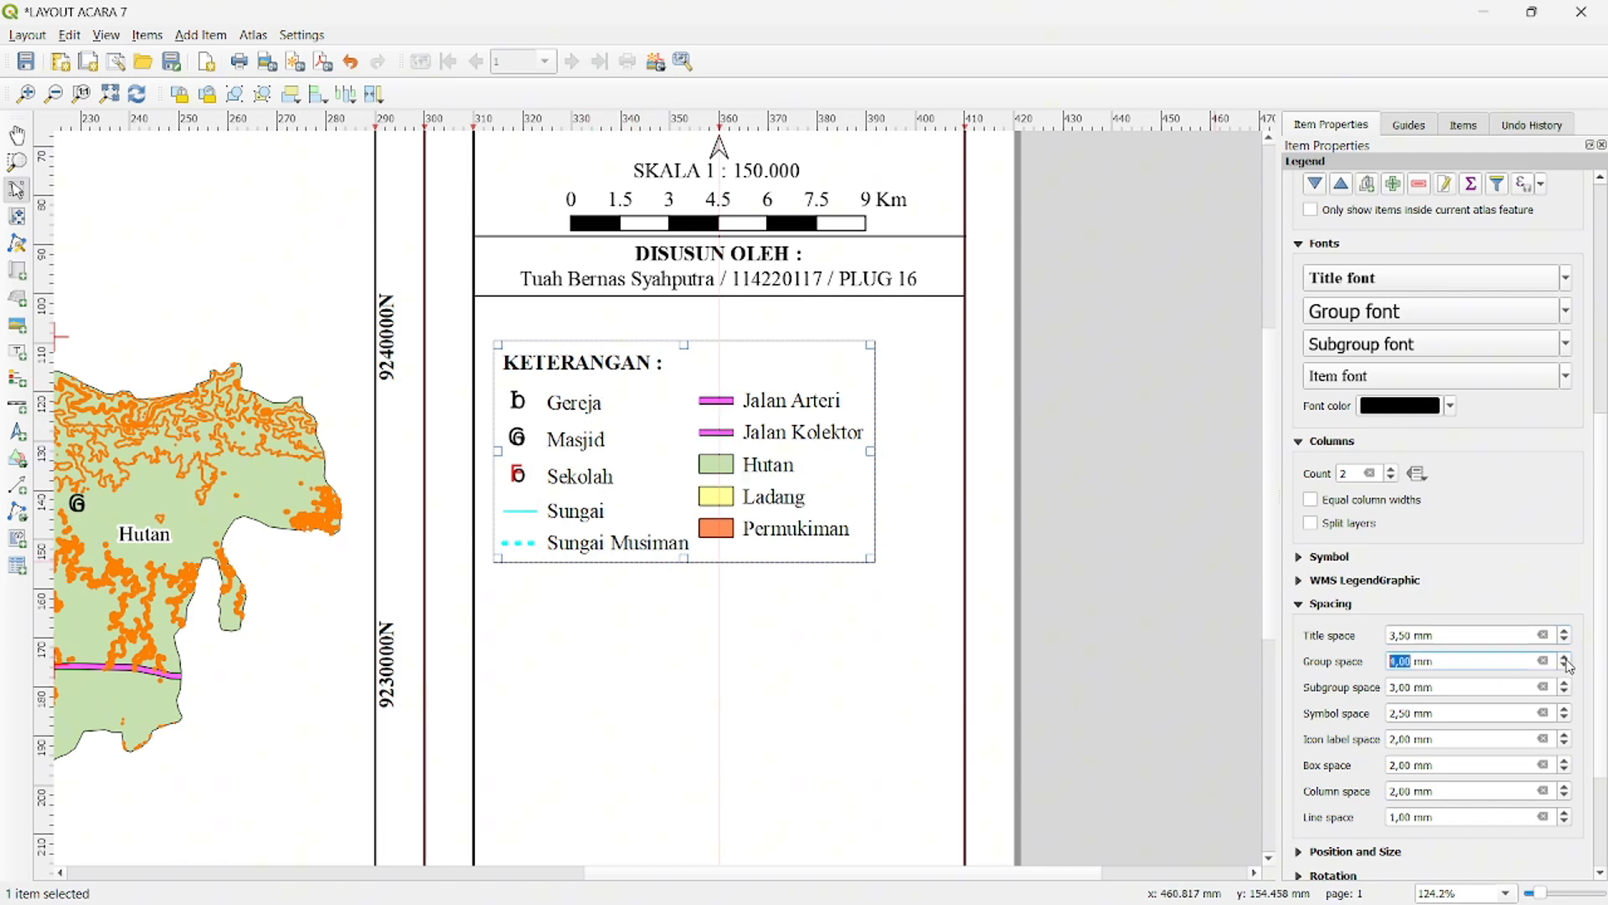
pyautogui.click(1566, 685)
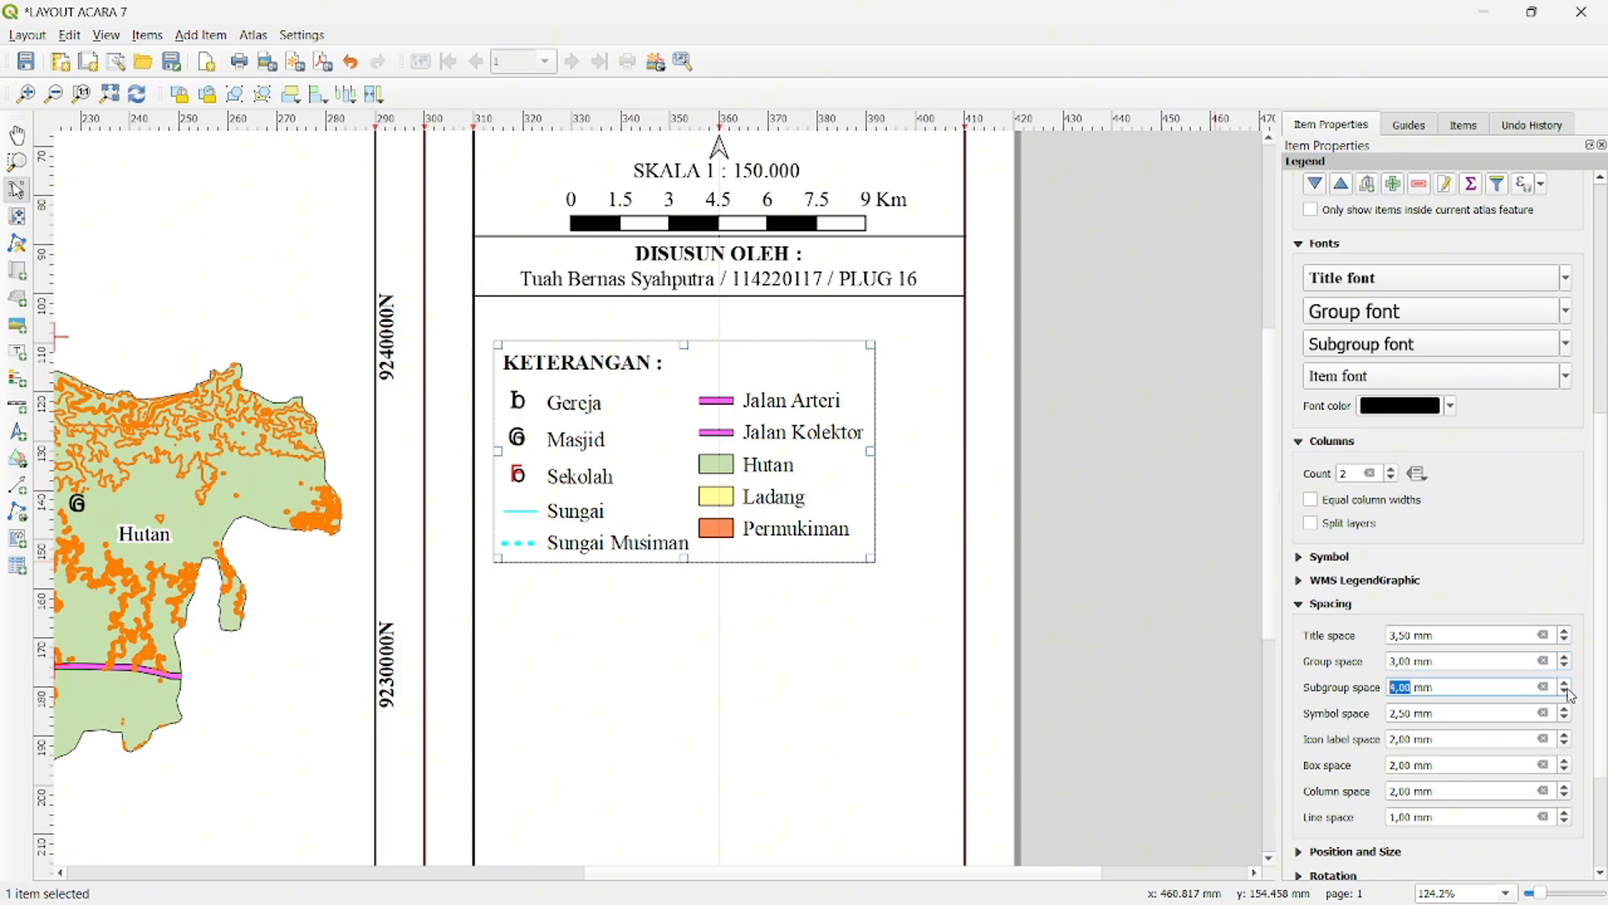
pyautogui.click(1565, 710)
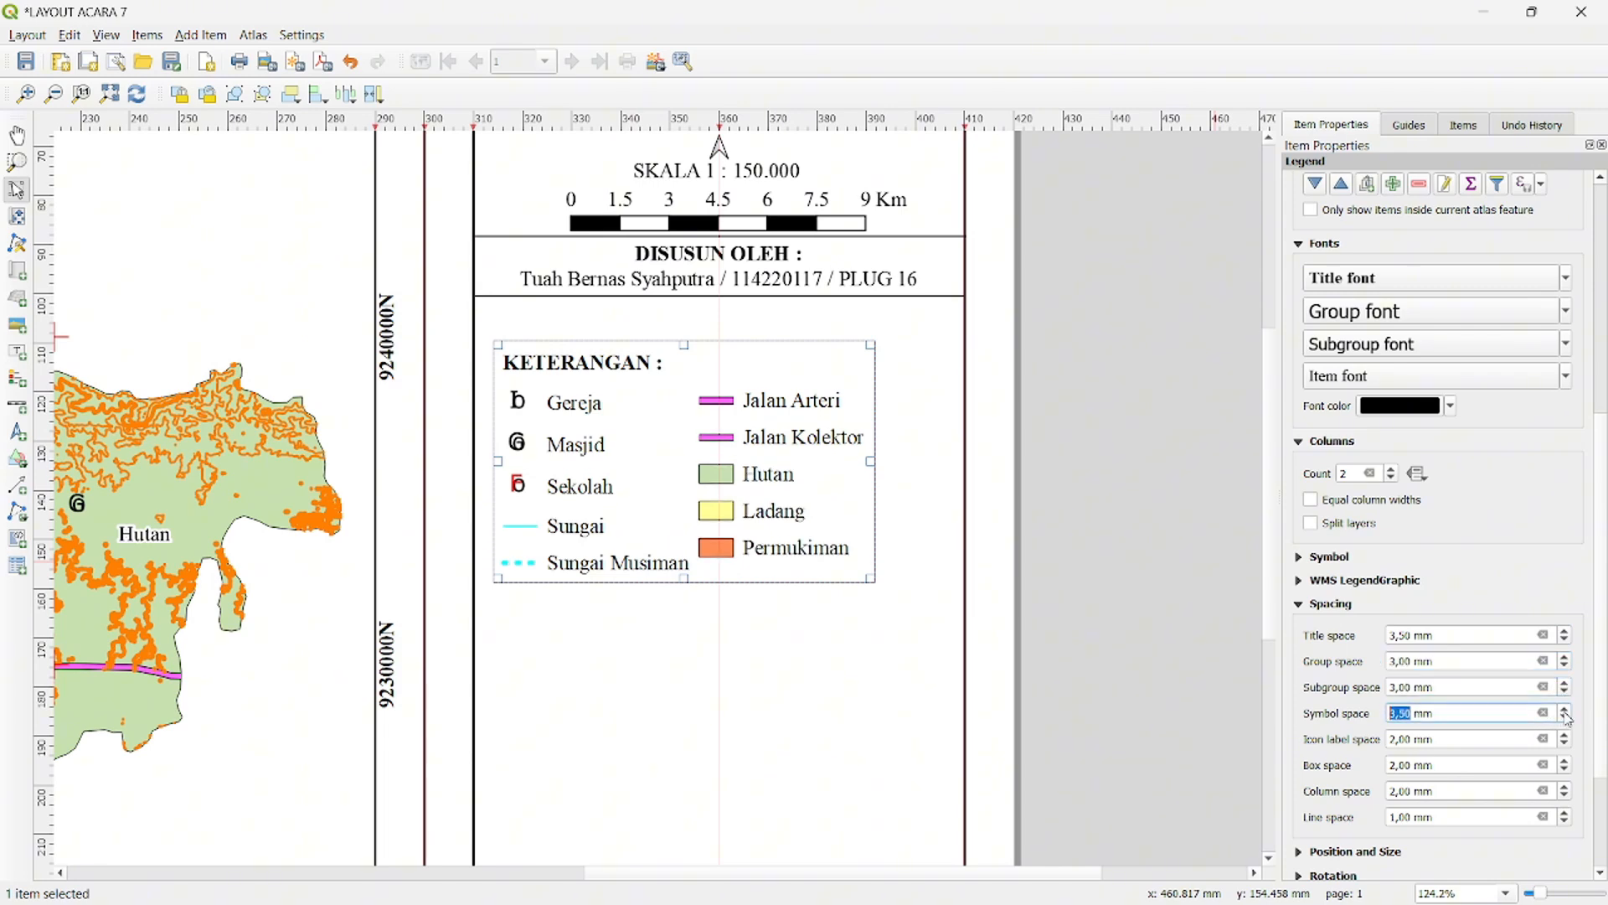
pyautogui.click(1566, 717)
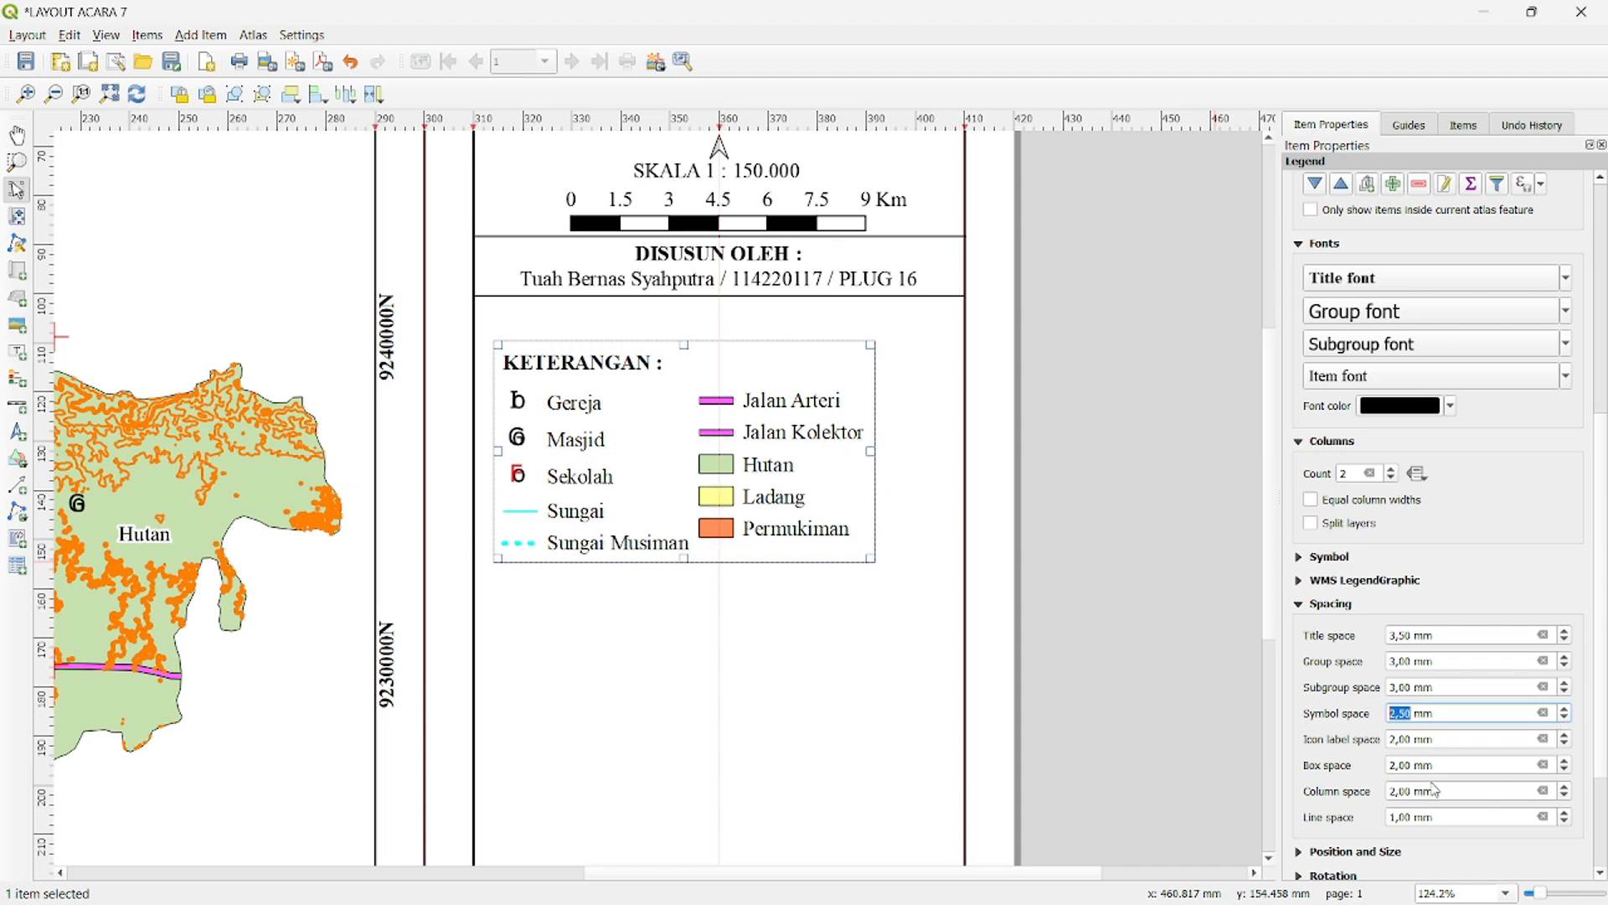
# - Widen the legend's column space and place the legend directly below the author block, against the side panel's left border
pyautogui.click(1567, 790)
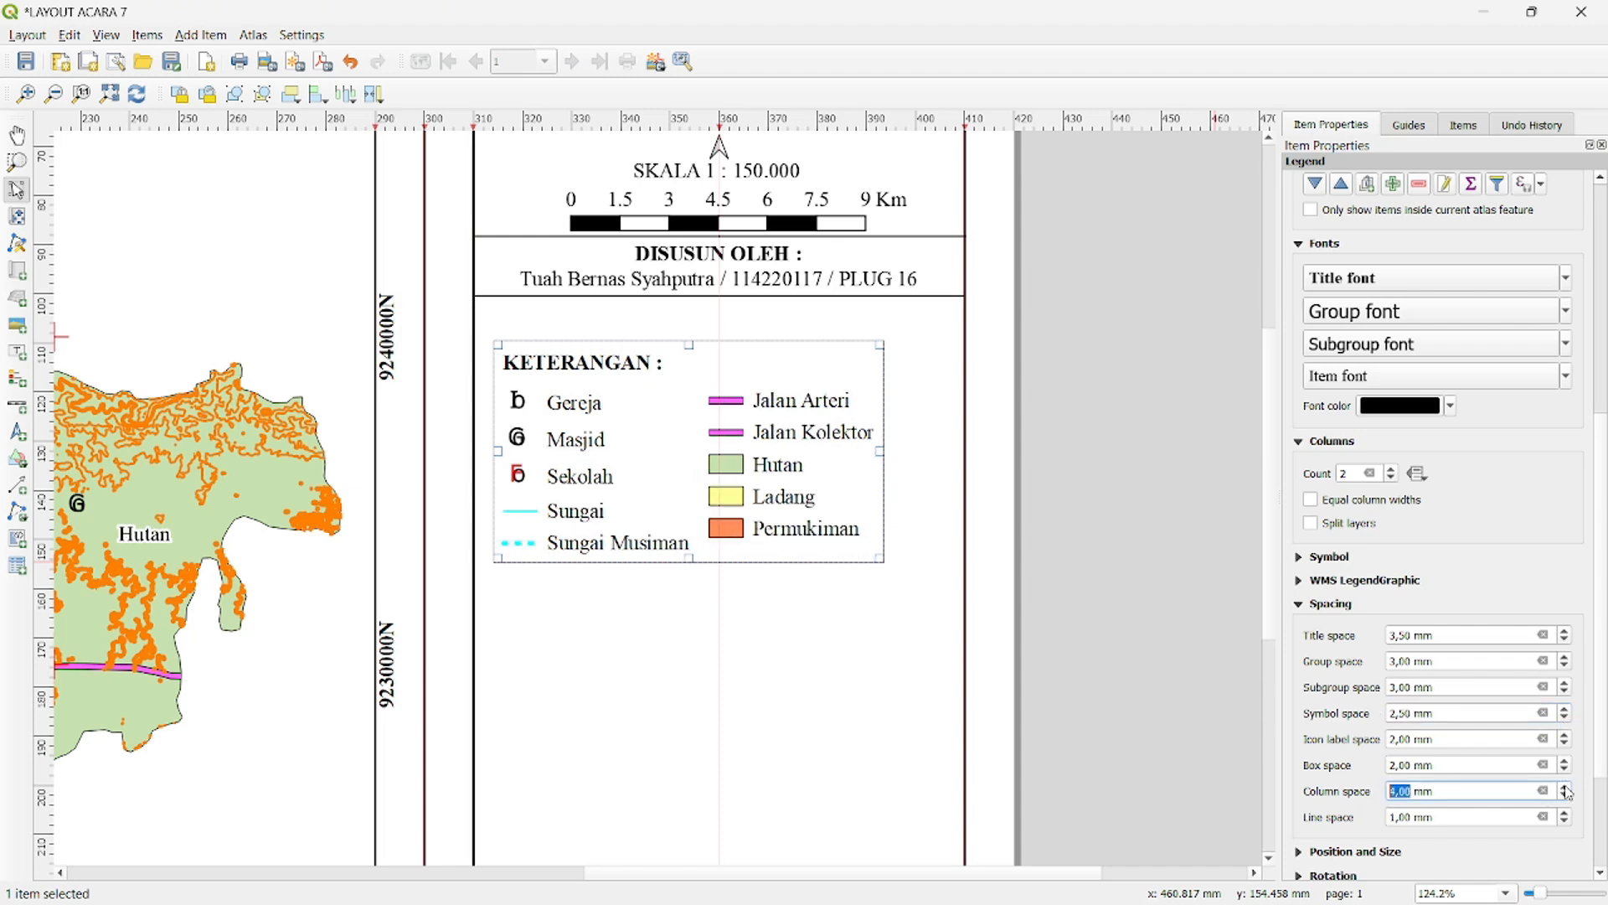
pyautogui.click(1261, 370)
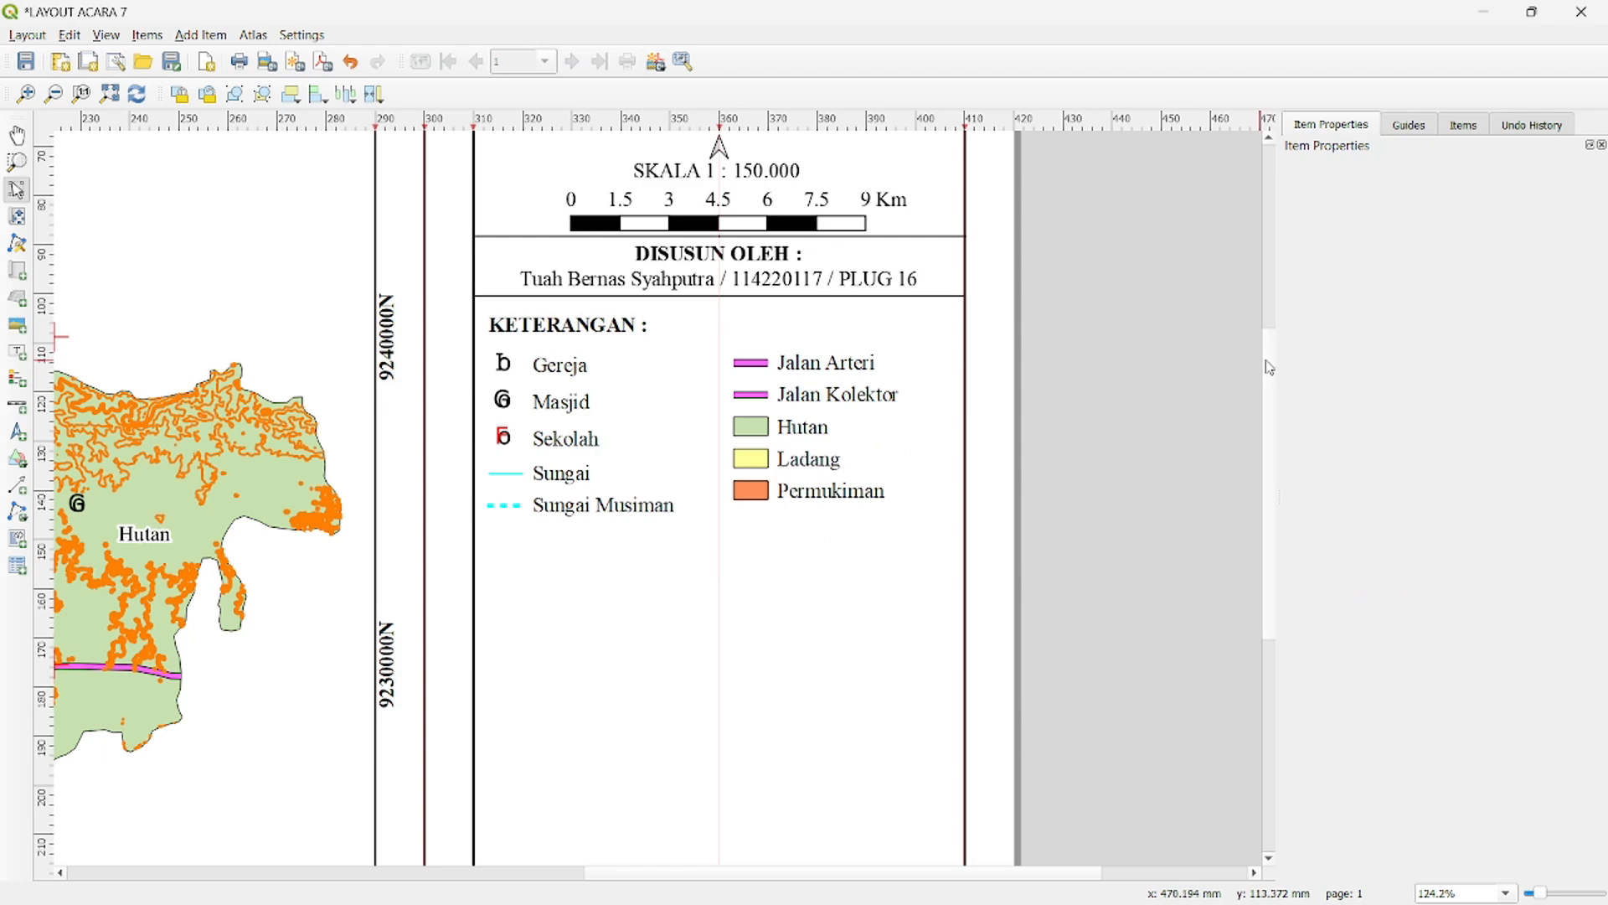
pyautogui.scroll(-1, 1265, 377)
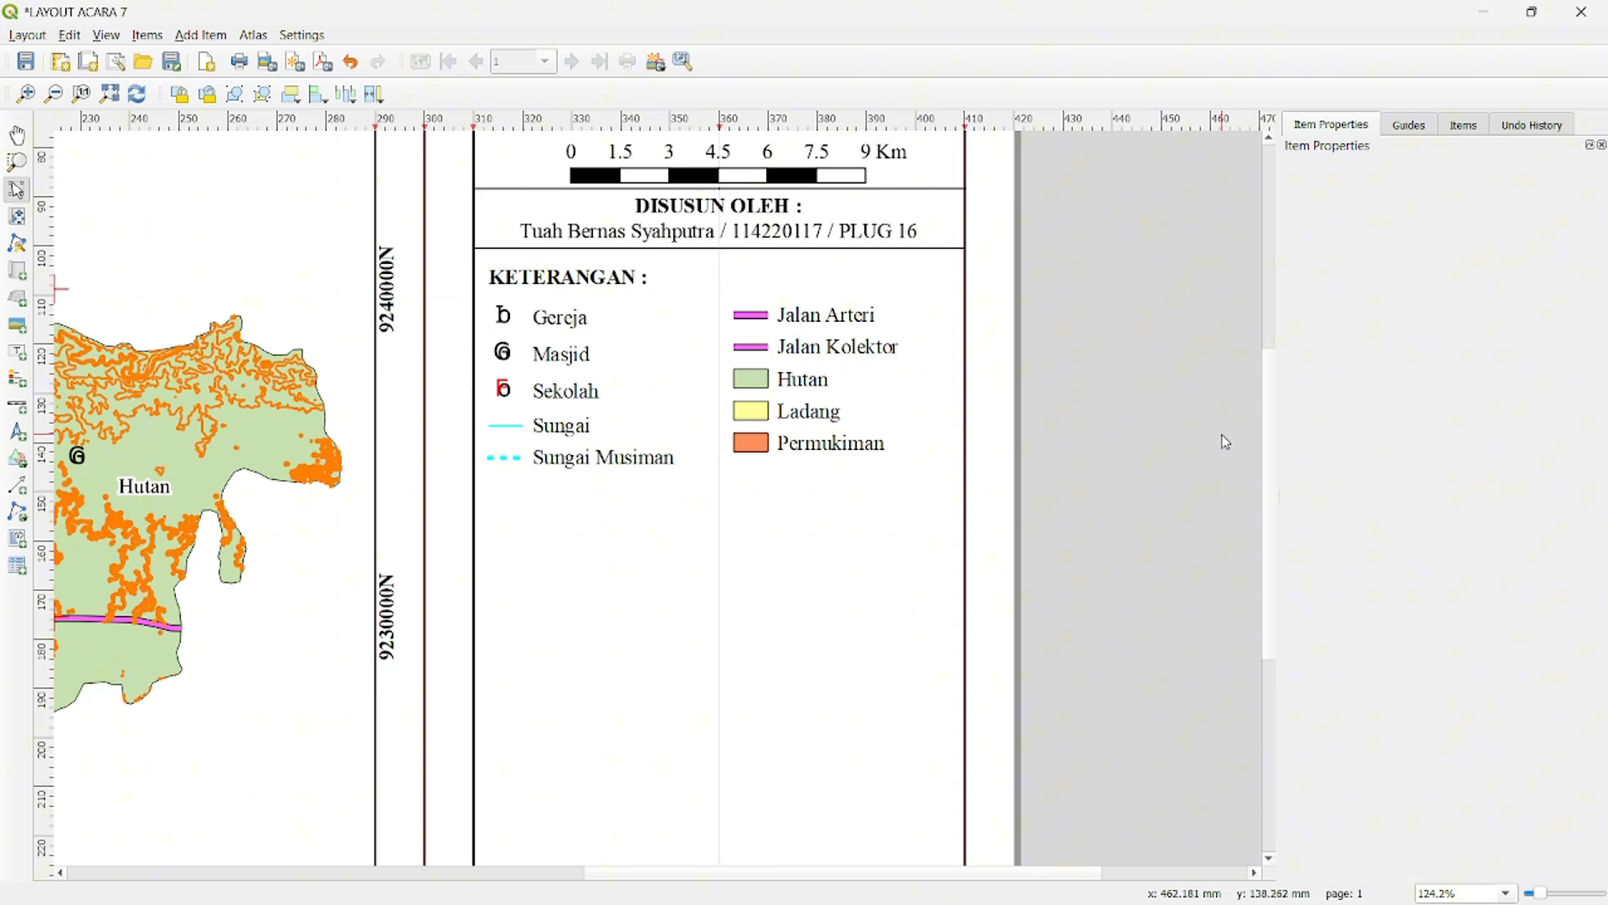
# - Try moving the legend's Jalan group above Sungai and swapping Jalan Arteri with Jalan Kolektor, returning each to its place
pyautogui.click(847, 380)
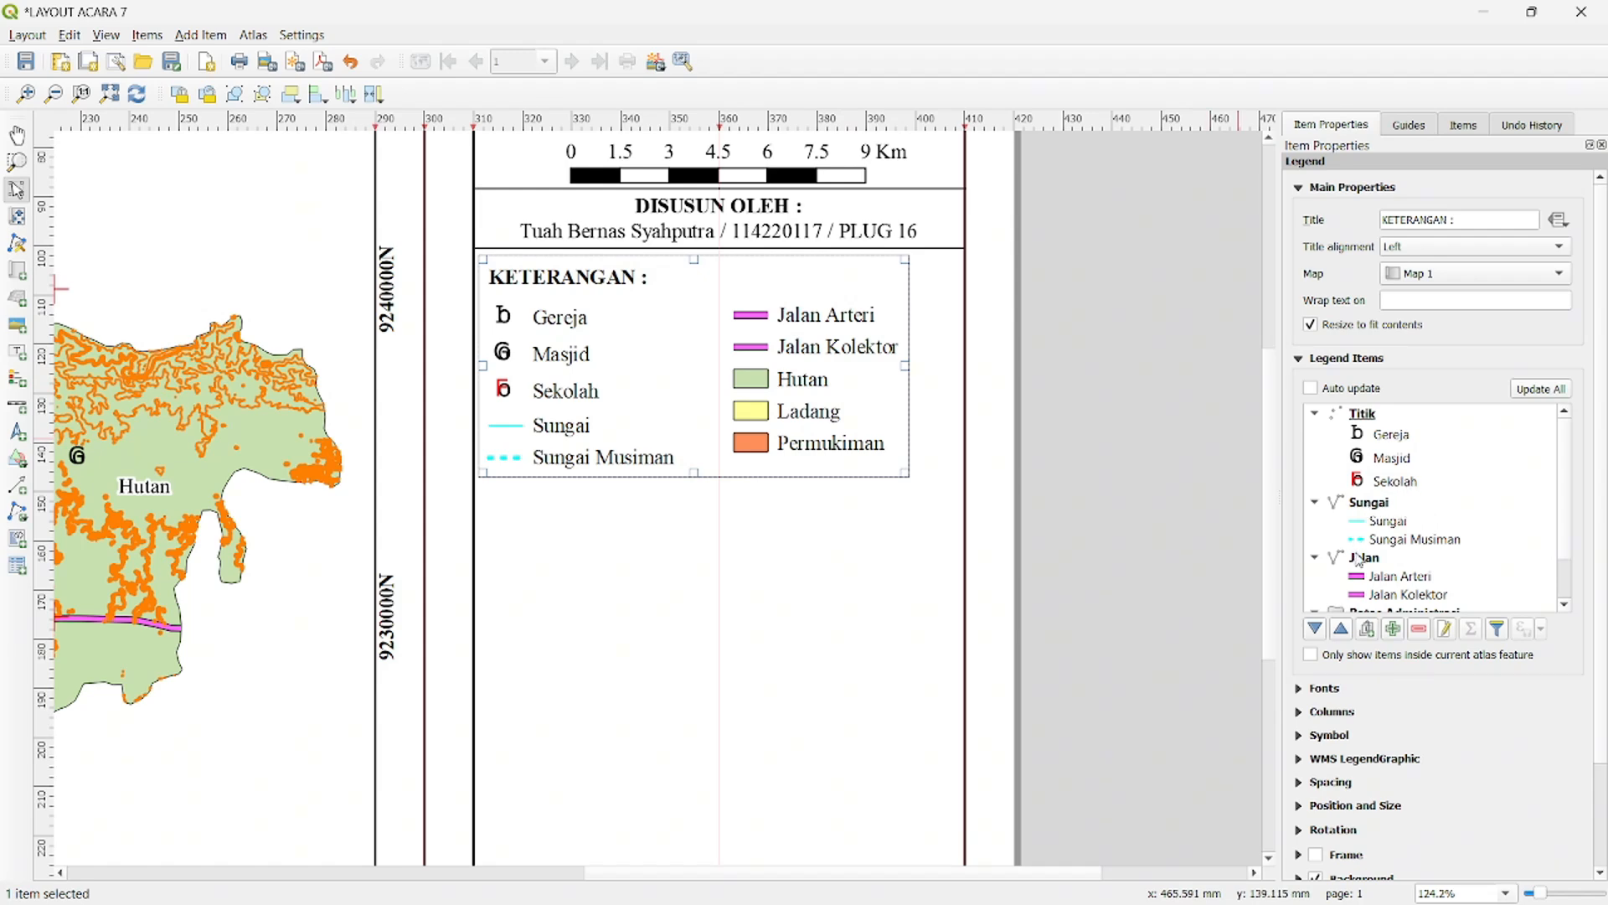
pyautogui.moveTo(1363, 566)
pyautogui.mouseDown()
pyautogui.moveTo(1374, 503)
pyautogui.moveTo(1413, 537)
pyautogui.moveTo(1378, 479)
pyautogui.moveTo(1389, 573)
pyautogui.mouseUp()
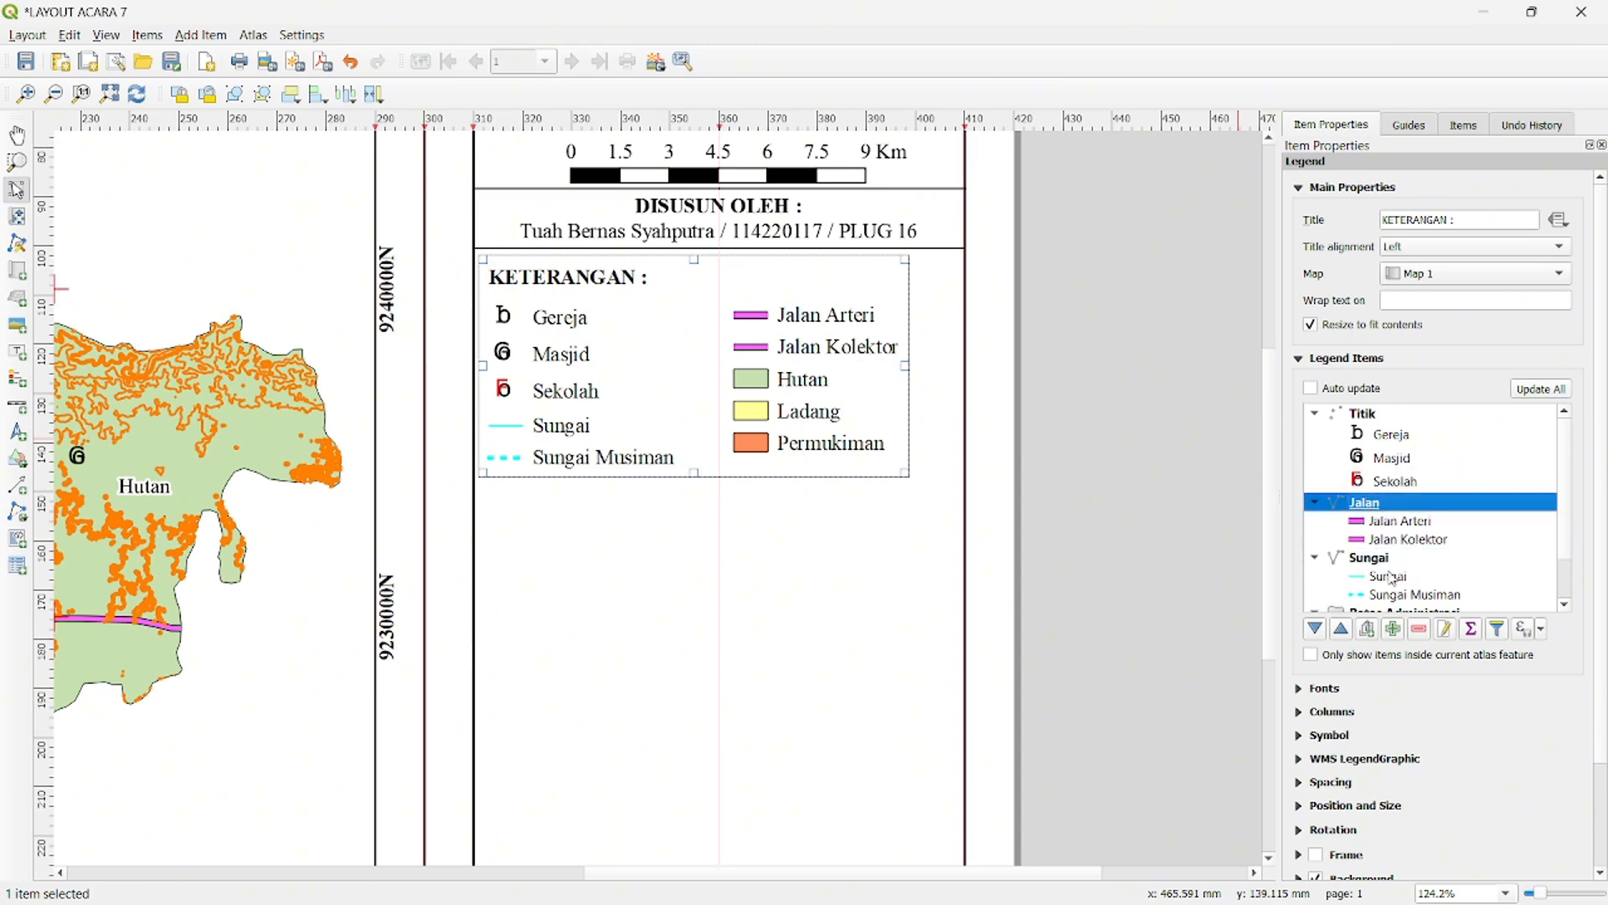
pyautogui.click(1317, 630)
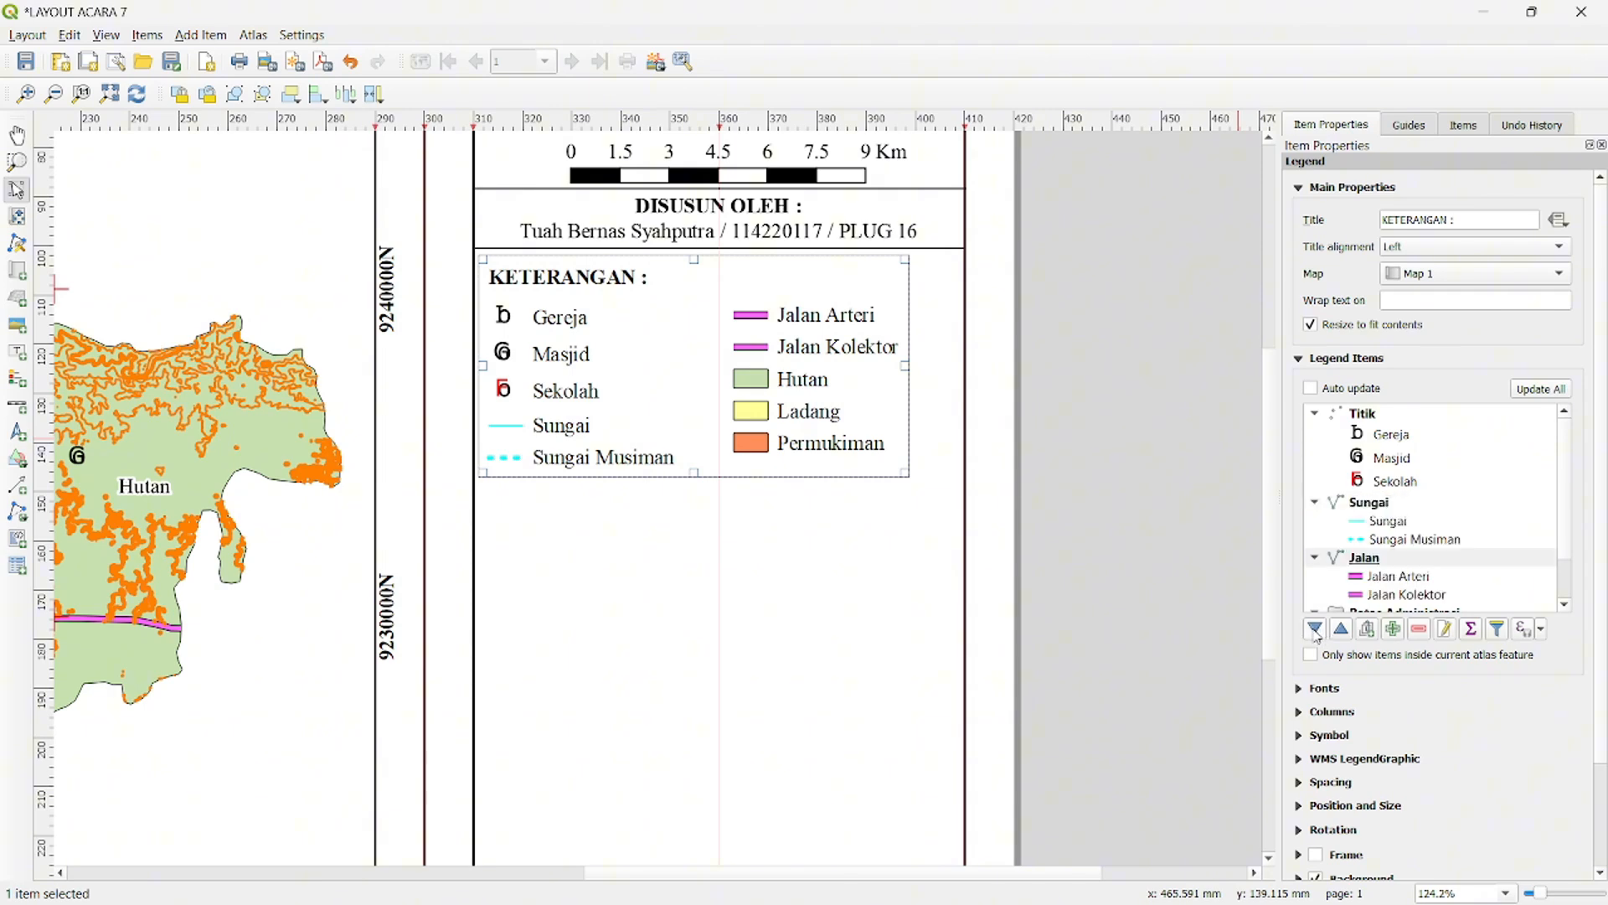
pyautogui.click(1395, 575)
pyautogui.click(1315, 630)
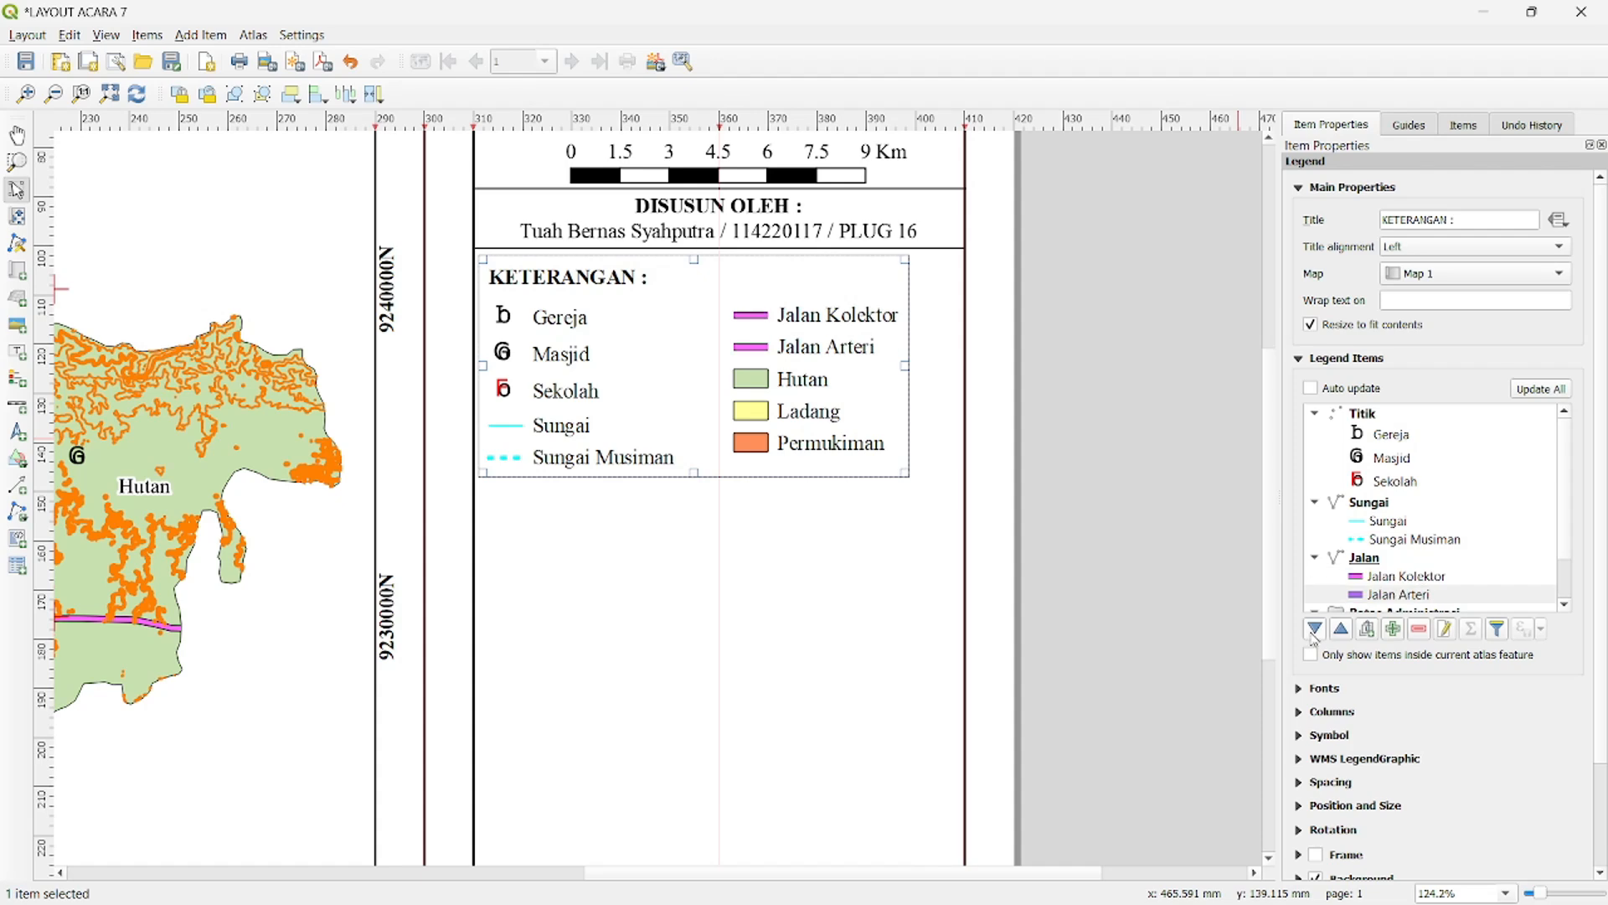
pyautogui.click(1318, 630)
pyautogui.click(1340, 630)
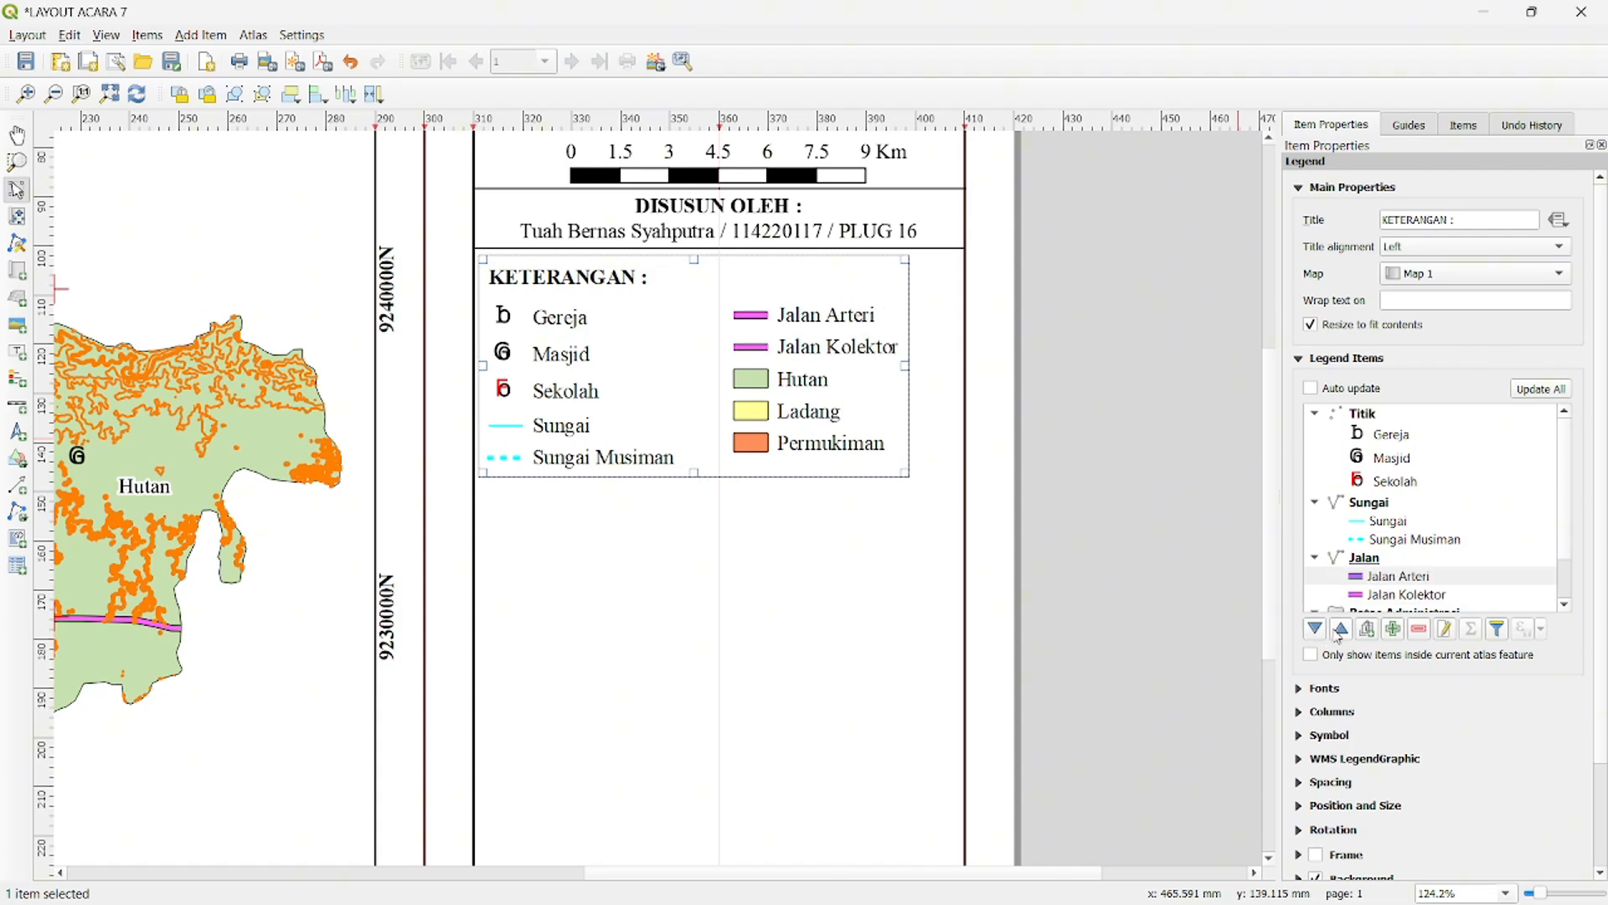
# - Reorder the legend items so that the Sungai group comes below the Jalan group
pyautogui.click(1377, 507)
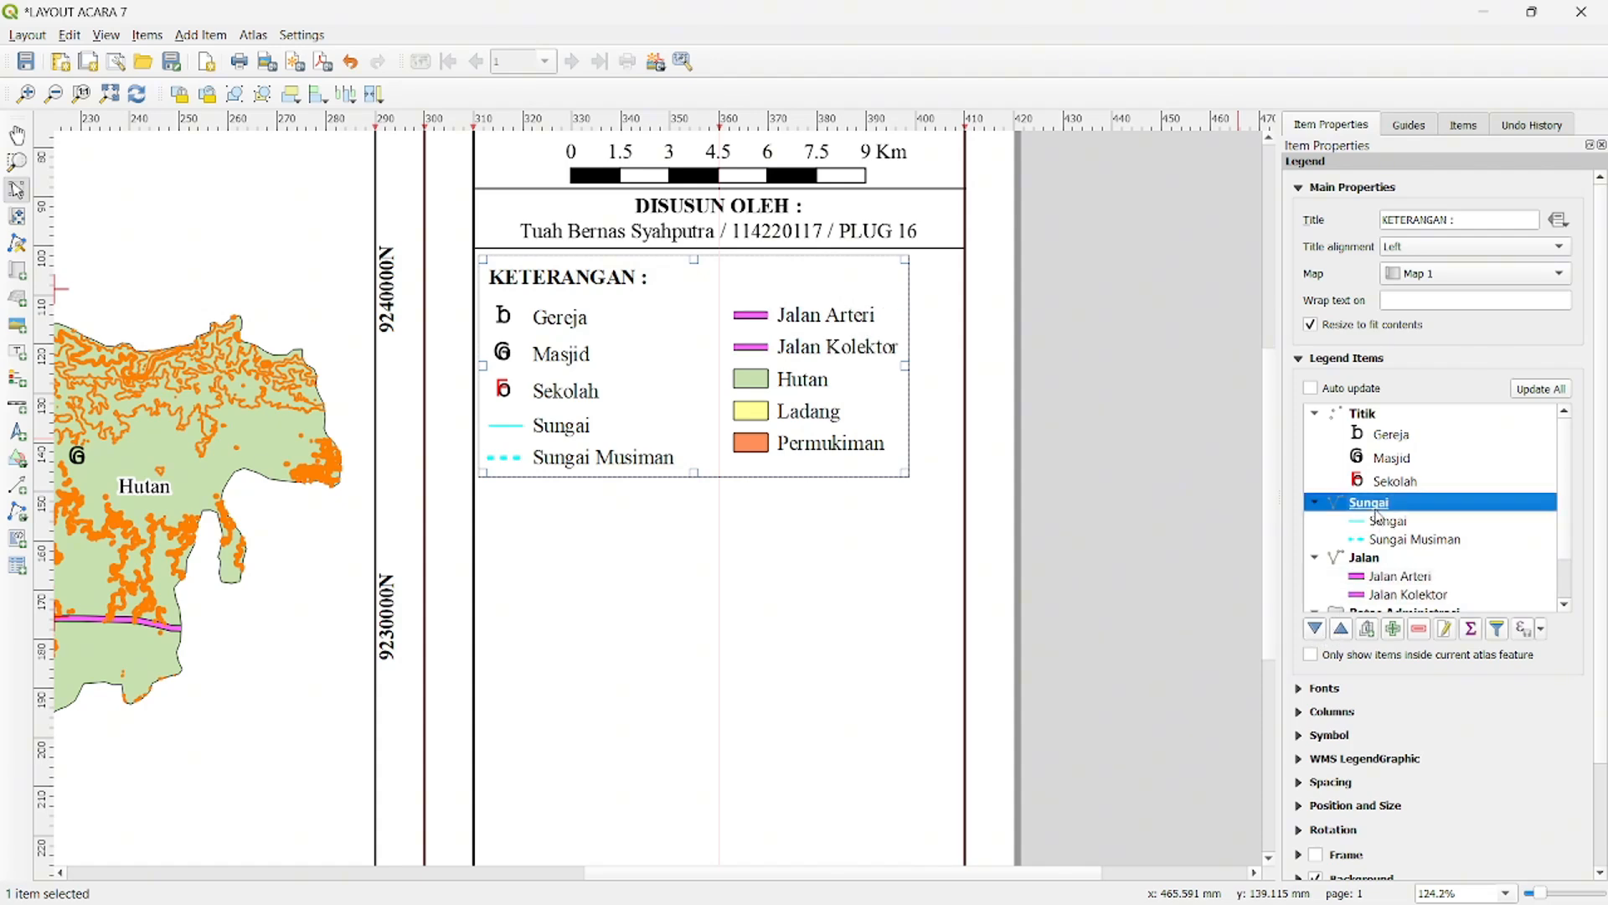
pyautogui.click(1341, 630)
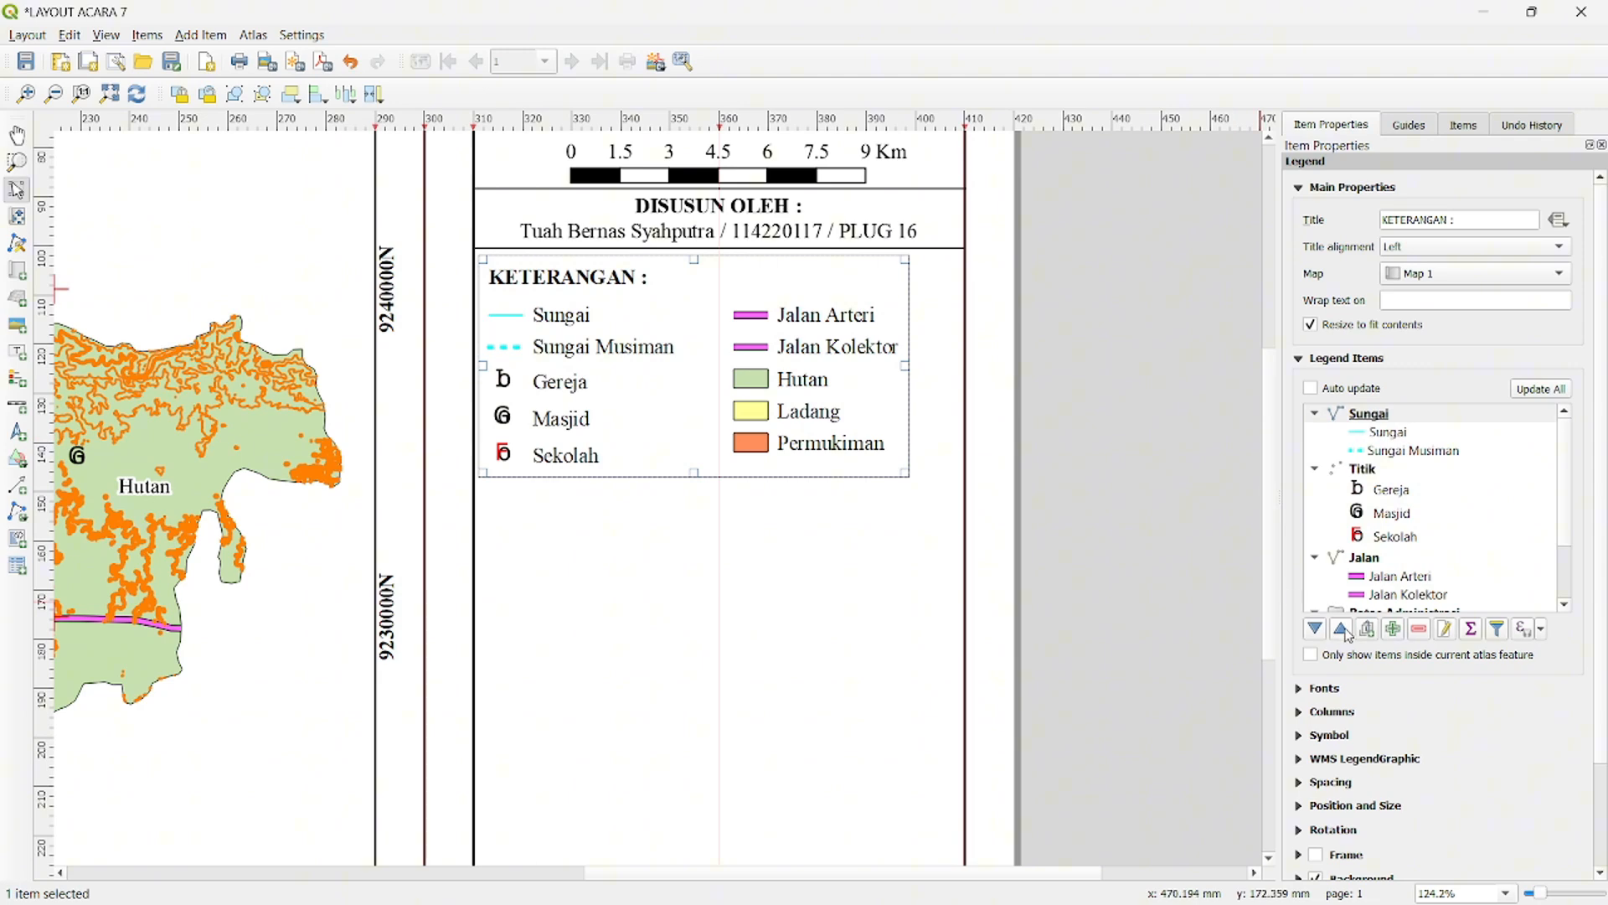
pyautogui.click(1317, 630)
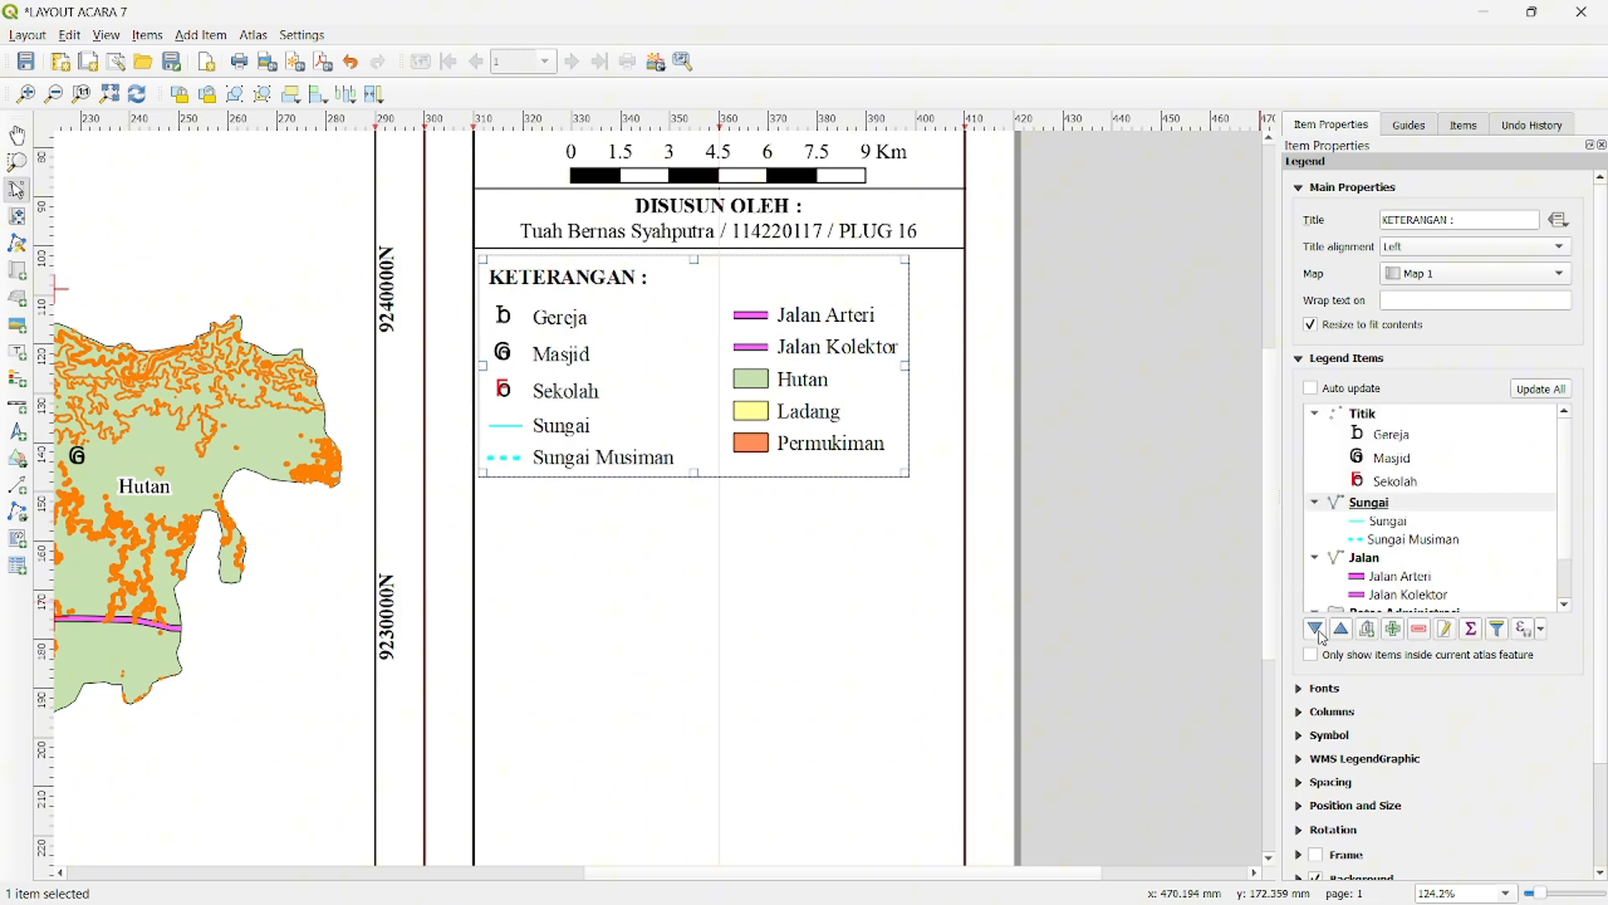
pyautogui.click(1316, 630)
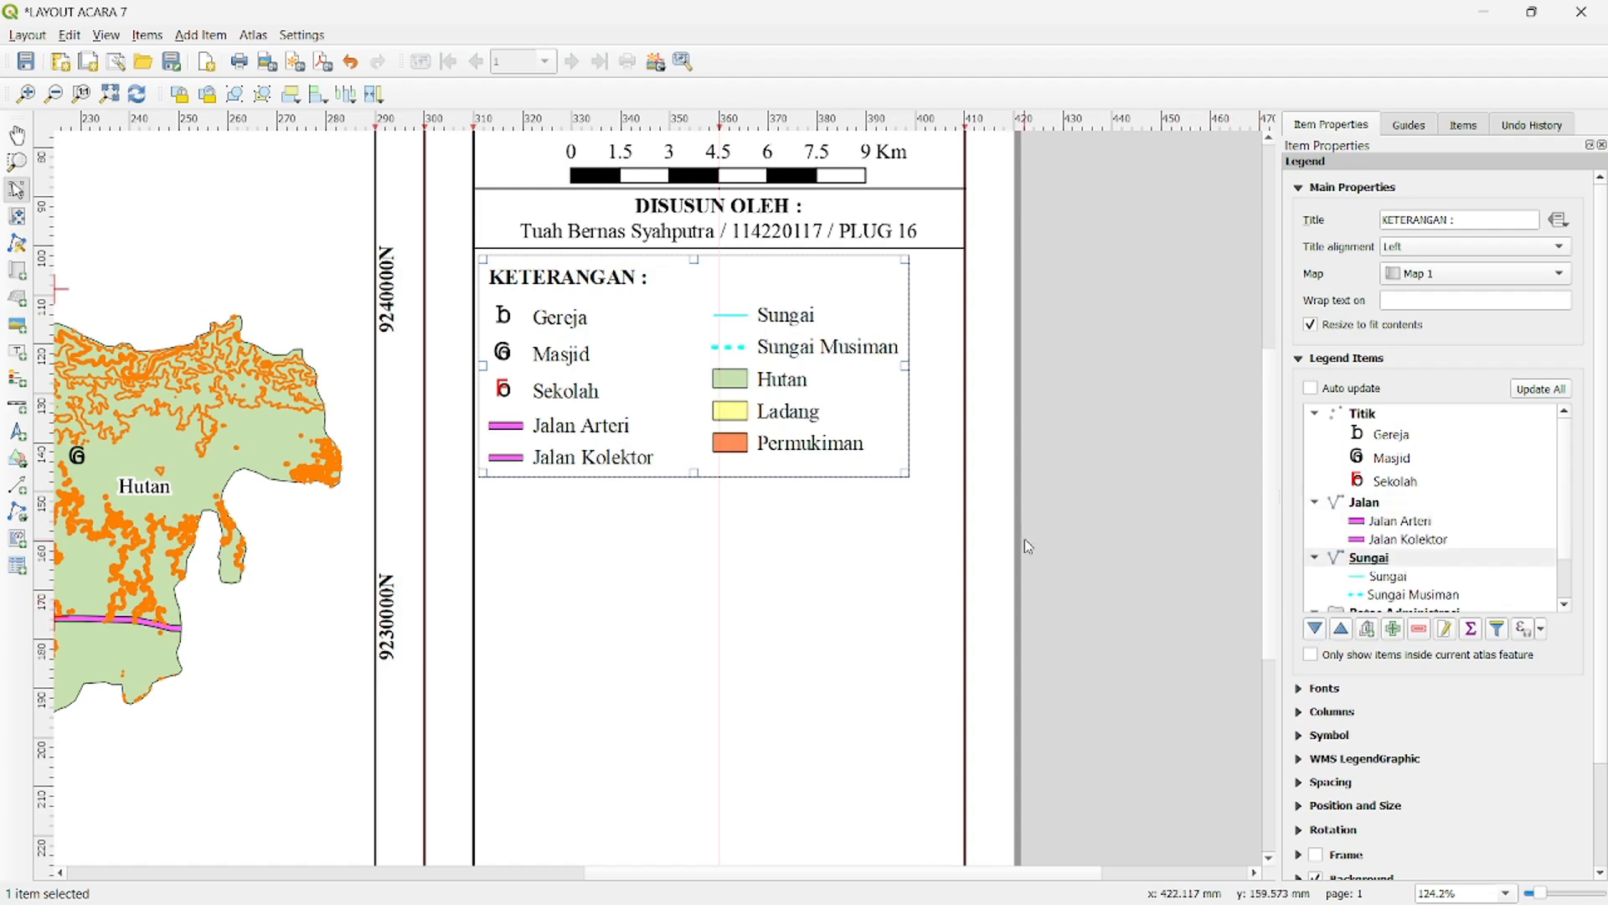
# - Increase the legend's column space to about 16 mm
pyautogui.scroll(-2, 1372, 794)
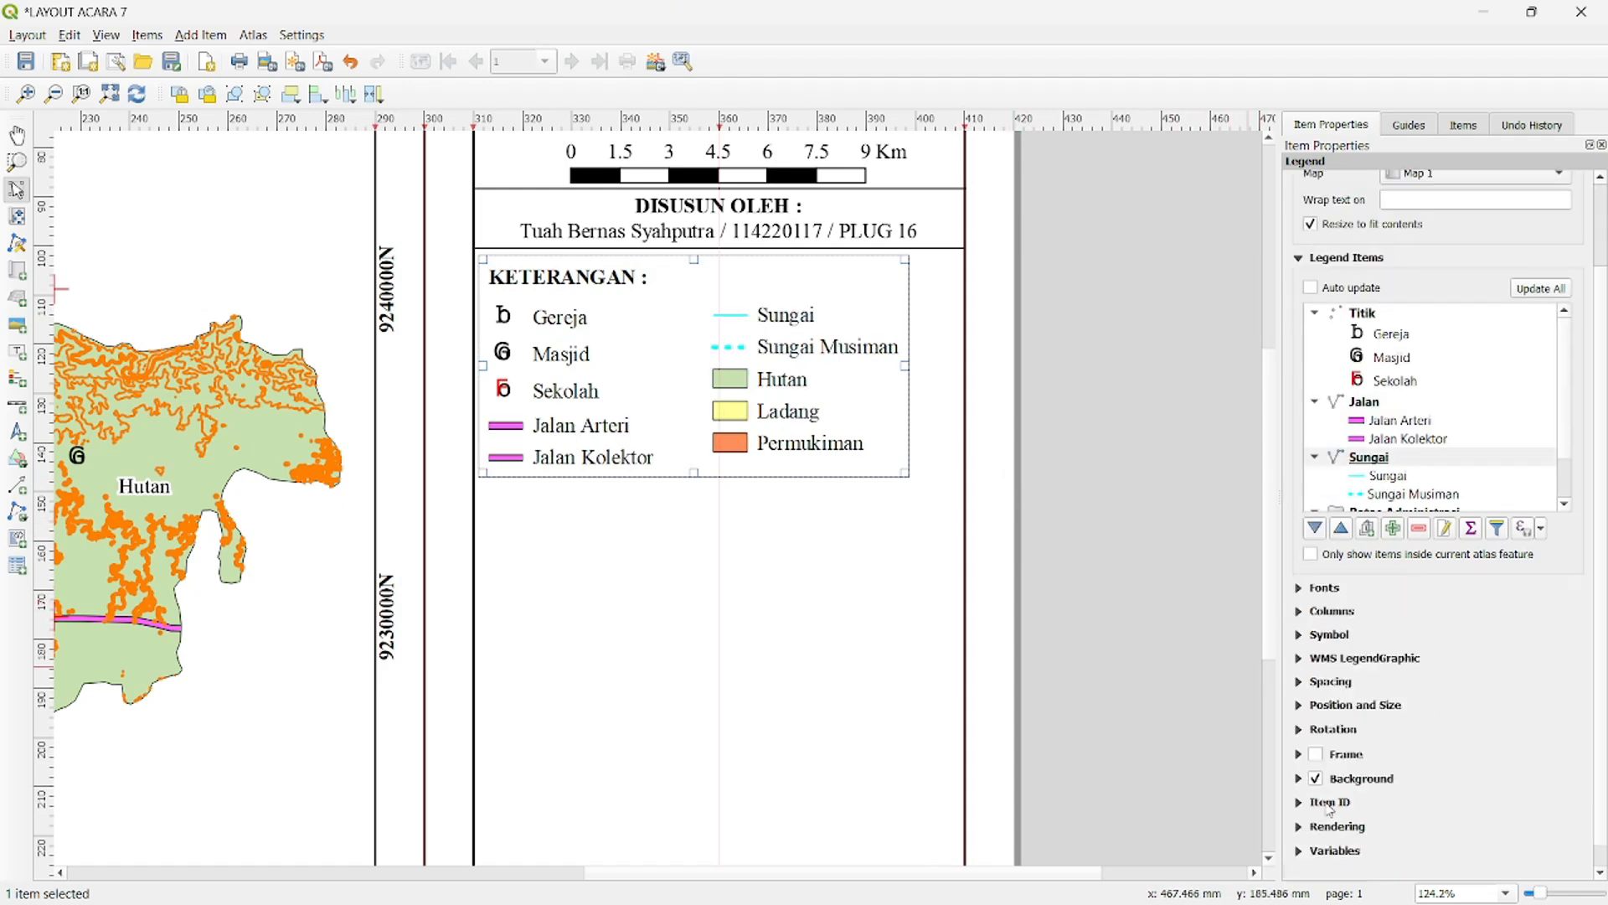
pyautogui.click(1299, 706)
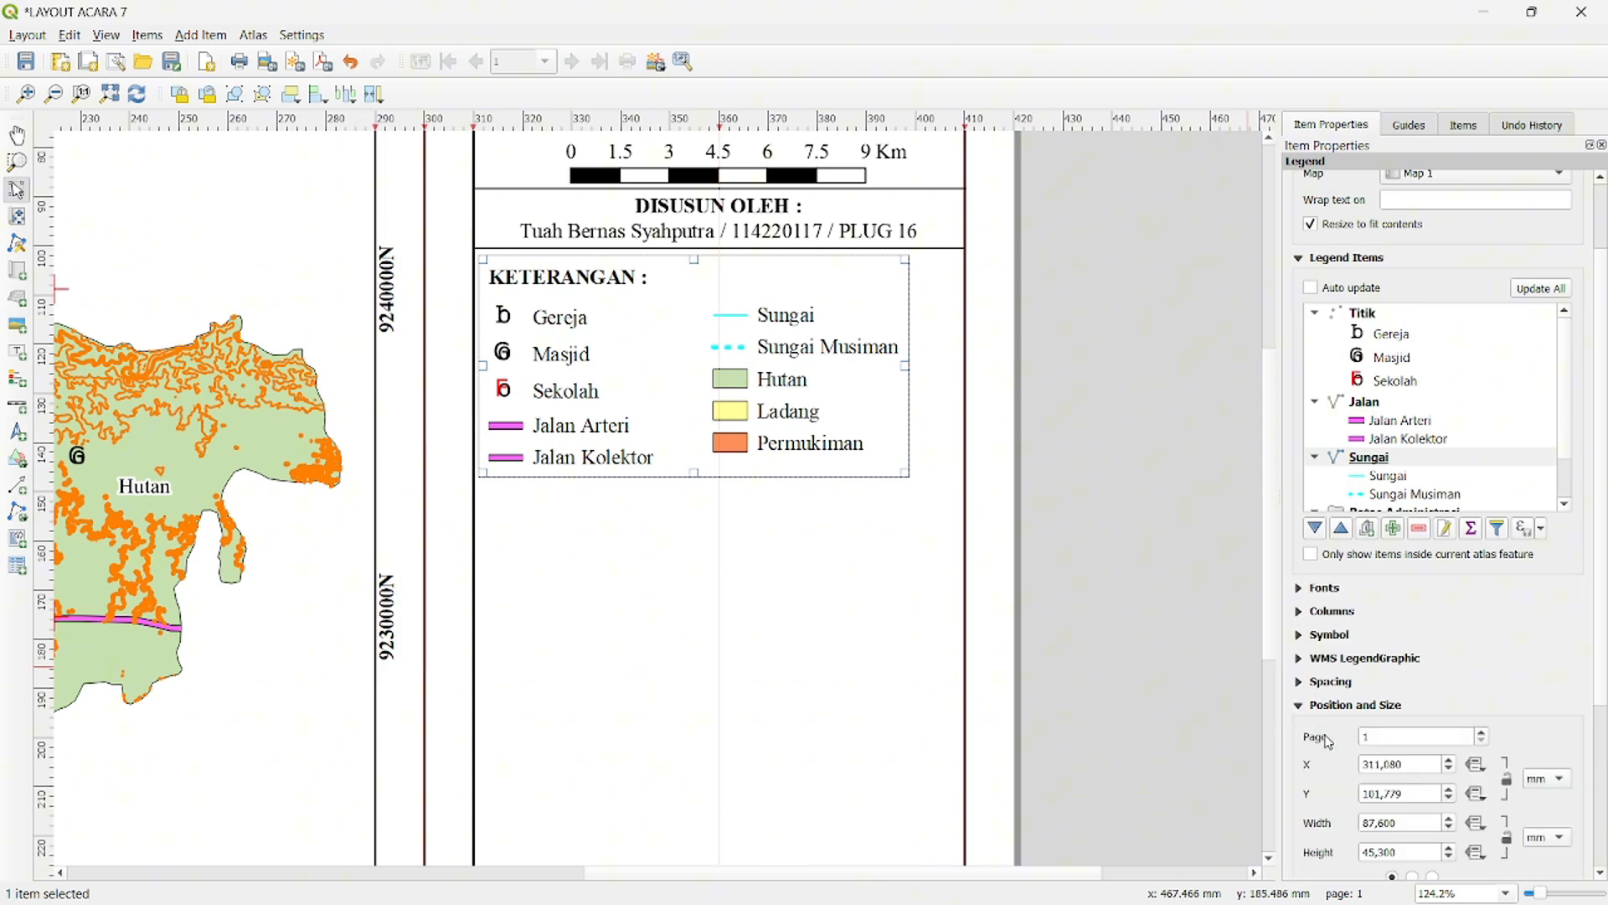
pyautogui.click(1299, 707)
pyautogui.click(1300, 683)
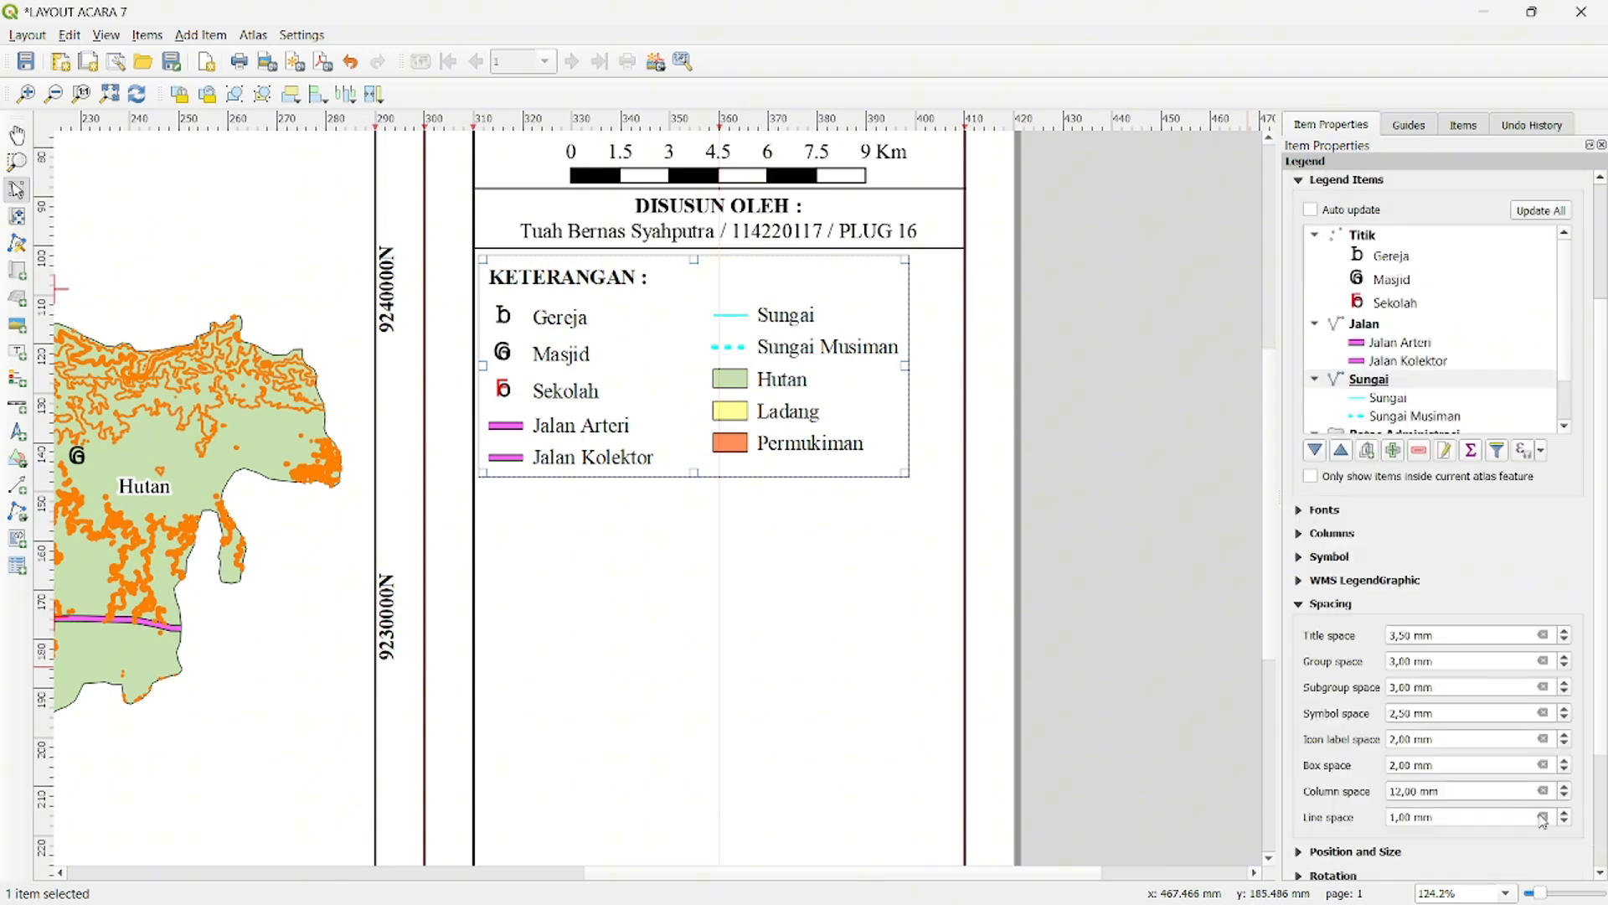
pyautogui.click(1566, 789)
pyautogui.click(1565, 789)
pyautogui.click(1566, 790)
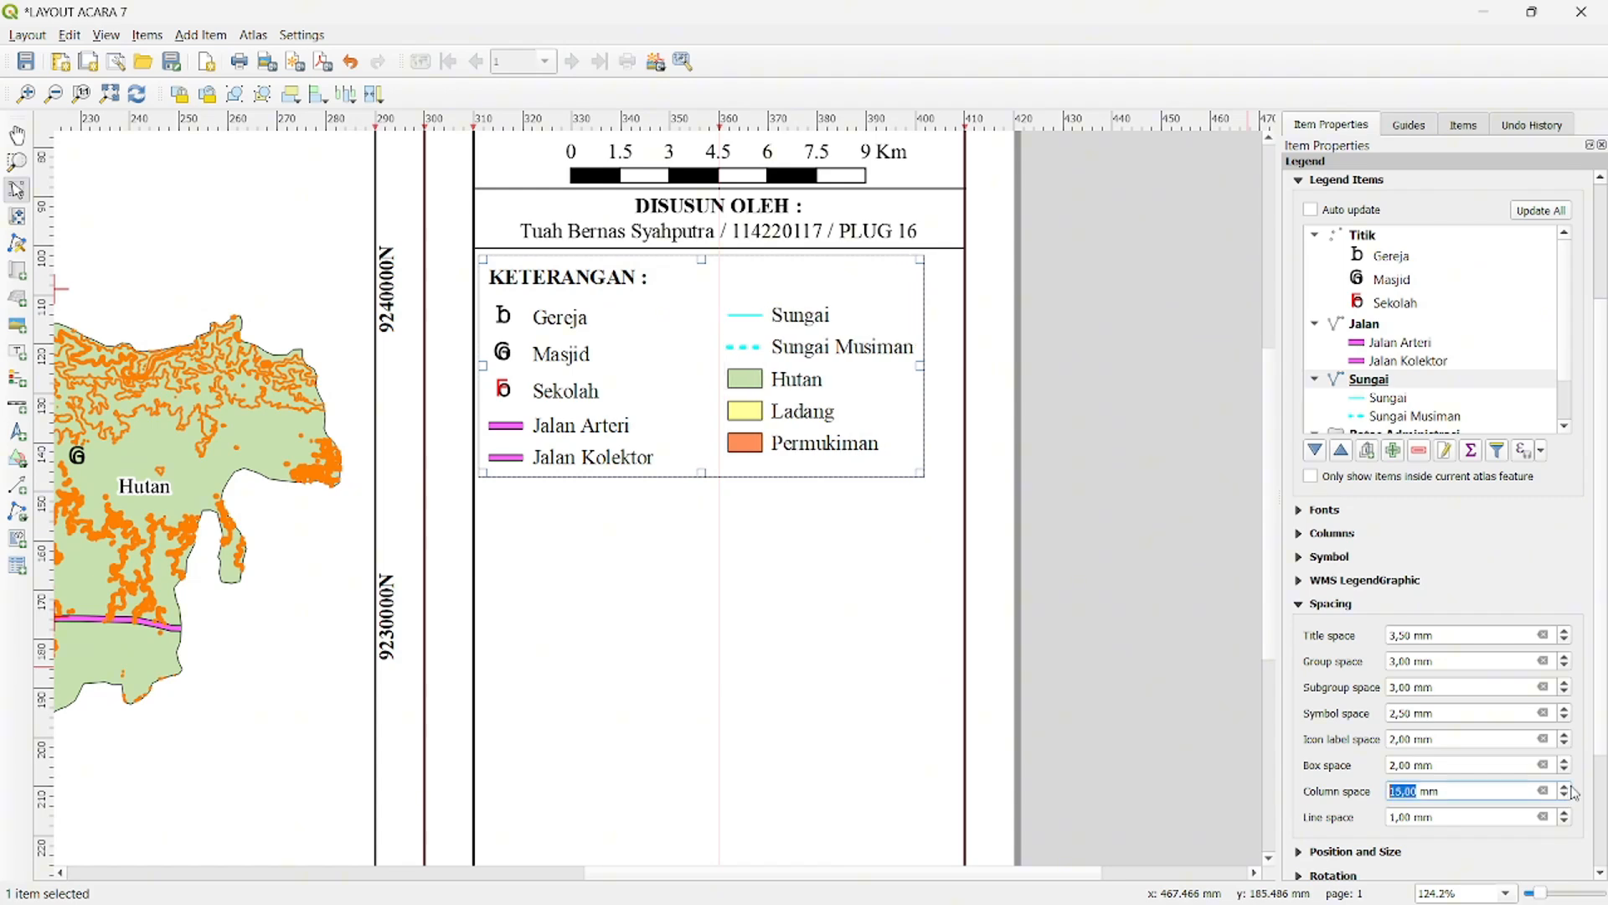
pyautogui.click(1566, 787)
pyautogui.click(1148, 567)
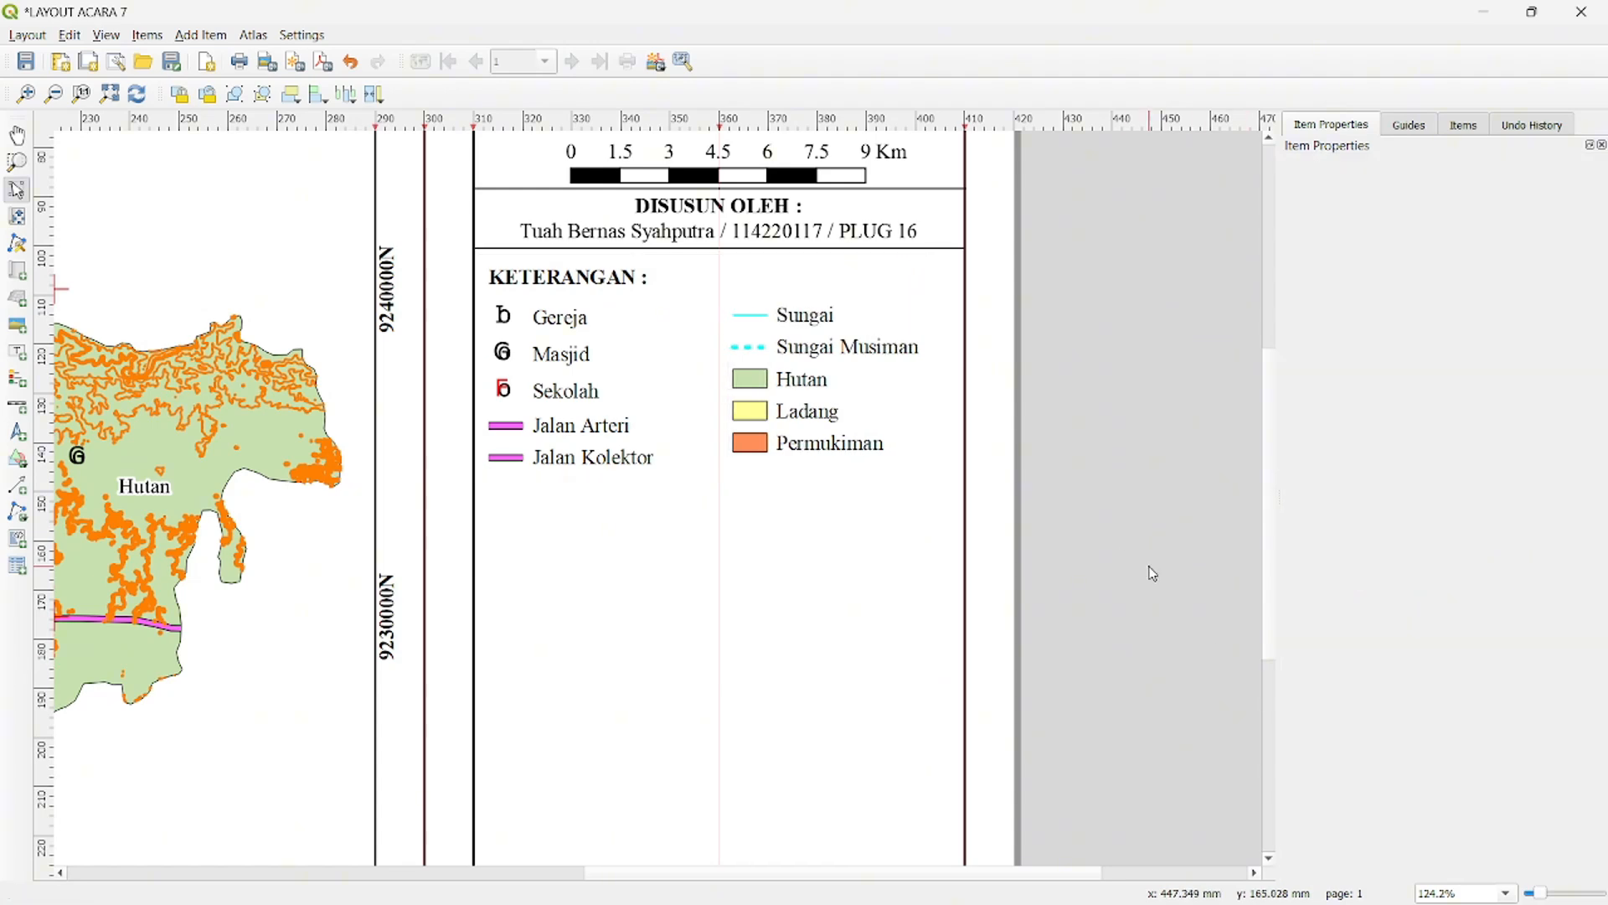
# - Move the legend slightly up and left in the side panel, closer to the author block
pyautogui.click(808, 405)
pyautogui.moveTo(809, 405); pyautogui.dragTo(800, 375)
pyautogui.click(1121, 427)
pyautogui.click(771, 370)
pyautogui.click(1004, 398)
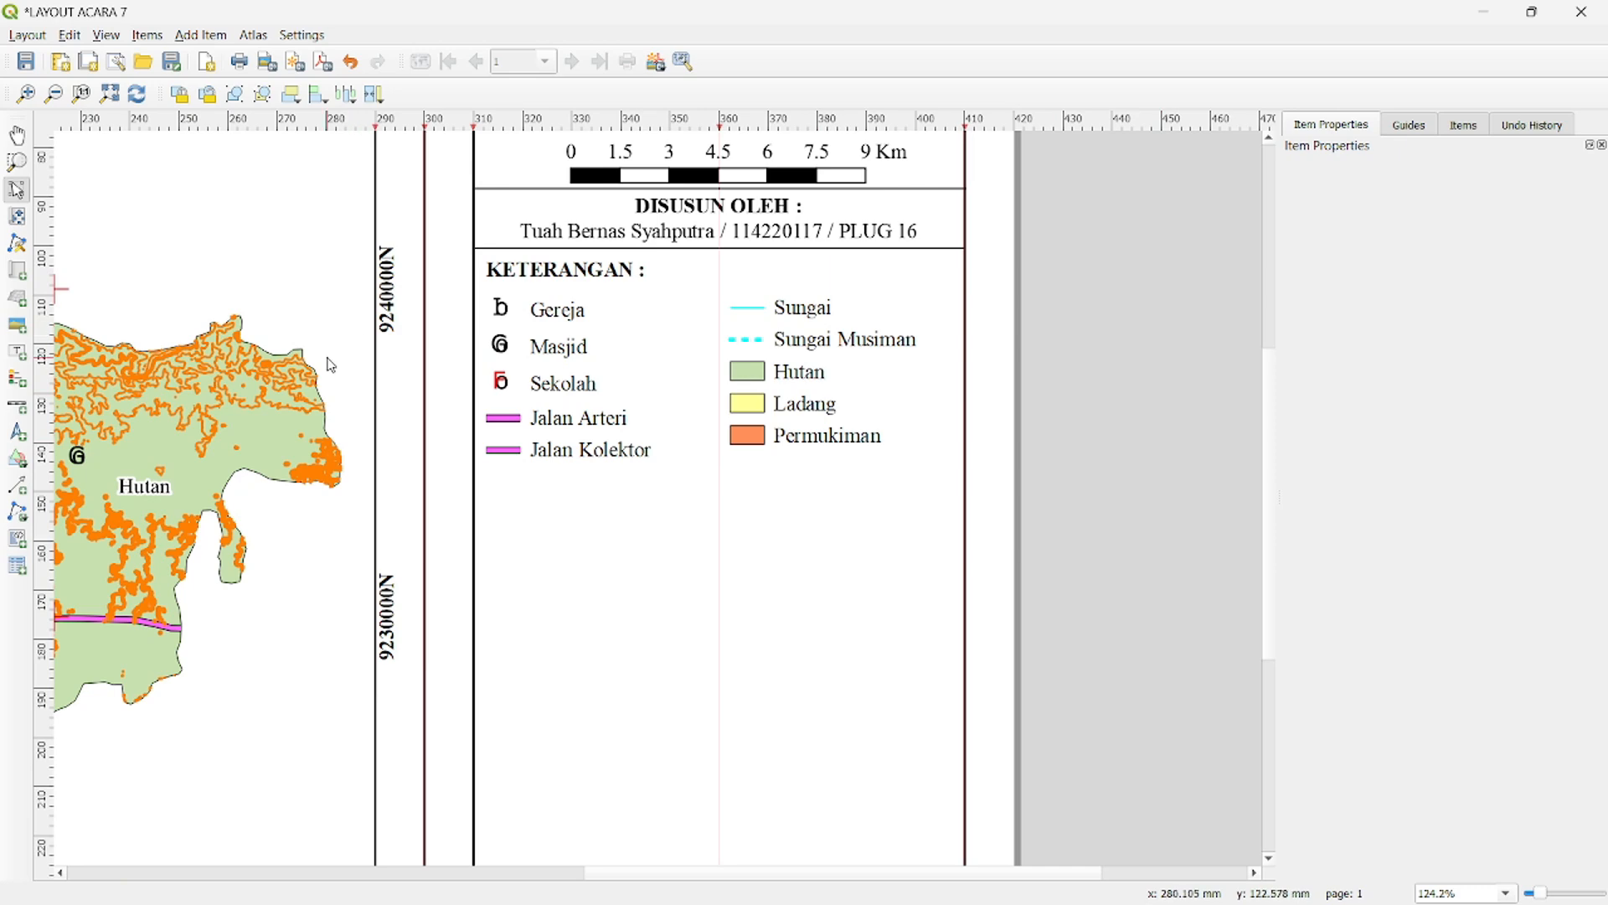
# - Draw an irregular polygon about 13 mm wide below the Jalan Kolektor legend entry
pyautogui.click(17, 461)
pyautogui.click(57, 466)
pyautogui.moveTo(523, 484)
pyautogui.mouseDown()
pyautogui.moveTo(488, 503)
pyautogui.moveTo(502, 526)
pyautogui.moveTo(542, 520)
pyautogui.moveTo(547, 495)
pyautogui.mouseUp()
pyautogui.rightClick(547, 495)
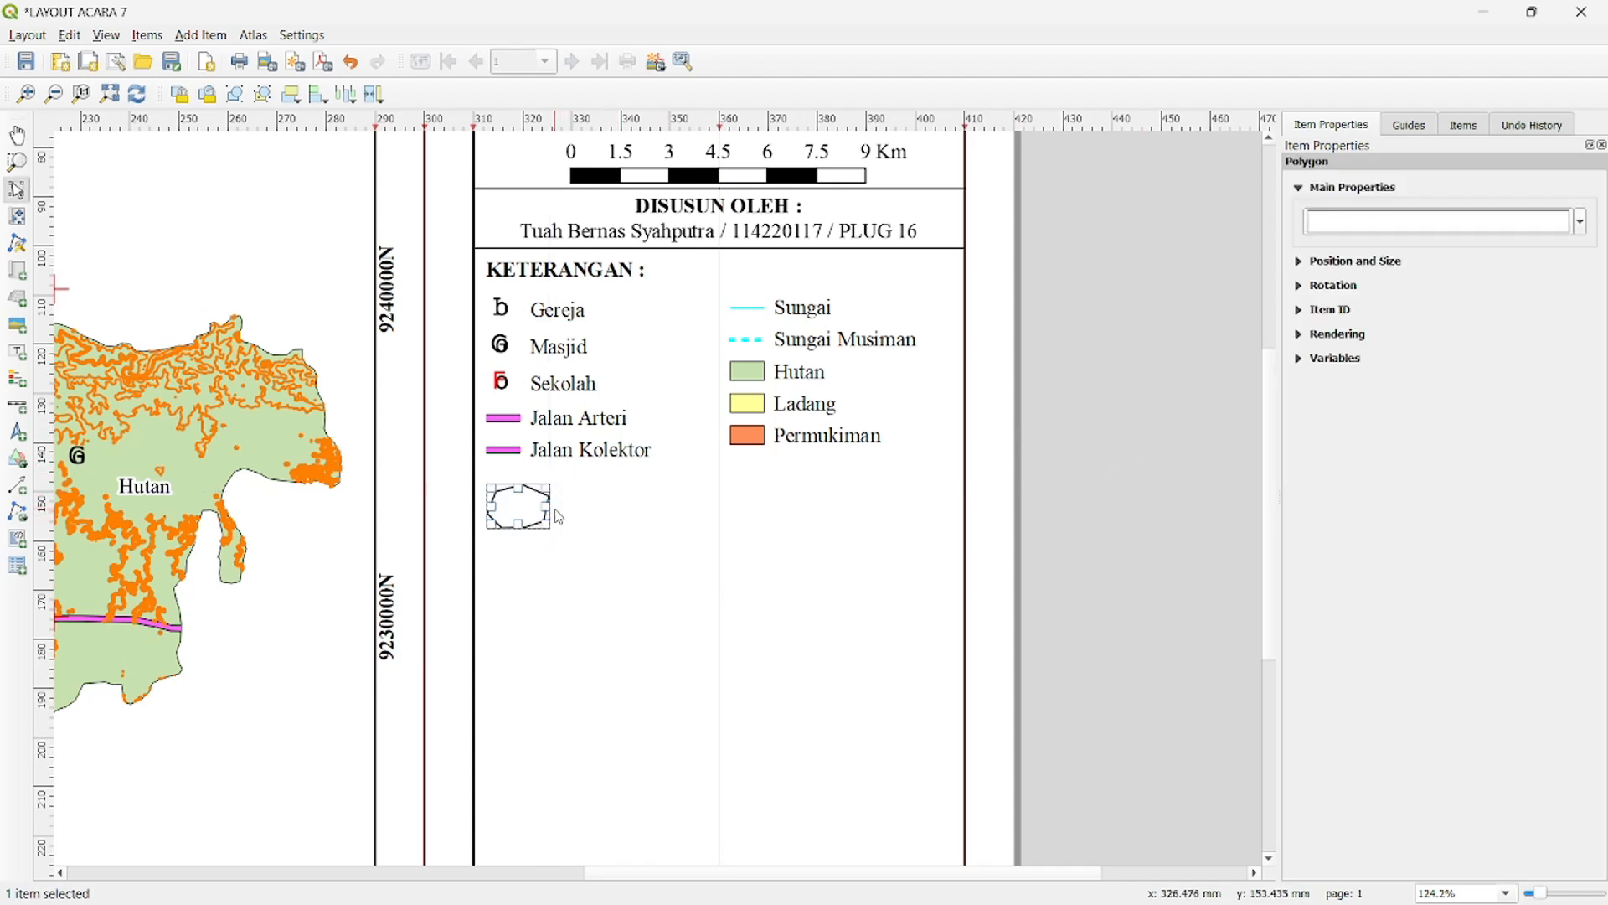
# - Shrink the polygon, place it directly under the Jalan Kolektor symbol, and delete the spare pasted copy
pyautogui.hotkey('ctrl', 'v')
pyautogui.moveTo(618, 555); pyautogui.dragTo(516, 491)
pyautogui.click(528, 510)
pyautogui.click(546, 551)
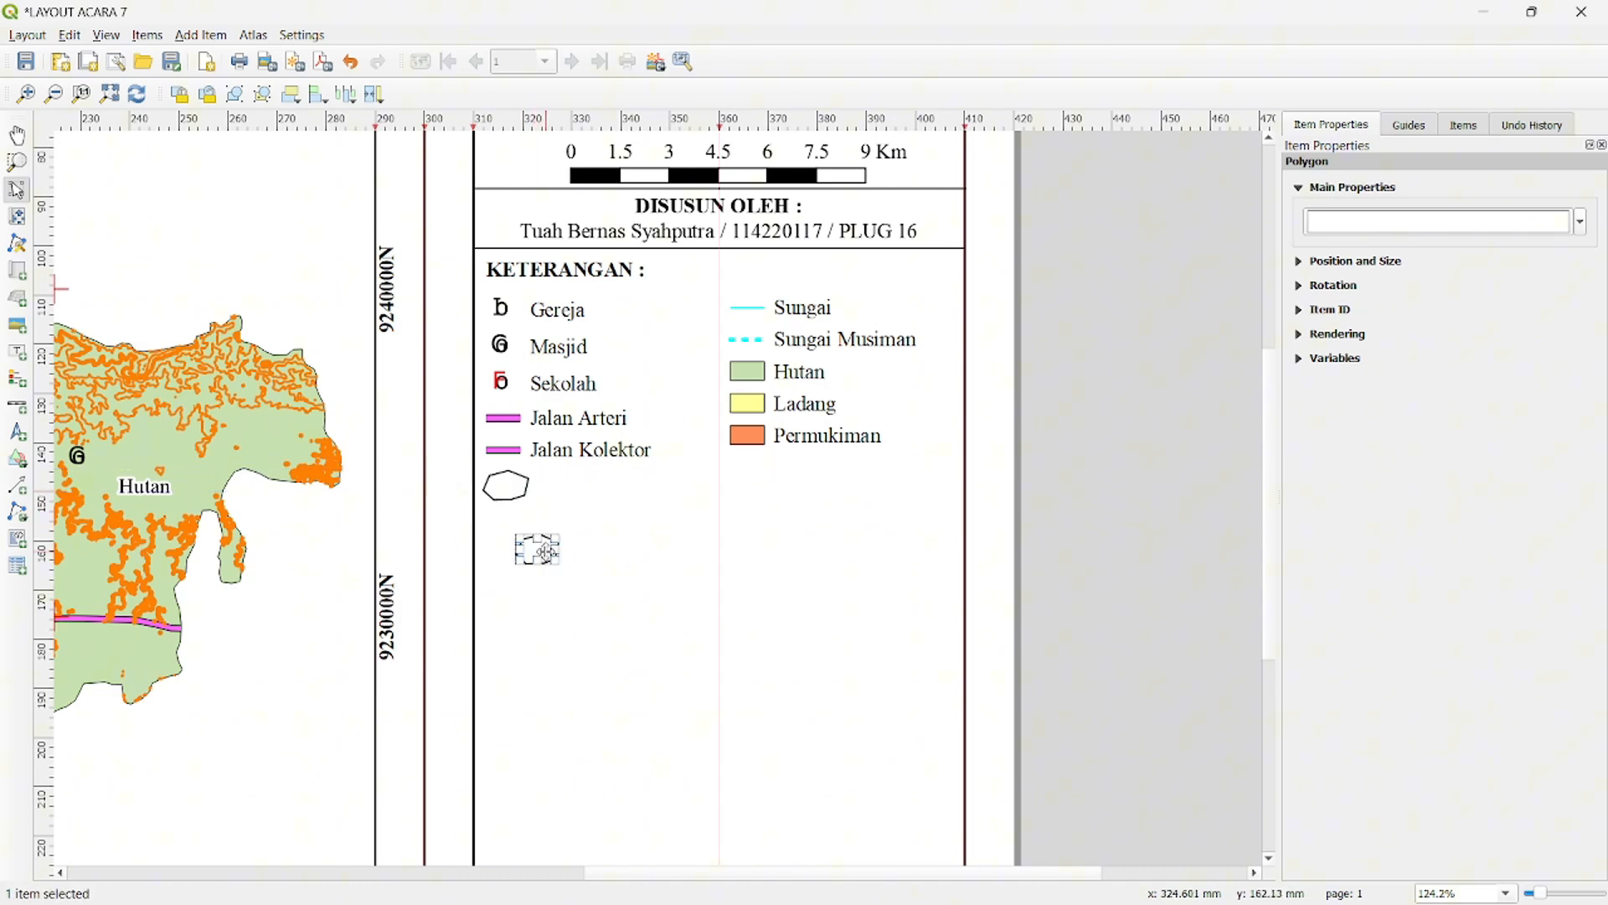
pyautogui.press('Delete')
# - Set the stroke color of the polygon's simple fill to orange
pyautogui.click(492, 491)
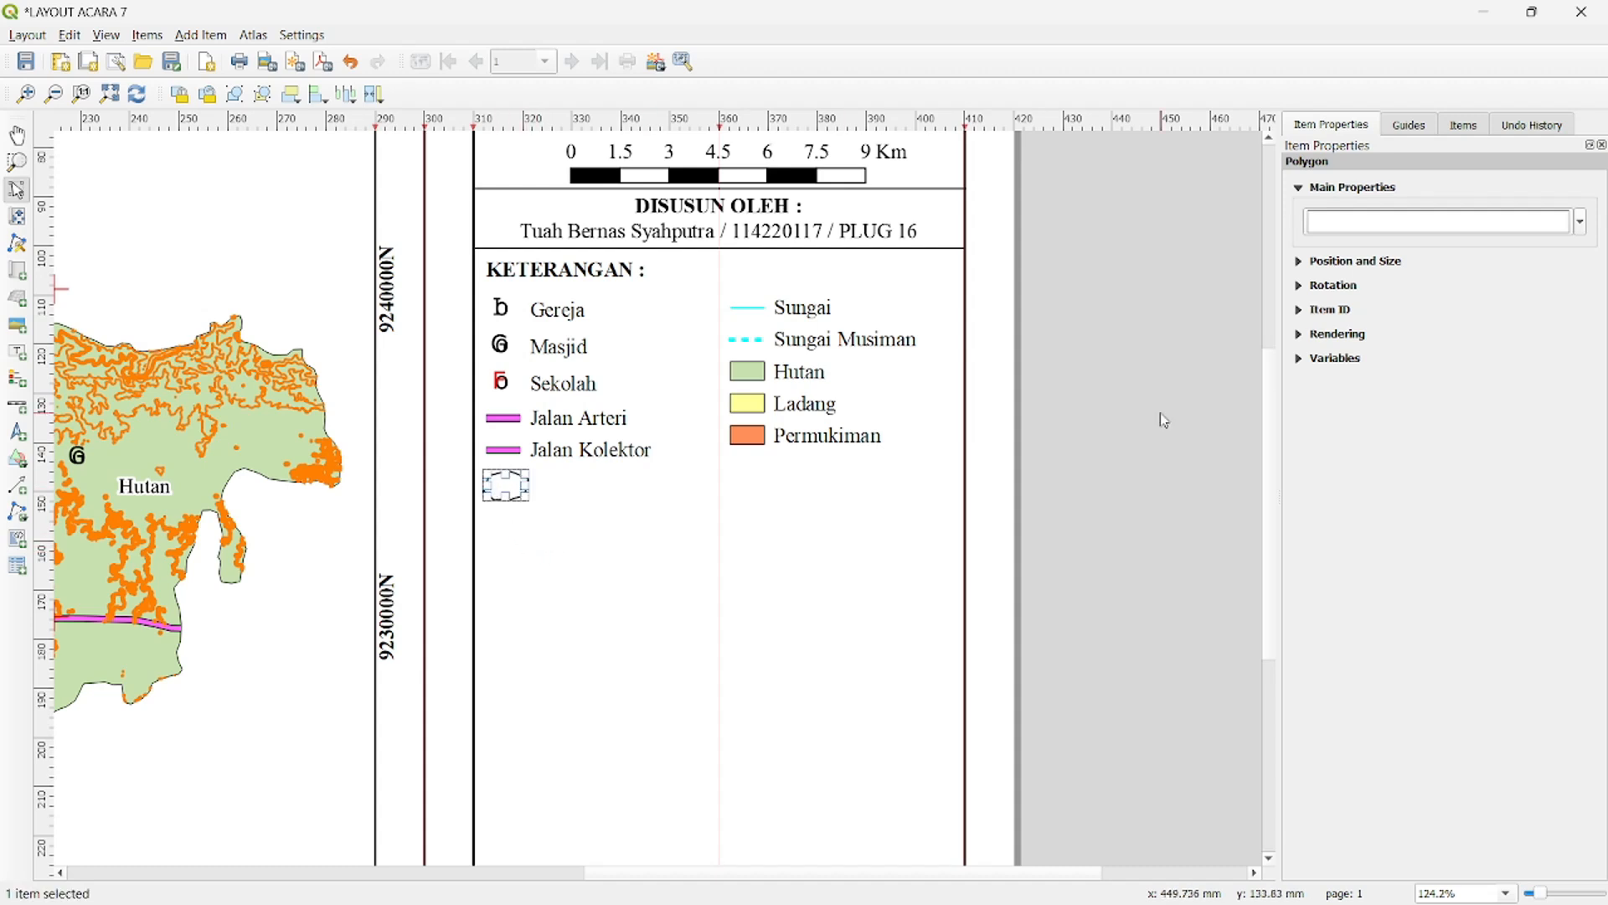
pyautogui.click(1370, 225)
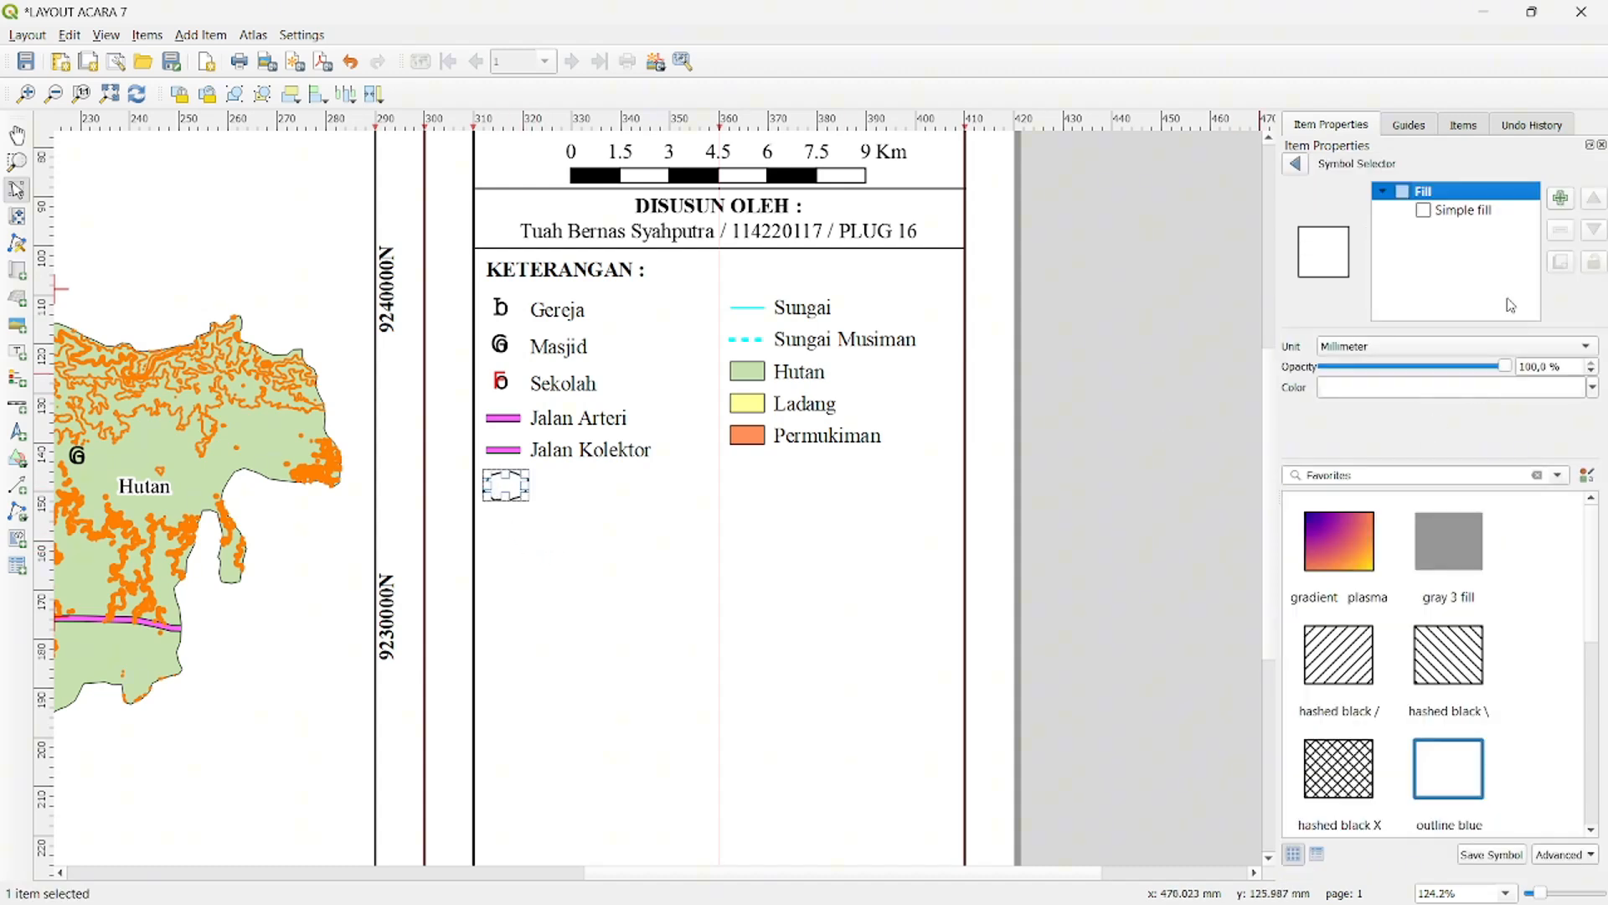
pyautogui.click(1463, 211)
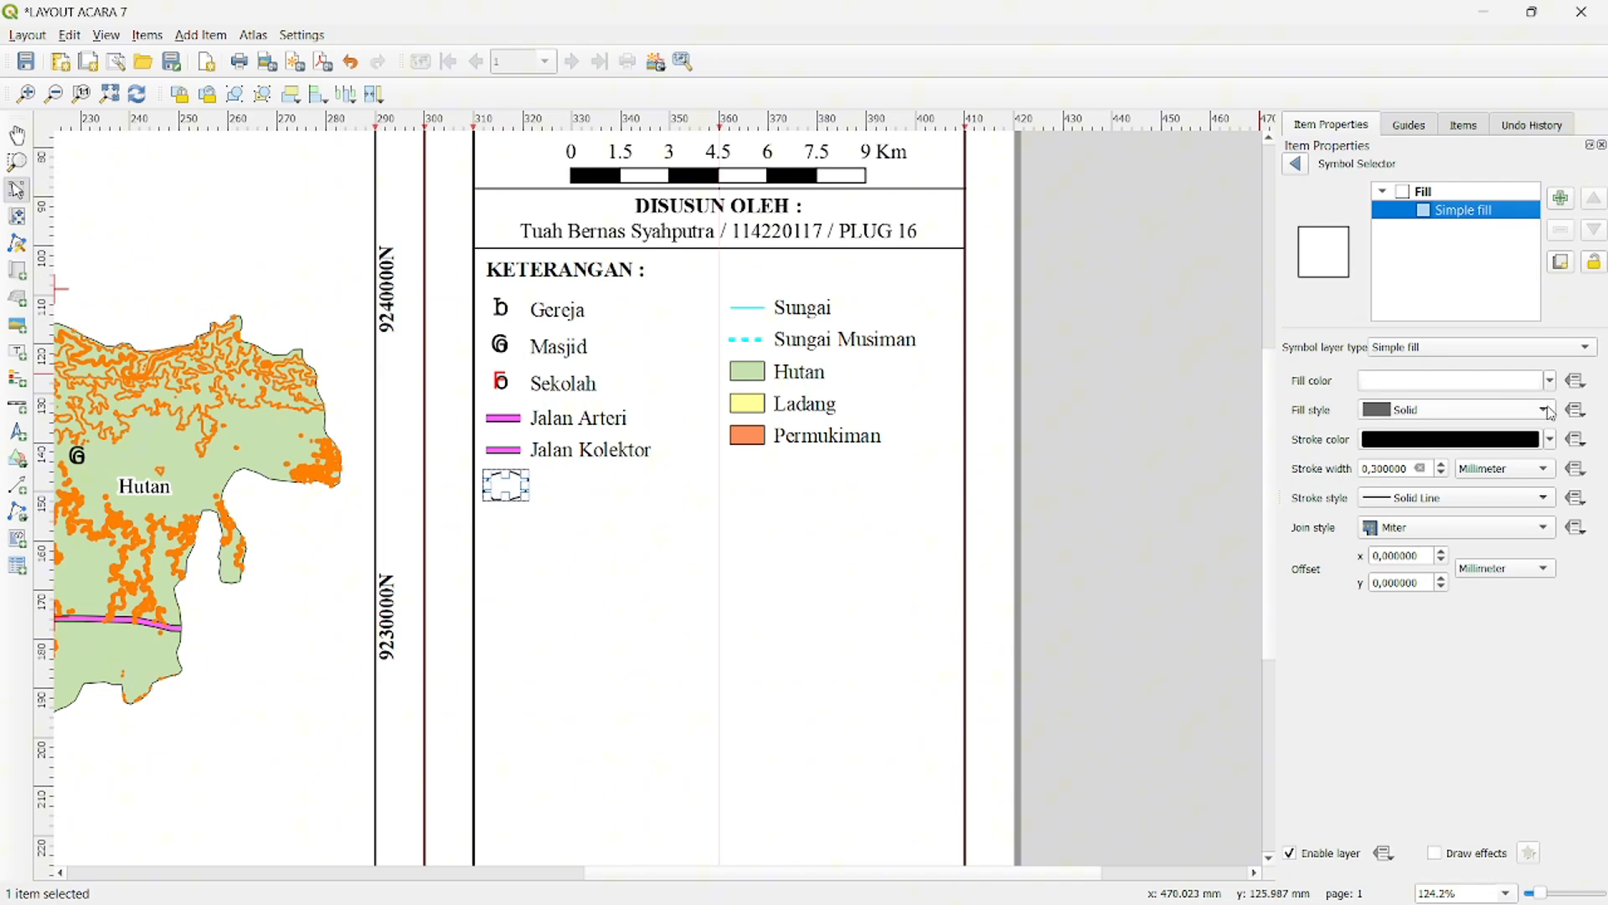
pyautogui.click(1552, 439)
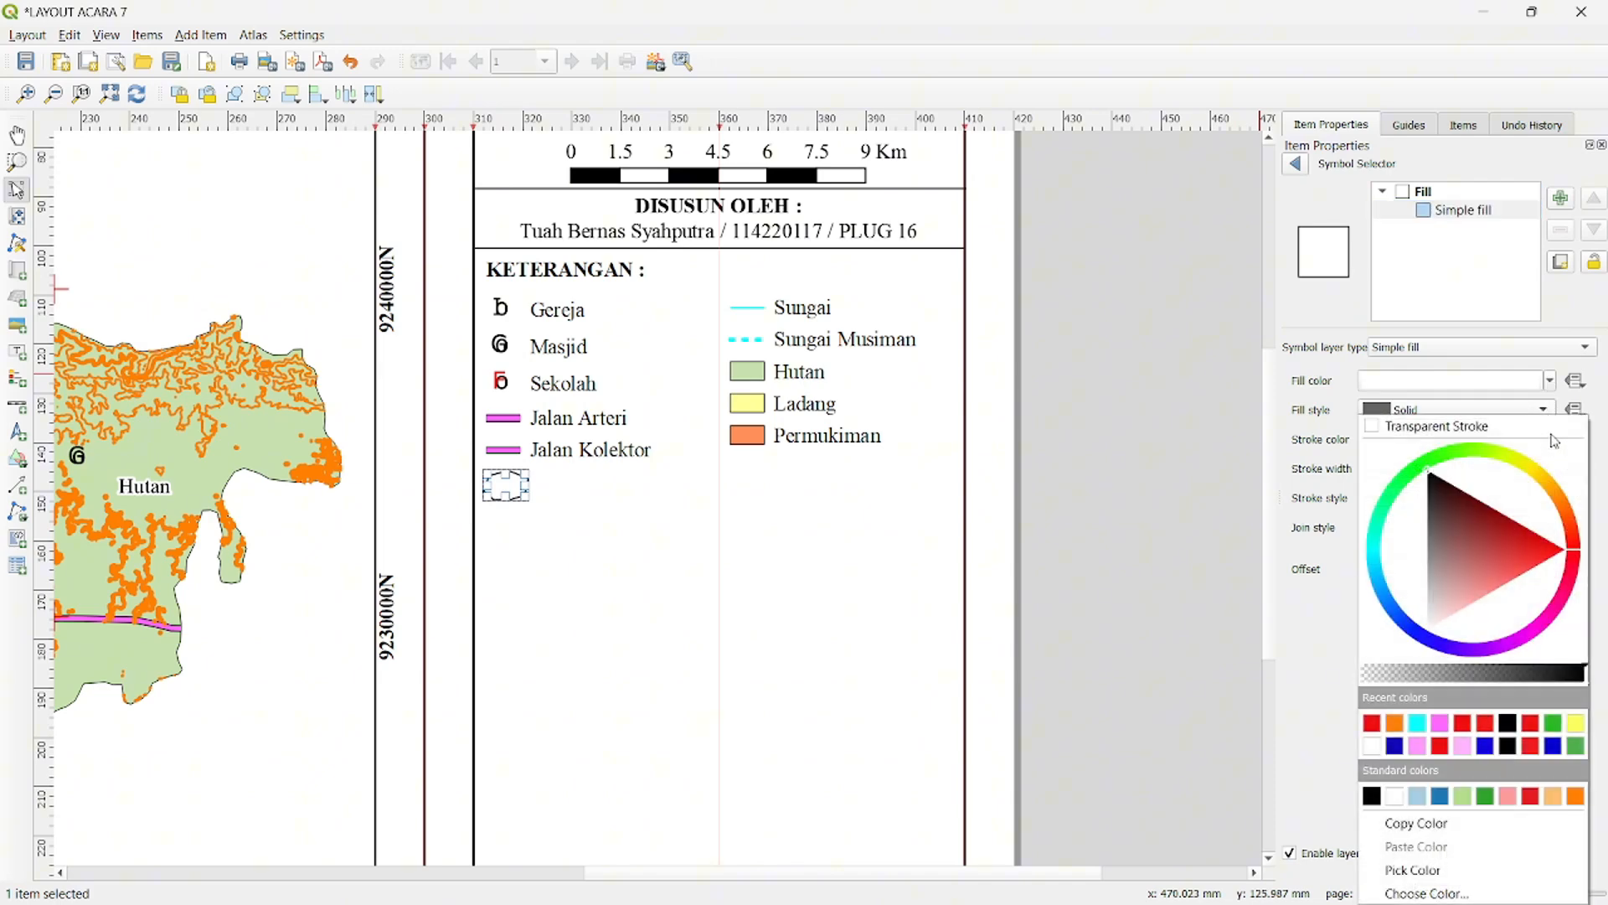
pyautogui.click(1396, 725)
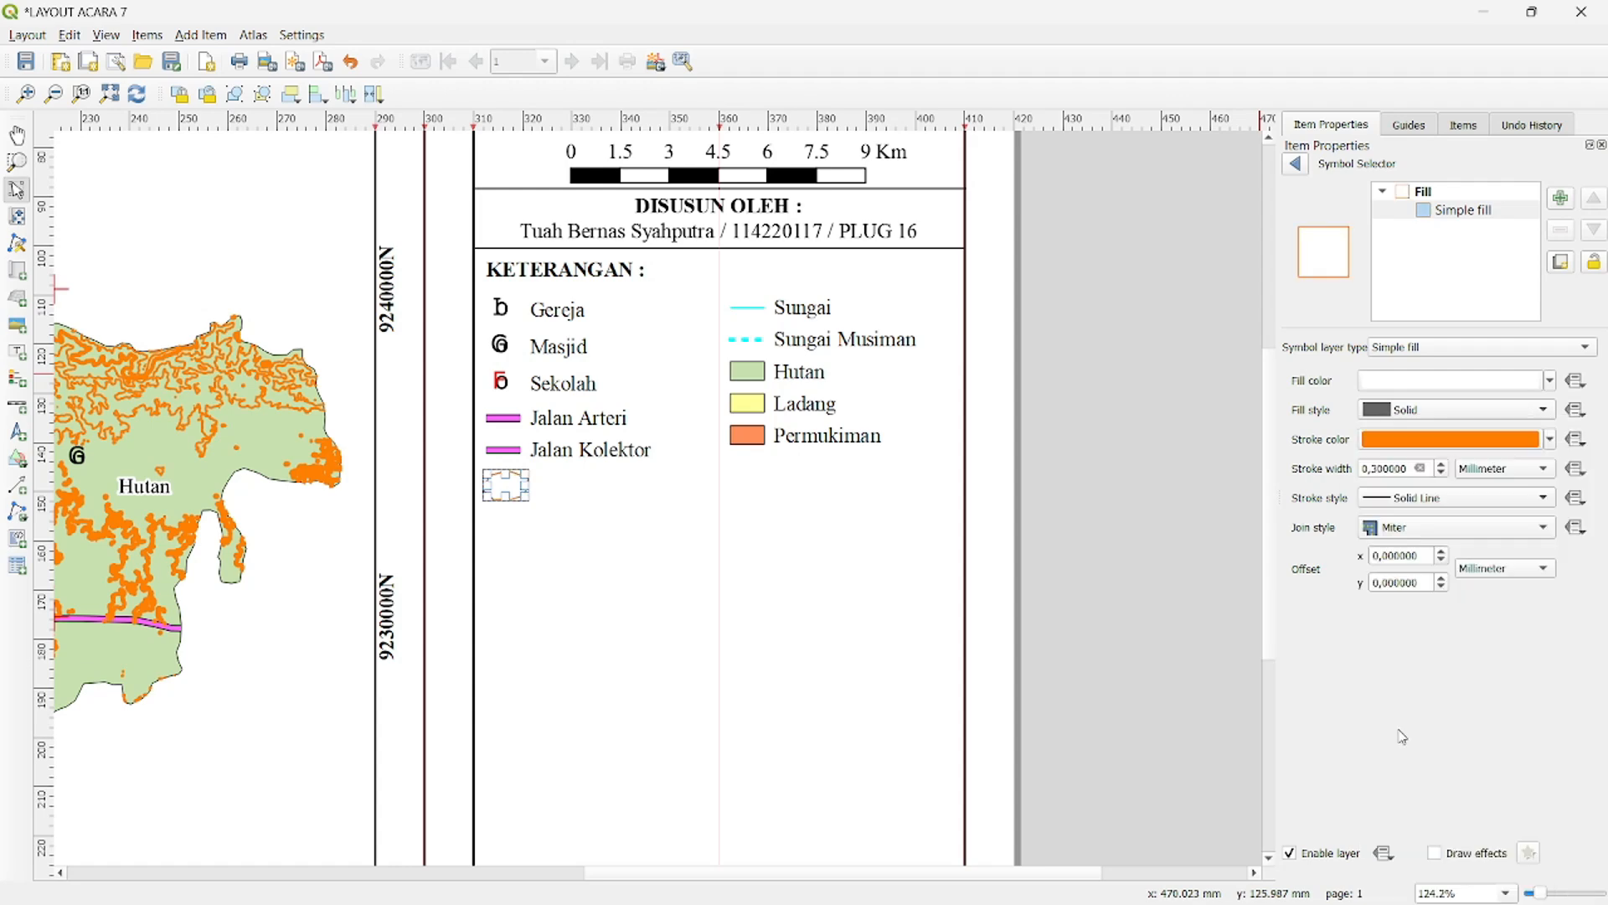
# - Duplicate the orange polygon, scale the copy down, and place it inside the original as an inner contour line
pyautogui.click(499, 488)
pyautogui.click(498, 487)
pyautogui.hotkey('ctrl', 'c')
pyautogui.hotkey('ctrl', 'v')
pyautogui.moveTo(650, 518); pyautogui.dragTo(637, 512)
pyautogui.scroll(1, 656, 517)
pyautogui.scroll(-1, 656, 517)
pyautogui.hscroll(-3, 656, 516)
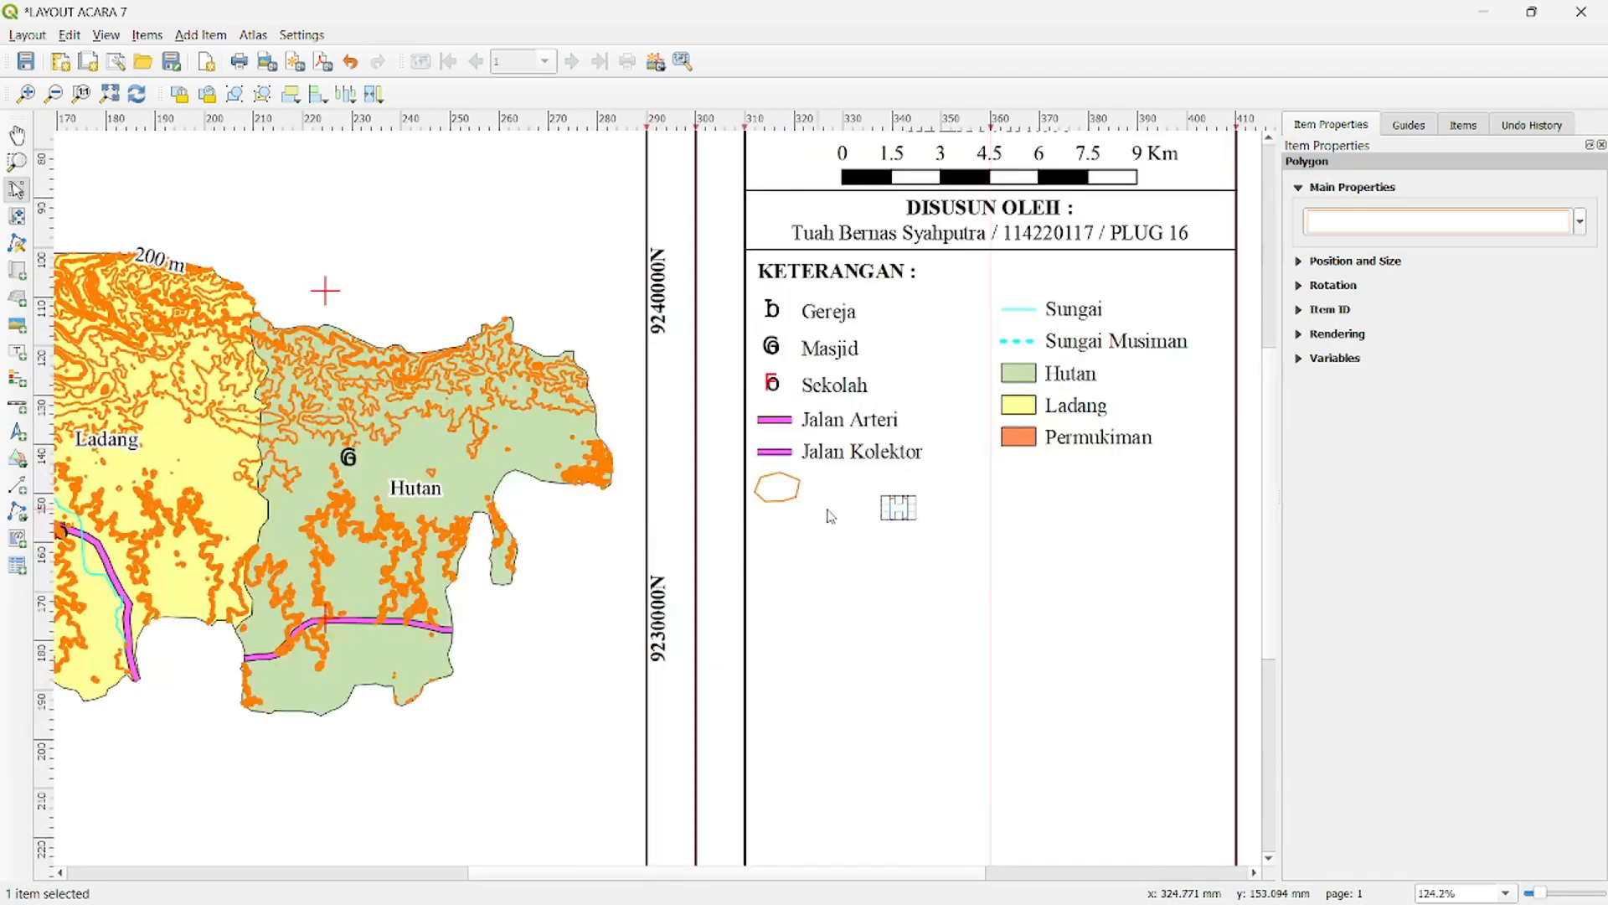
pyautogui.scroll(1, 798, 514)
pyautogui.moveTo(944, 506); pyautogui.dragTo(721, 472)
pyautogui.click(868, 482)
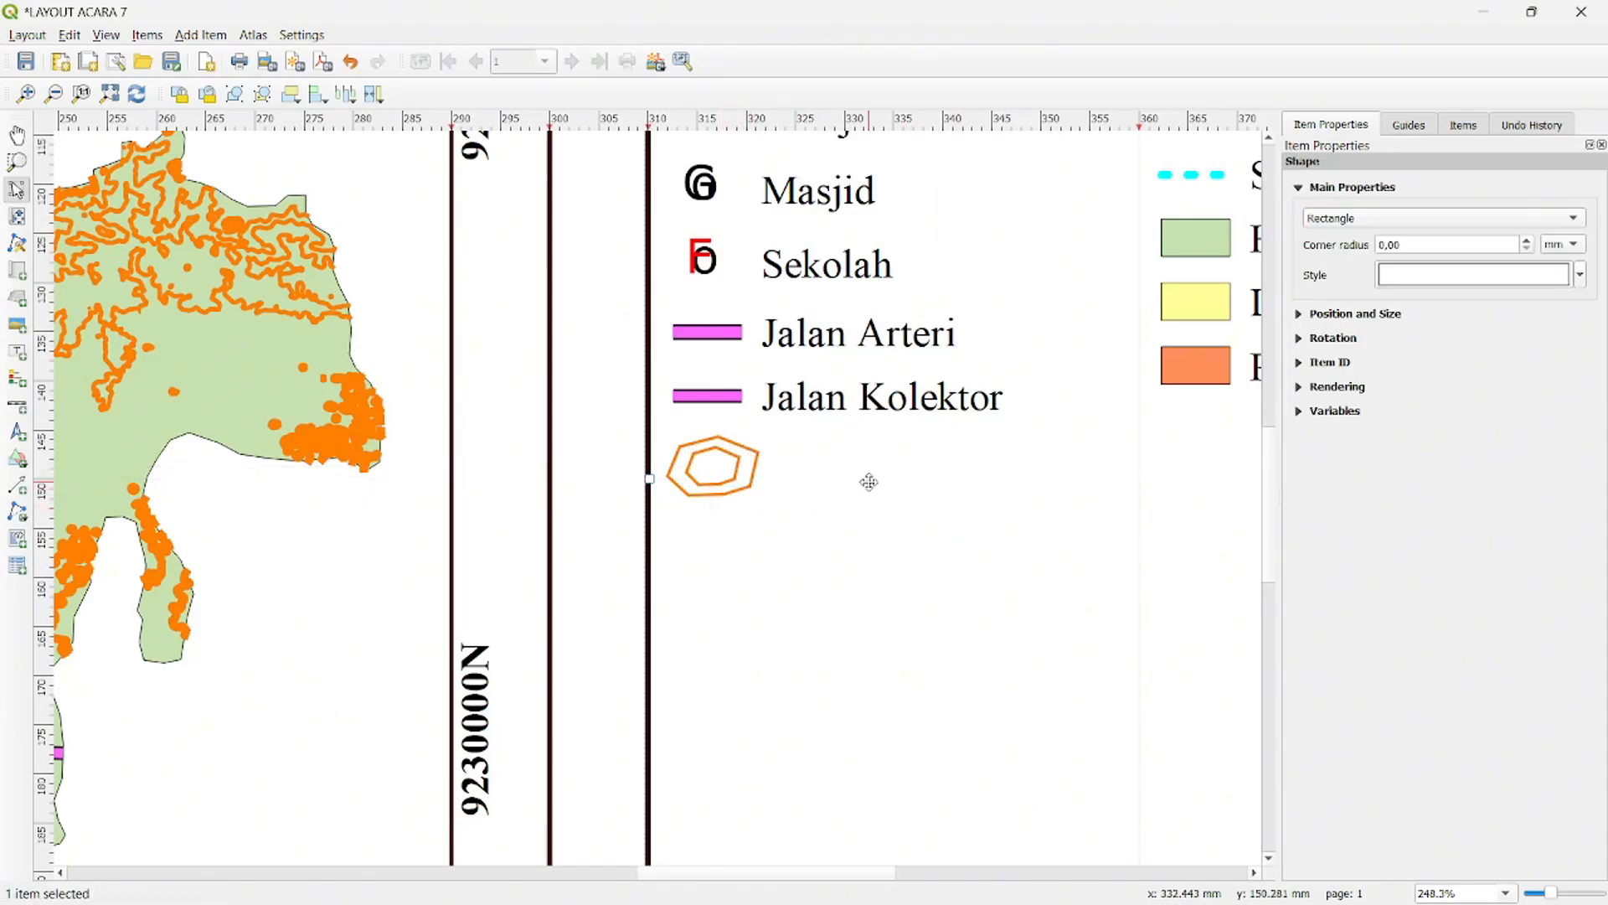
# - Reduce the stroke width of the inner polygon so its outline is thinner than the outer one
pyautogui.click(715, 467)
pyautogui.click(1394, 222)
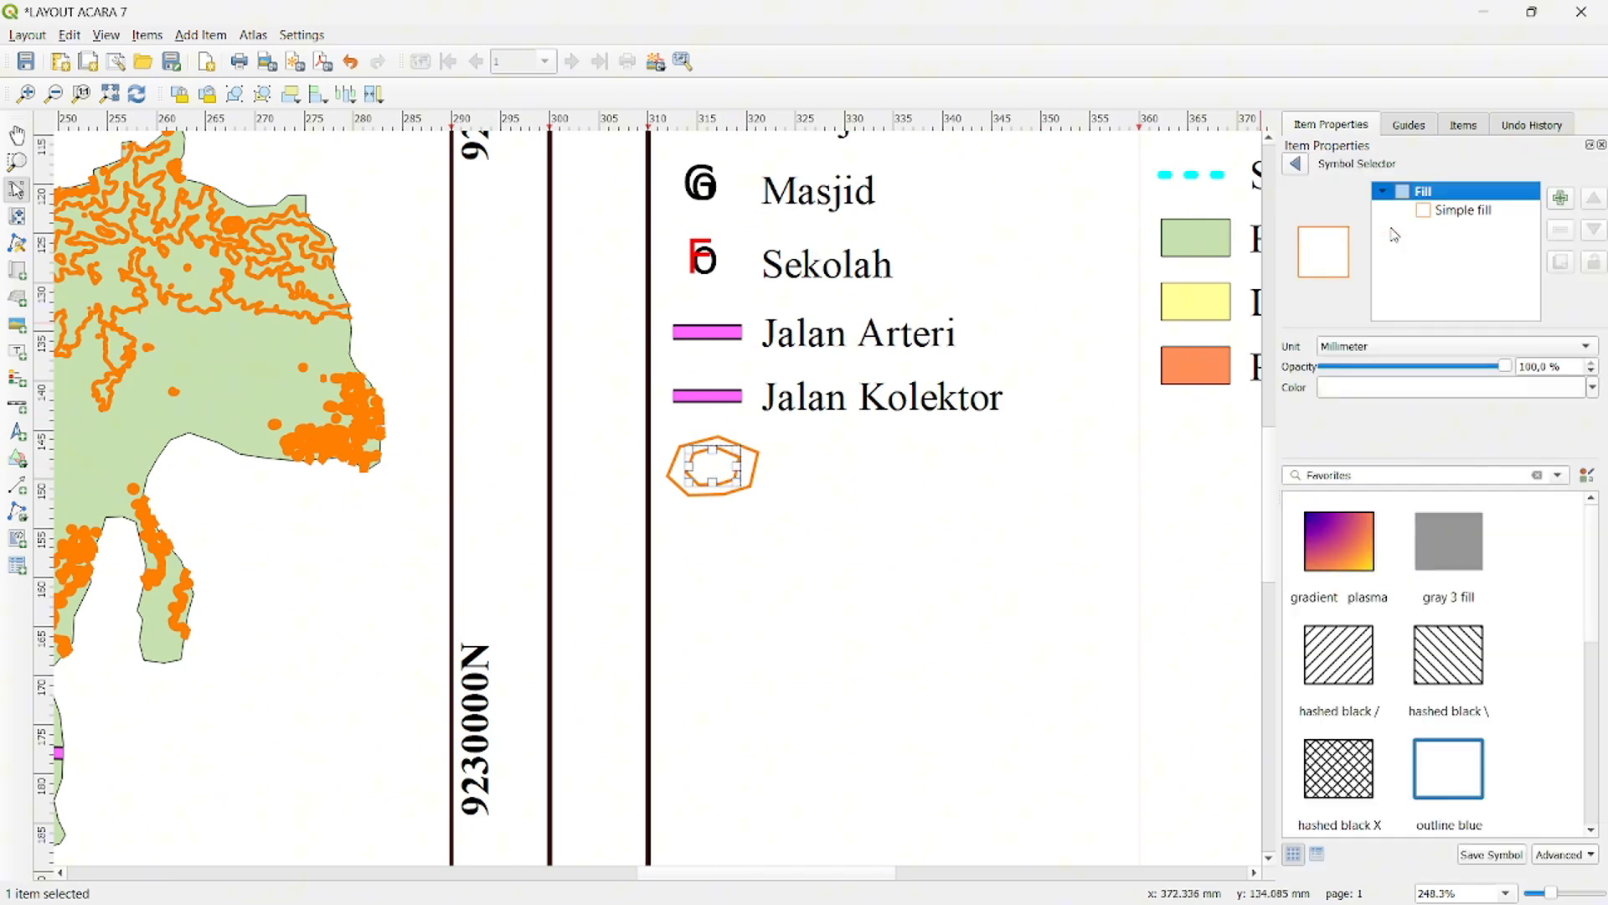
pyautogui.click(1450, 211)
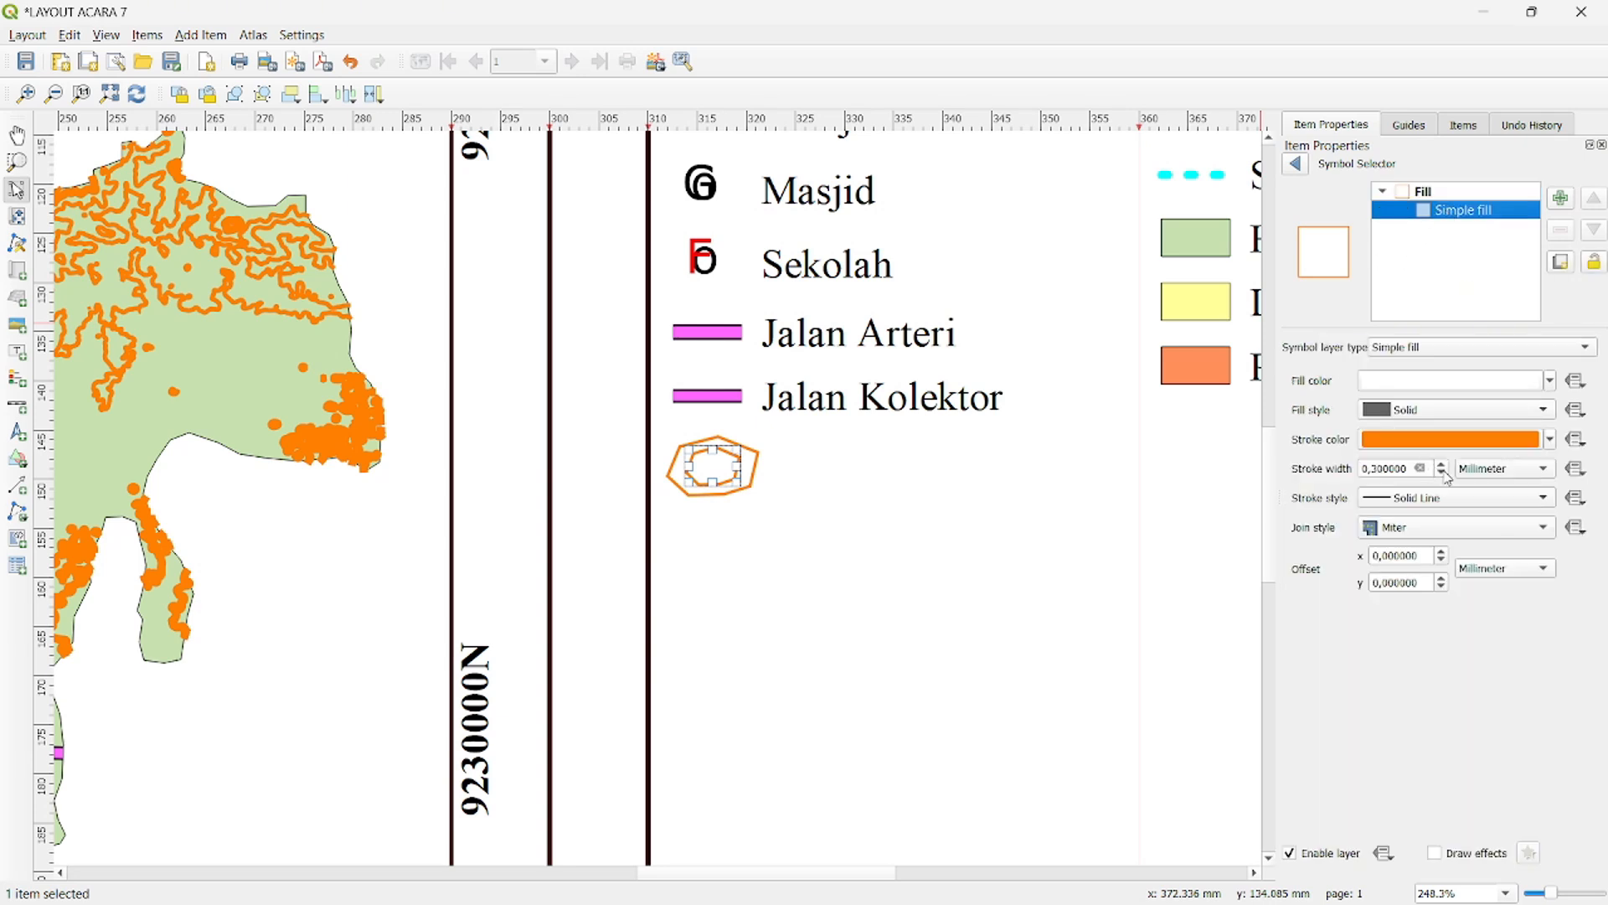
pyautogui.click(1029, 485)
# - Add a label beside the contour symbol with the text "100 m"
pyautogui.scroll(1, 922, 464)
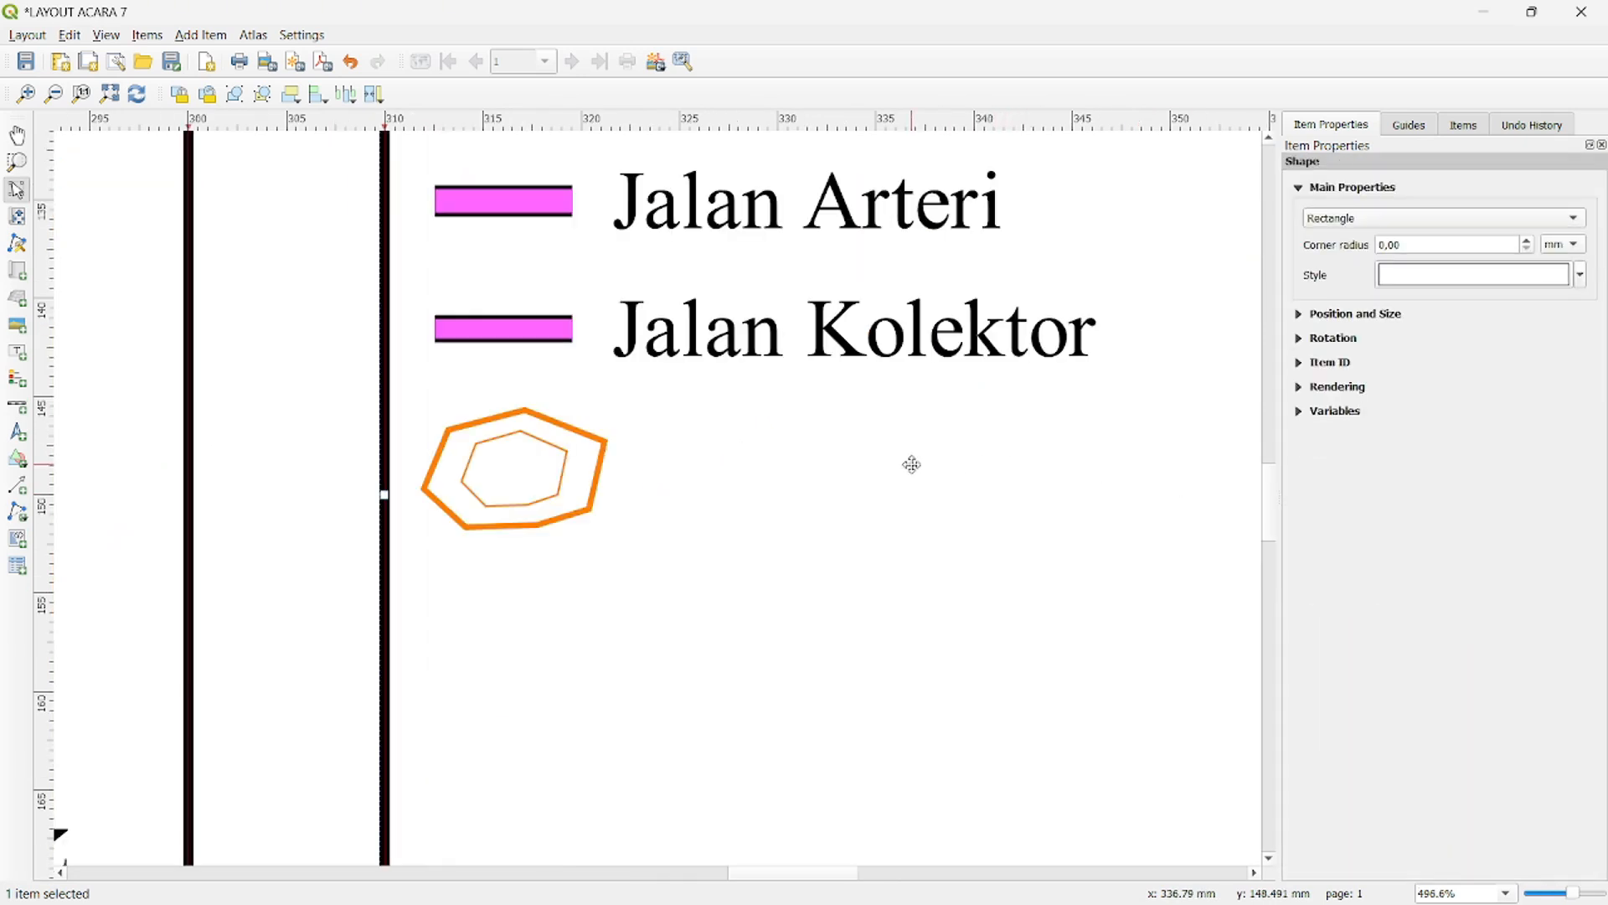
pyautogui.click(17, 352)
pyautogui.click(826, 450)
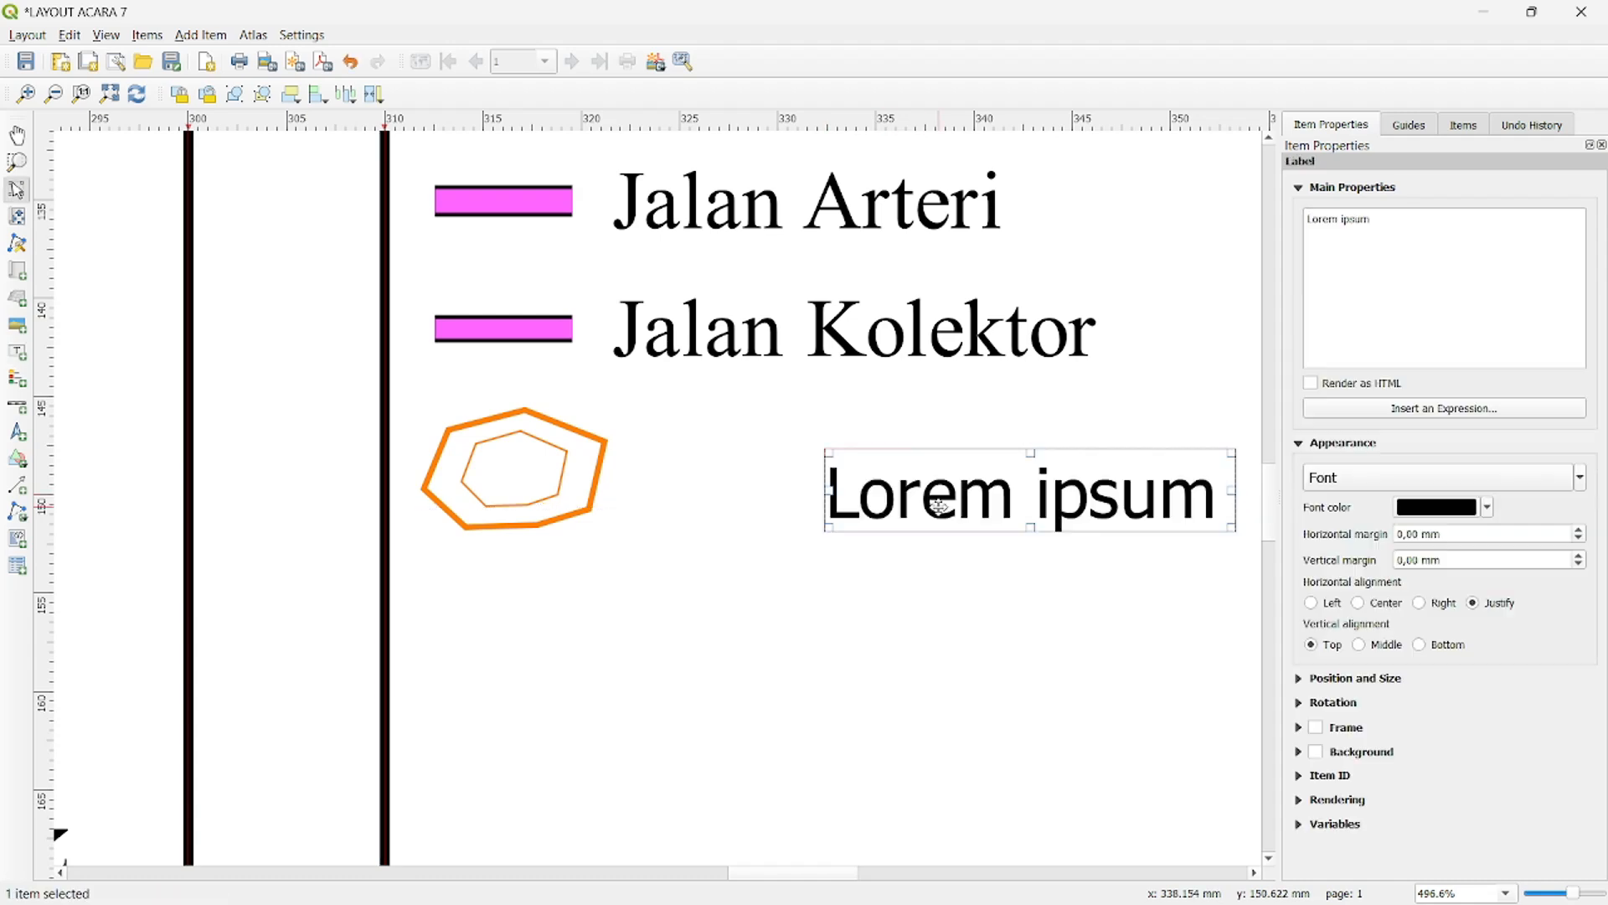
pyautogui.tripleClick(1379, 236)
pyautogui.write('100 m')
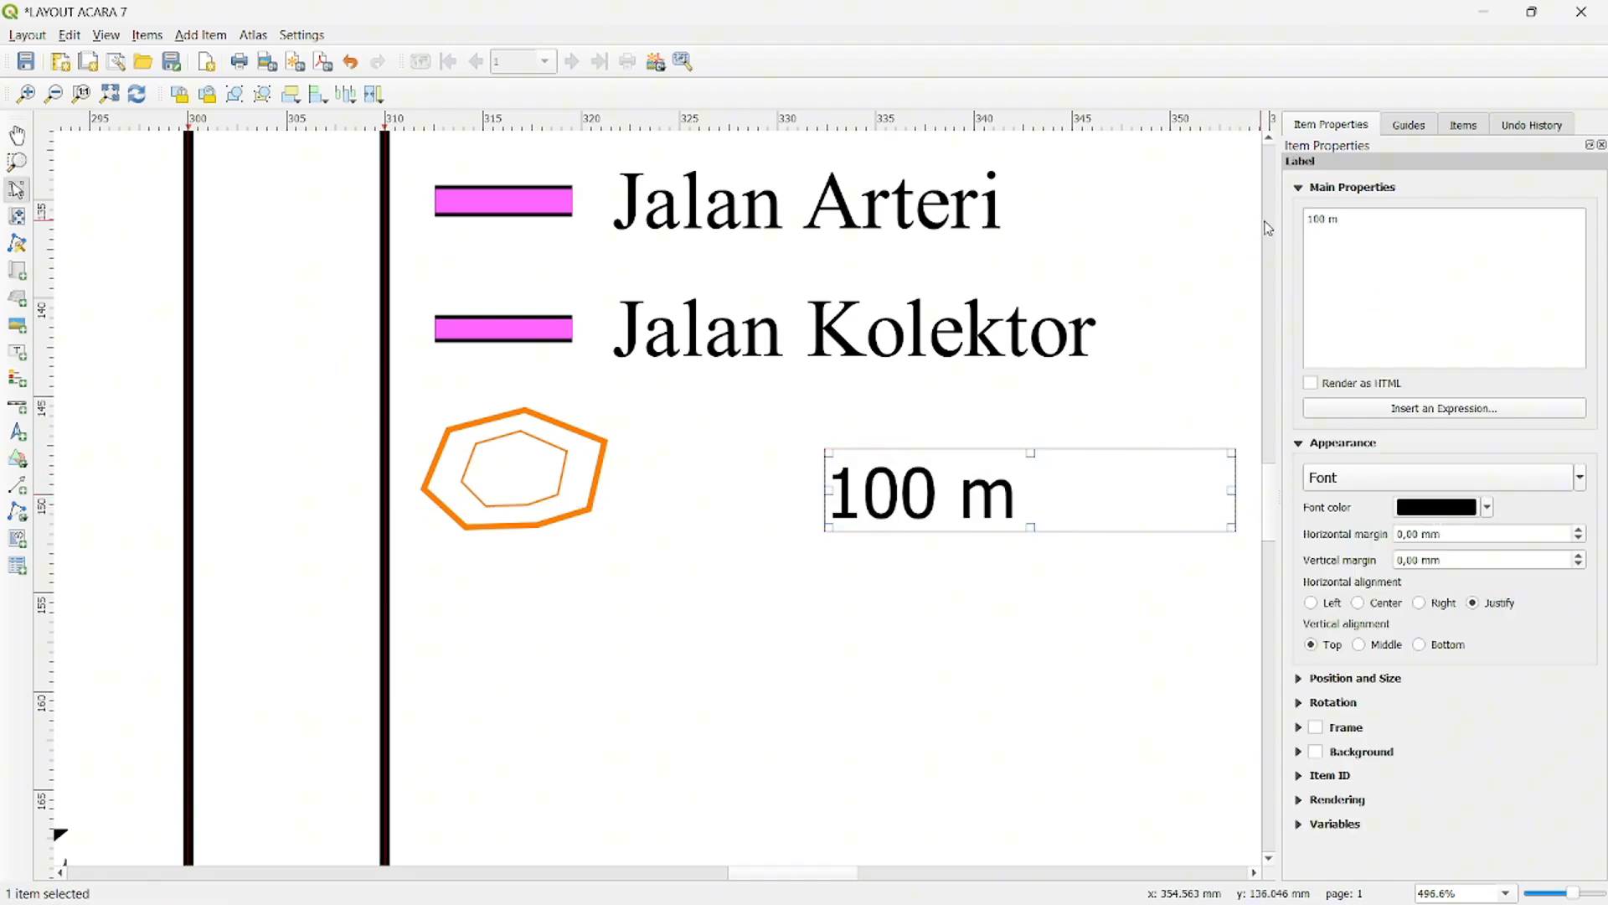
# - Format the "100 m" label in Times New Roman size 6 and shrink its box to fit the text
pyautogui.click(1349, 475)
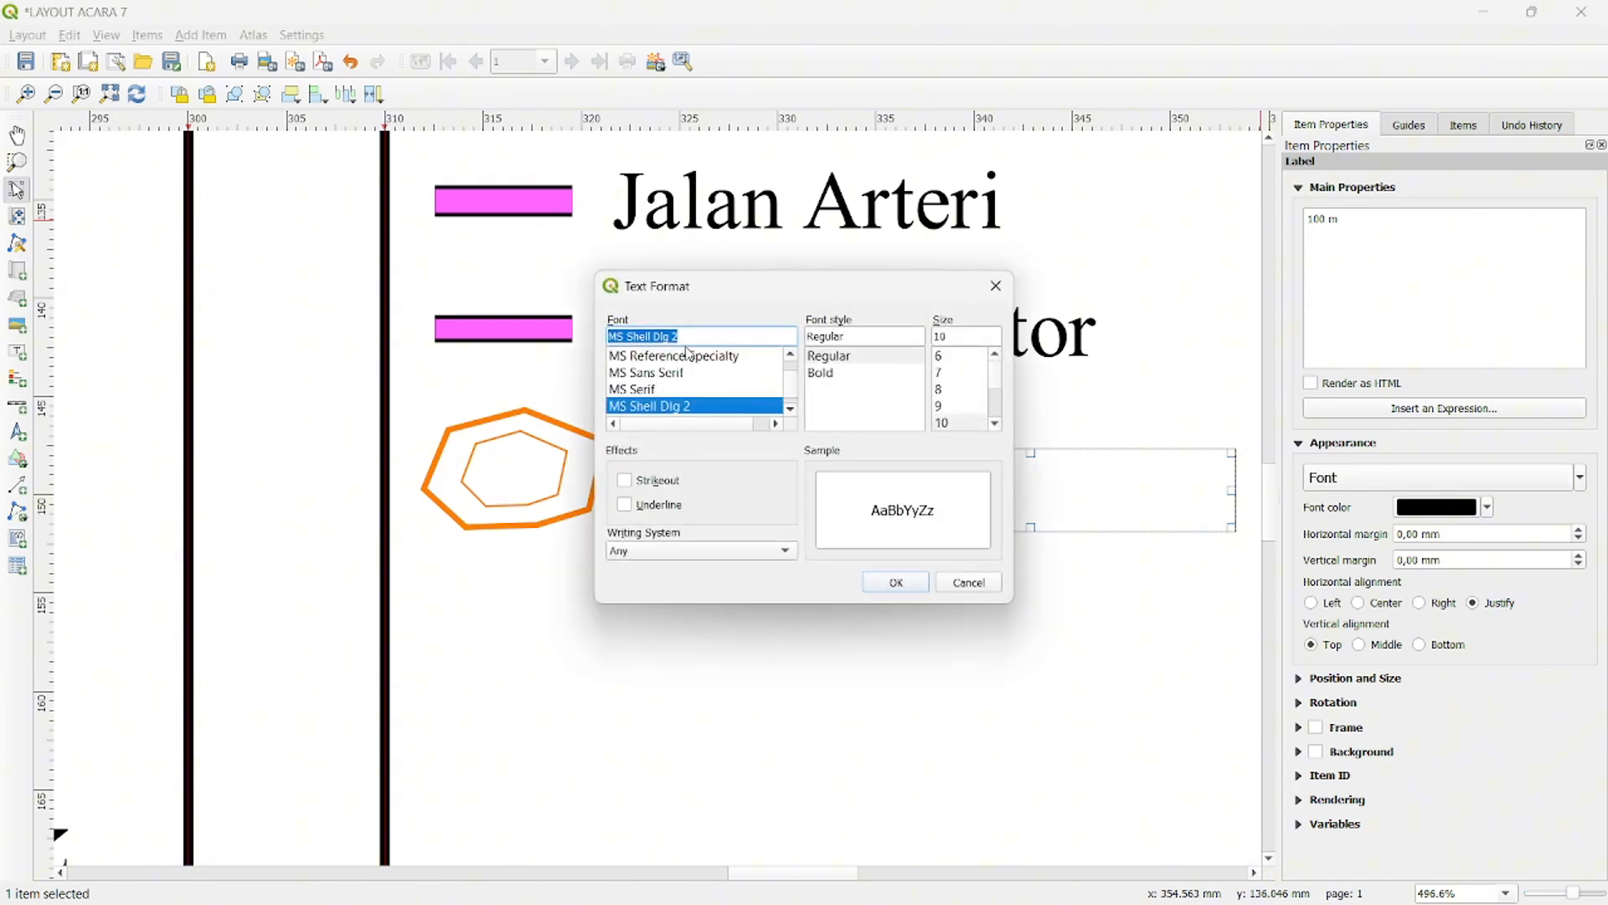
pyautogui.write('ti')
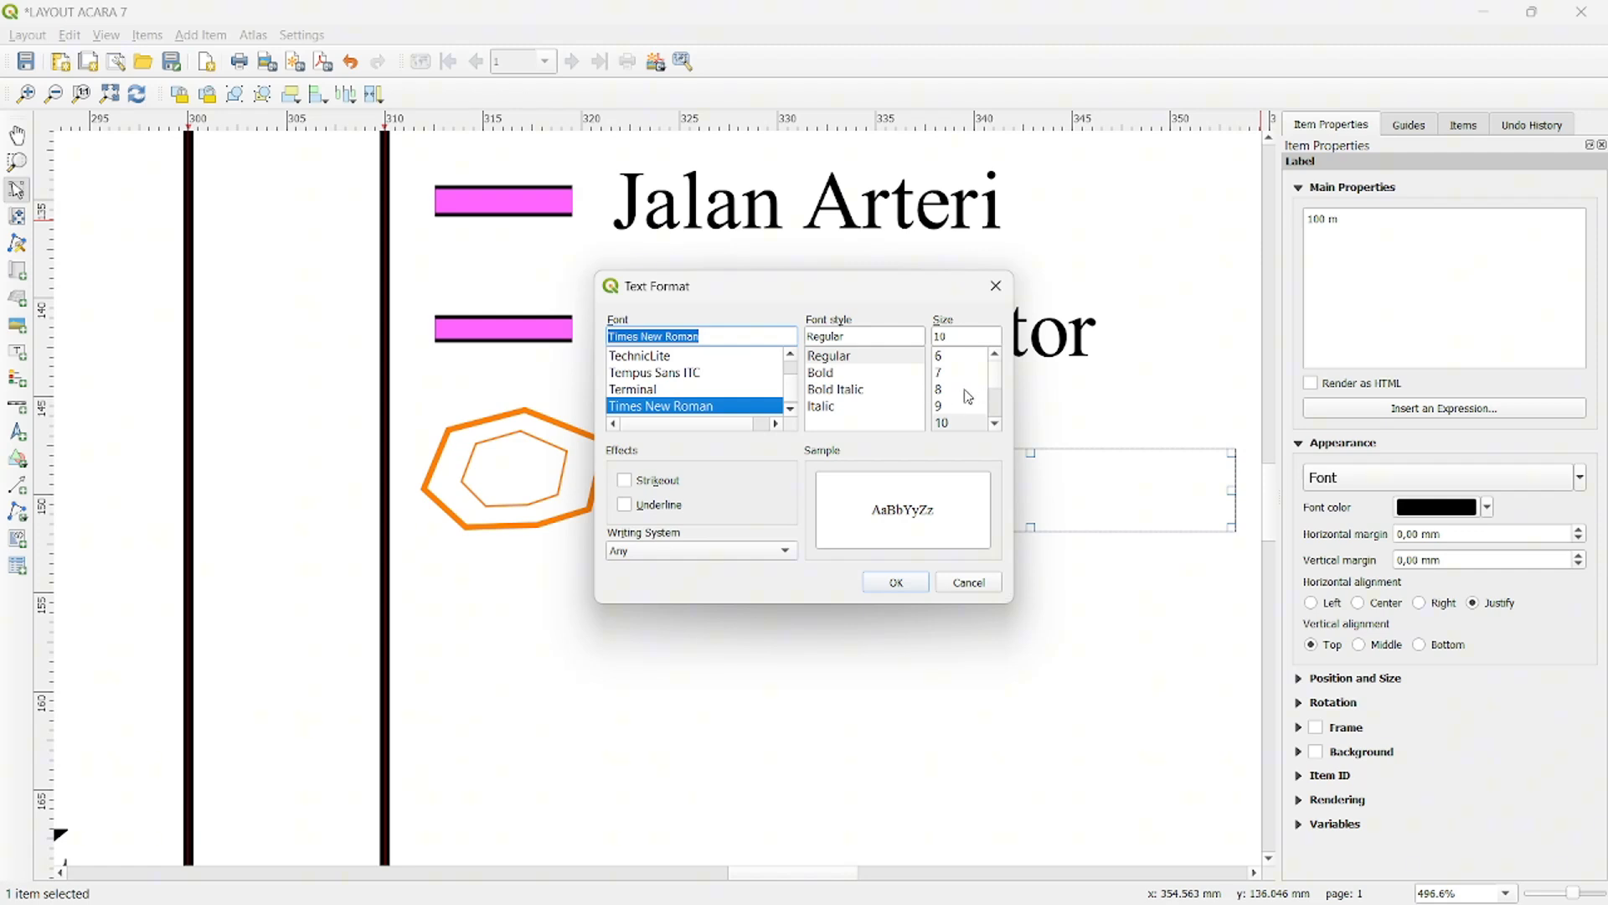
pyautogui.click(952, 360)
pyautogui.click(920, 584)
pyautogui.moveTo(1228, 524); pyautogui.dragTo(941, 478)
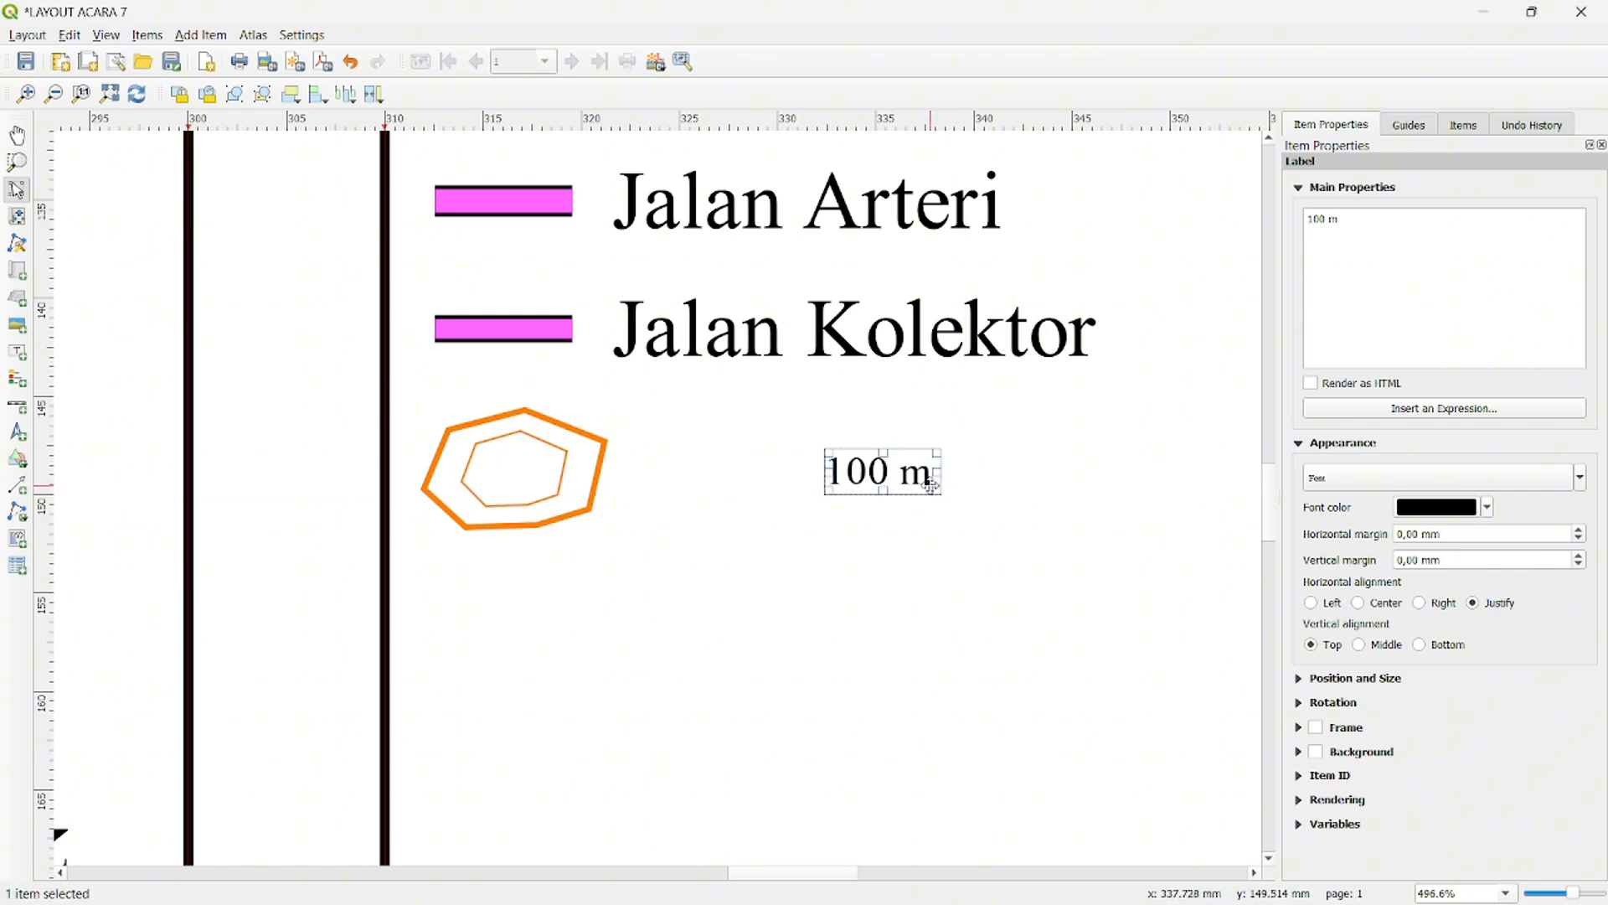
# - Draw a rectangle about 5 mm wide and 2 mm high over the upper-left part of the contour polygons
pyautogui.click(21, 465)
pyautogui.click(62, 460)
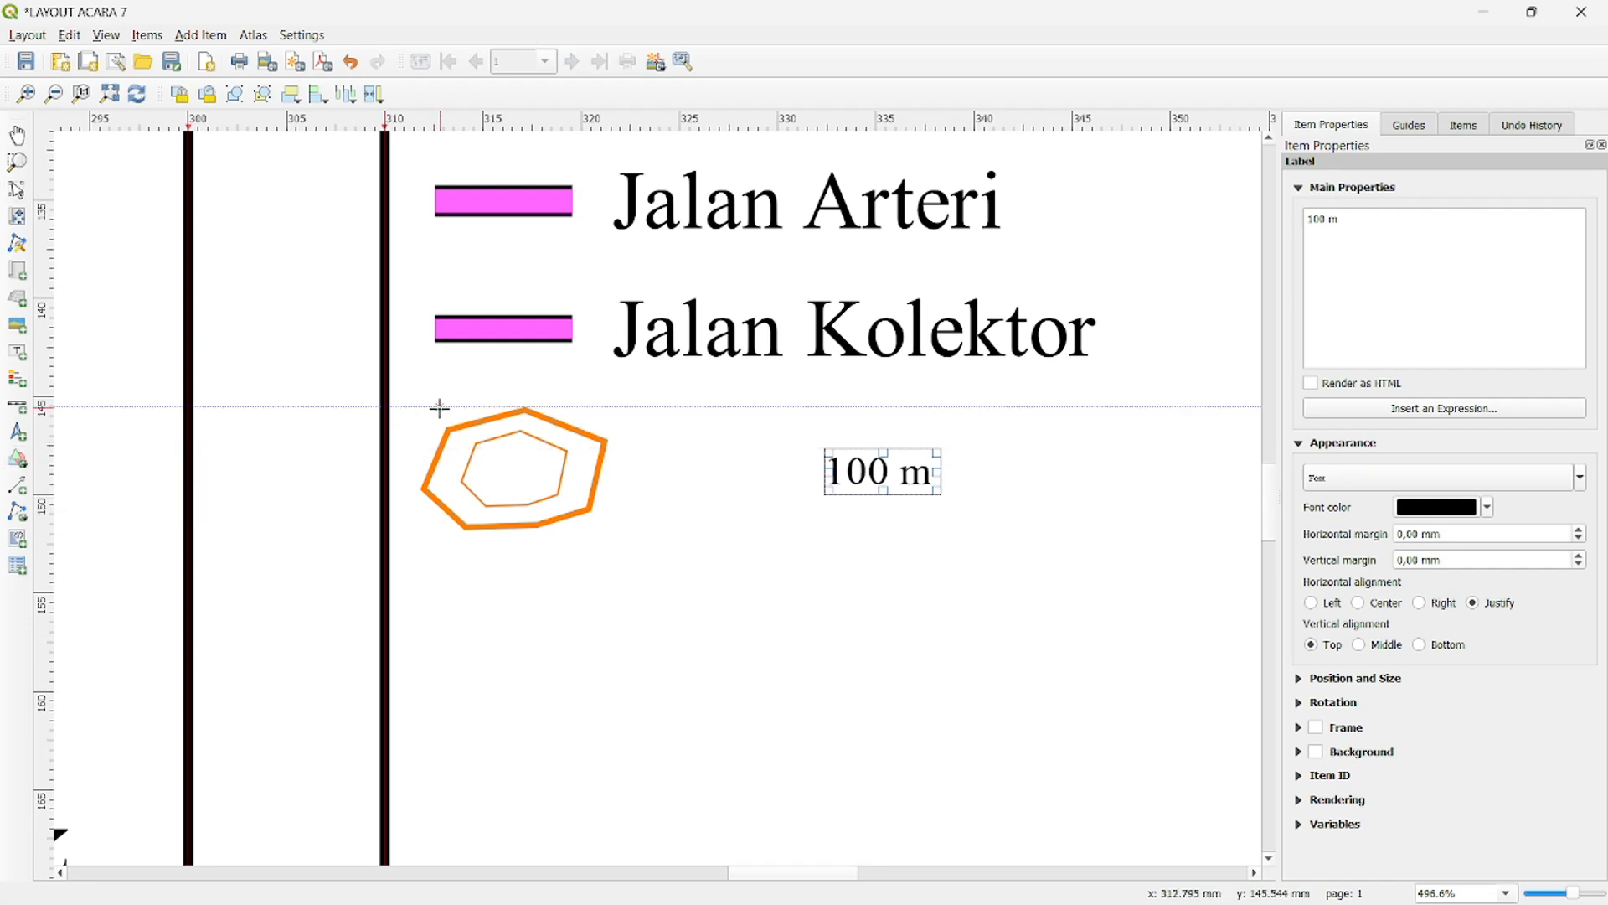
pyautogui.moveTo(438, 406); pyautogui.dragTo(540, 450)
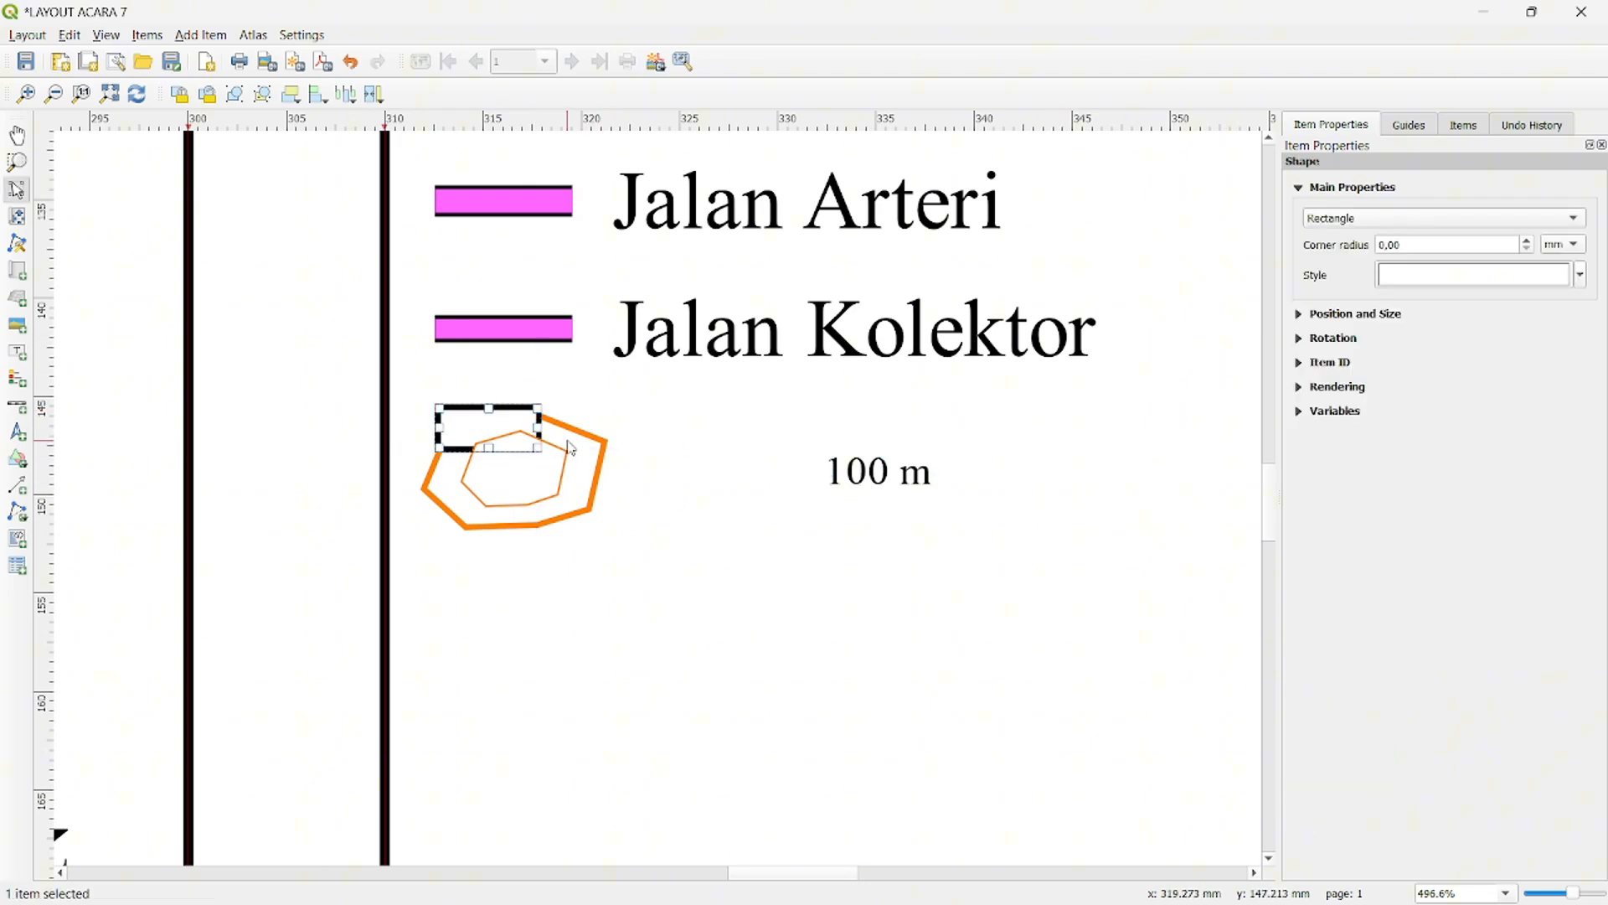
# - Raise the rectangle above the inner contour polygon in the item stacking order and shift the "100 m" label closer to the symbol
pyautogui.click(513, 459)
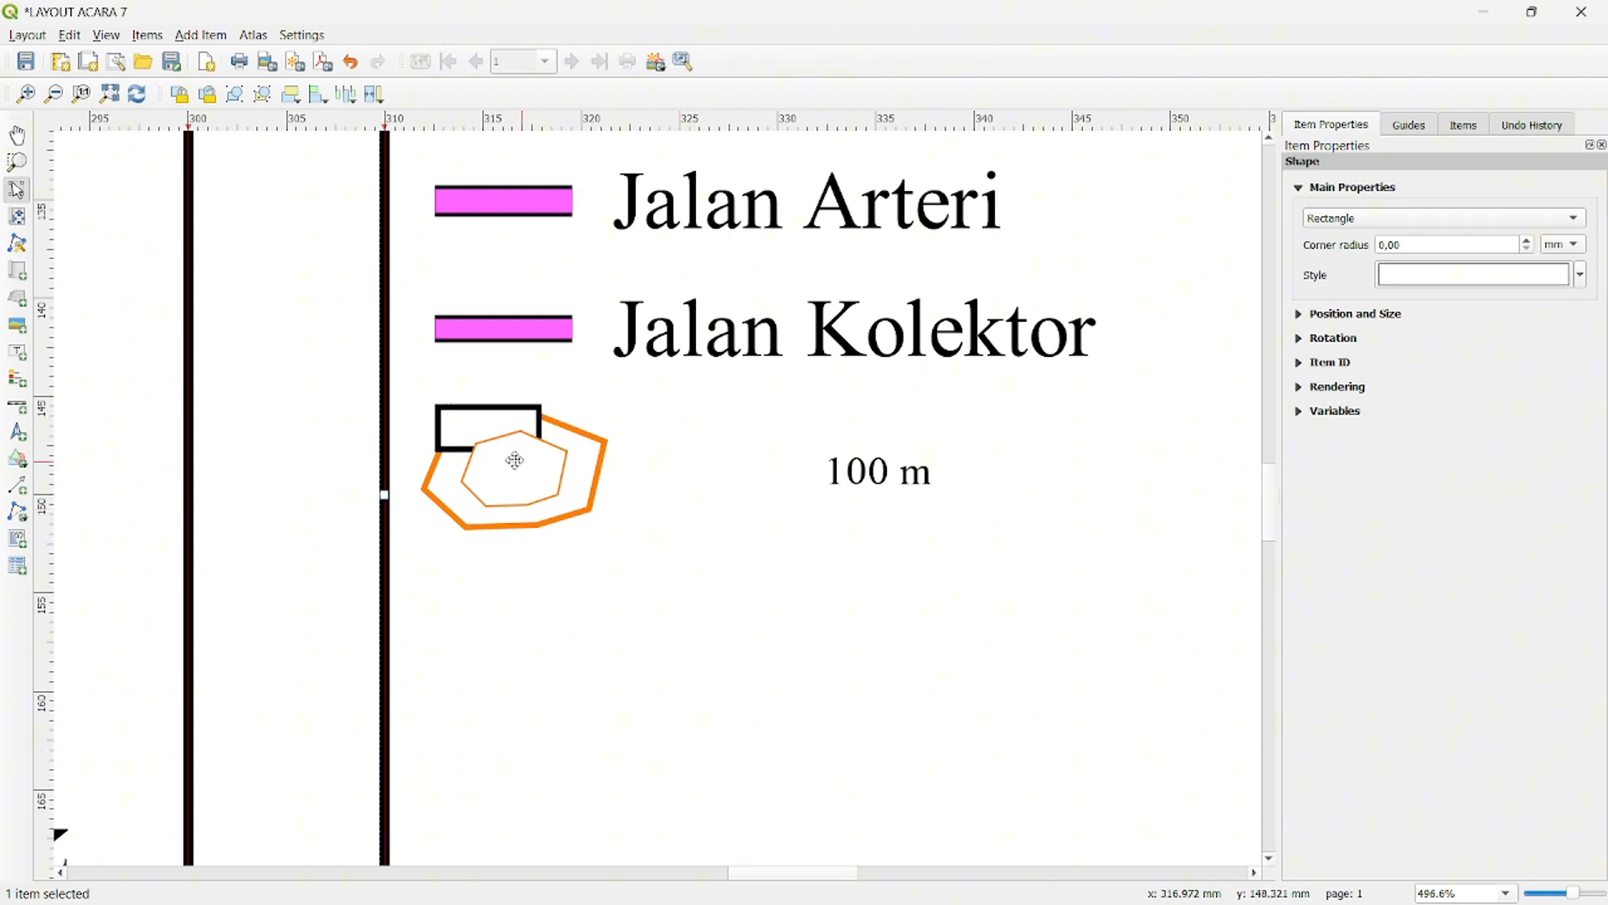
pyautogui.click(486, 412)
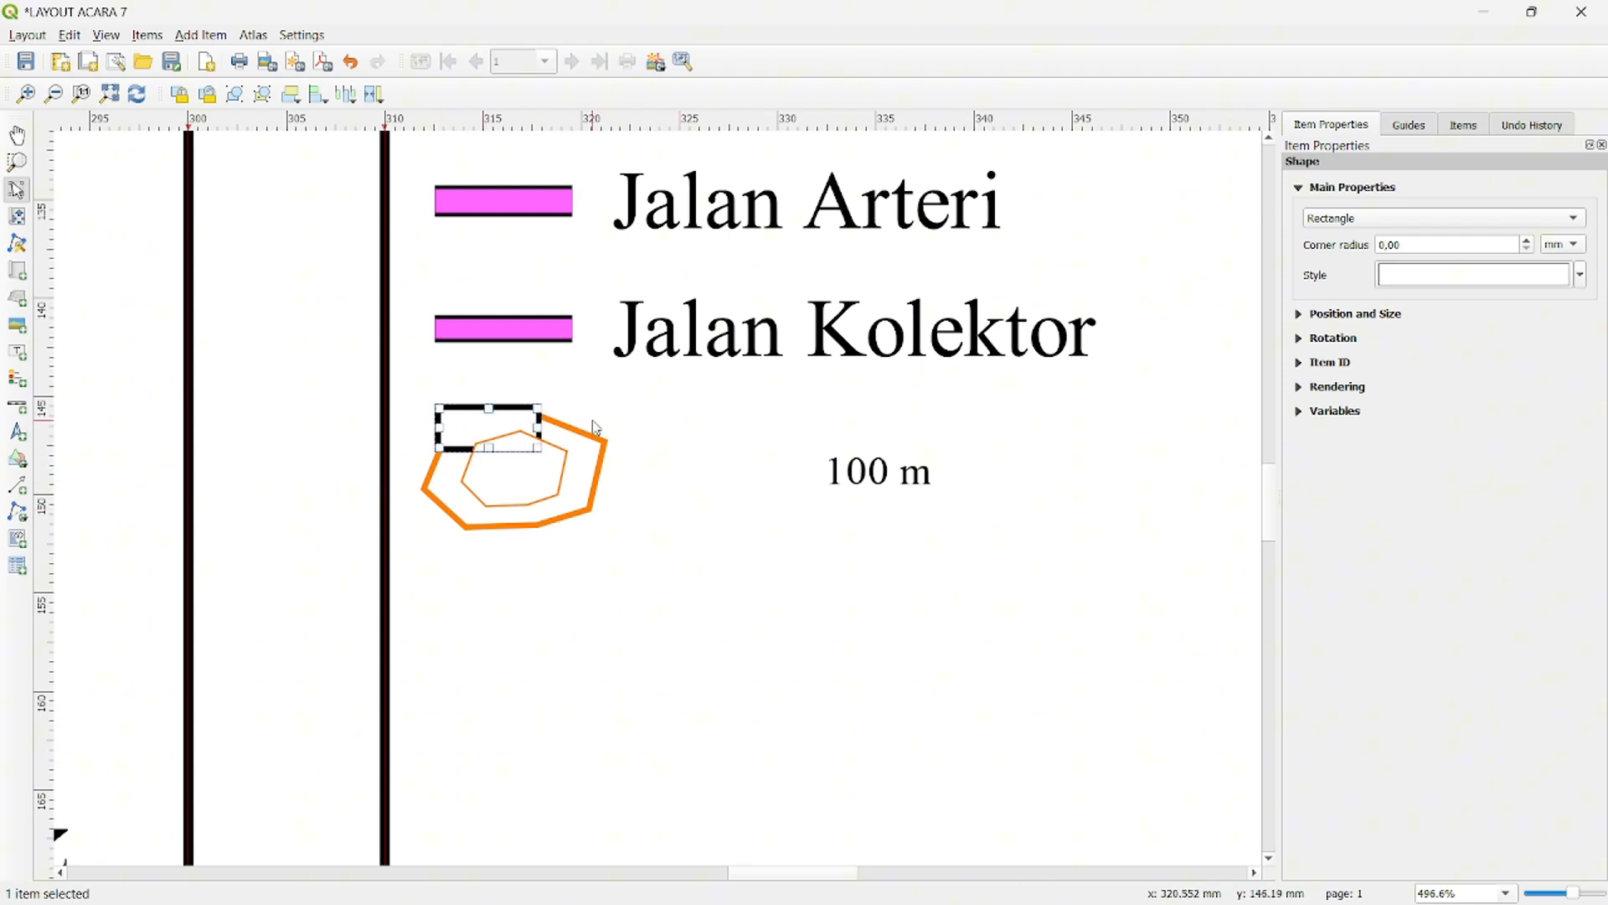
pyautogui.click(1462, 128)
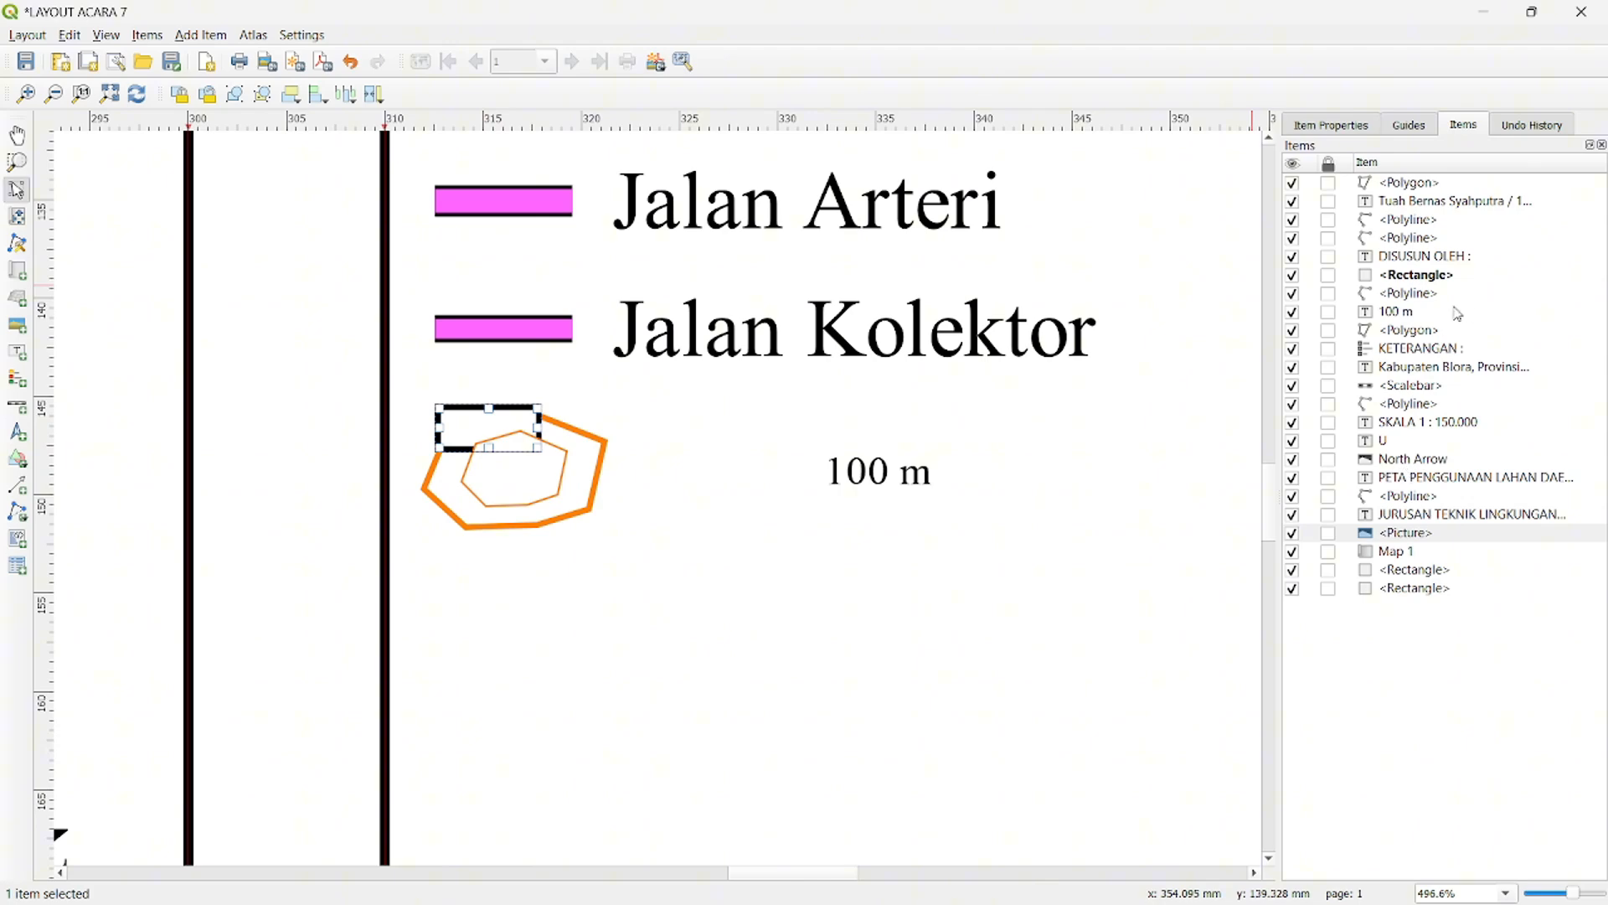
pyautogui.click(1394, 276)
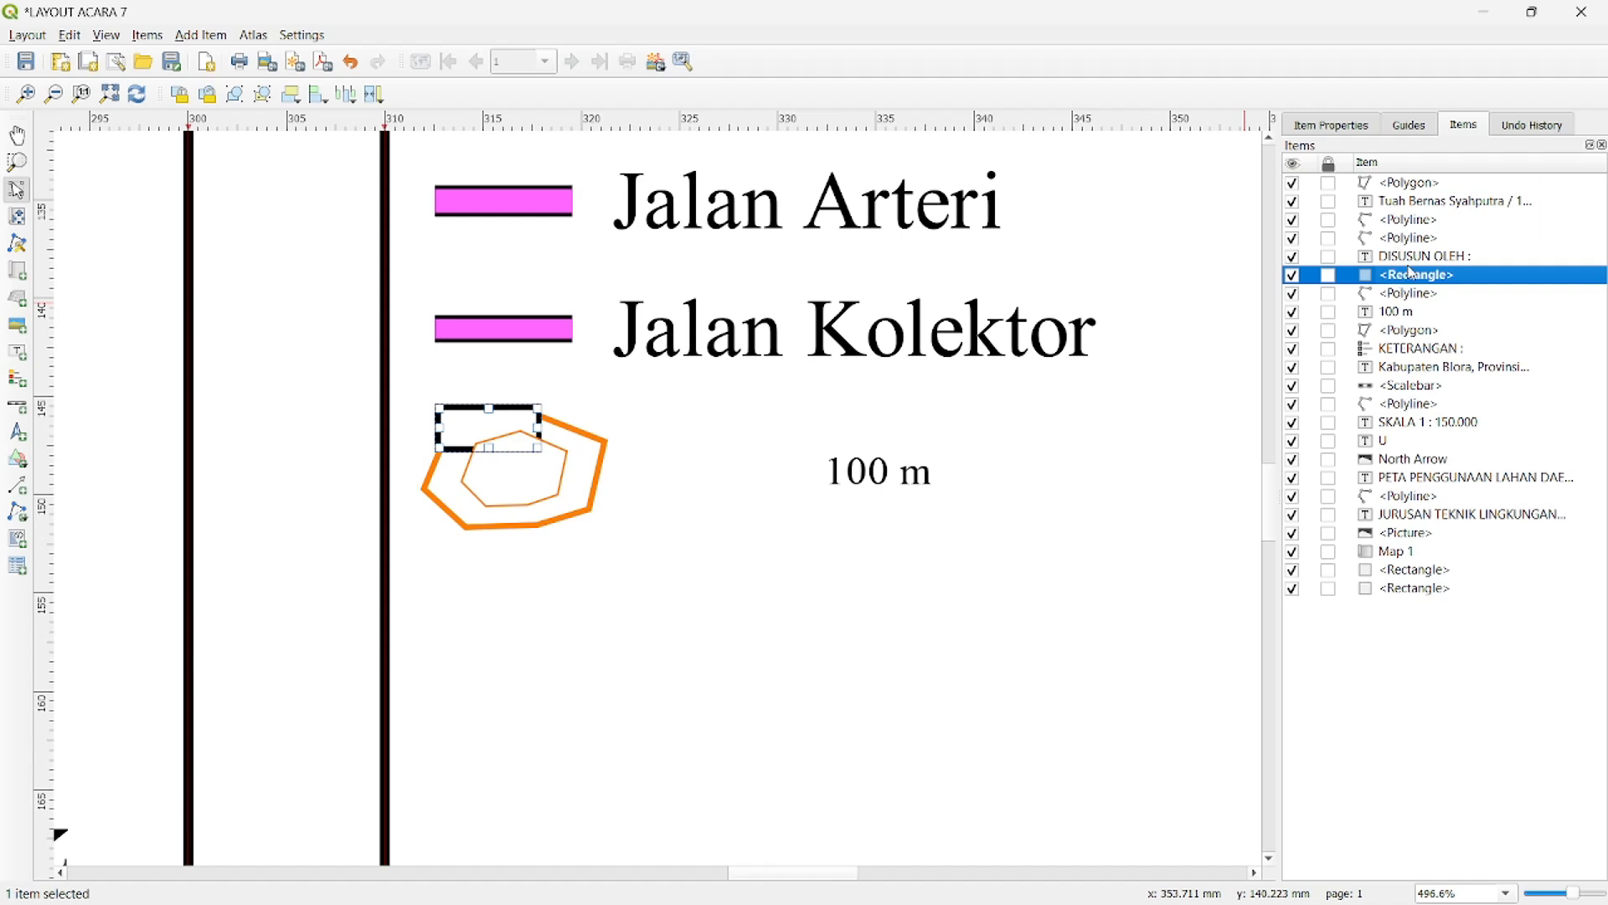
pyautogui.moveTo(1412, 276); pyautogui.dragTo(1418, 186)
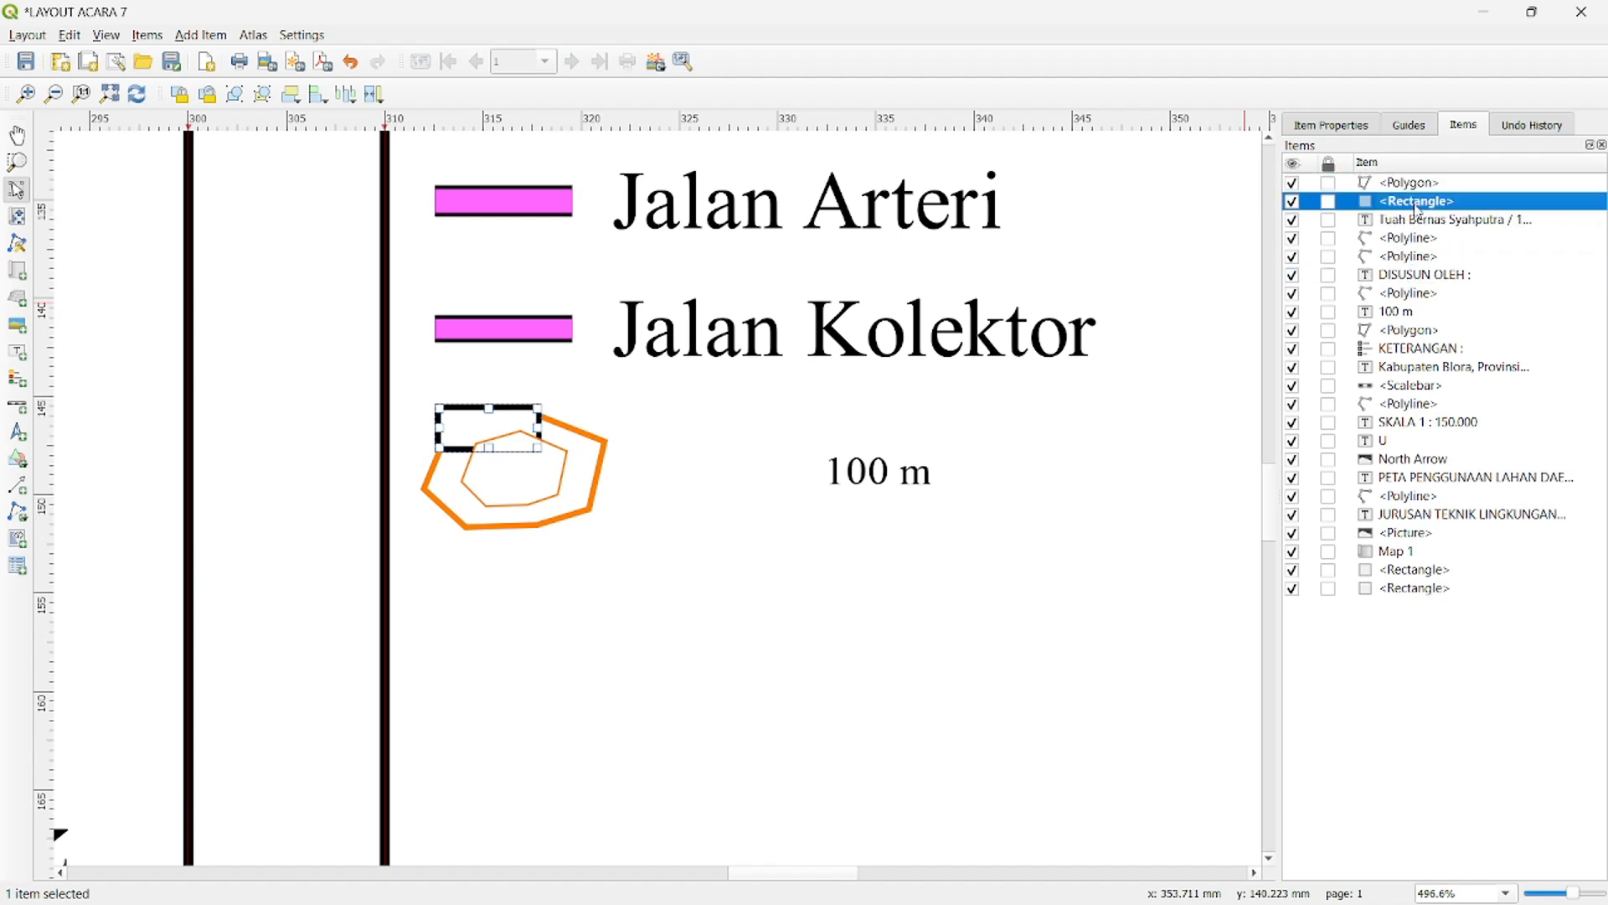
pyautogui.doubleClick(1416, 184)
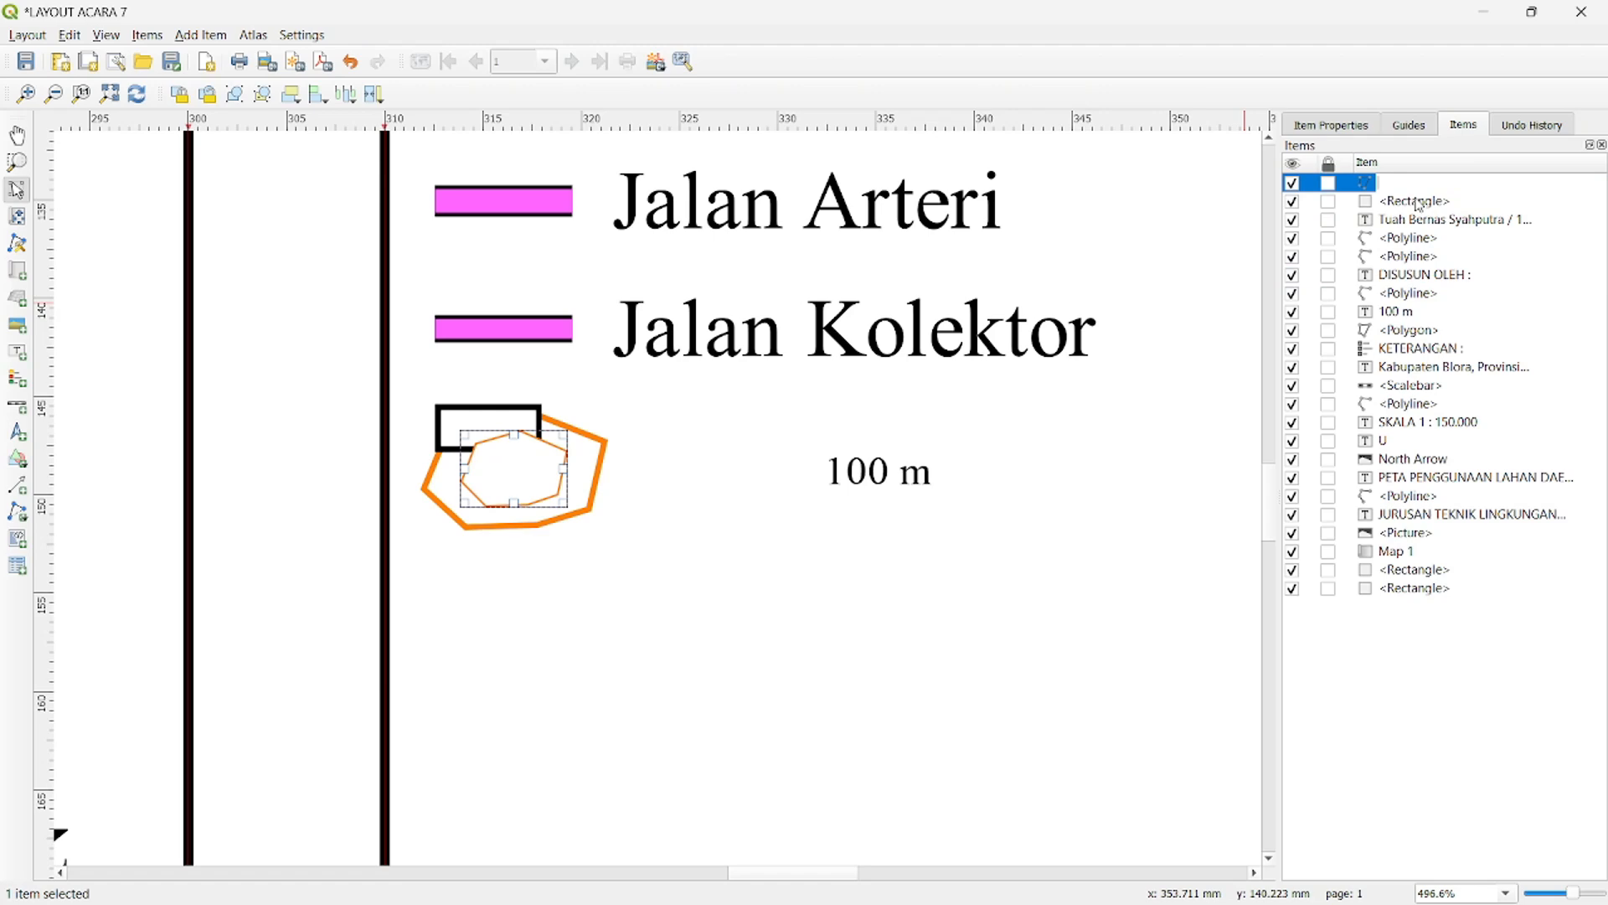
pyautogui.click(1493, 161)
pyautogui.moveTo(1424, 189); pyautogui.dragTo(1424, 221)
pyautogui.moveTo(871, 477); pyautogui.dragTo(745, 471)
# - Open the Simple fill settings of the small rectangle covering the contour polygons
pyautogui.click(513, 420)
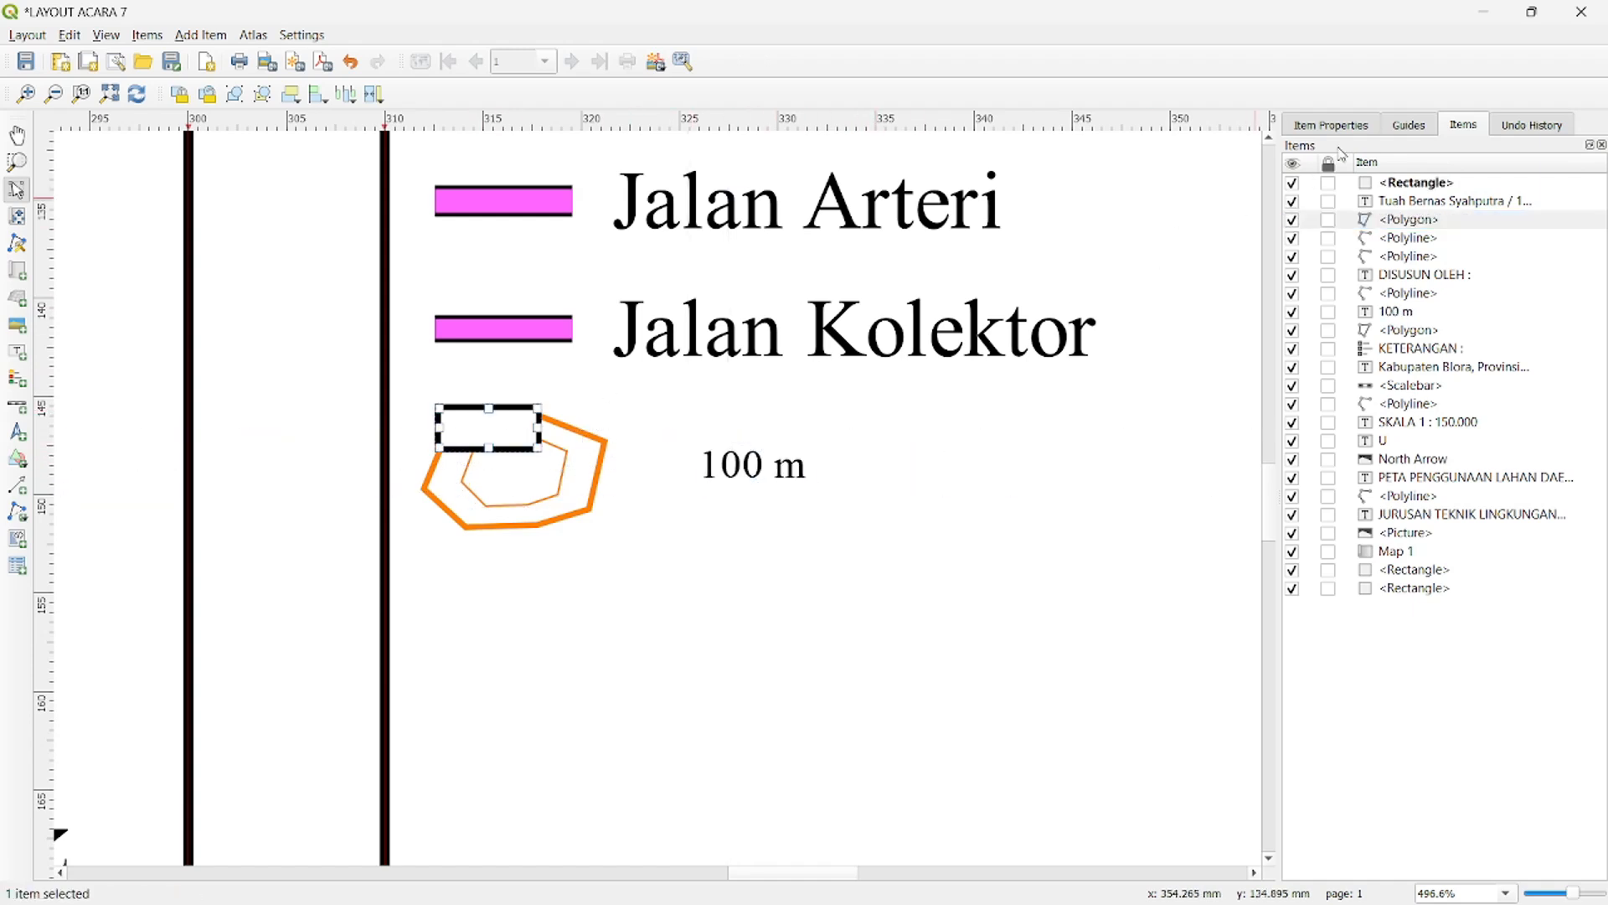
pyautogui.click(1401, 182)
pyautogui.rightClick(1401, 183)
pyautogui.click(1438, 222)
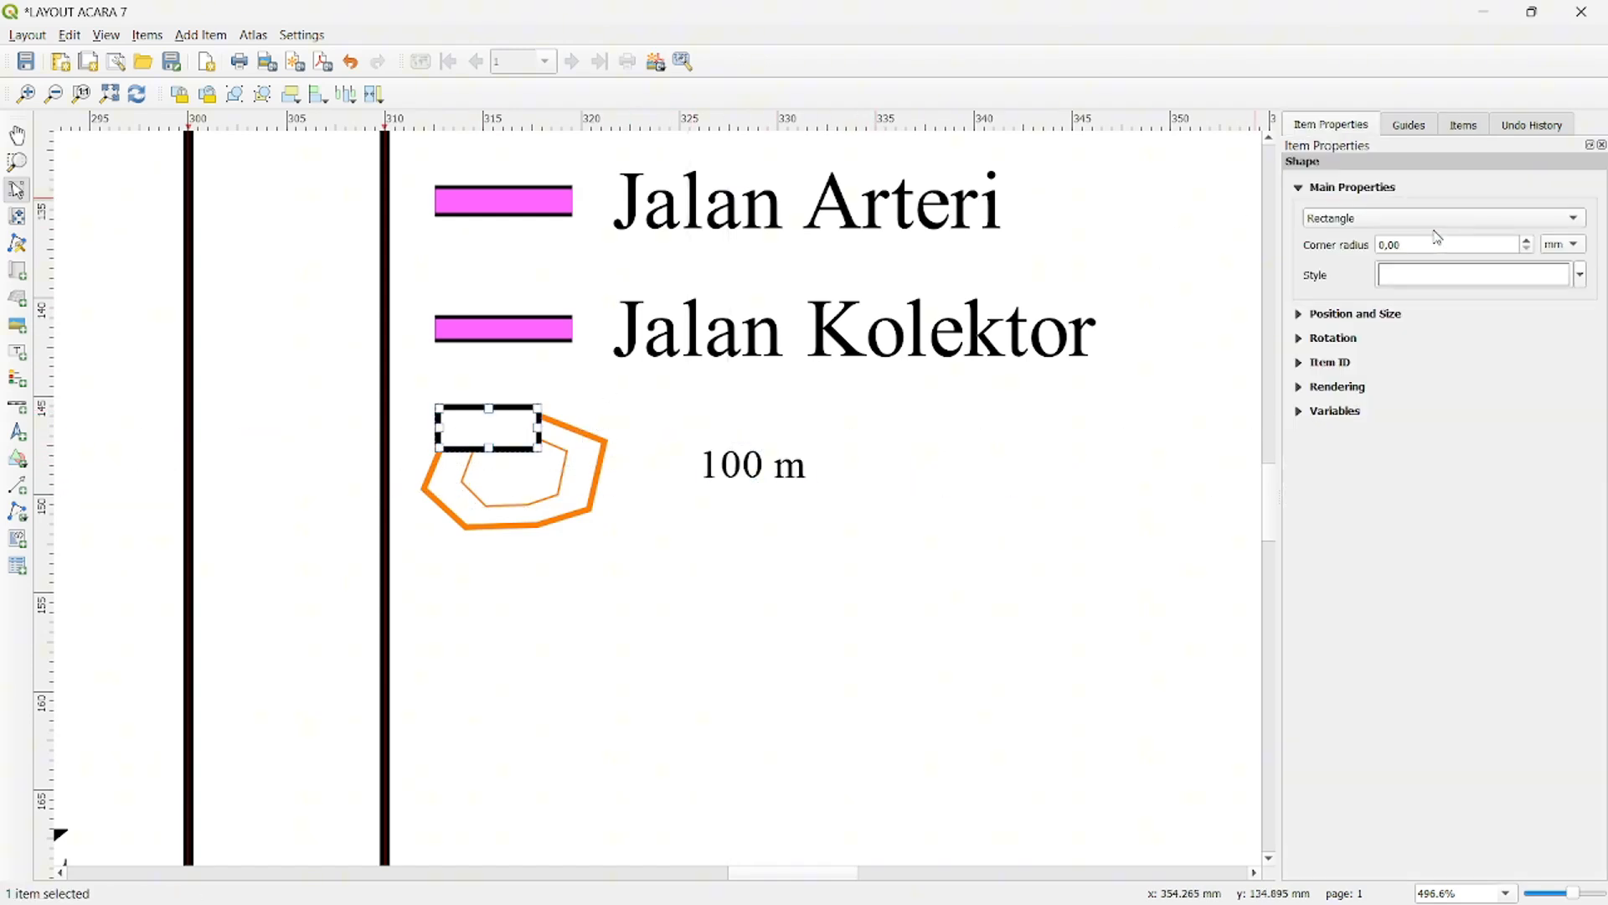
pyautogui.click(1459, 280)
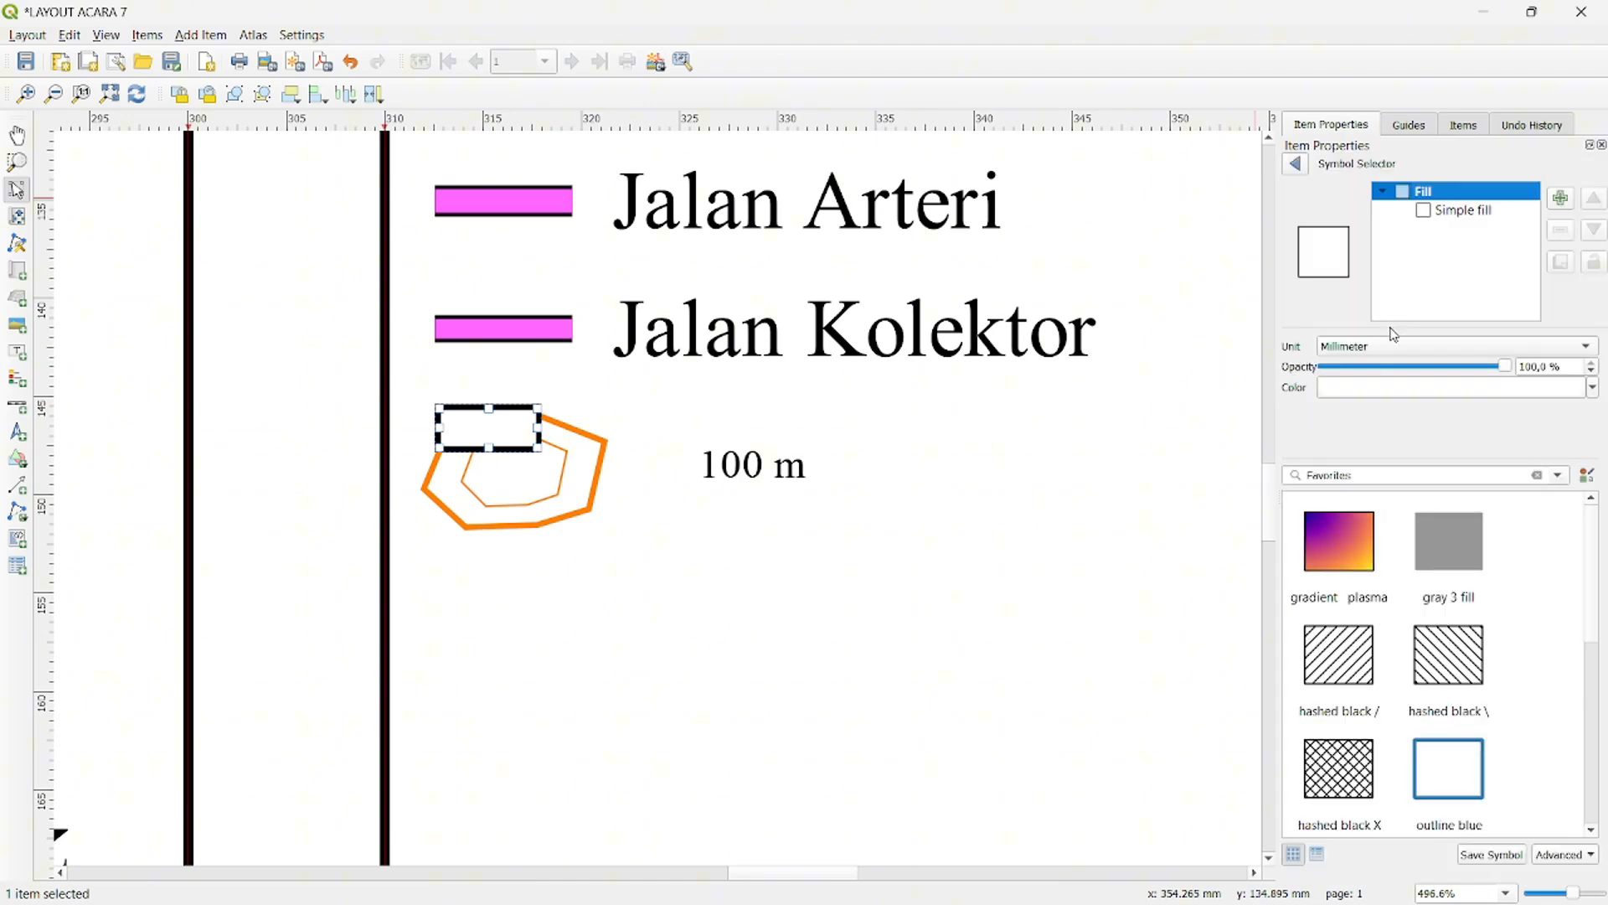
pyautogui.click(1465, 210)
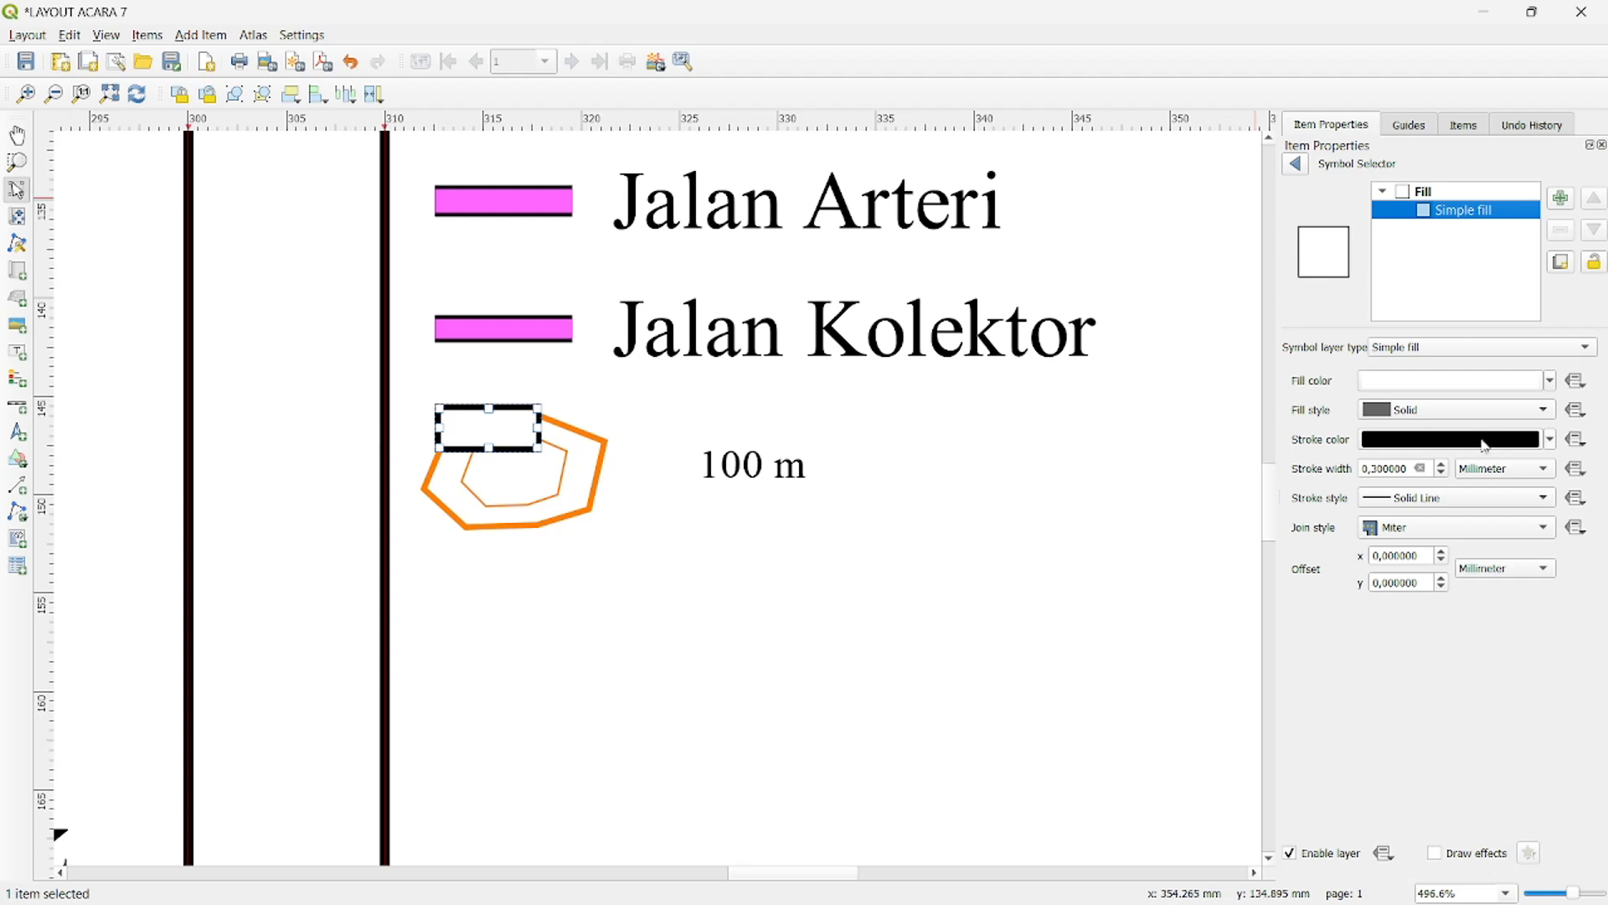
# - Try the No Brush fill style on the rectangle and return it to Solid
pyautogui.click(1550, 410)
pyautogui.click(1533, 429)
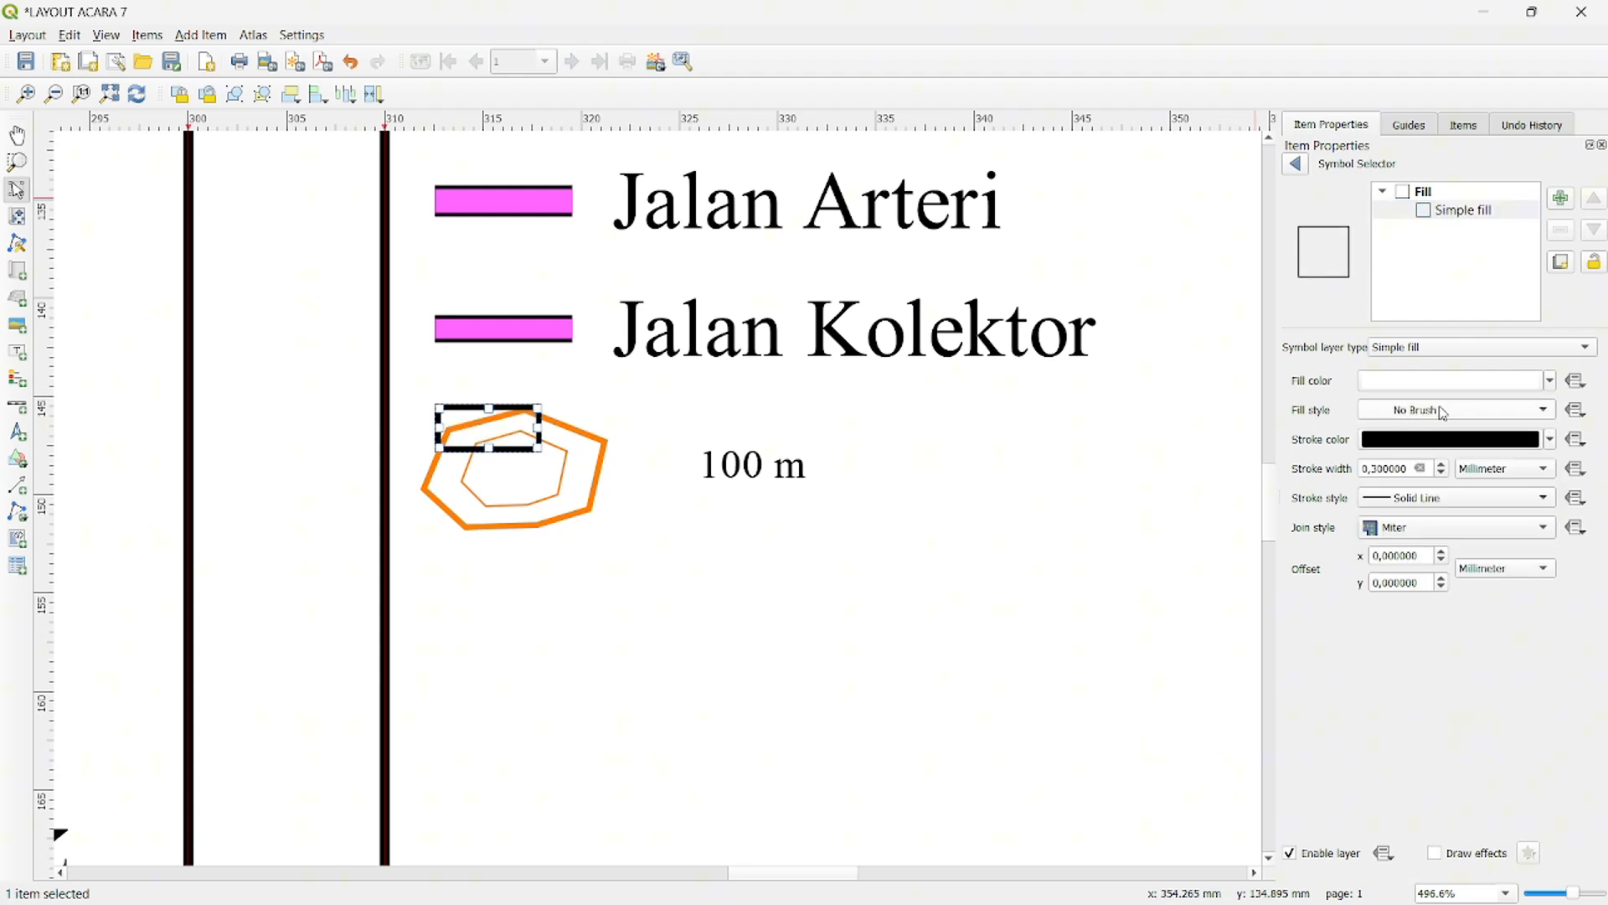
pyautogui.click(1535, 410)
pyautogui.click(1463, 391)
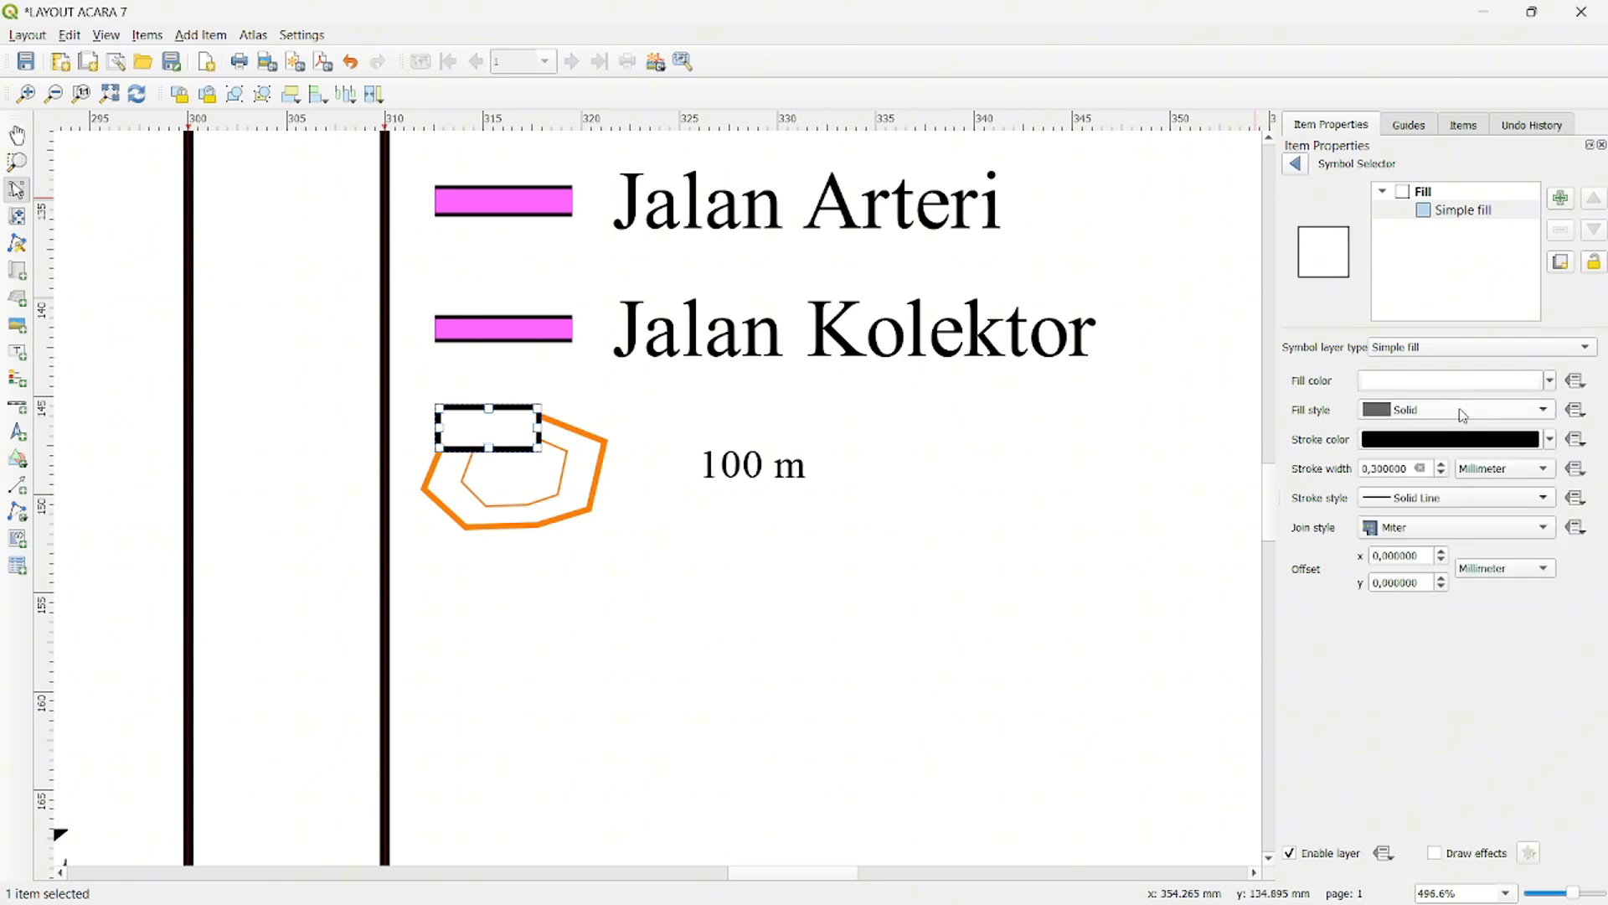
# - Make the stroke of the rectangle masking the contour polygons transparent
pyautogui.click(1551, 444)
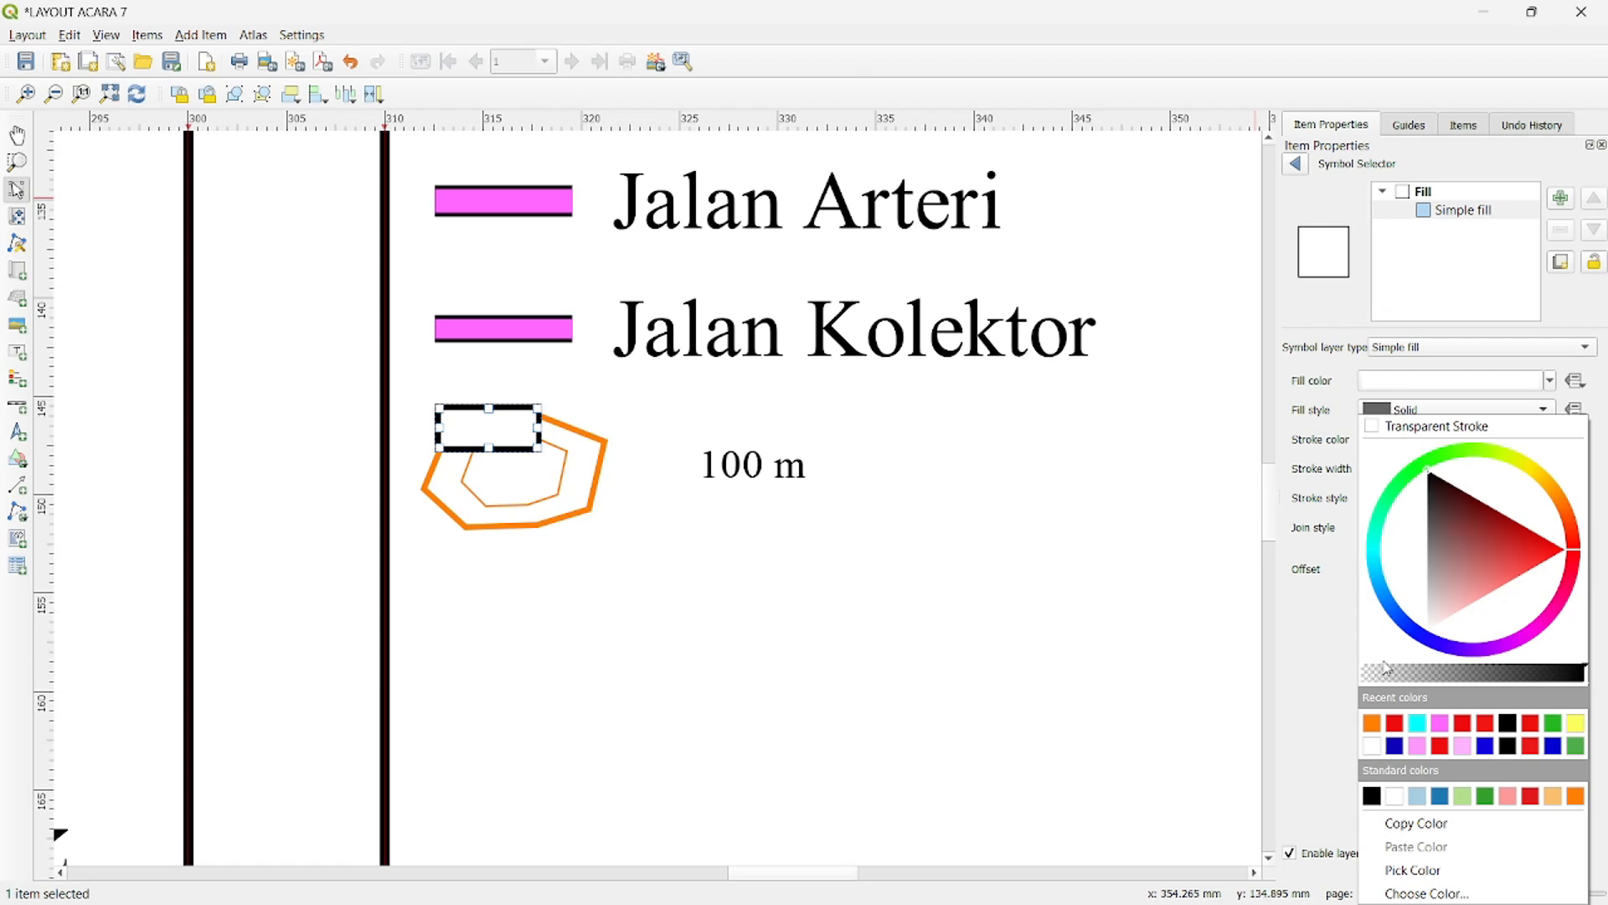
pyautogui.click(1374, 426)
pyautogui.click(938, 473)
# - Position the "100 m" label over the masking rectangle and raise it to the top of the item stacking order
pyautogui.click(775, 466)
pyautogui.moveTo(778, 467); pyautogui.dragTo(498, 423)
pyautogui.click(1463, 126)
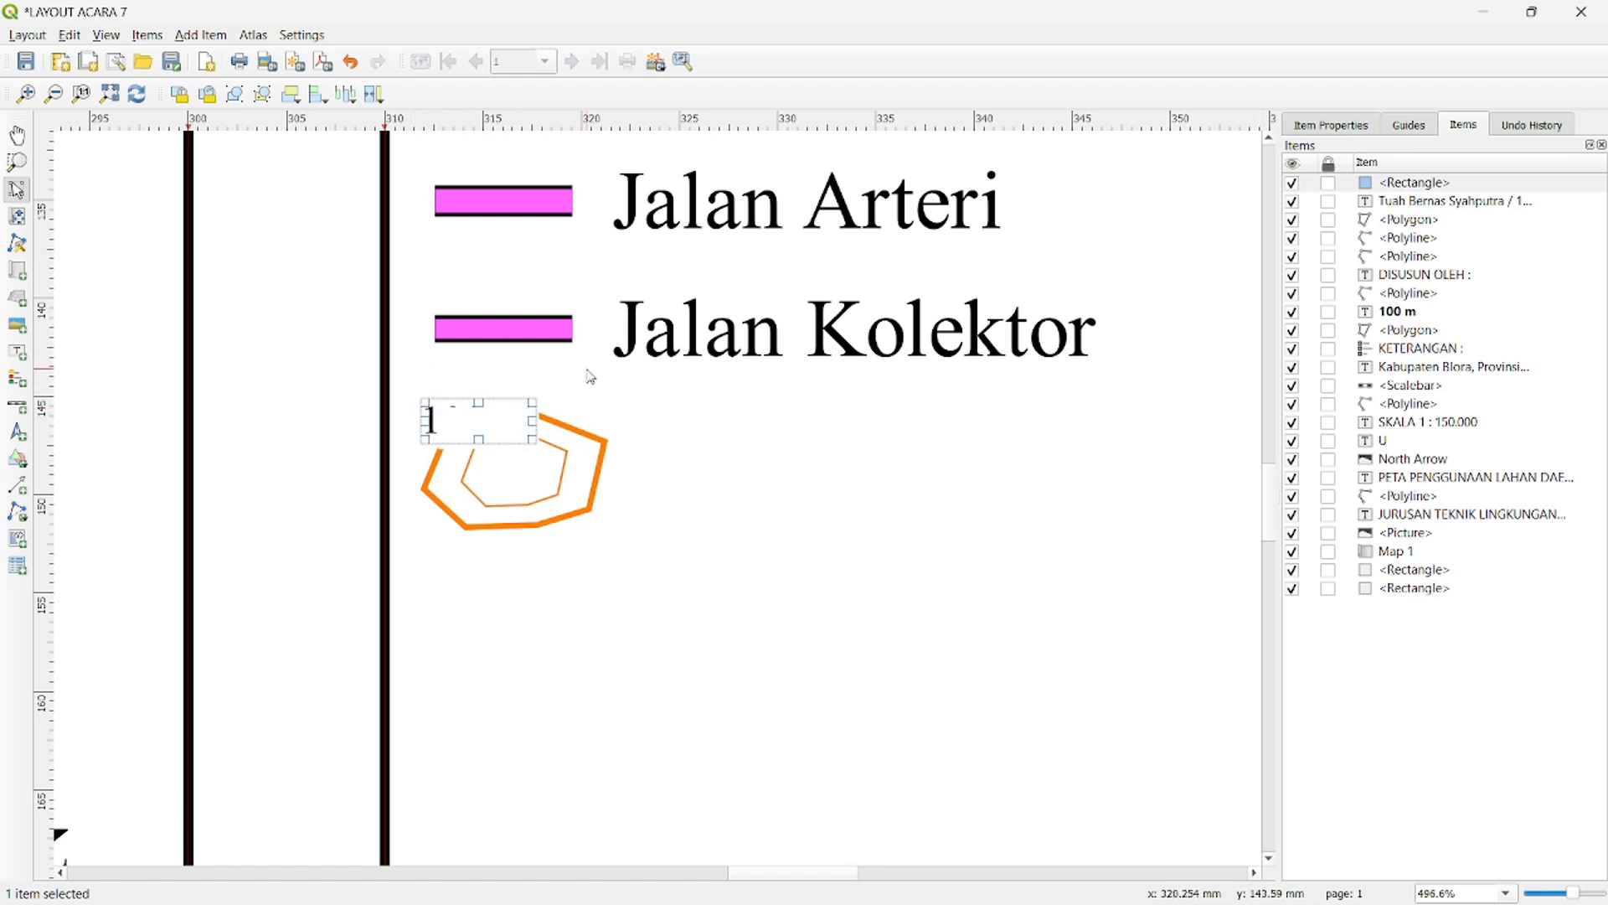
pyautogui.click(1395, 312)
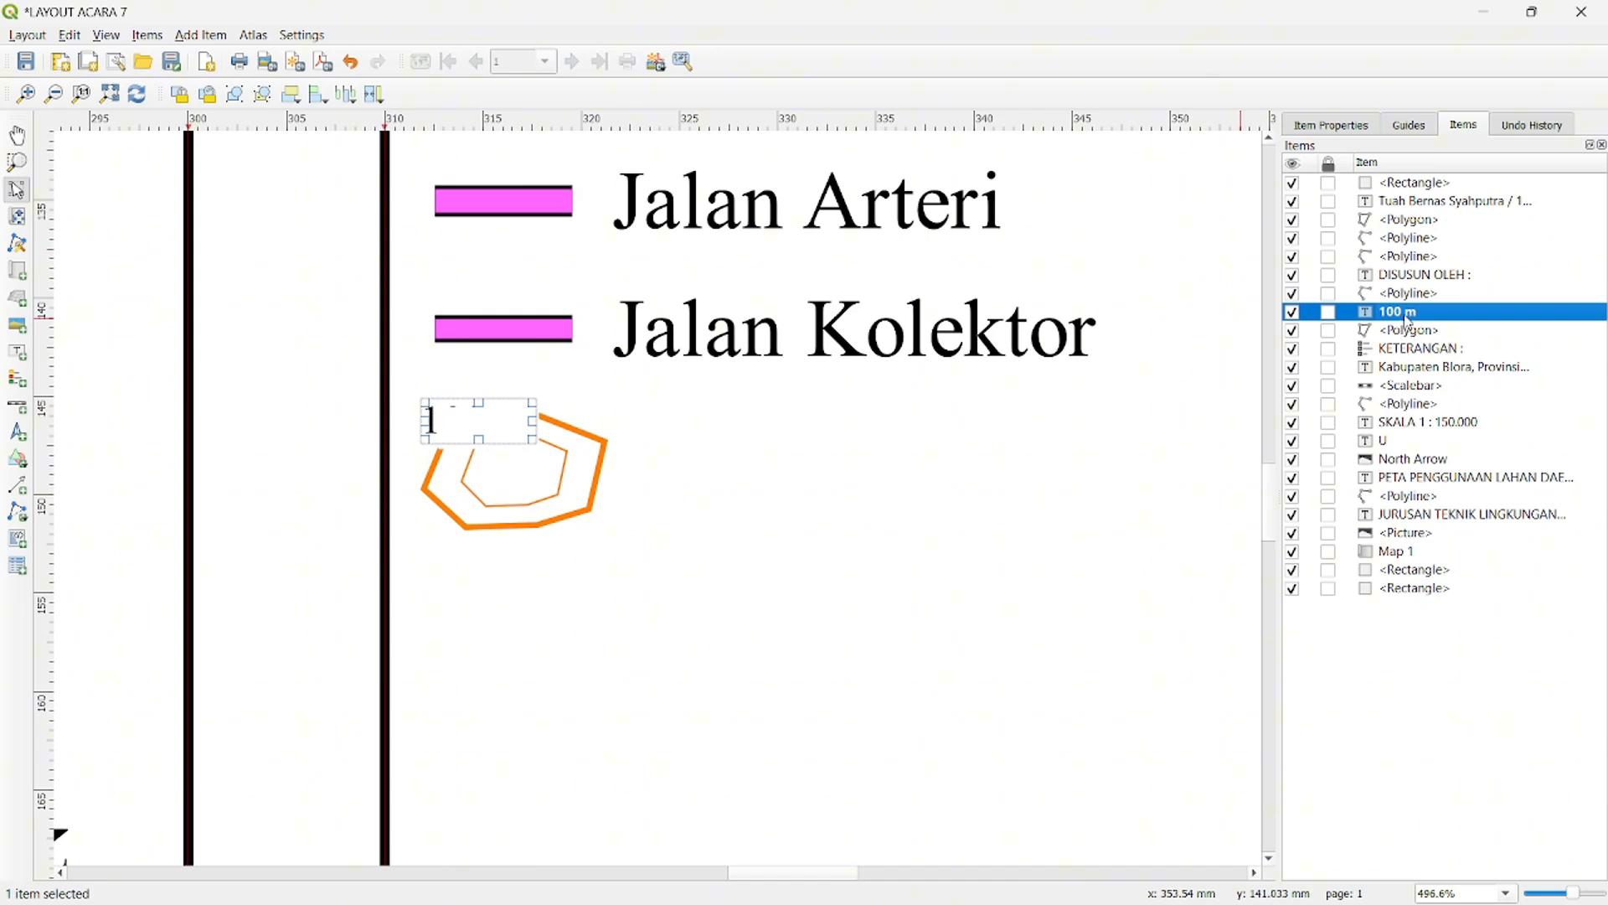
pyautogui.moveTo(1408, 319); pyautogui.dragTo(1416, 208)
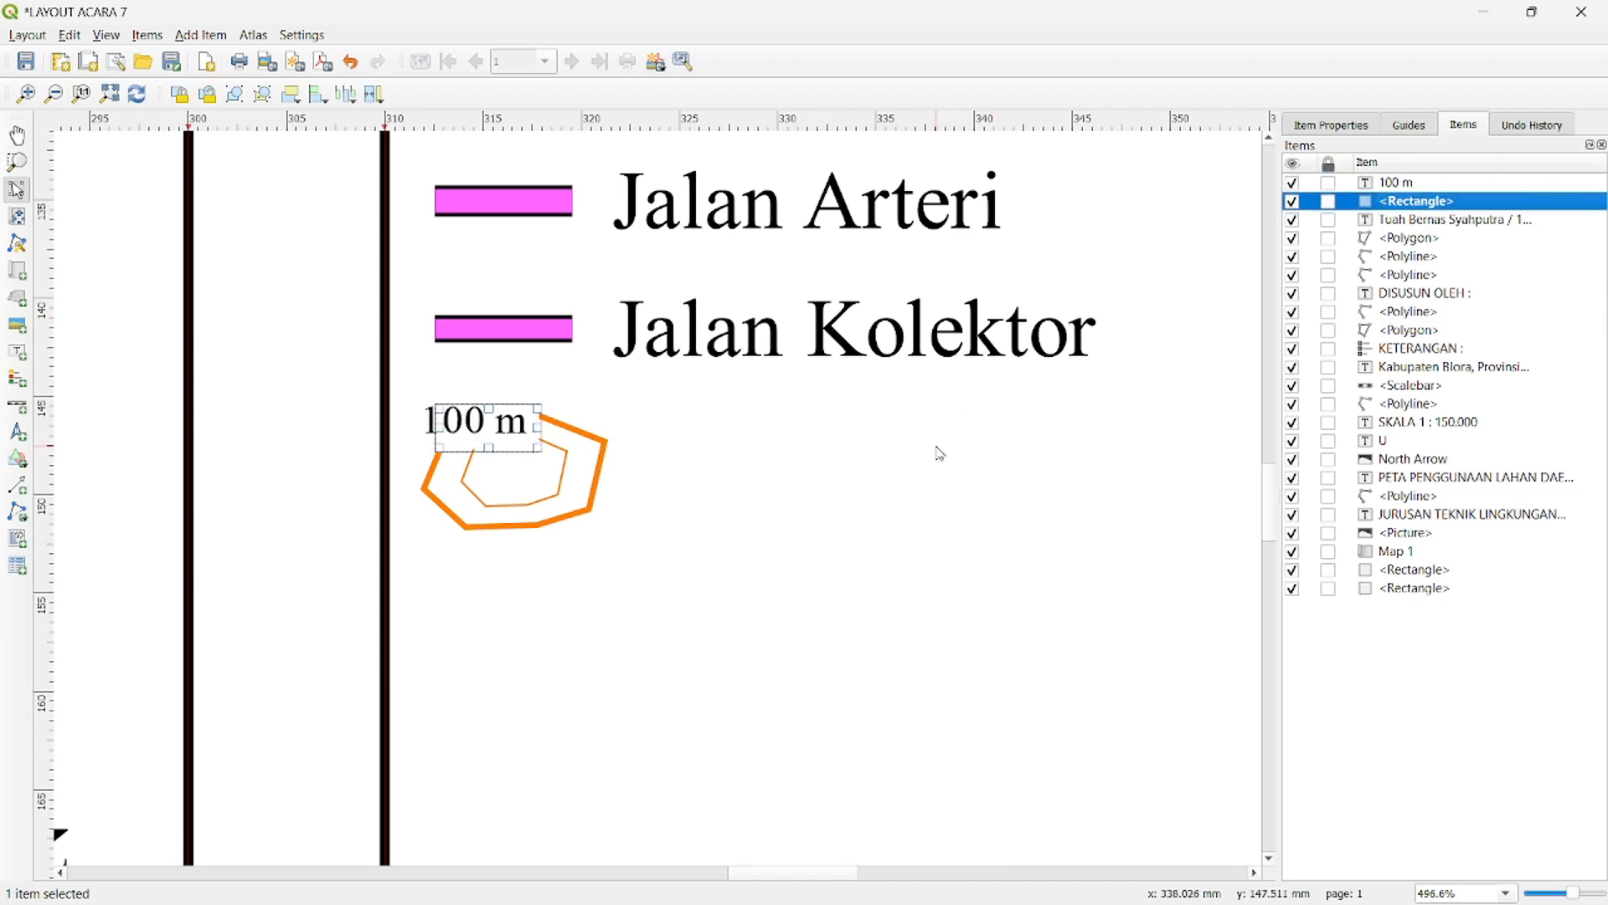
pyautogui.moveTo(479, 421); pyautogui.dragTo(484, 429)
pyautogui.click(779, 467)
pyautogui.scroll(1, 779, 467)
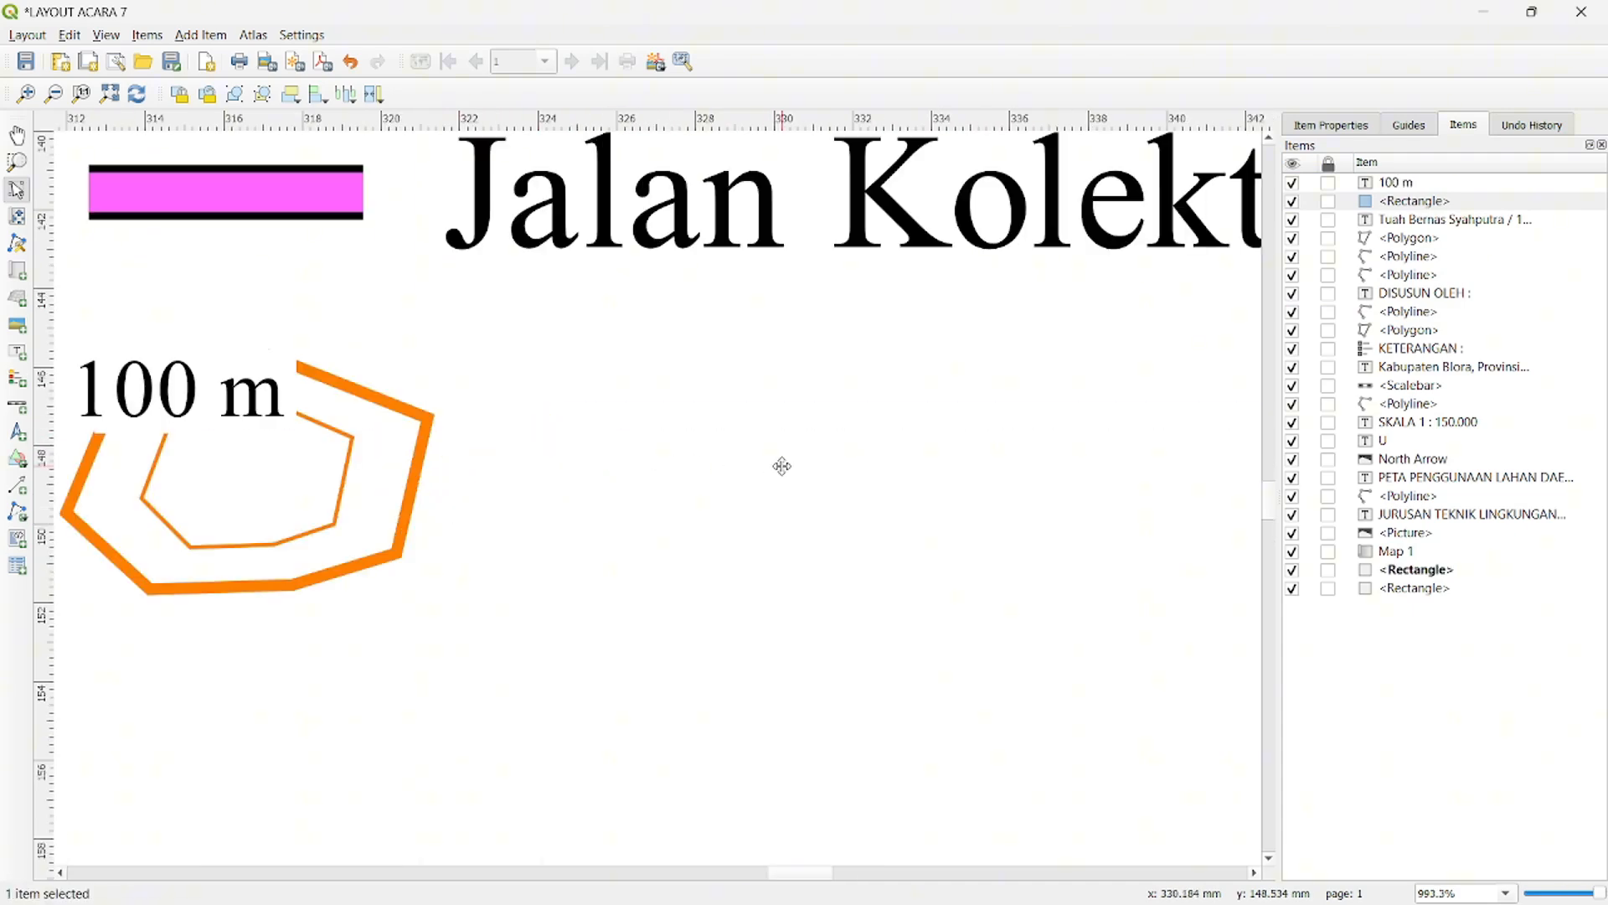
# - Place a copy of the author details label beside the contour symbol with the text "Kontur" and narrow its box to fit
pyautogui.scroll(-2, 782, 467)
pyautogui.scroll(-1, 782, 467)
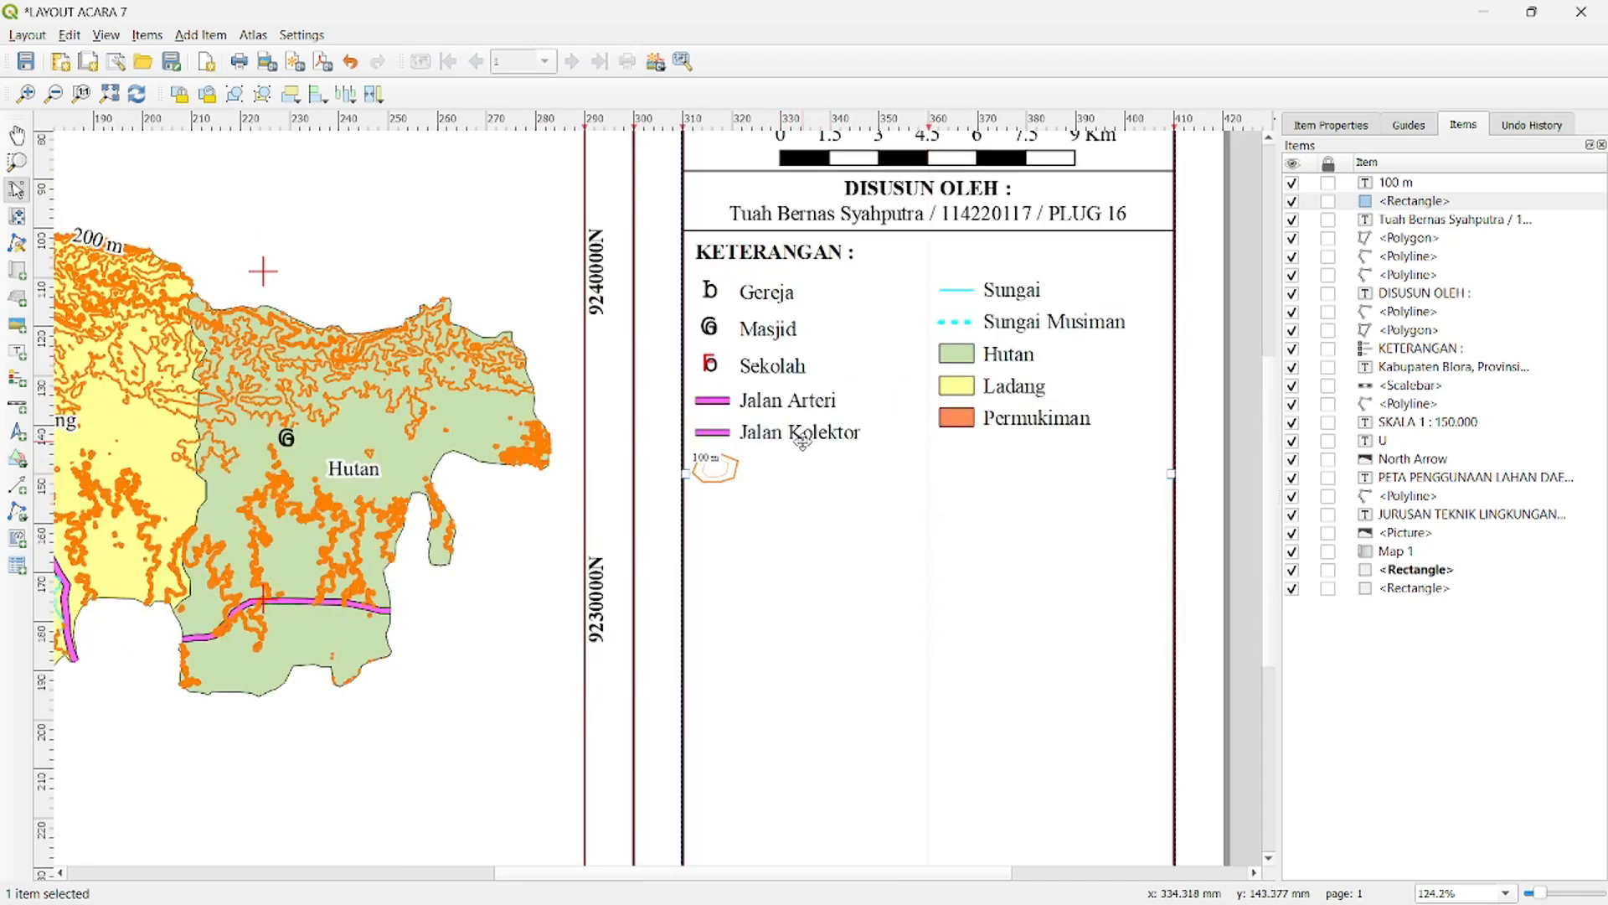
pyautogui.moveTo(932, 212); pyautogui.dragTo(778, 473)
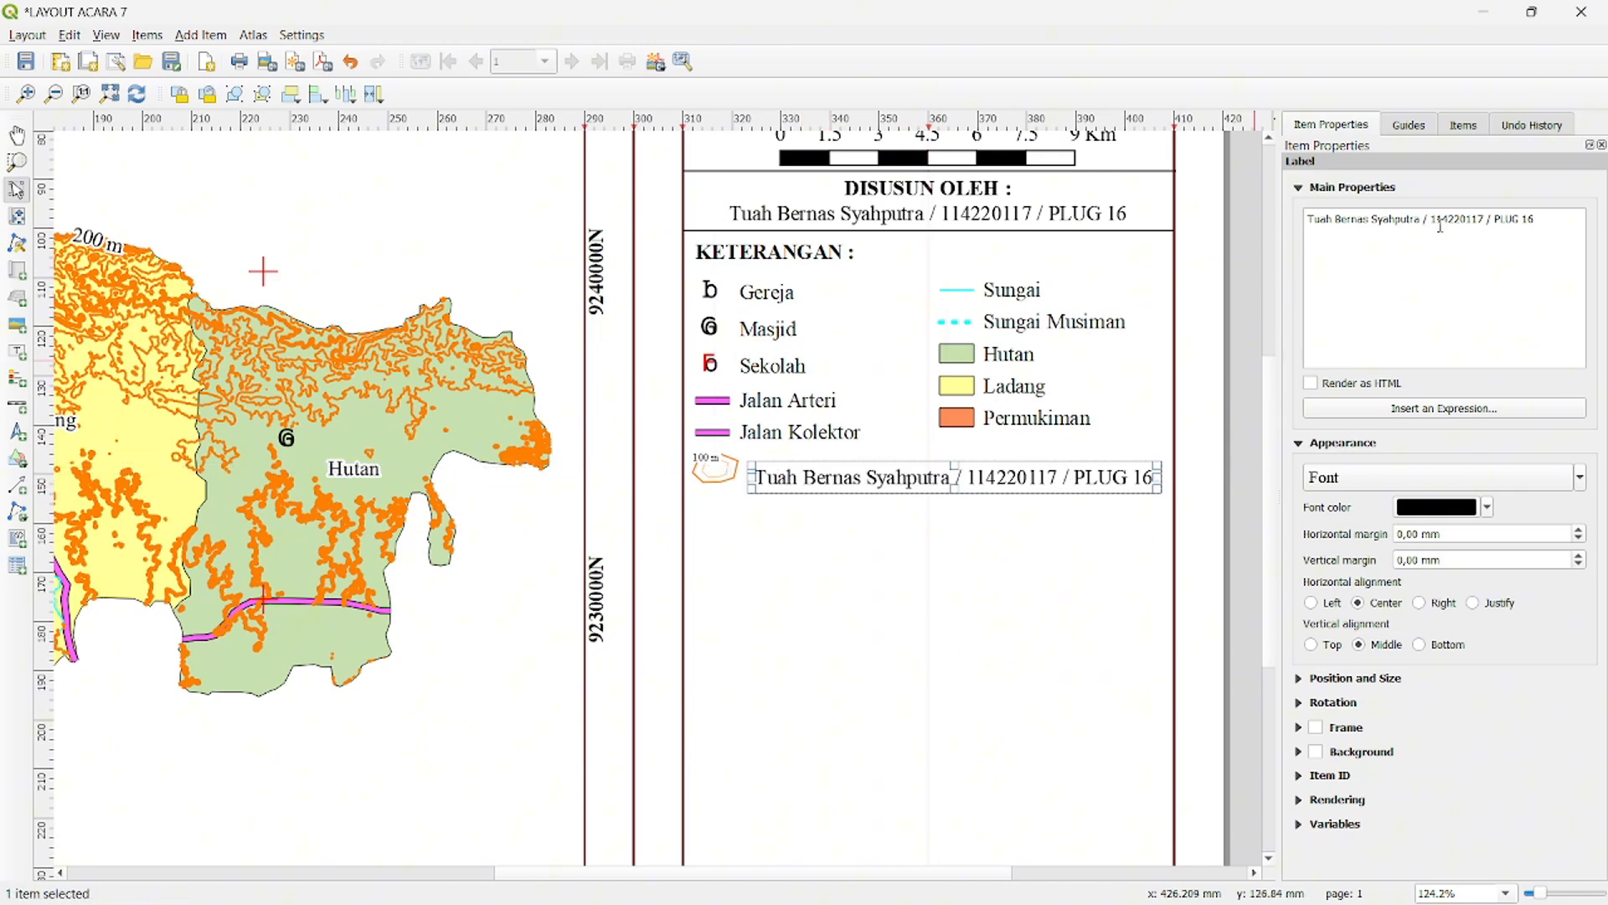
pyautogui.moveTo(1542, 221); pyautogui.dragTo(1273, 223)
pyautogui.write('Kontur')
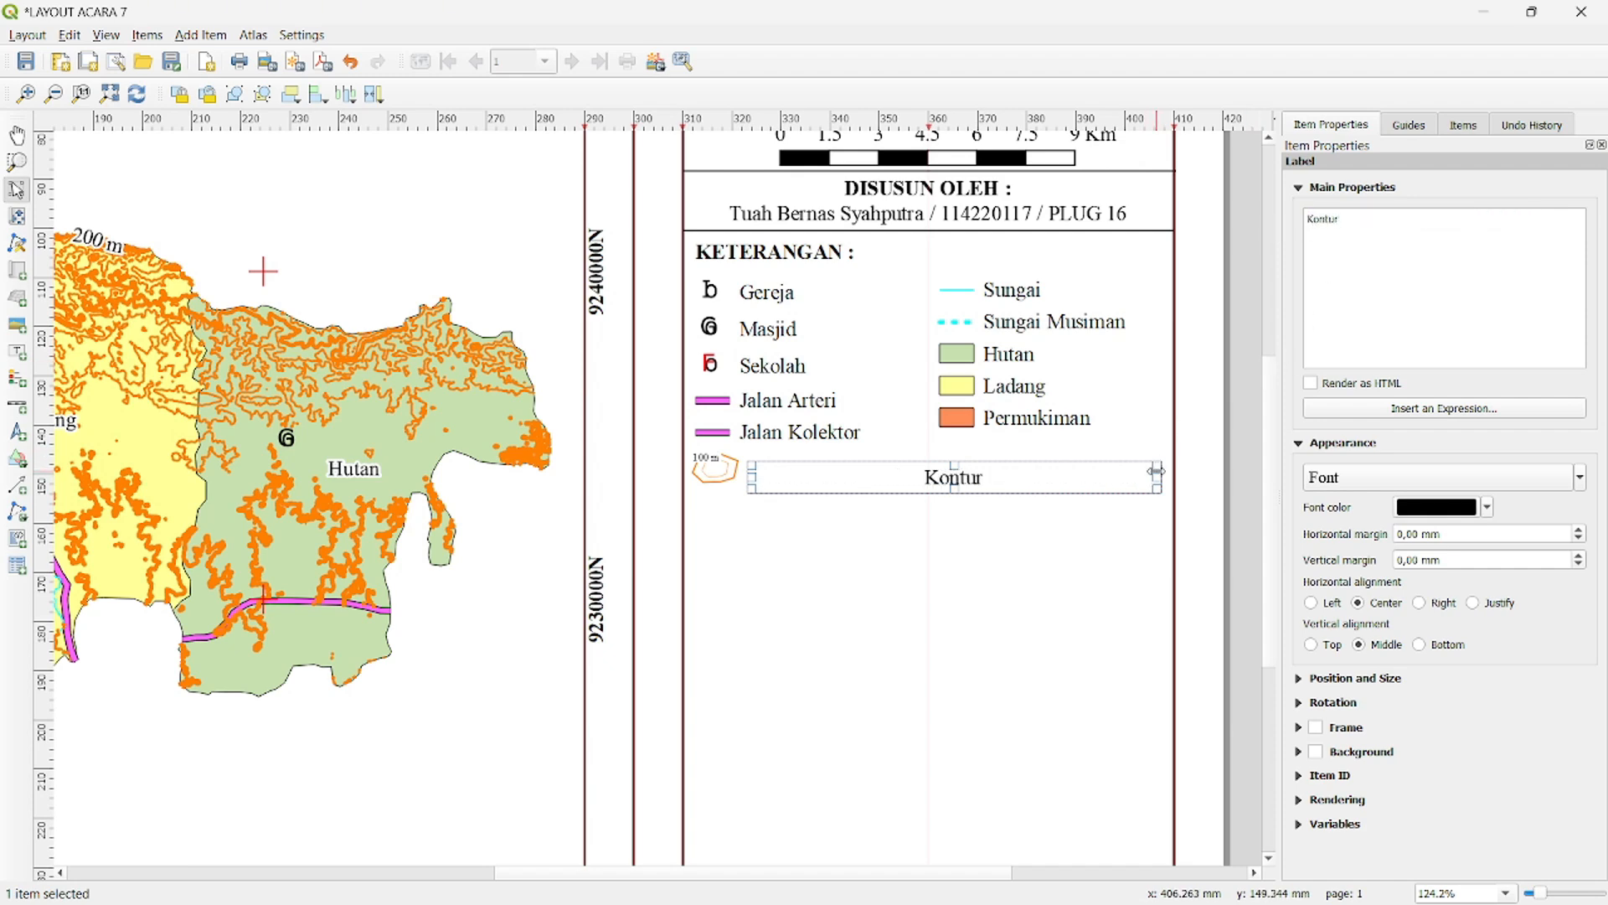
pyautogui.moveTo(1157, 476); pyautogui.dragTo(826, 478)
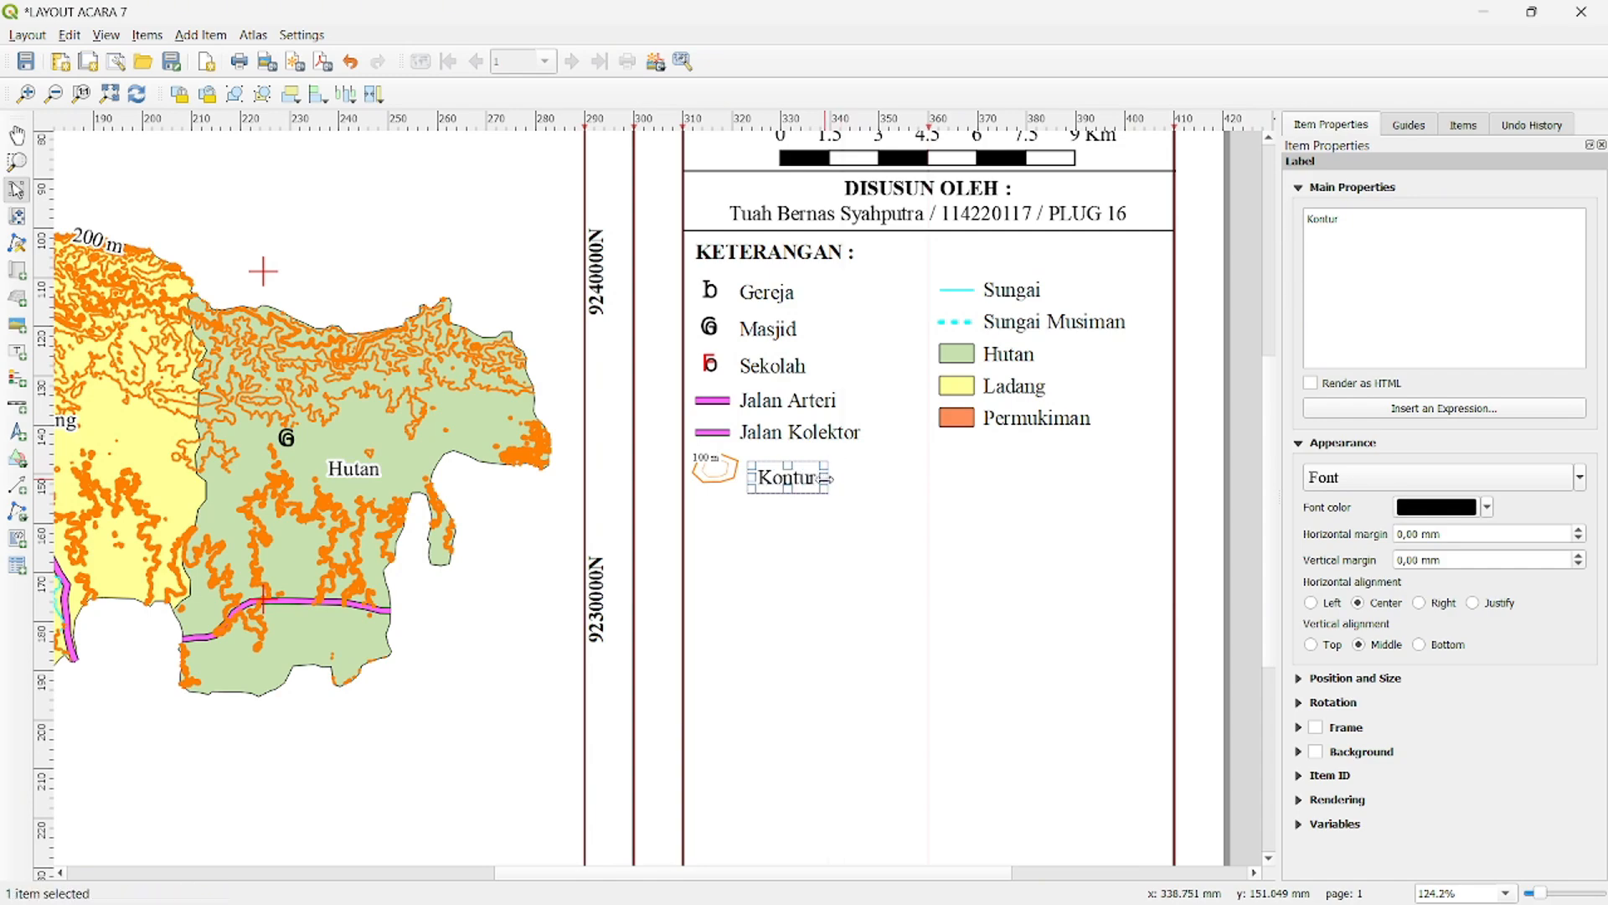
# - Align the "Kontur" label beside the contour symbol, directly under the "Jalan Kolektor" legend text
pyautogui.scroll(-1, 825, 479)
pyautogui.scroll(2, 818, 482)
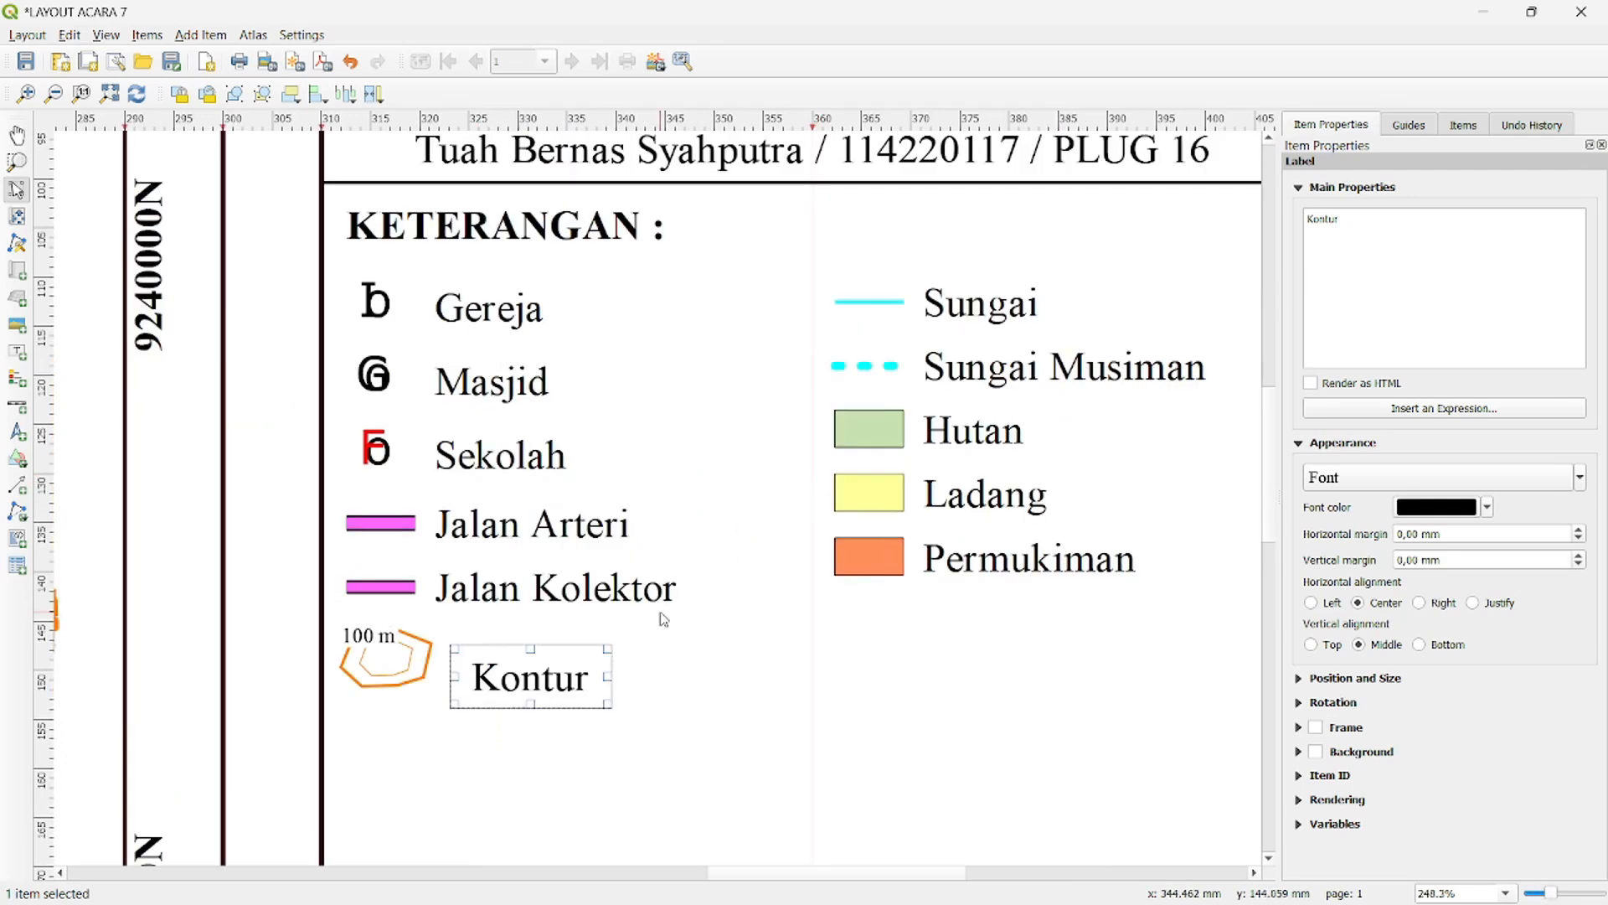
pyautogui.moveTo(665, 676); pyautogui.dragTo(629, 541)
pyautogui.moveTo(500, 540); pyautogui.dragTo(539, 522)
pyautogui.click(742, 557)
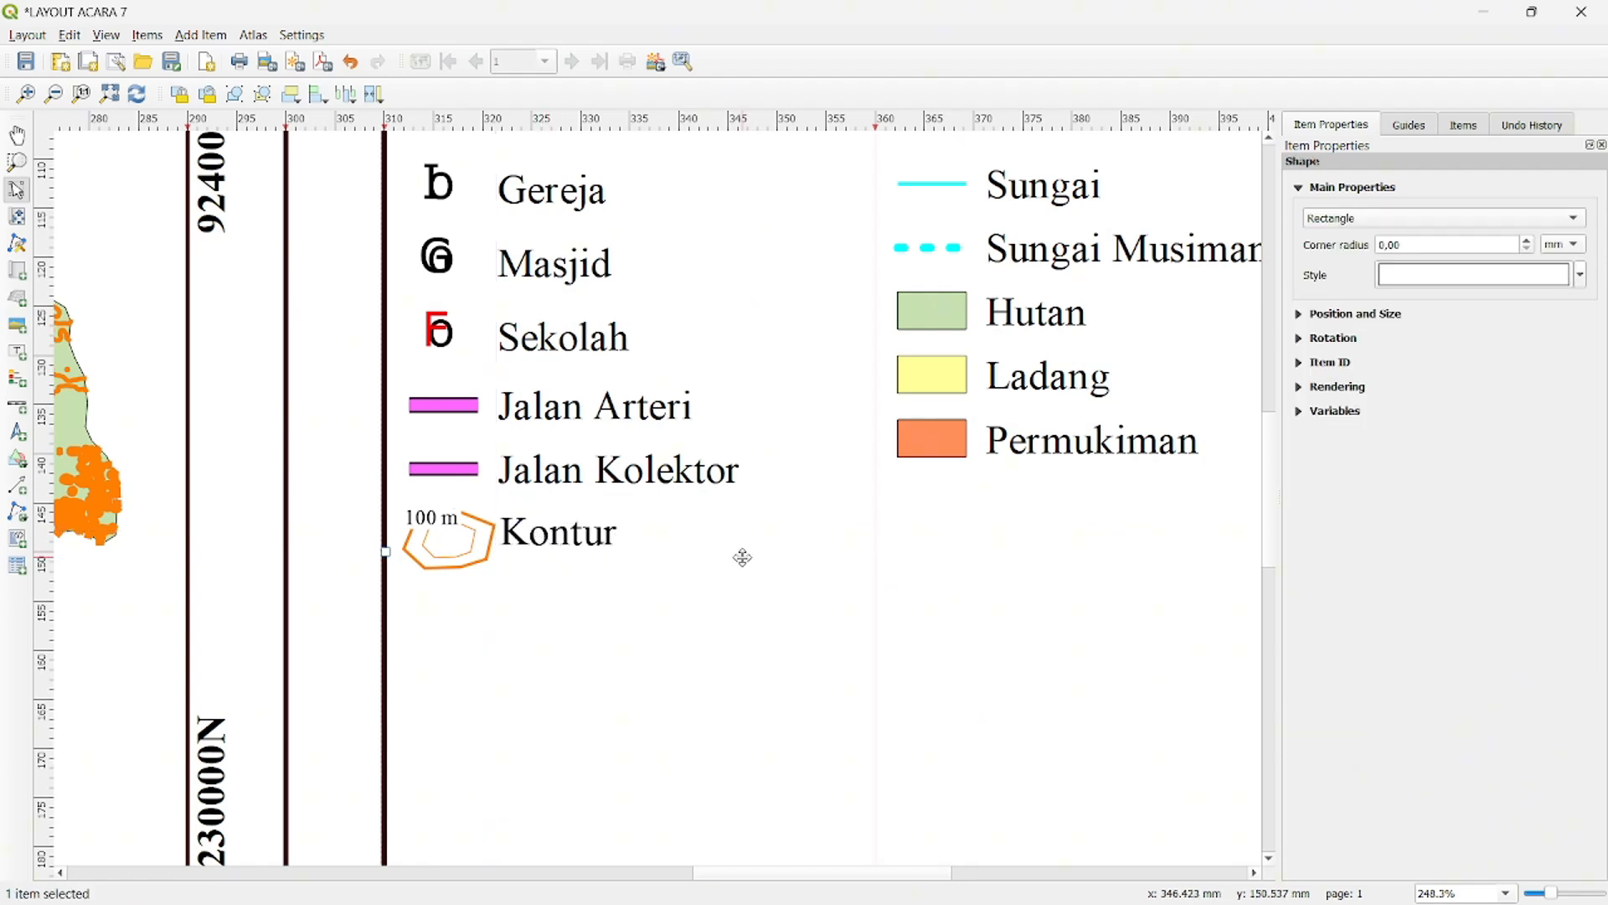
pyautogui.click(537, 533)
pyautogui.moveTo(536, 533); pyautogui.dragTo(532, 532)
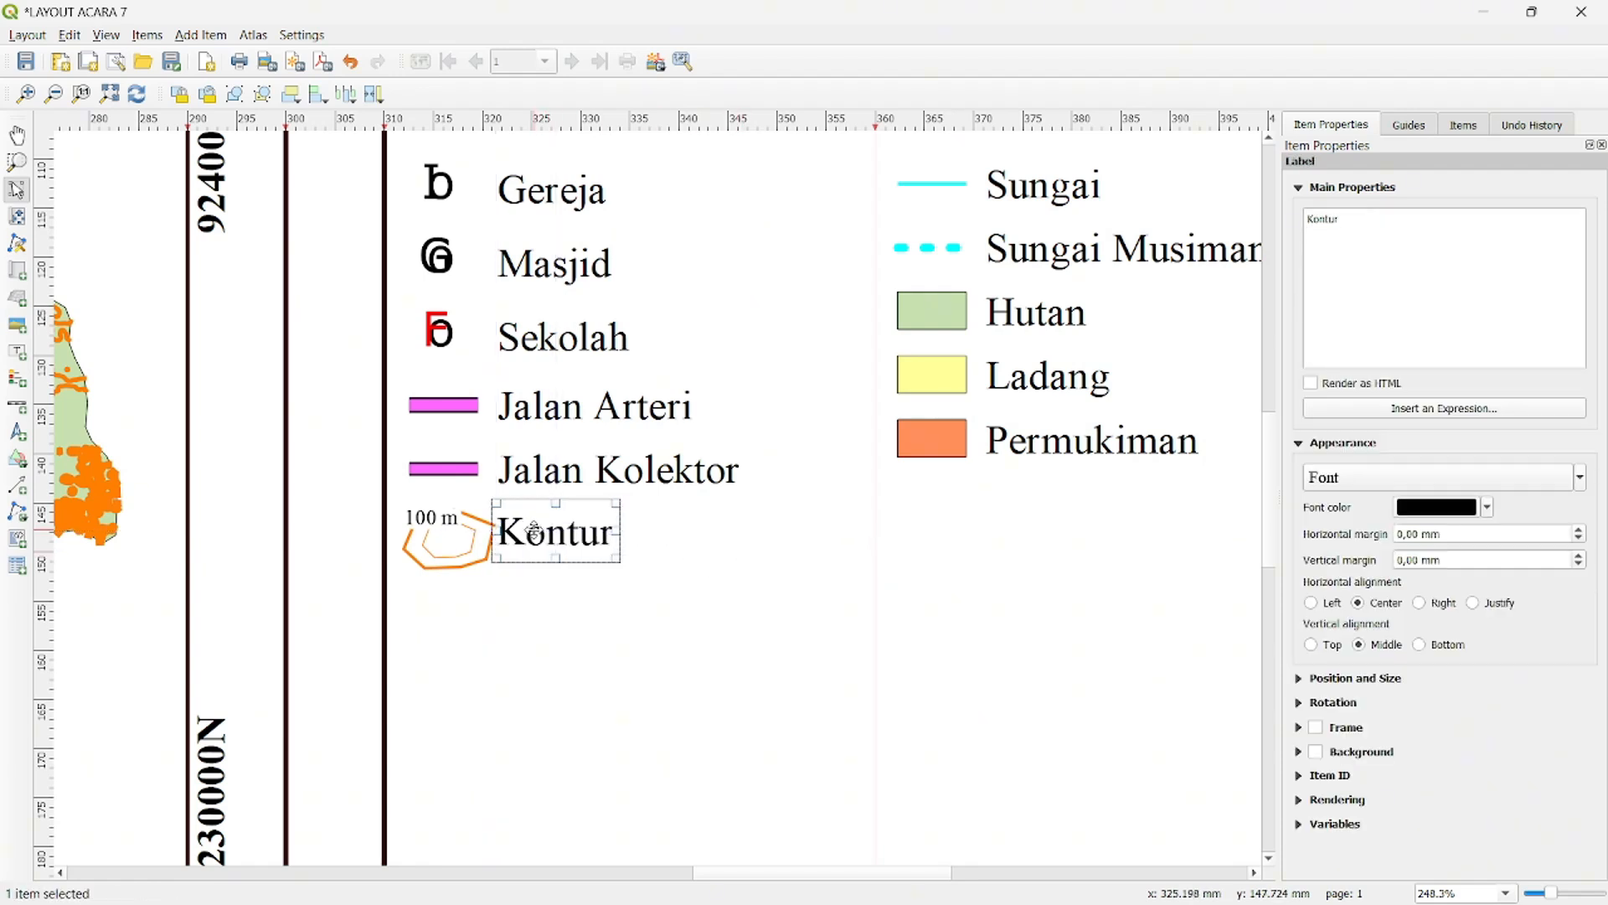
pyautogui.click(777, 557)
# - Duplicate the horizontal divider line and place the copy across the side panel just beneath the legend
pyautogui.scroll(-2, 777, 557)
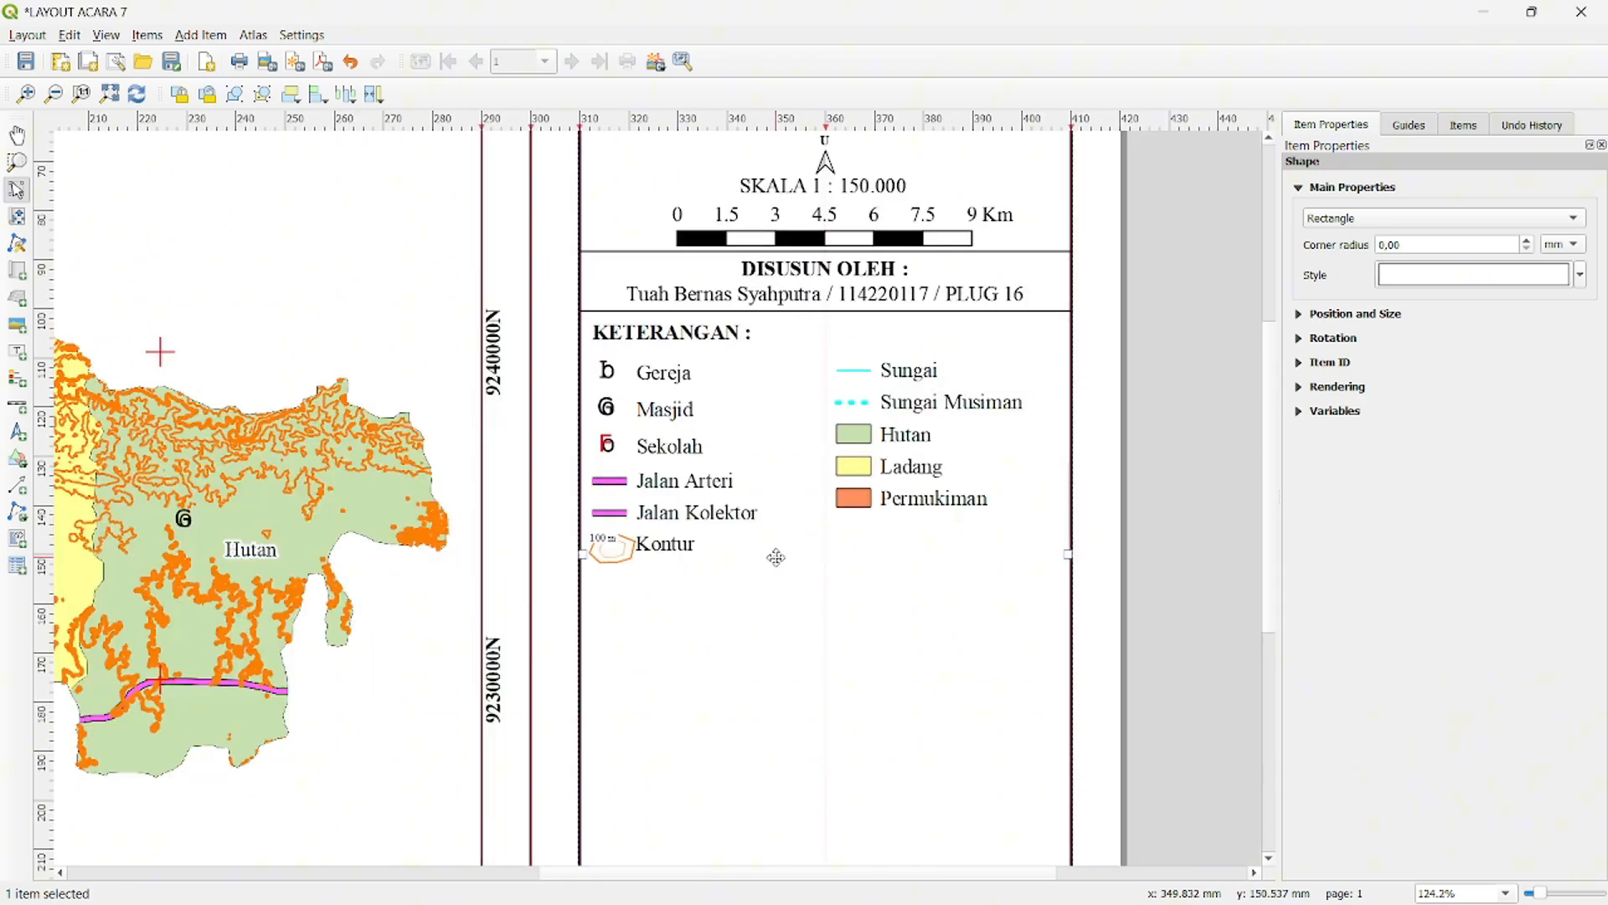
pyautogui.moveTo(1162, 418); pyautogui.dragTo(1084, 273)
pyautogui.hotkey('ctrl', 'c')
pyautogui.hotkey('ctrl', 'v')
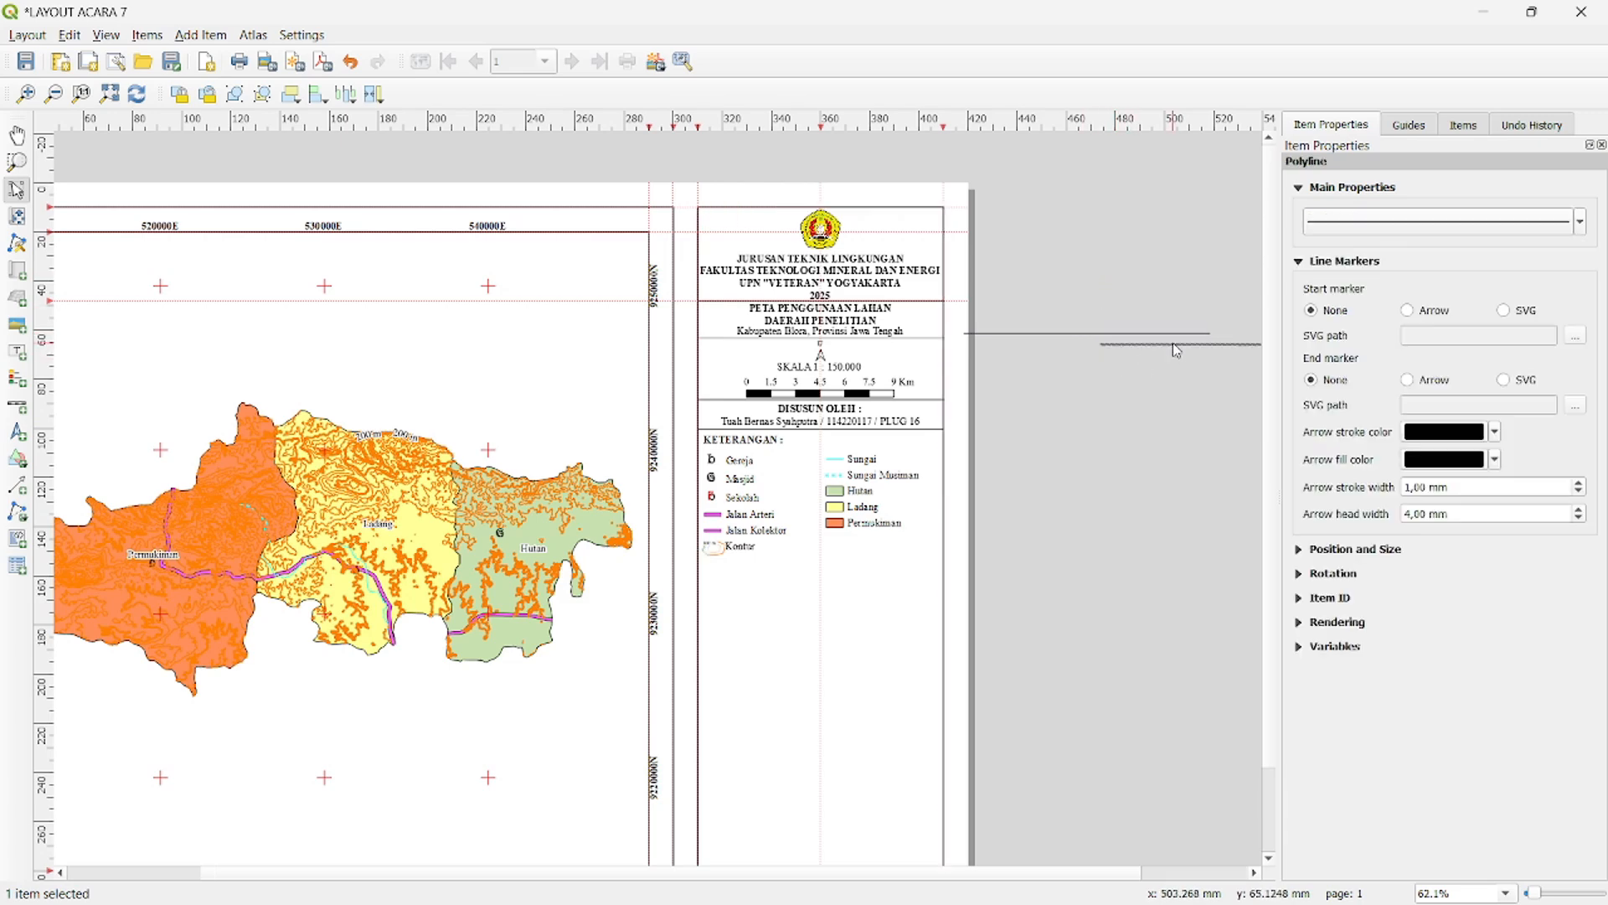
pyautogui.moveTo(1175, 351); pyautogui.dragTo(775, 564)
pyautogui.click(999, 549)
pyautogui.scroll(1, 999, 549)
pyautogui.moveTo(803, 381); pyautogui.dragTo(934, 492)
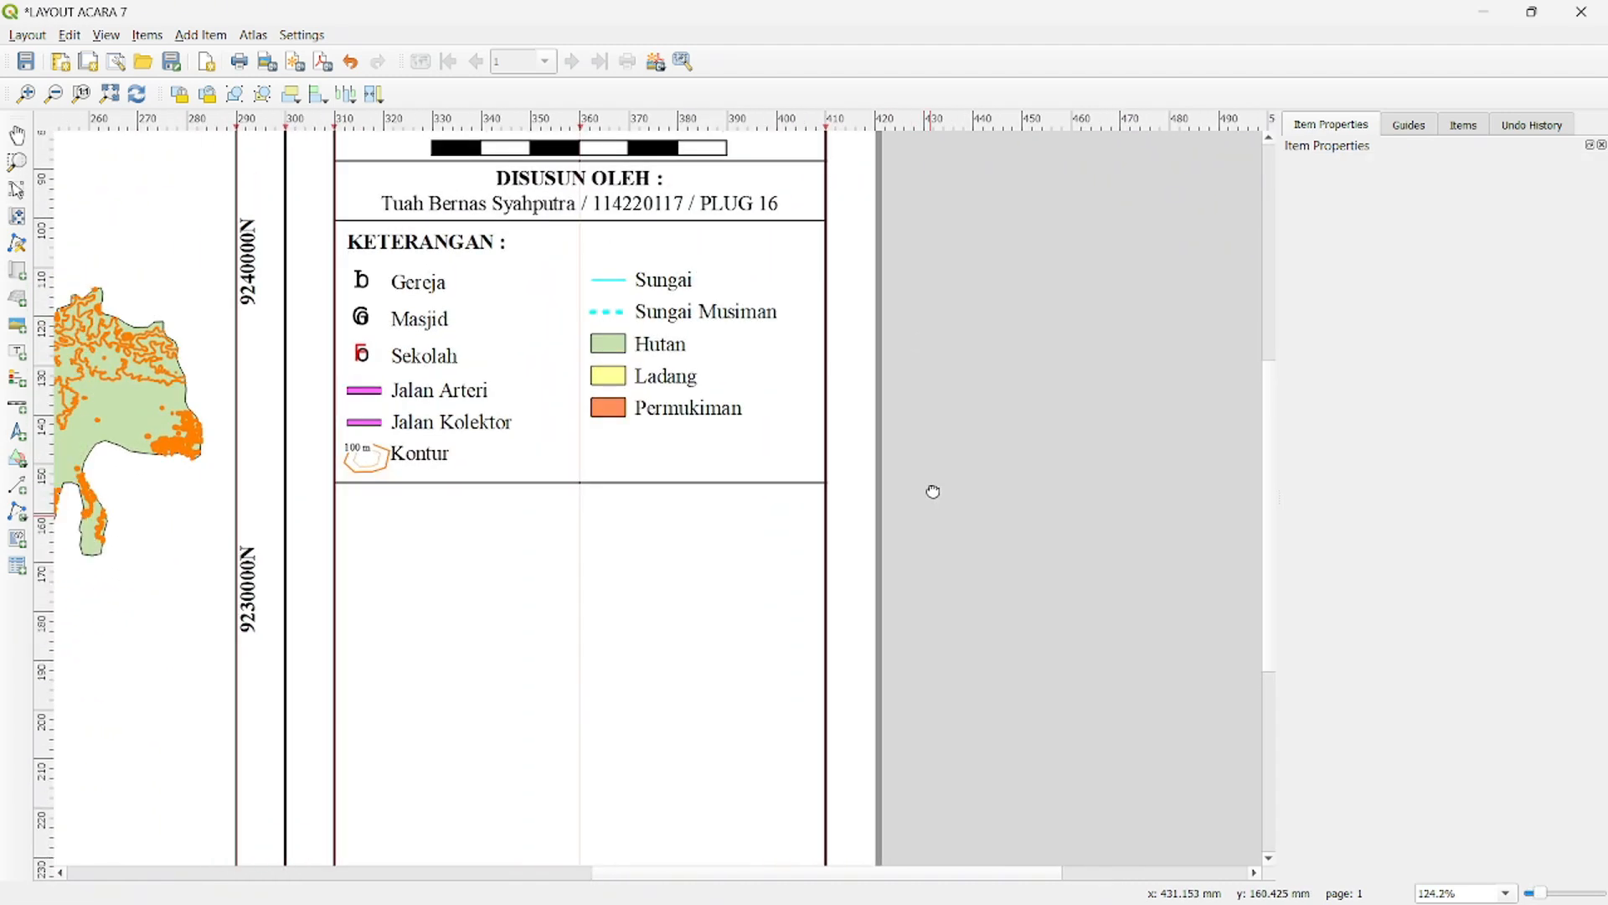
pyautogui.scroll(1, 934, 492)
pyautogui.scroll(-2, 985, 417)
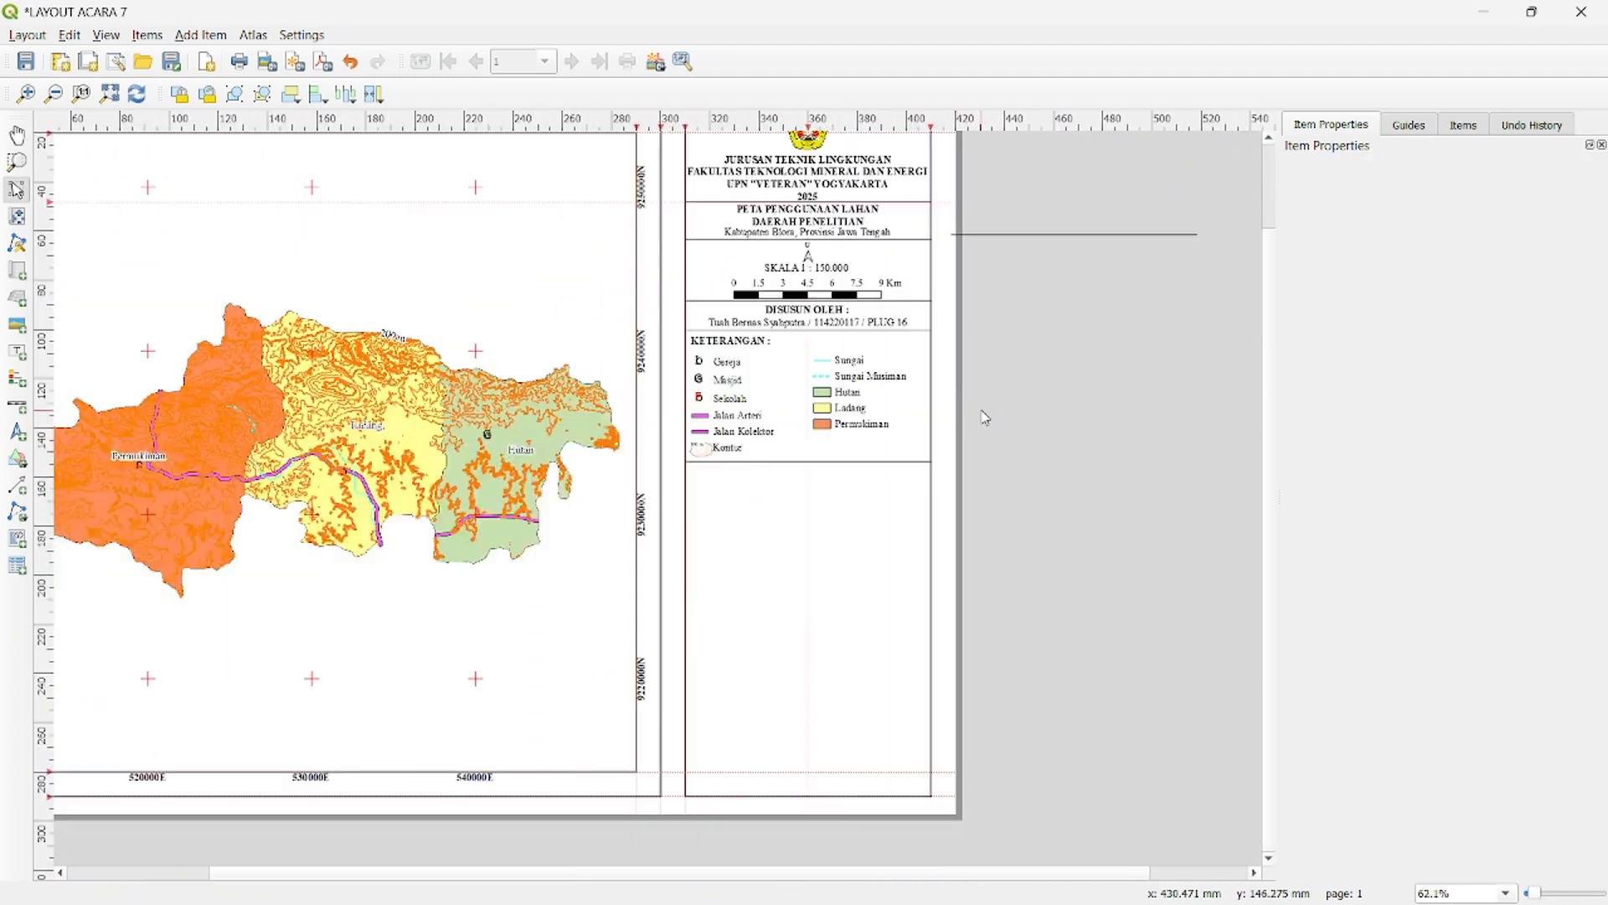
# - Duplicate the "DISUSUN OLEH :" heading below the legend's divider line and change the copy's text to "SUMBER :"
pyautogui.click(820, 310)
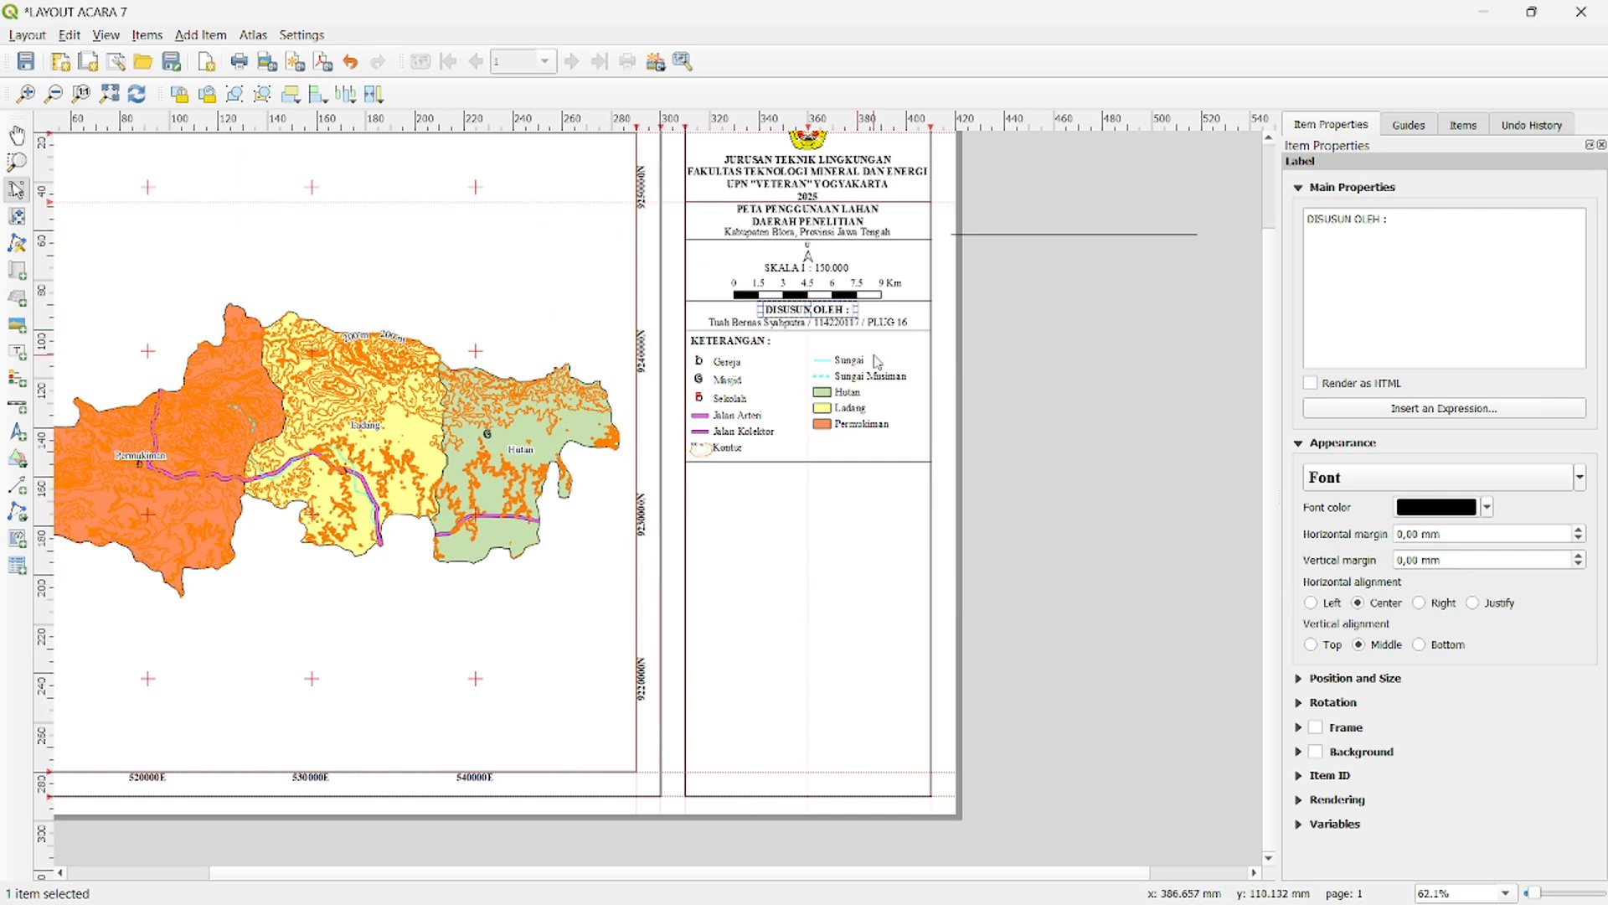
pyautogui.hotkey('ctrl', 'v')
pyautogui.moveTo(1057, 412); pyautogui.dragTo(828, 475)
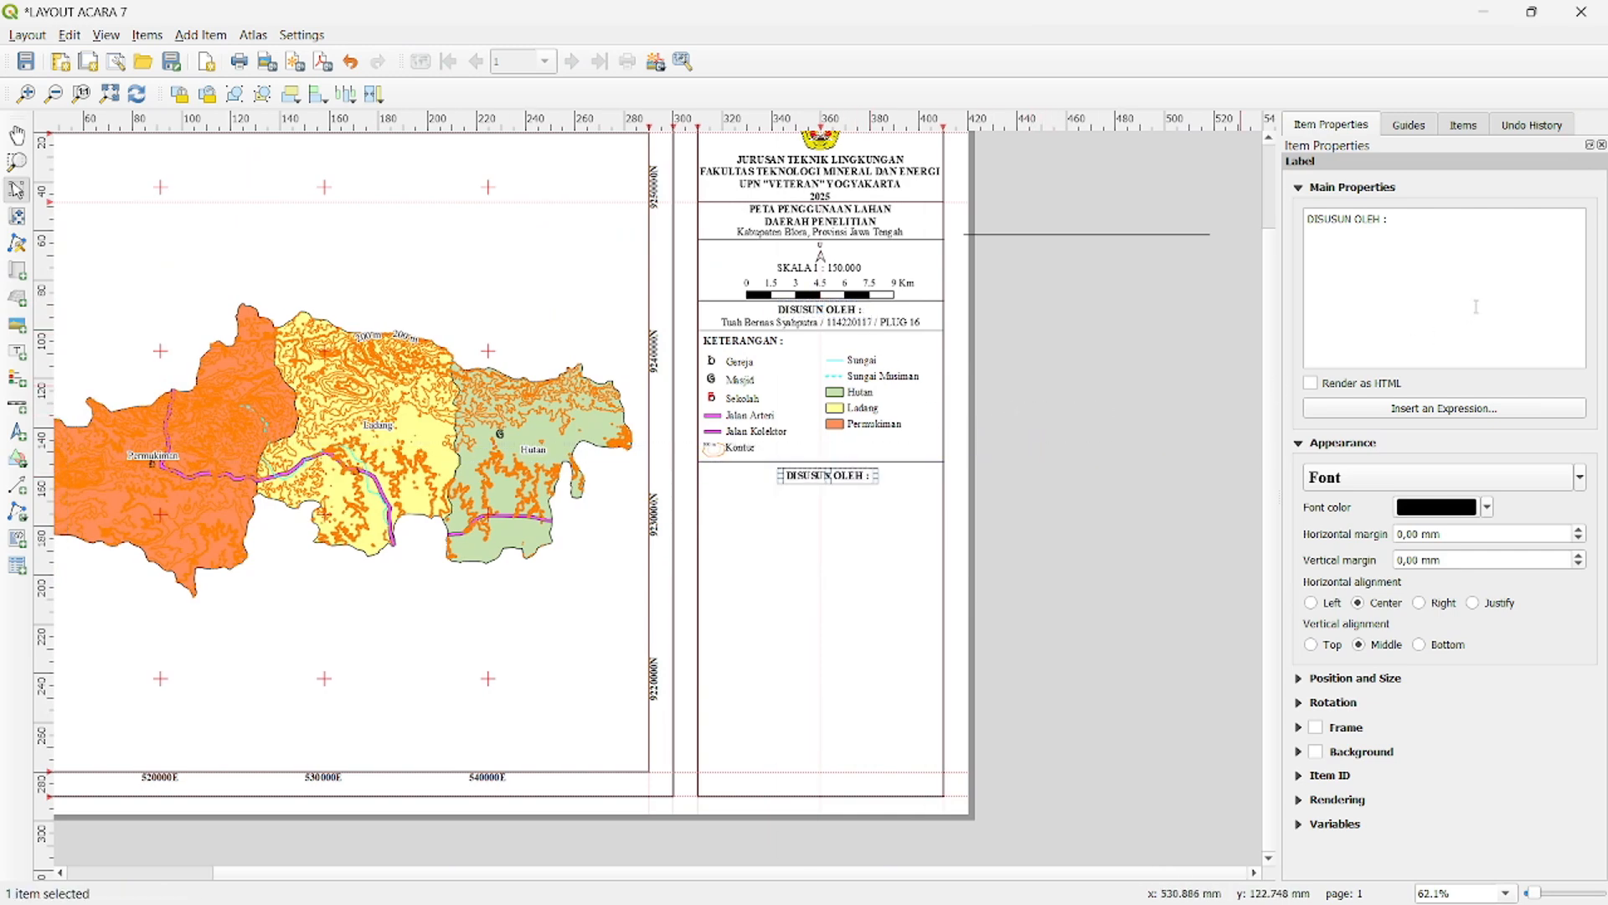
pyautogui.moveTo(1386, 228); pyautogui.dragTo(1277, 222)
pyautogui.write('SUMBER')
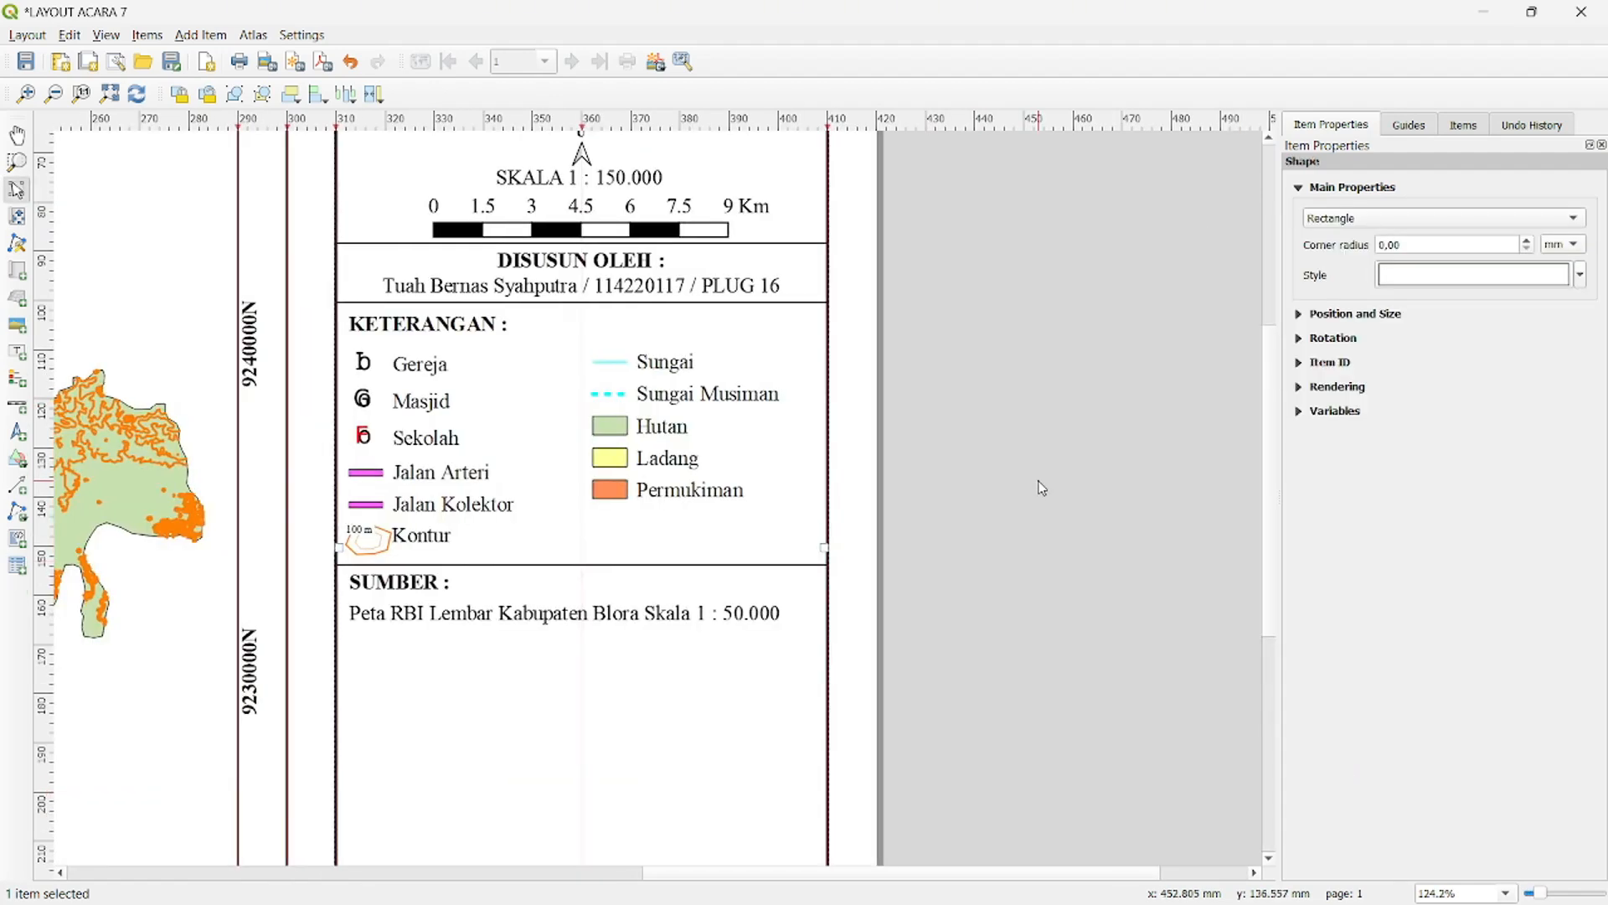
# - Place another copy of the divider line across the side panel just below the map source text
pyautogui.scroll(-2, 1041, 485)
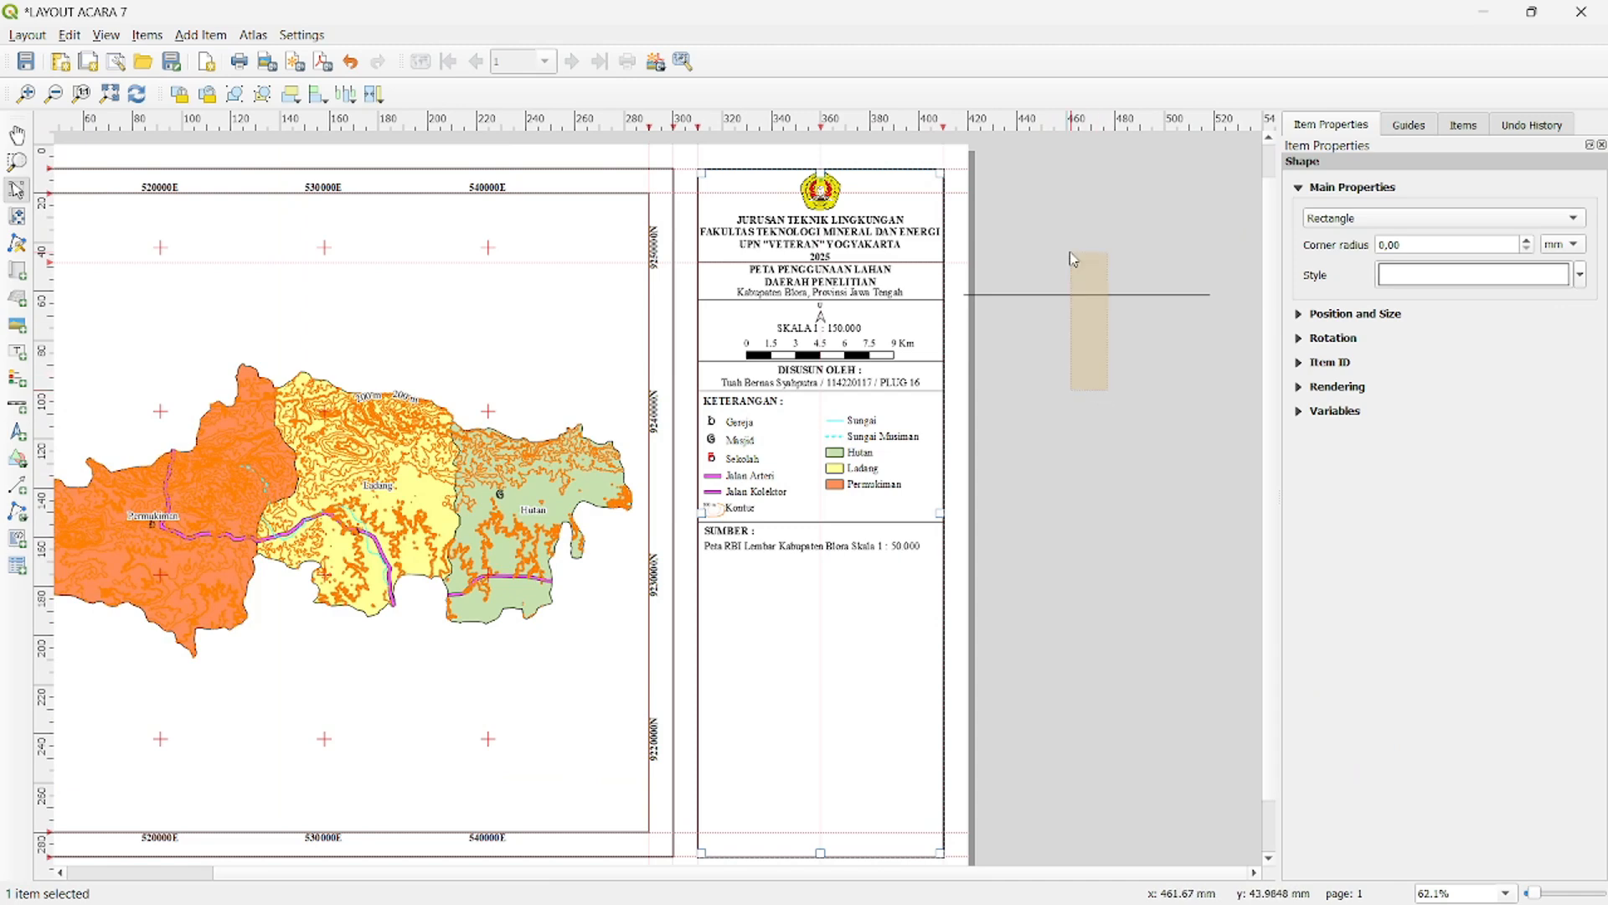
pyautogui.click(1100, 296)
pyautogui.moveTo(1106, 341); pyautogui.dragTo(782, 558)
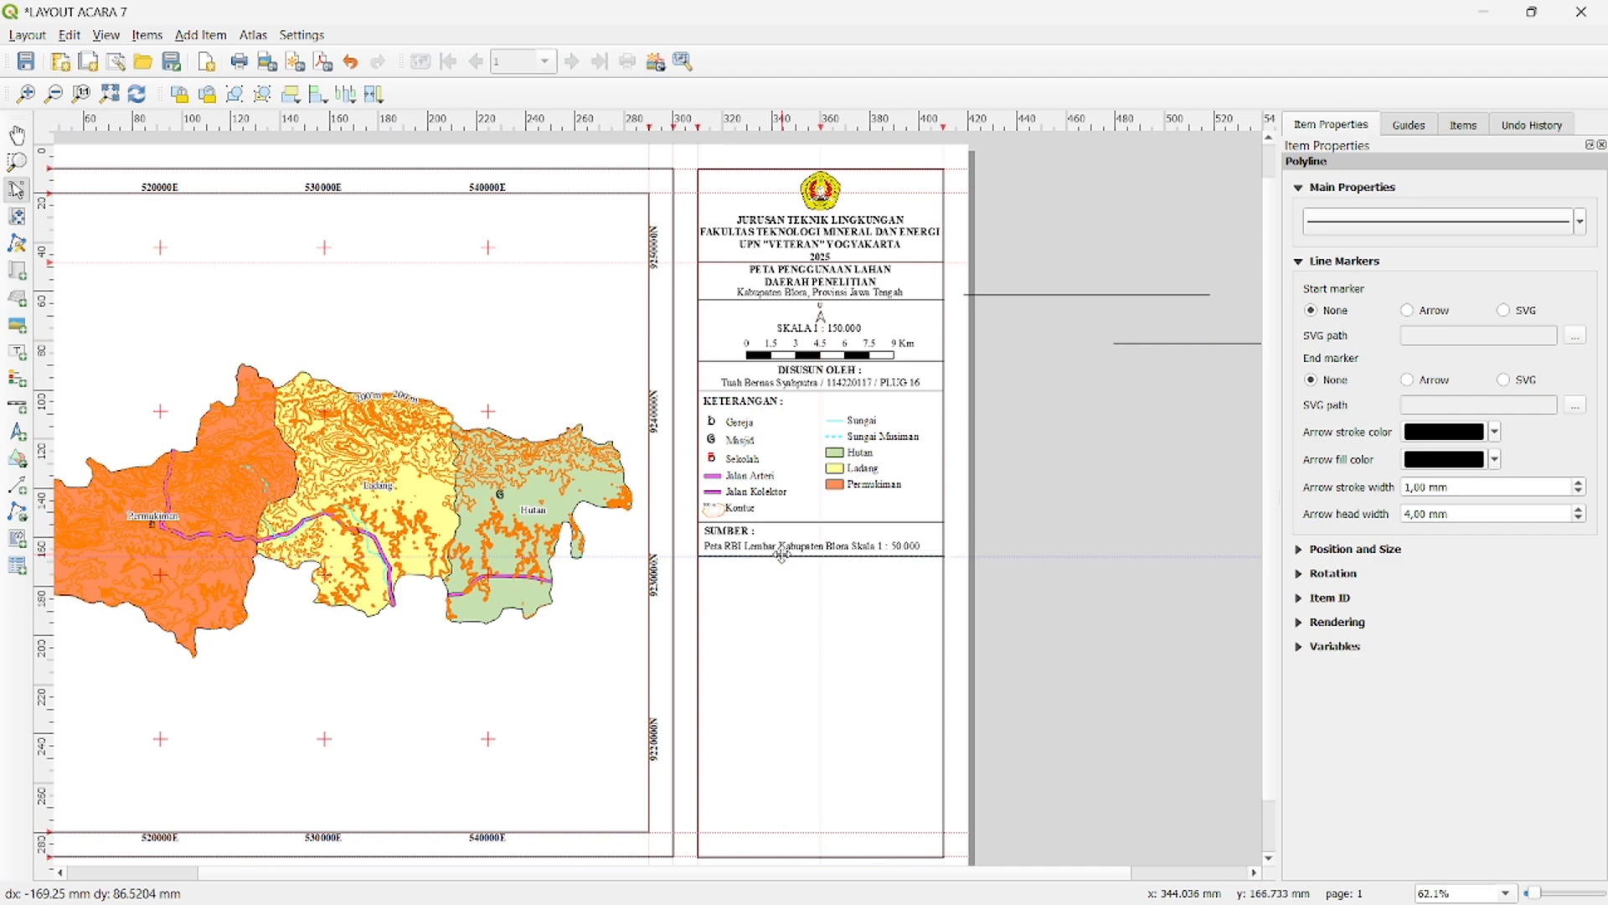
pyautogui.click(1044, 547)
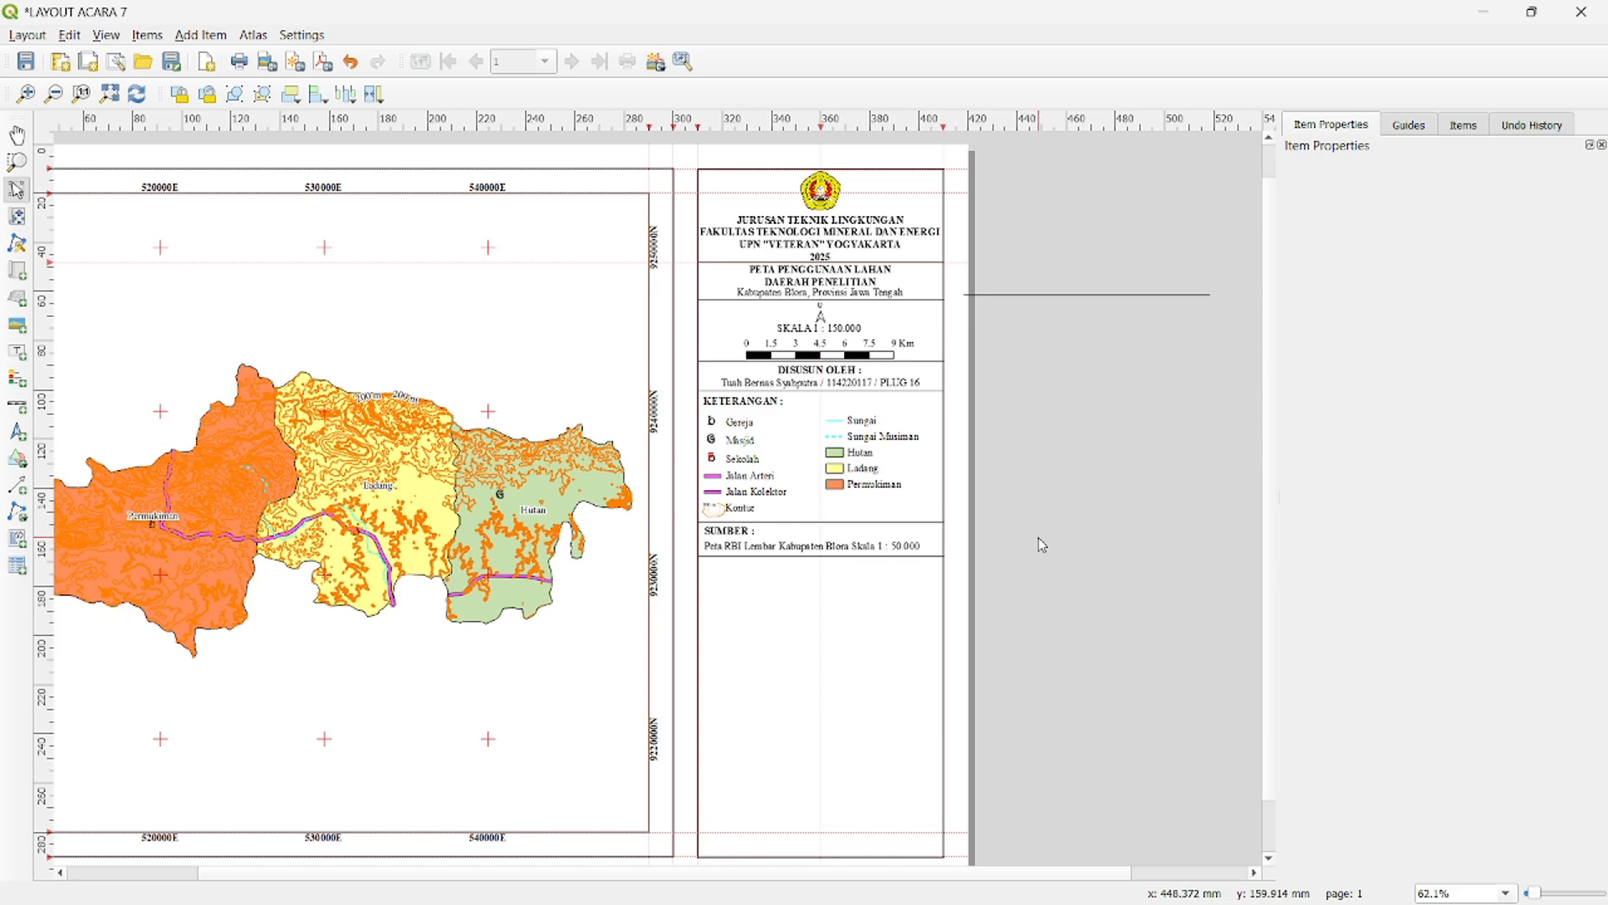
# - Duplicate the "SUMBER :" heading below the map source text and change the copy's text to "SISTEM KOORDINAT PETA :"
pyautogui.scroll(-1, 921, 540)
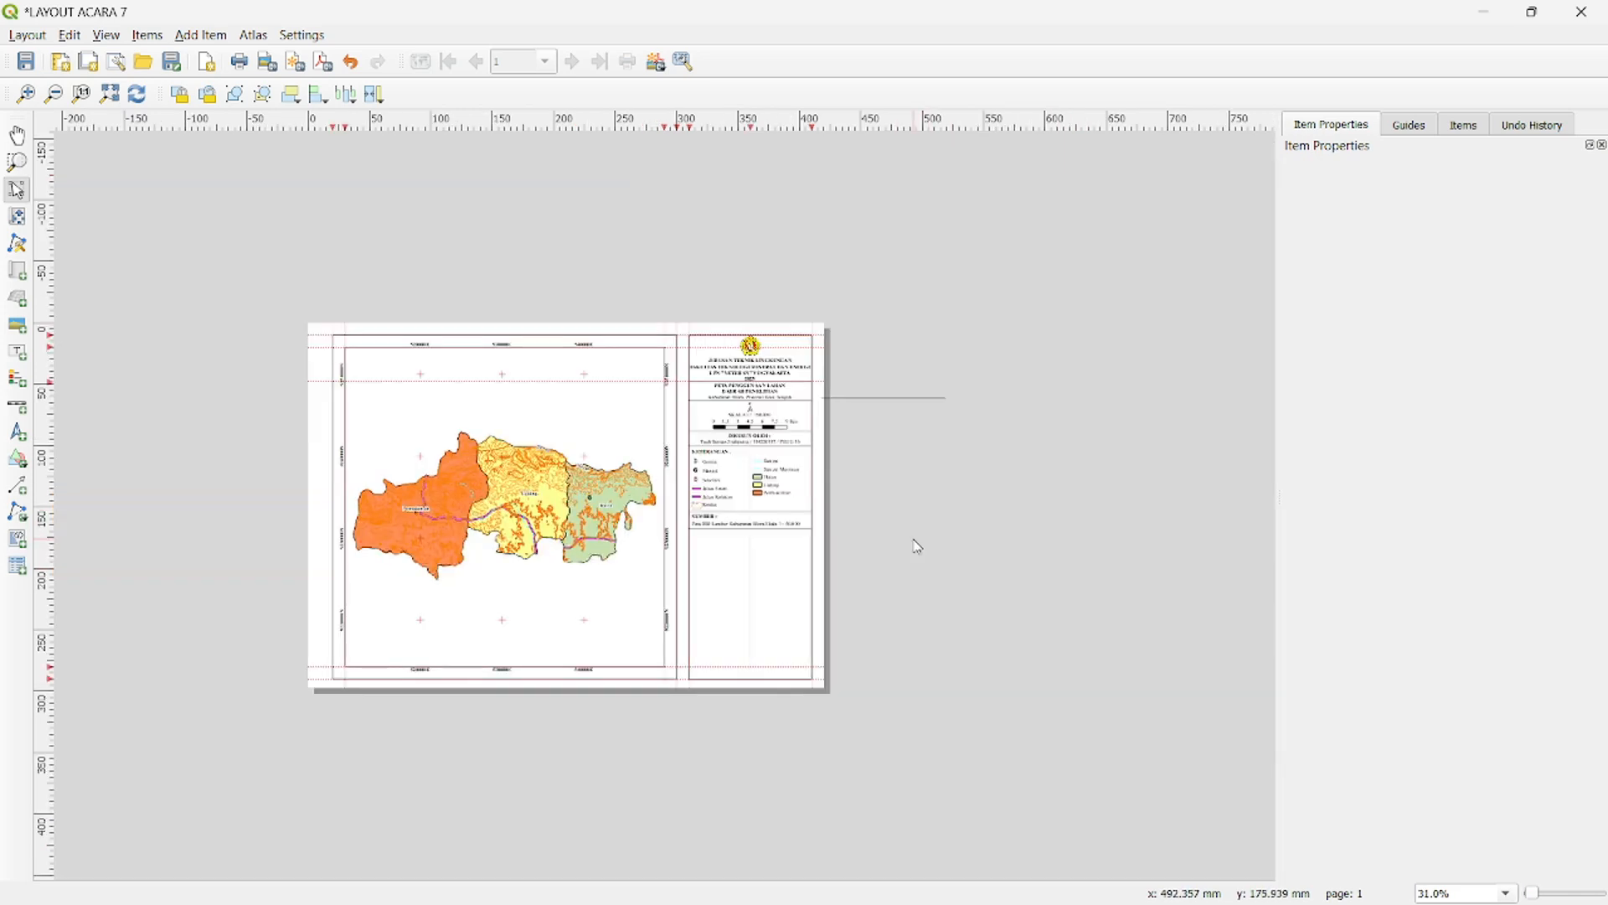
pyautogui.scroll(1, 905, 551)
pyautogui.moveTo(605, 486); pyautogui.dragTo(895, 535)
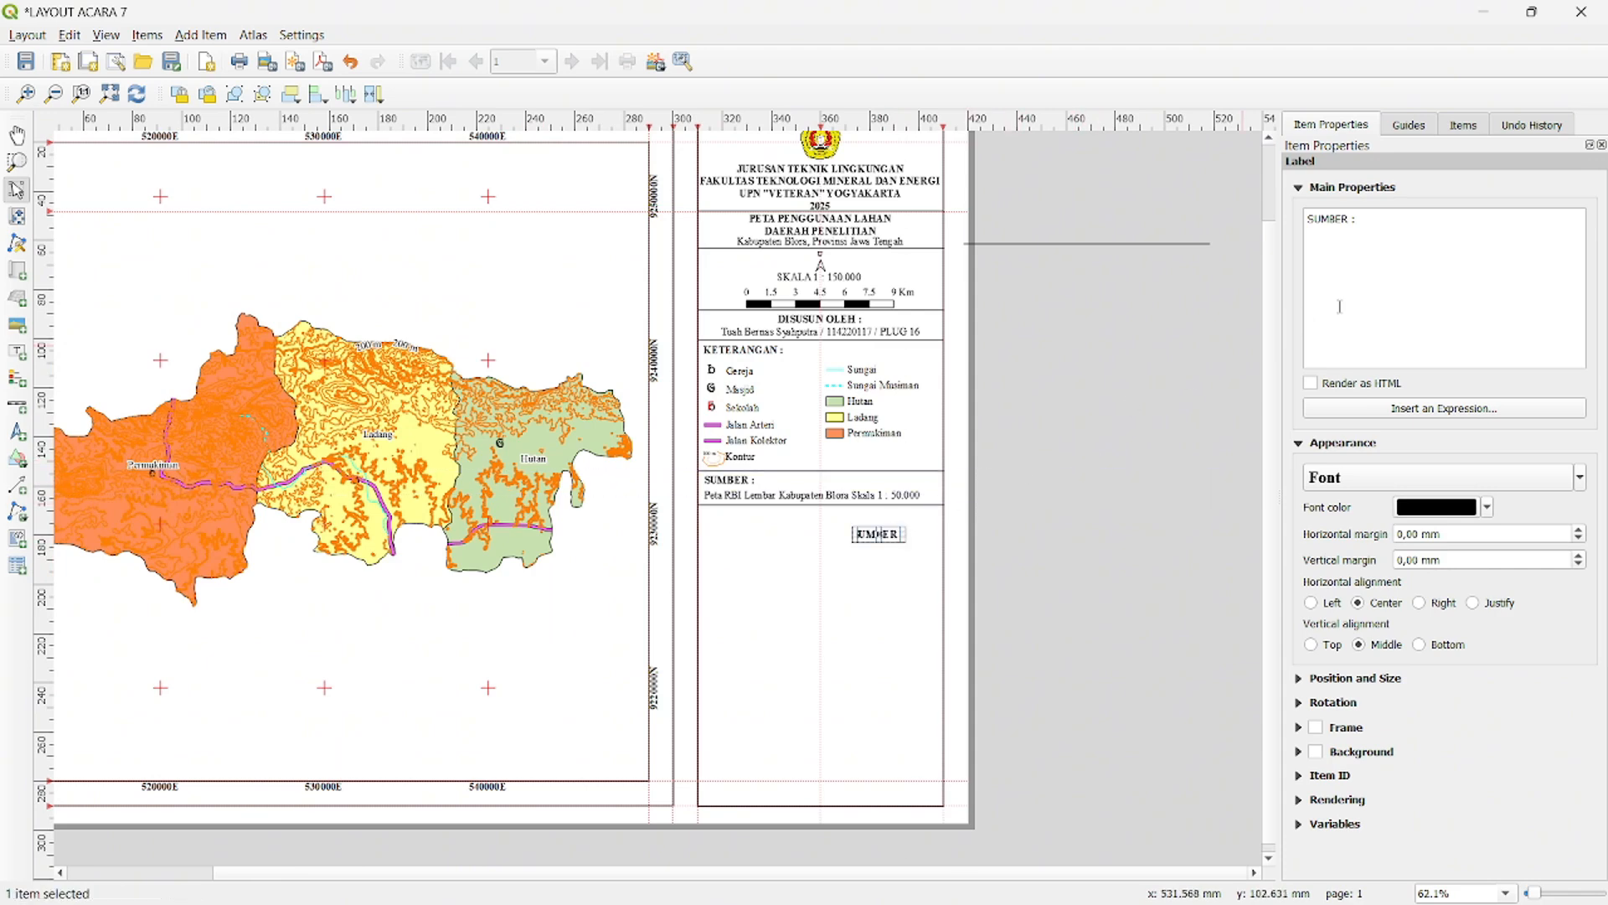
pyautogui.press('BackSpace')
pyautogui.press('BackSpace')
pyautogui.press('BackSpace')
pyautogui.press('BackSpace')
pyautogui.press('BackSpace')
pyautogui.write('ISTEM KOORDINAT PETA')
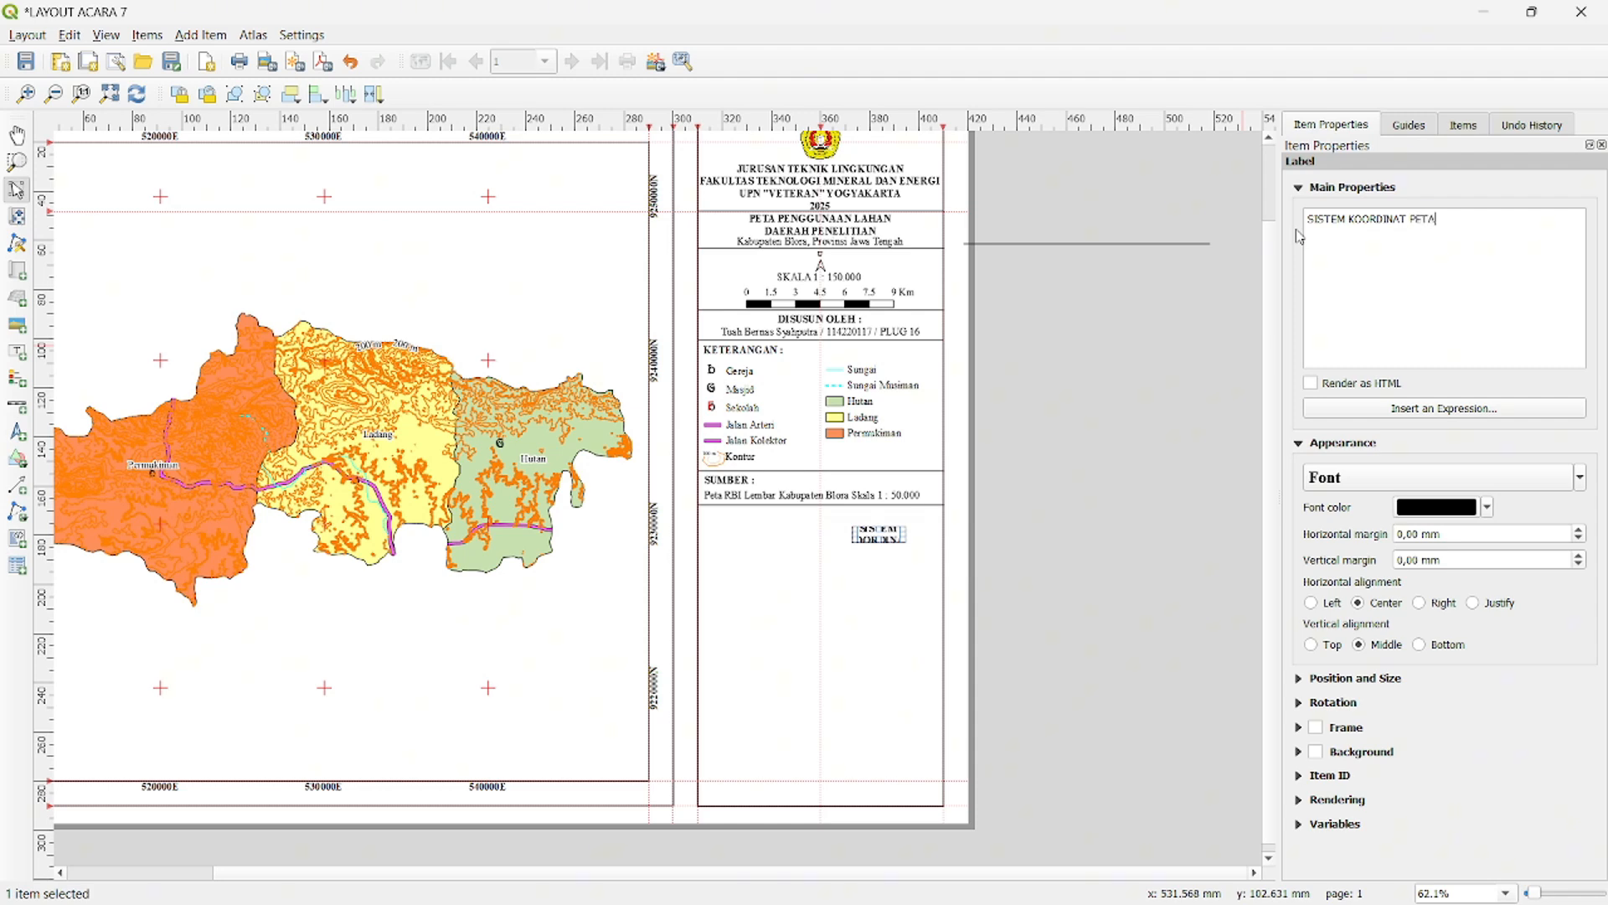
pyautogui.write(' :')
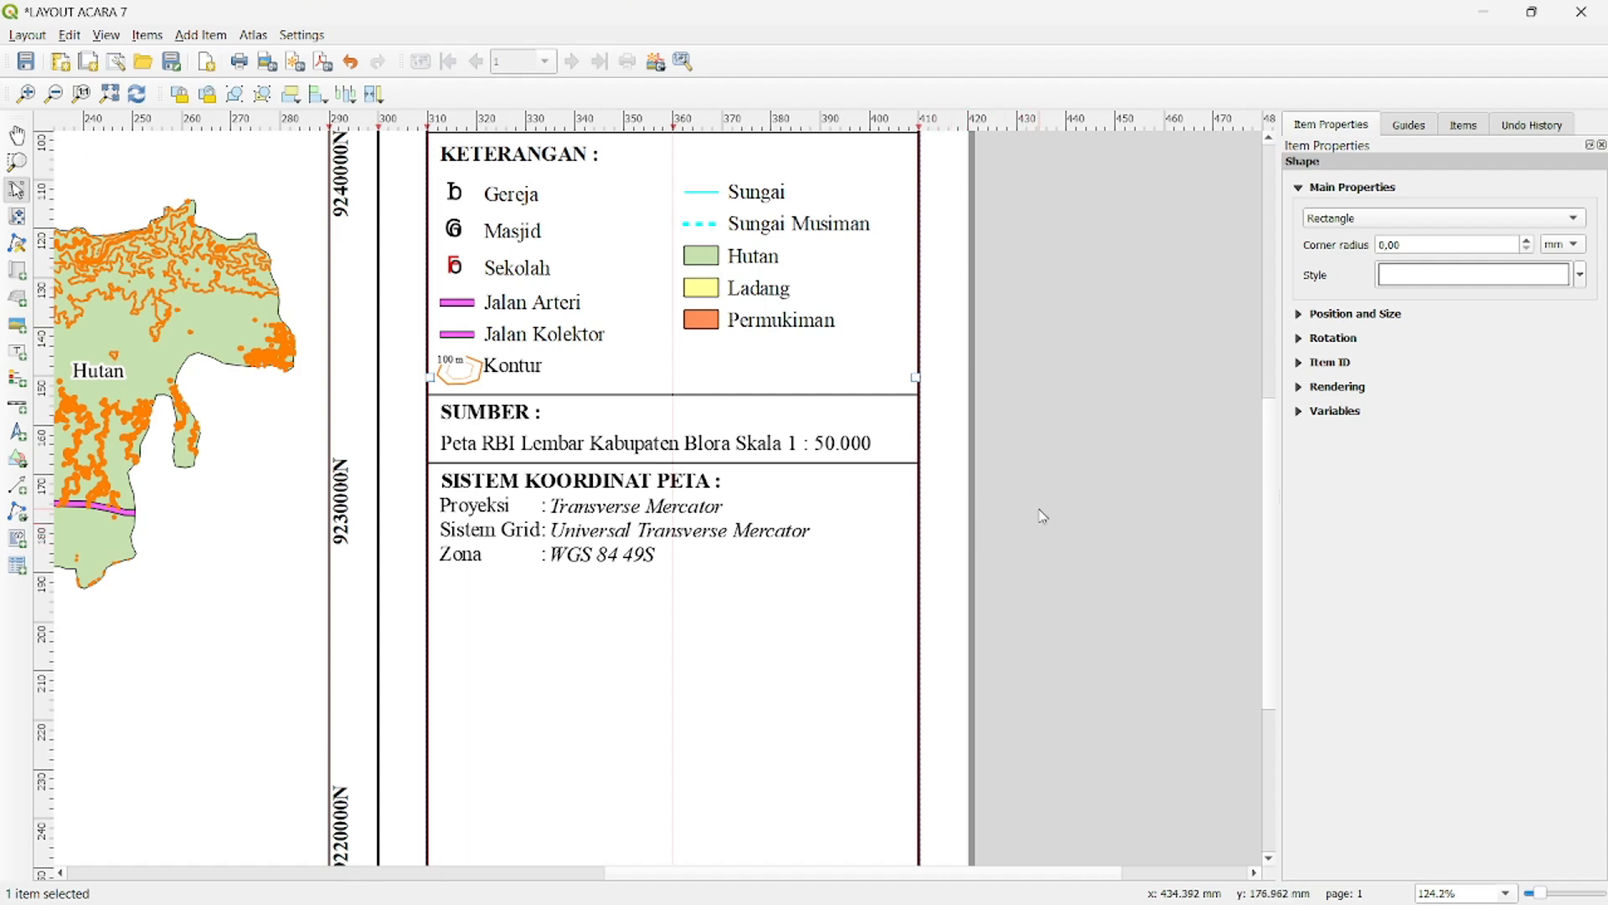
# - Place a spare copy of the divider line across the side panel just beneath the "Zona" row of the coordinate system section
pyautogui.moveTo(1043, 507); pyautogui.dragTo(1023, 616)
pyautogui.moveTo(1039, 537); pyautogui.dragTo(922, 686)
pyautogui.moveTo(1045, 318); pyautogui.dragTo(977, 179)
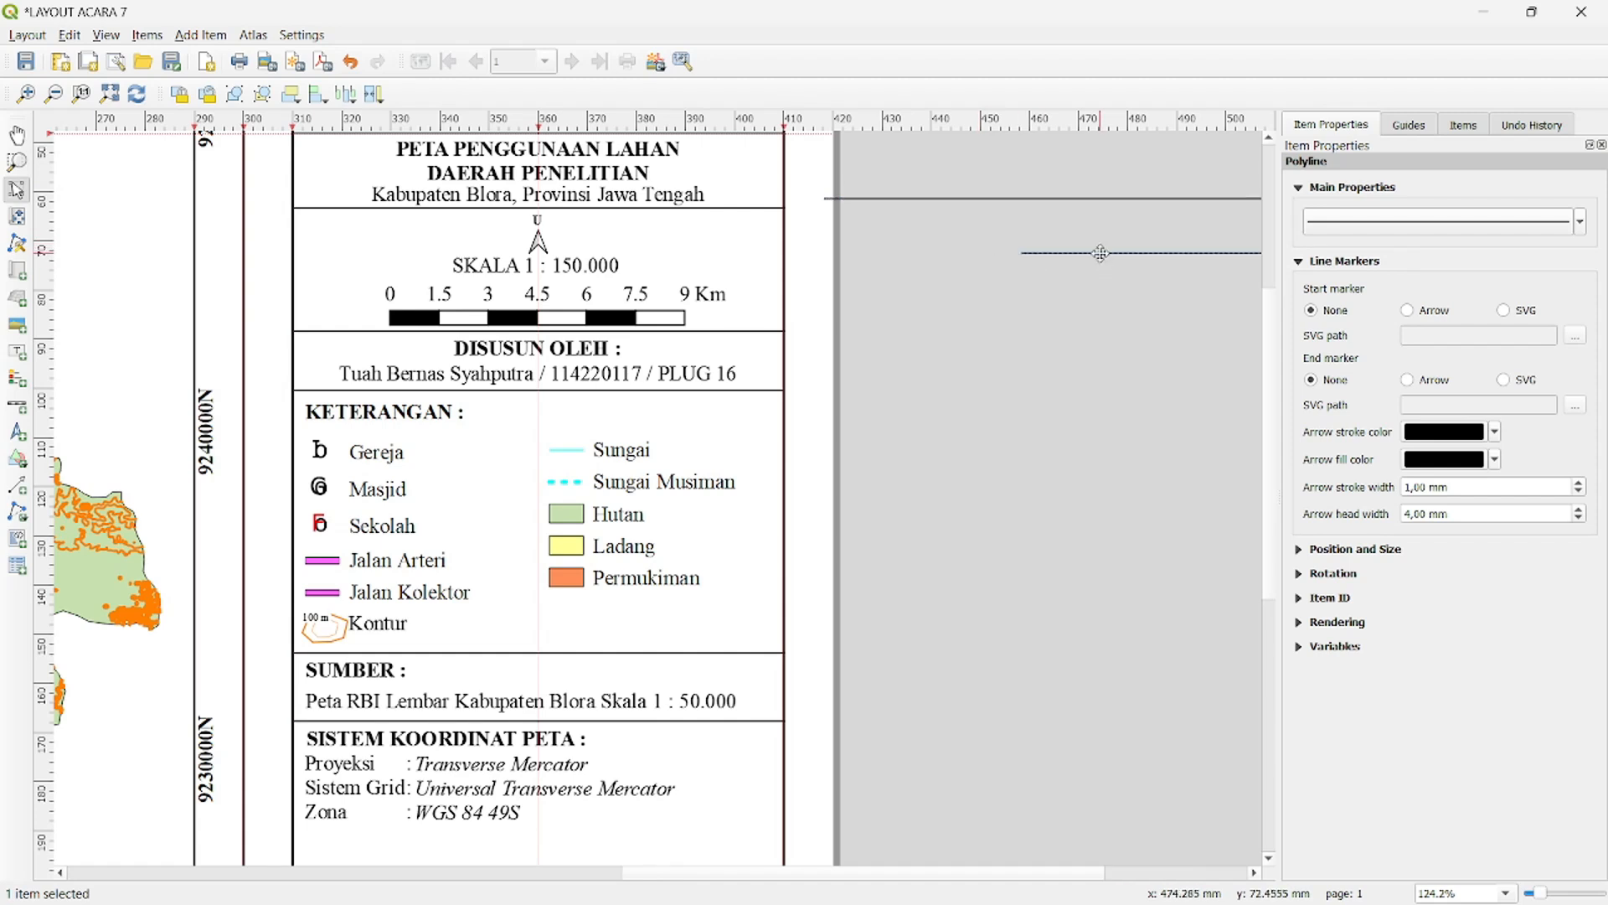
pyautogui.moveTo(1102, 253); pyautogui.dragTo(372, 822)
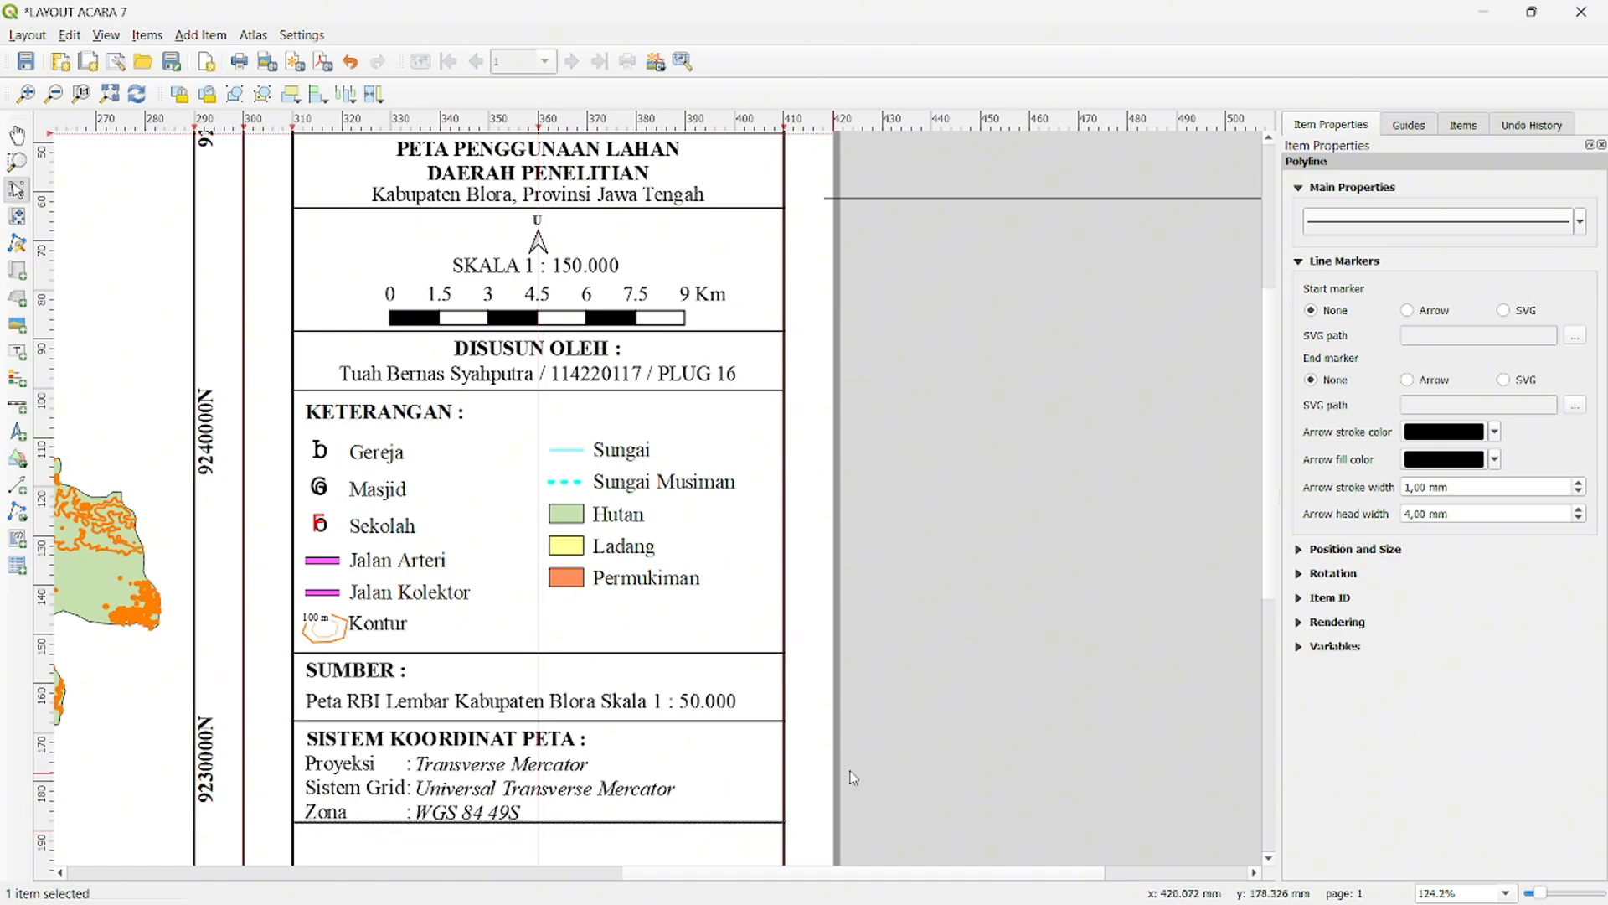
pyautogui.click(1005, 746)
# - Nudge the divider line beneath the "Zona" row slightly downward so it clears the text
pyautogui.scroll(-2, 963, 738)
pyautogui.click(698, 630)
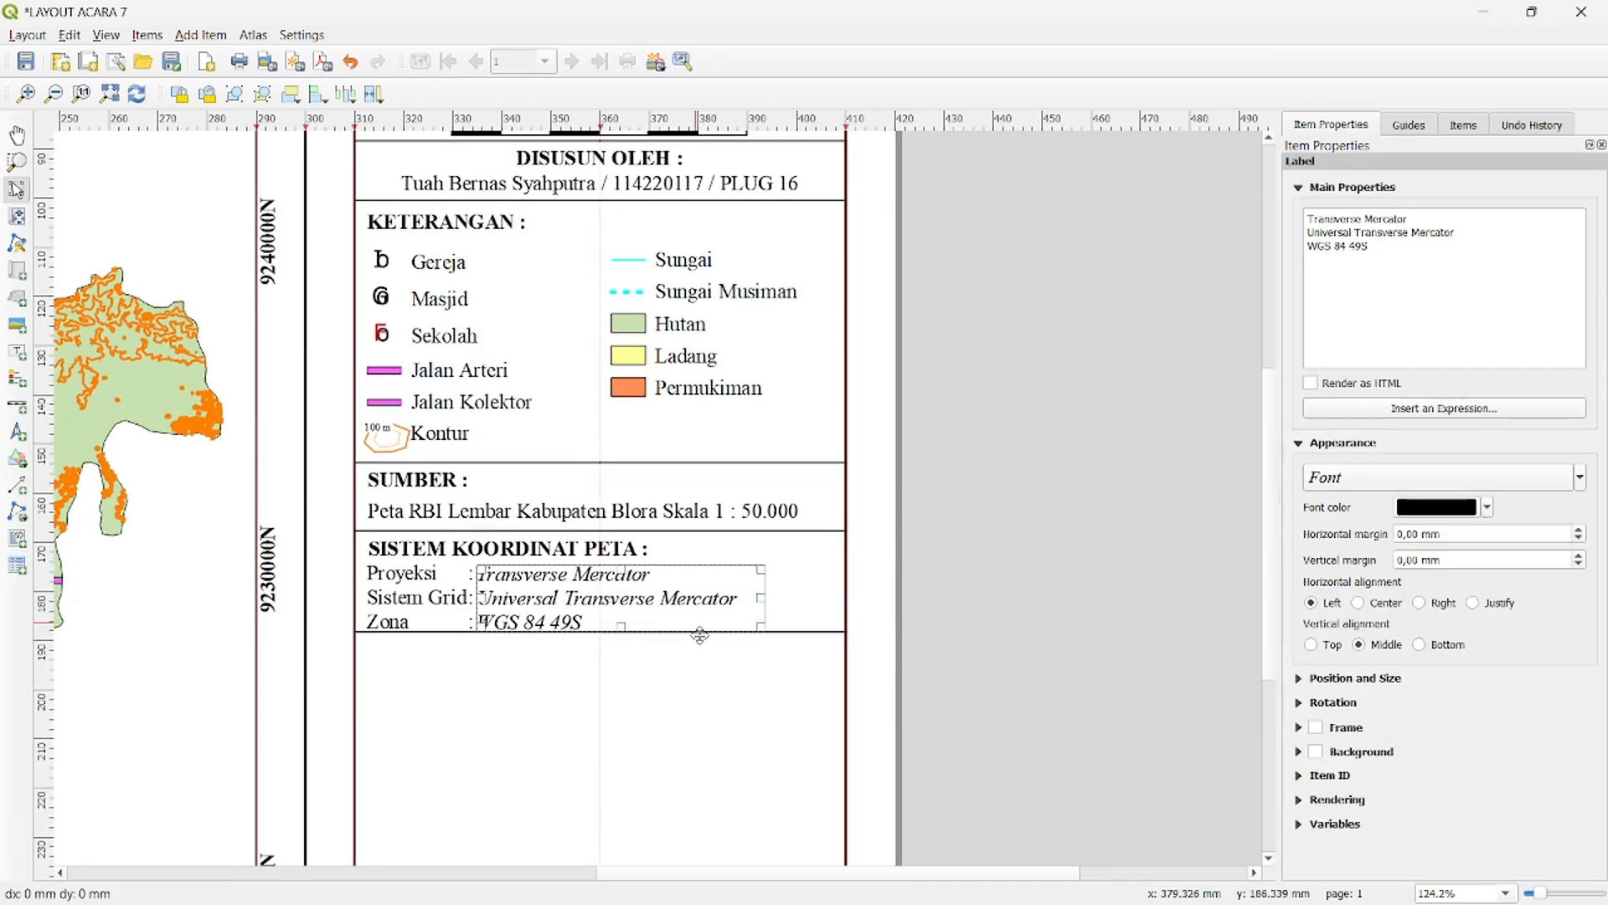
pyautogui.hotkey('ctrl', 'z')
pyautogui.click(792, 632)
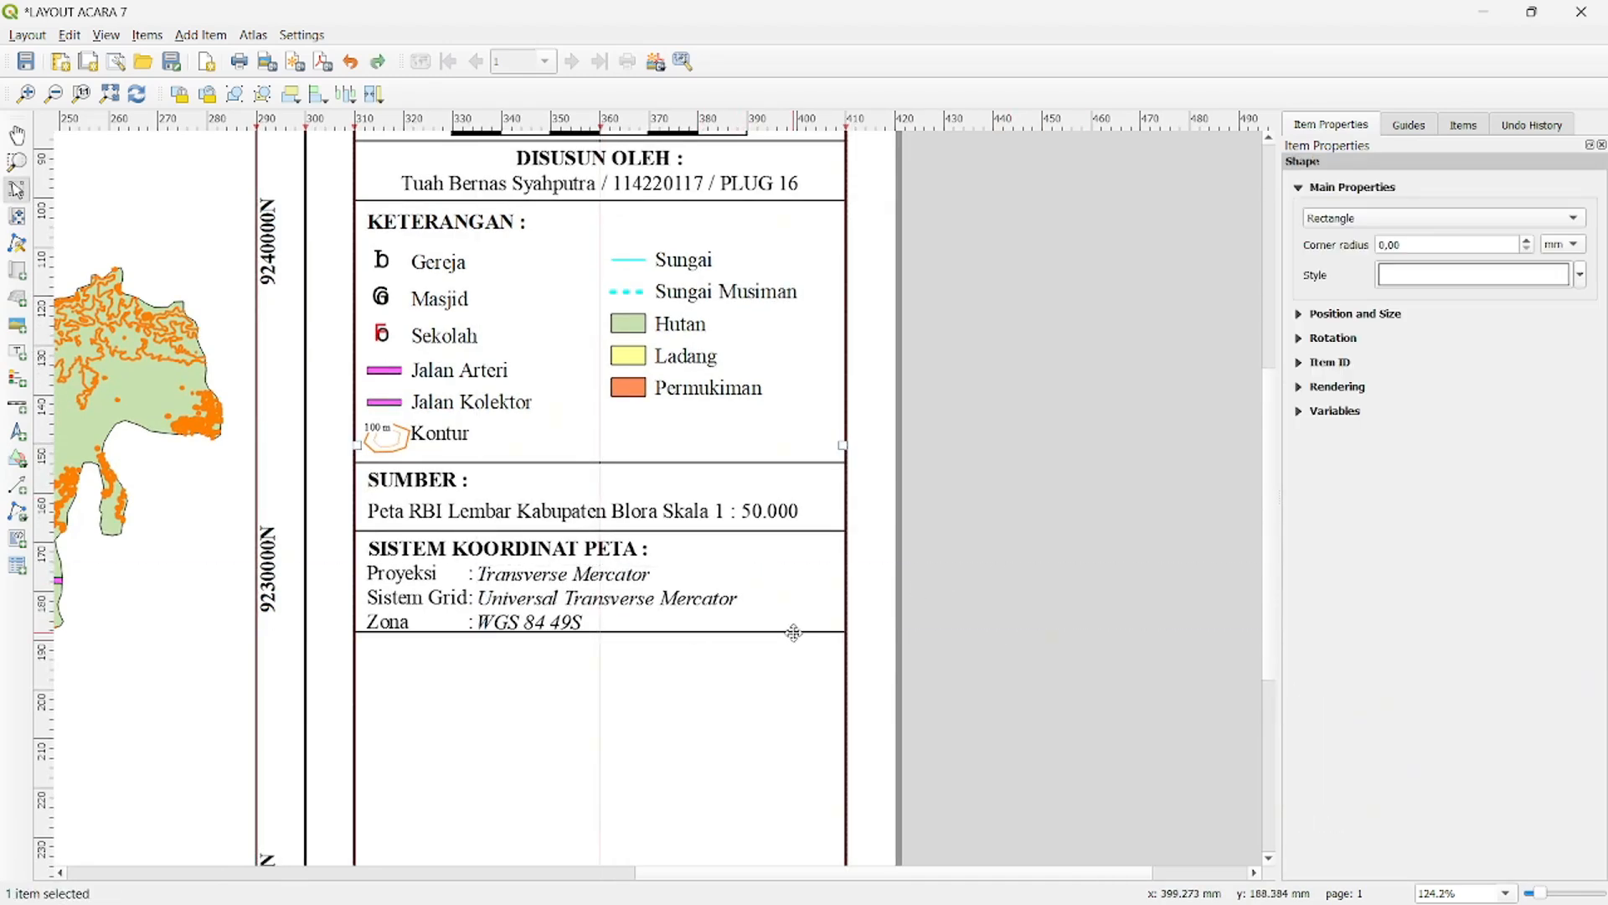
pyautogui.moveTo(790, 633); pyautogui.dragTo(790, 639)
pyautogui.click(1004, 627)
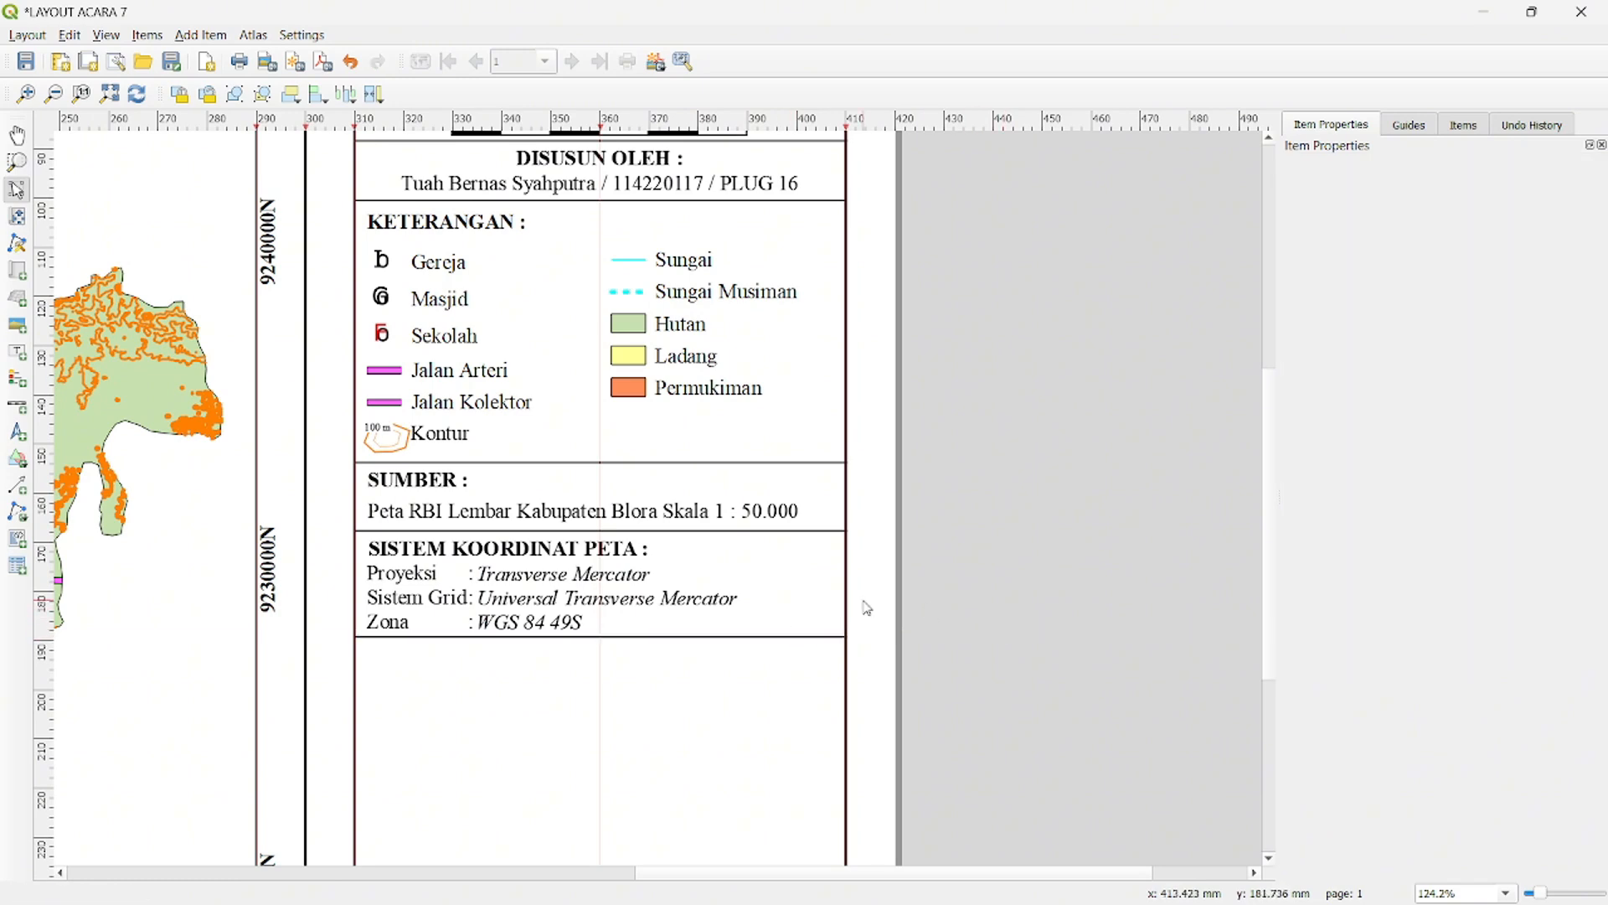
# - Duplicate the "SISTEM KOORDINAT PETA :" heading, change the copy to "INSET :", and shrink and align it under the lowest divider line
pyautogui.moveTo(969, 586); pyautogui.dragTo(606, 558)
pyautogui.click(672, 425)
pyautogui.hotkey('ctrl', 'c')
pyautogui.hotkey('ctrl', 'v')
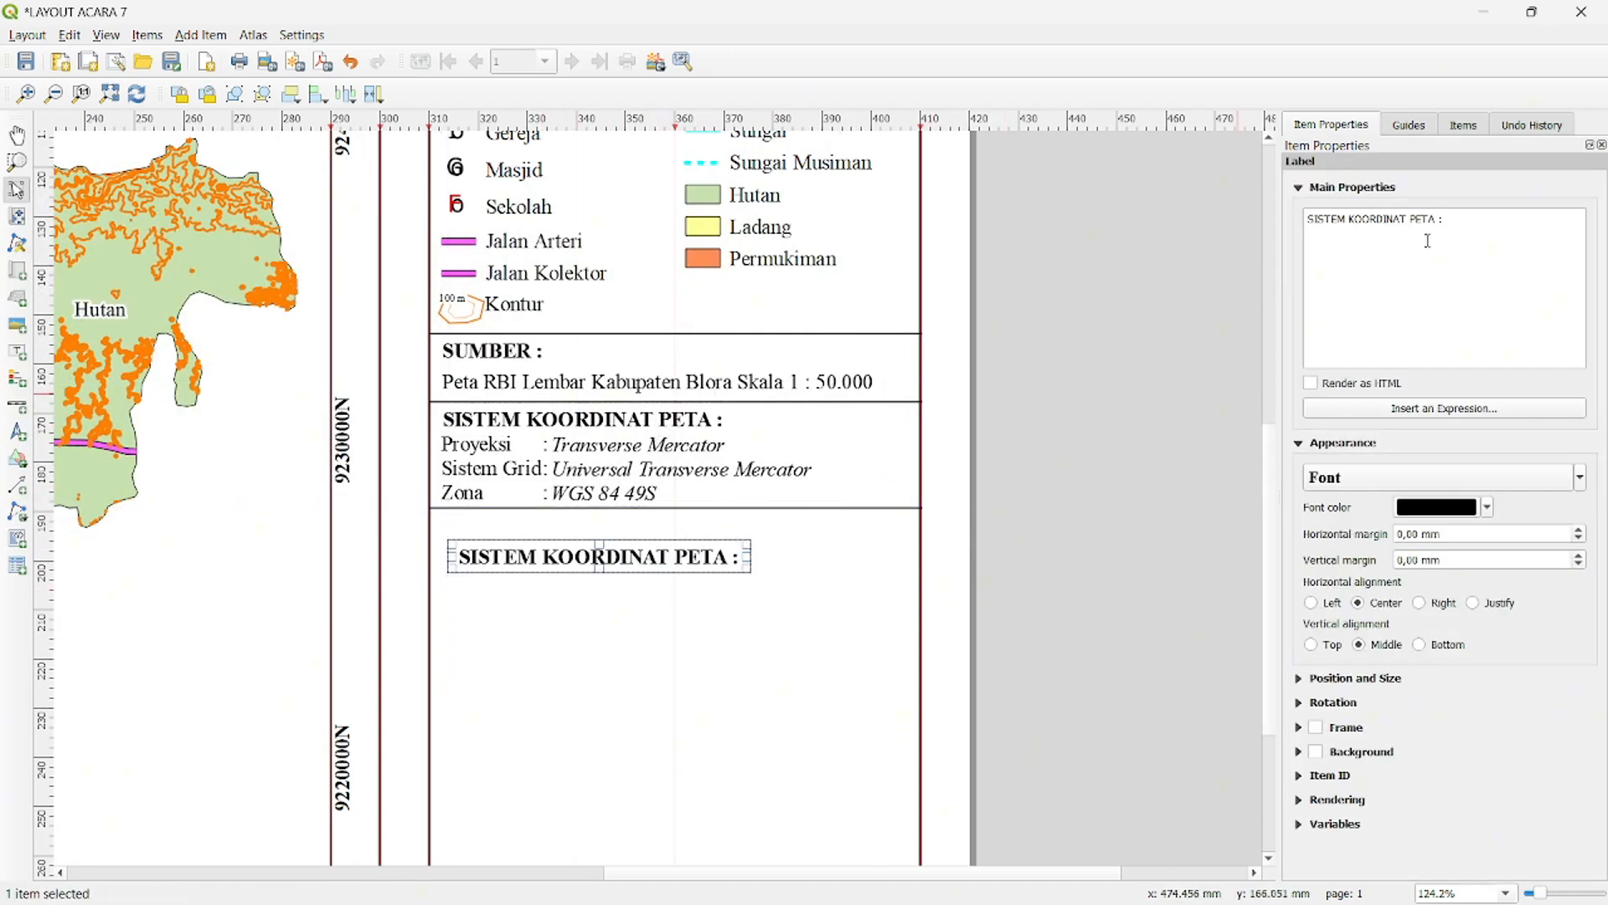
pyautogui.moveTo(1445, 223); pyautogui.dragTo(1318, 220)
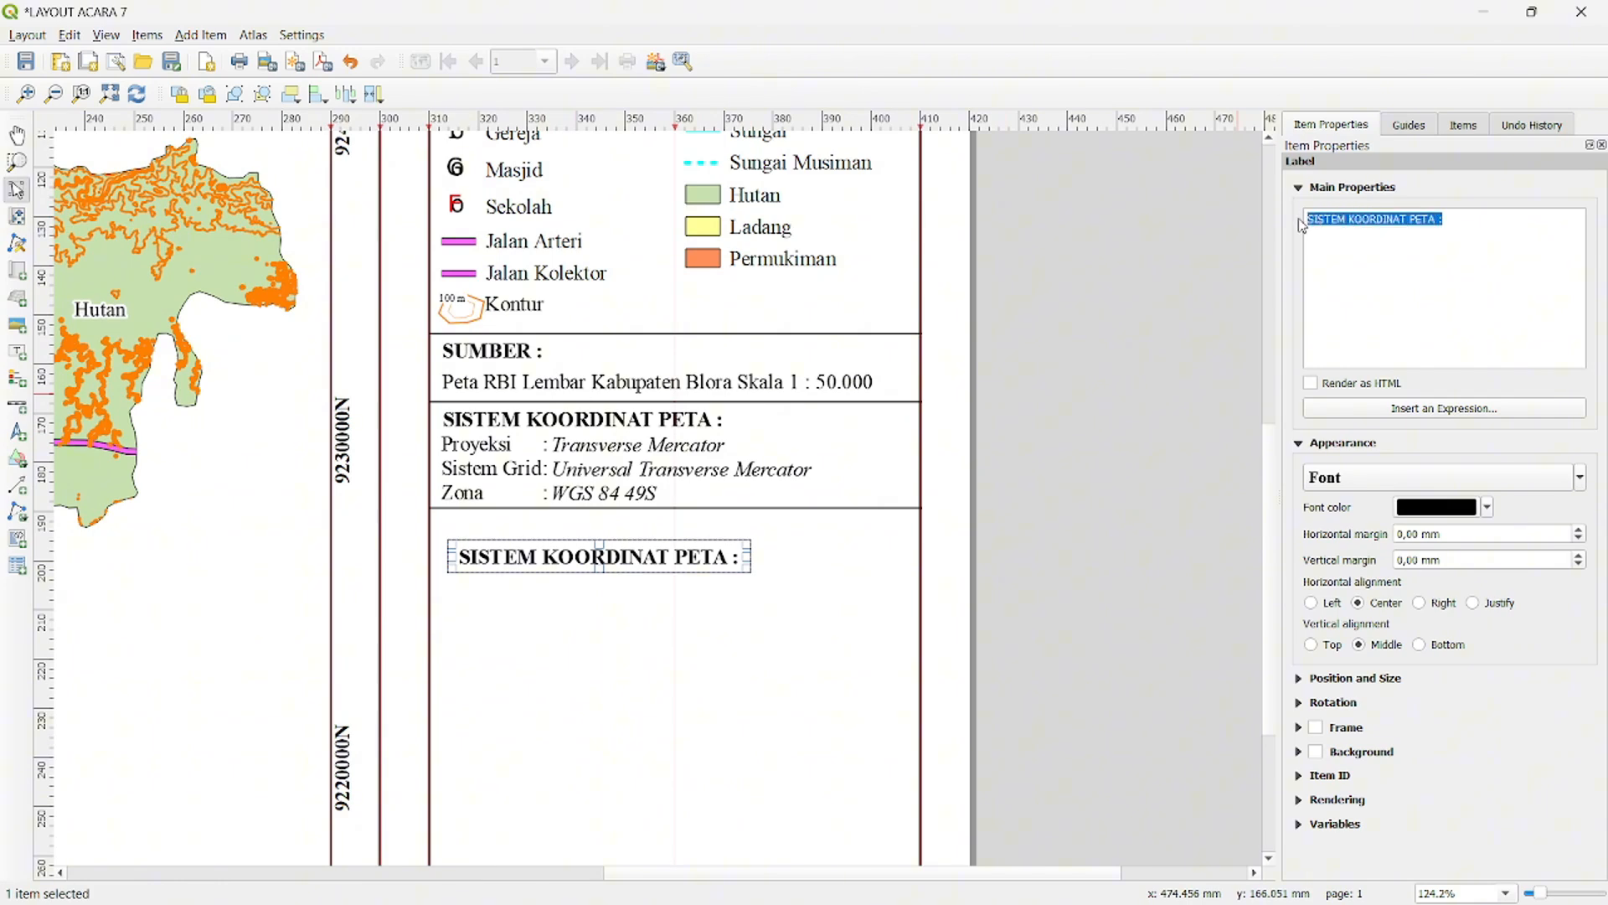
pyautogui.write('INSET :')
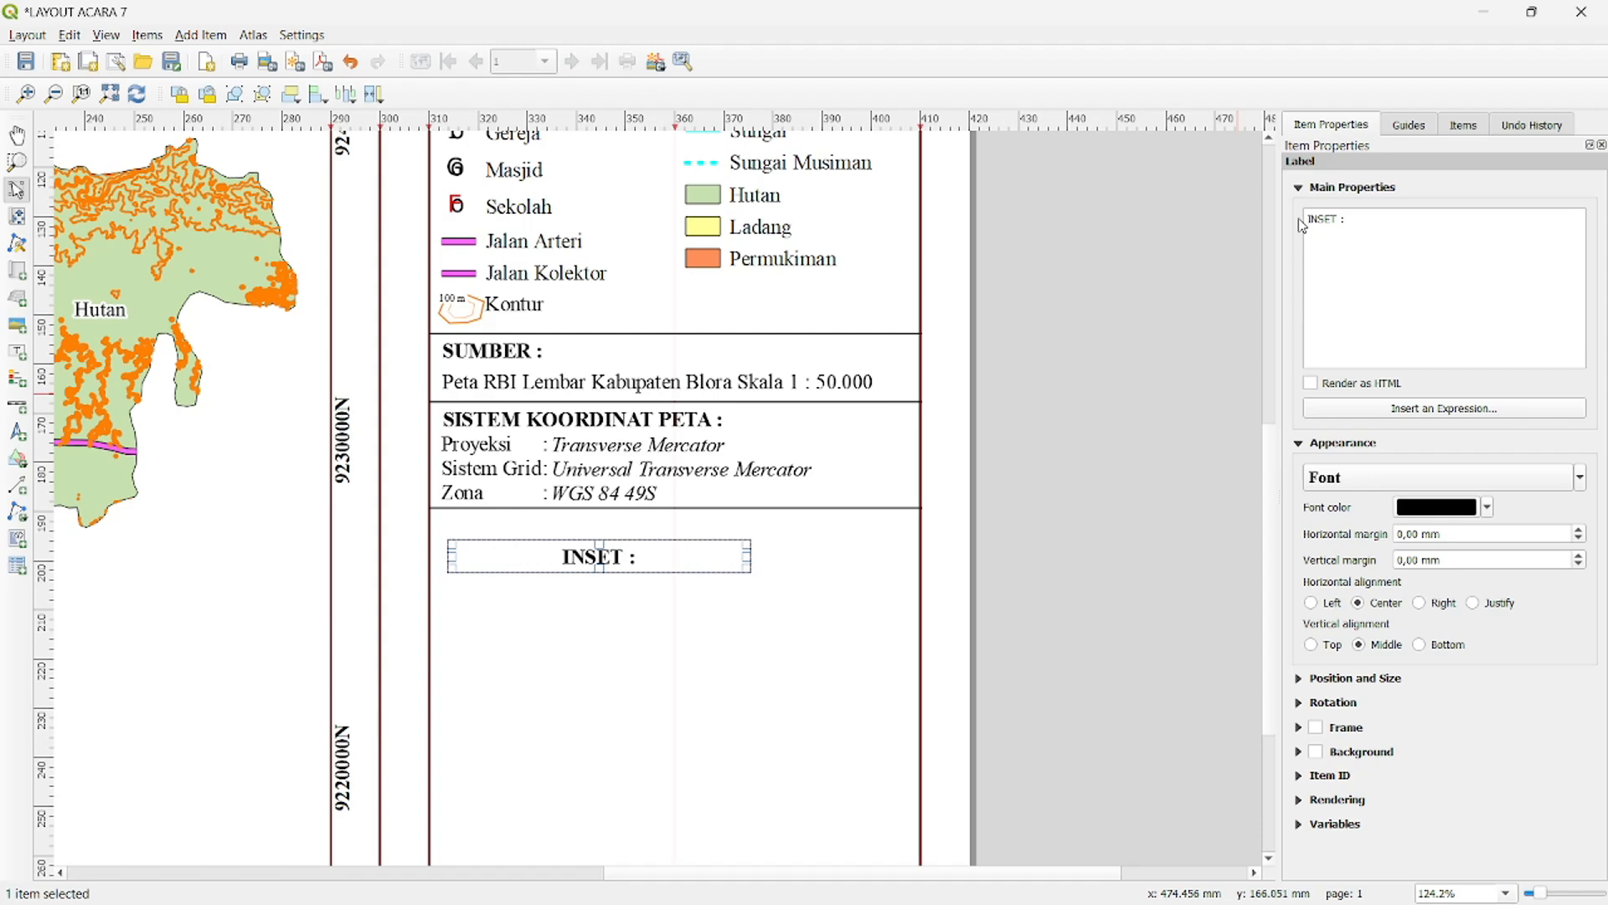
pyautogui.moveTo(744, 556); pyautogui.dragTo(546, 559)
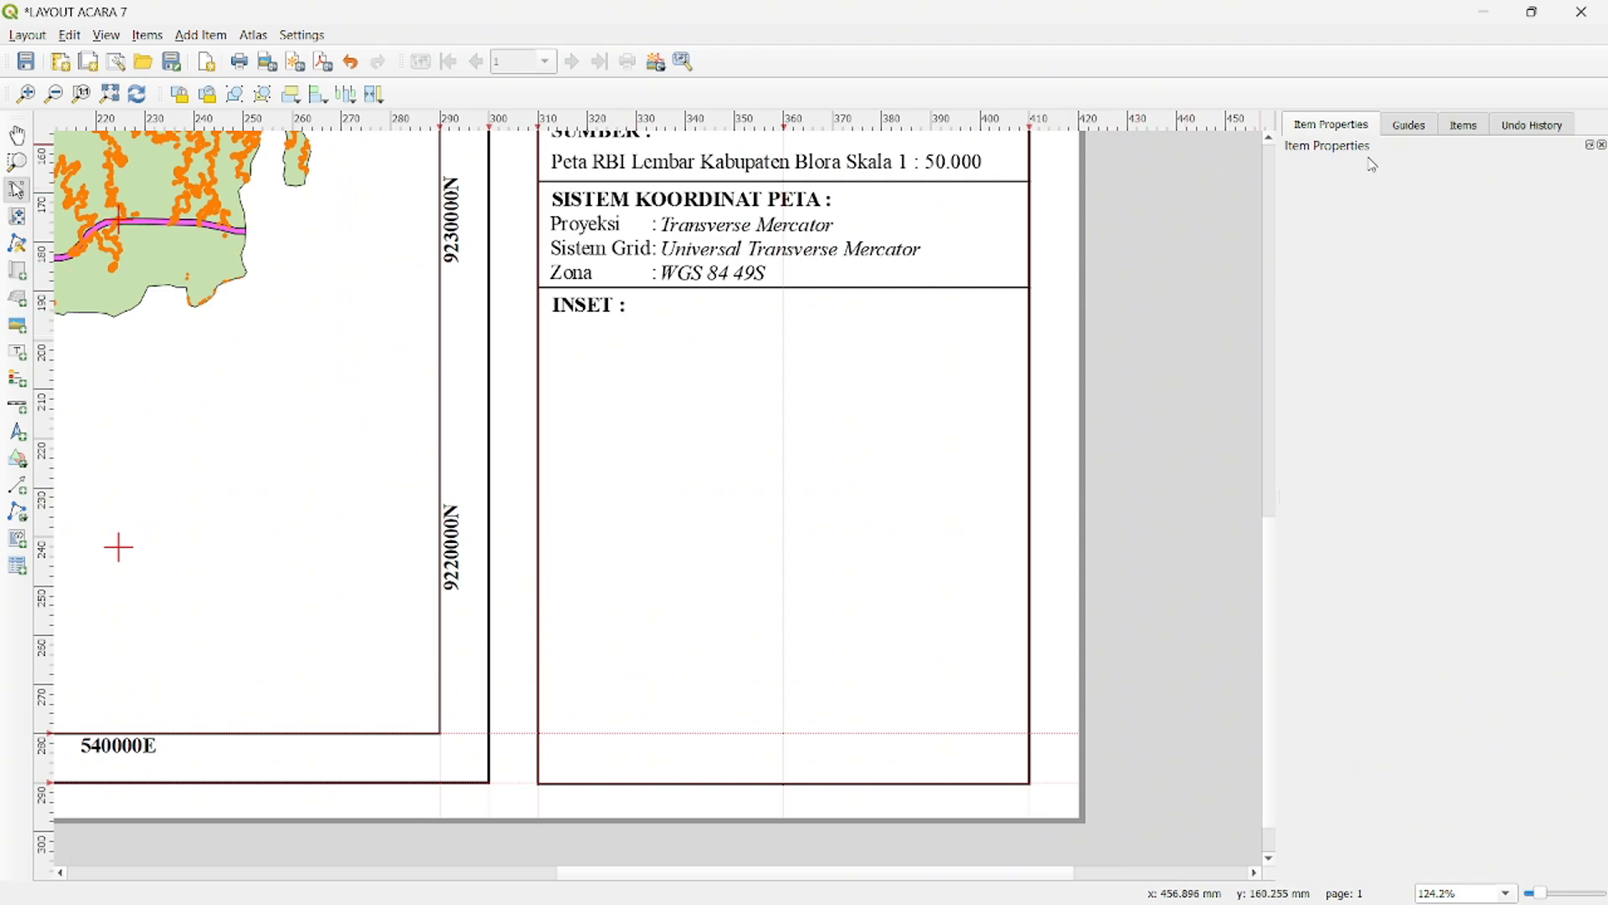
# - Add a vertical page guide at 320 mm
pyautogui.click(1407, 126)
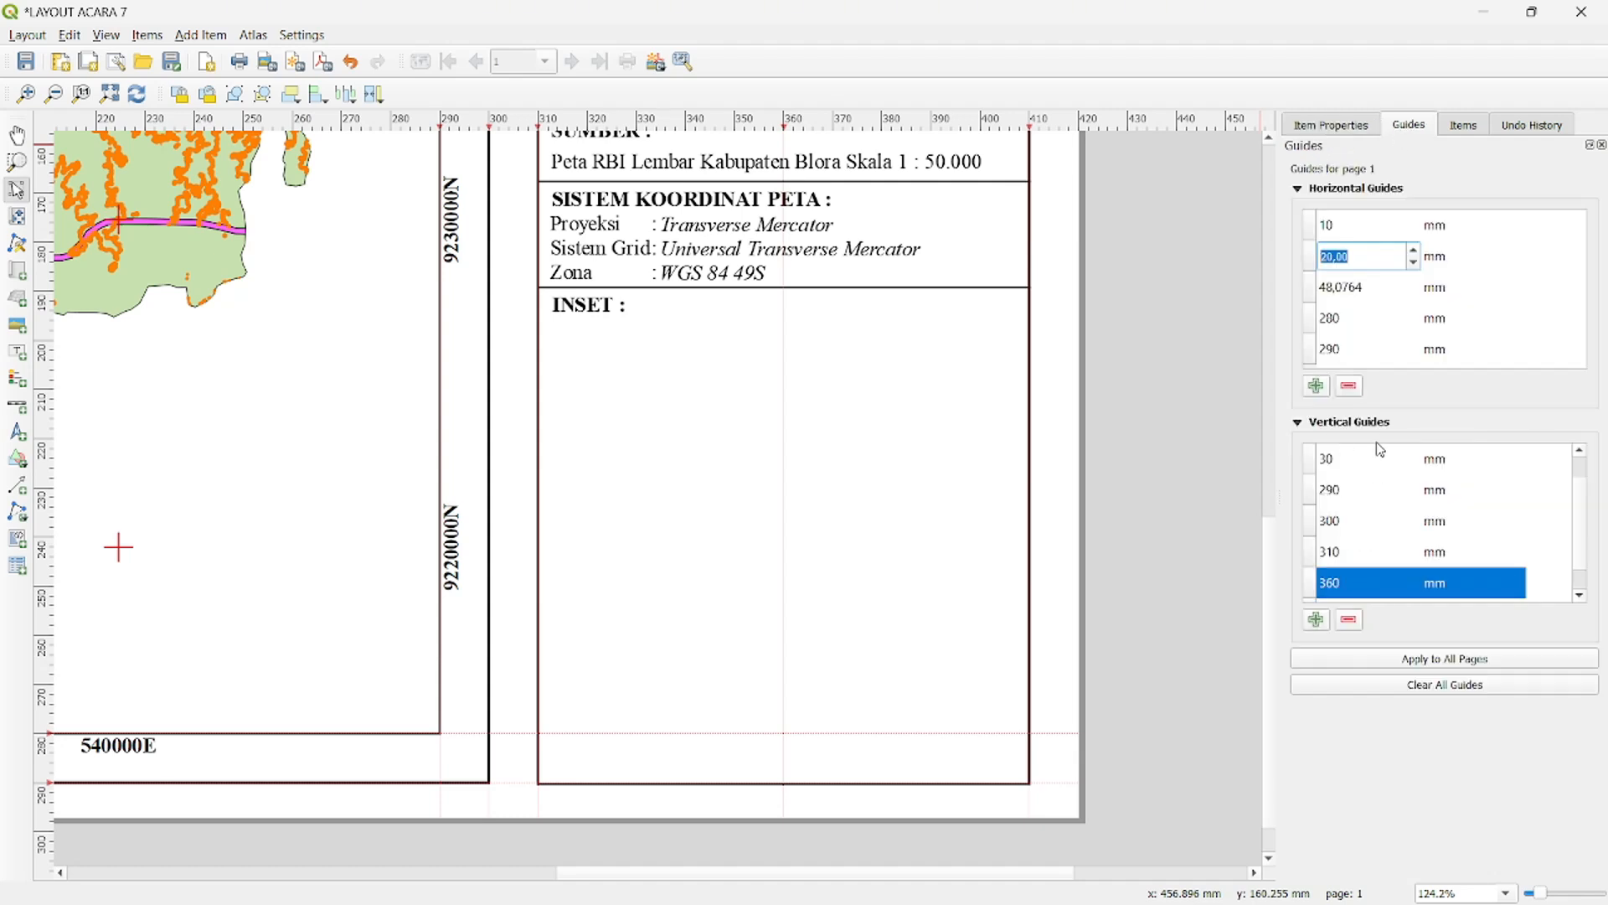
pyautogui.click(1316, 620)
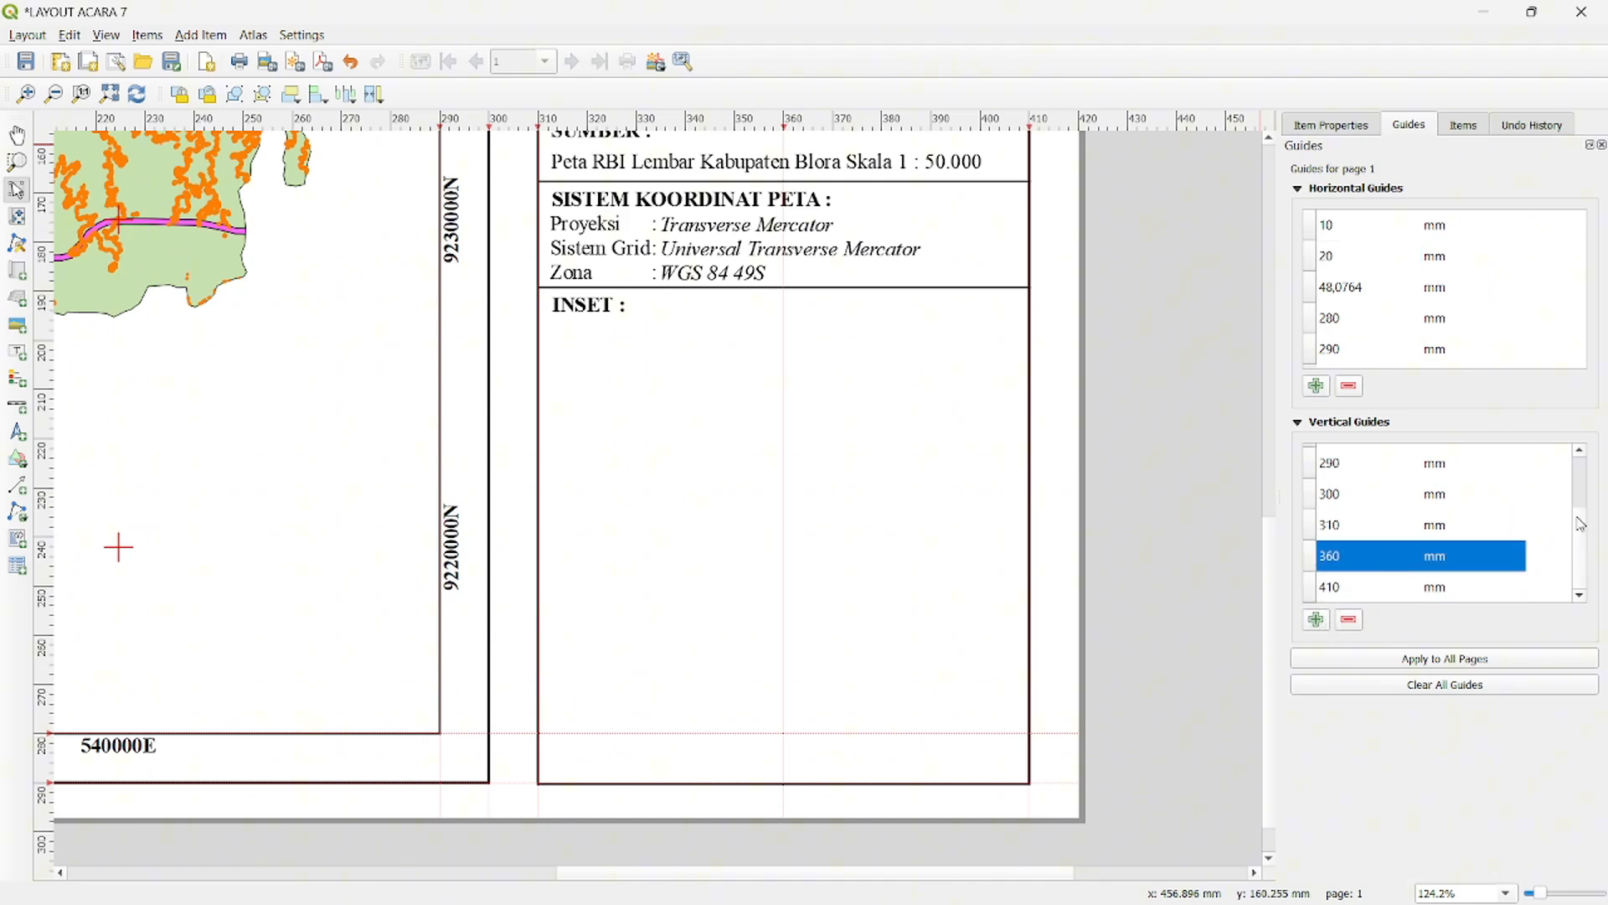
pyautogui.scroll(3, 1581, 517)
pyautogui.doubleClick(1338, 461)
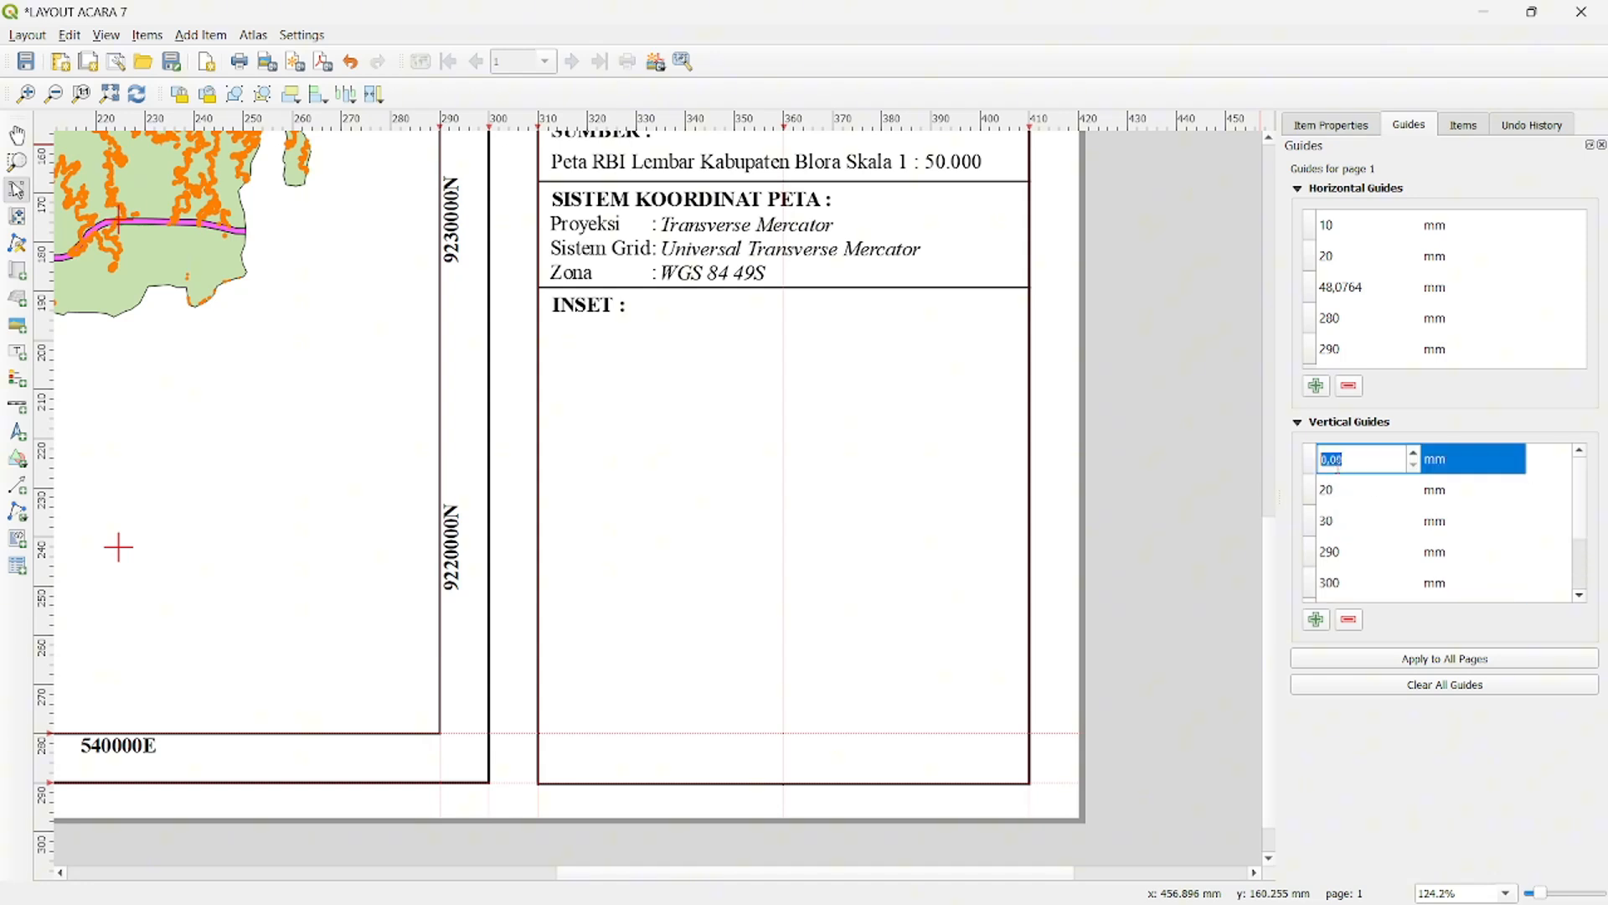
pyautogui.write('320')
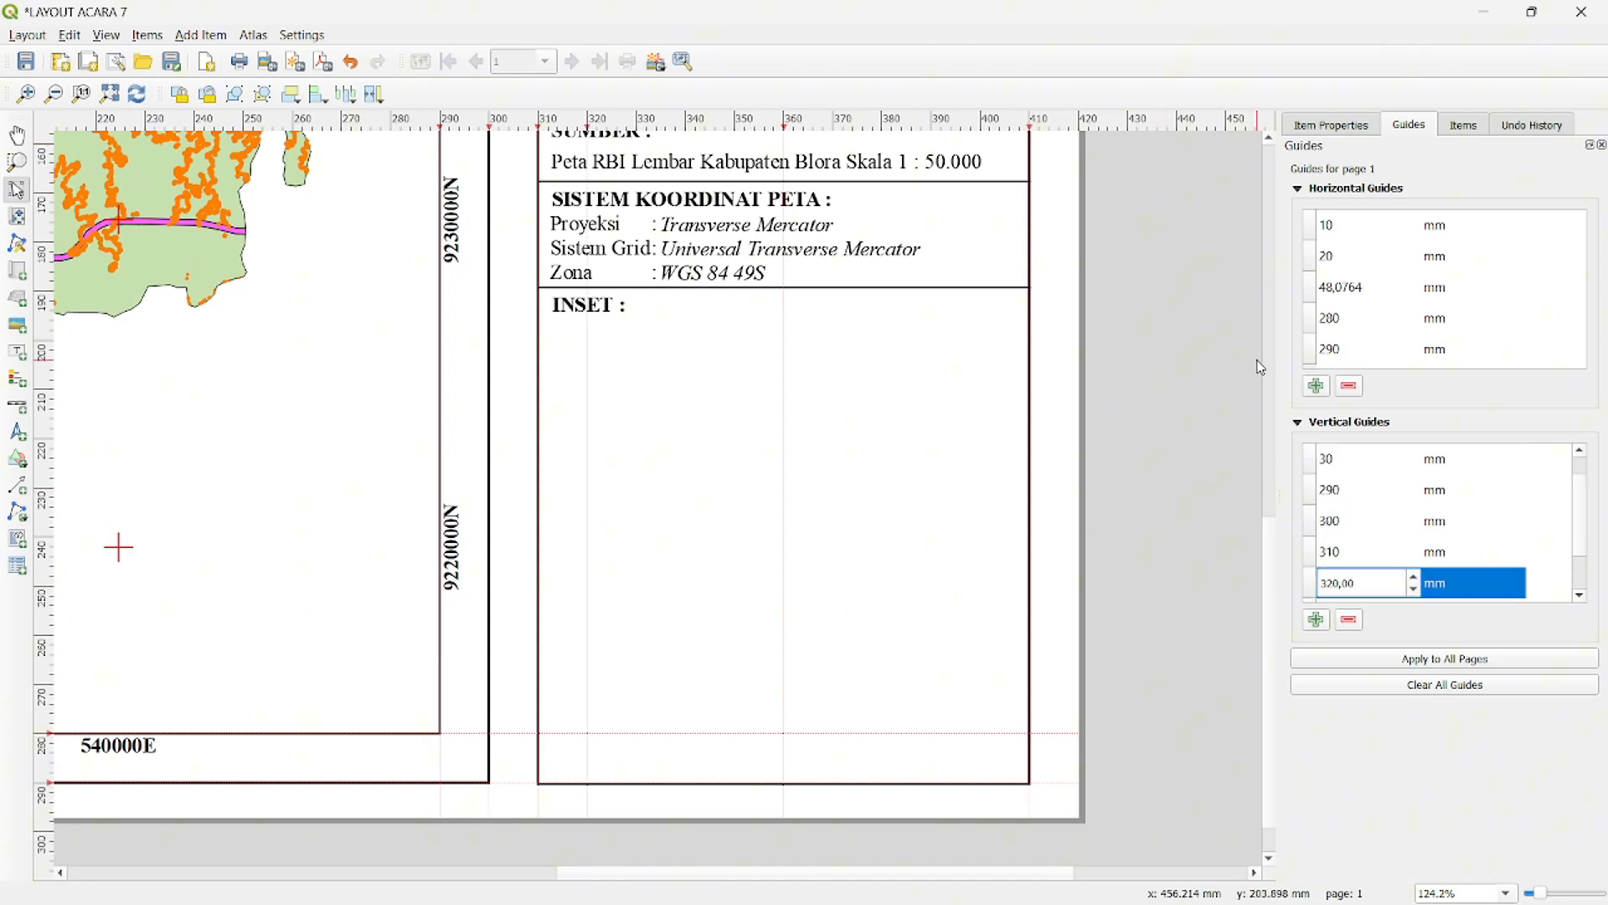
# - Add a vertical page guide at 400 mm
pyautogui.click(1317, 621)
pyautogui.scroll(1, 1441, 552)
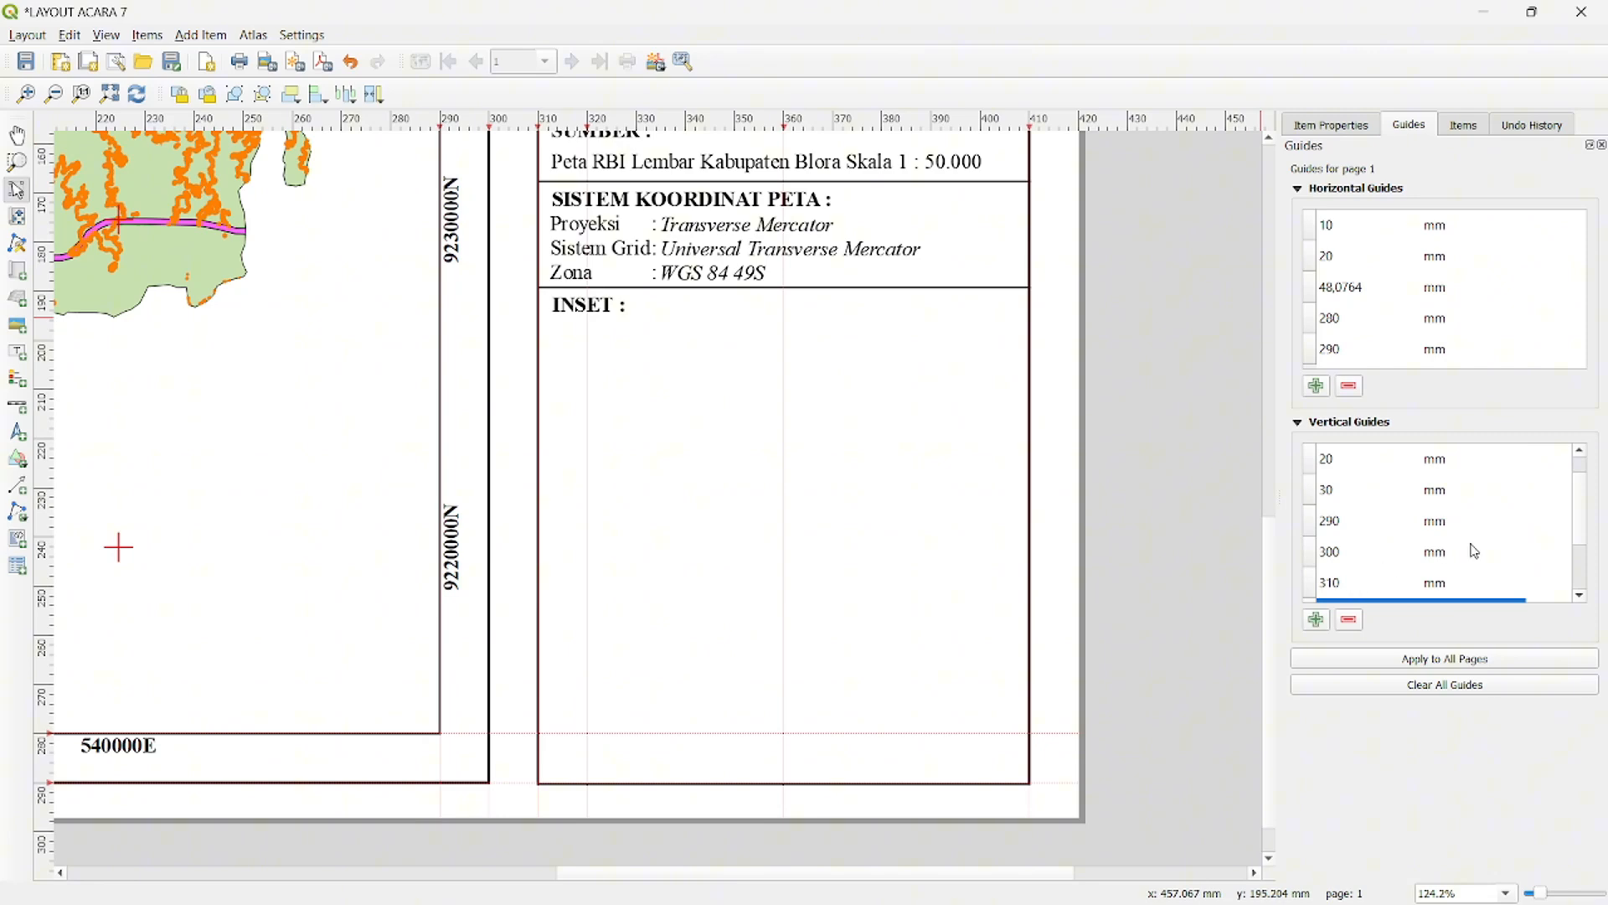
pyautogui.moveTo(1581, 527); pyautogui.dragTo(1578, 459)
pyautogui.doubleClick(1377, 461)
pyautogui.write('4100')
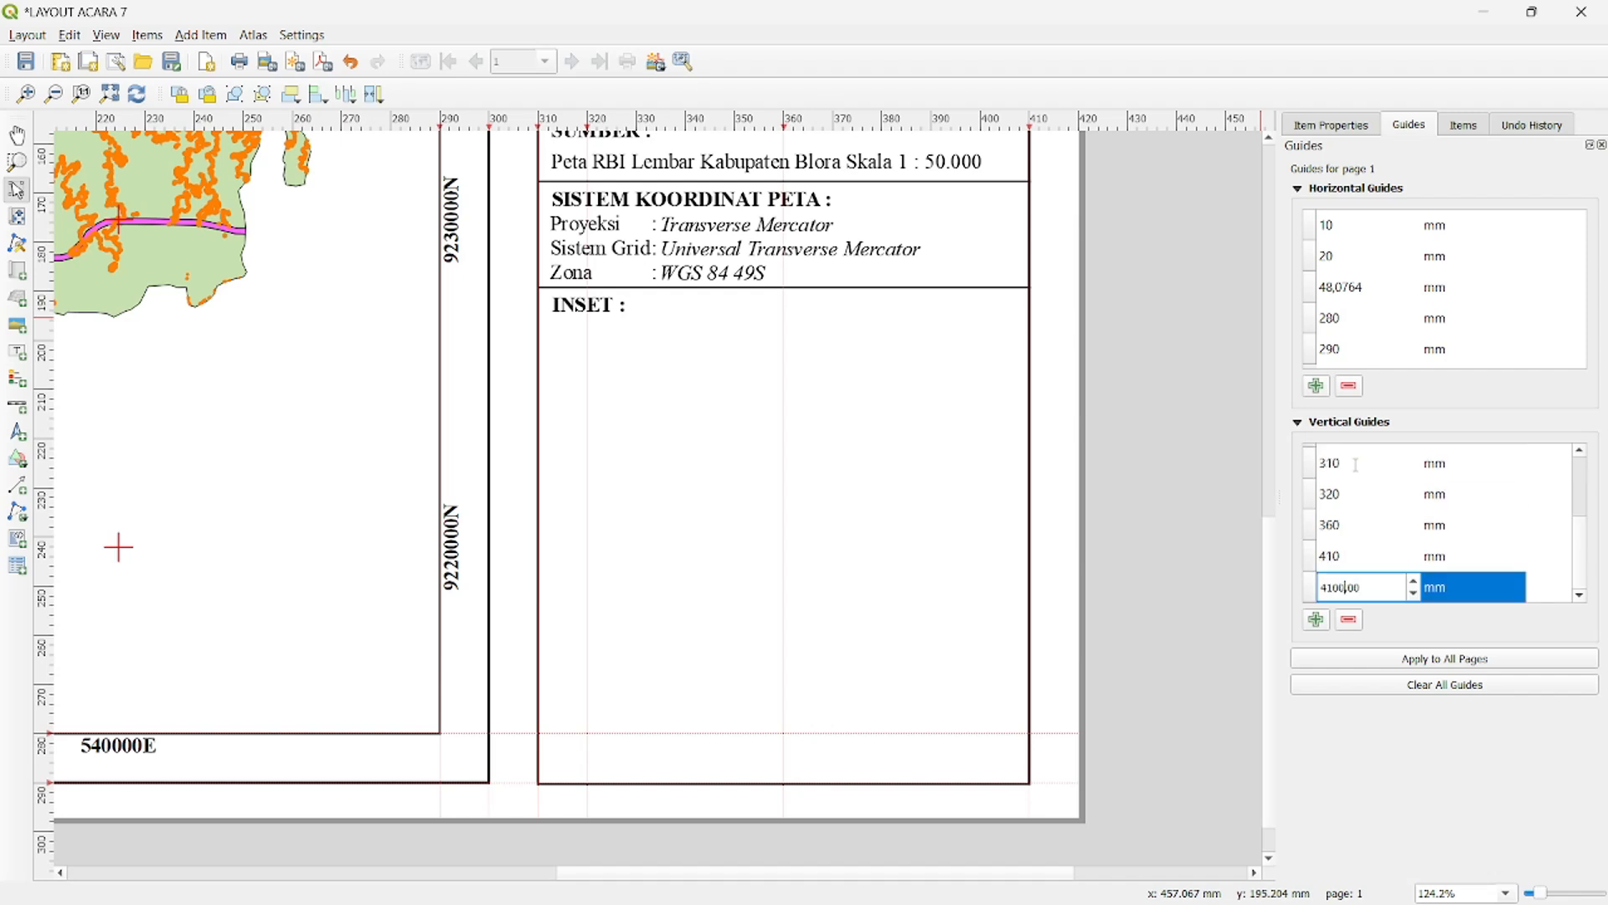
pyautogui.press('BackSpace')
pyautogui.press('BackSpace')
pyautogui.press('BackSpace')
pyautogui.write('00')
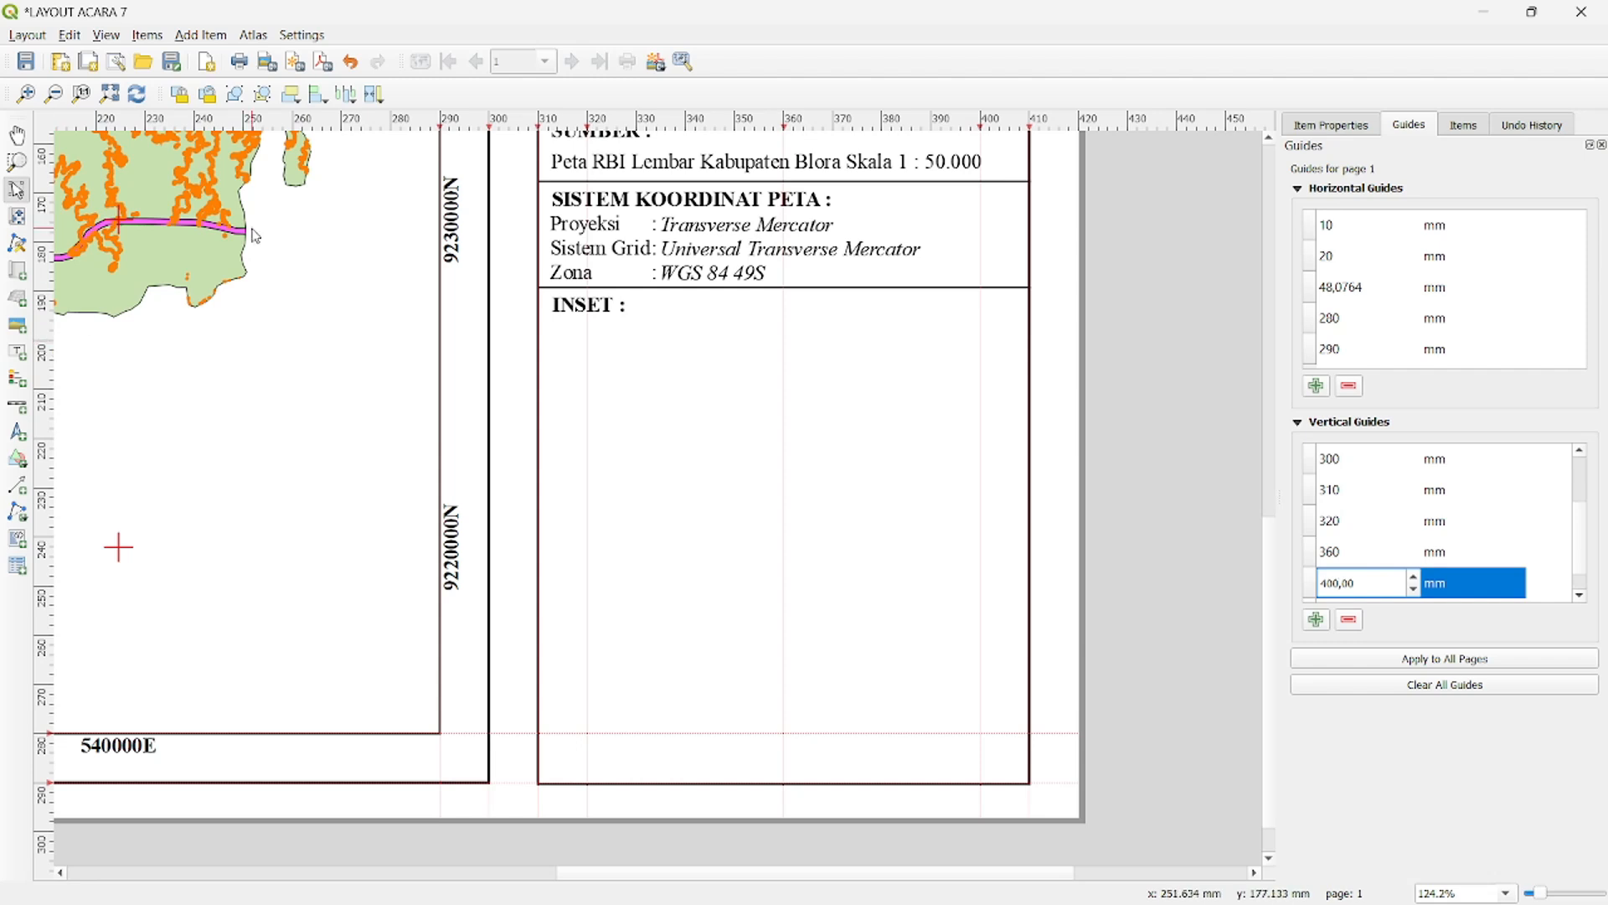
# - Create two horizontal guides across the inset area and set them to exactly 210 mm and 260 mm
pyautogui.moveTo(395, 128); pyautogui.dragTo(46, 639)
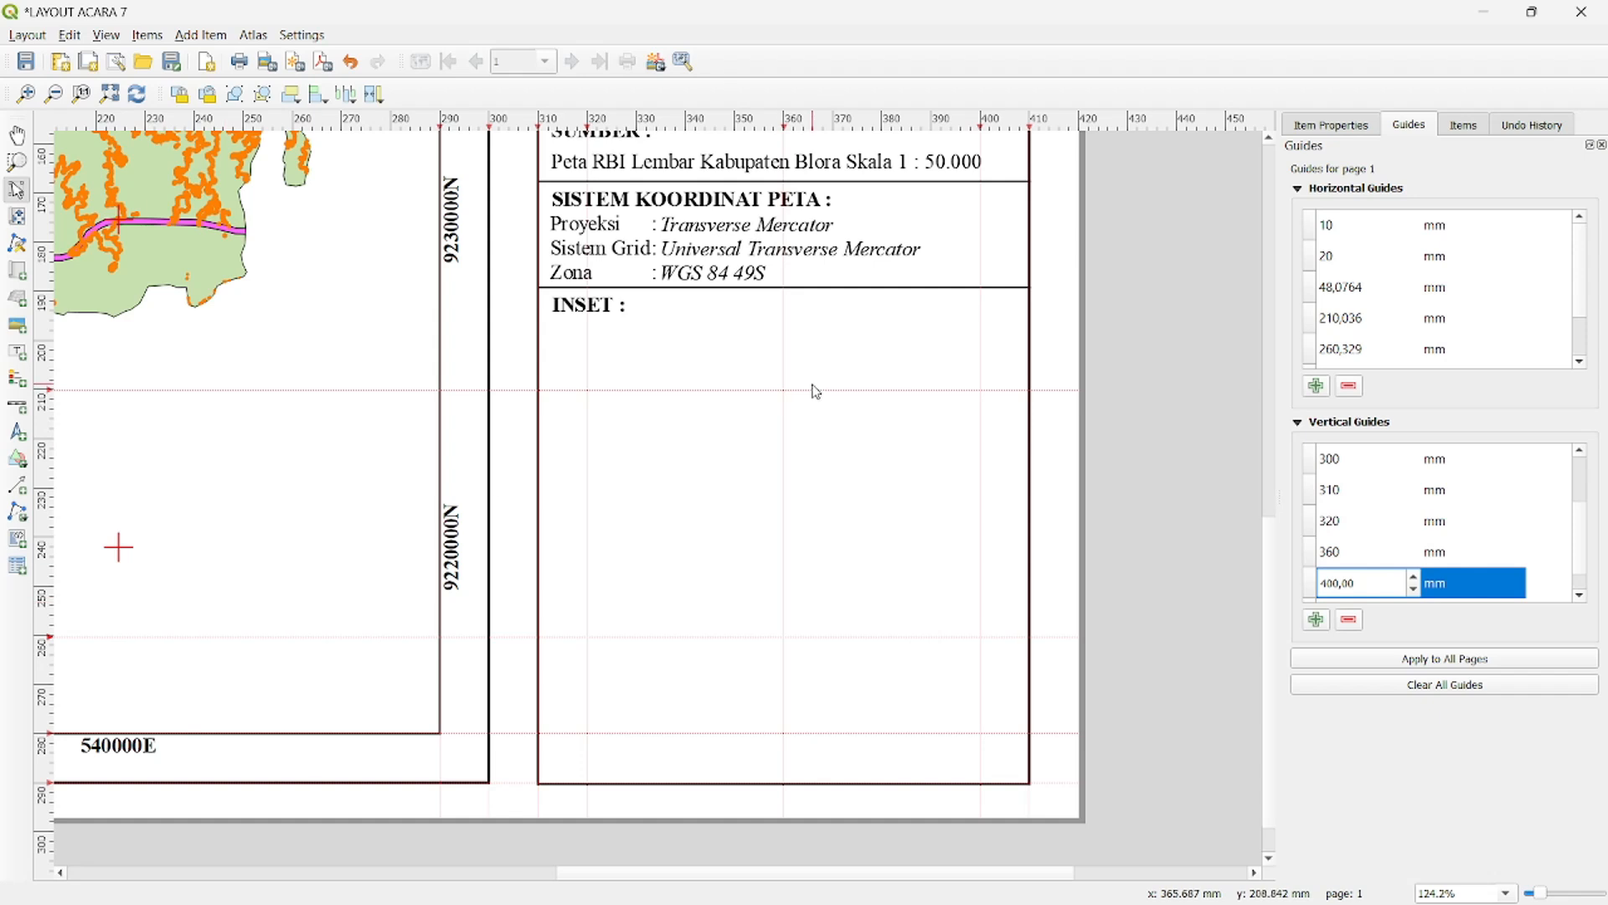
pyautogui.doubleClick(1372, 319)
pyautogui.write('210')
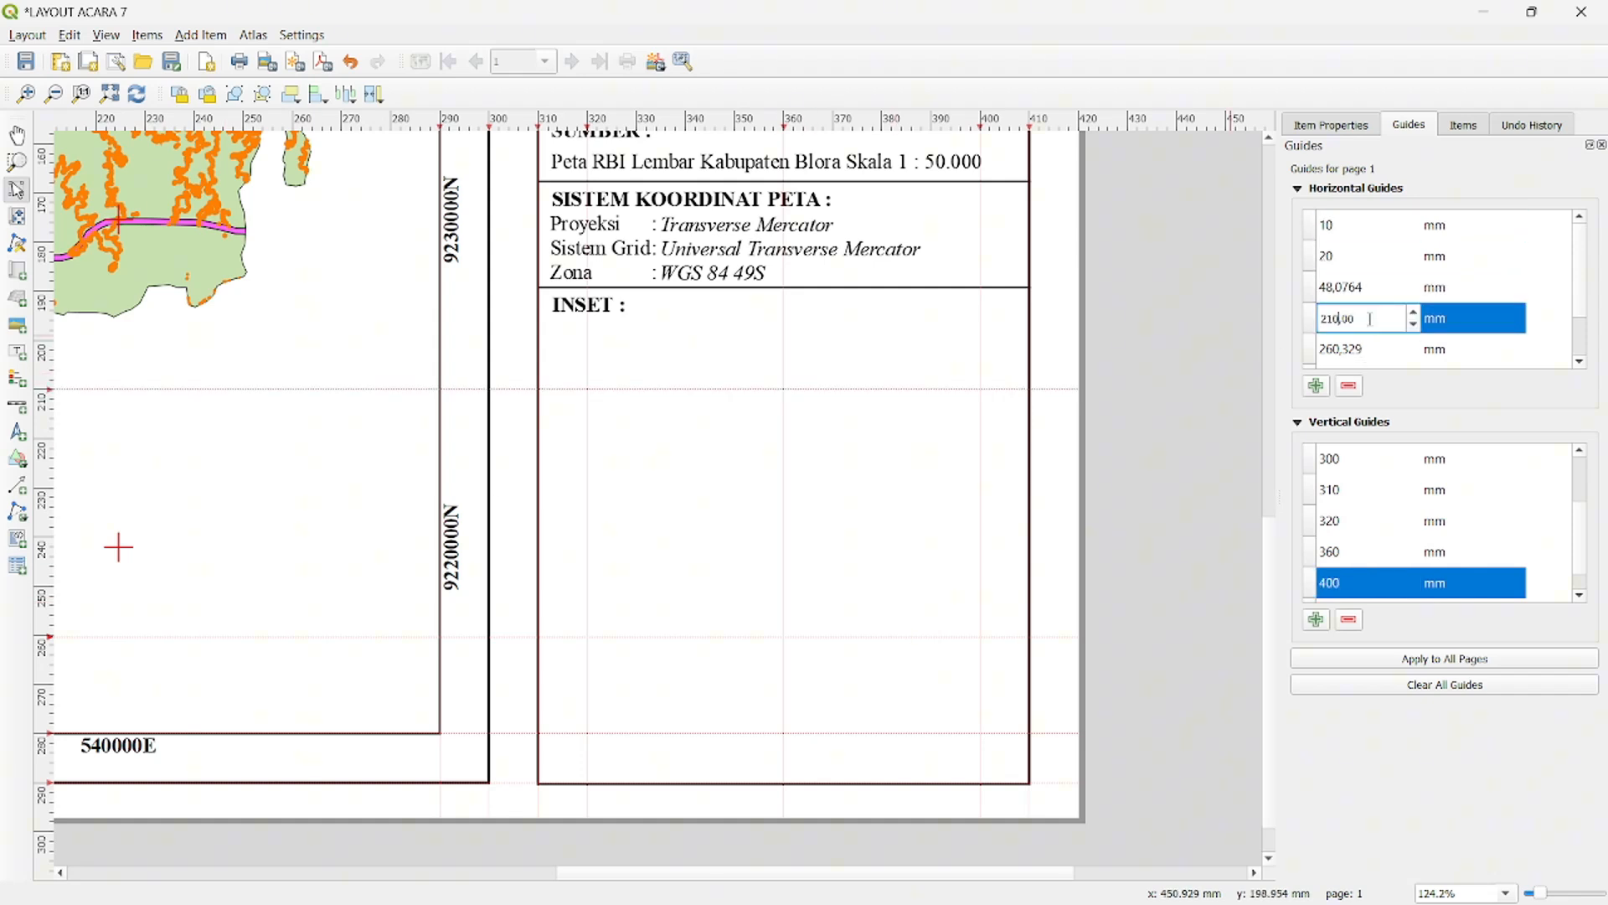
pyautogui.press('Return')
pyautogui.doubleClick(1367, 350)
pyautogui.write('260')
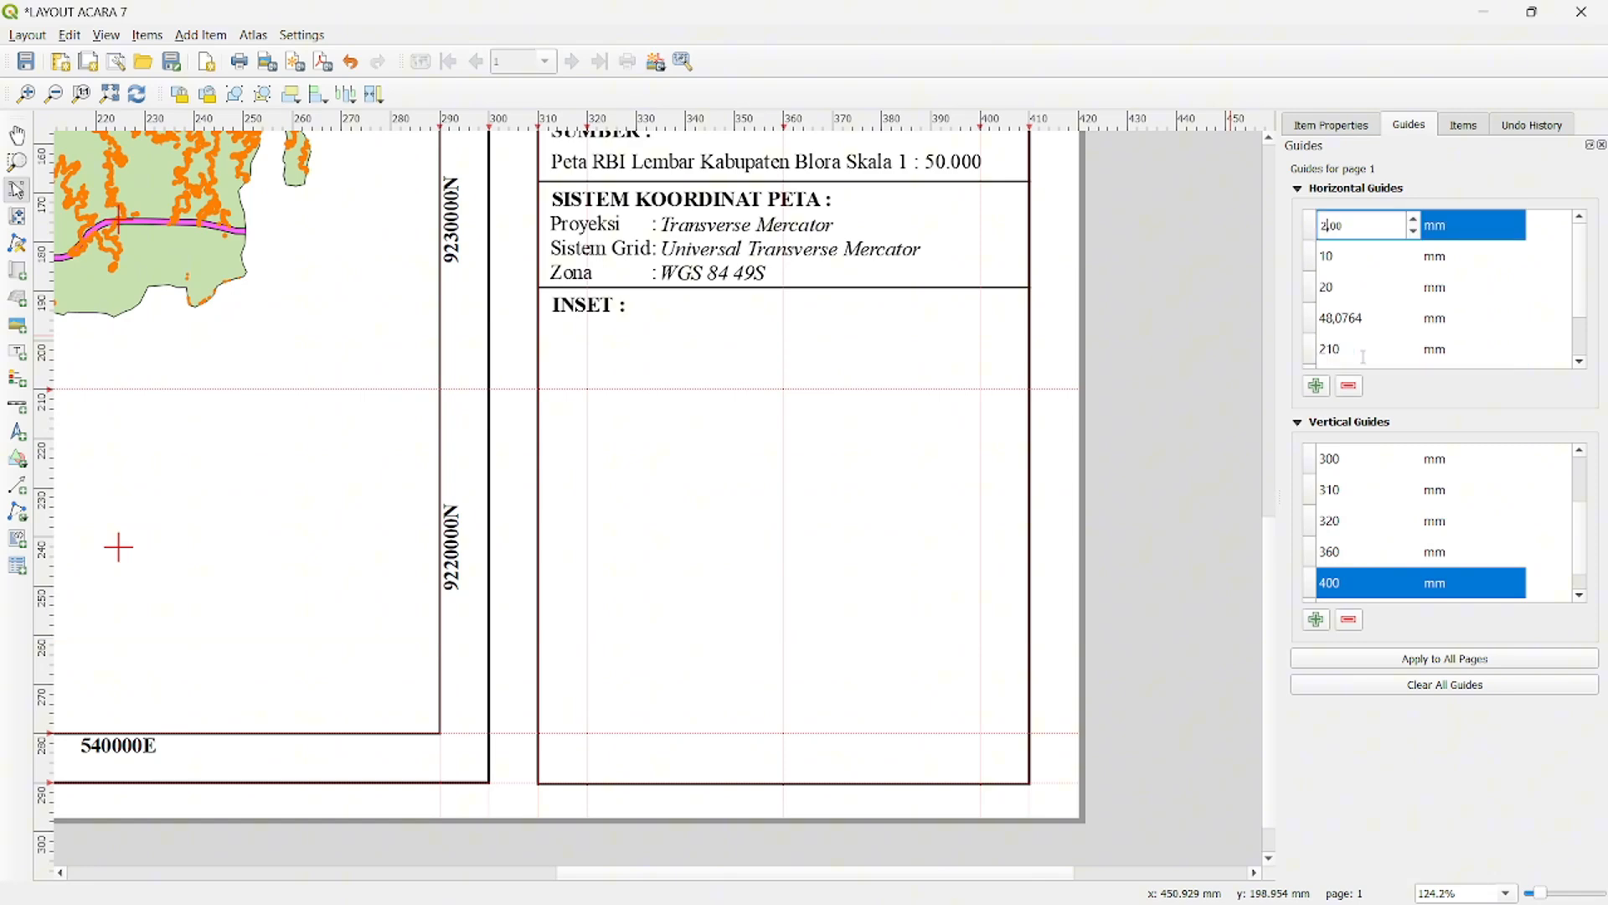
pyautogui.press('Return')
# - Add two more horizontal guides for the inner inset frame at 215 mm and 255 mm
pyautogui.click(1317, 386)
pyautogui.doubleClick(1367, 230)
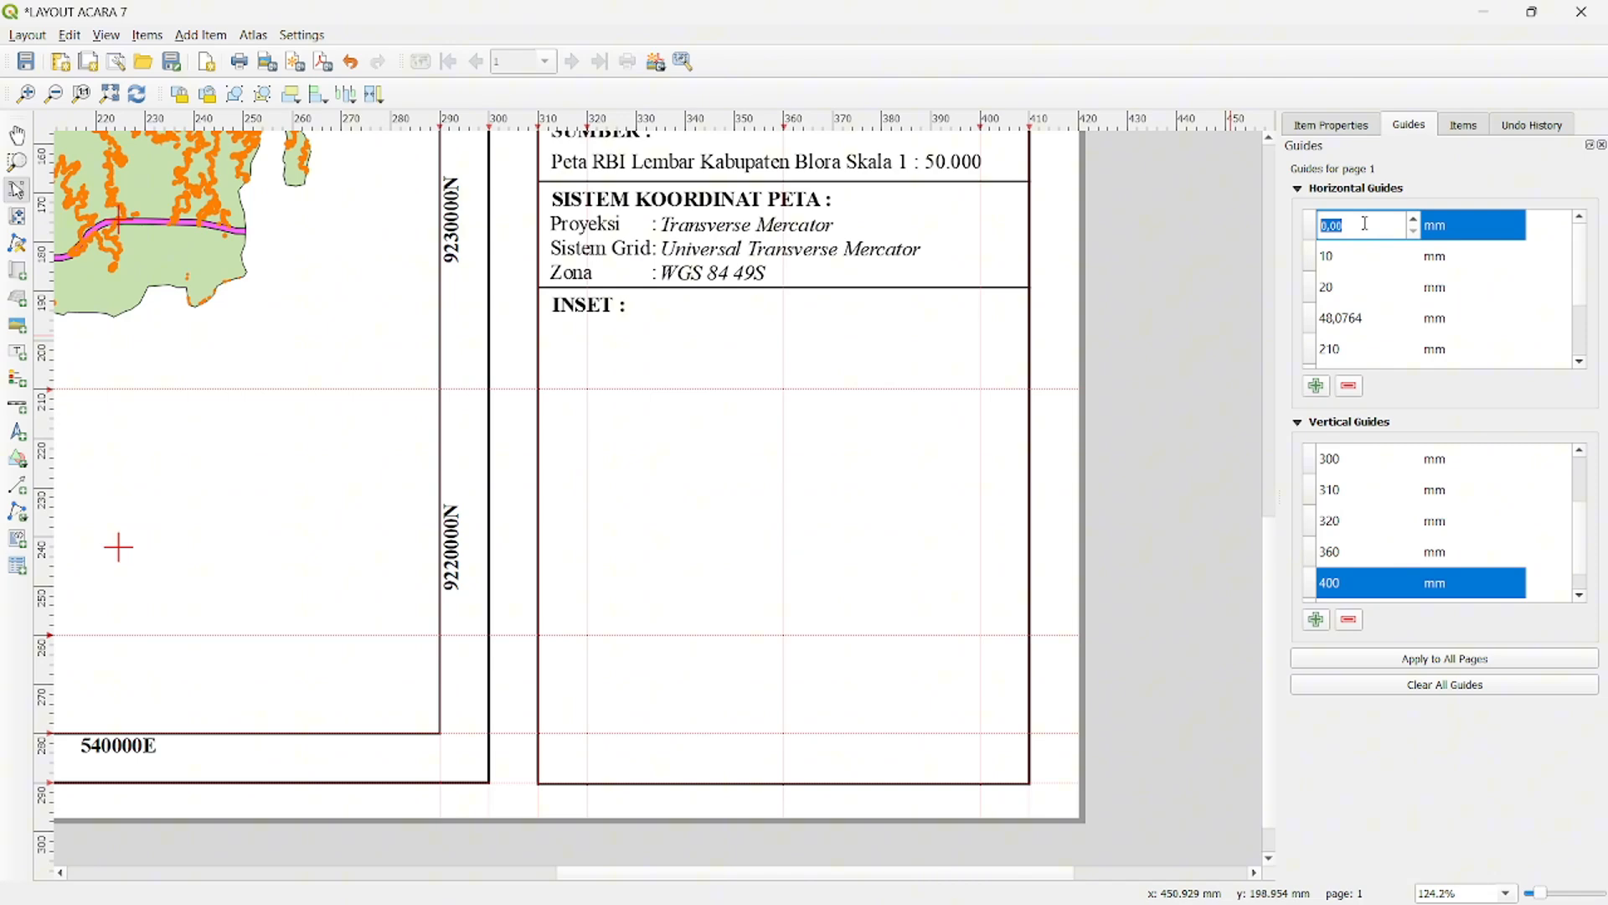
pyautogui.write('215')
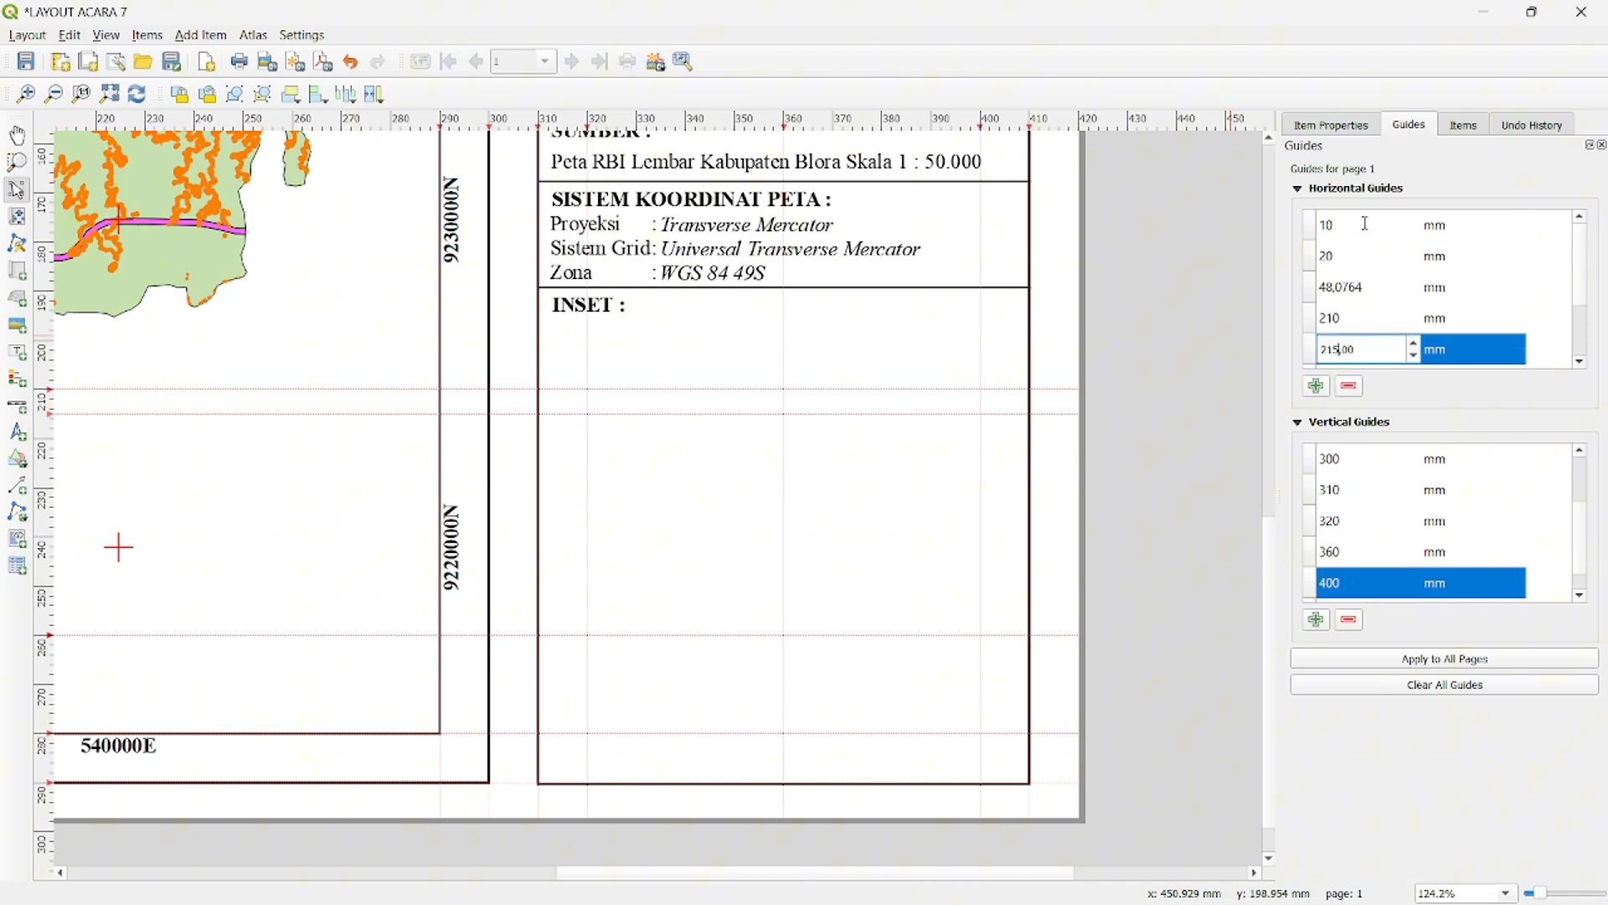
pyautogui.click(1332, 386)
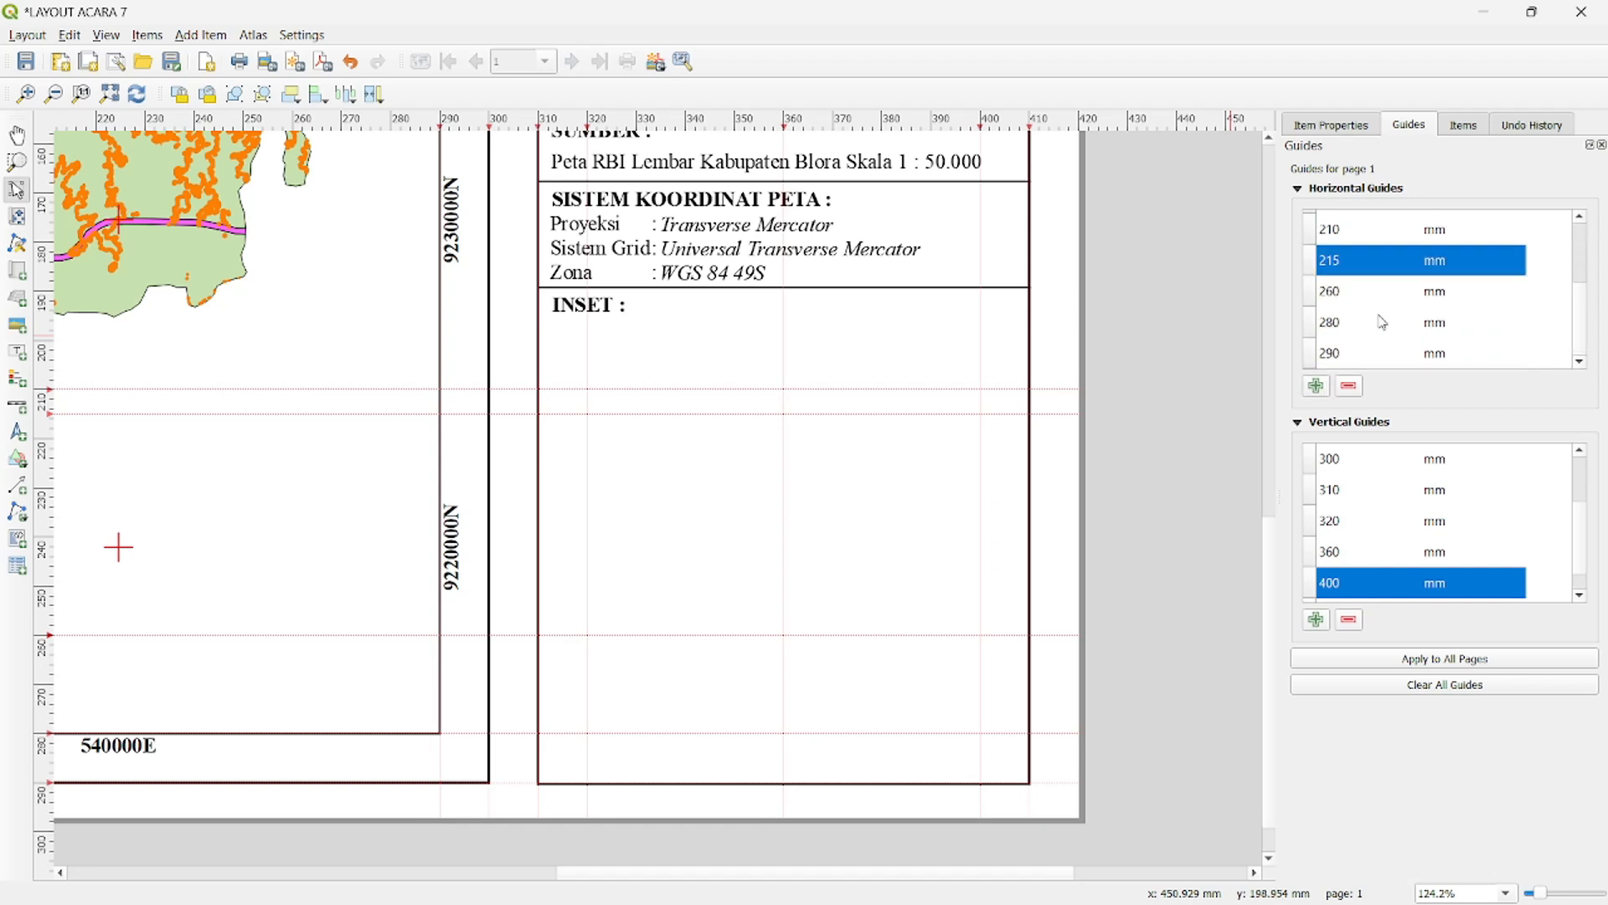
pyautogui.doubleClick(1361, 226)
pyautogui.write('255')
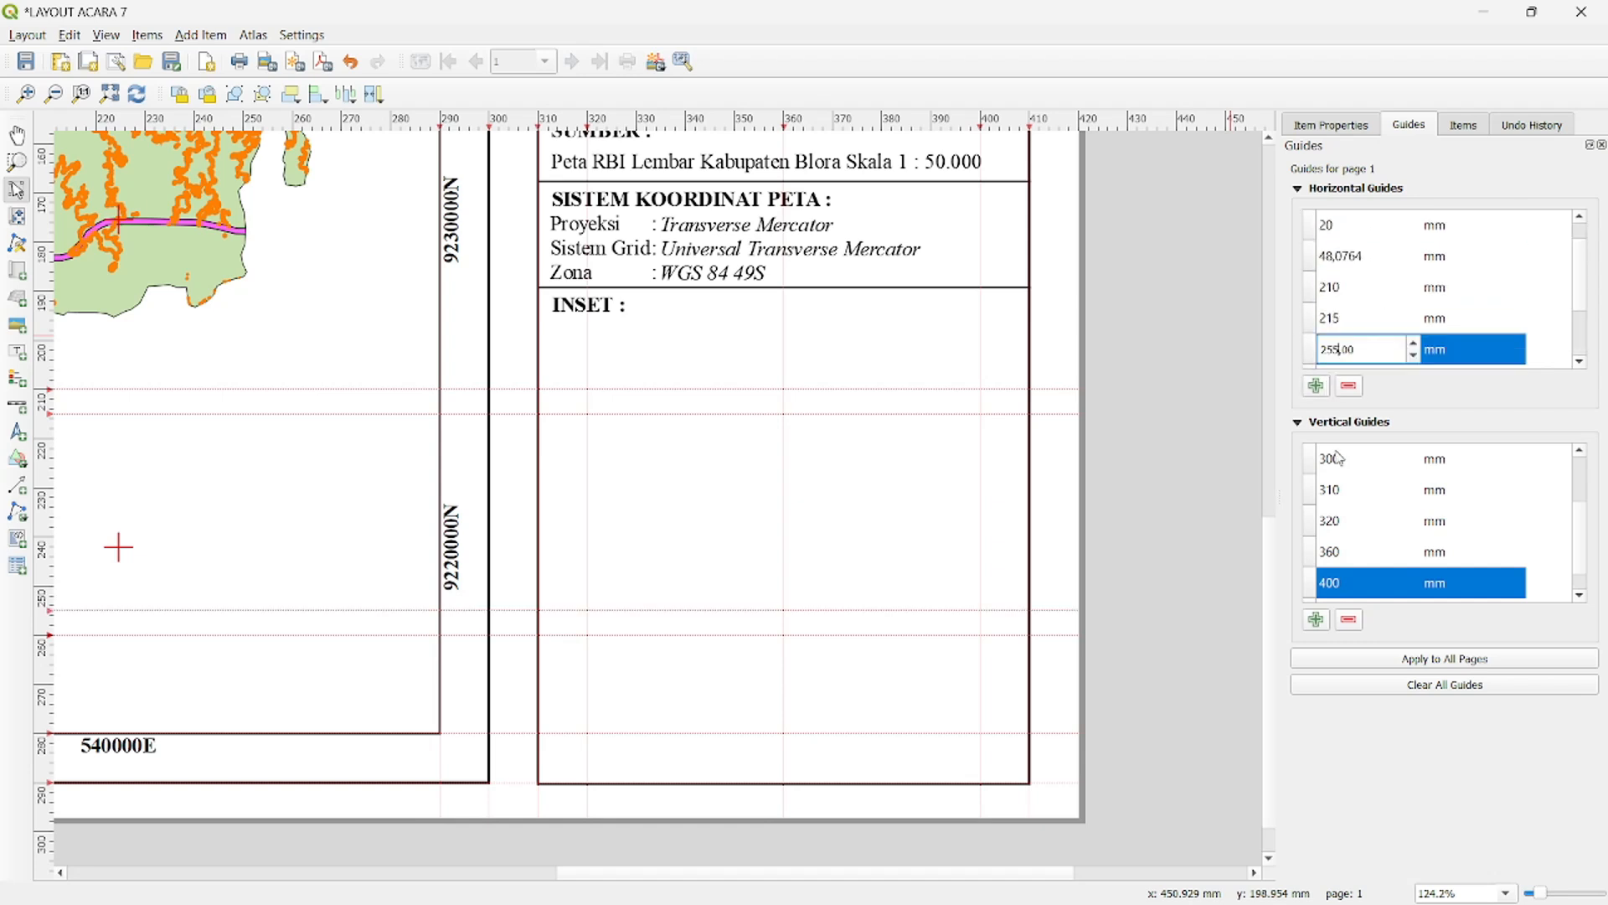
# - Add a vertical page guide at 395 mm
pyautogui.click(1327, 624)
pyautogui.scroll(2, 1378, 557)
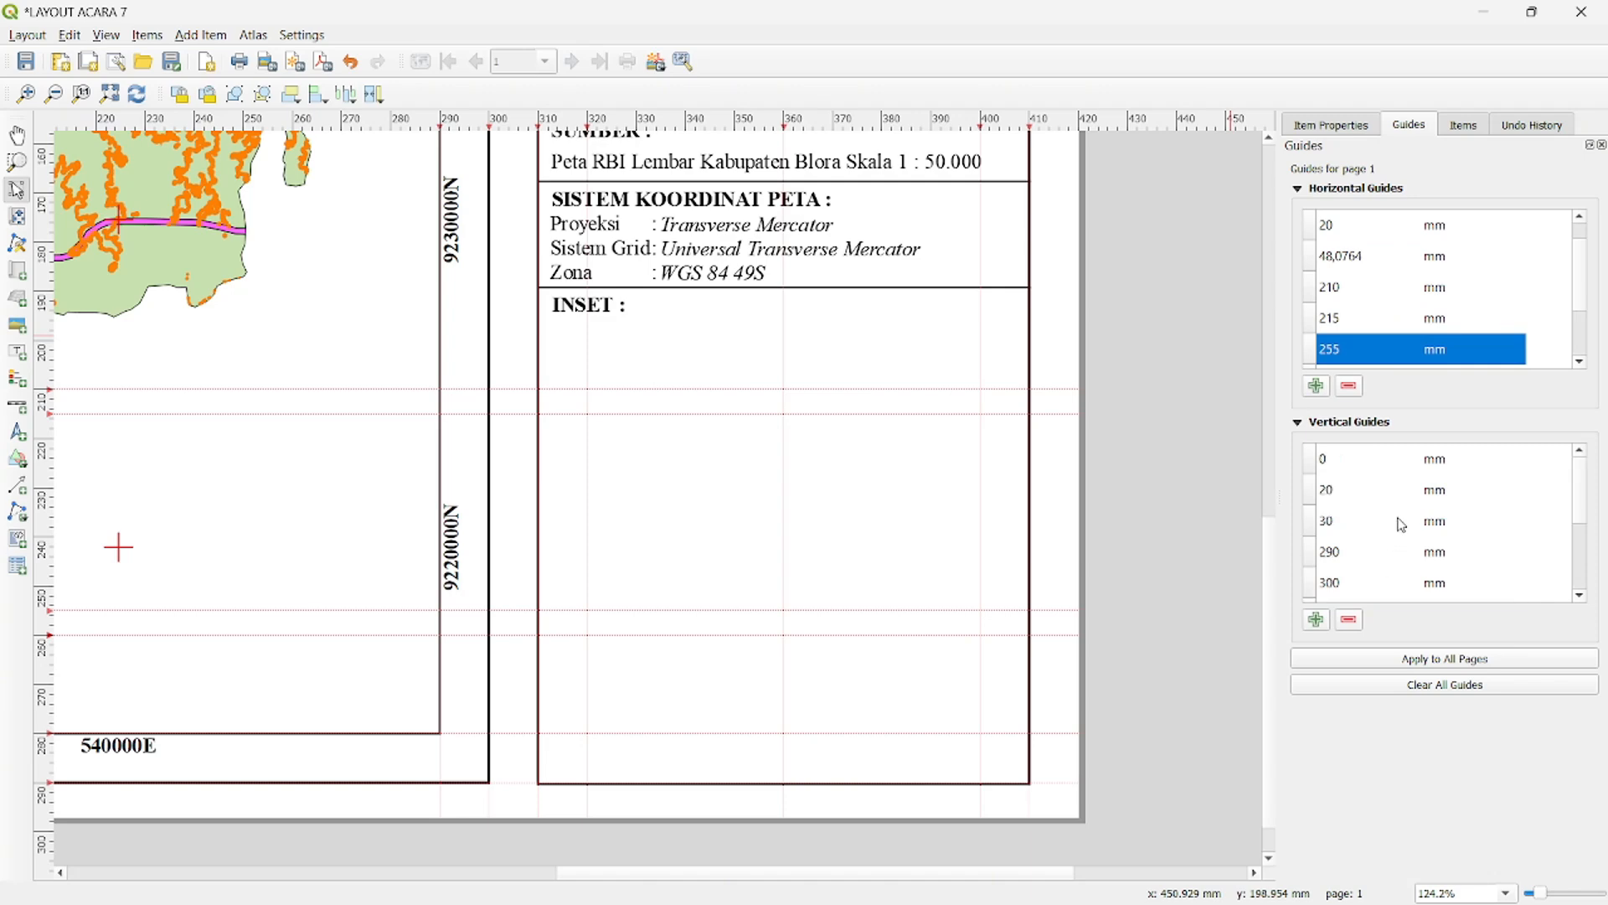
pyautogui.doubleClick(1352, 458)
pyautogui.write('395')
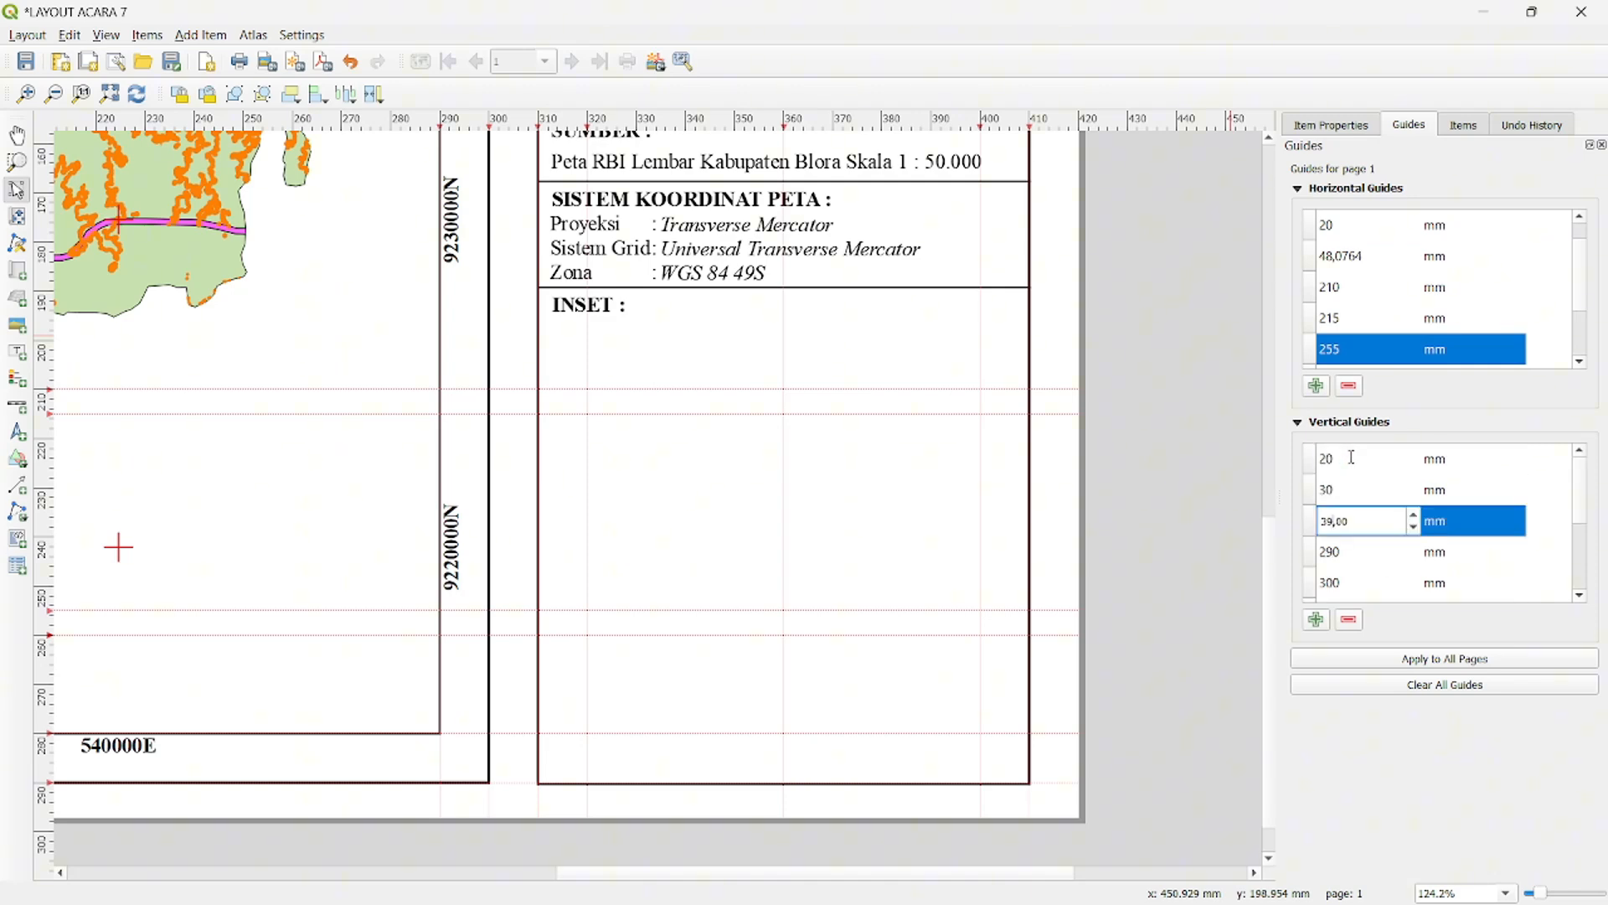
pyautogui.press('Return')
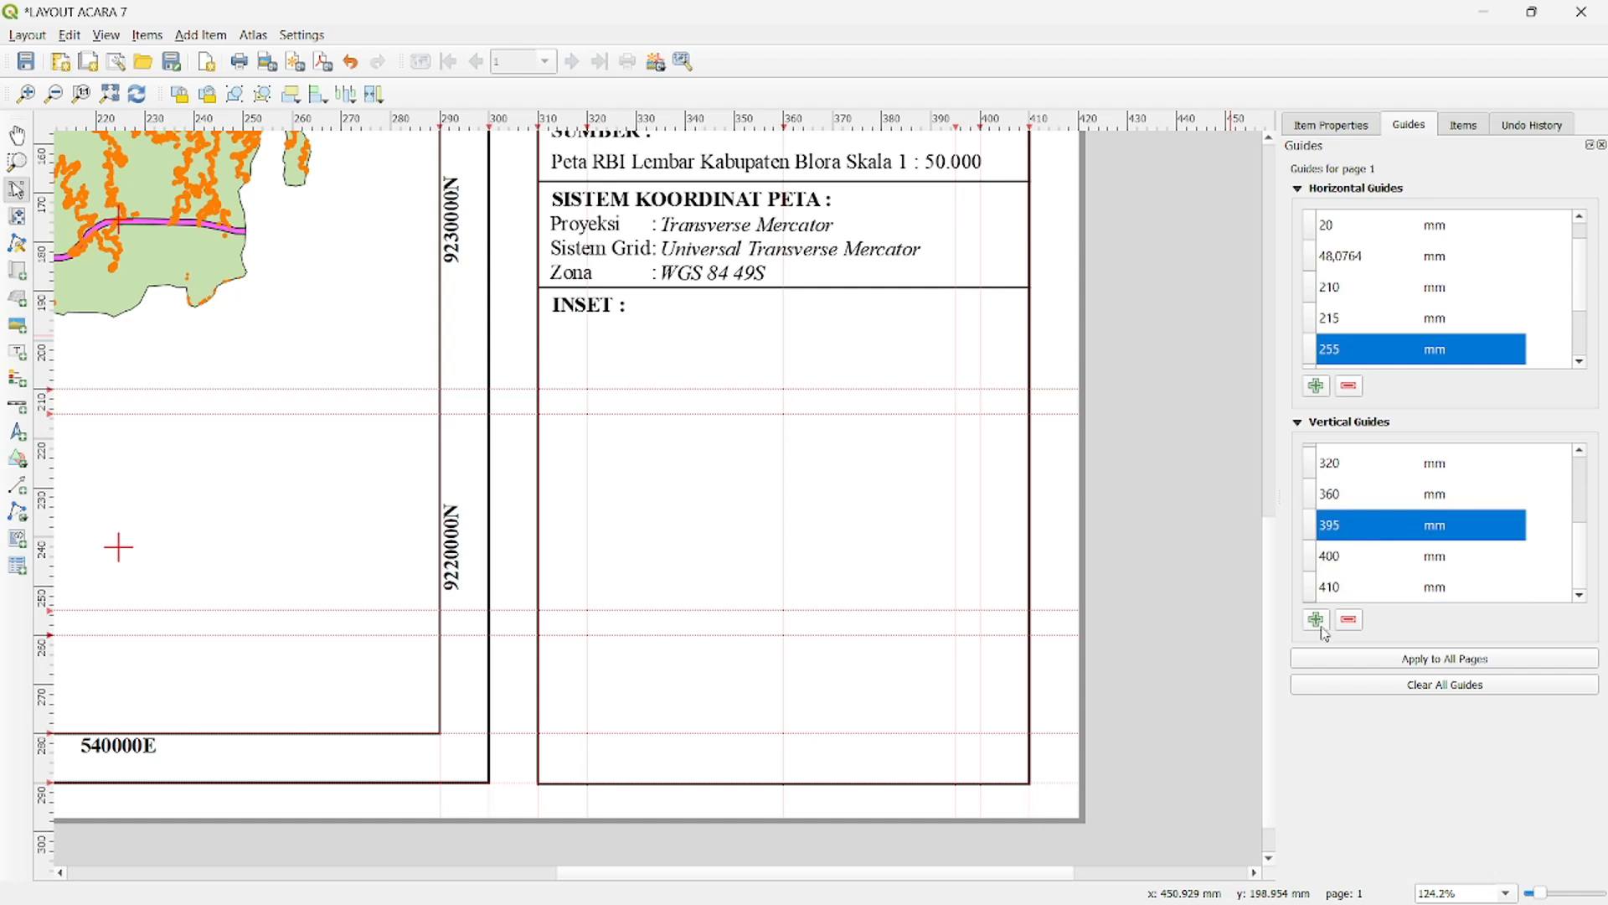
# - Add a vertical page guide at 315 mm
pyautogui.scroll(1, 1378, 533)
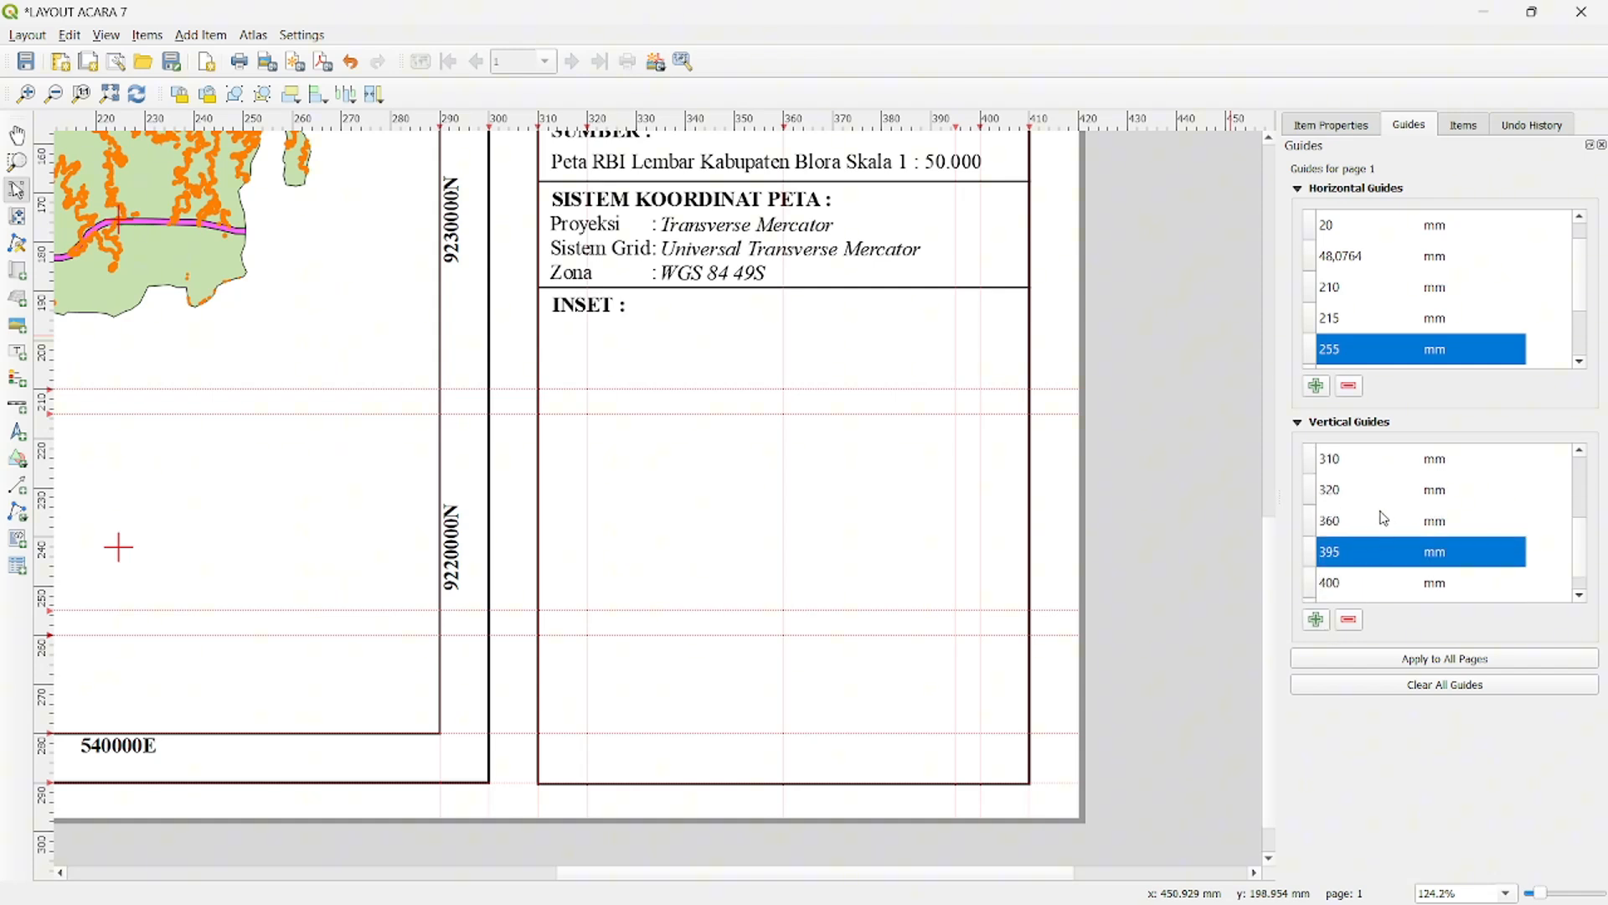
pyautogui.scroll(2, 1359, 503)
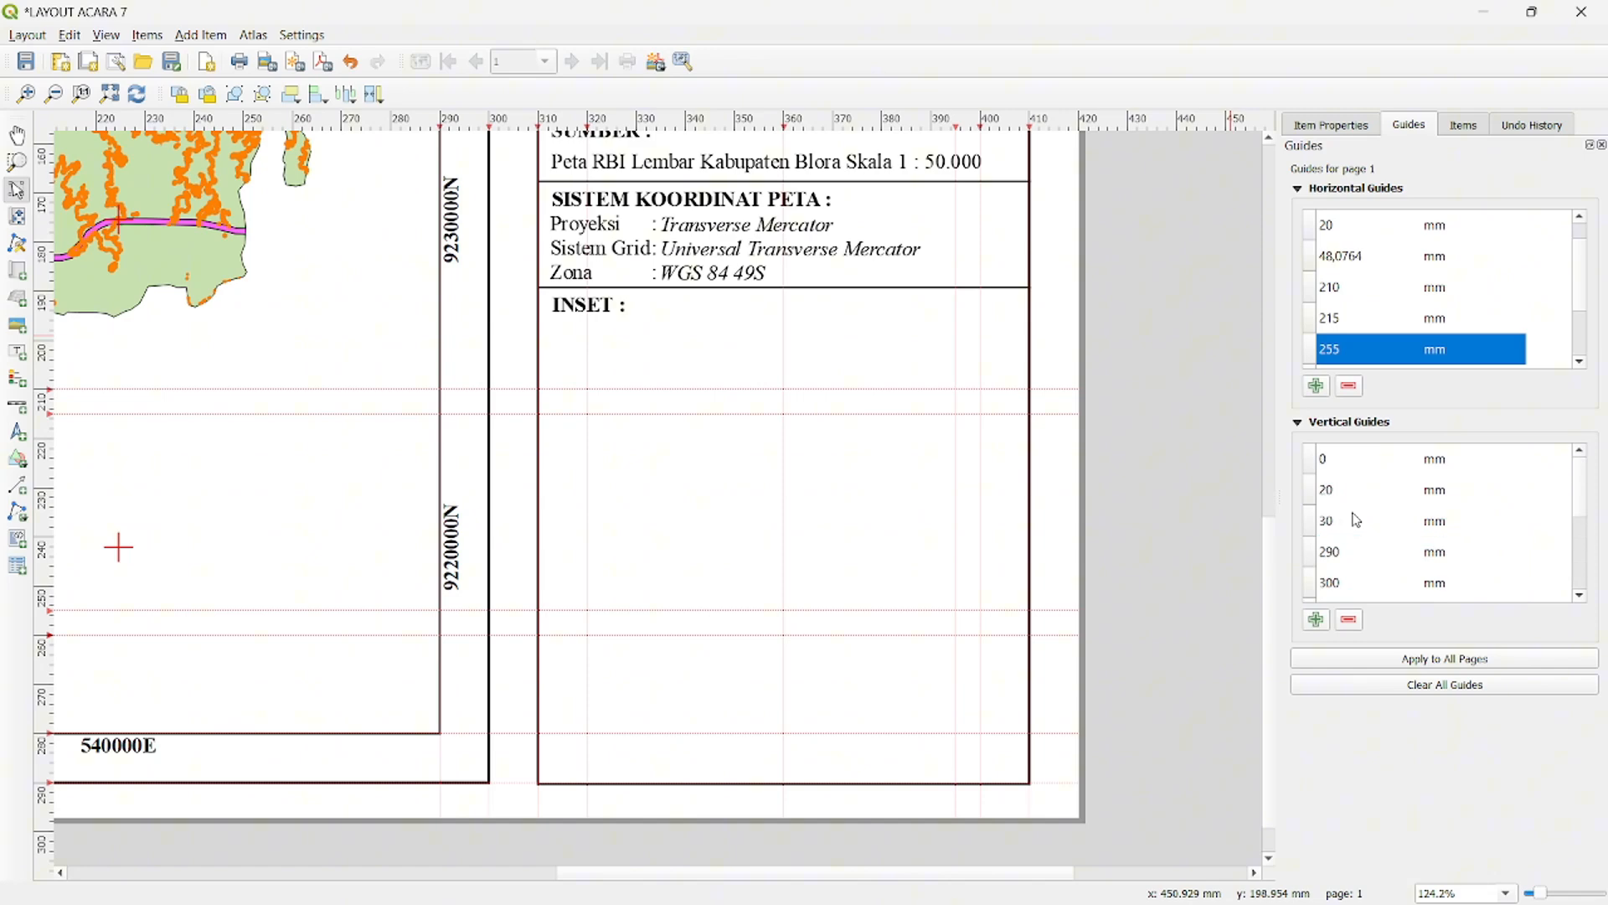
pyautogui.doubleClick(1347, 461)
pyautogui.write('315')
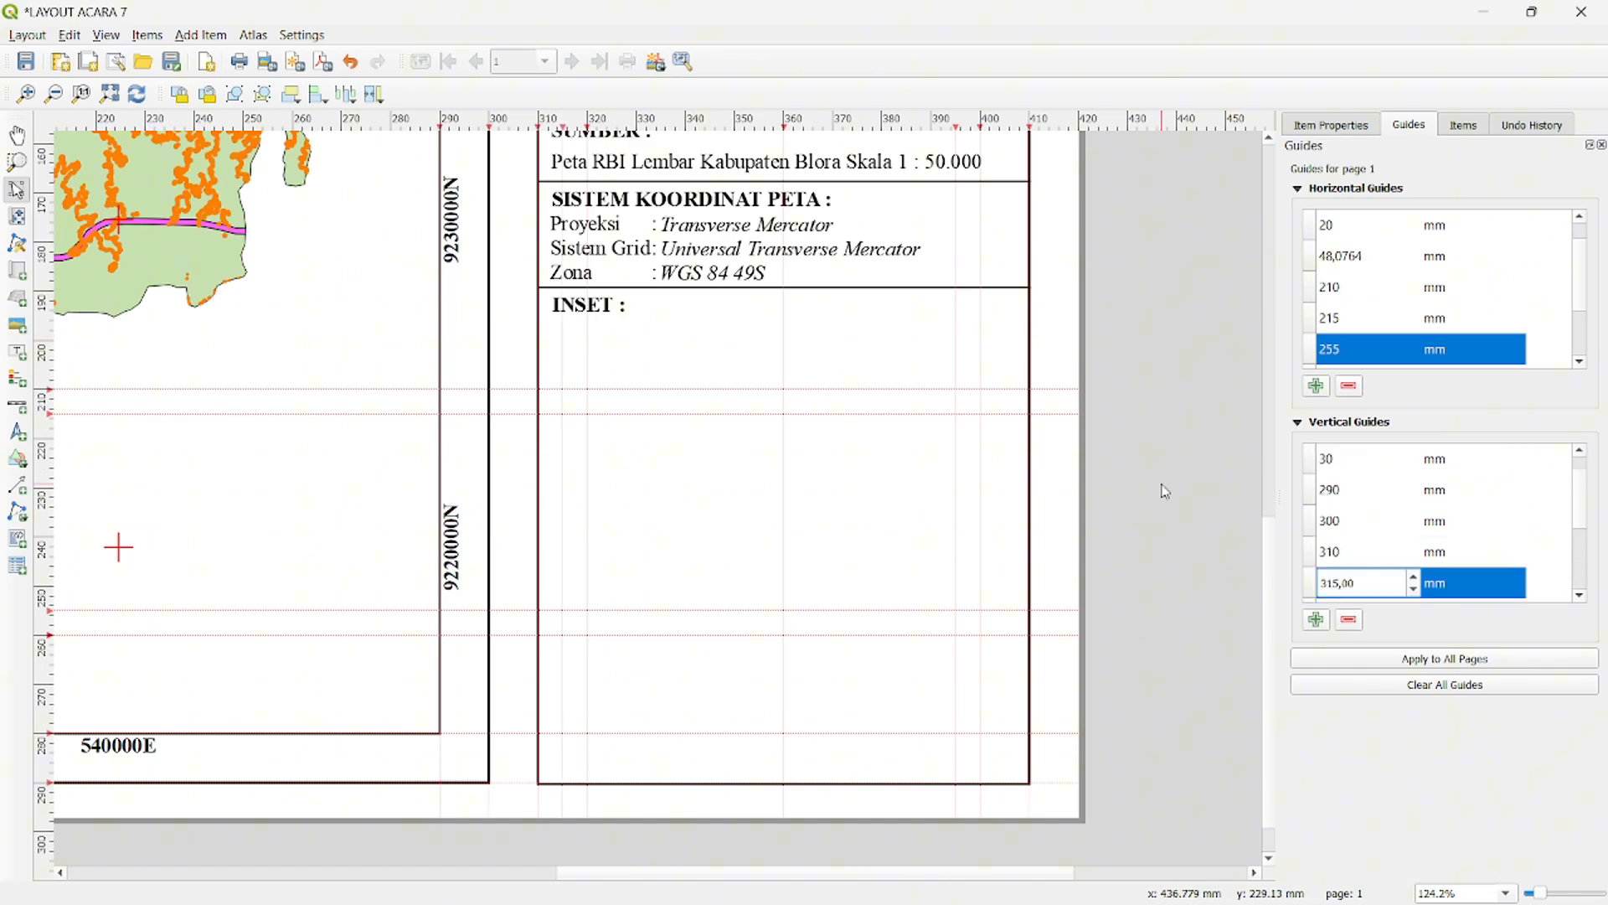
pyautogui.press('Return')
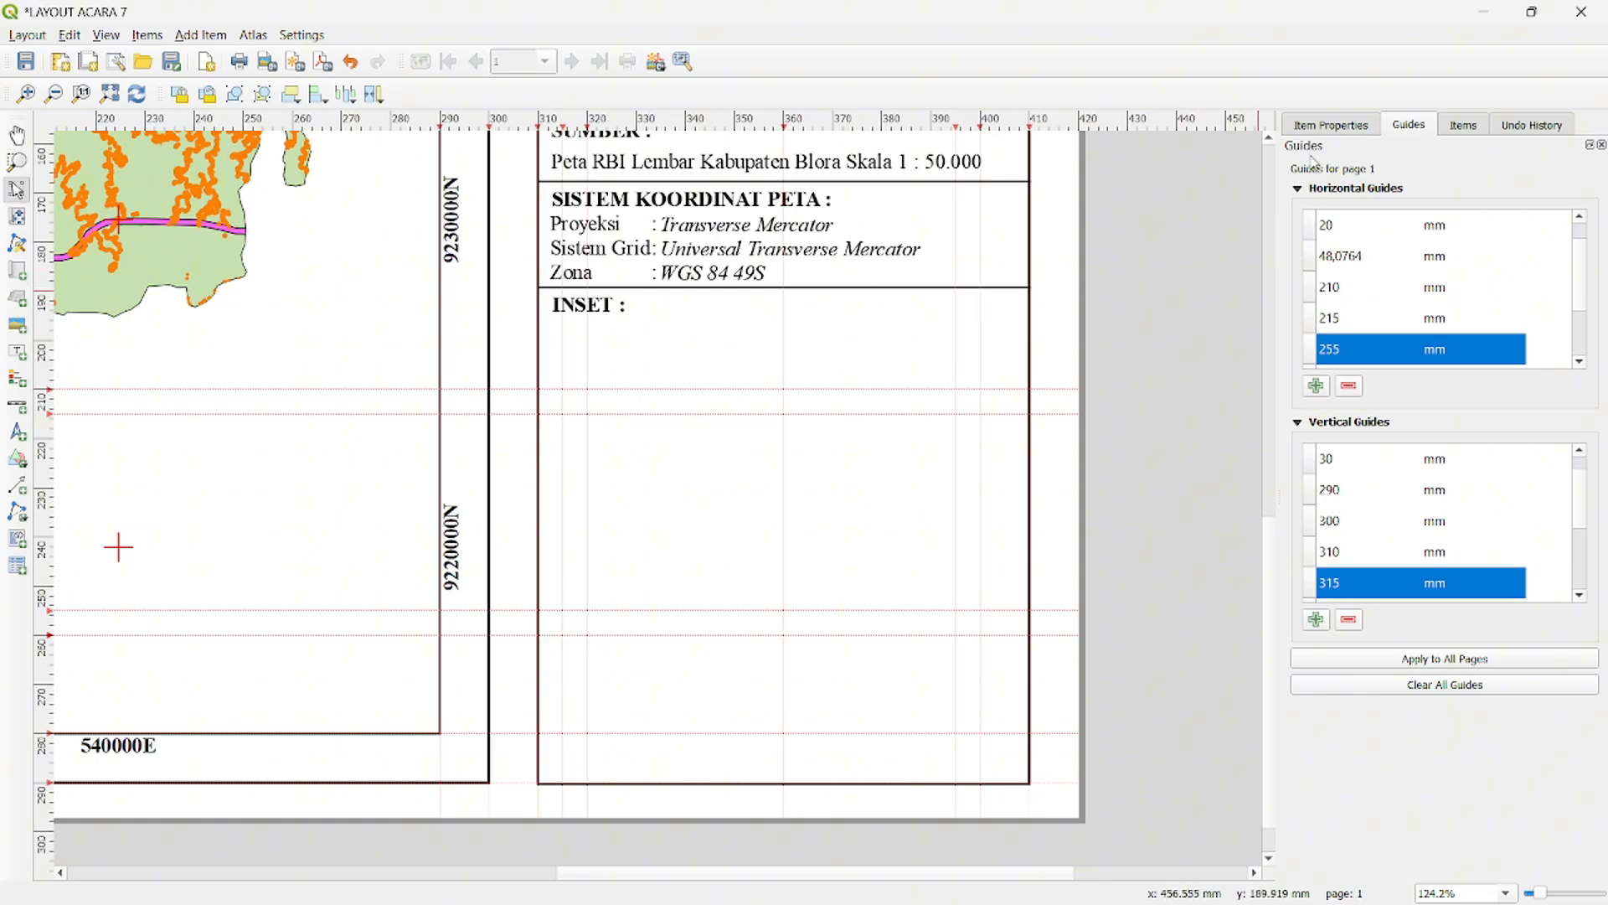
# - Lock the layers and the layer styles of Map 1 in the layout
pyautogui.click(1462, 126)
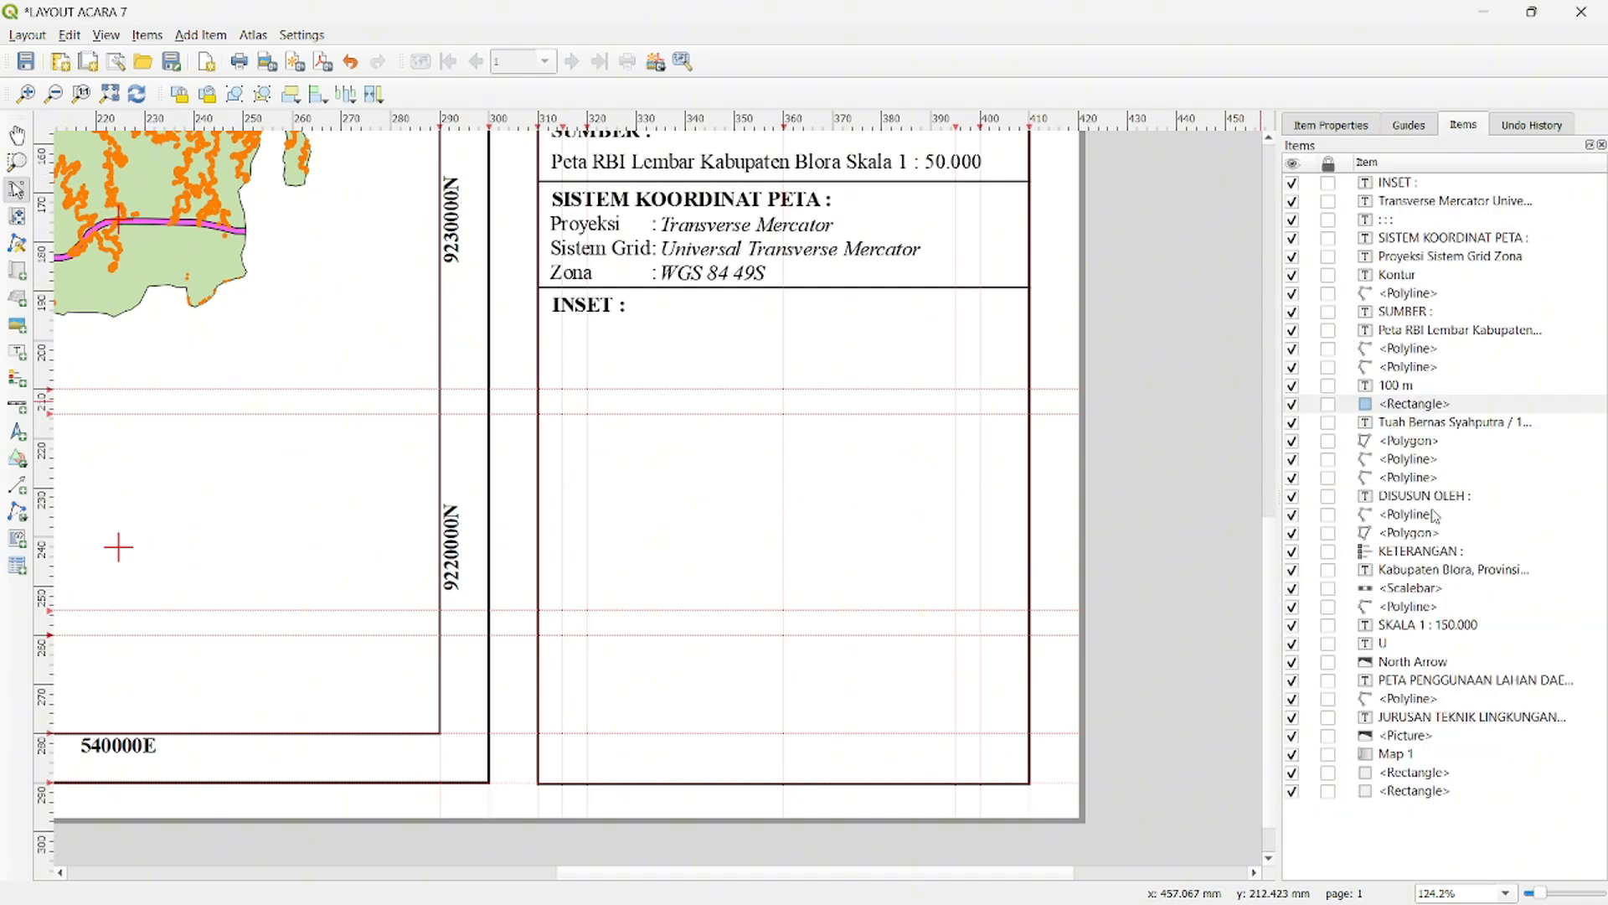
pyautogui.rightClick(1394, 756)
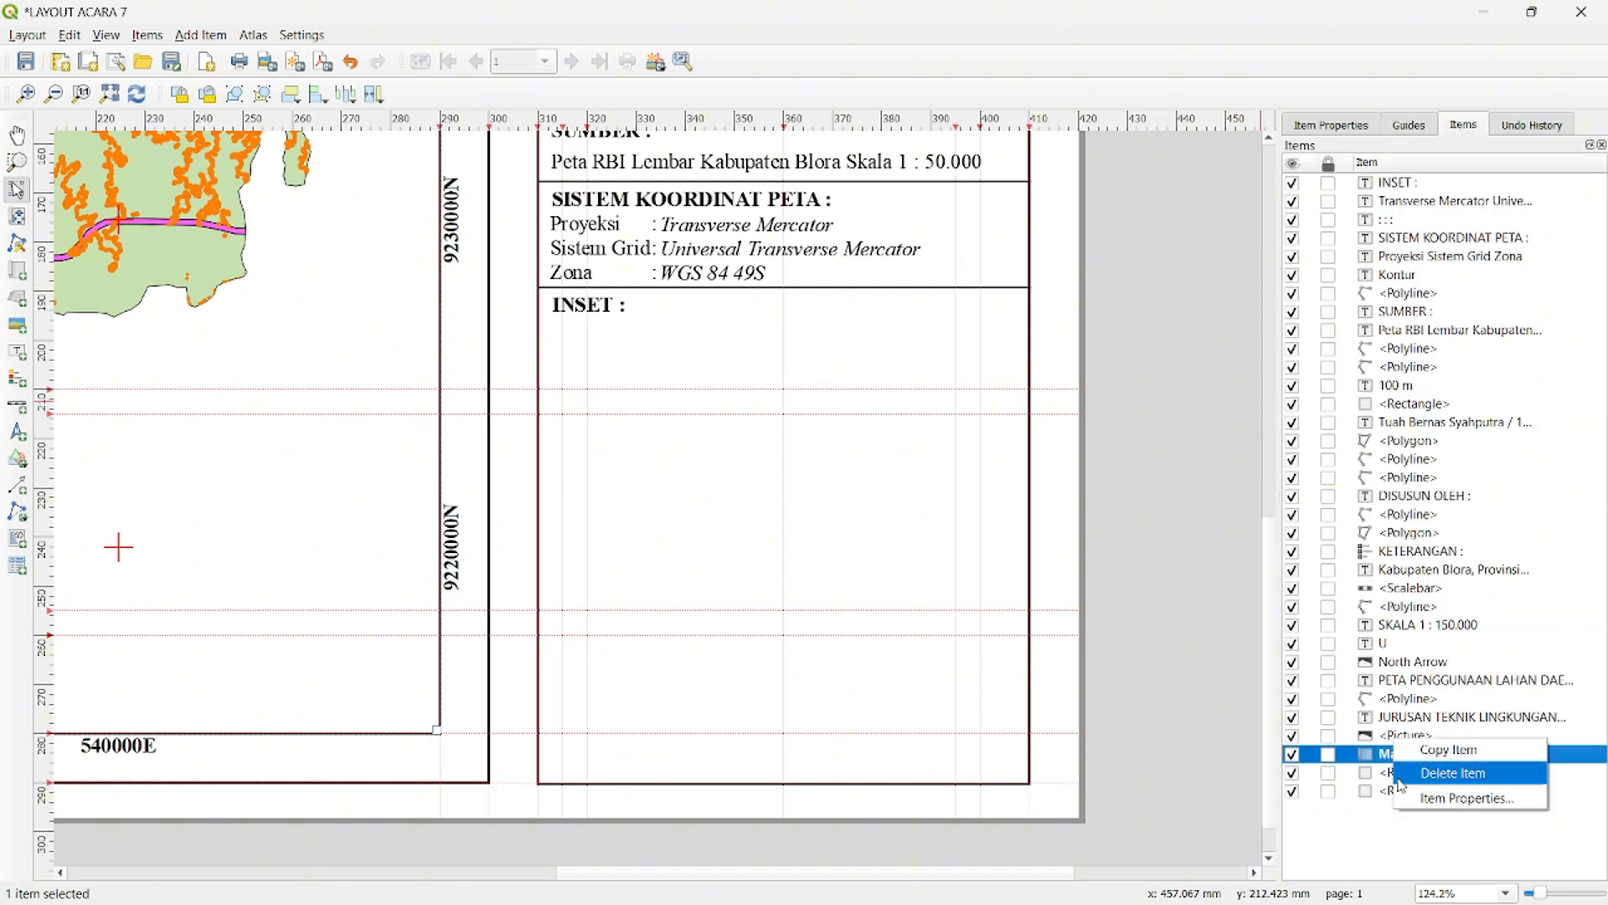
pyautogui.click(1424, 799)
pyautogui.scroll(-1, 1443, 476)
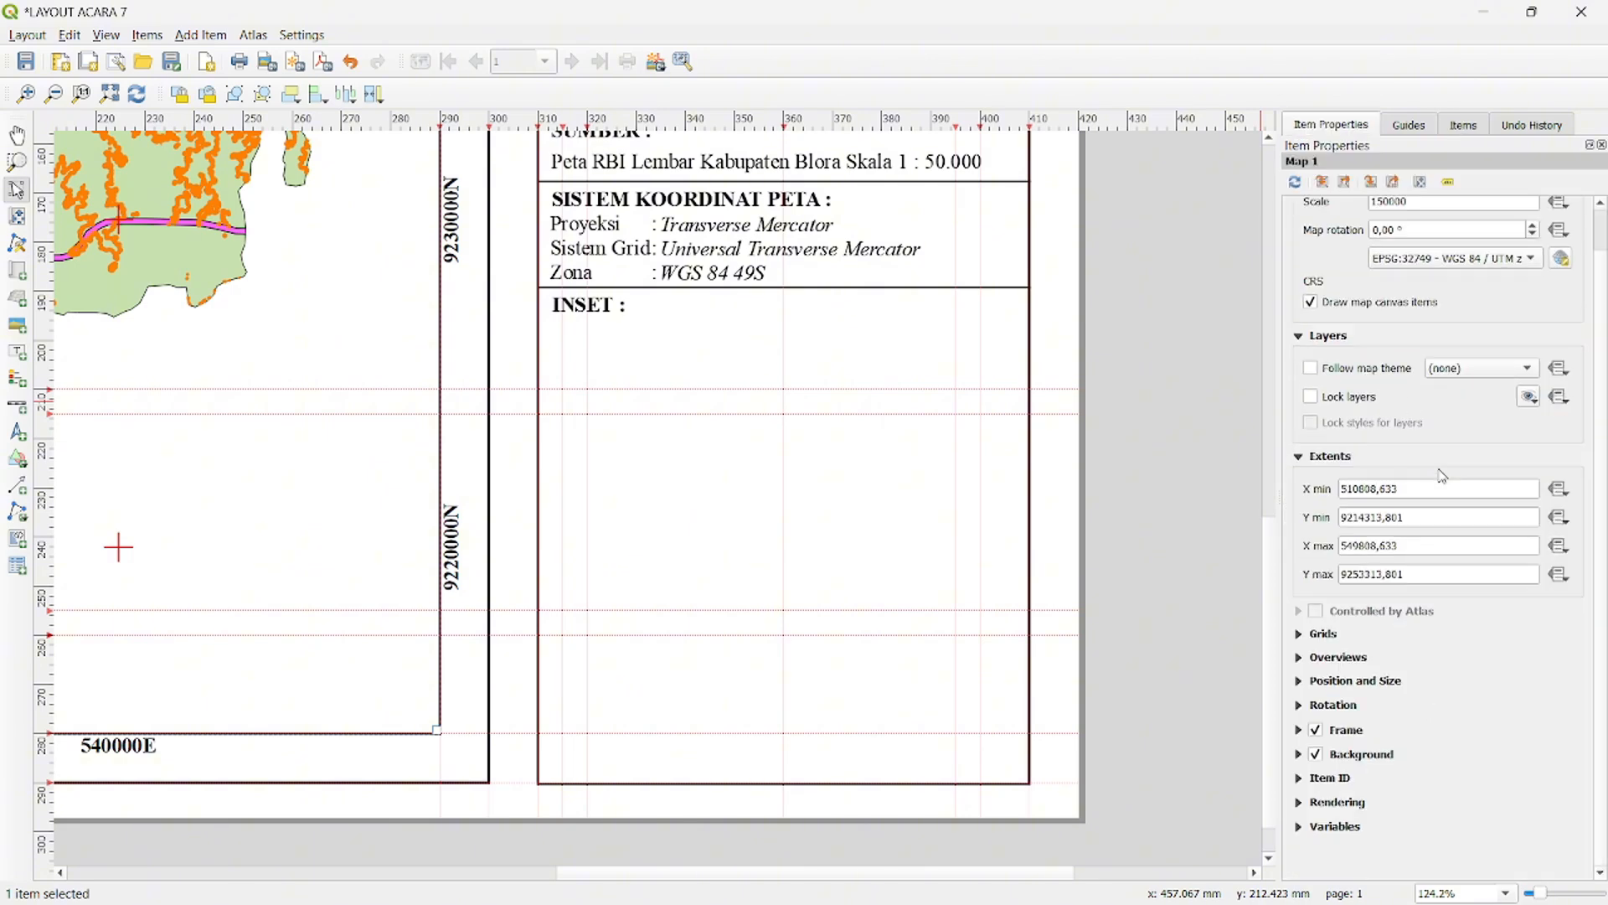
pyautogui.click(1311, 398)
pyautogui.click(1314, 426)
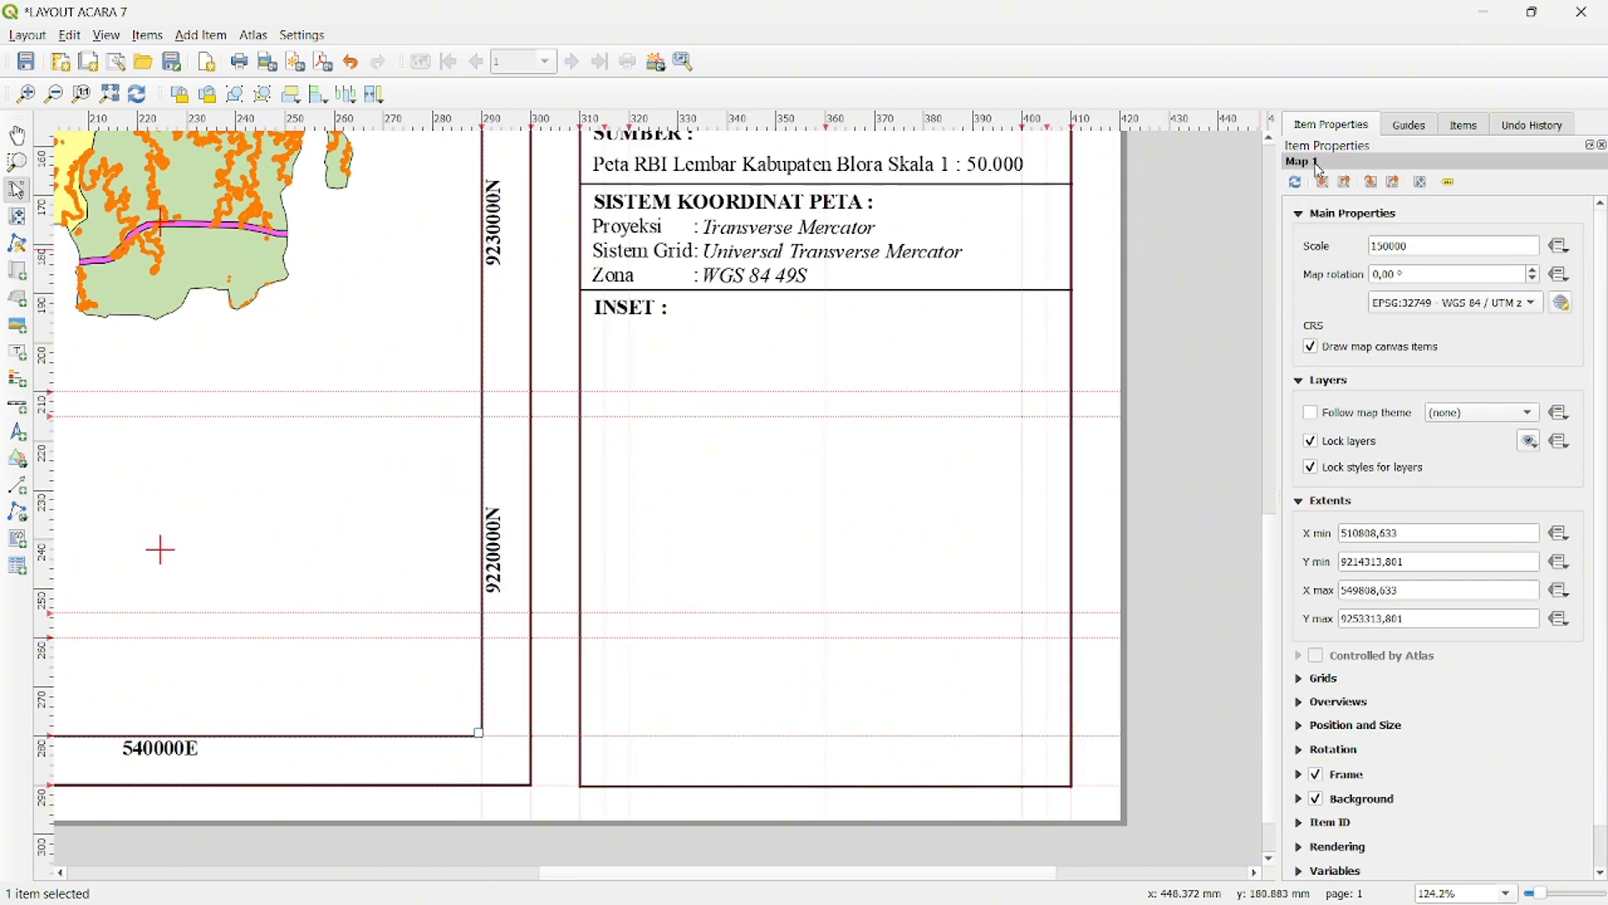
# - Switch to the main QGIS project window, dismiss the Layout Manager and add INDONESIA_KAB.shp from the Kabupaten folder as a vector layer
pyautogui.click(1479, 20)
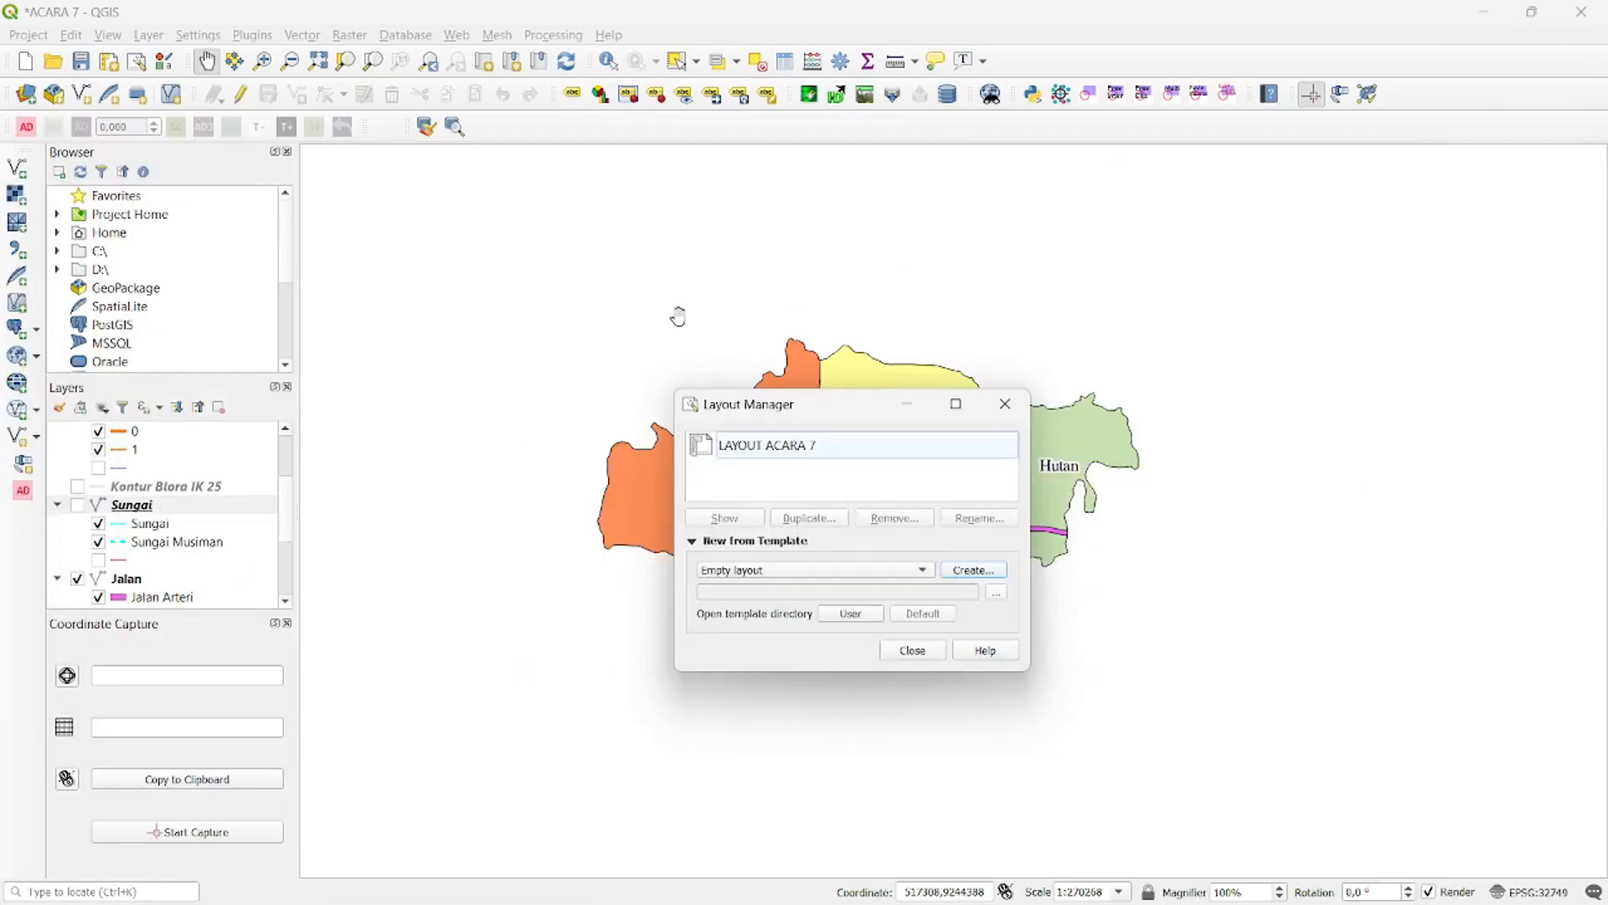
pyautogui.click(1005, 403)
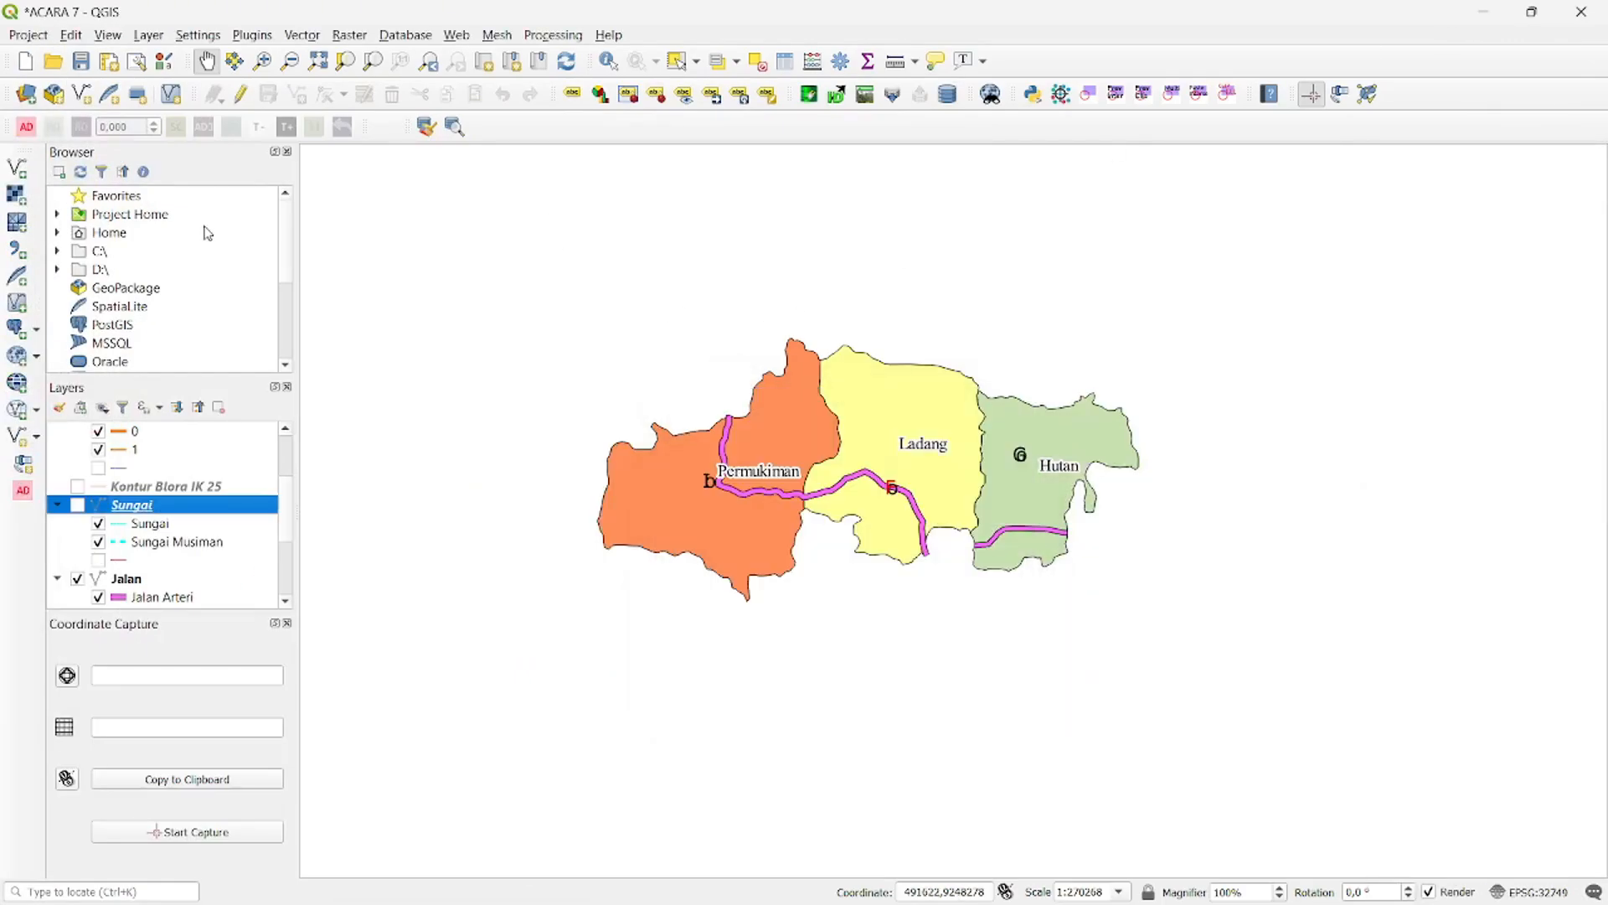
pyautogui.click(33, 94)
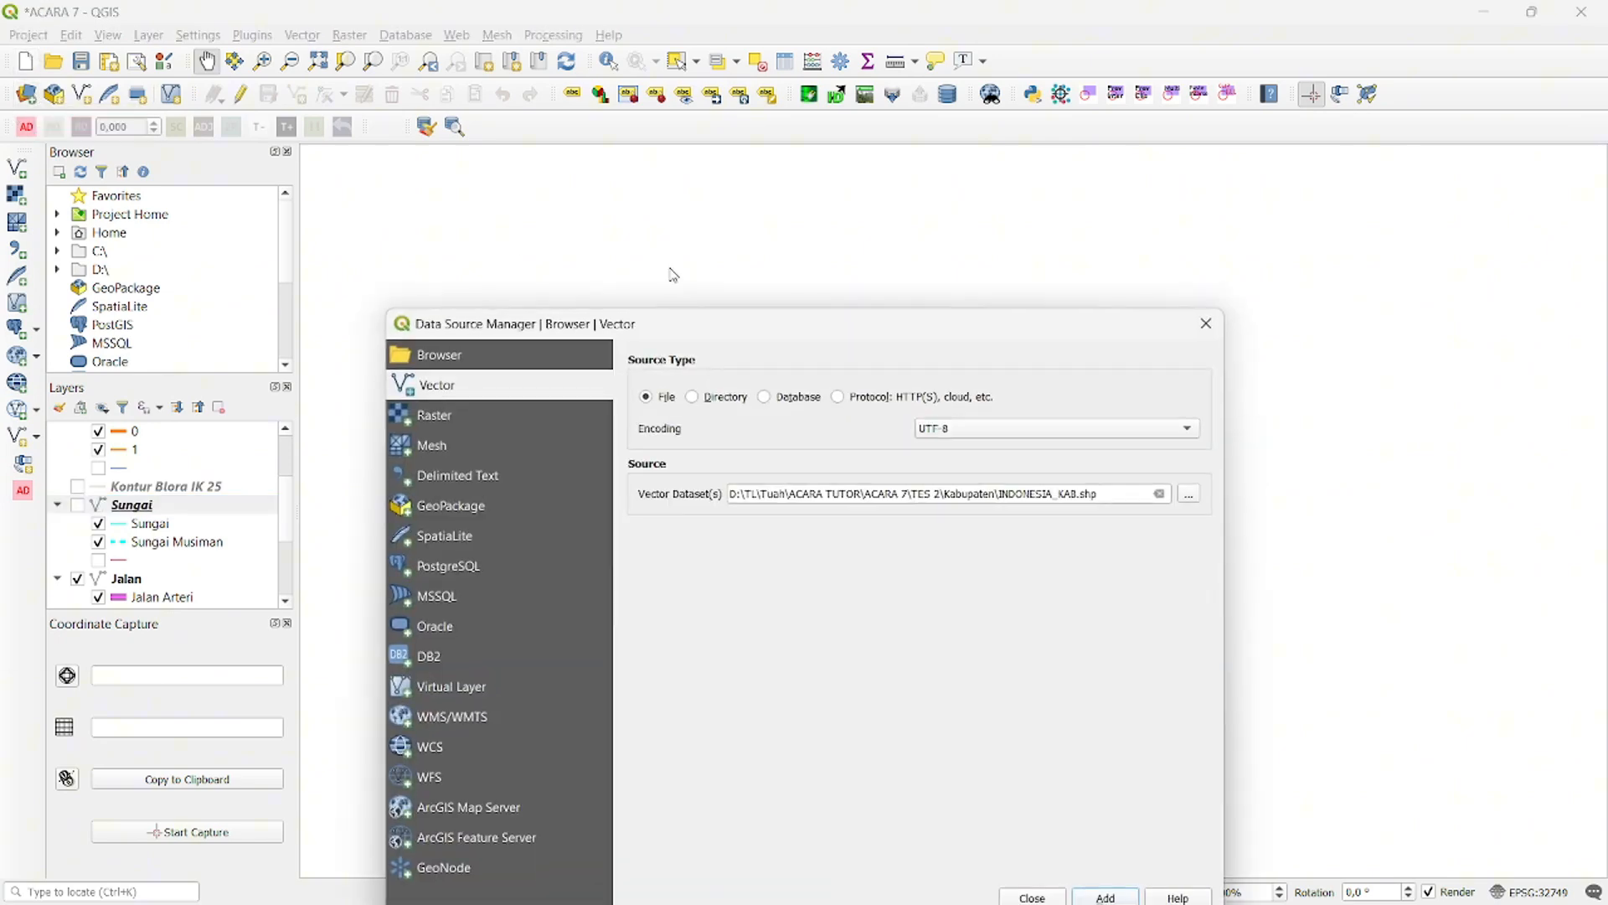
pyautogui.moveTo(853, 325); pyautogui.dragTo(847, 159)
pyautogui.click(1183, 330)
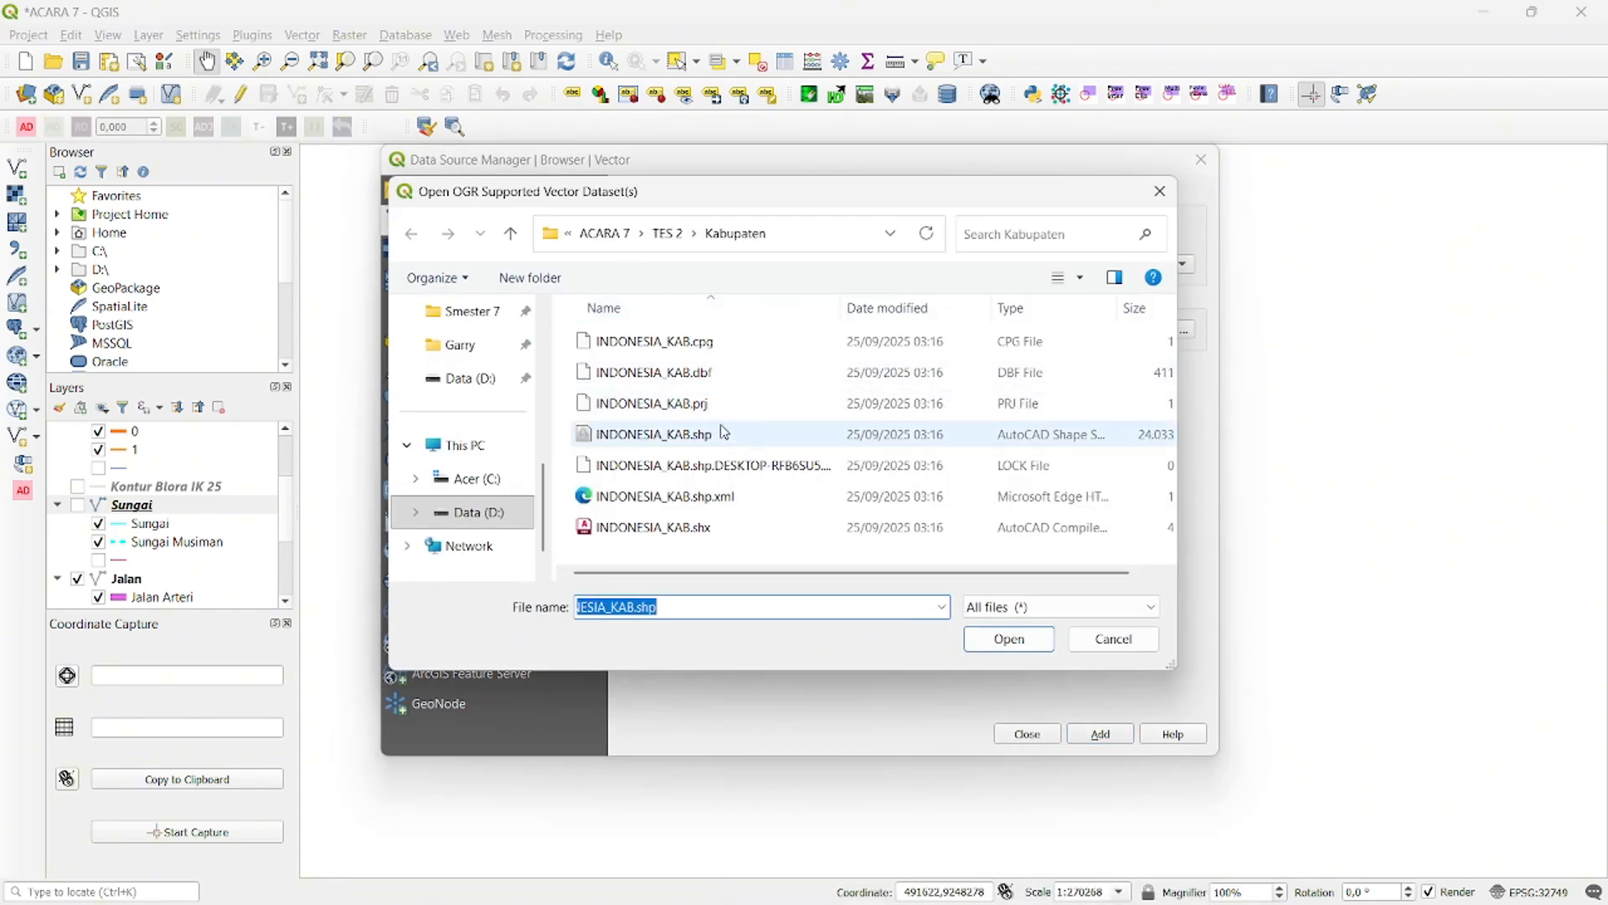
pyautogui.click(1009, 639)
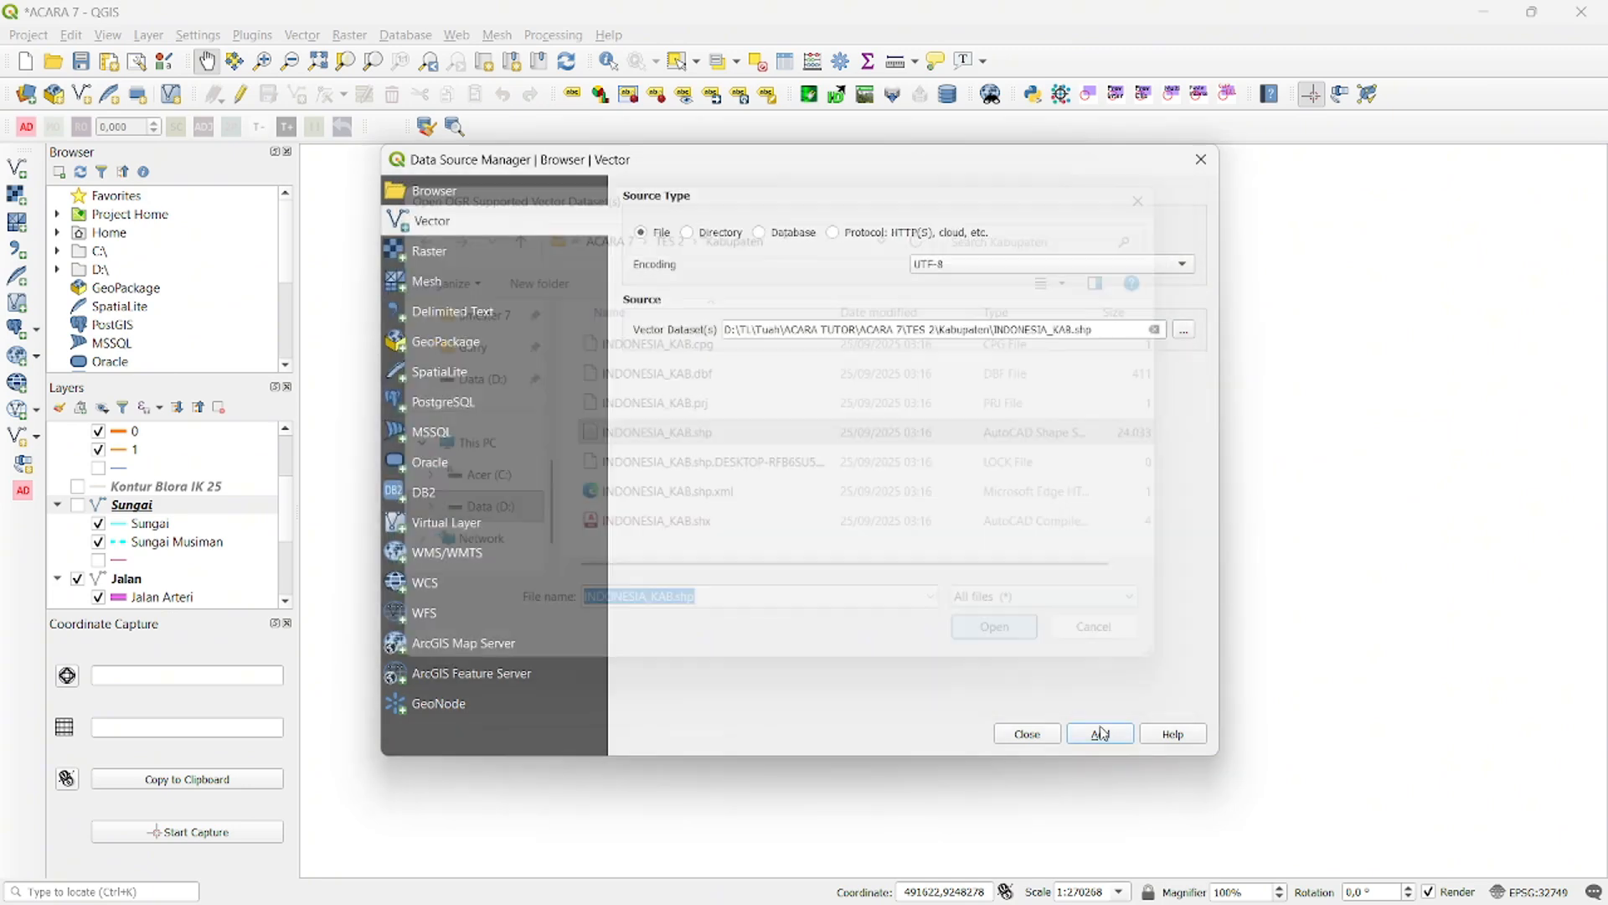
pyautogui.click(1099, 734)
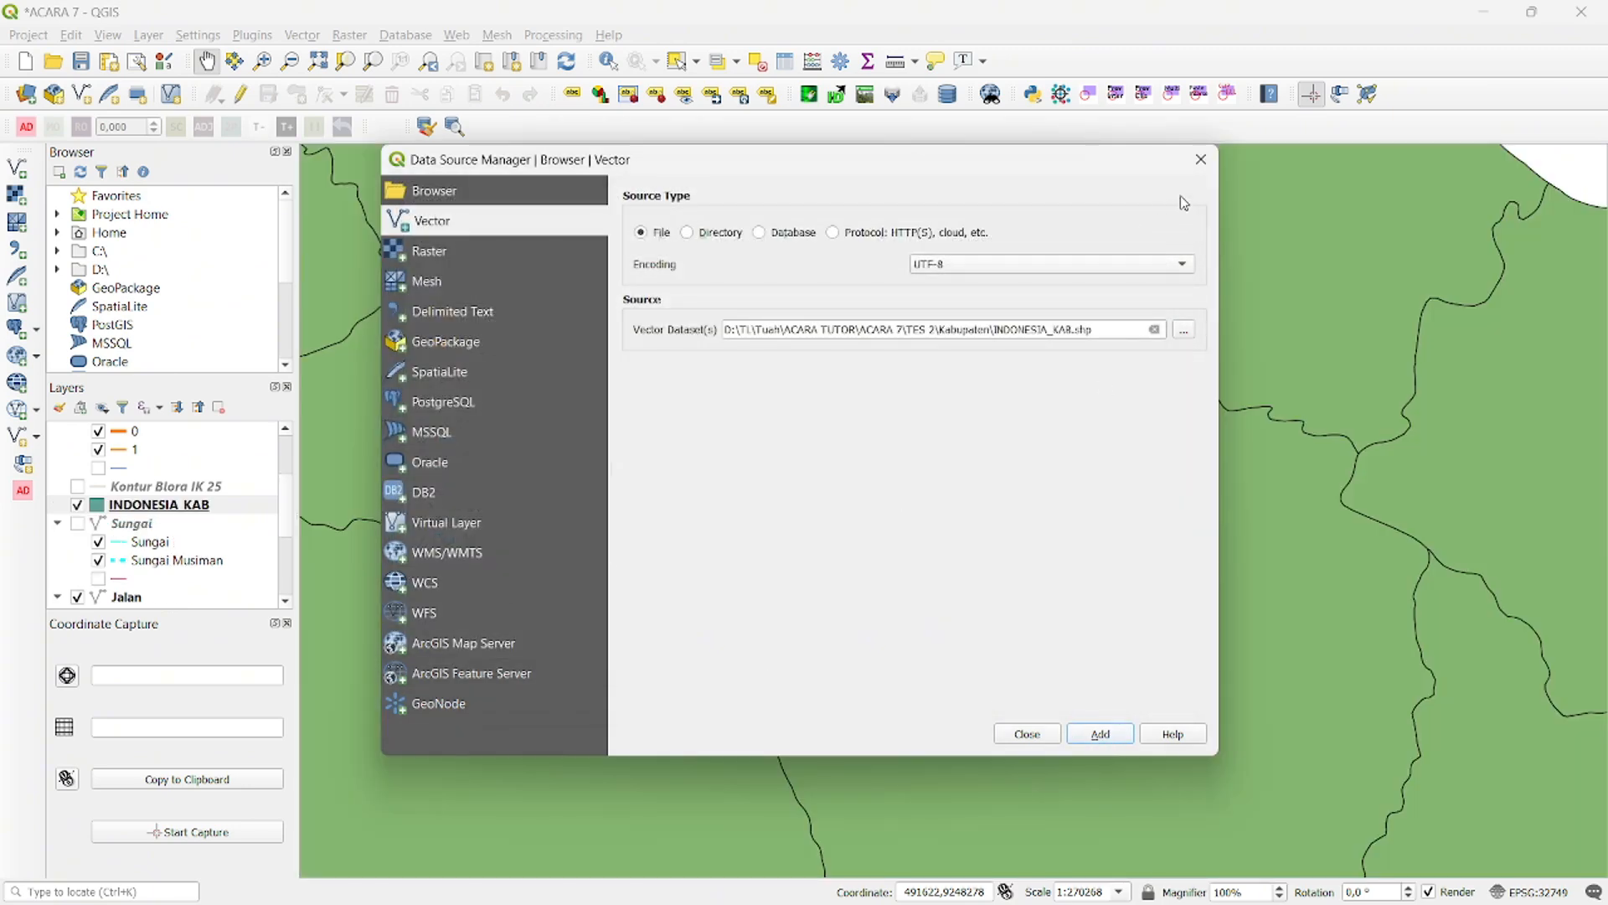
pyautogui.click(1201, 159)
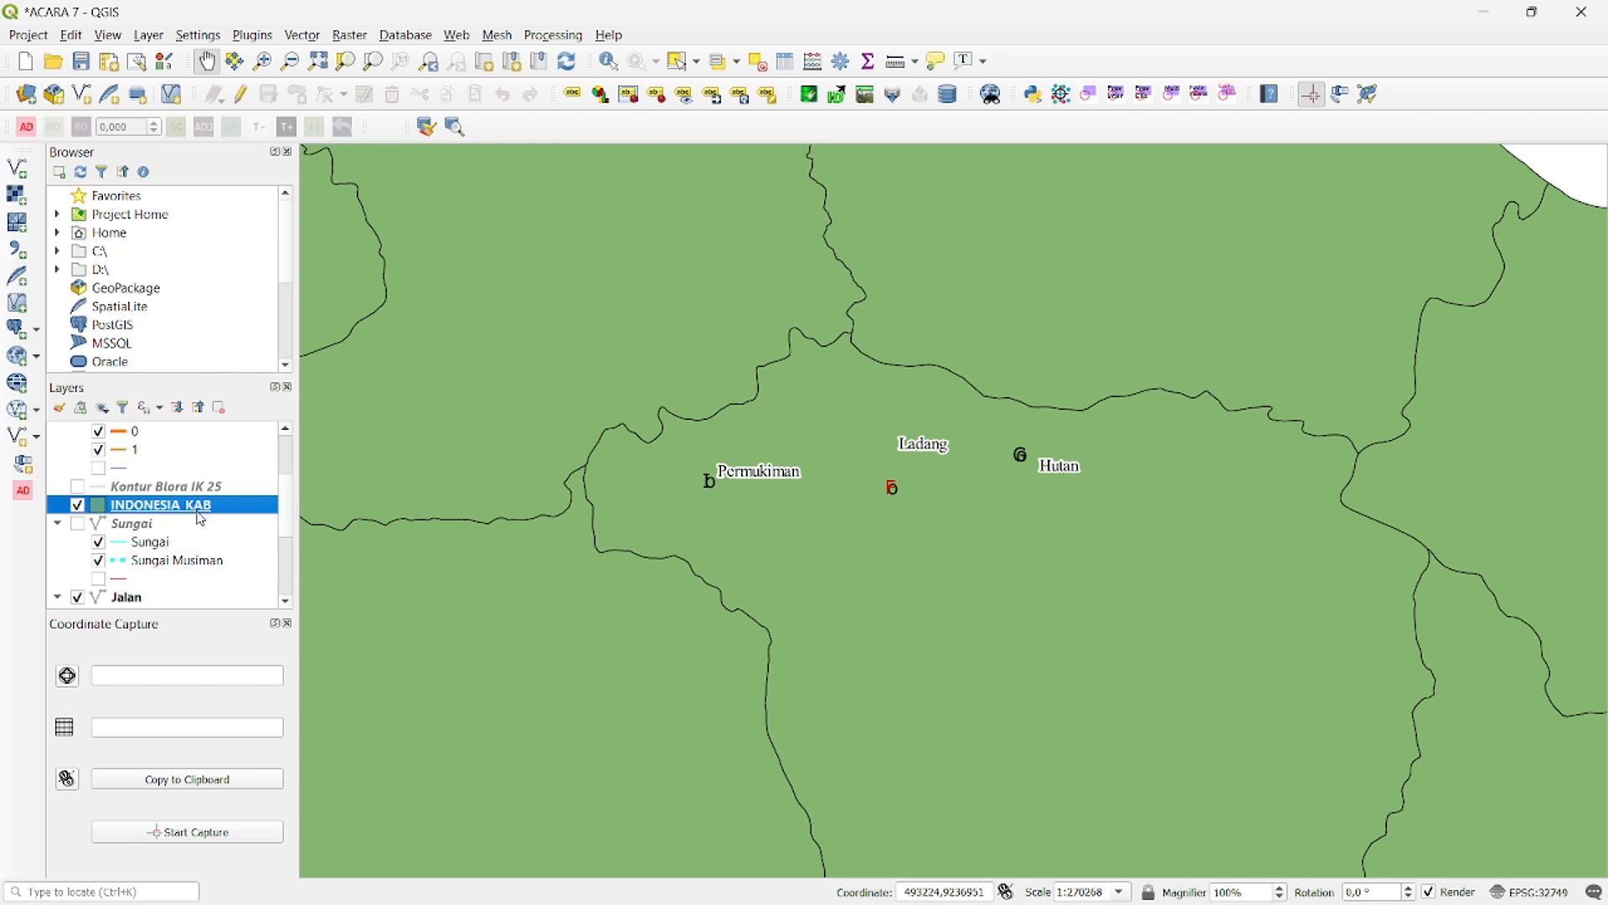
# - Hide the Batas Administrasi, Jalan and Clipped layers, and uncheck the layers' categories, including the Gereja, Masjid and Sekolah point symbols
pyautogui.scroll(-3, 118, 553)
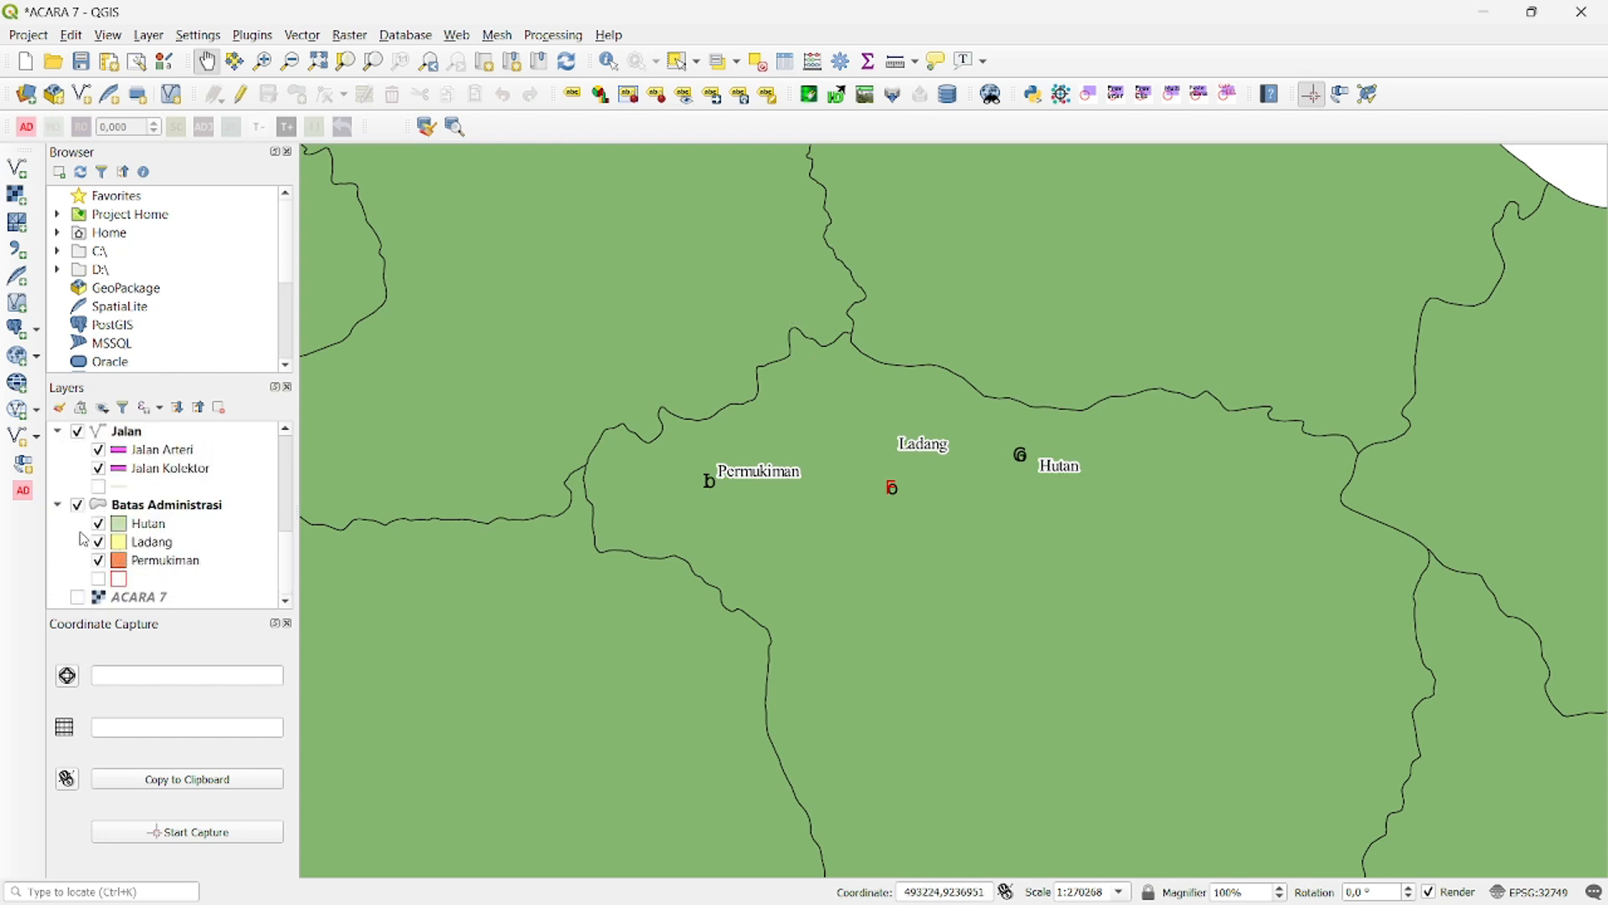
pyautogui.scroll(1, 84, 540)
pyautogui.click(77, 559)
pyautogui.click(78, 486)
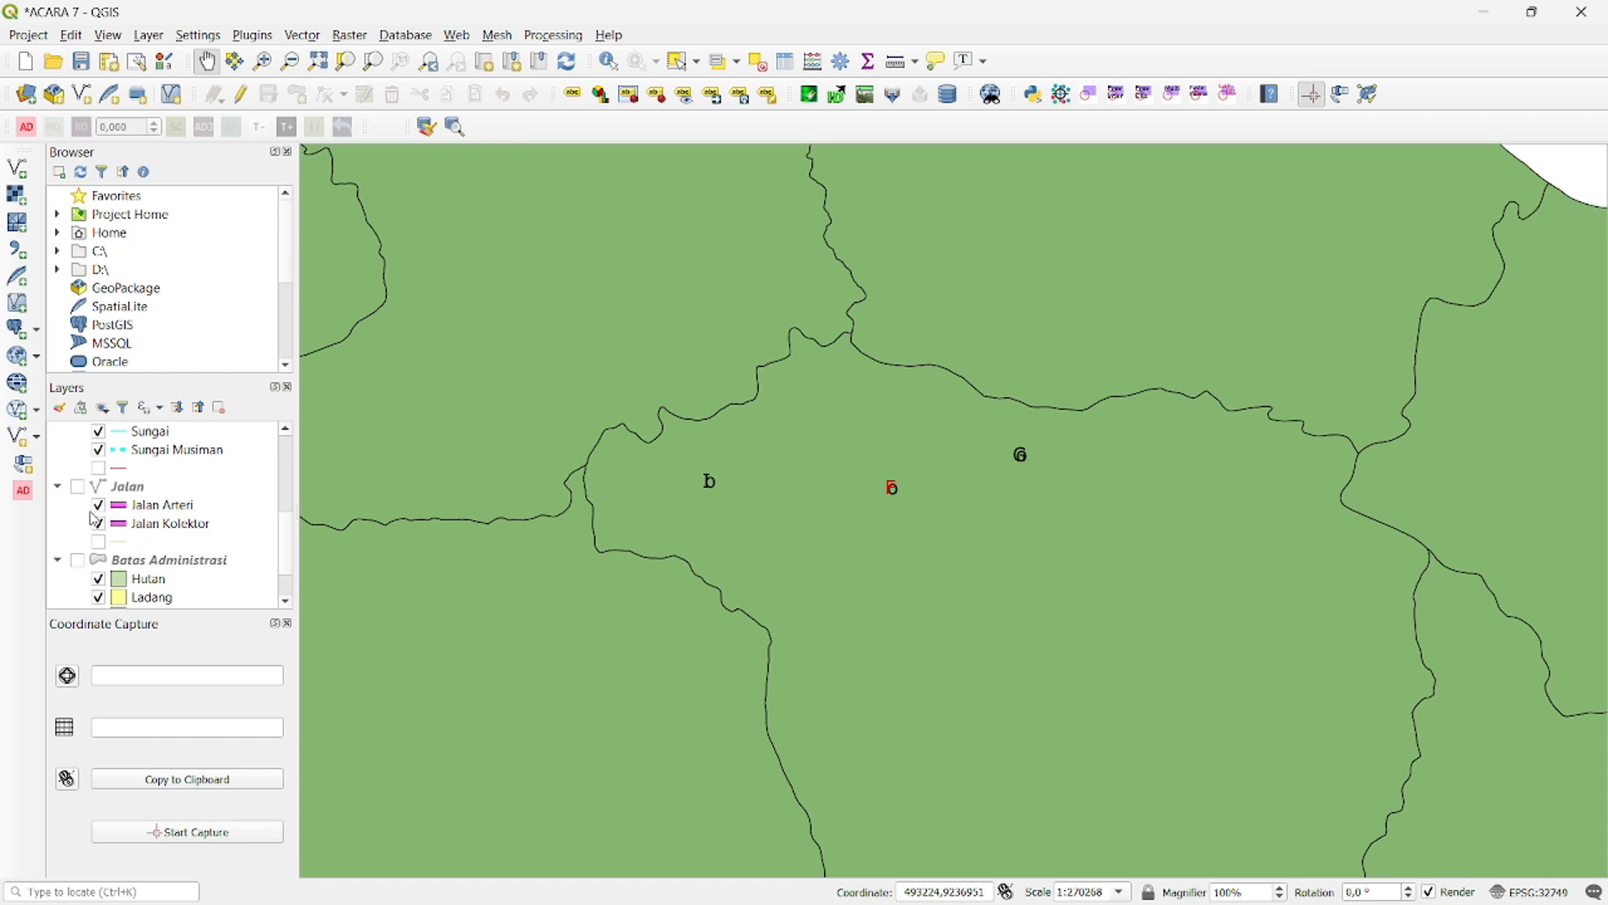
pyautogui.click(98, 578)
pyautogui.click(98, 597)
pyautogui.scroll(-1, 118, 572)
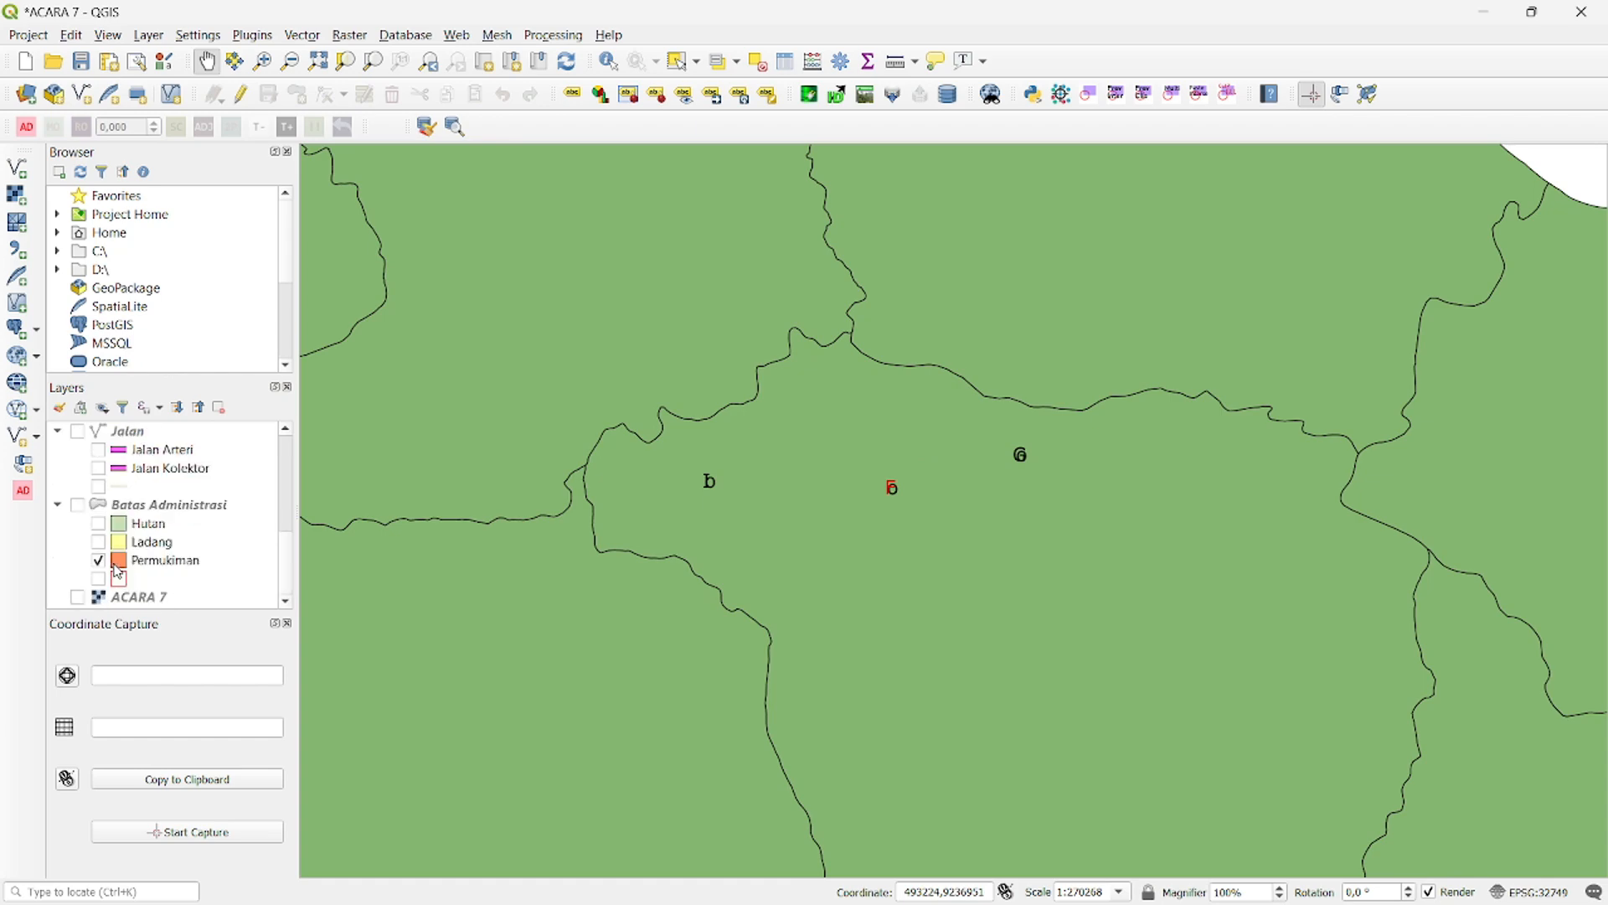
pyautogui.scroll(3, 113, 557)
pyautogui.click(98, 492)
pyautogui.scroll(1, 99, 498)
pyautogui.click(98, 498)
pyautogui.click(98, 475)
pyautogui.click(98, 452)
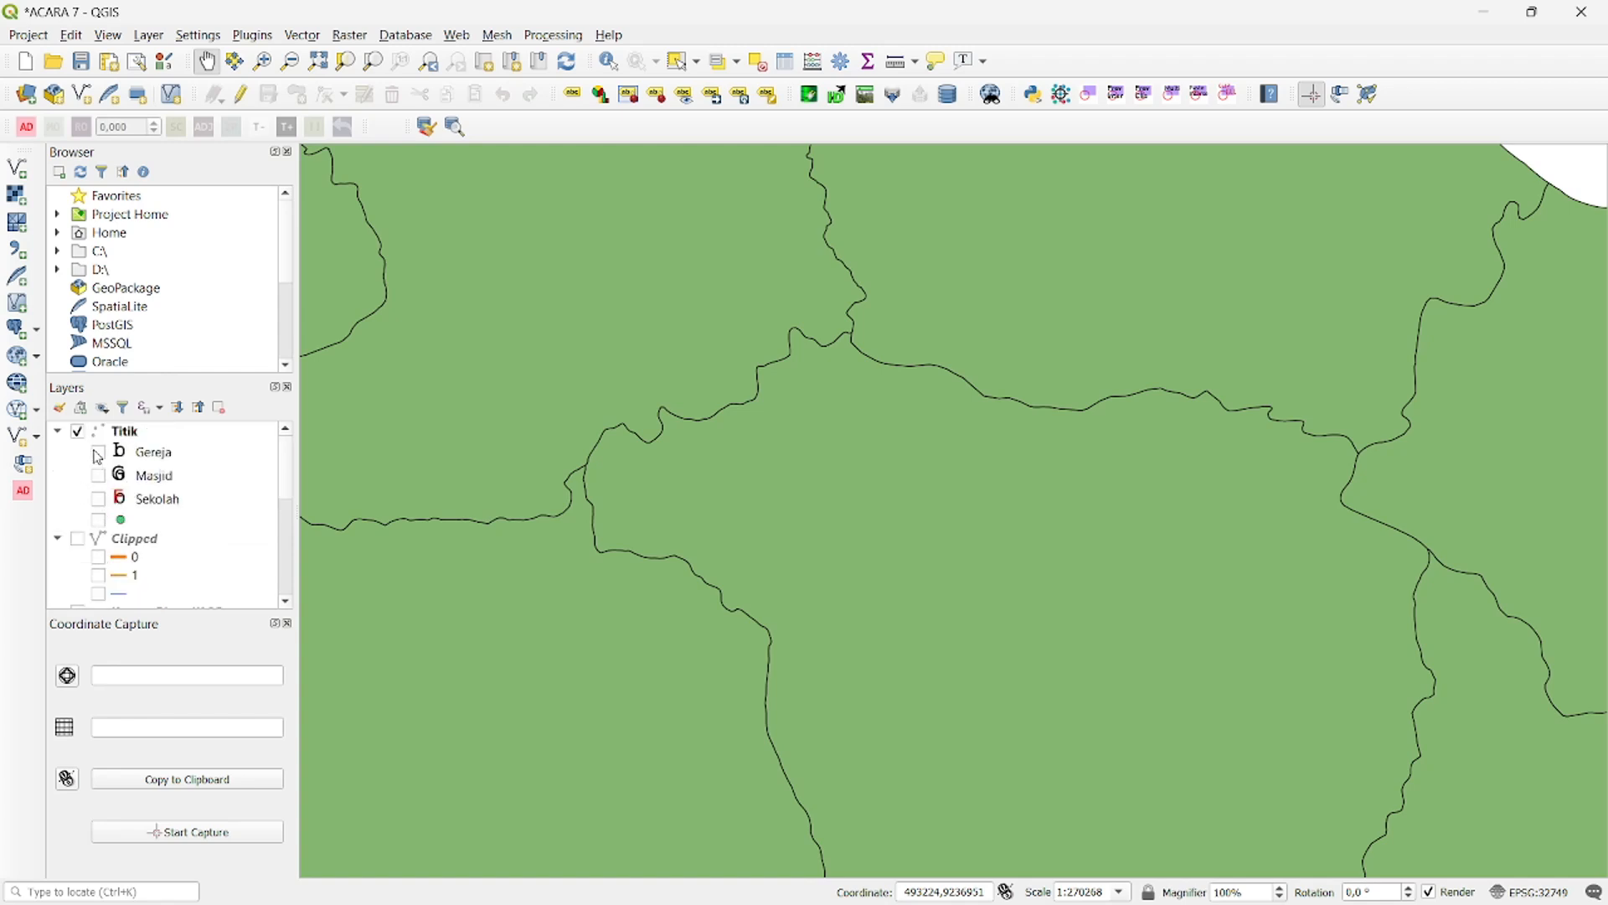
# - Hide the Titik layer and collapse the Titik, Clipped, Sungai, Jalan and Batas Administrasi entries in the layer tree
pyautogui.click(57, 431)
pyautogui.click(57, 449)
pyautogui.click(57, 504)
pyautogui.click(57, 523)
pyautogui.click(57, 541)
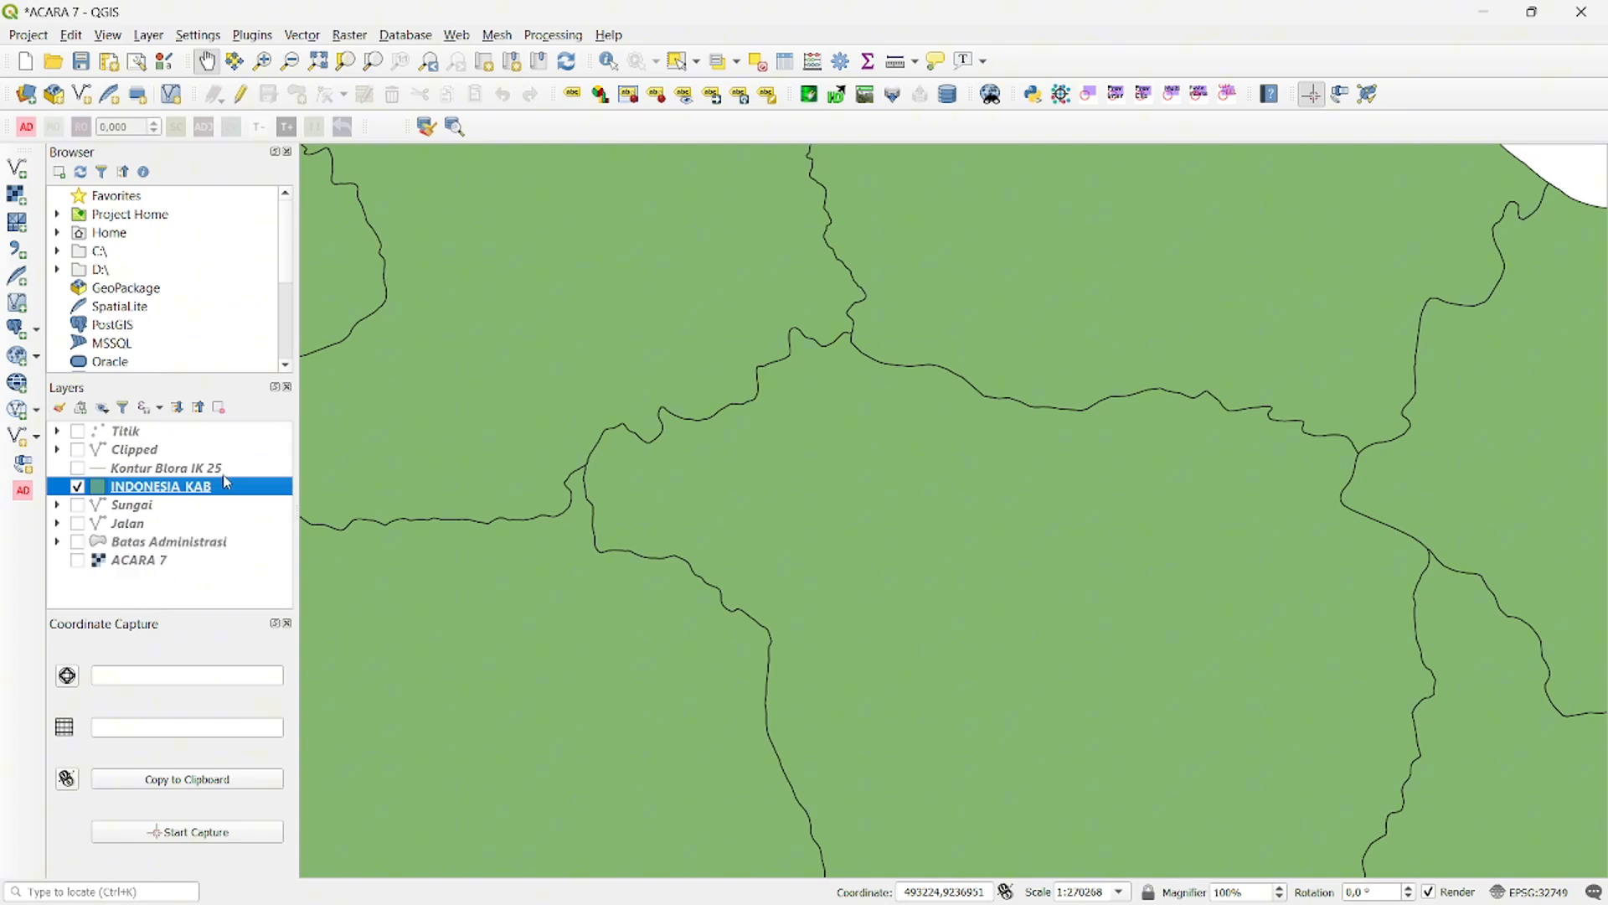
# - Set the INDONESIA_KAB layer's symbology to Categorized by the Kabupaten_ column and classify all its values
pyautogui.scroll(-1, 921, 396)
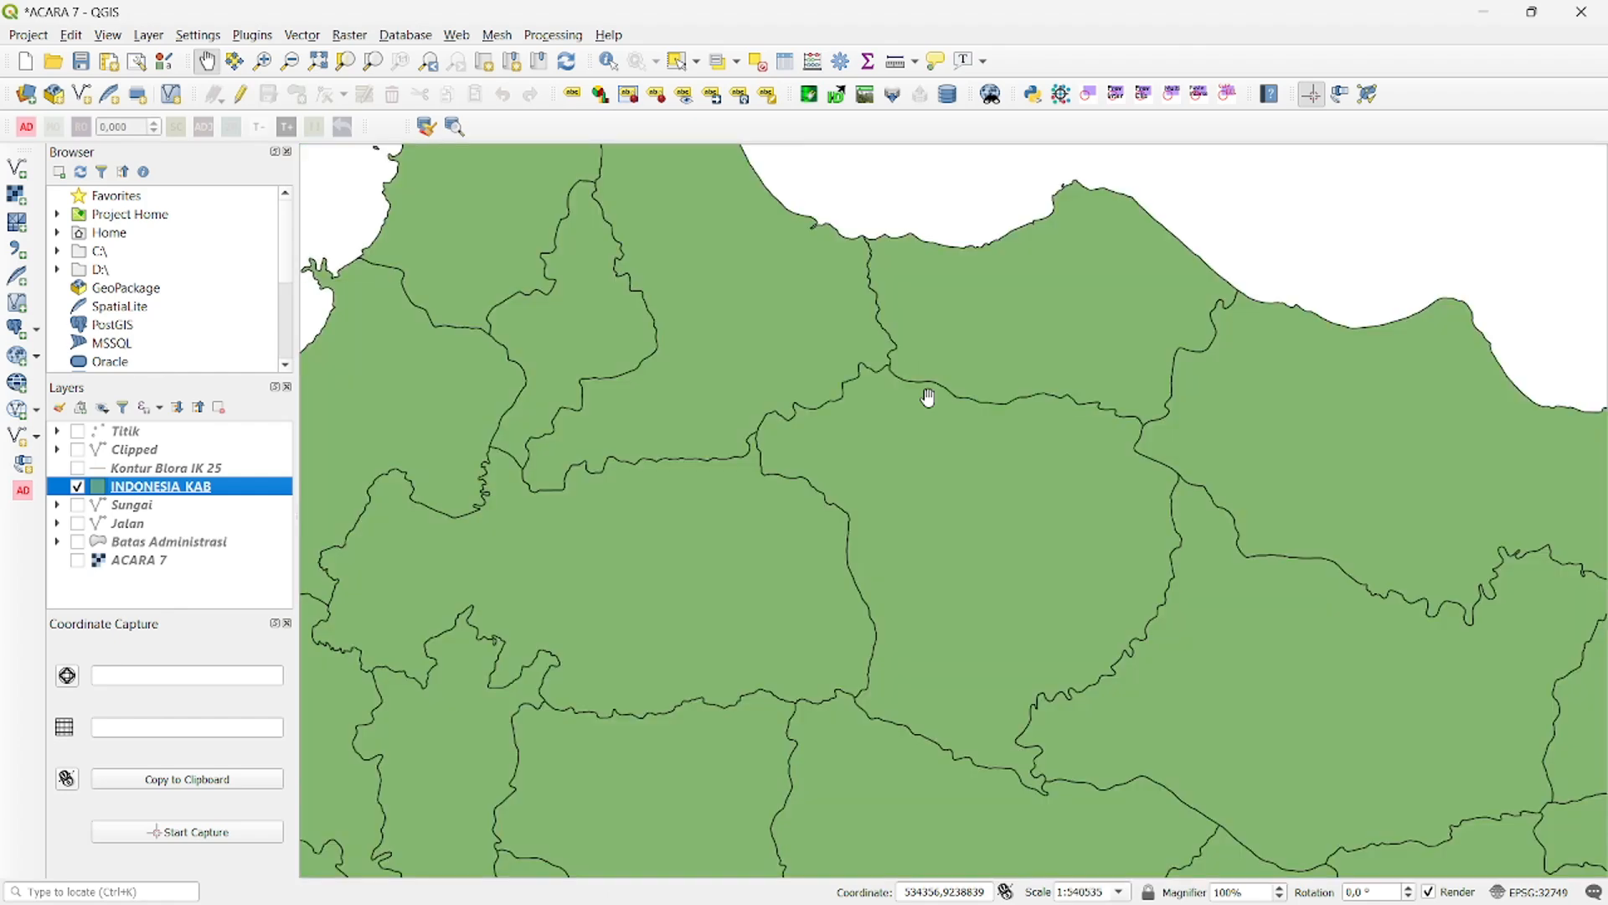
pyautogui.scroll(-1, 919, 382)
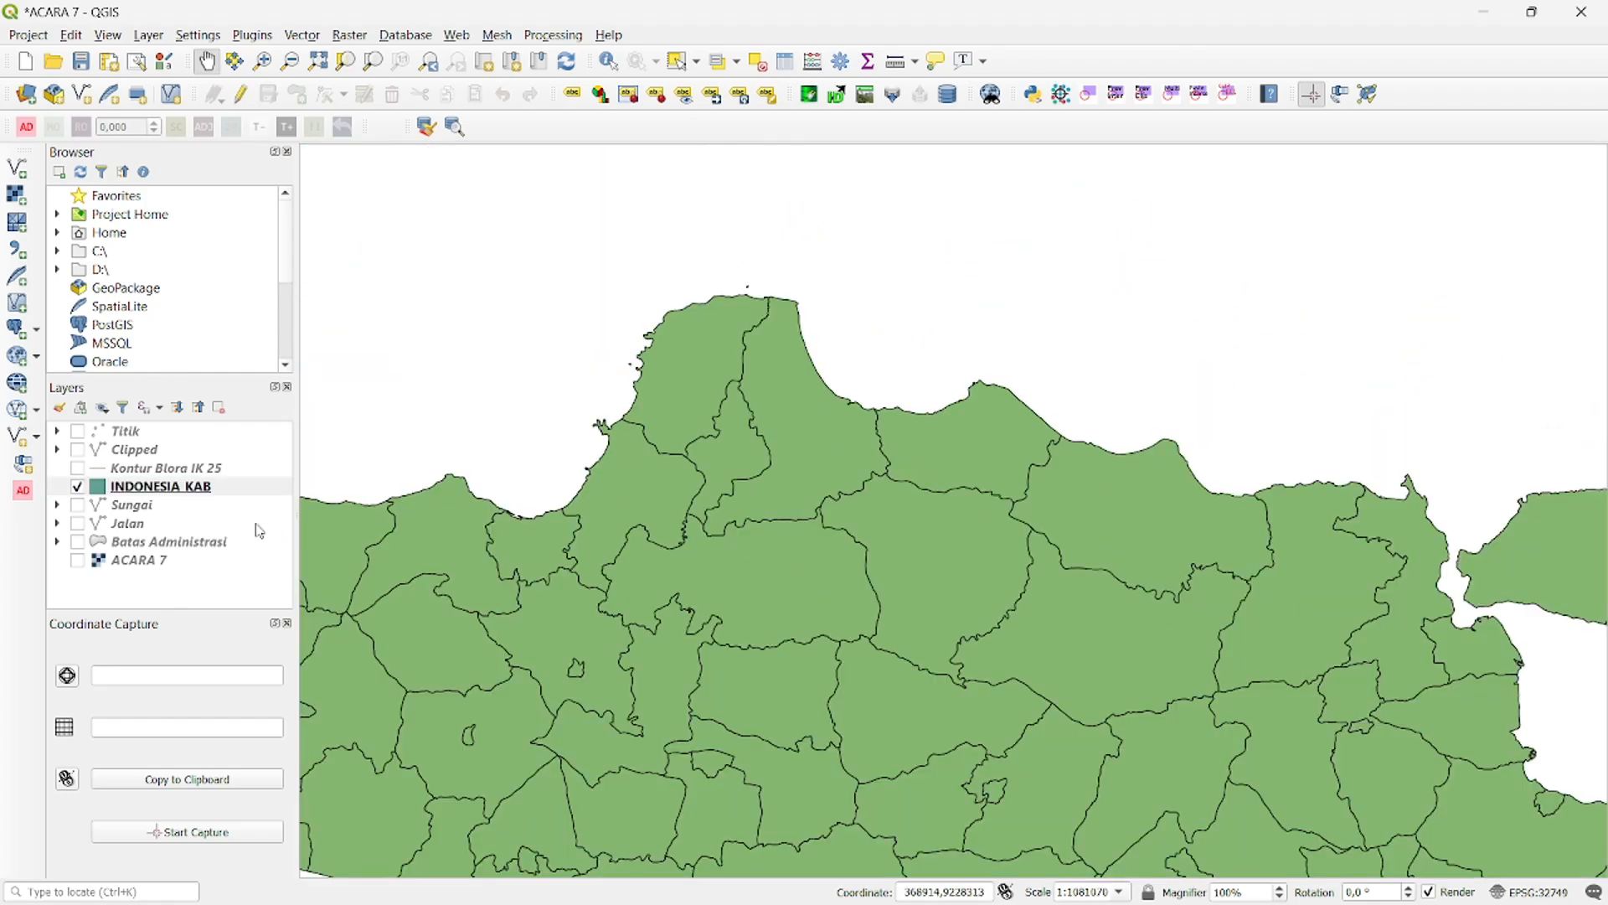
pyautogui.rightClick(181, 493)
pyautogui.click(230, 478)
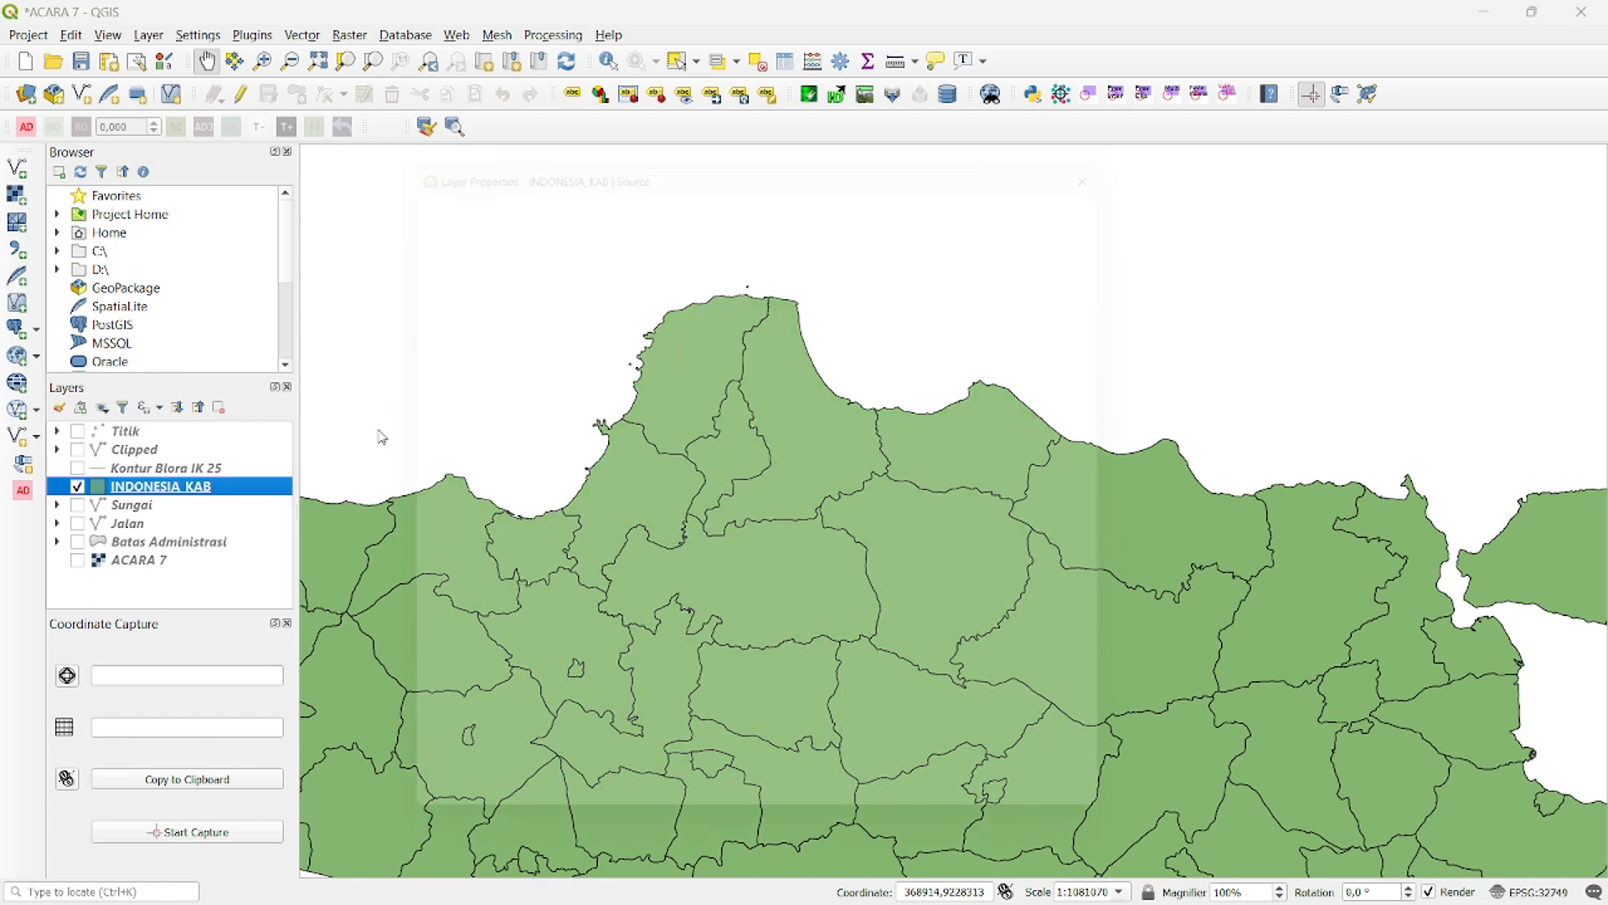
pyautogui.click(434, 255)
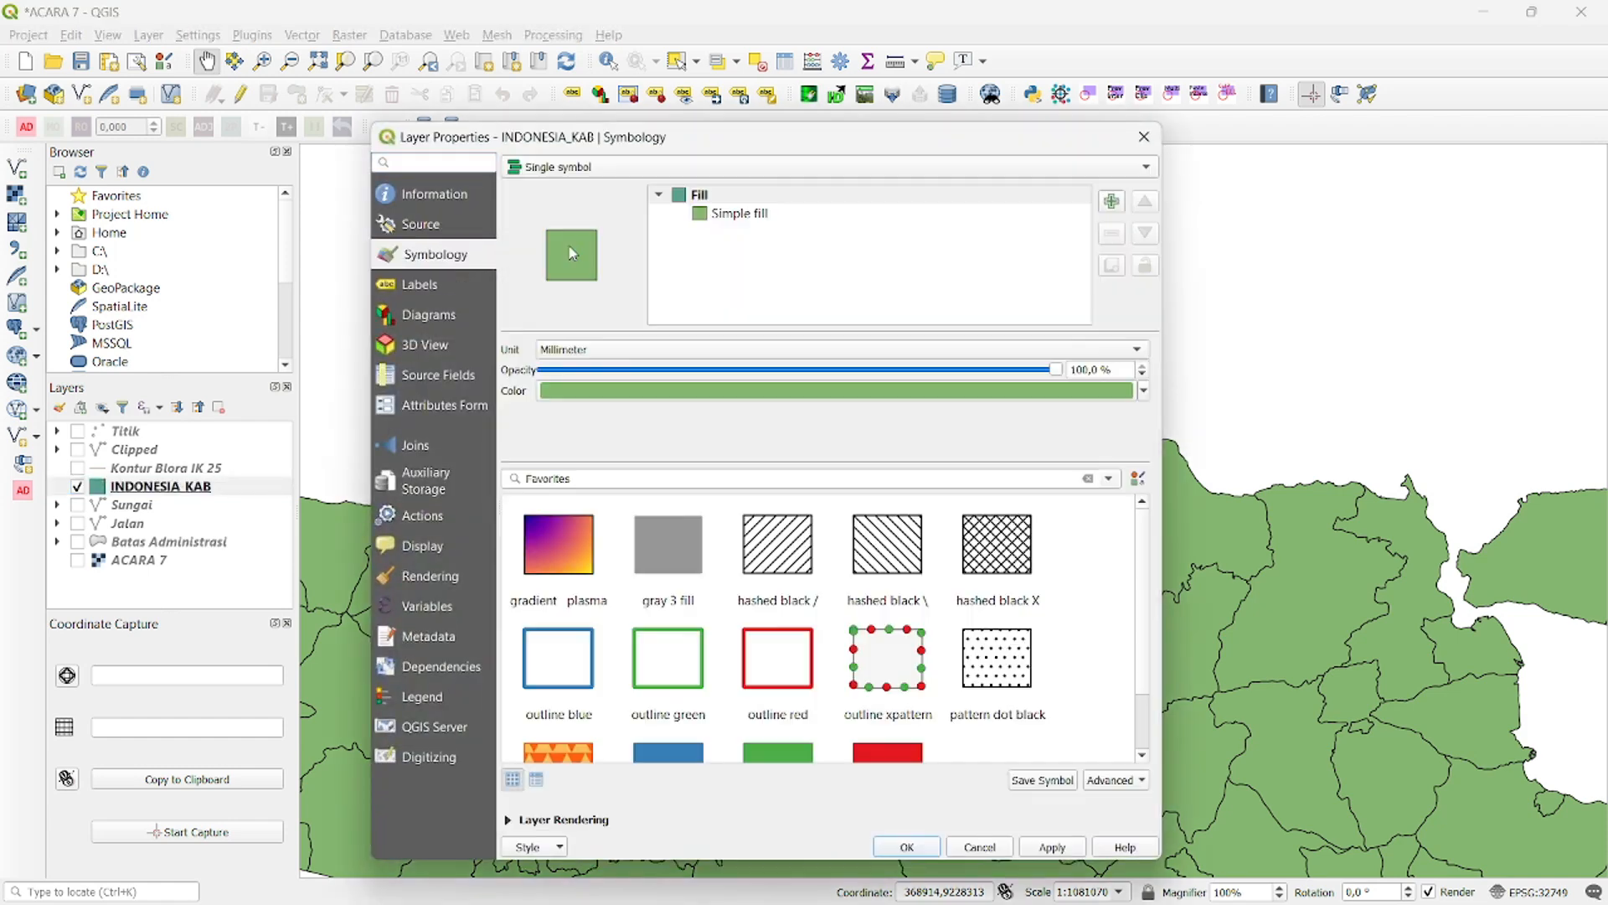
pyautogui.click(722, 172)
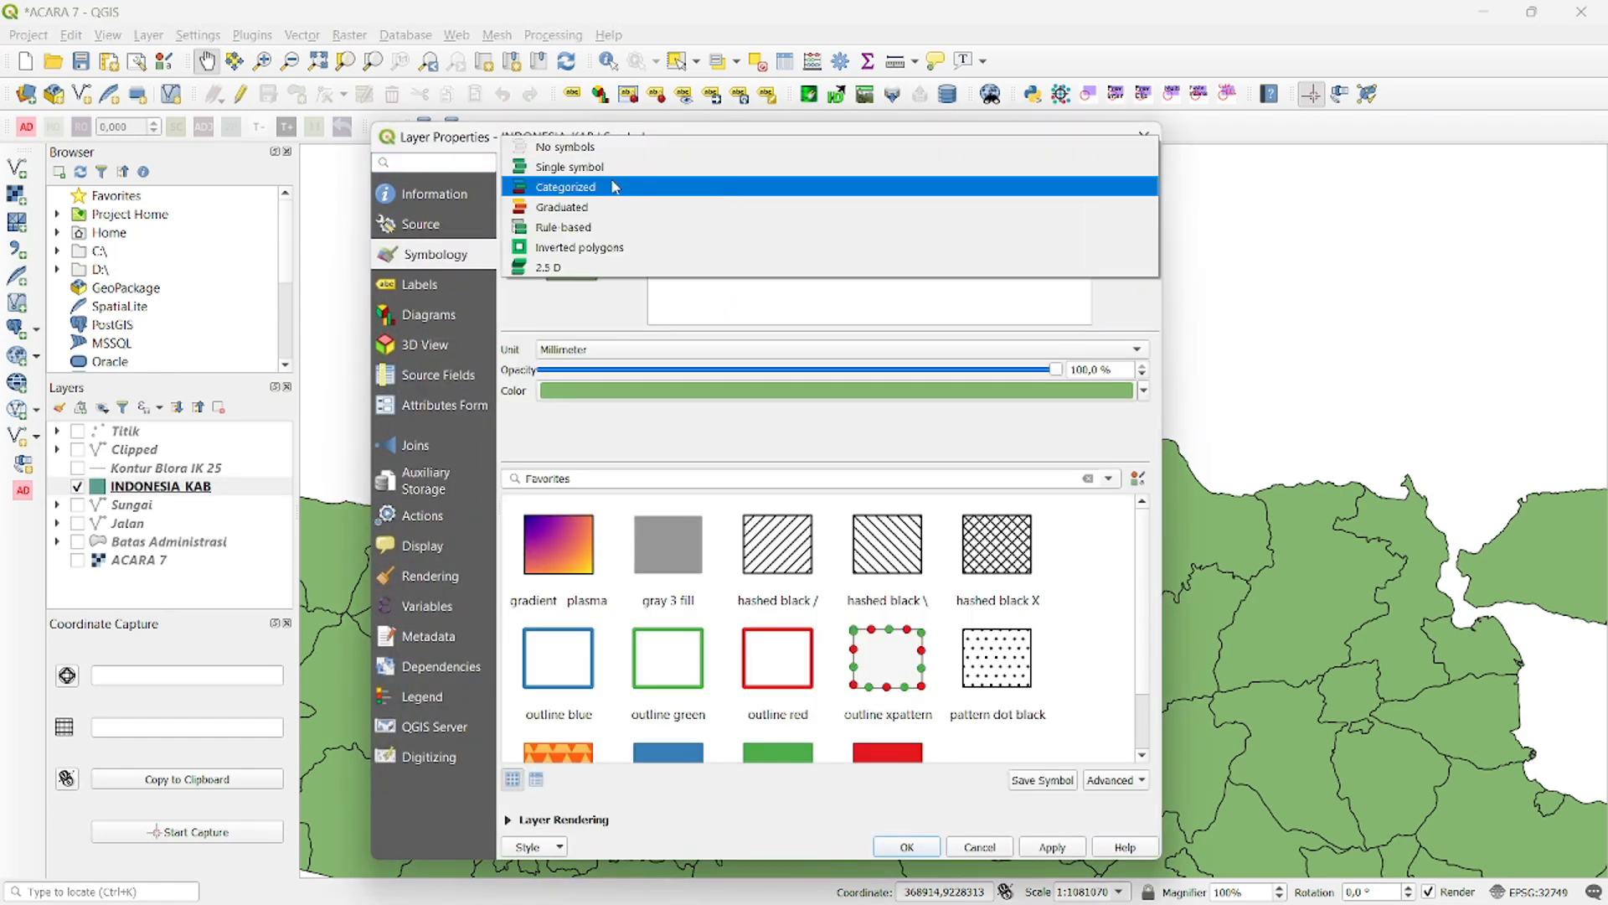
pyautogui.click(616, 187)
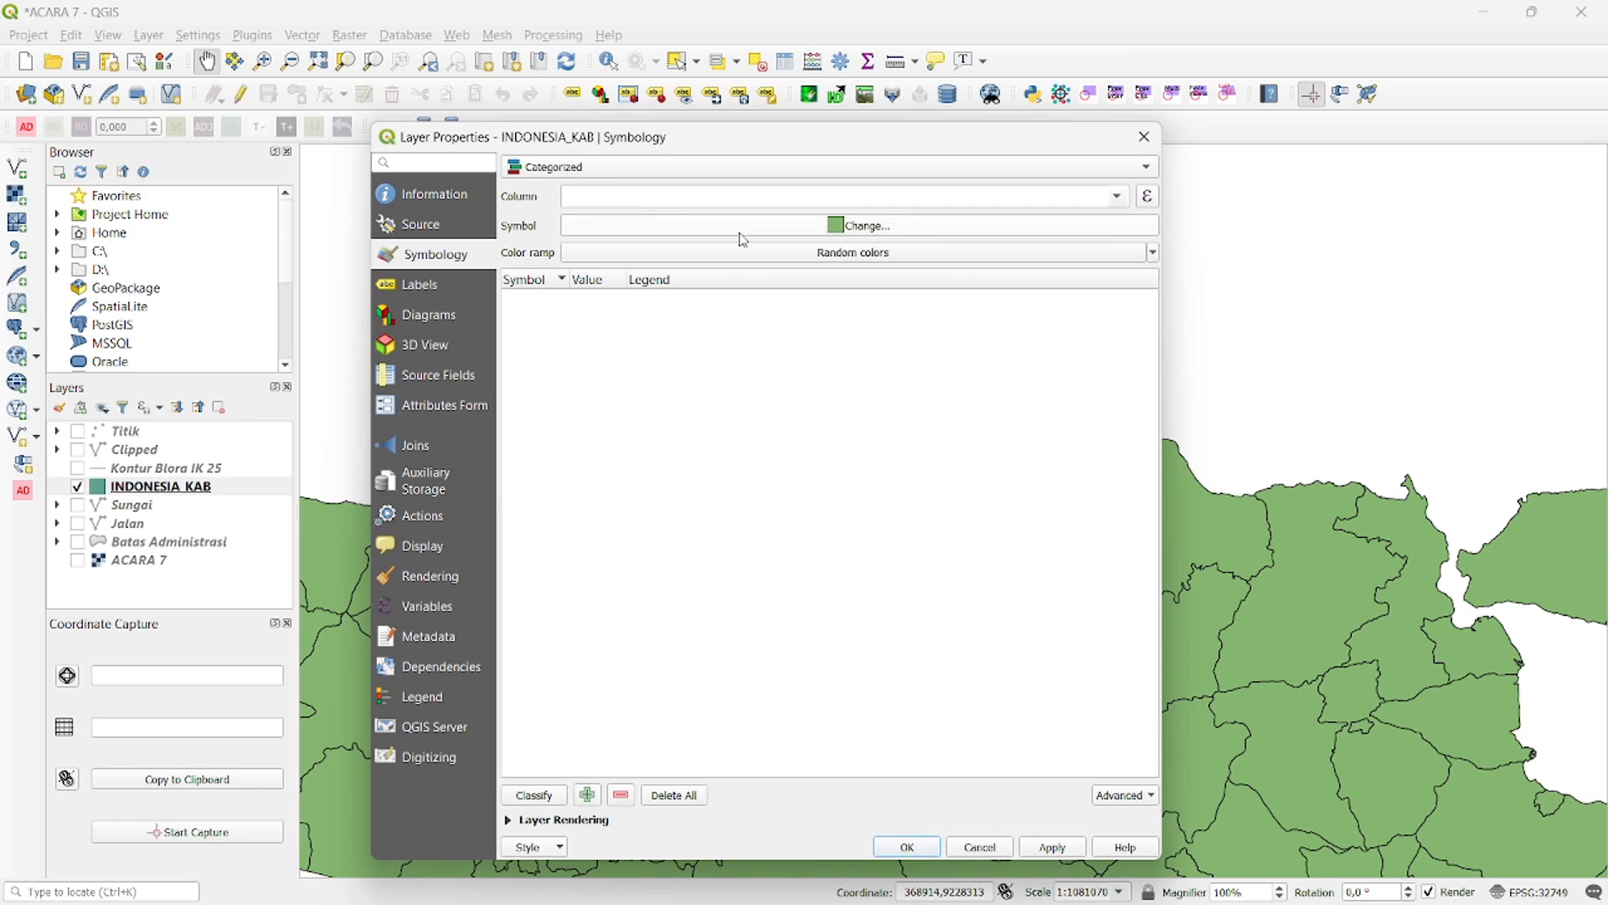
pyautogui.click(1096, 204)
pyautogui.click(728, 247)
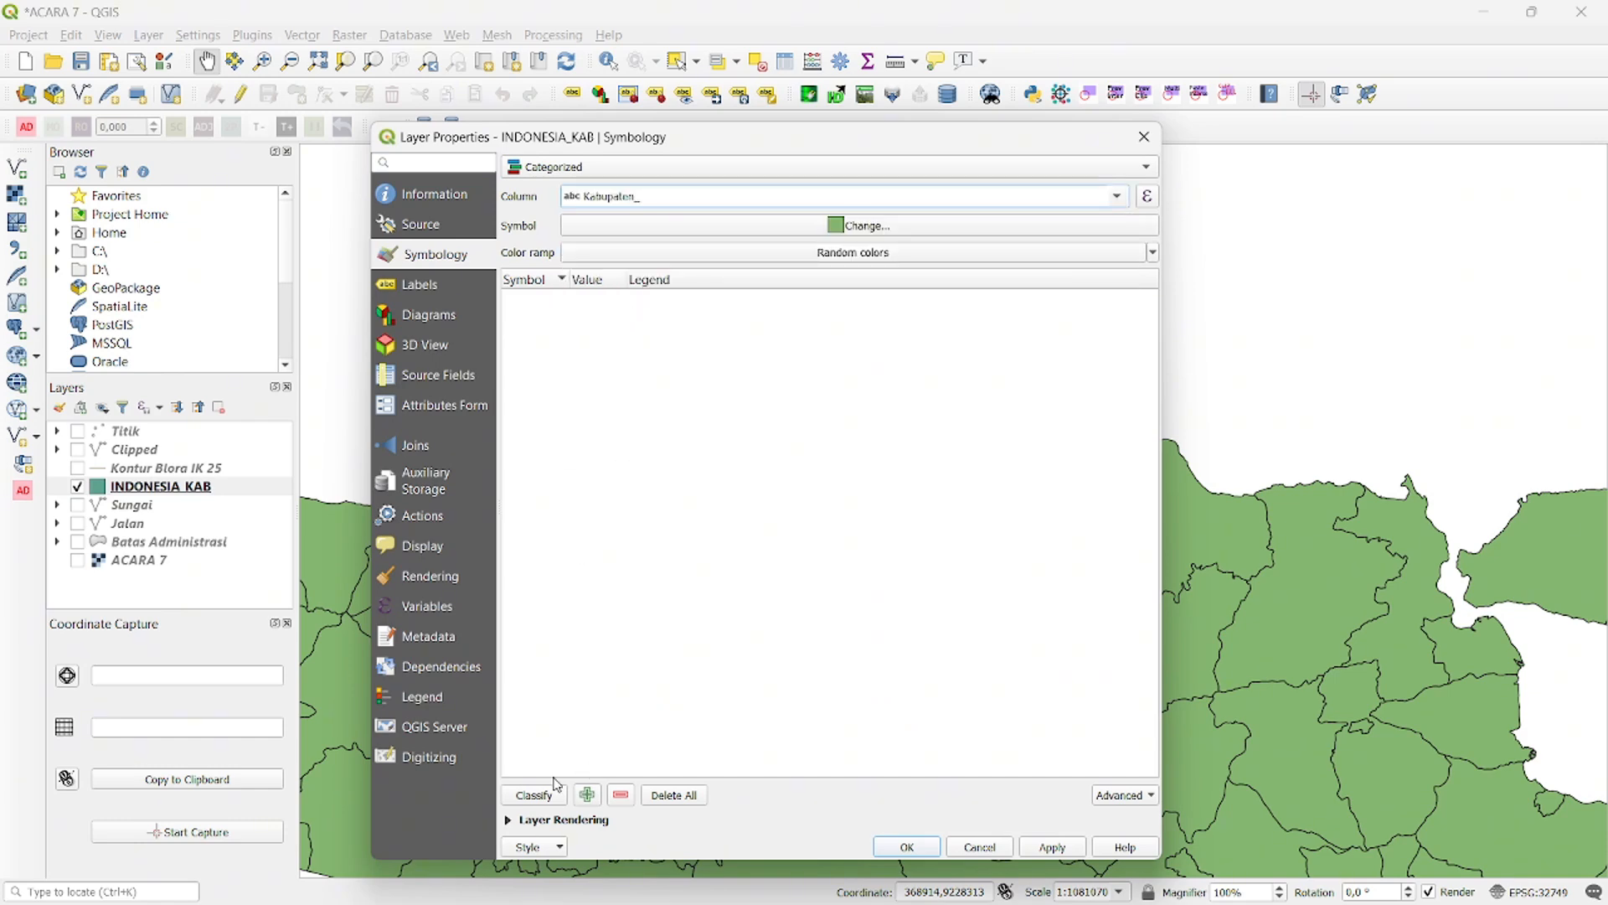
pyautogui.click(535, 795)
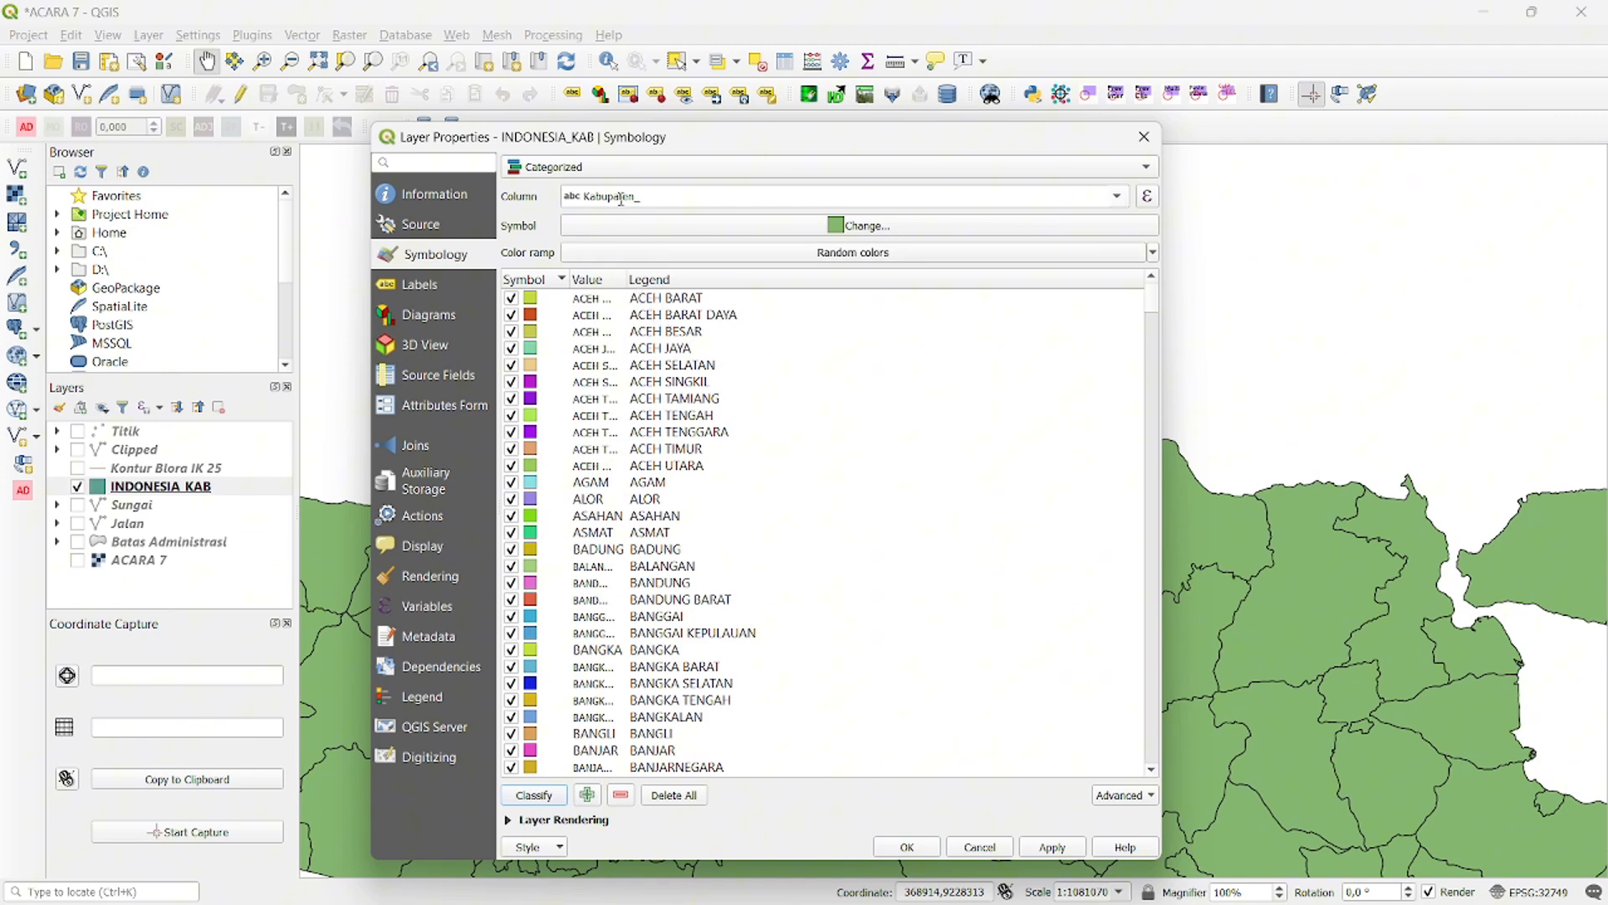
# - Change the color of all regency categories to white (#ffffff)
pyautogui.click(702, 302)
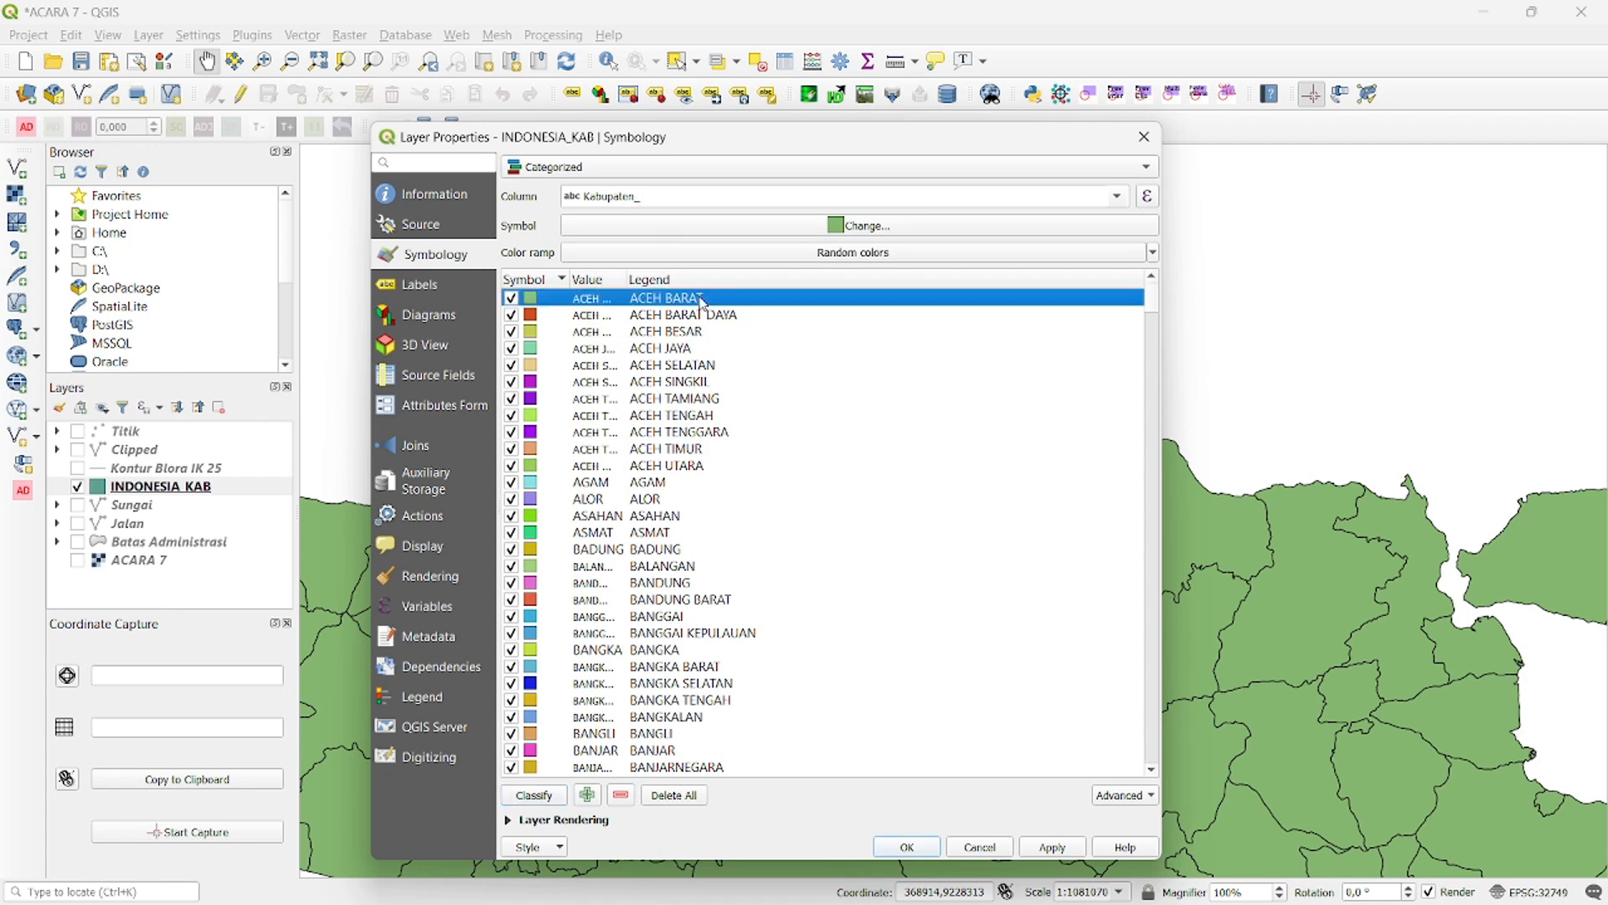
pyautogui.hotkey('ctrl', 'a')
pyautogui.rightClick(811, 415)
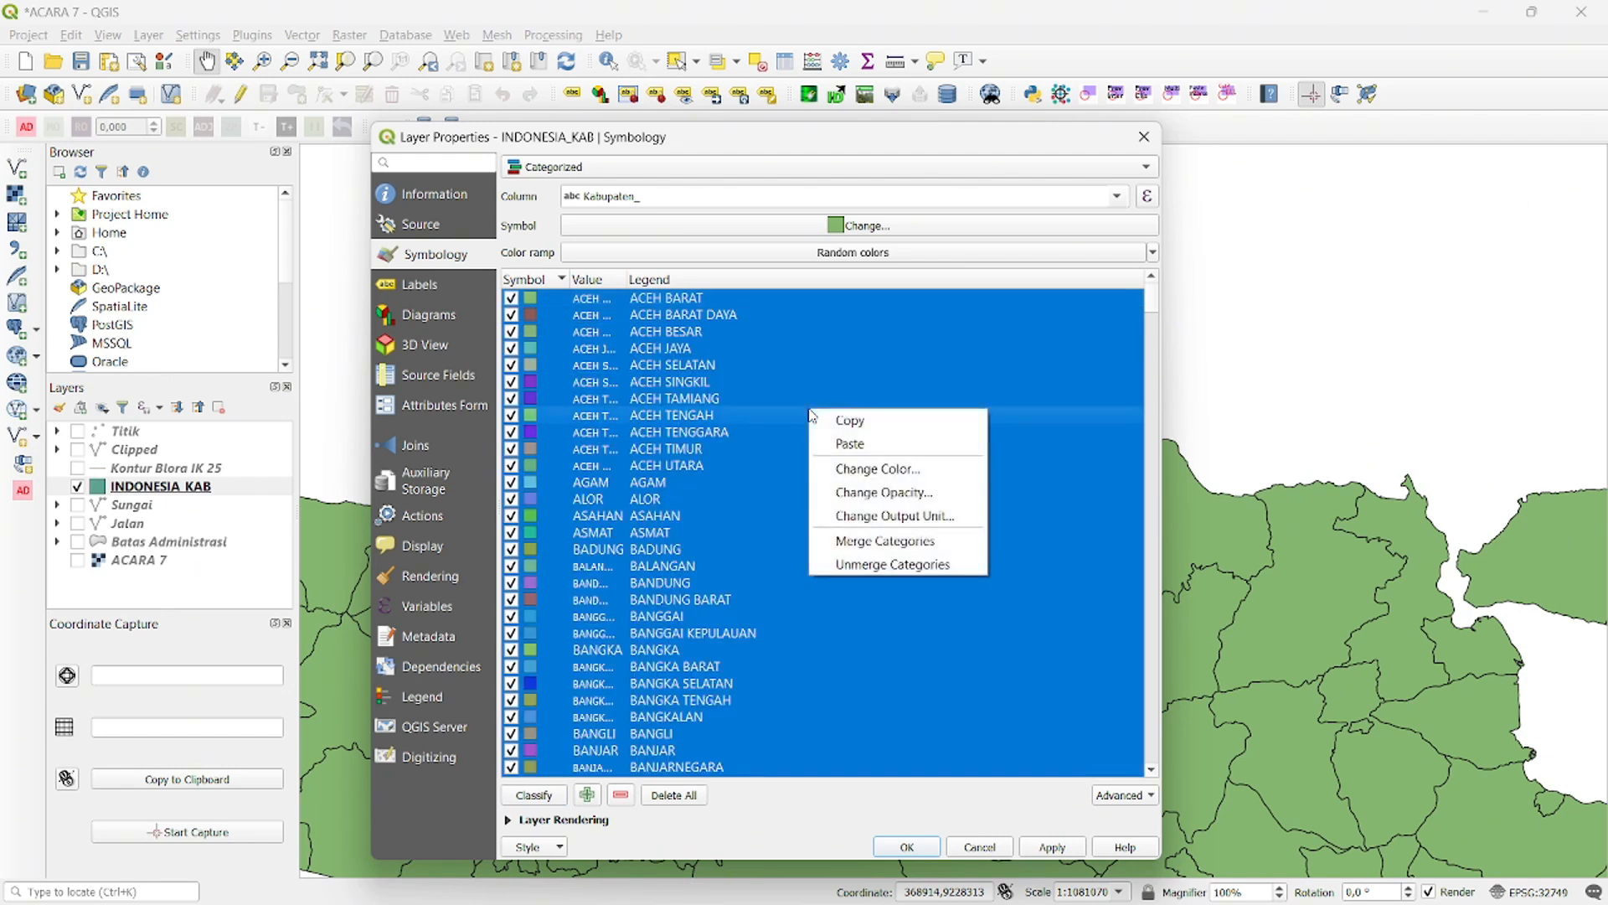
pyautogui.click(878, 474)
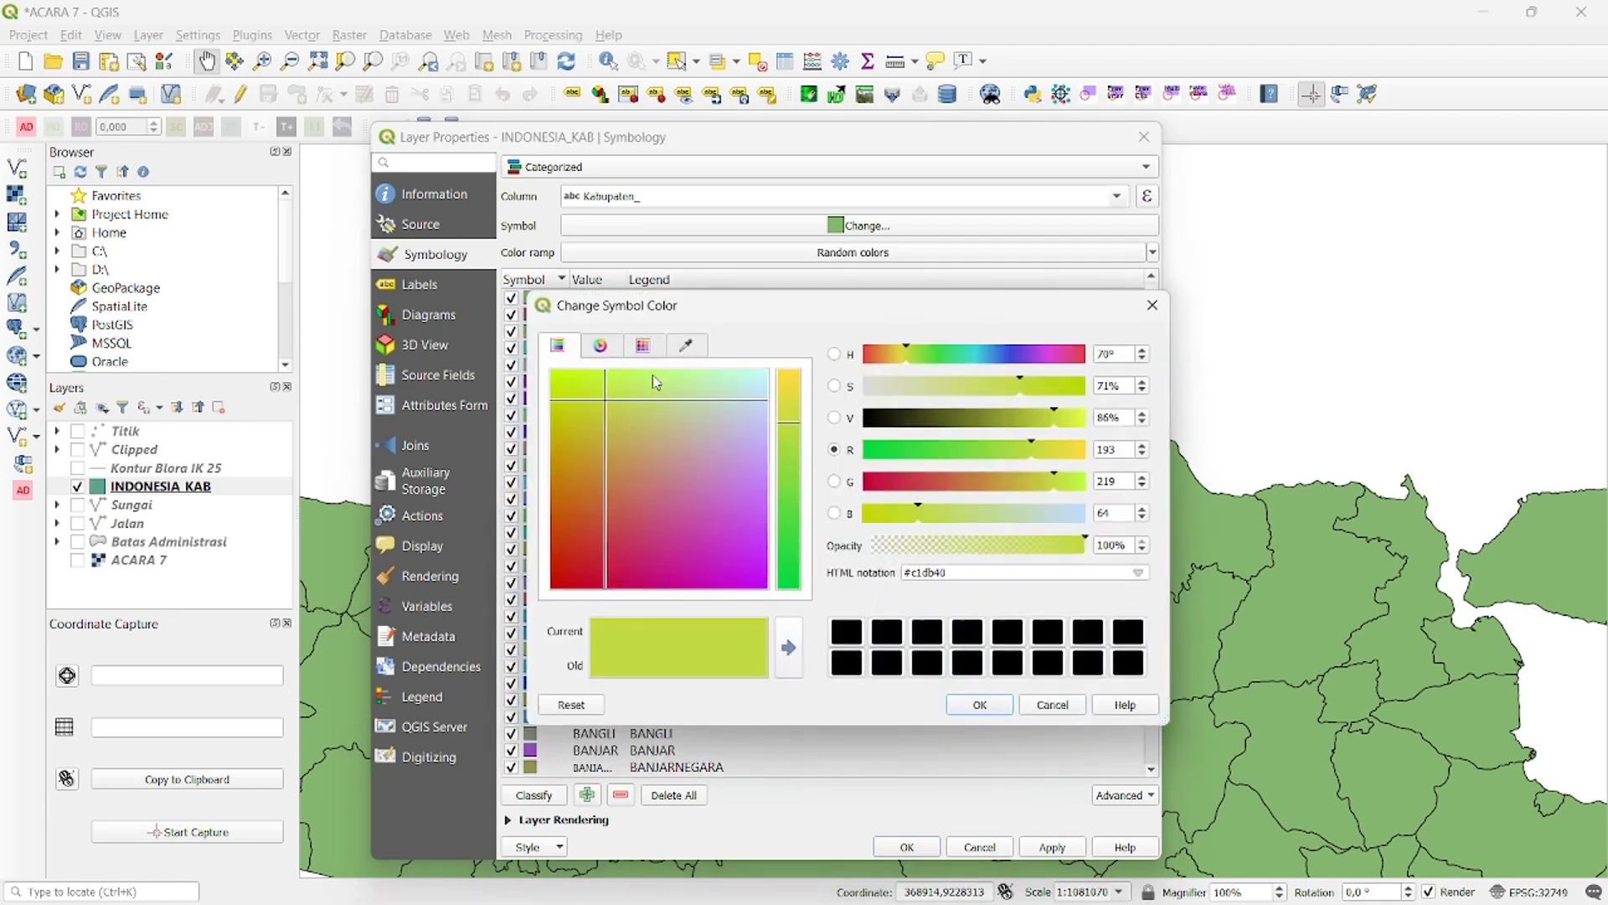
pyautogui.moveTo(603, 395); pyautogui.dragTo(812, 360)
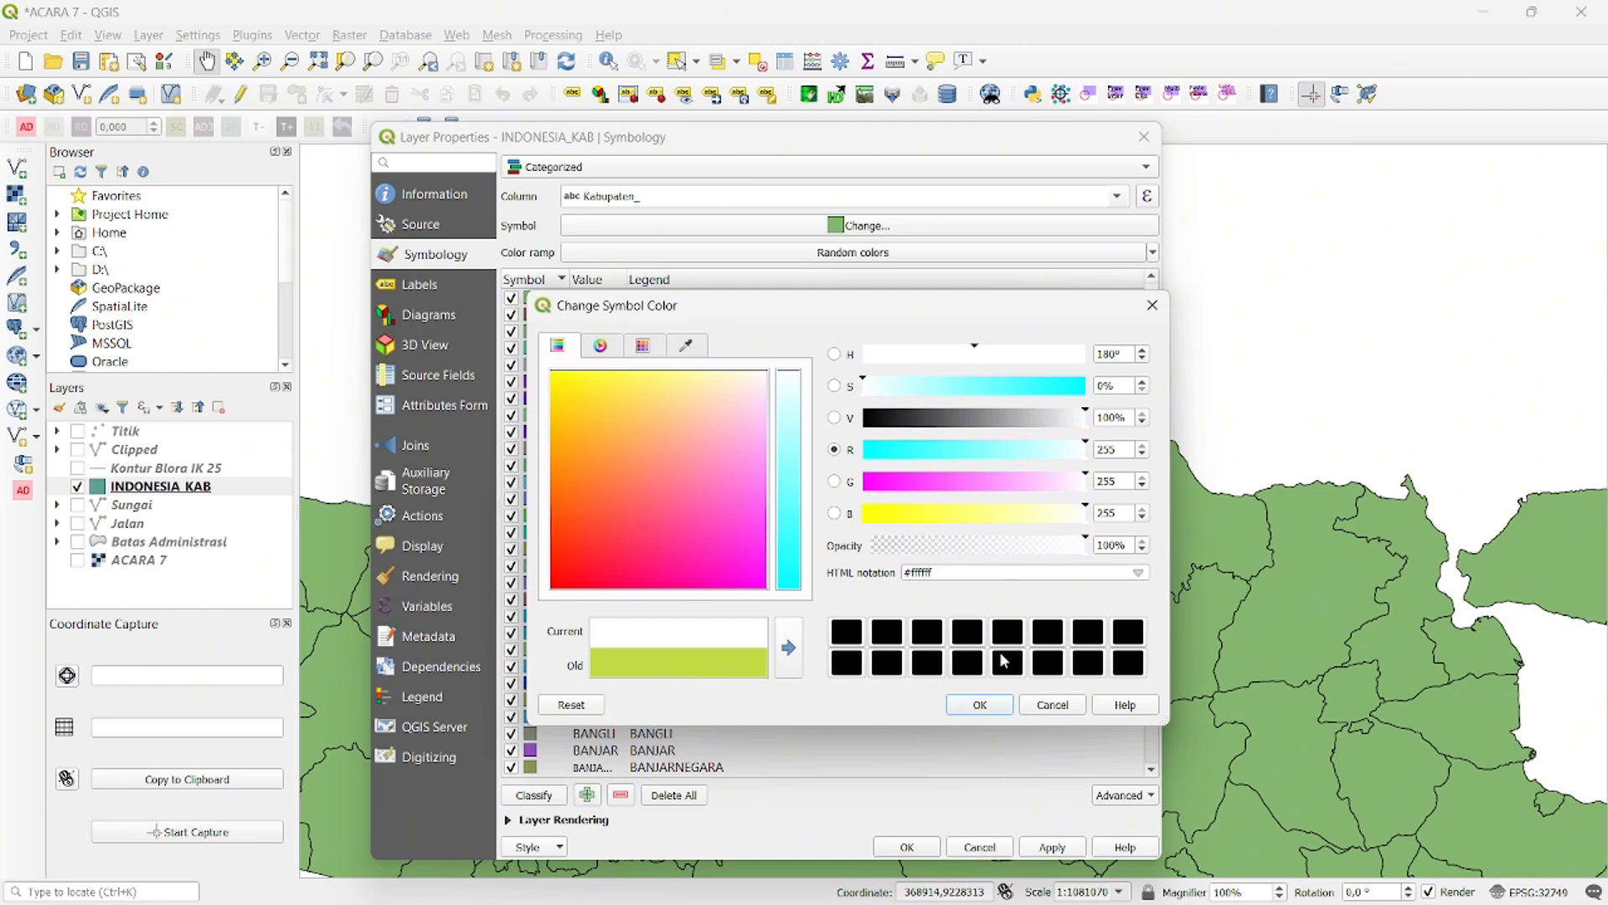
pyautogui.click(984, 704)
# - Set the simple fill color of the BLORA category to the recently used yellow
pyautogui.click(771, 531)
pyautogui.scroll(-3, 740, 510)
pyautogui.scroll(-7, 738, 512)
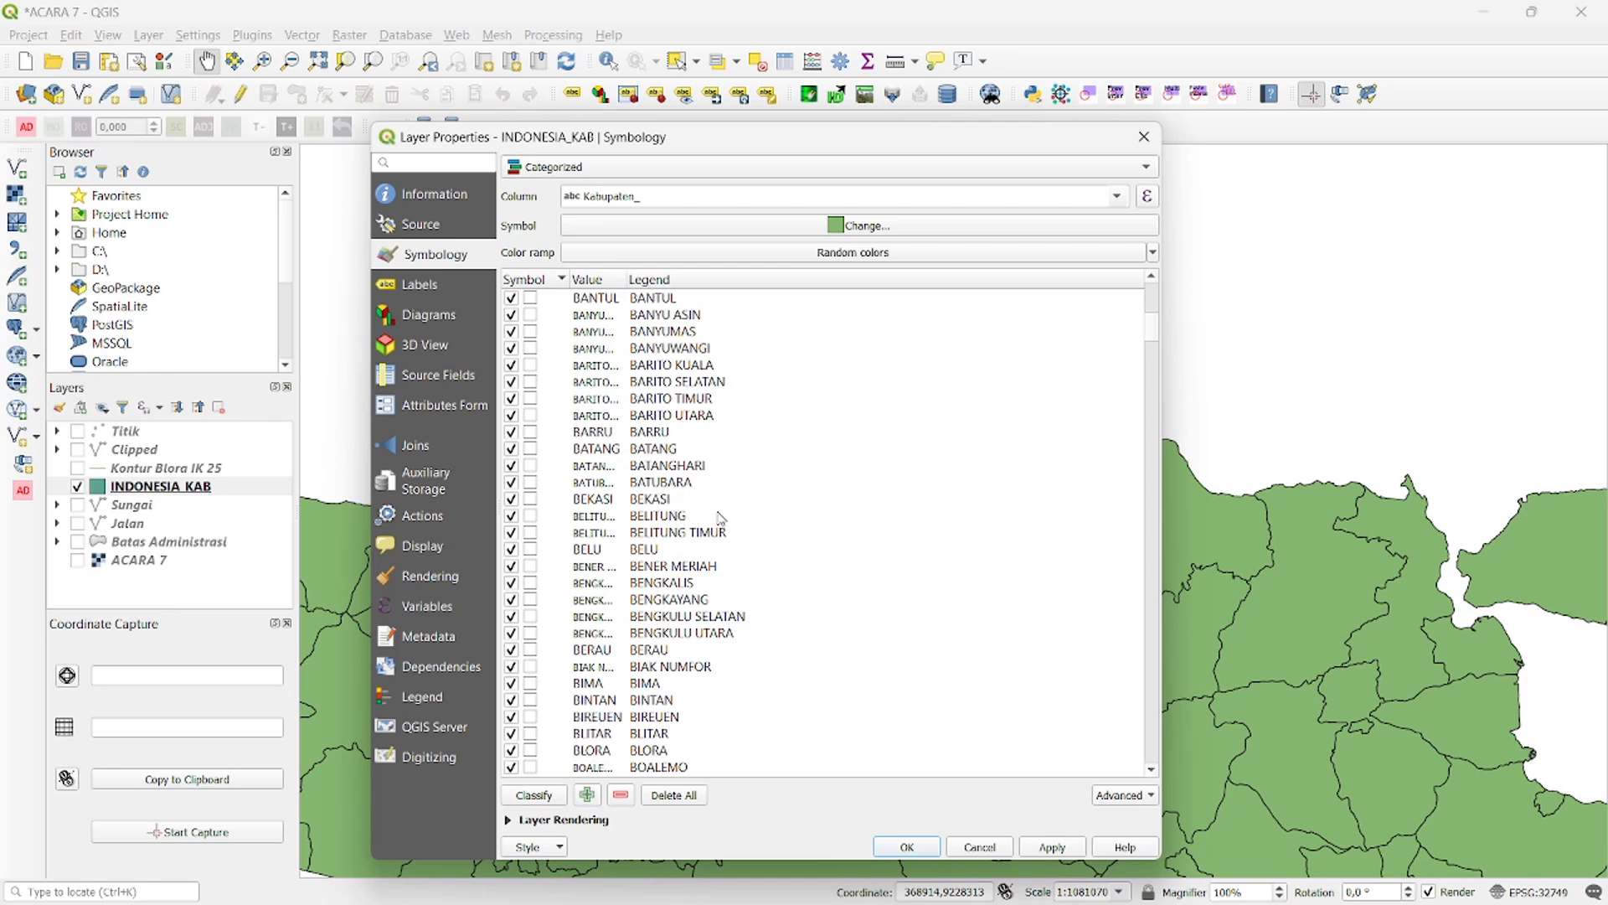
pyautogui.scroll(-1, 728, 528)
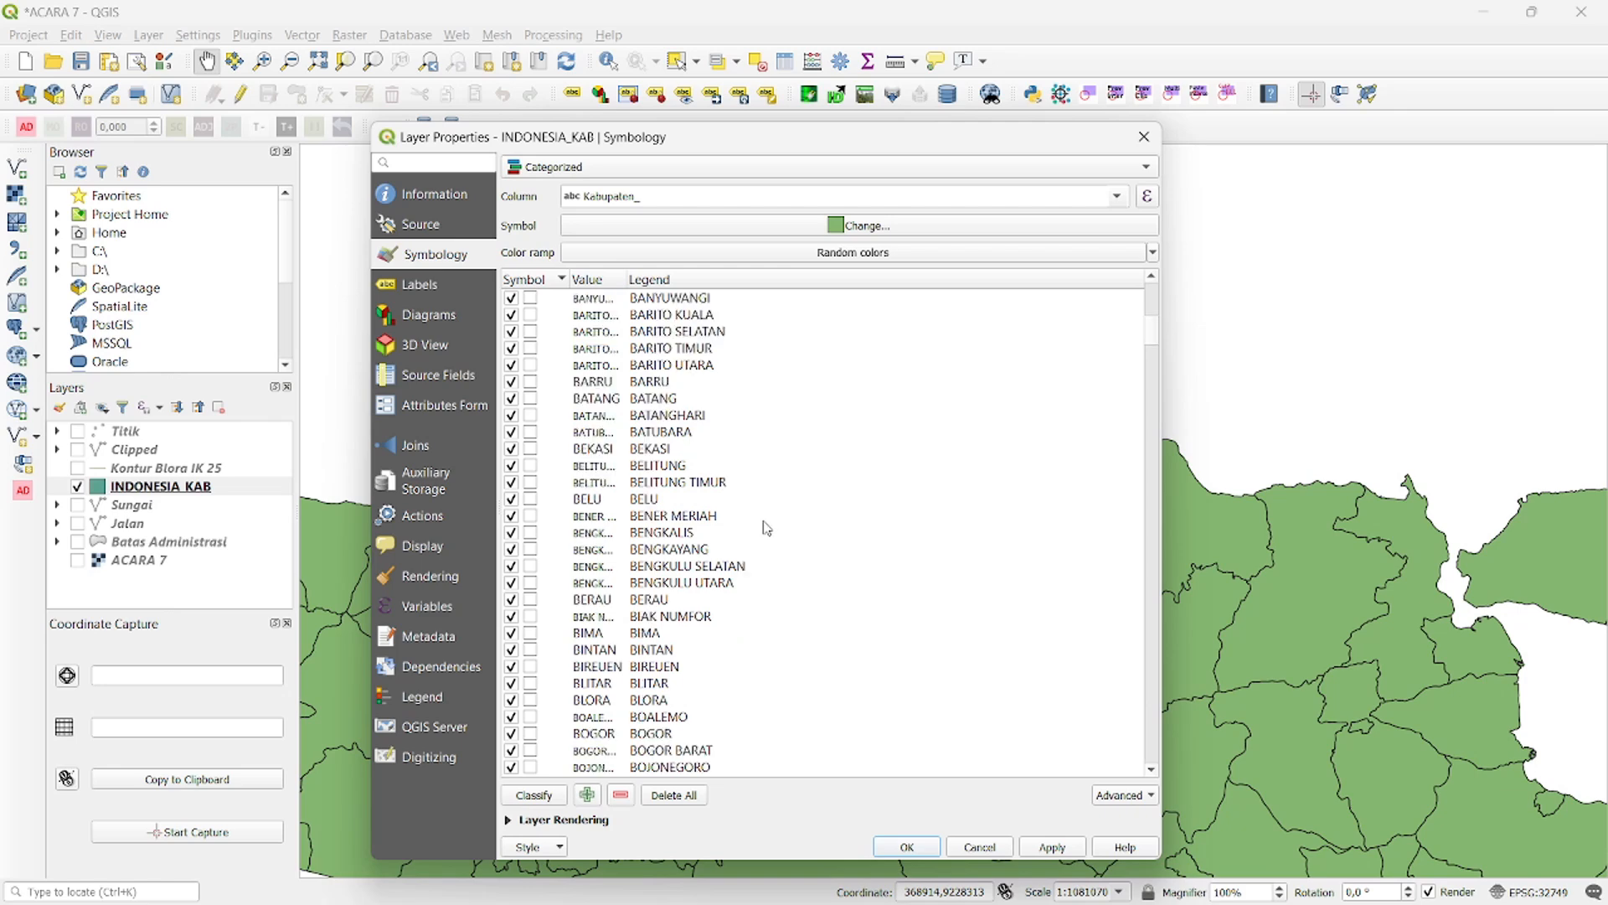
pyautogui.scroll(-1, 740, 573)
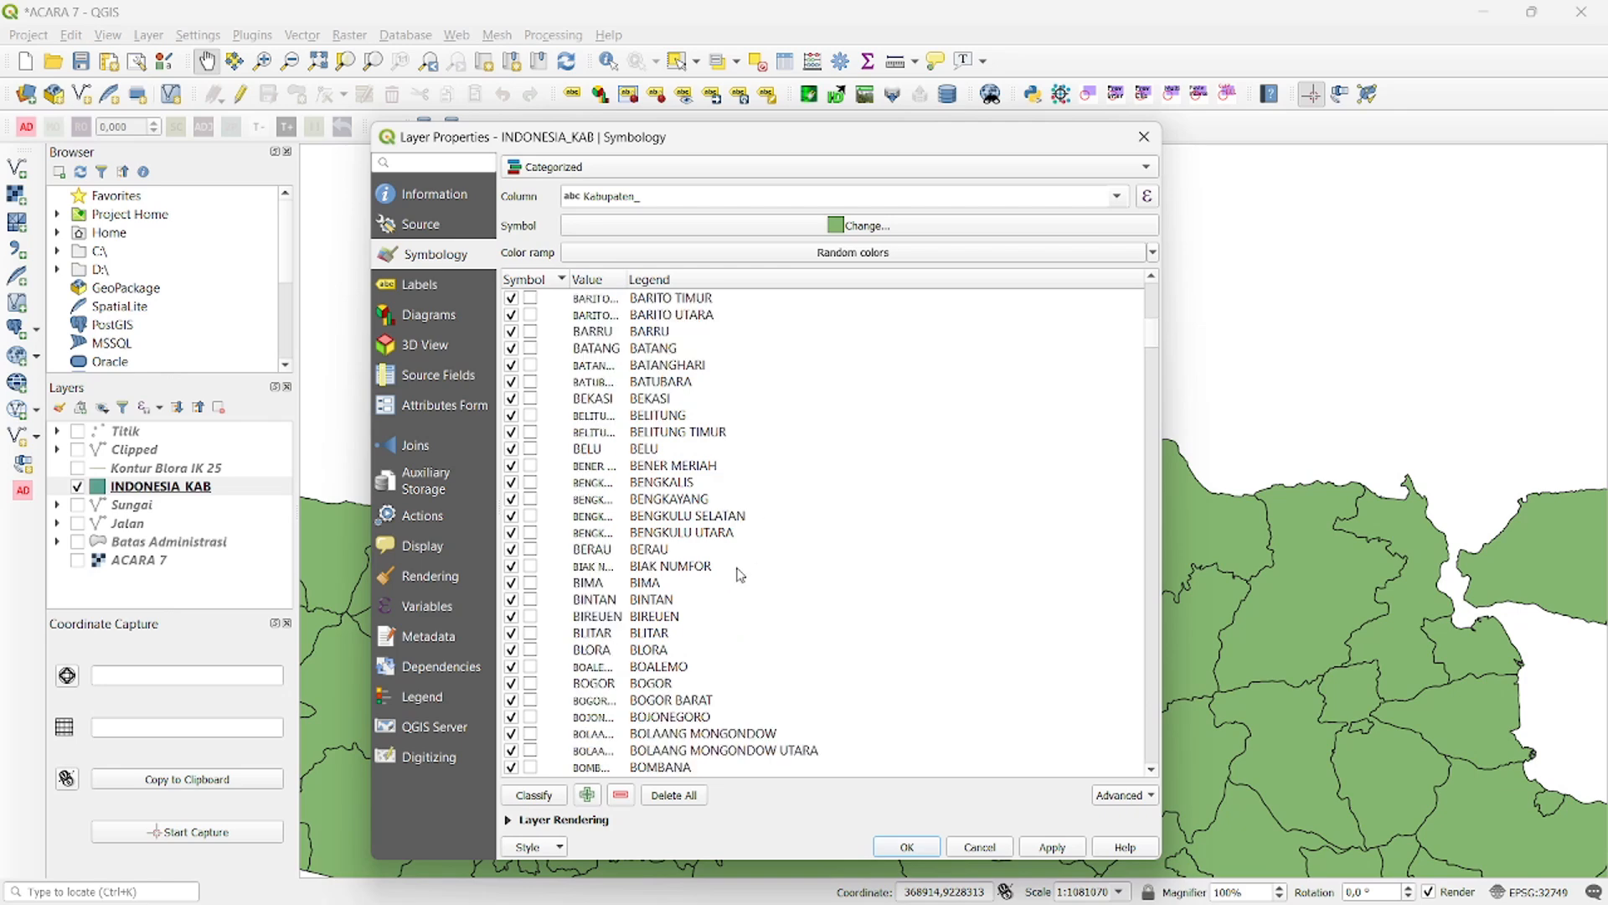
pyautogui.doubleClick(530, 650)
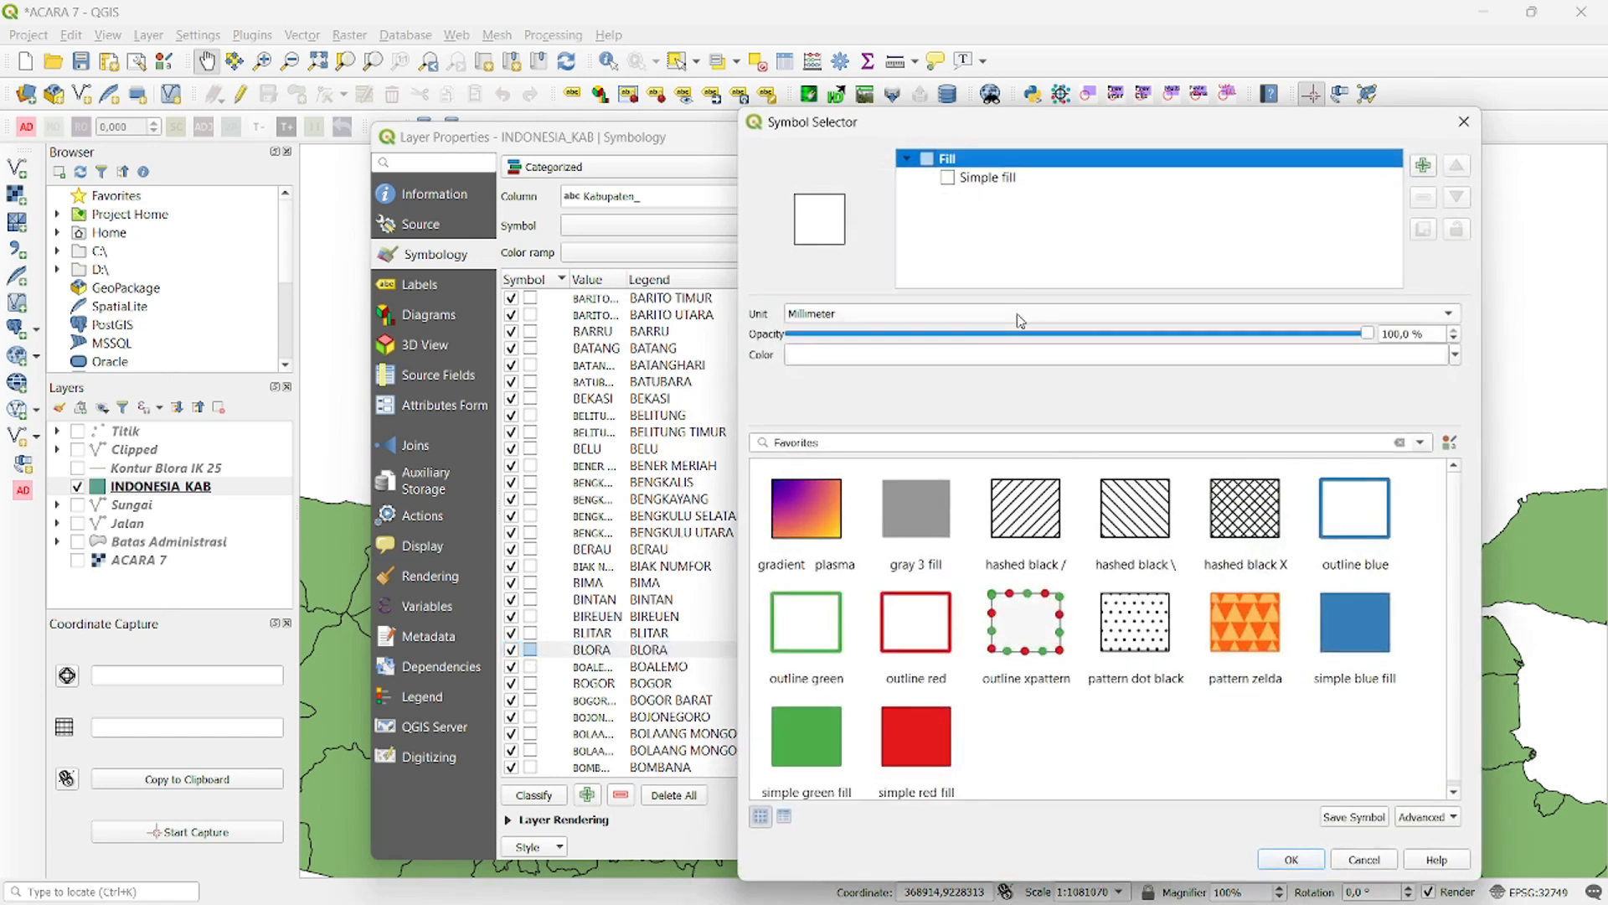
pyautogui.click(979, 178)
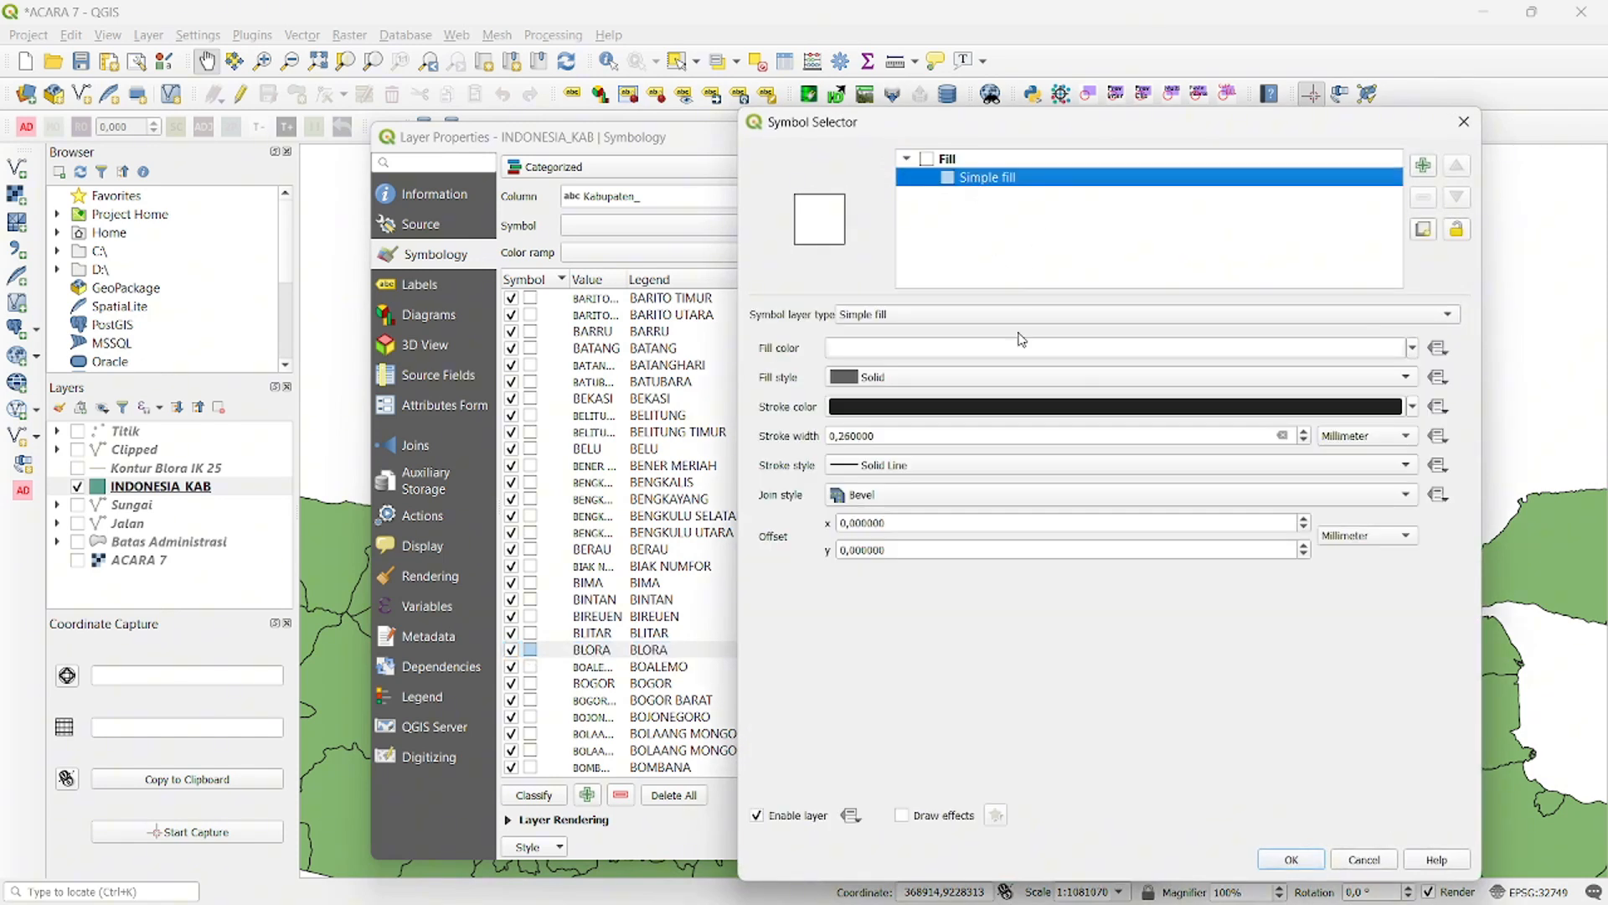
pyautogui.click(1413, 351)
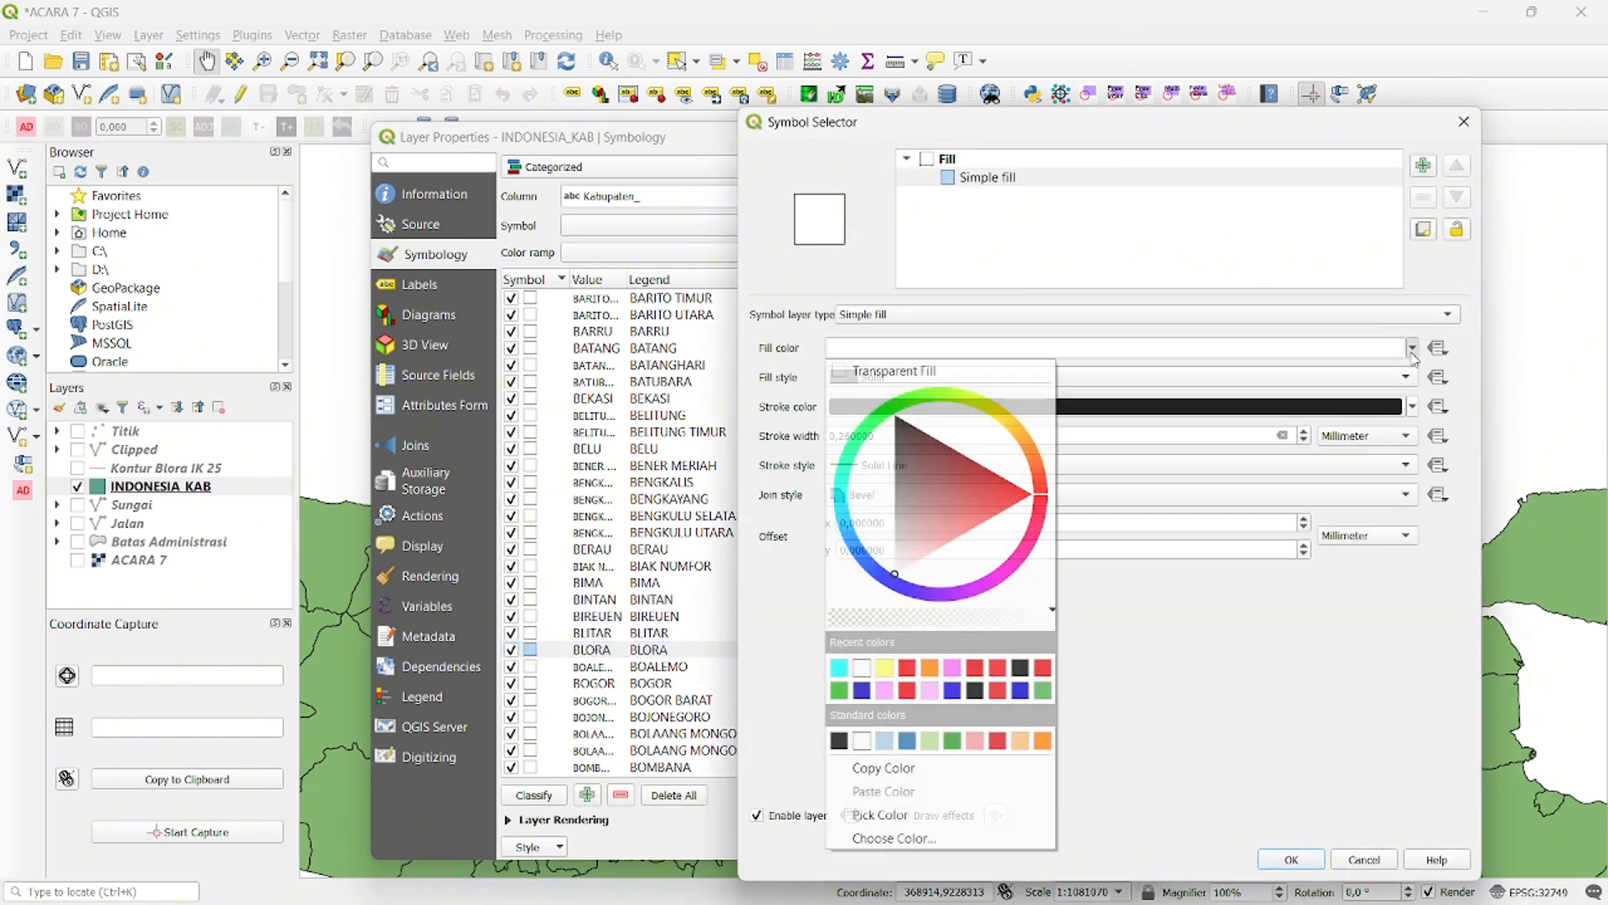
pyautogui.click(887, 675)
pyautogui.click(1291, 860)
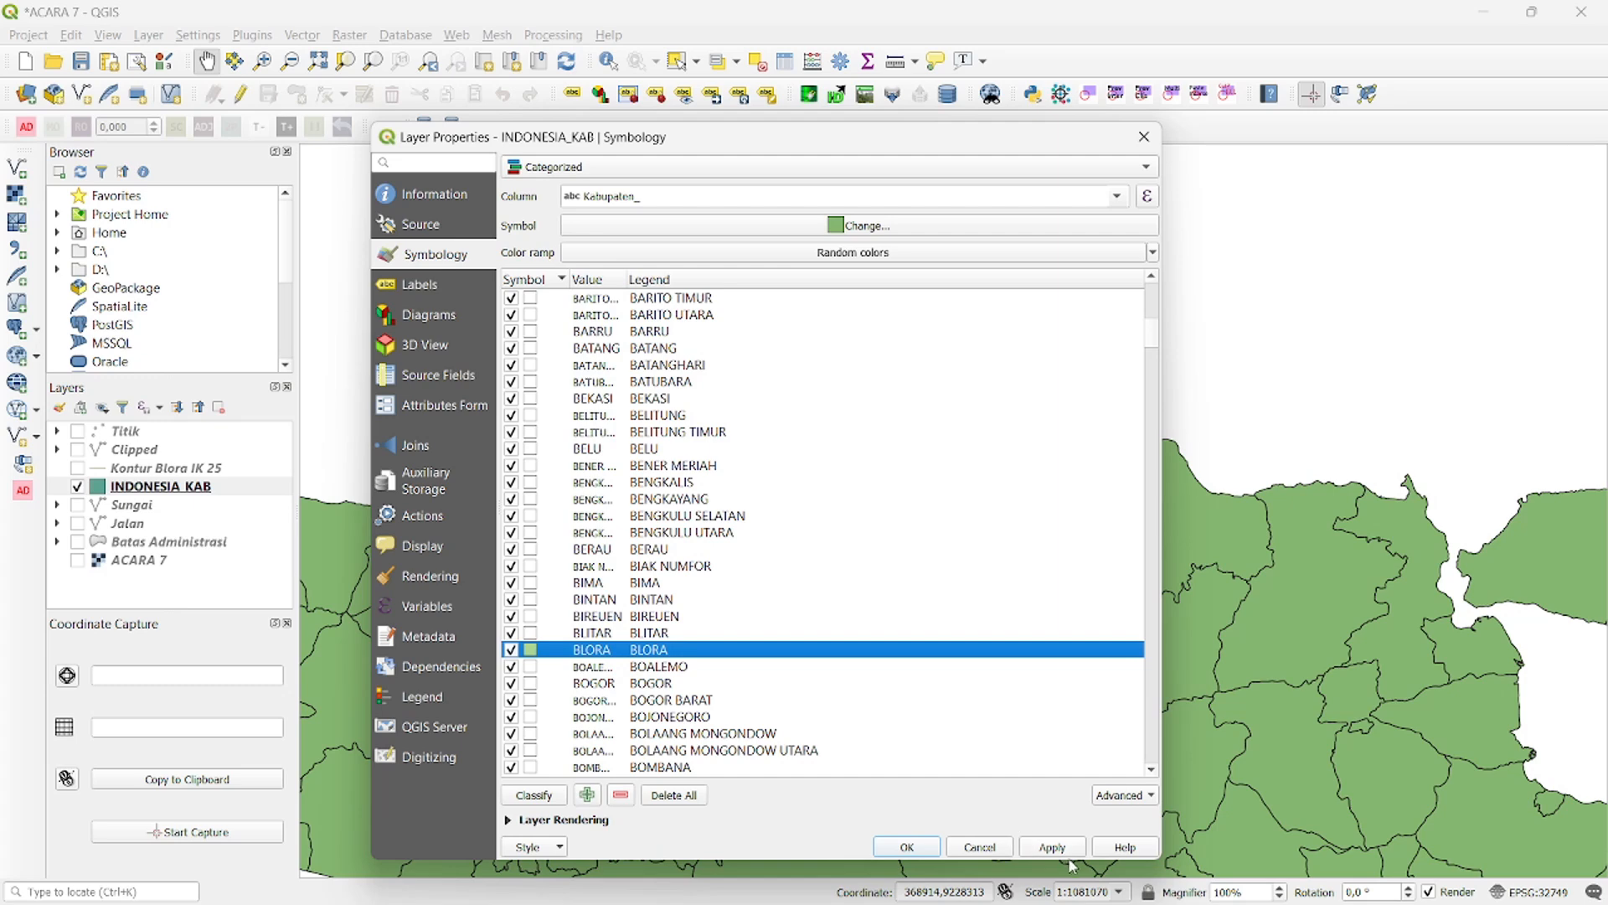
# - Enable single labels on the INDONESIA_KAB layer, using the Kabupaten_ field as the label text
pyautogui.click(421, 285)
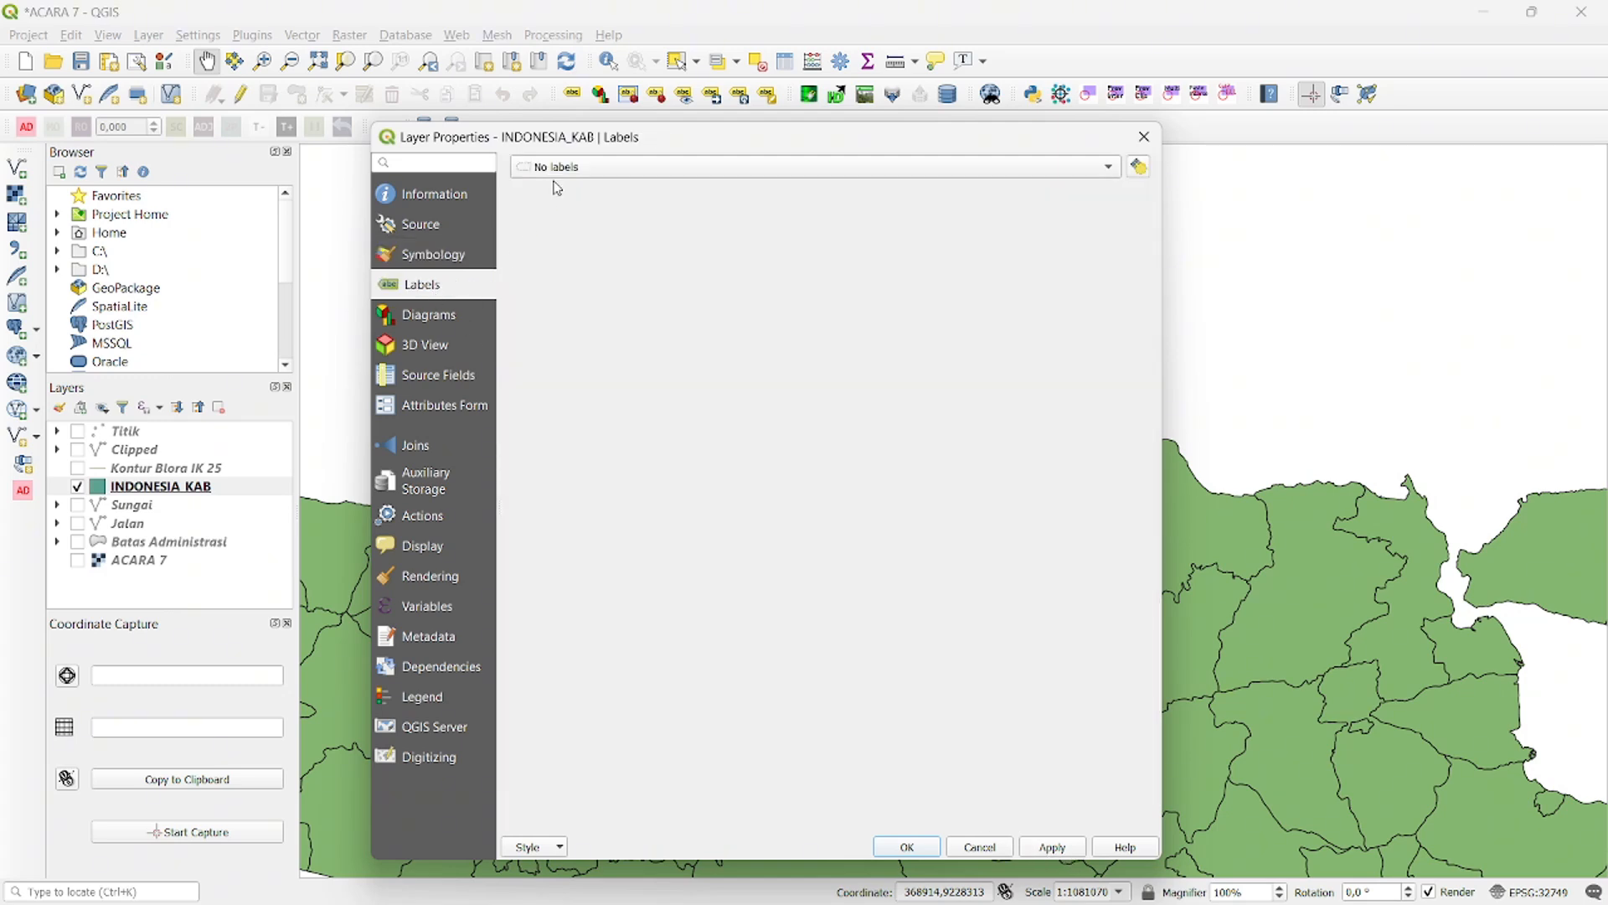
pyautogui.click(568, 168)
pyautogui.click(570, 187)
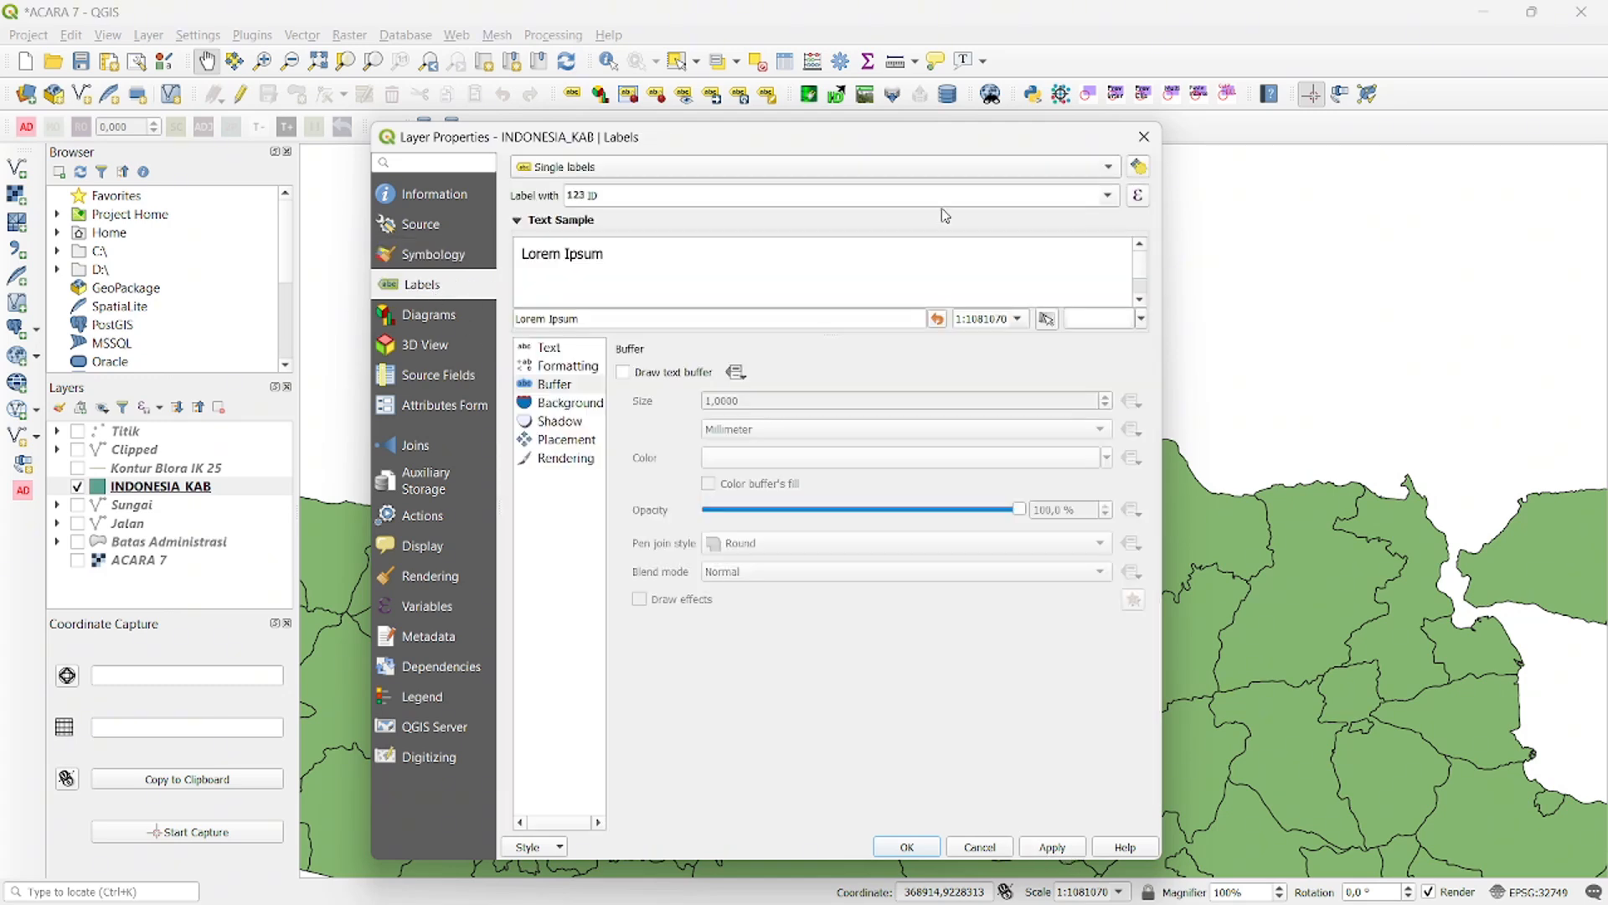
pyautogui.click(1108, 197)
pyautogui.click(766, 233)
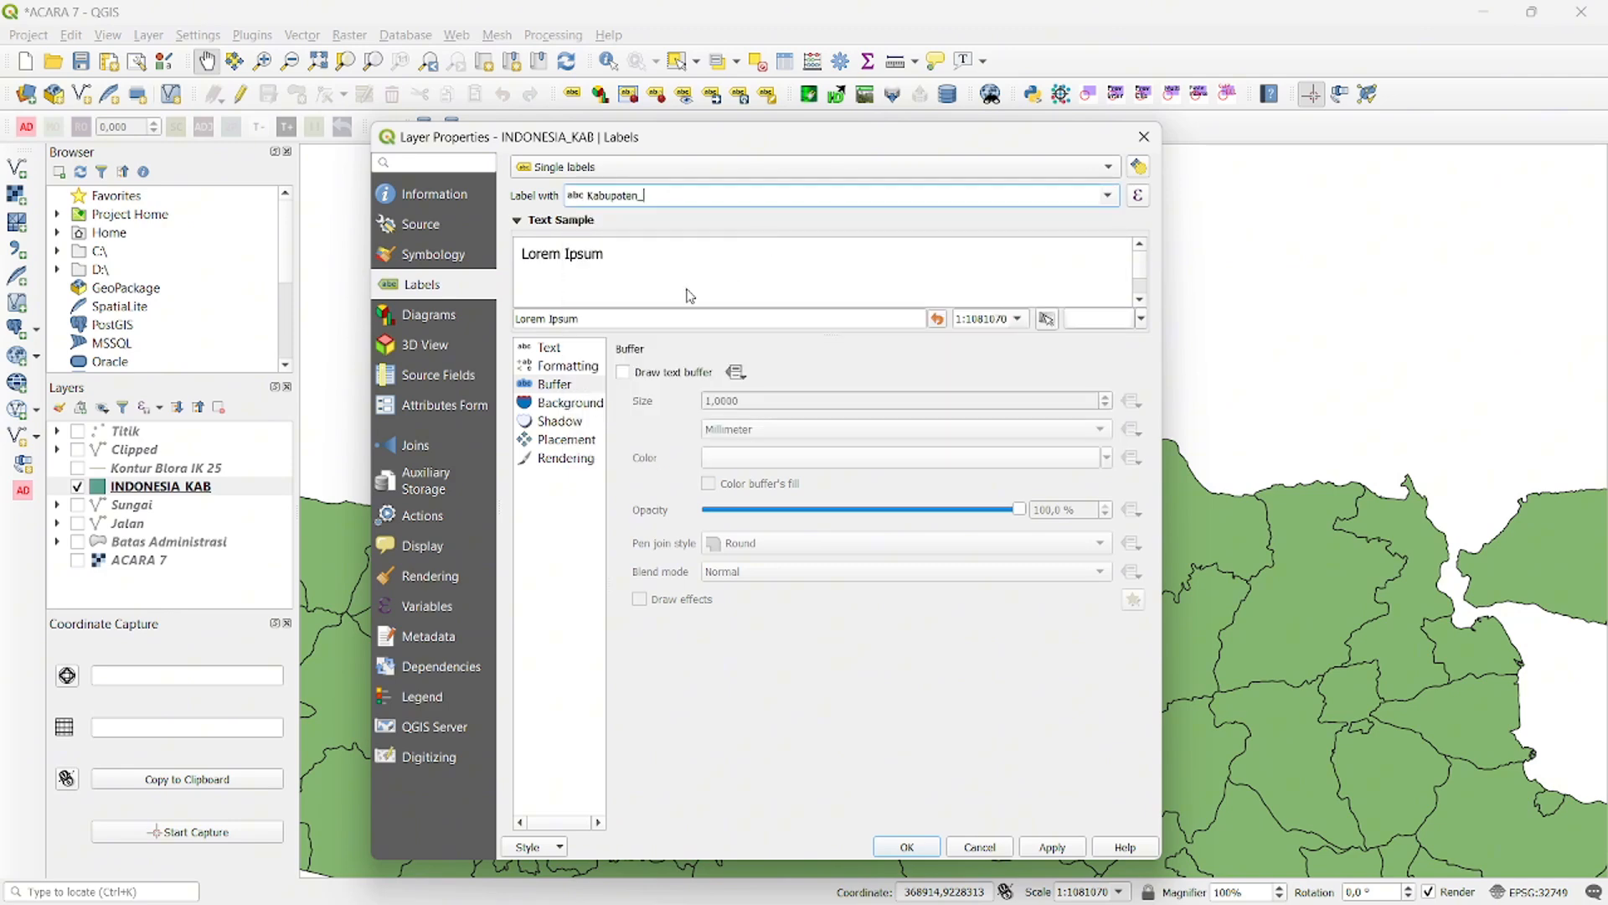
# - Set the regency label font to Times New Roman and apply the layer properties
pyautogui.click(536, 347)
pyautogui.click(755, 372)
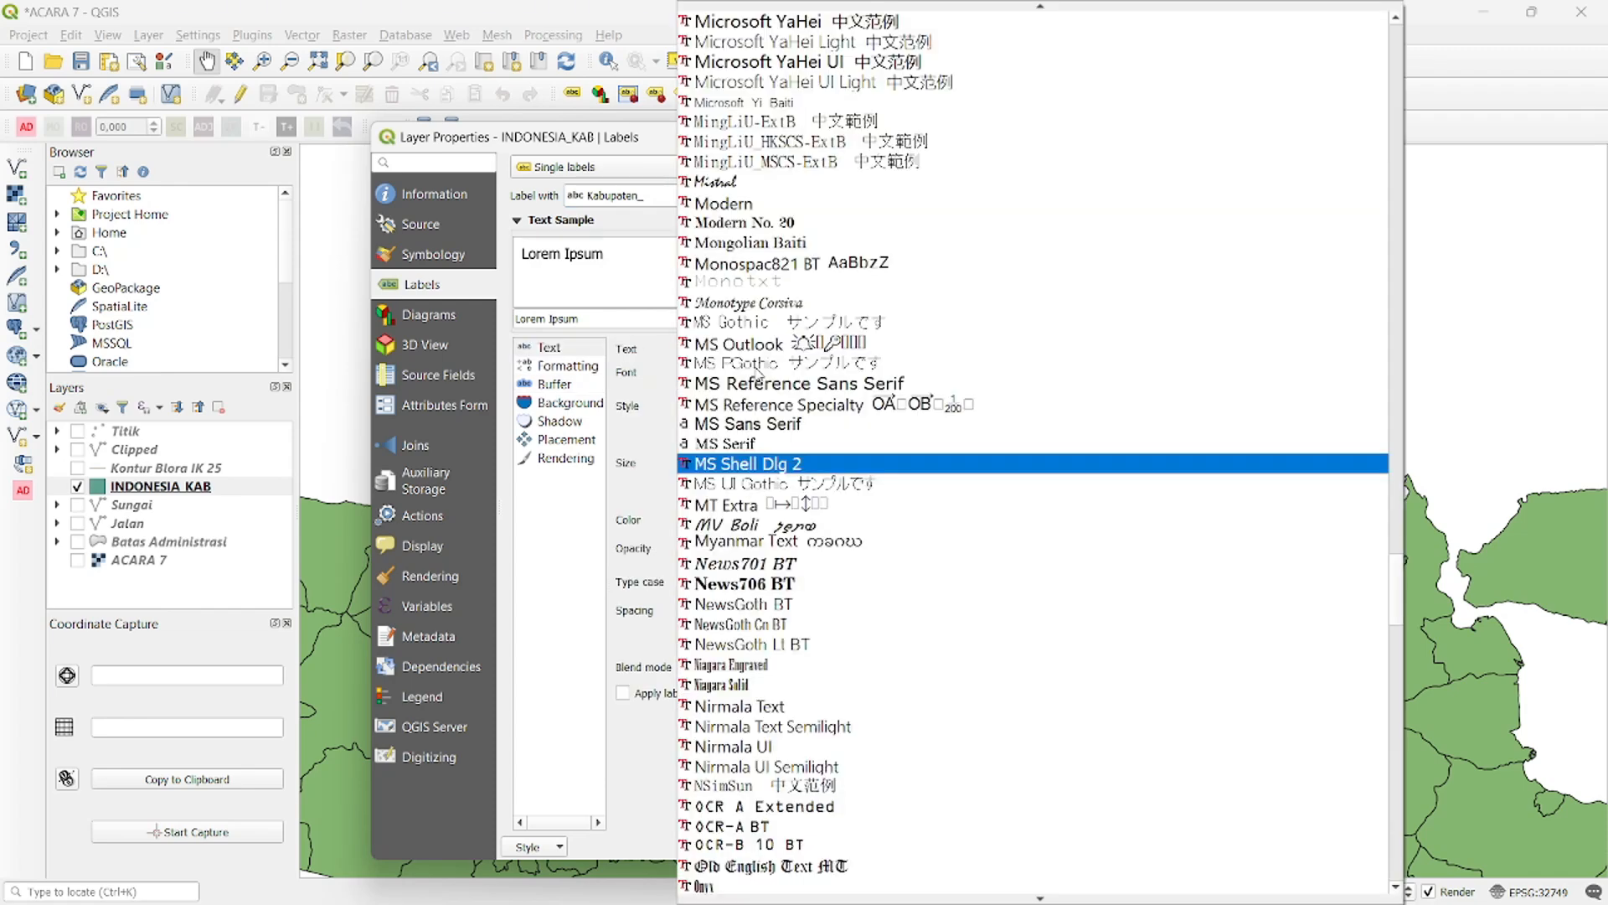
pyautogui.write('ti')
pyautogui.press('Return')
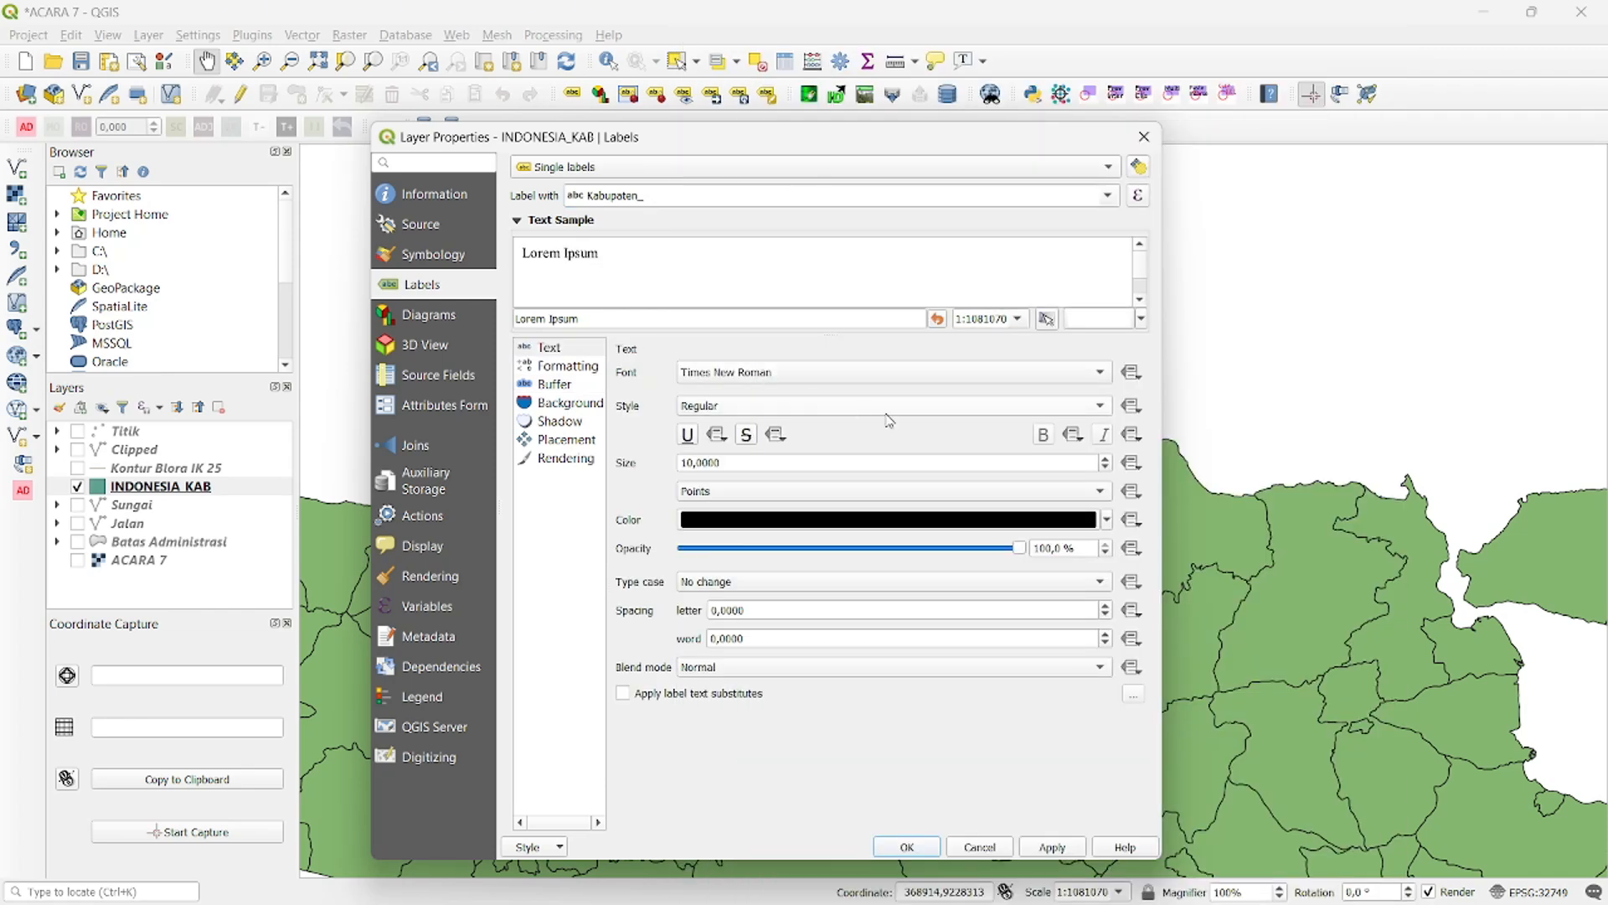
pyautogui.click(555, 385)
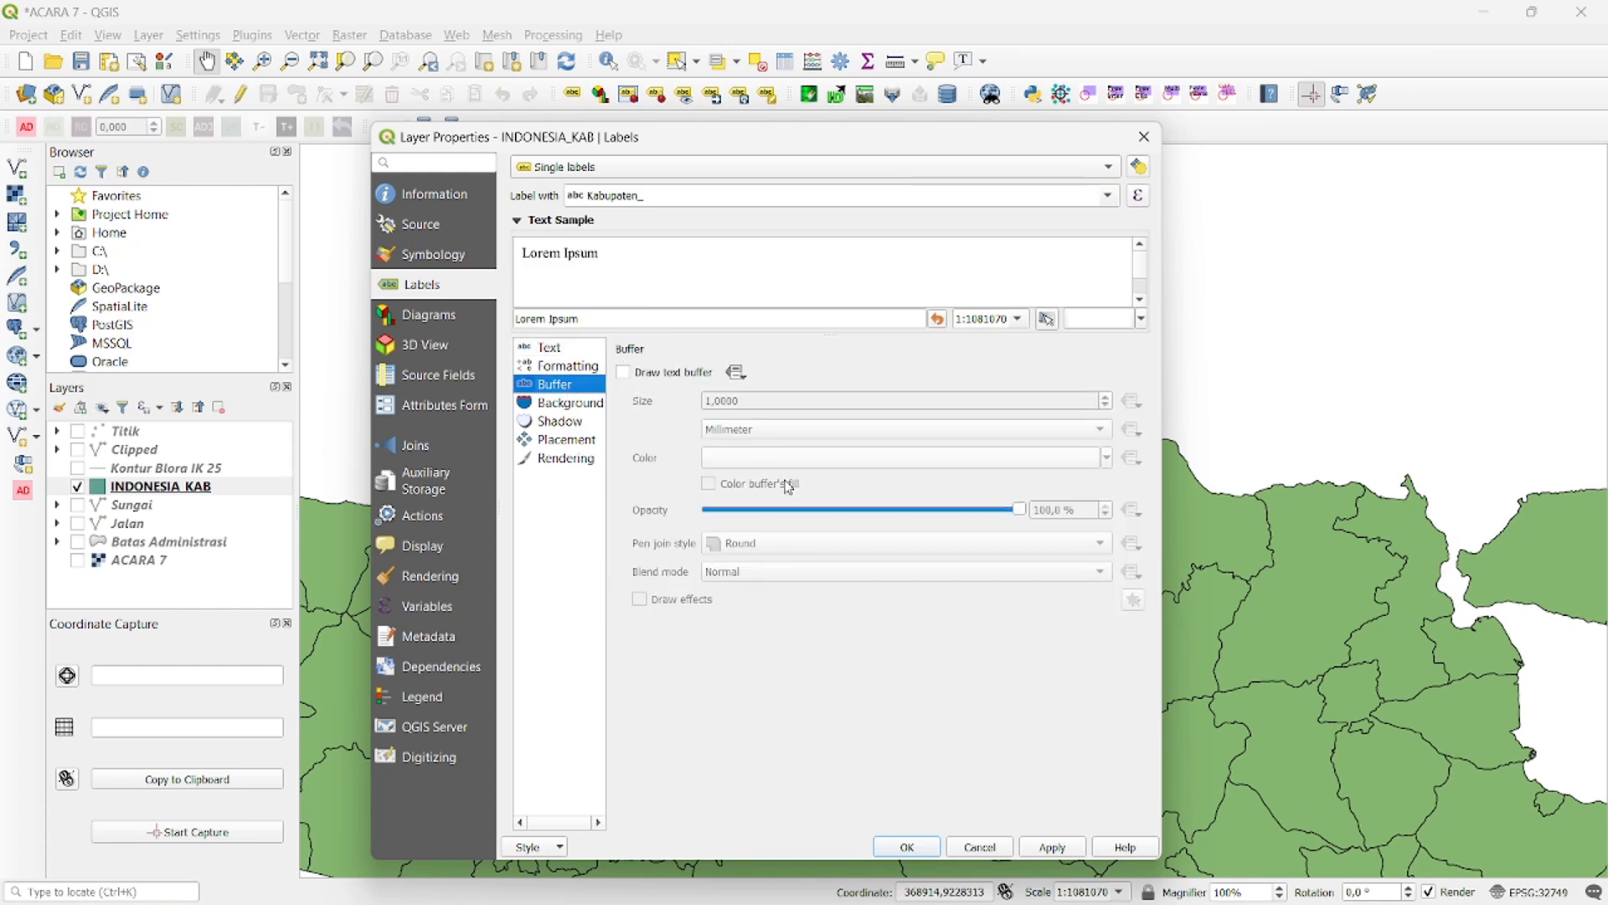
pyautogui.click(1053, 849)
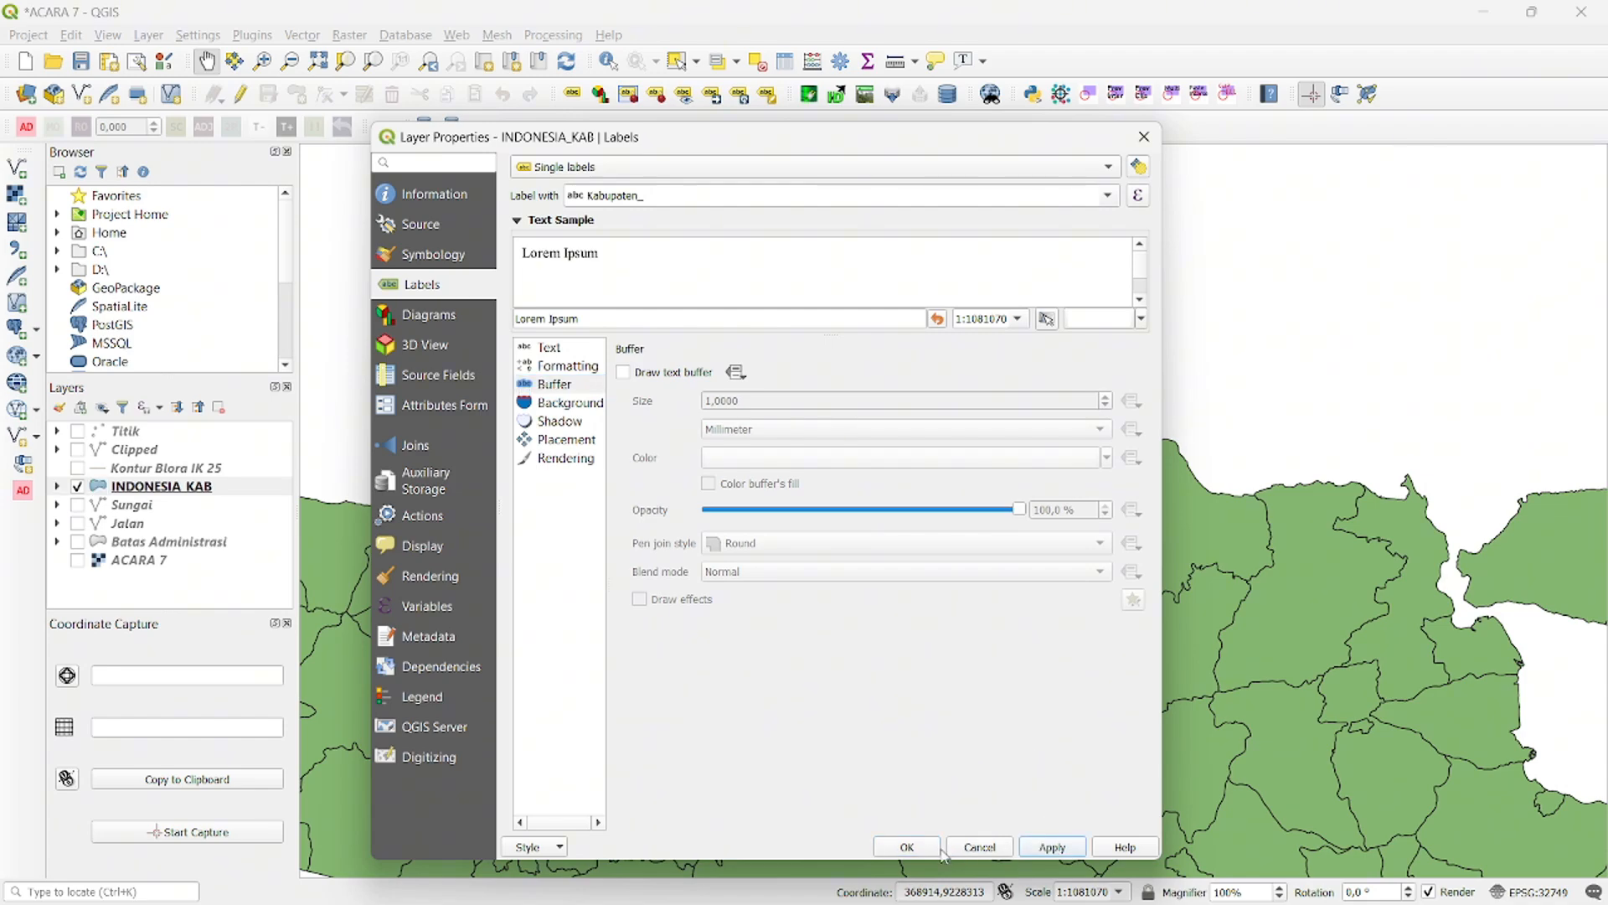
pyautogui.click(907, 848)
# - Start a new shapefile layer and set its output file to Lauttt in the TES 2 folder
pyautogui.moveTo(986, 359); pyautogui.dragTo(797, 462)
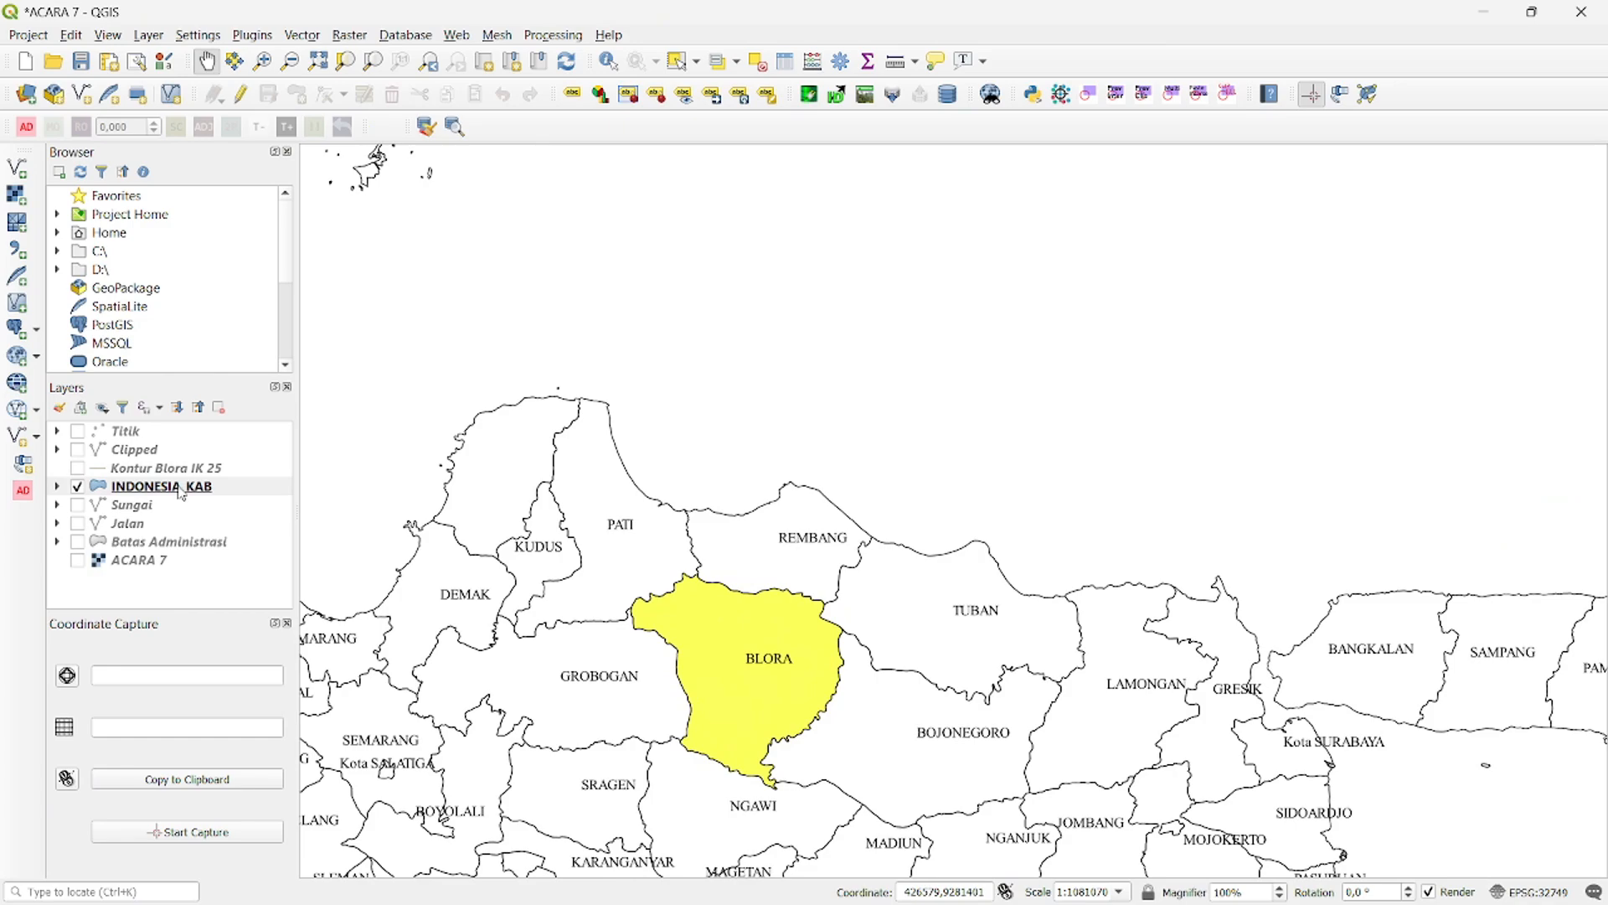
pyautogui.moveTo(388, 280); pyautogui.dragTo(678, 413)
pyautogui.scroll(-1, 705, 385)
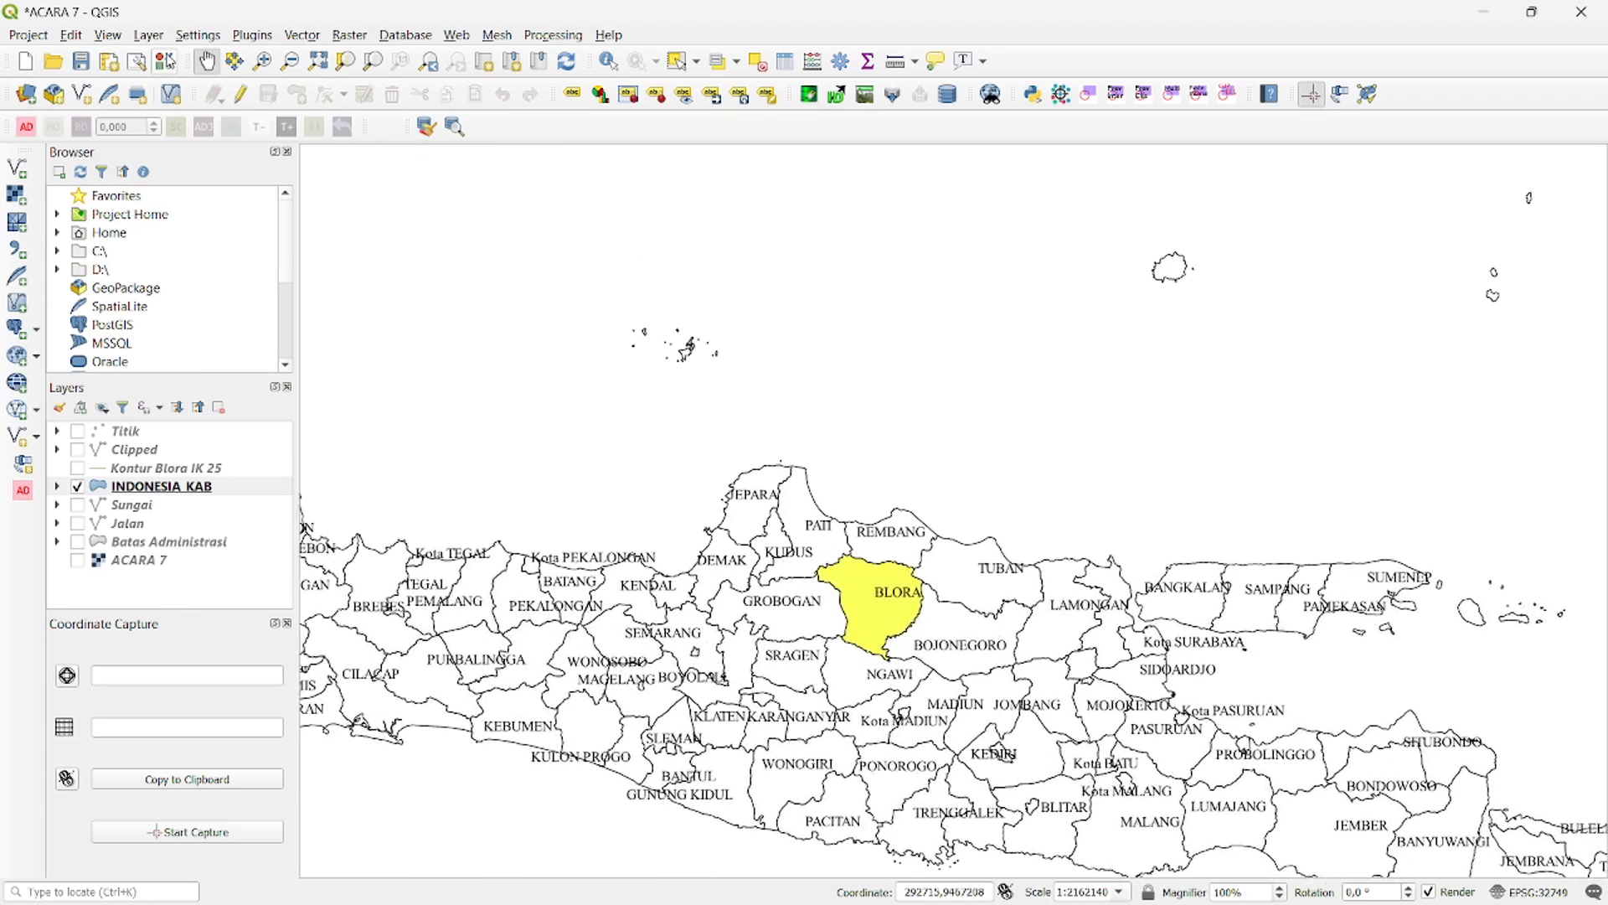
pyautogui.click(147, 37)
pyautogui.moveTo(173, 83)
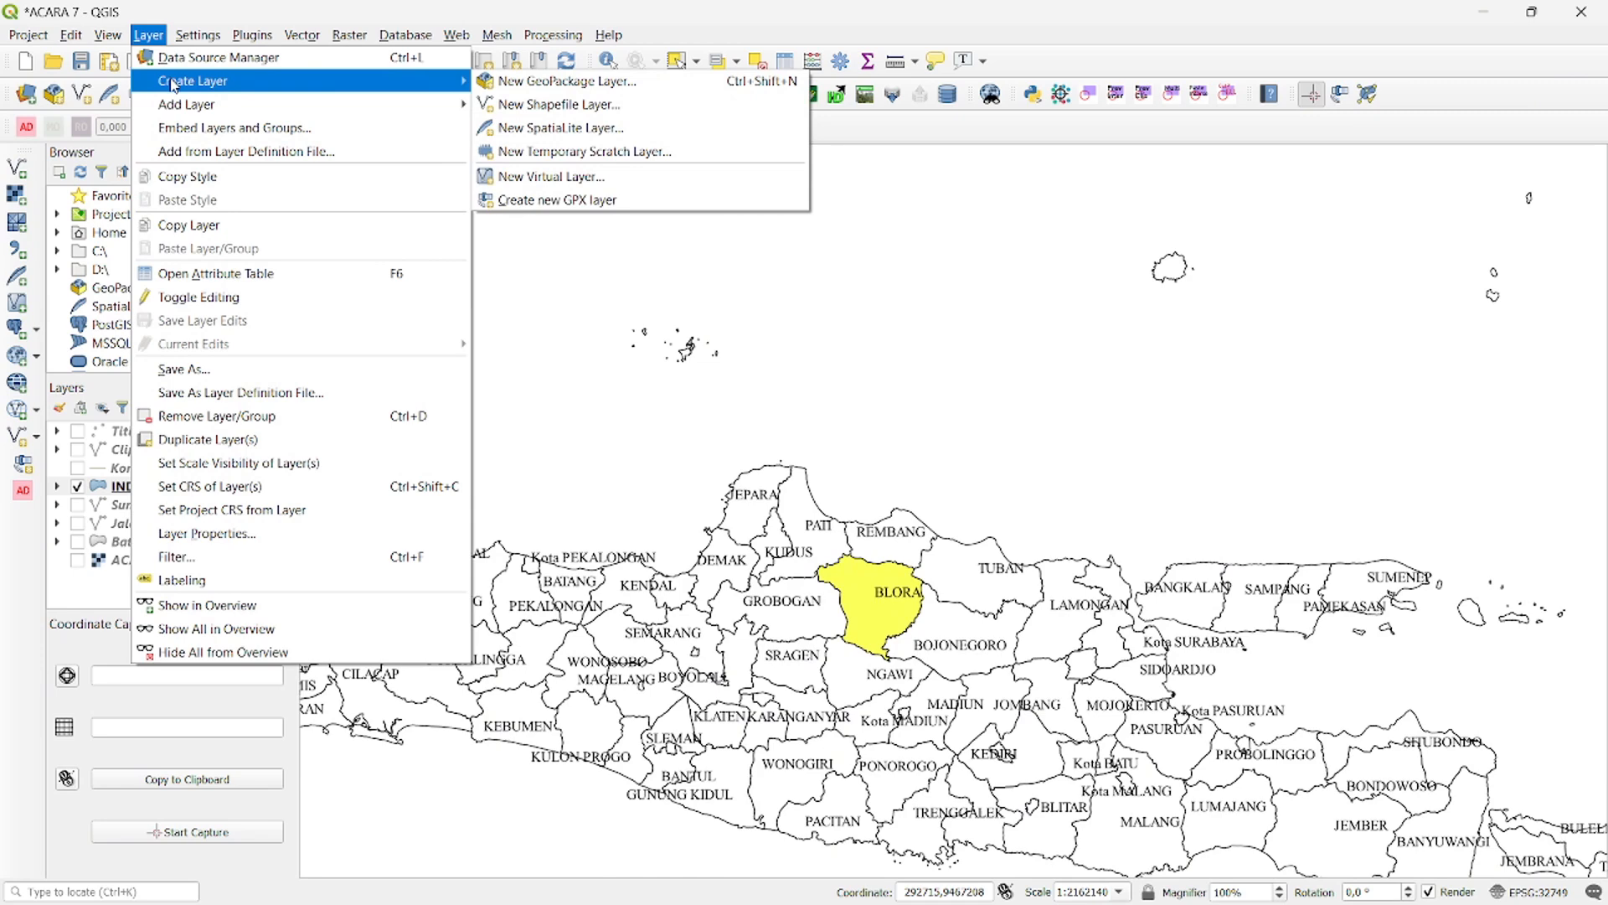
pyautogui.click(531, 105)
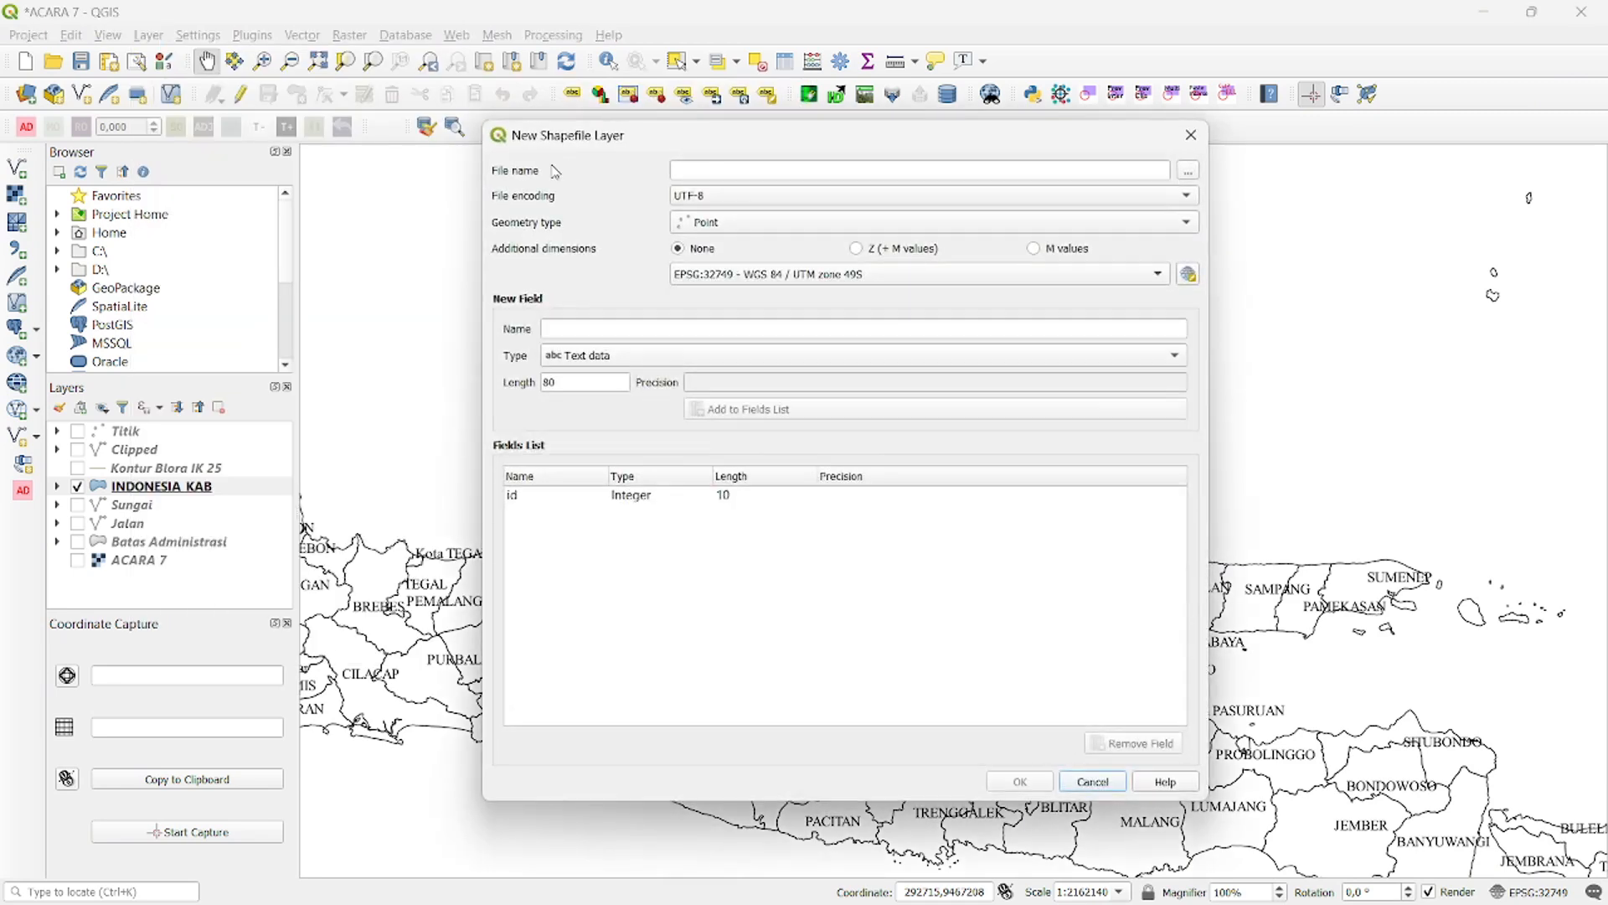
pyautogui.click(1189, 173)
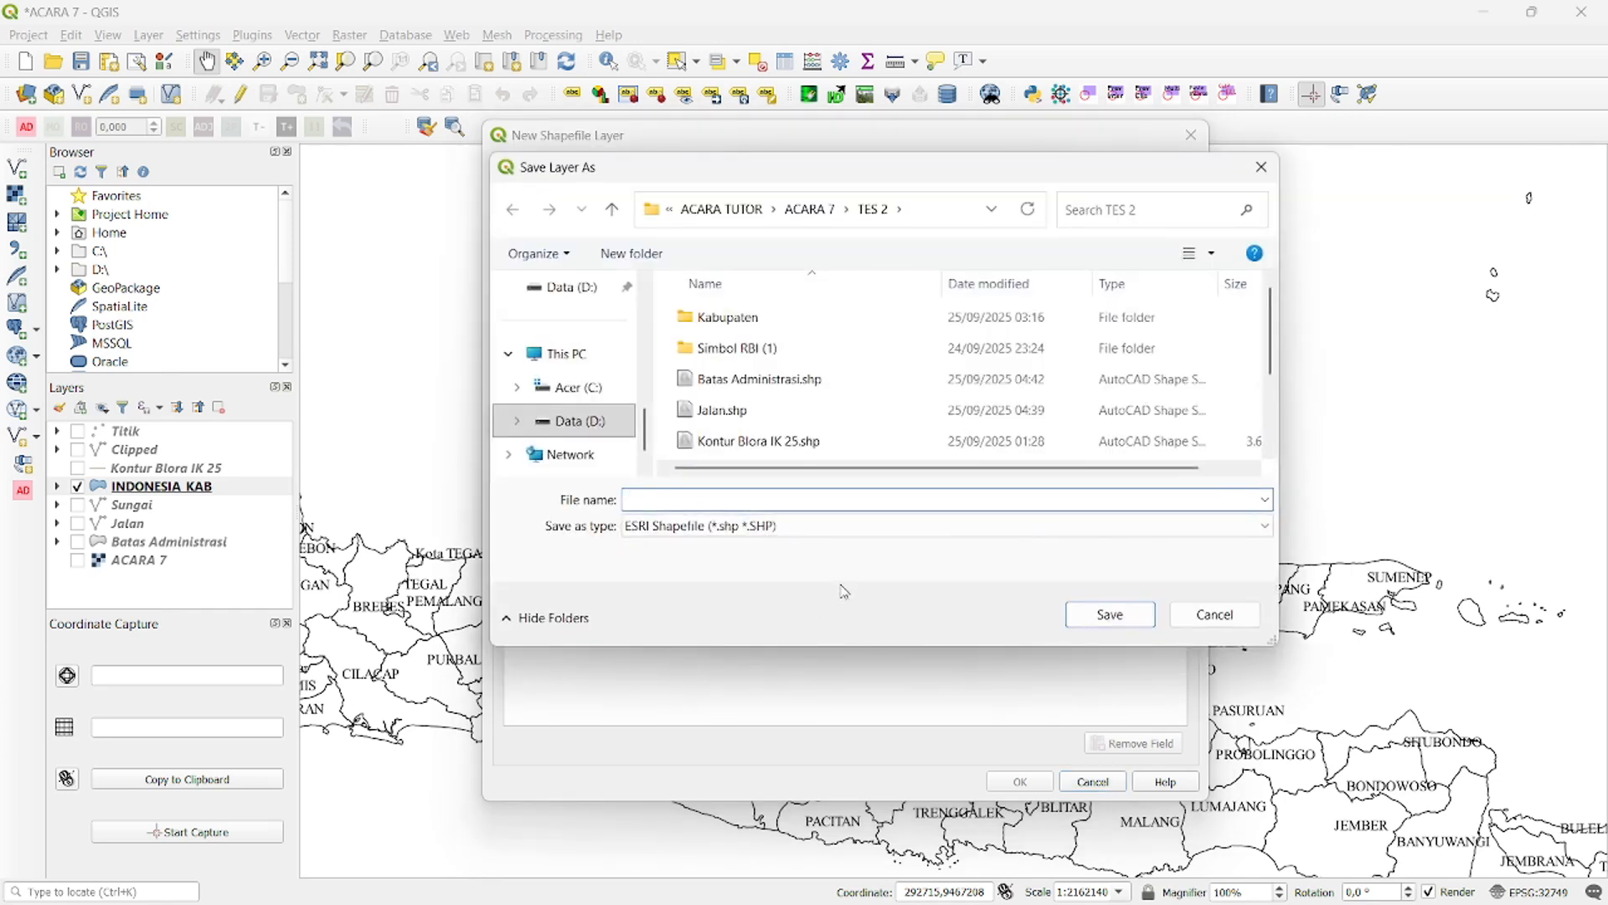
pyautogui.write('Laut')
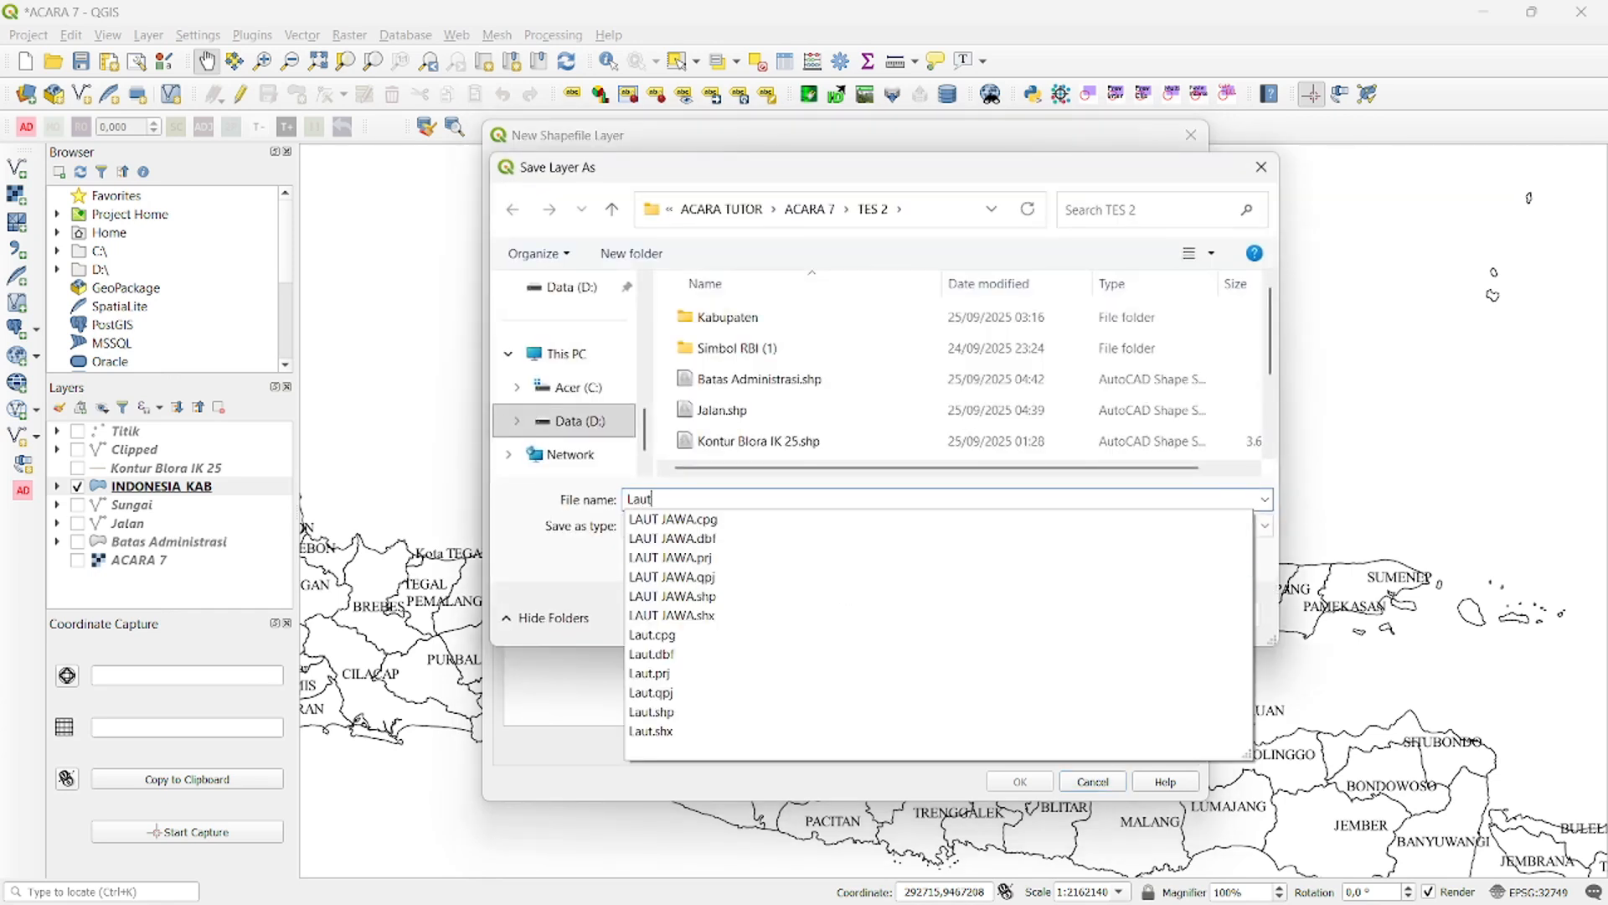
pyautogui.write('t')
pyautogui.click(1132, 618)
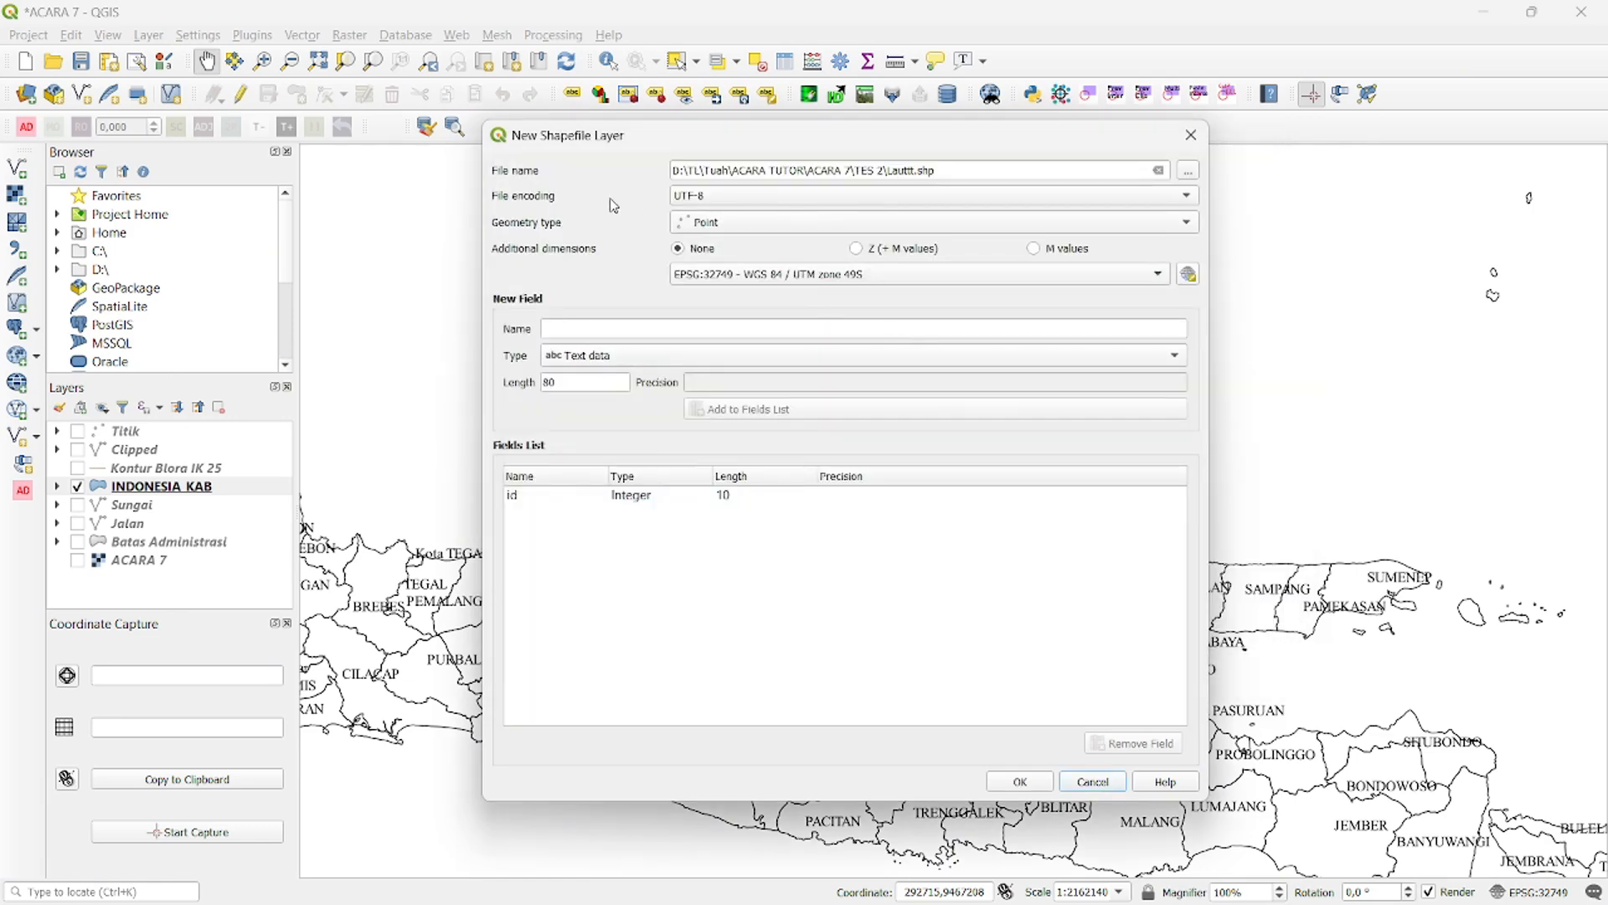
# - Create the shapefile as Polygon geometry in EPSG:32749 - WGS 84 / UTM zone 49S, with an added text field Keterangan of length 80
pyautogui.click(704, 224)
pyautogui.click(704, 283)
pyautogui.click(844, 279)
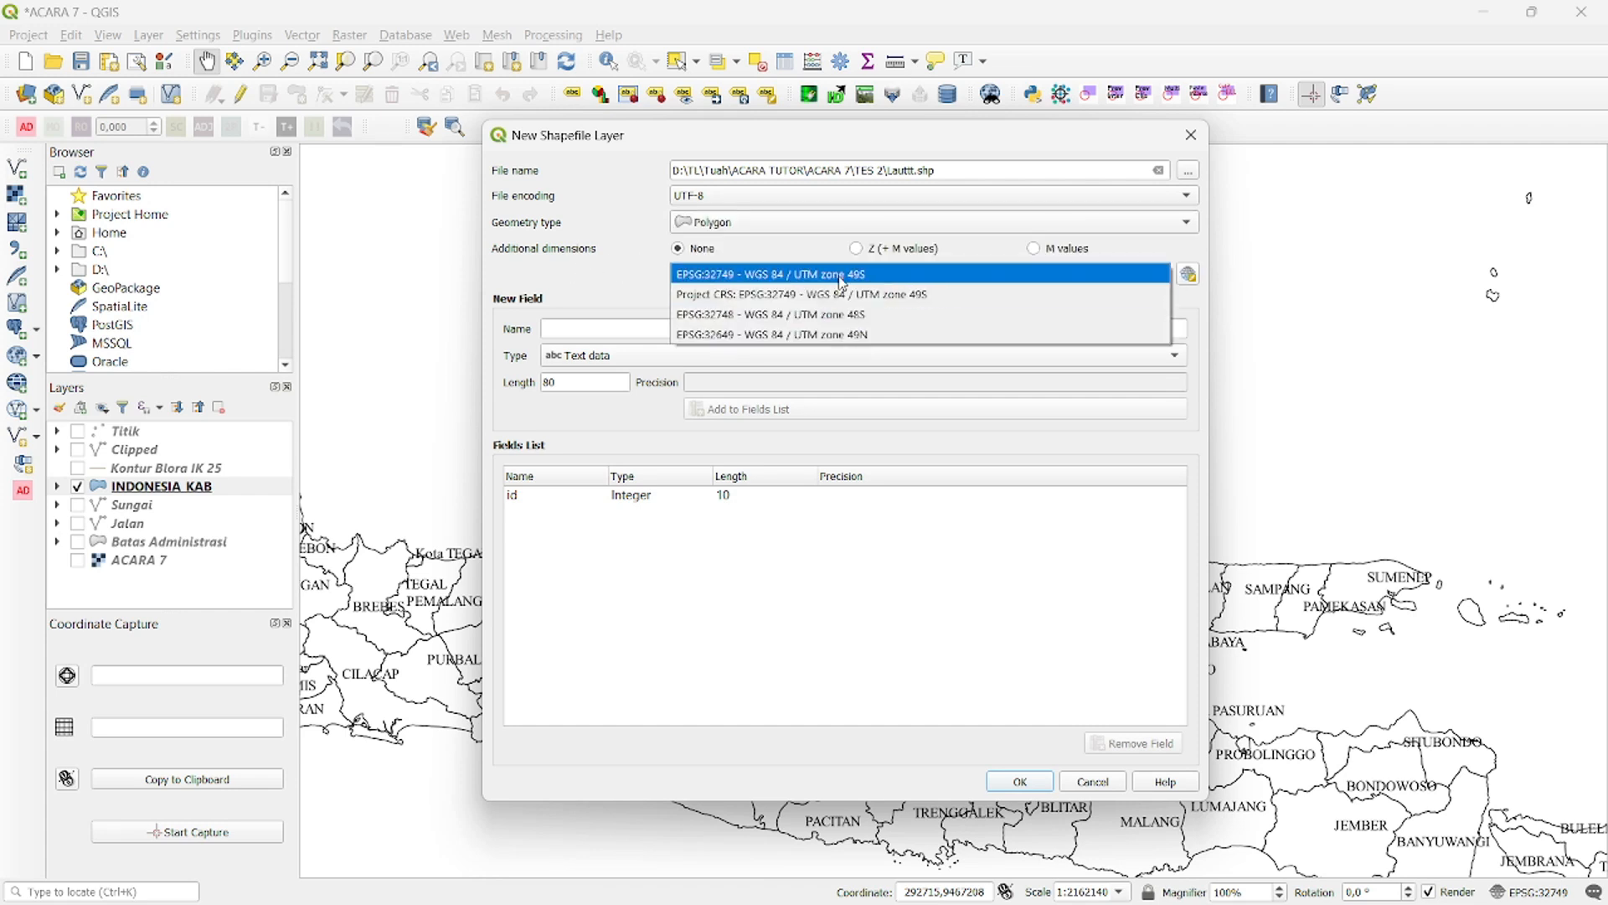
pyautogui.click(841, 277)
pyautogui.click(609, 327)
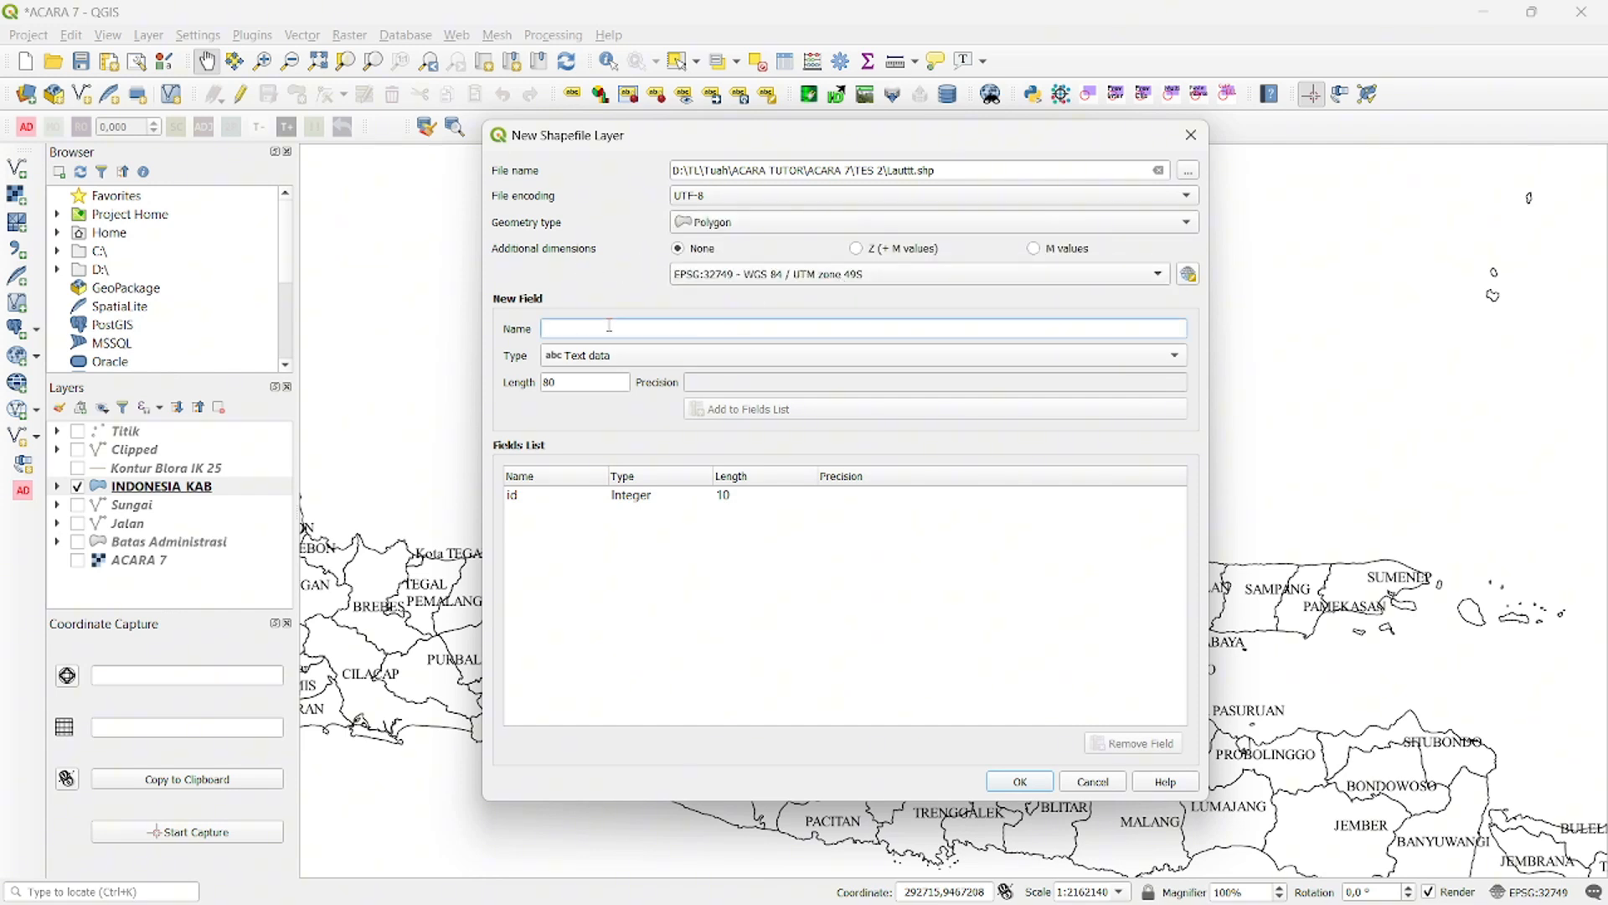
pyautogui.write('Kec')
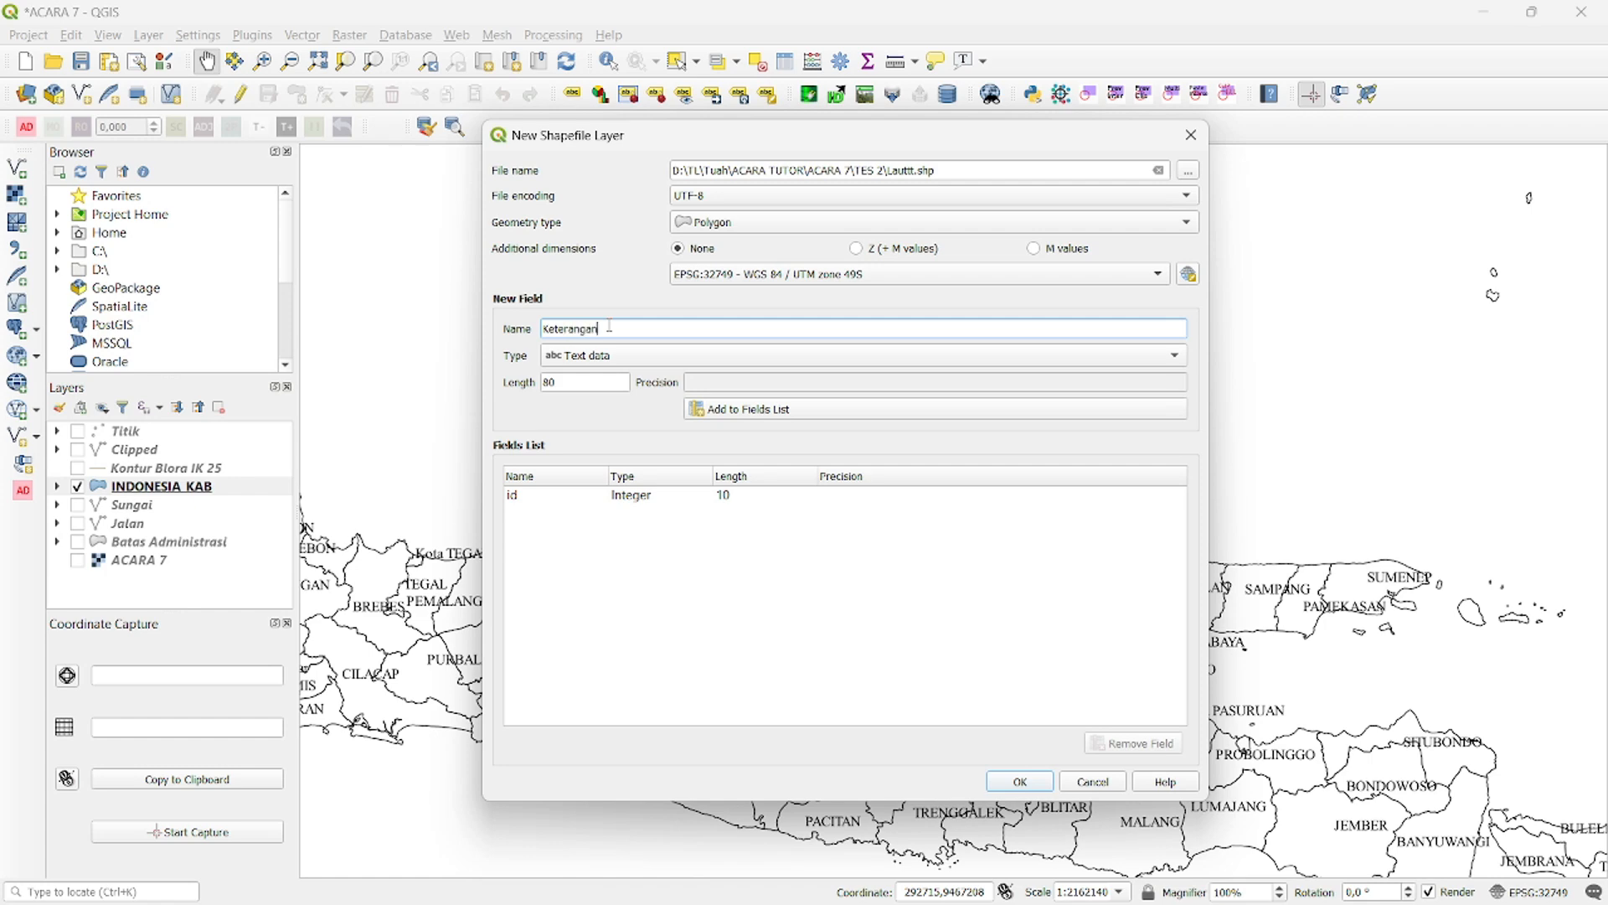
pyautogui.click(744, 409)
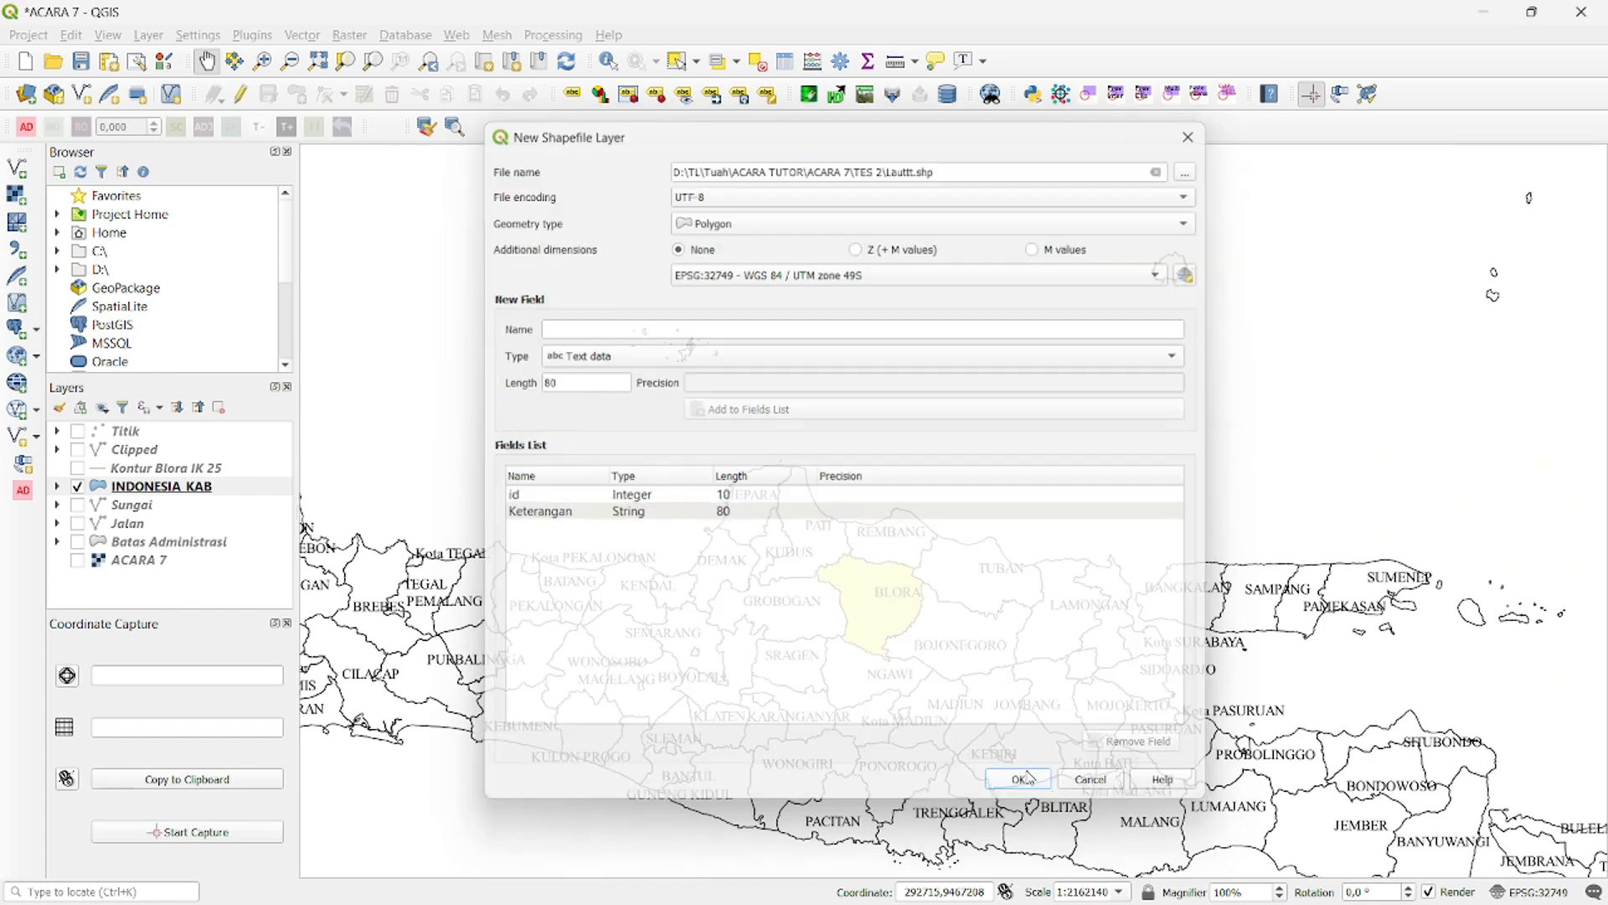
pyautogui.click(1021, 781)
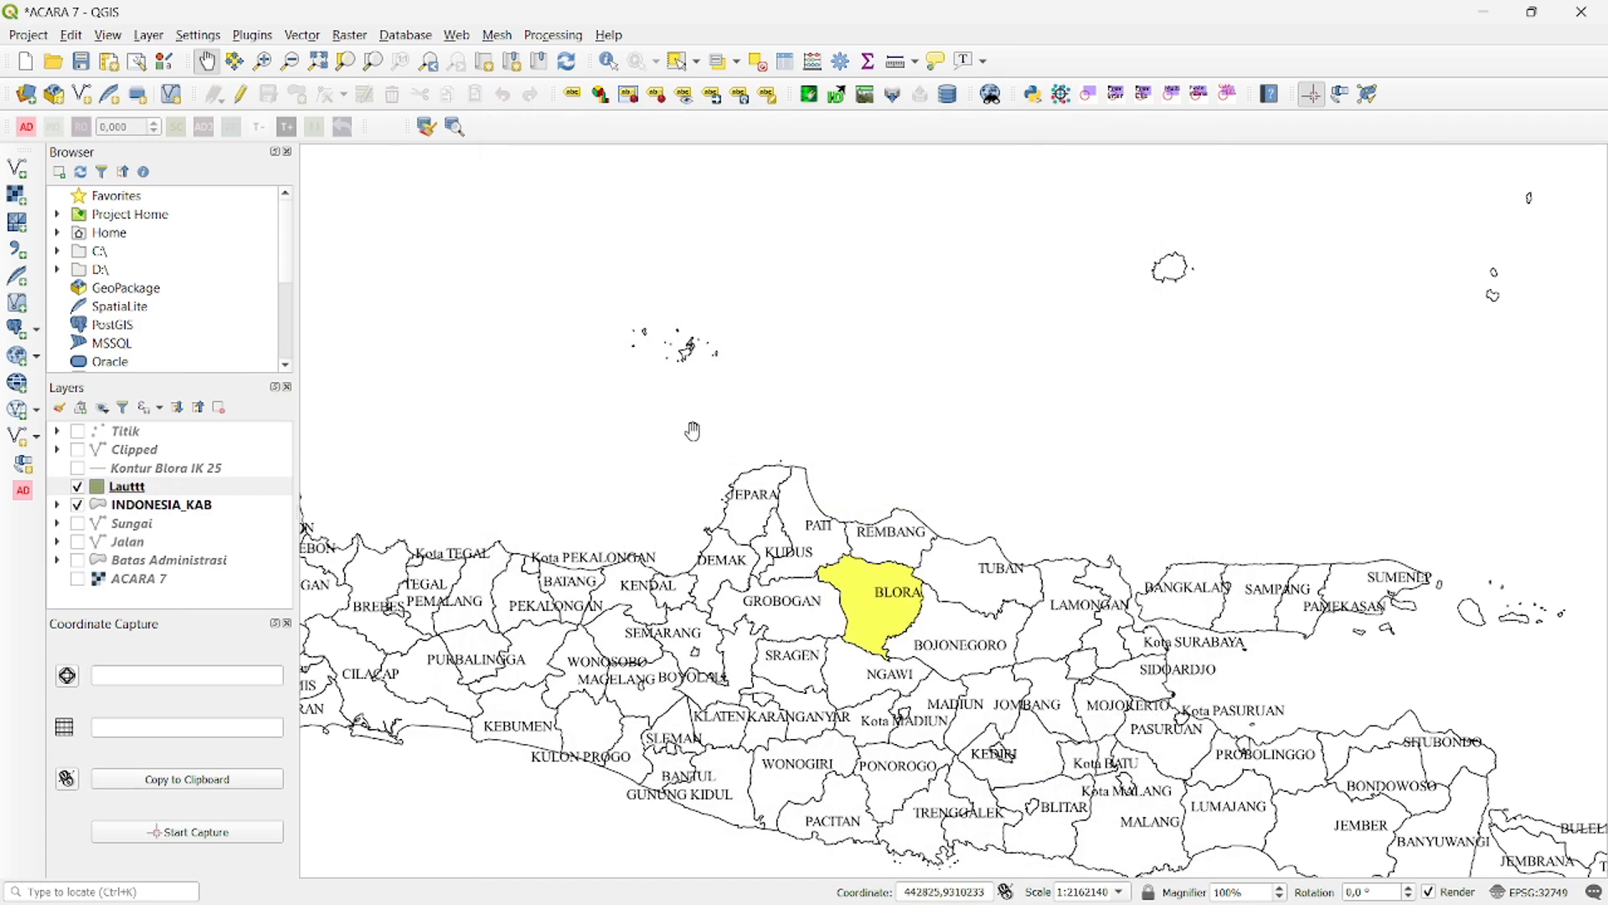
# - Draw a polygon in the Lauttt layer covering the sea north of Java, following the coast from Tegal to Sidoarjo and closing it offshore below Kalimantan
pyautogui.click(138, 489)
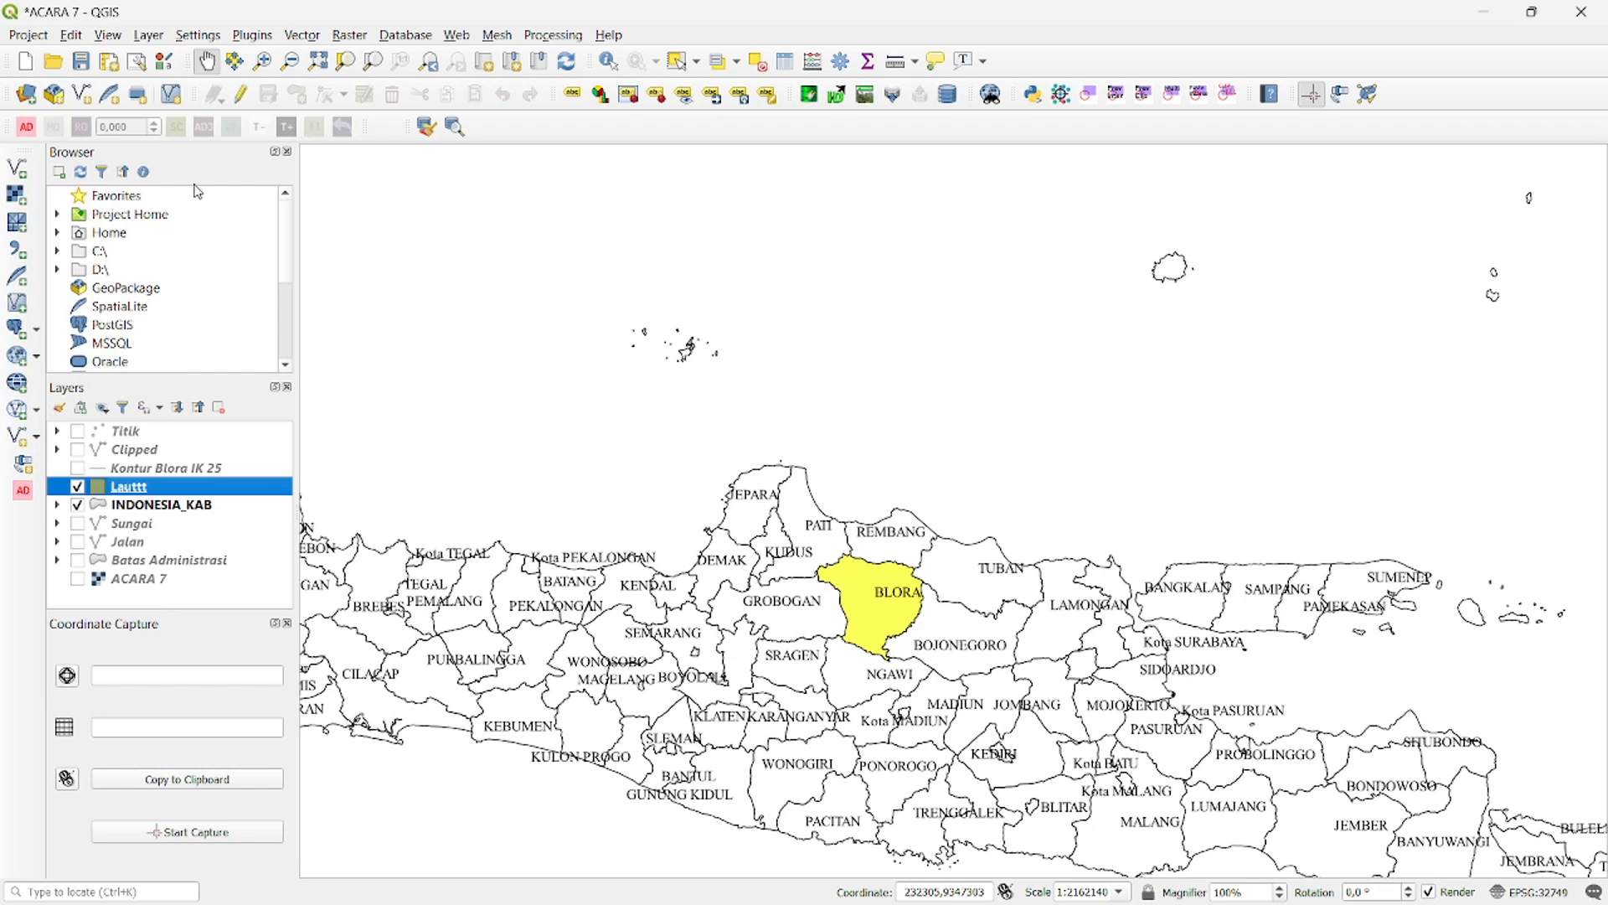
pyautogui.click(241, 93)
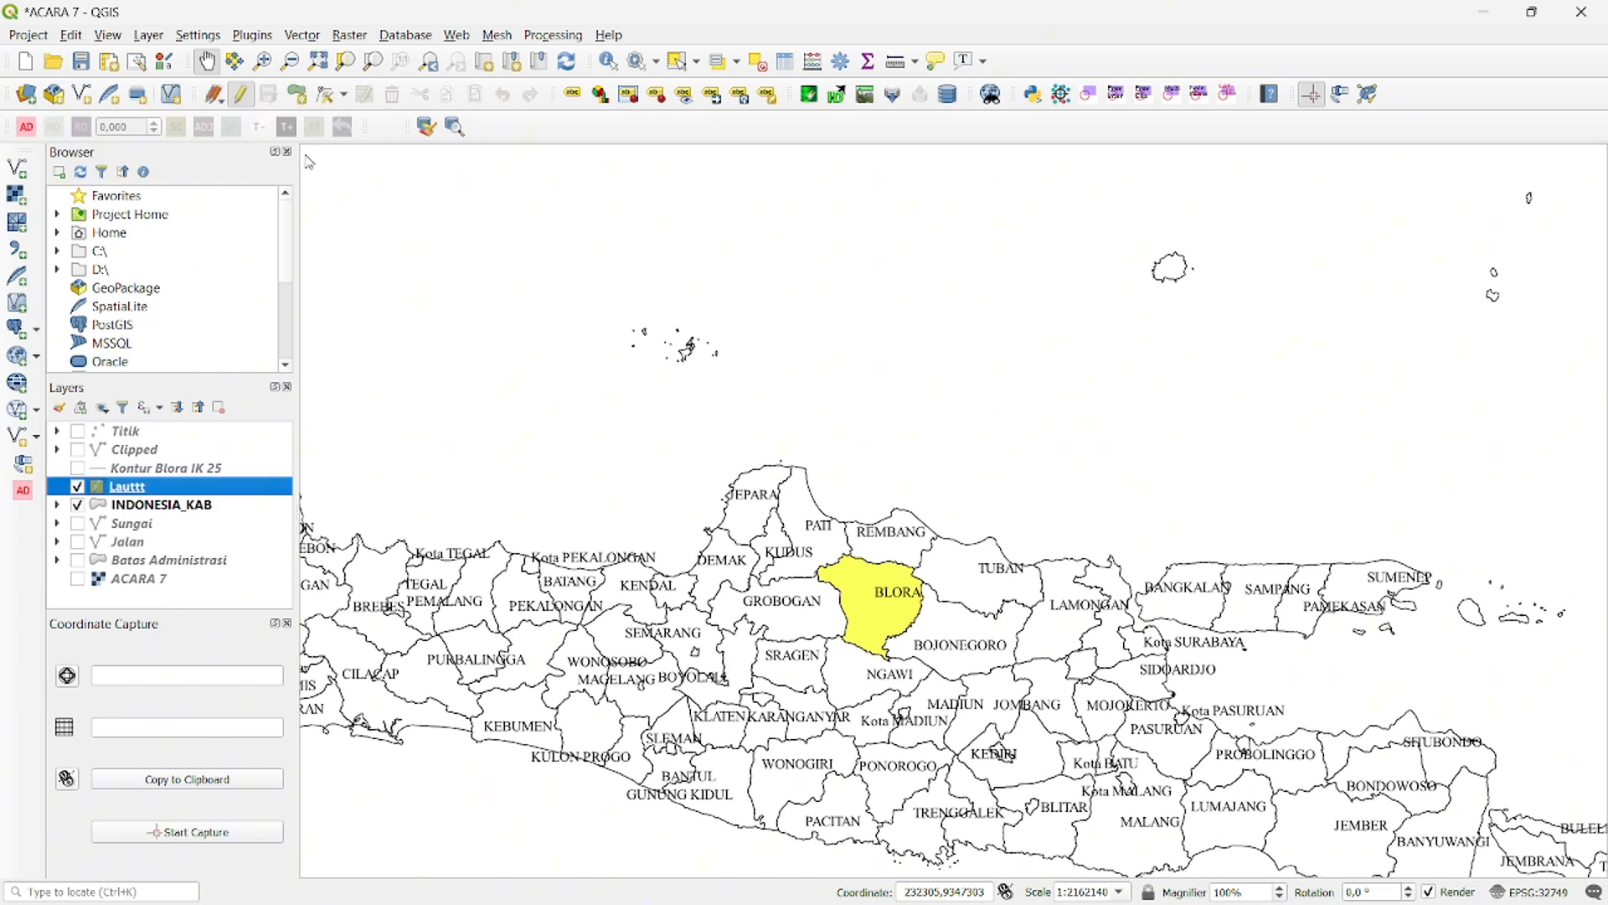
pyautogui.click(299, 99)
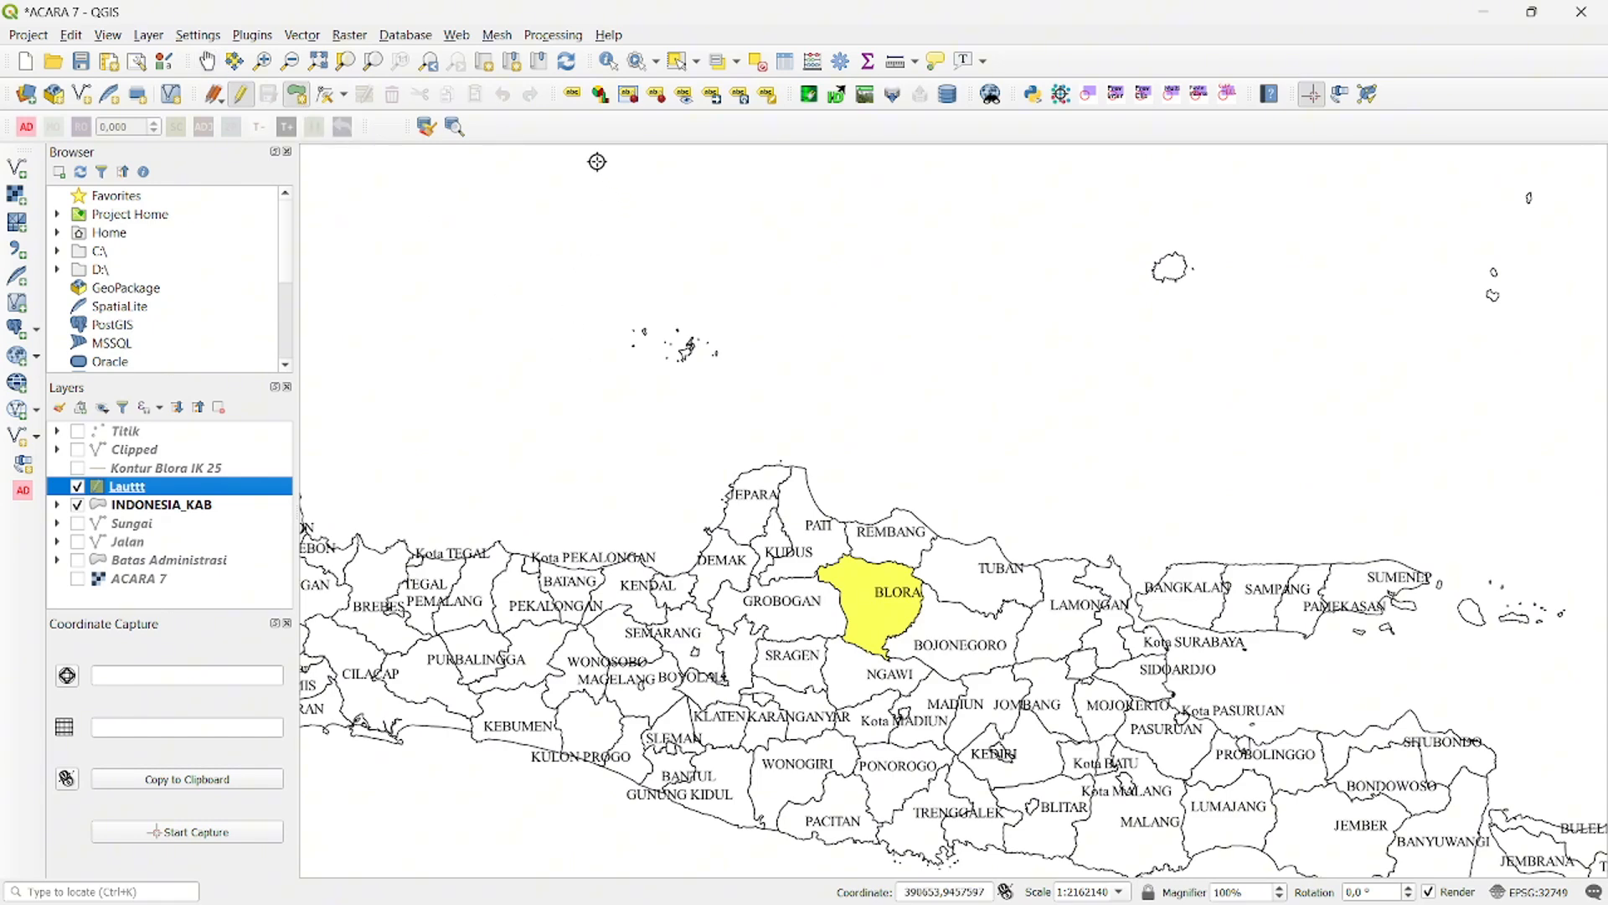
pyautogui.click(558, 150)
pyautogui.click(403, 261)
pyautogui.click(353, 405)
pyautogui.click(405, 512)
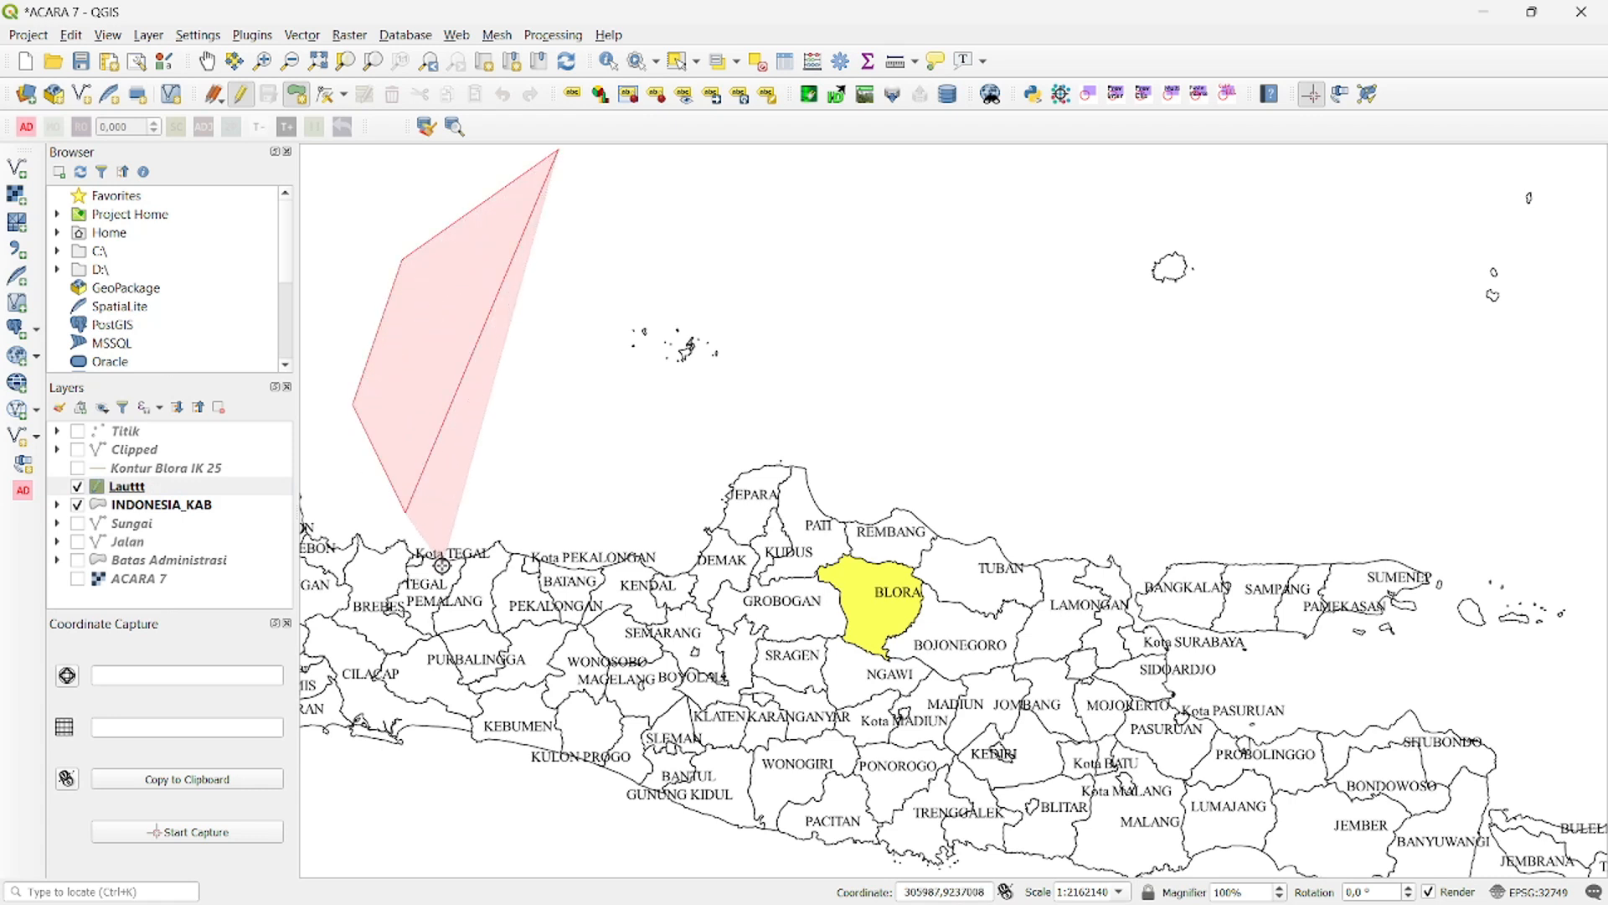
pyautogui.click(445, 564)
pyautogui.click(497, 555)
pyautogui.click(527, 560)
pyautogui.click(553, 566)
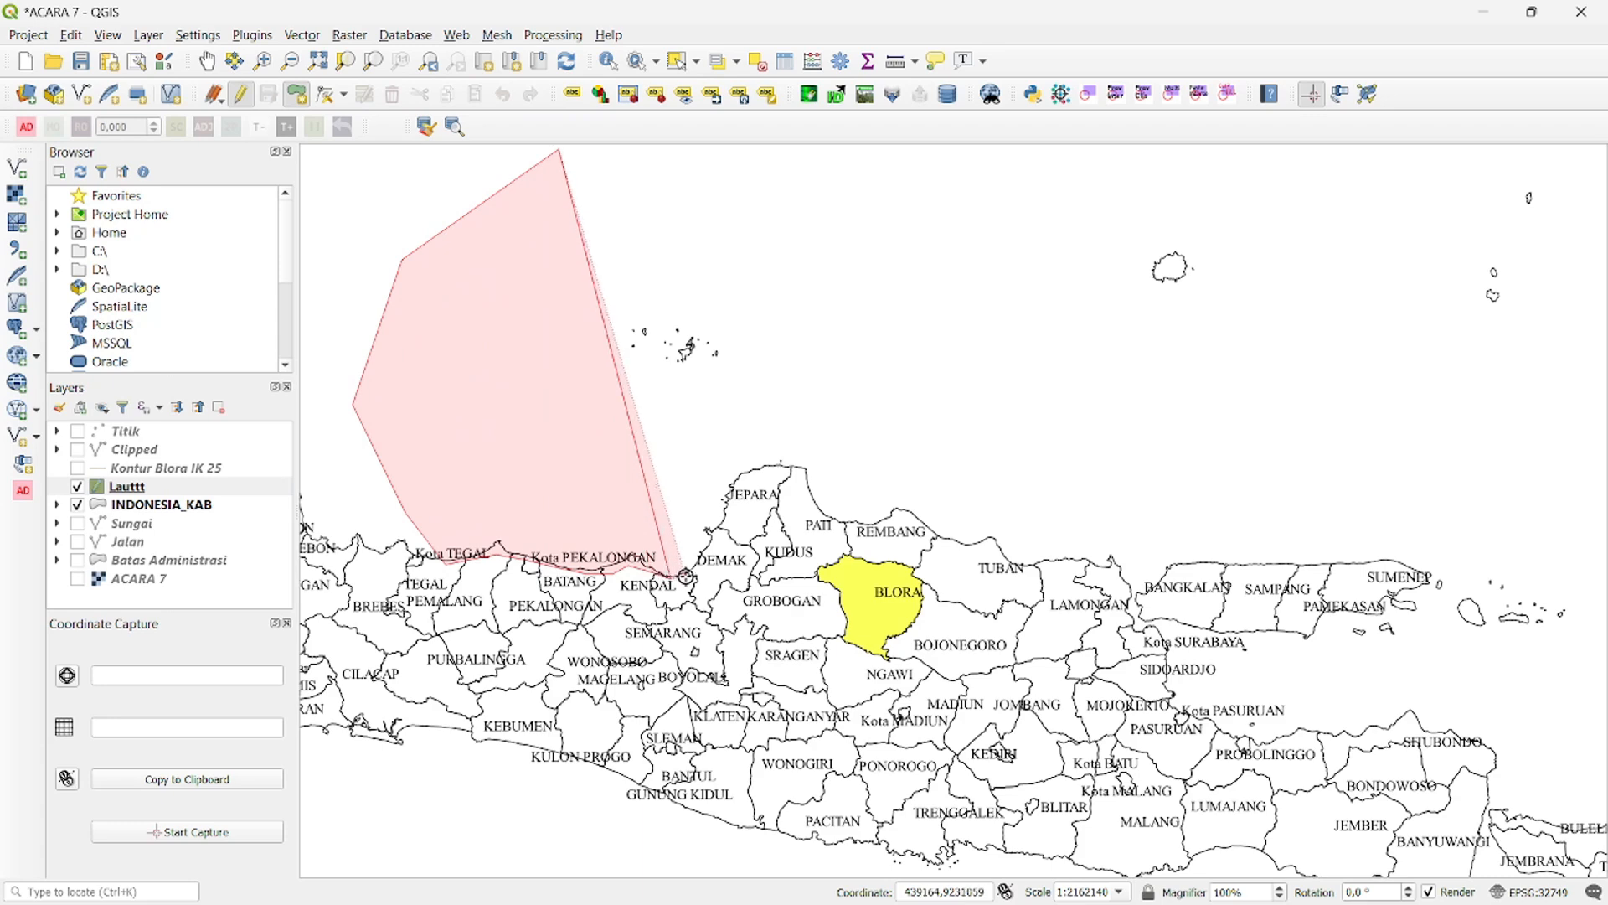
pyautogui.click(689, 575)
pyautogui.click(716, 542)
pyautogui.click(747, 481)
pyautogui.click(765, 475)
pyautogui.click(791, 474)
pyautogui.click(810, 511)
pyautogui.click(828, 524)
pyautogui.click(871, 526)
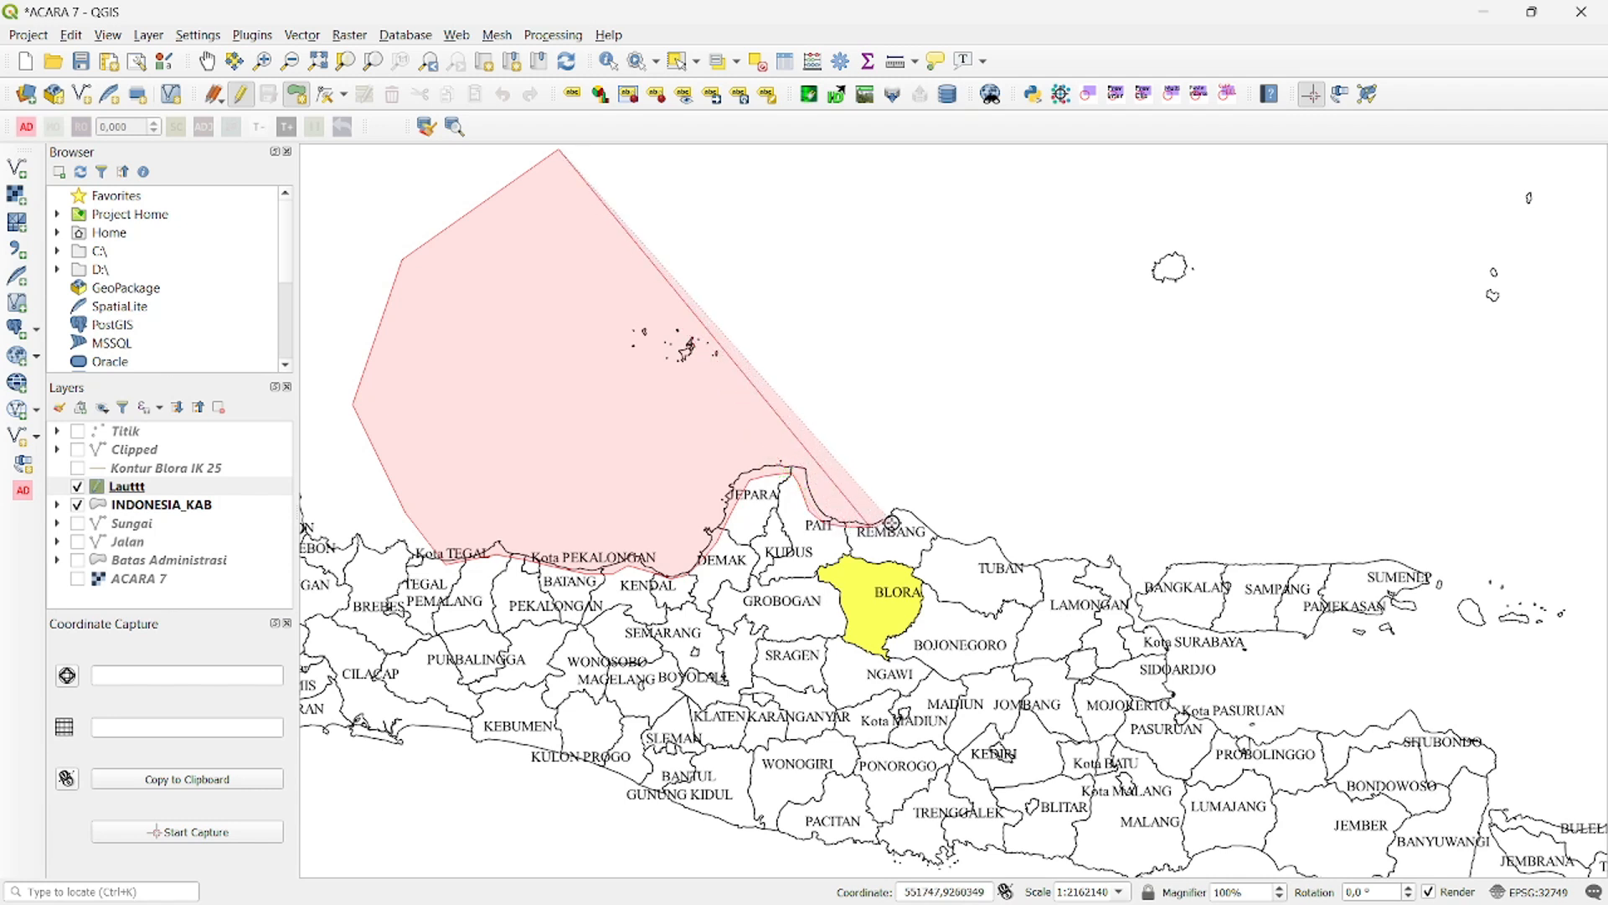
pyautogui.click(905, 512)
pyautogui.click(935, 537)
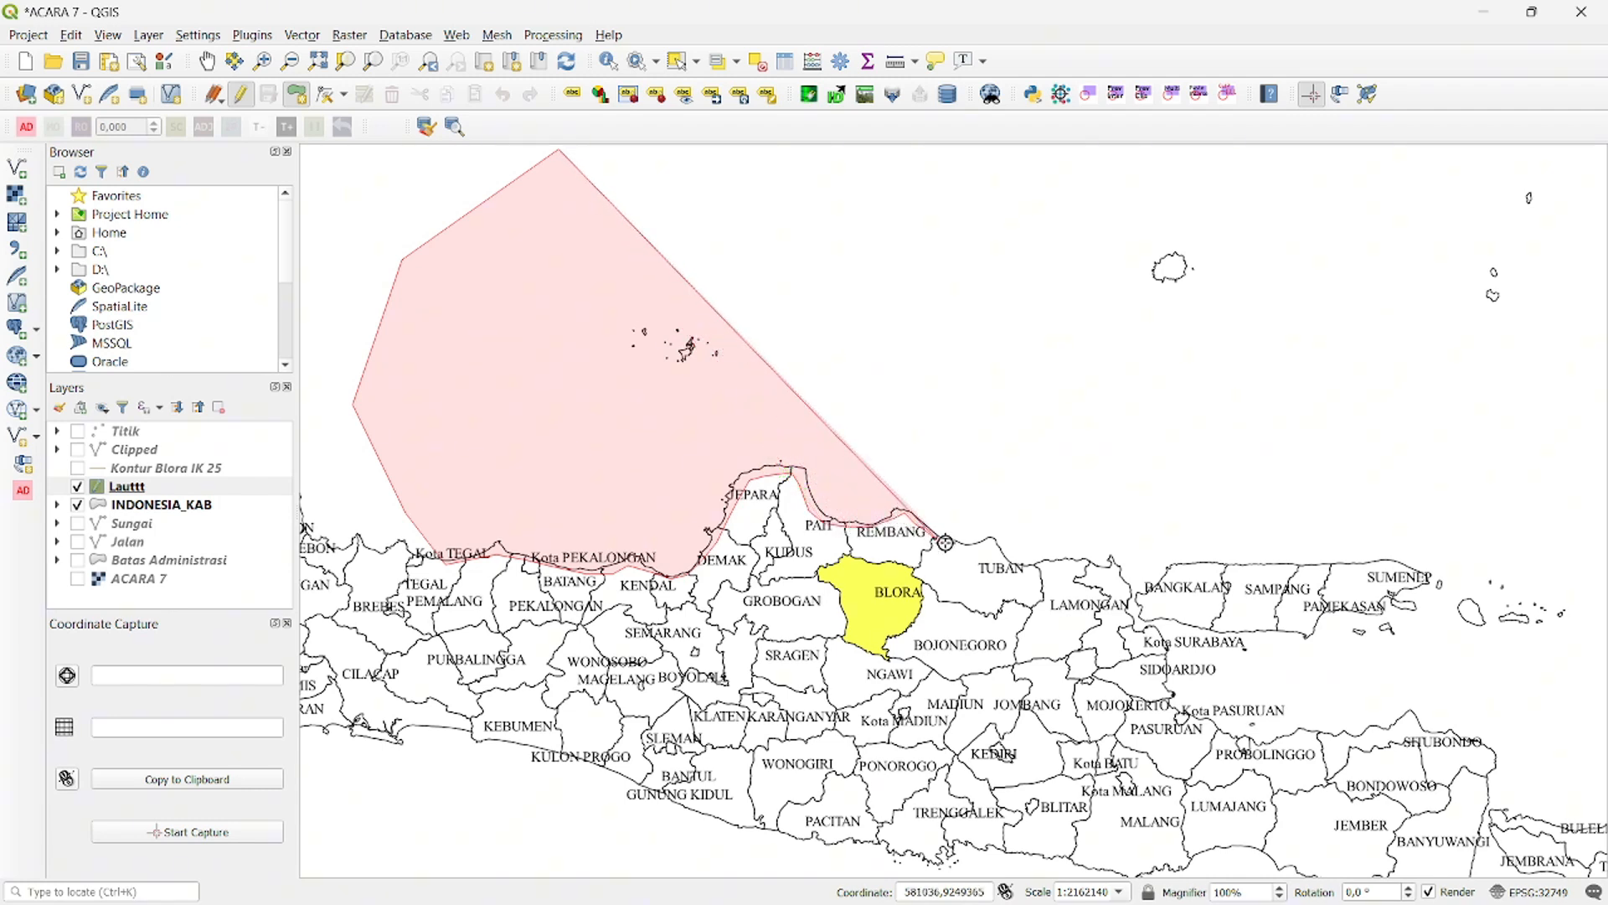
pyautogui.click(950, 550)
pyautogui.click(990, 543)
pyautogui.click(1000, 559)
pyautogui.click(1023, 567)
pyautogui.click(1040, 569)
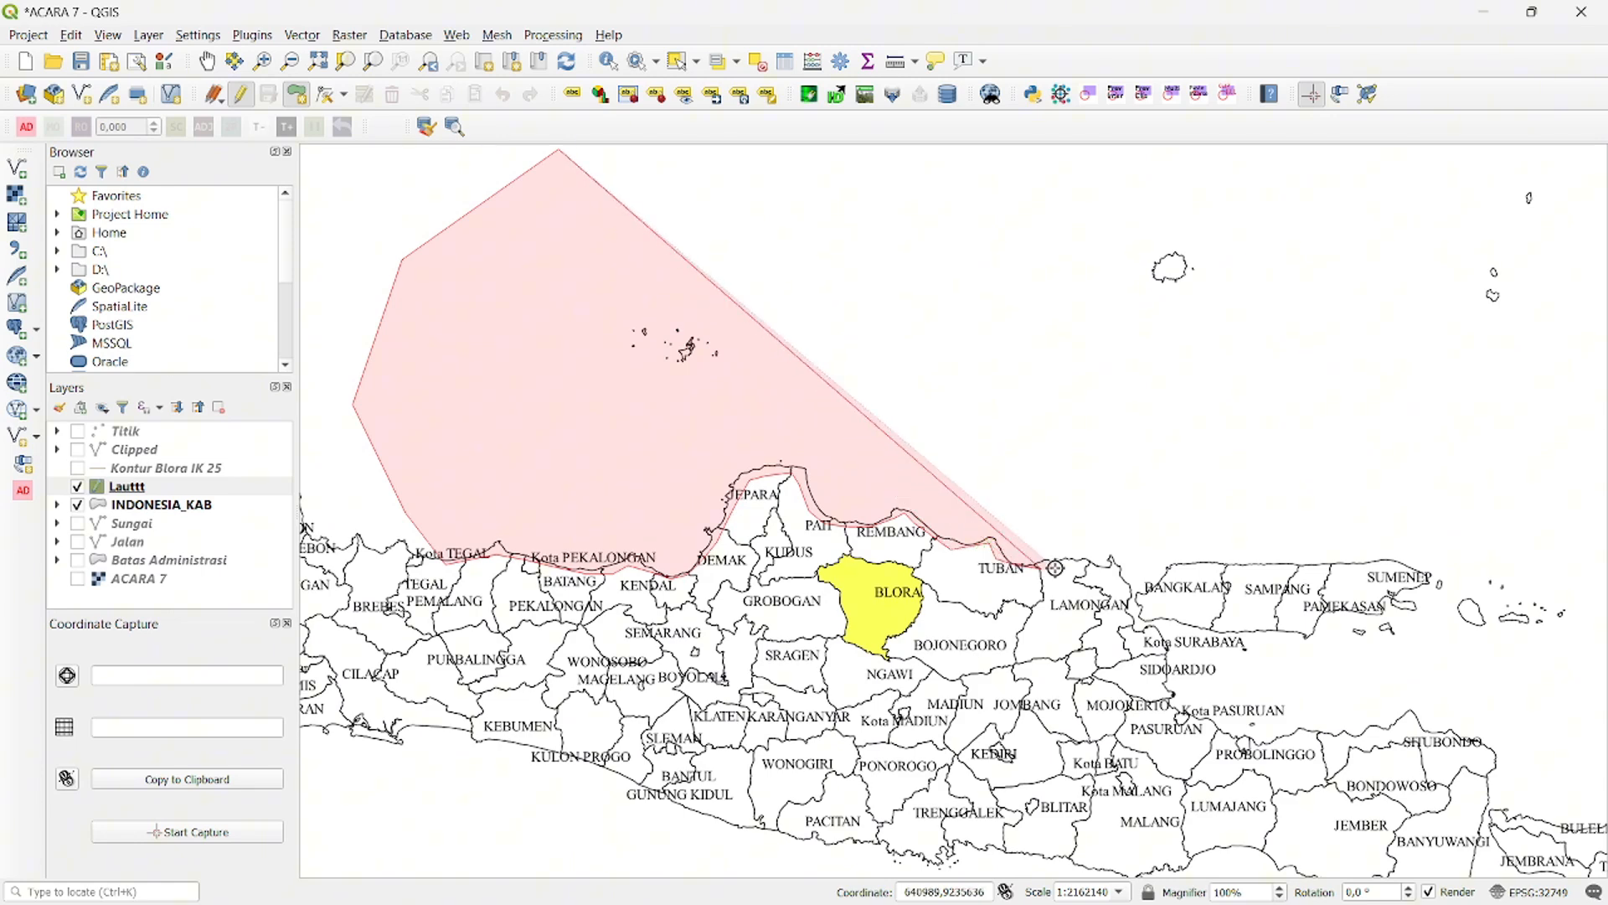
pyautogui.click(1089, 564)
pyautogui.click(1115, 575)
pyautogui.click(1125, 622)
pyautogui.click(1133, 630)
pyautogui.click(1159, 633)
pyautogui.click(1164, 678)
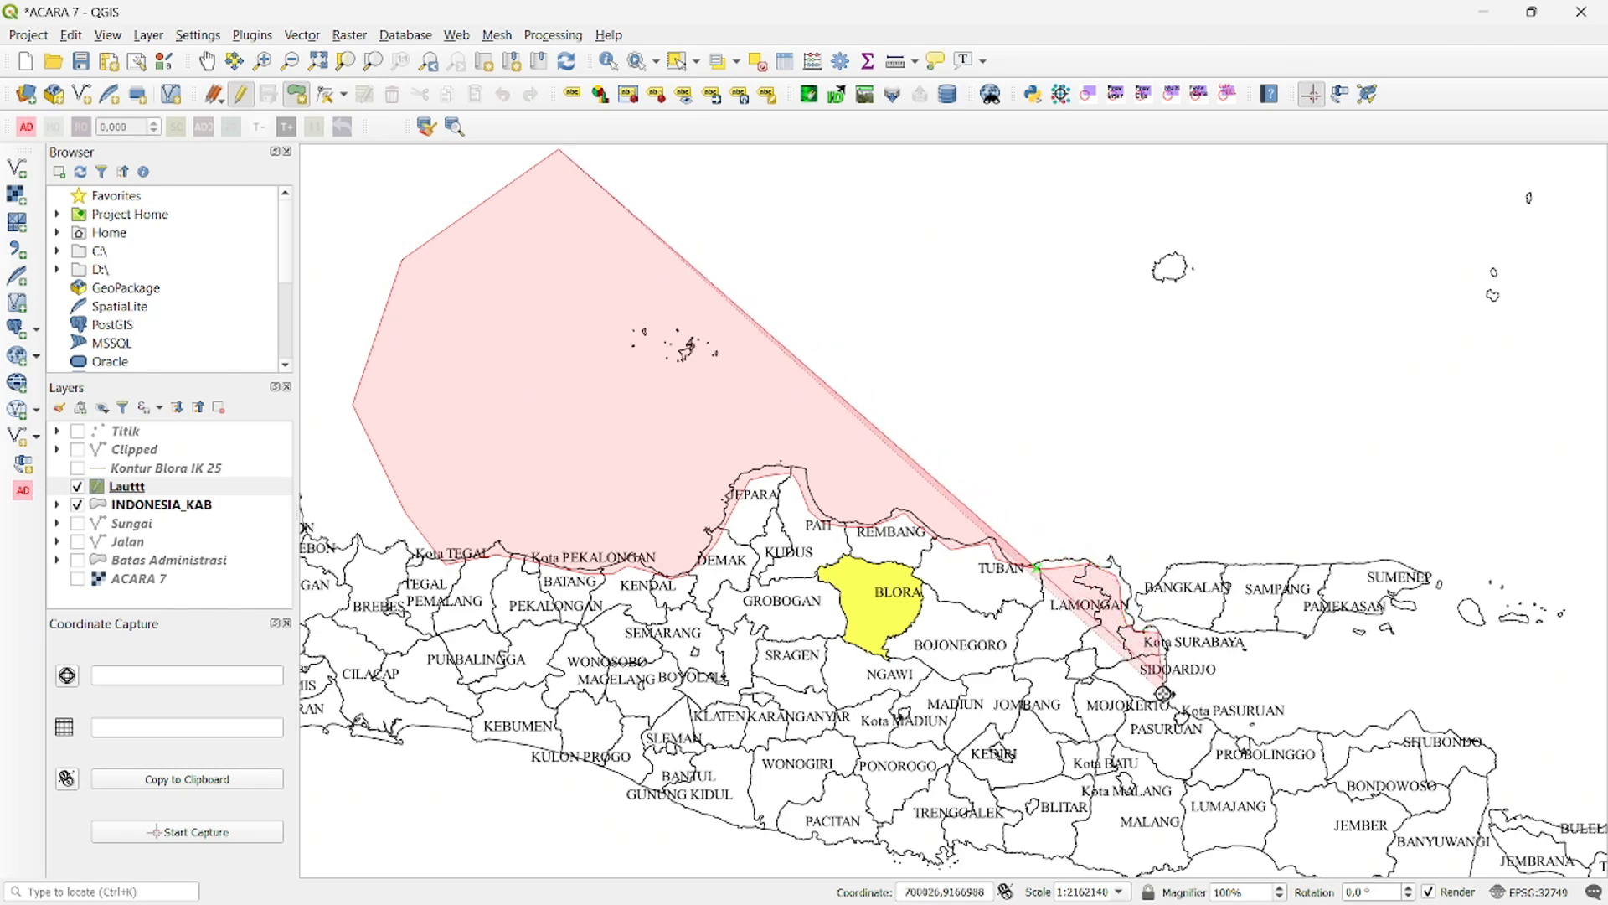
pyautogui.click(1163, 694)
pyautogui.click(1329, 509)
pyautogui.click(1321, 214)
pyautogui.moveTo(965, 154); pyautogui.dragTo(902, 485)
pyautogui.click(892, 400)
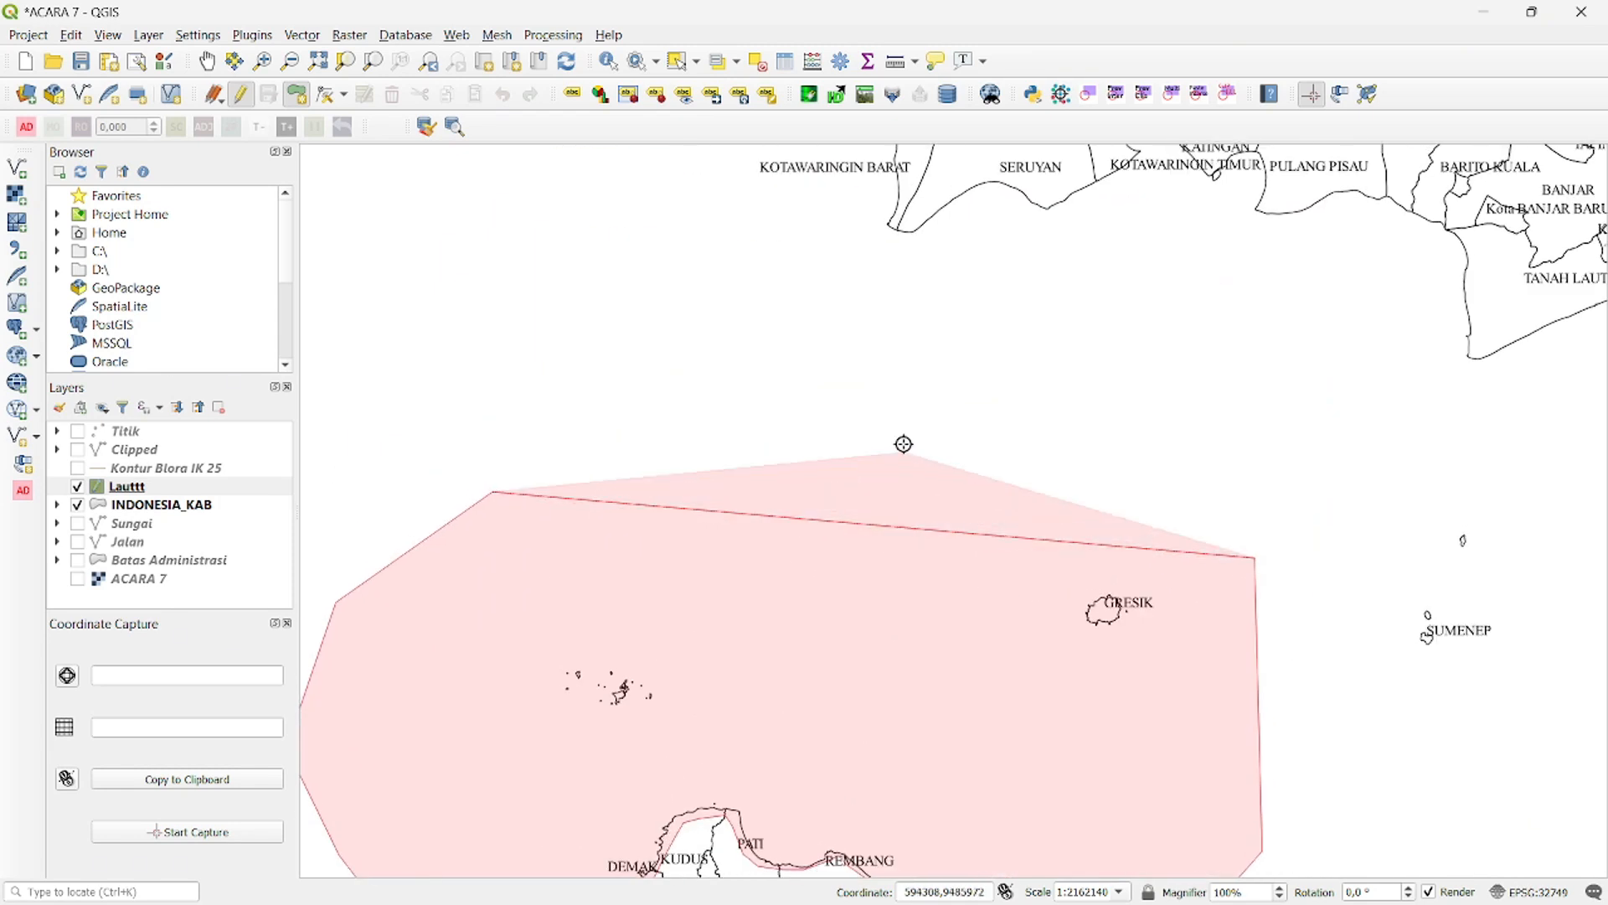
pyautogui.click(826, 291)
pyautogui.rightClick(848, 398)
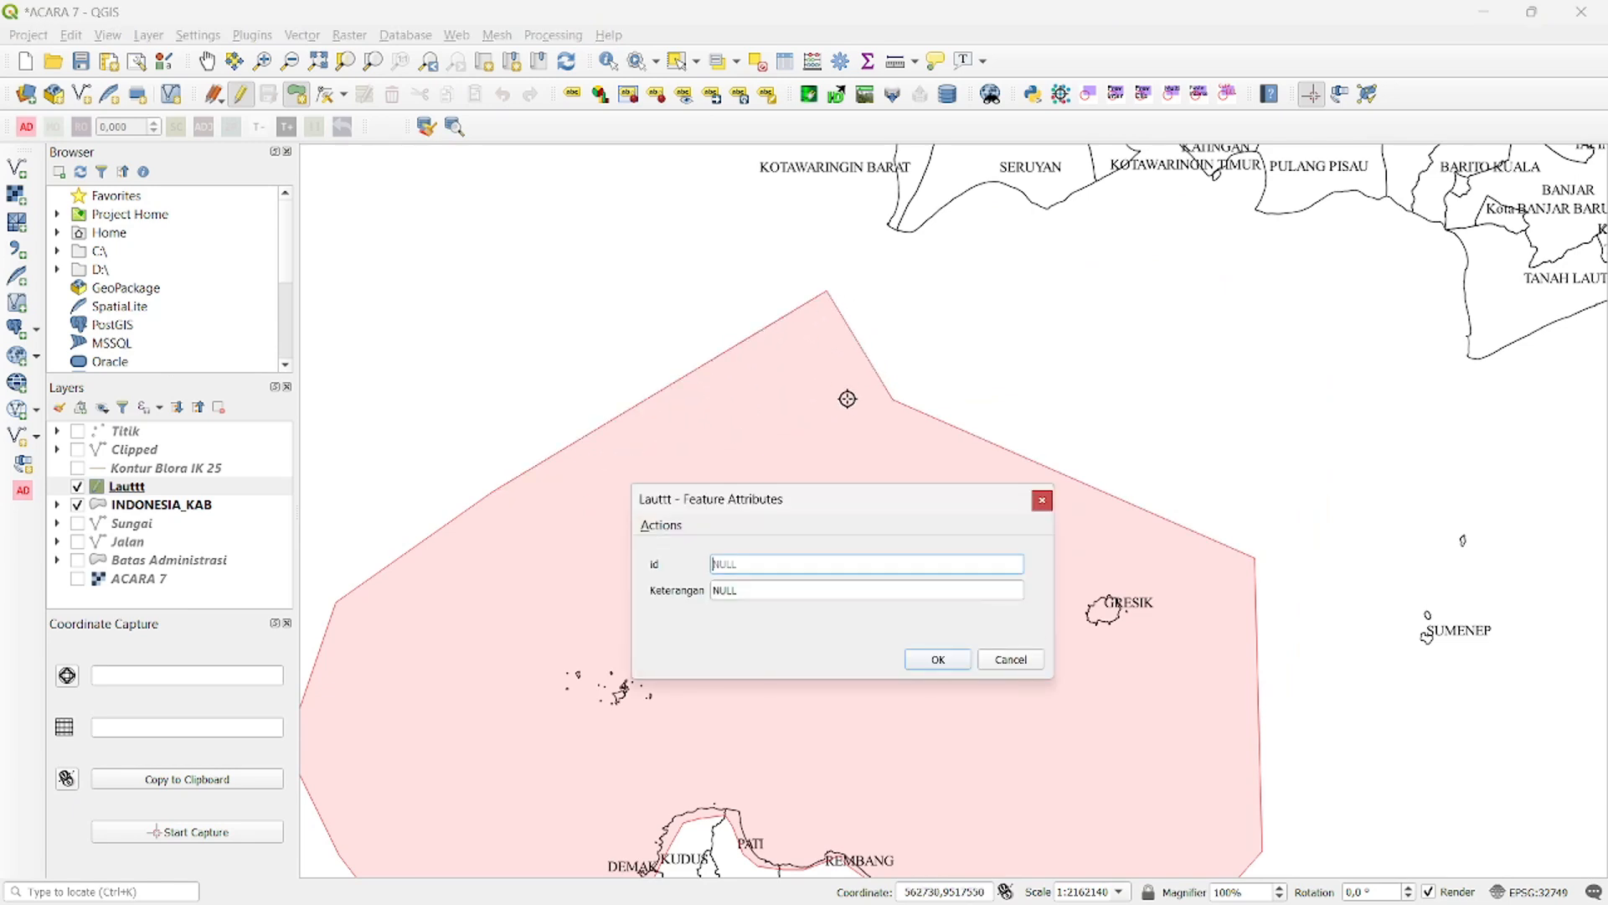
# - Give the new sea polygon id 0 and enter the Java Sea's Indonesian name in capitals as its Keterangan
pyautogui.click(771, 589)
pyautogui.write('LAUT J')
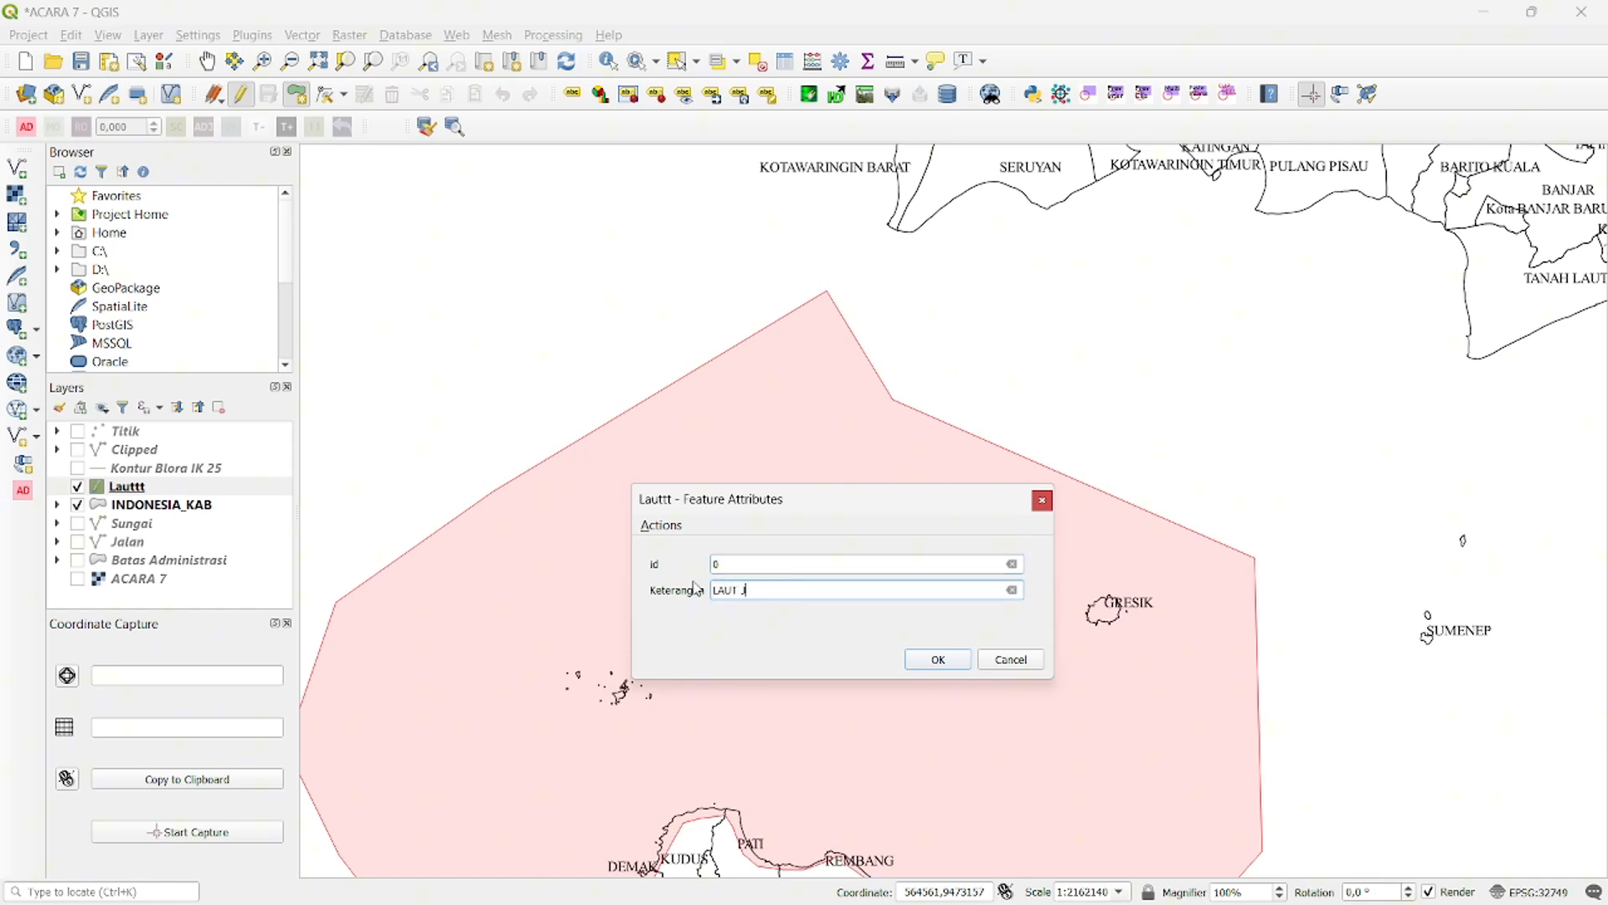
pyautogui.click(939, 661)
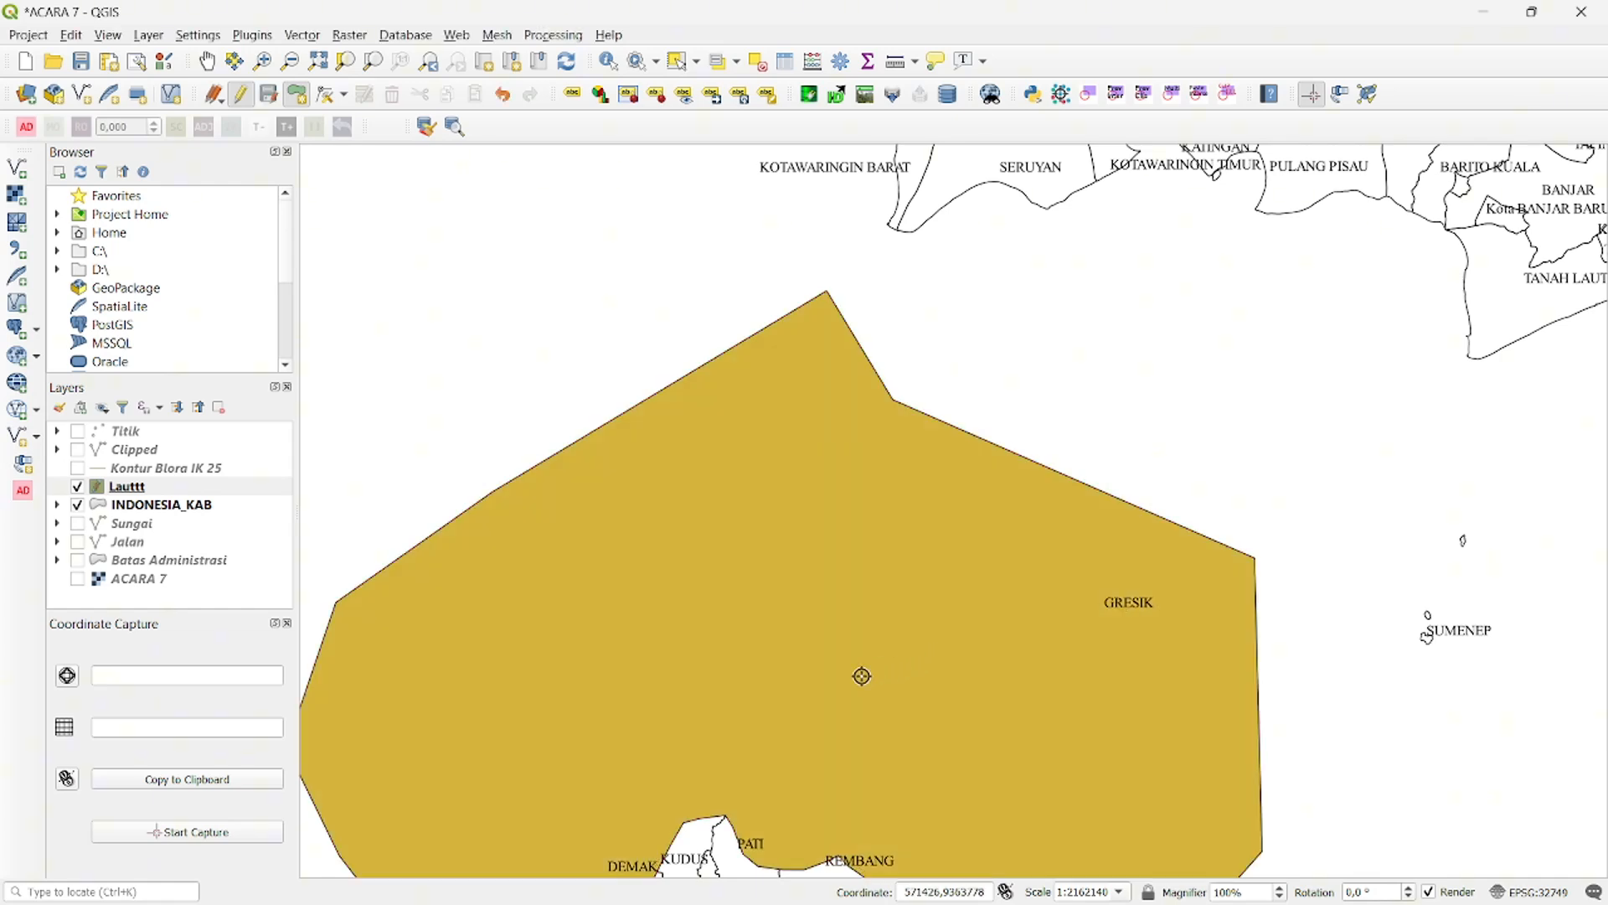
# - Save the Lauttt layer's edits and end editing, and move the layer below INDONESIA_KAB in the layer order
pyautogui.moveTo(865, 671); pyautogui.dragTo(851, 259)
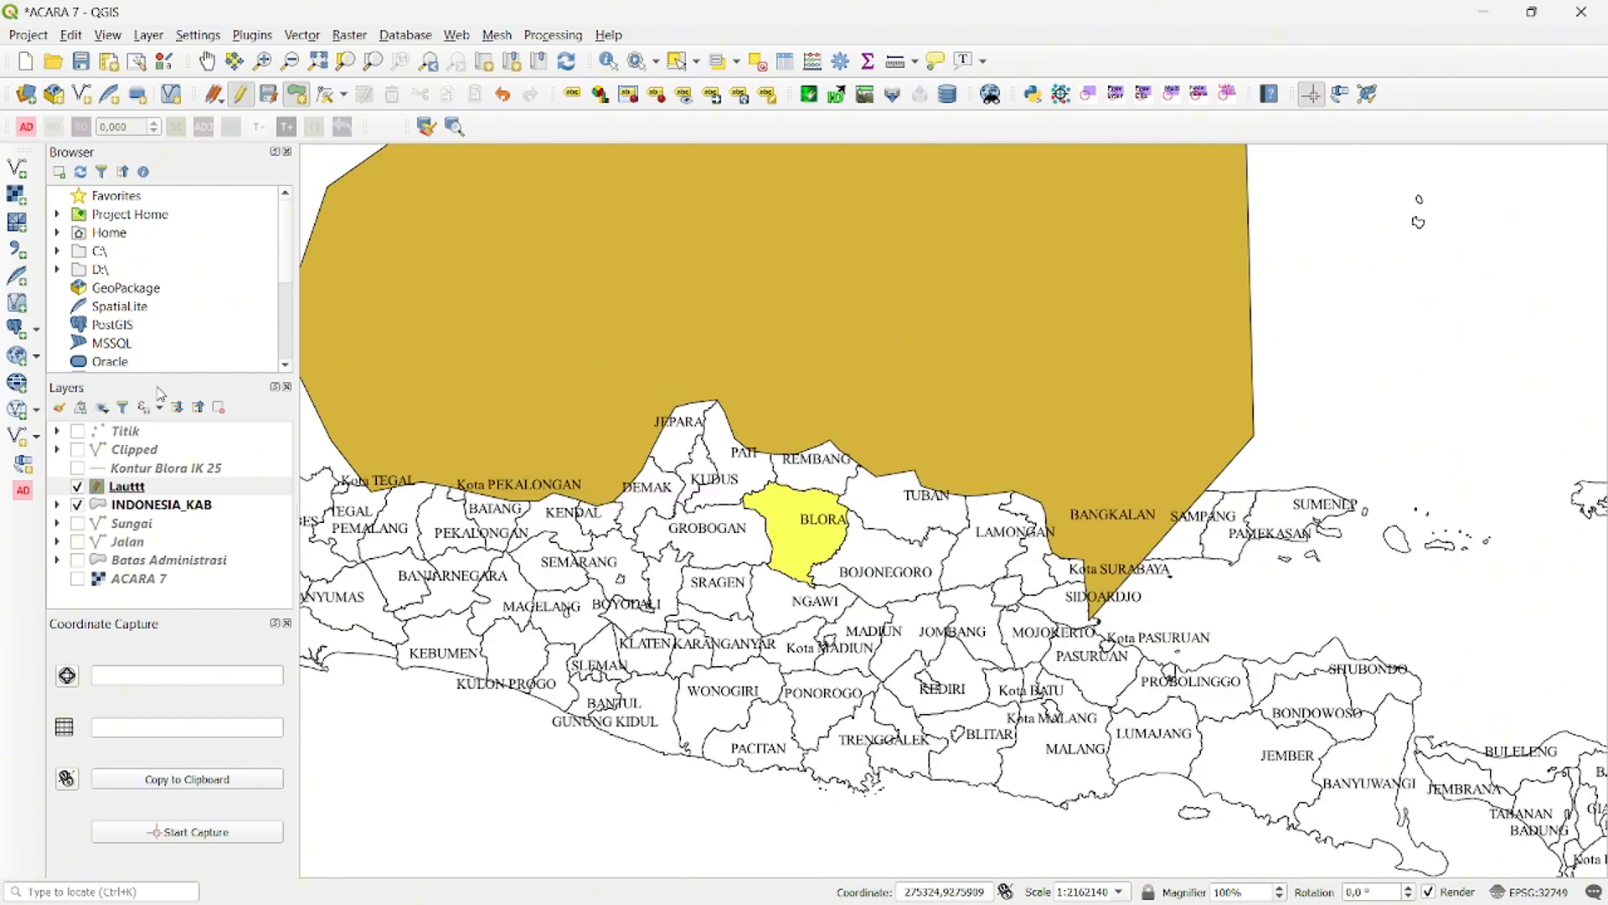
pyautogui.click(266, 95)
pyautogui.click(241, 93)
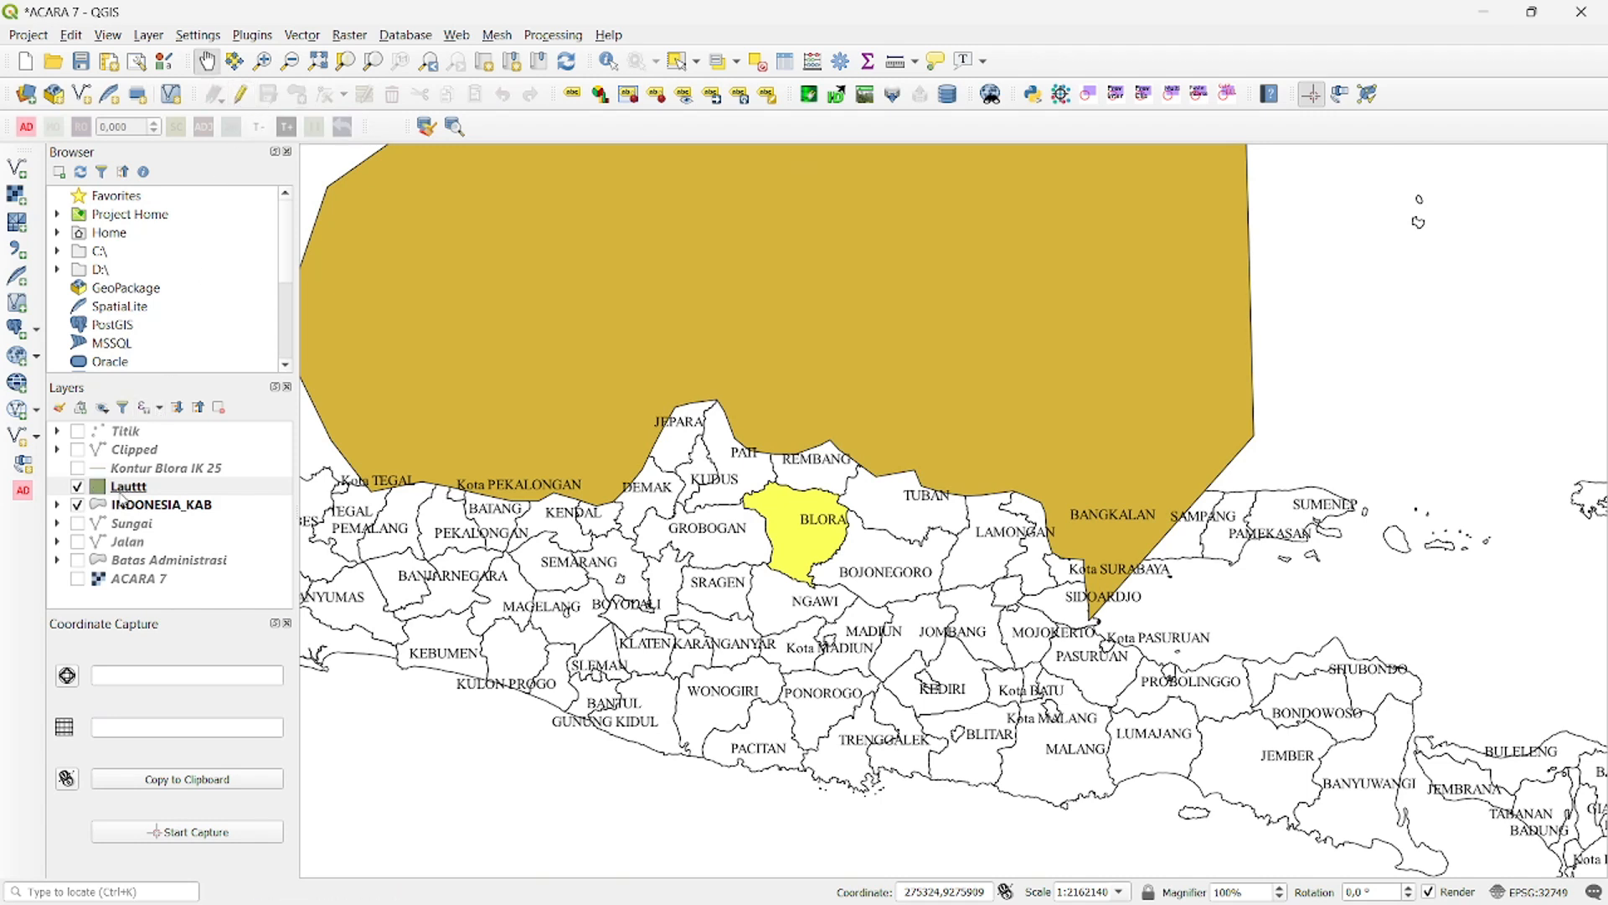
pyautogui.moveTo(126, 492); pyautogui.dragTo(131, 521)
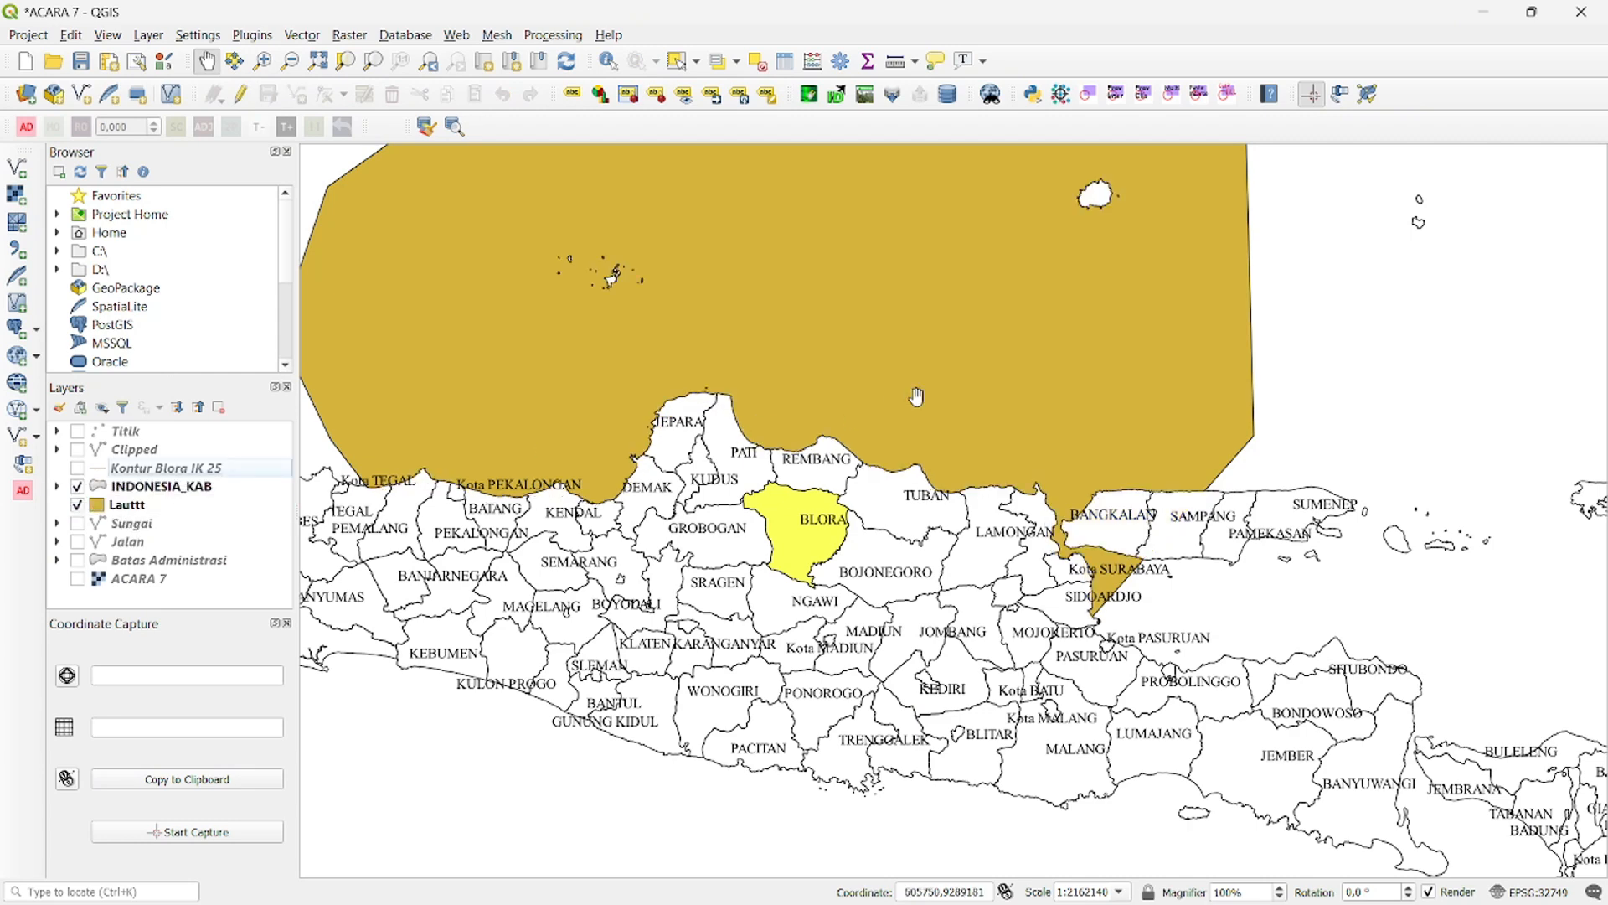
# - Style the Lauttt layer with categorized symbology on the Keterangan column and classify its values
pyautogui.moveTo(1268, 368); pyautogui.dragTo(1242, 440)
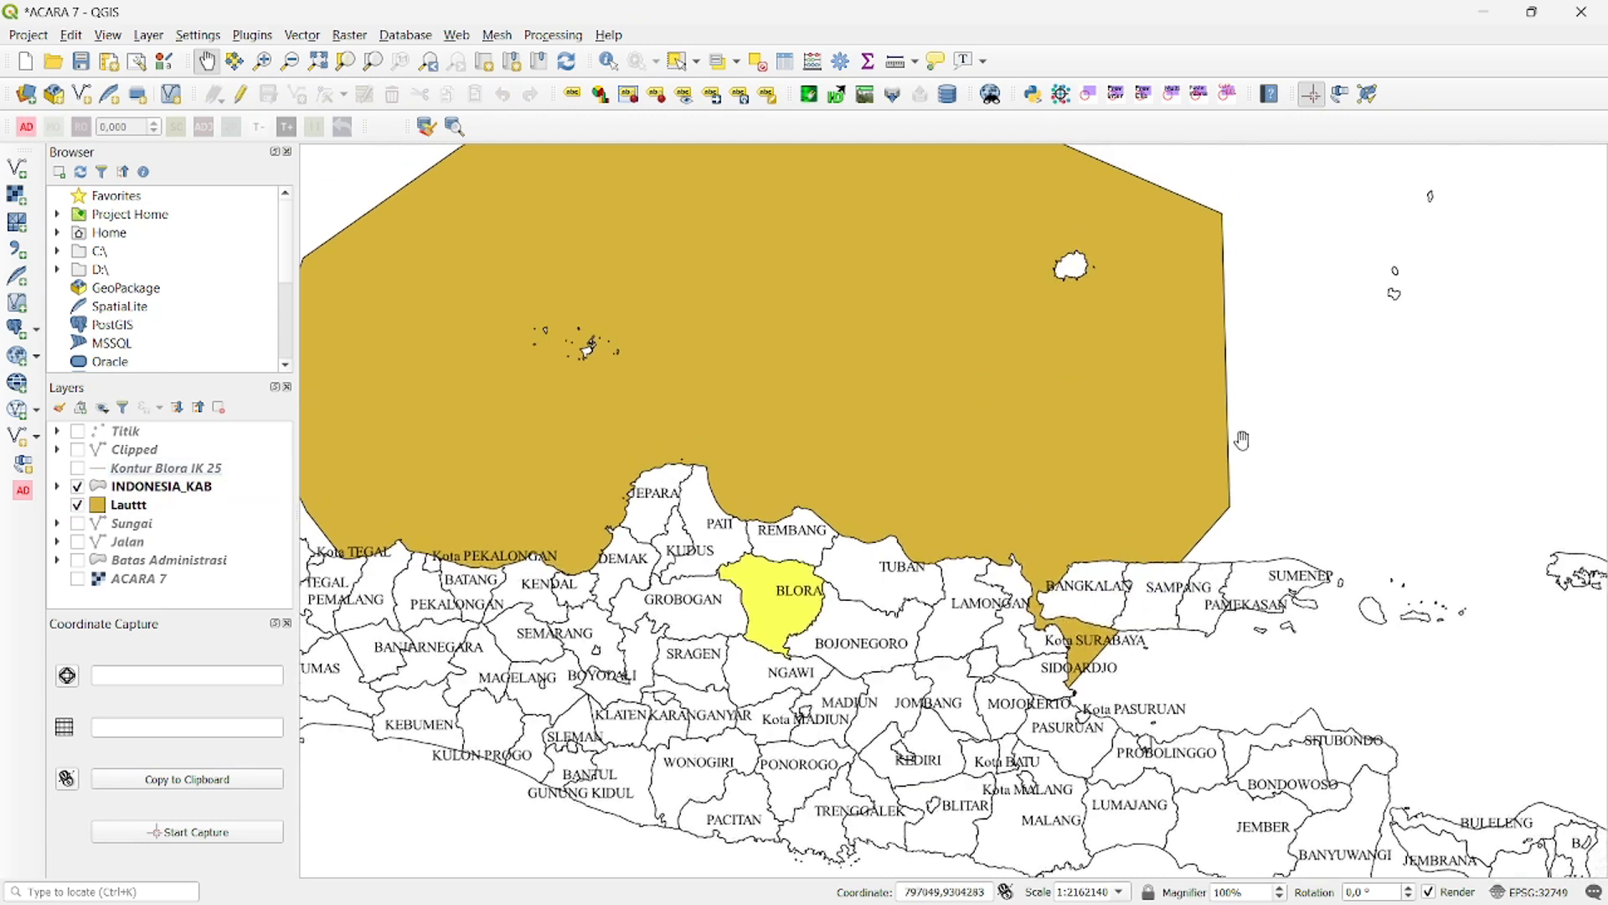
pyautogui.click(125, 504)
pyautogui.rightClick(136, 505)
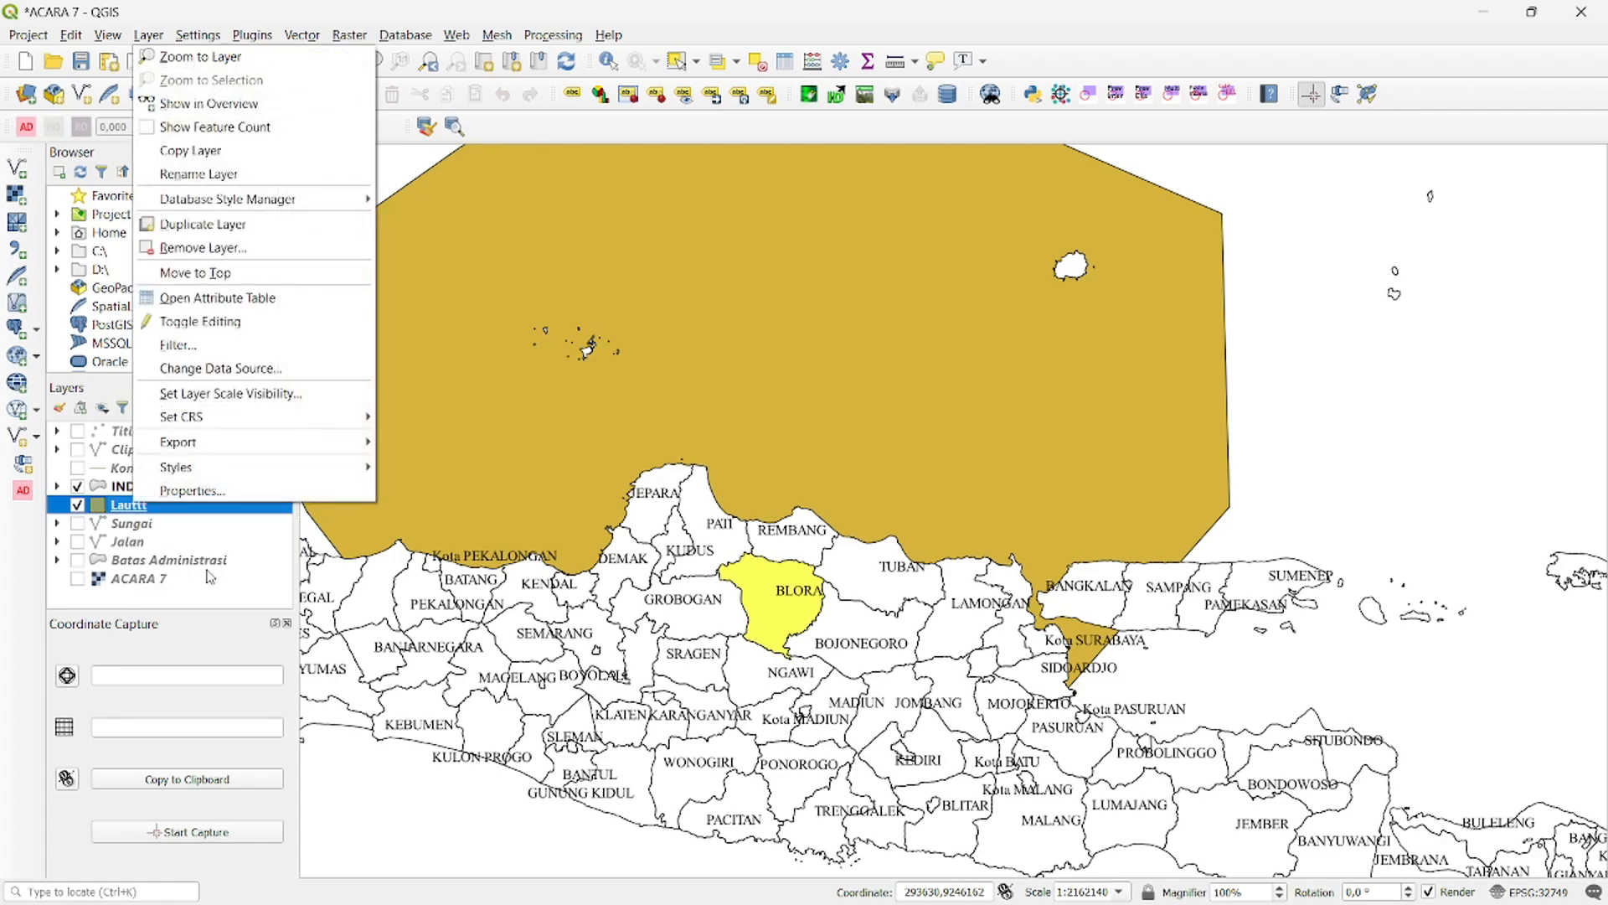
pyautogui.click(188, 491)
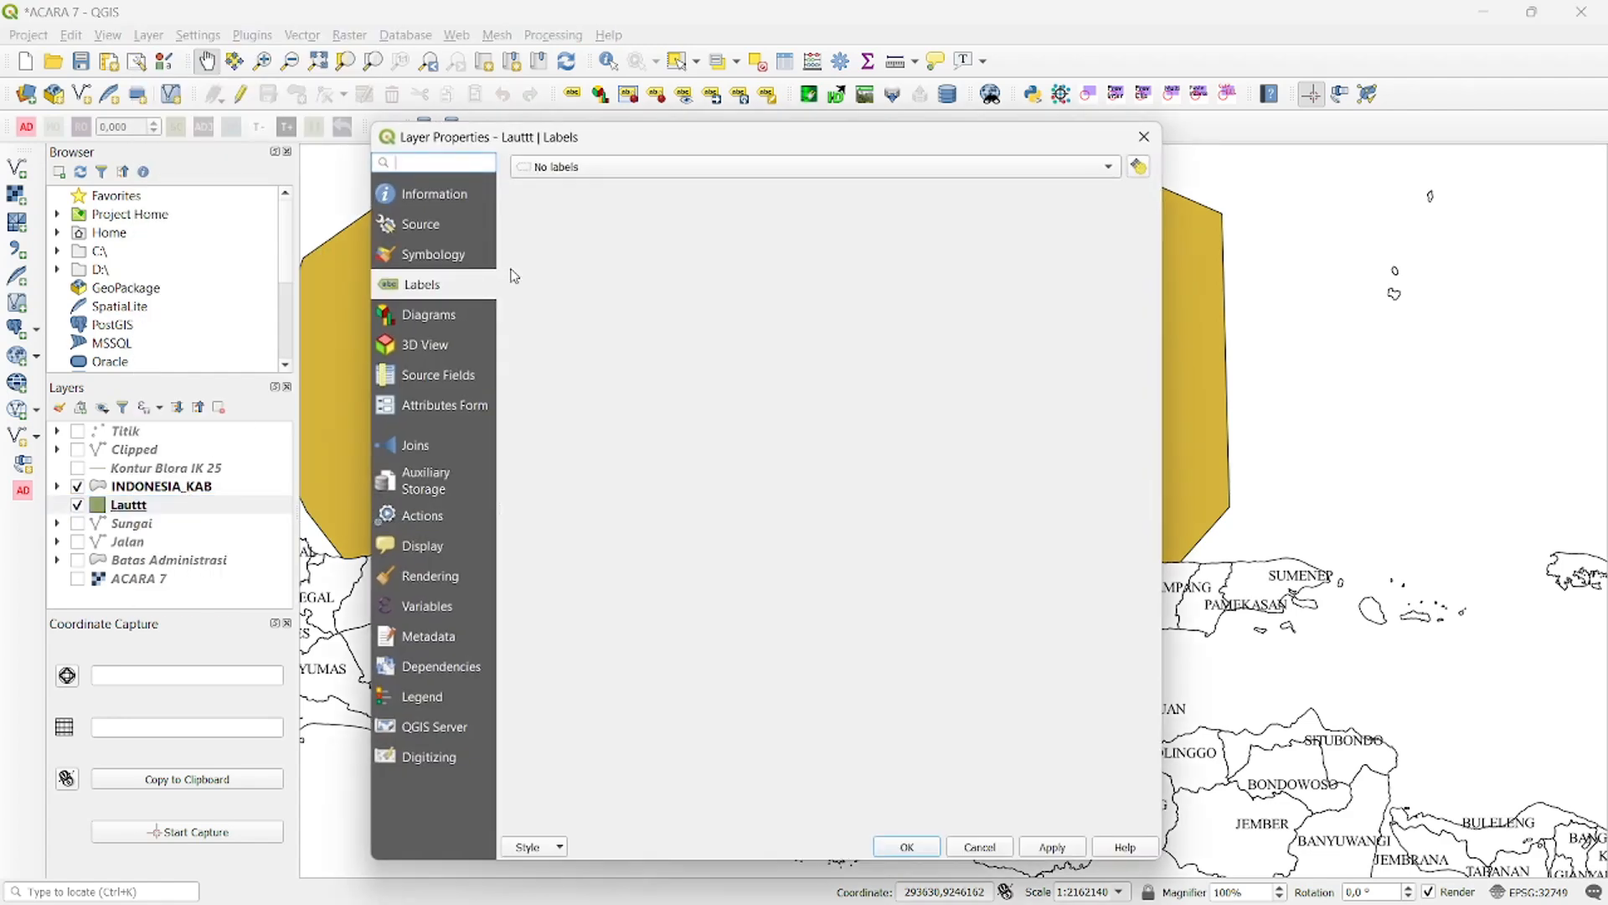
pyautogui.click(433, 254)
pyautogui.click(795, 166)
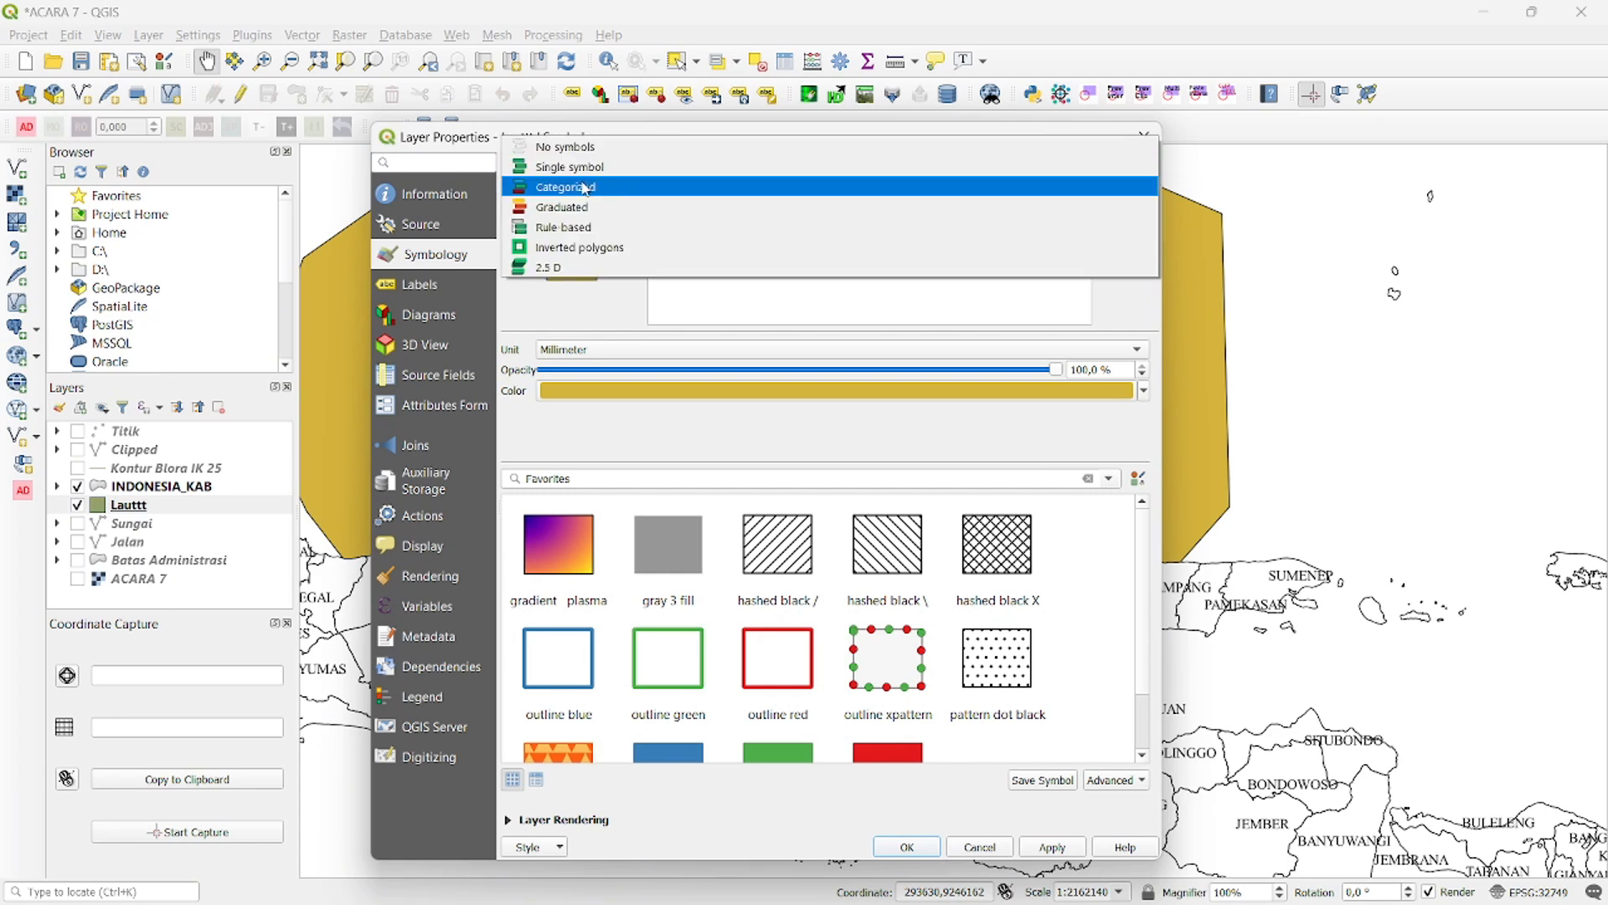
pyautogui.click(796, 187)
pyautogui.click(1119, 197)
pyautogui.click(700, 239)
pyautogui.click(533, 794)
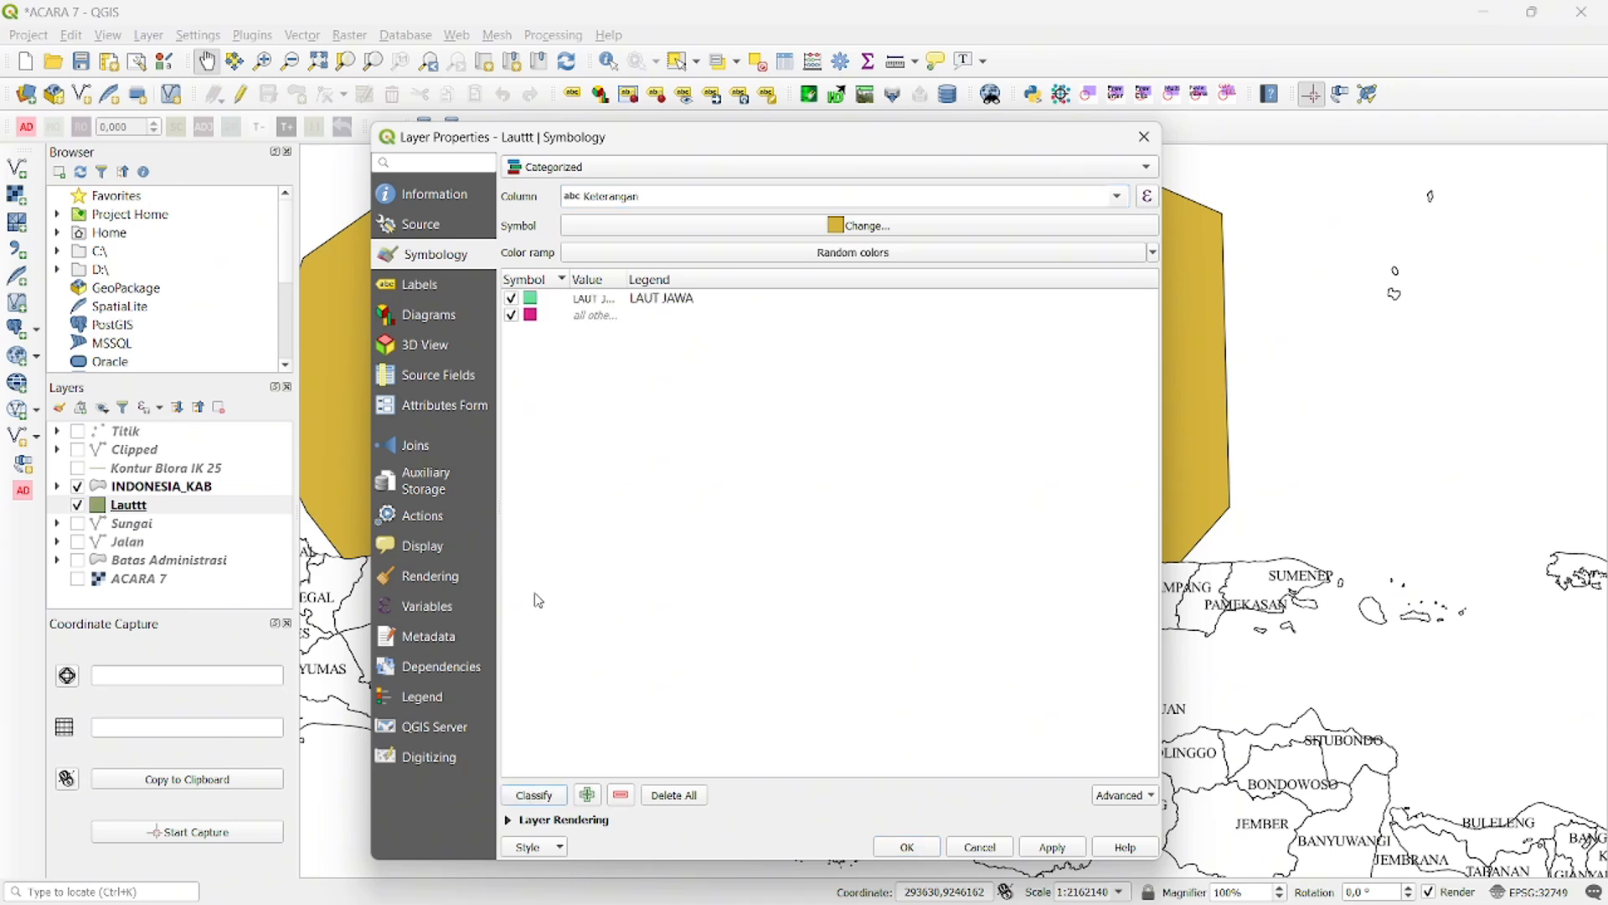
# - Change the LAUT JAWA category's simple fill color to cyan
pyautogui.doubleClick(530, 300)
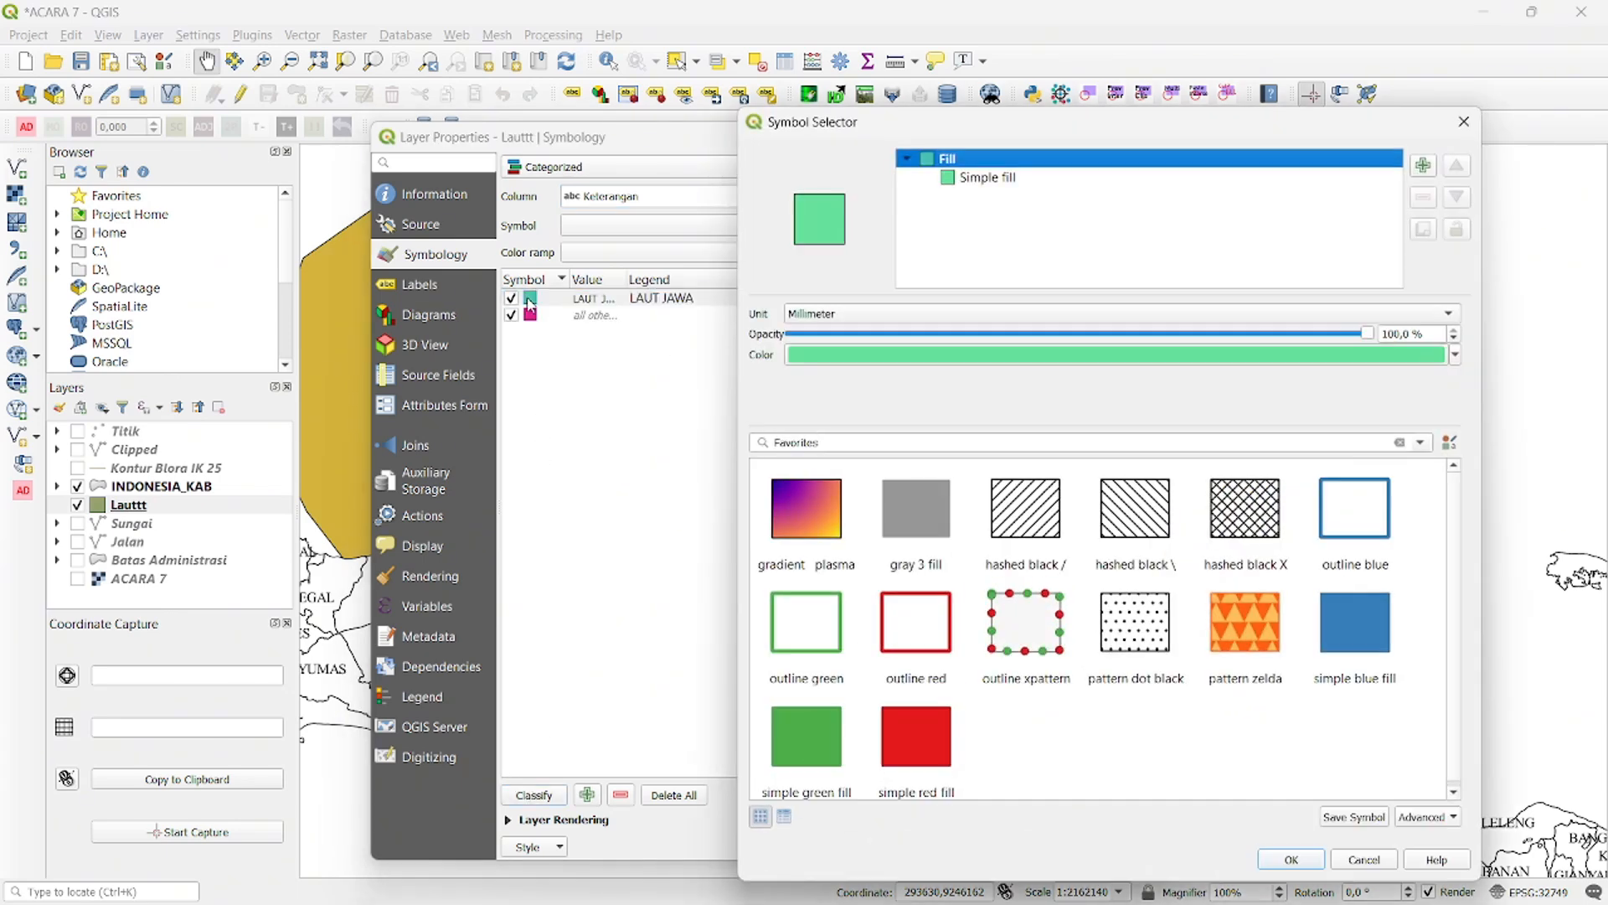
pyautogui.click(1036, 179)
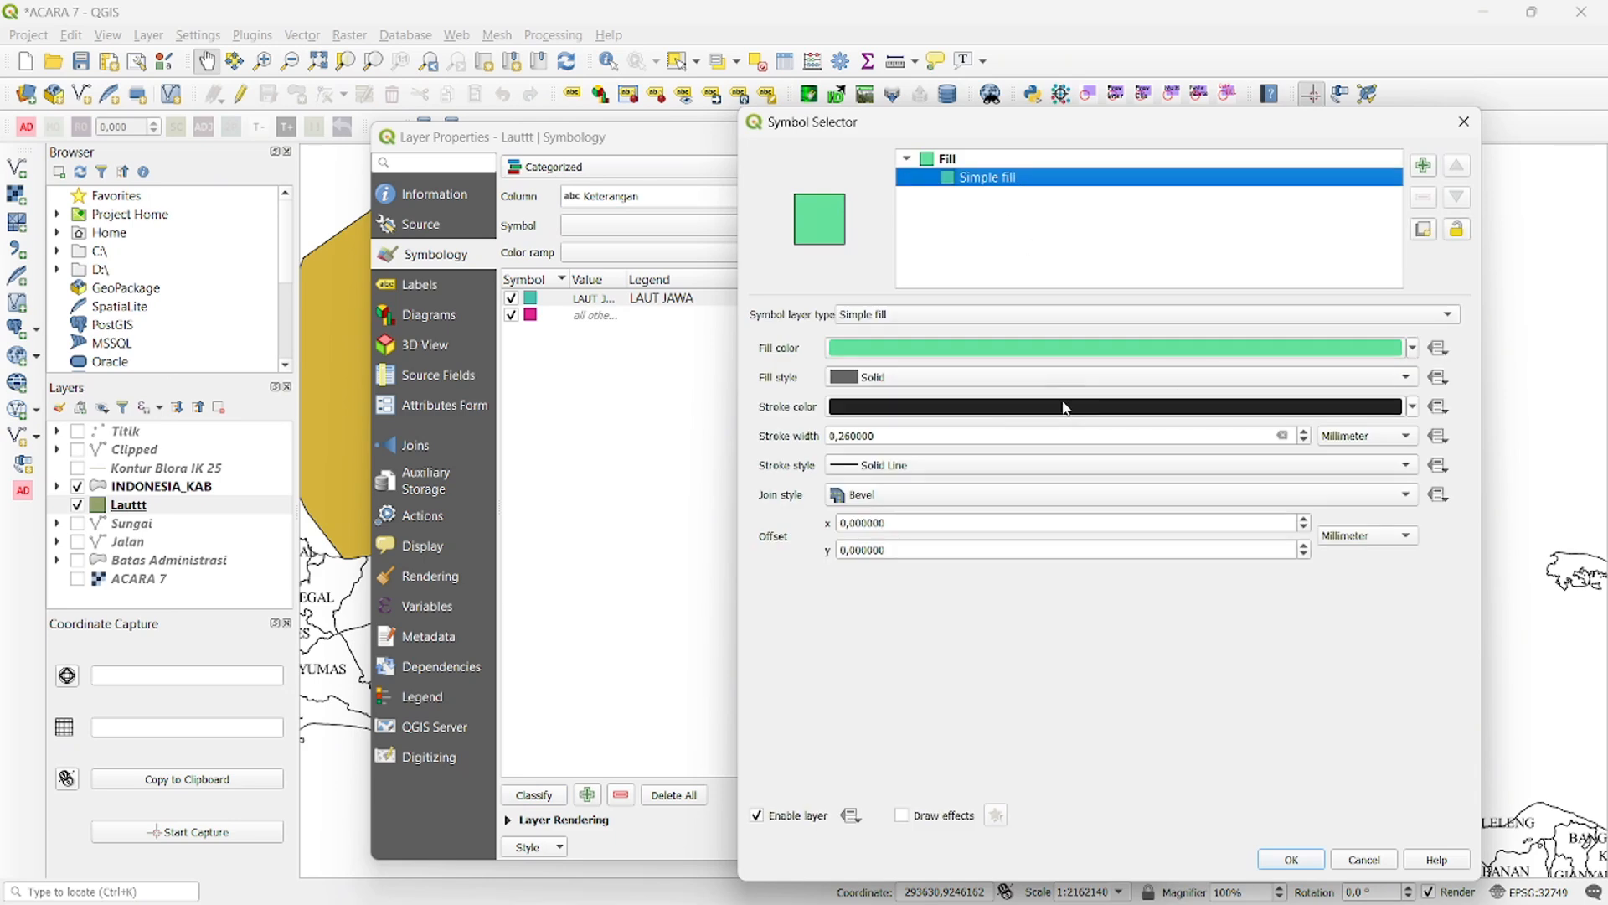
pyautogui.click(1414, 353)
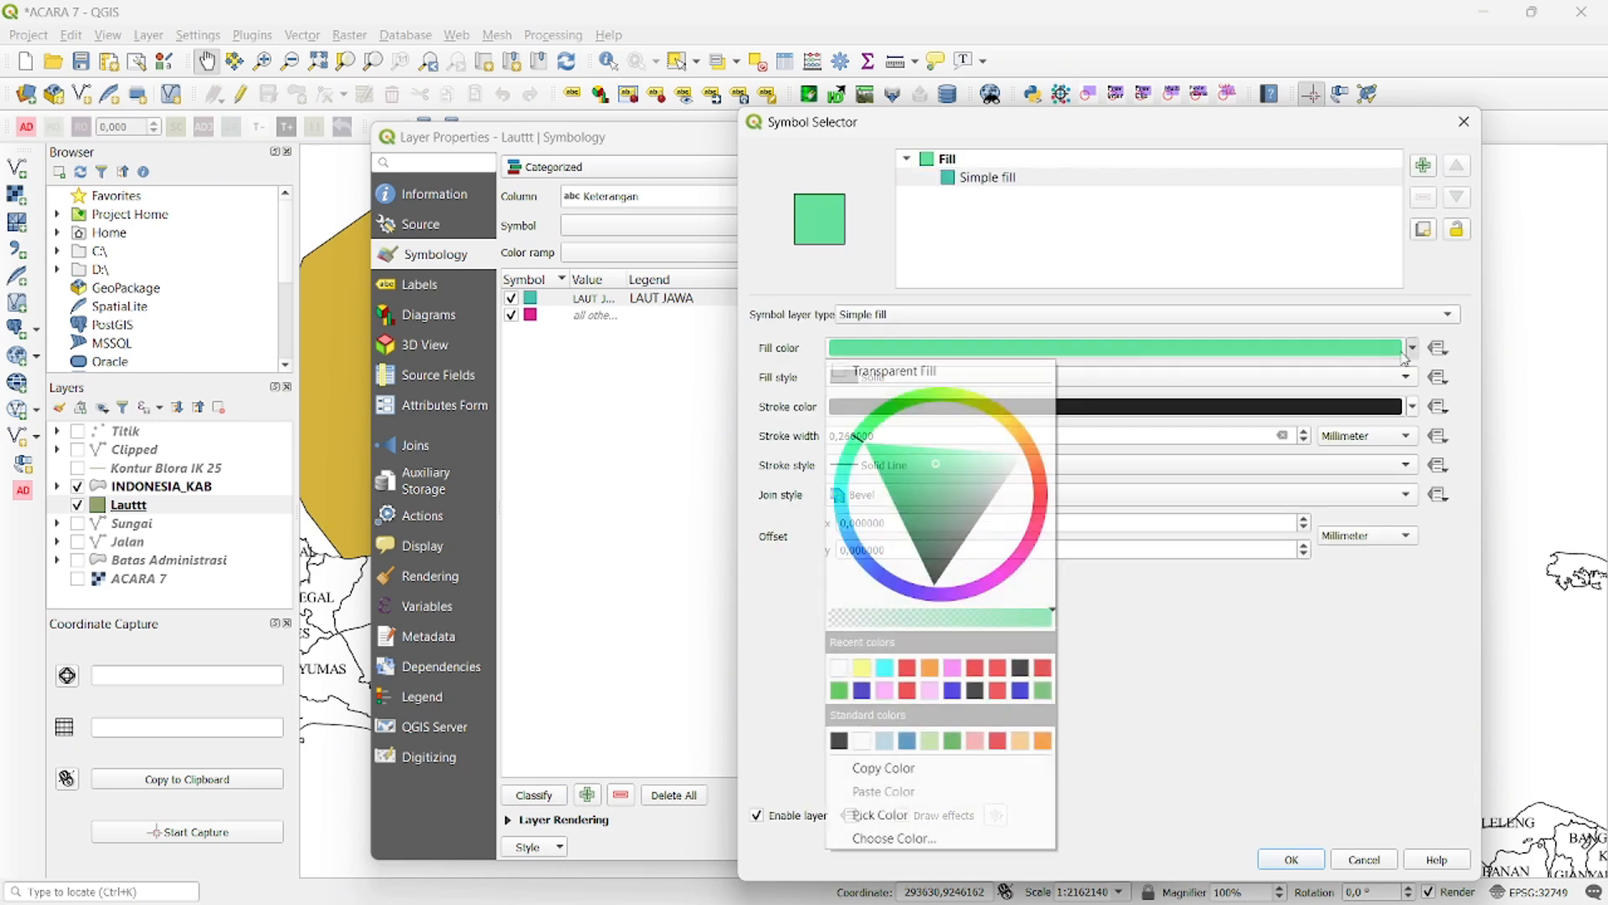
pyautogui.click(886, 669)
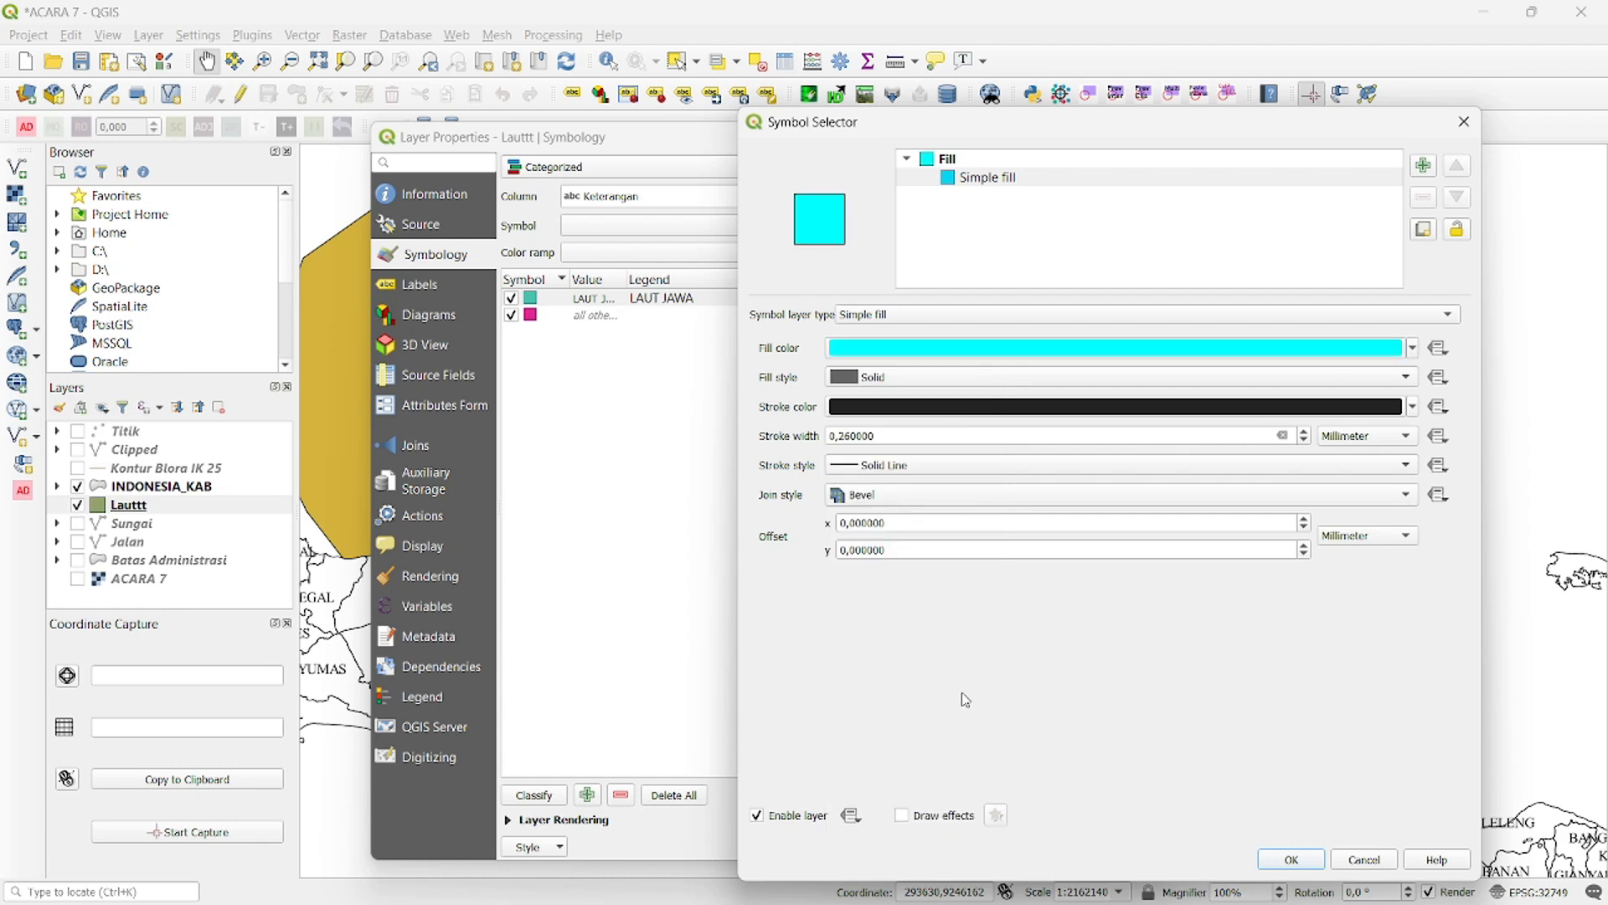
pyautogui.click(1294, 858)
# - Give the Lauttt layer single labels from the Keterangan field in Times New Roman
pyautogui.click(444, 283)
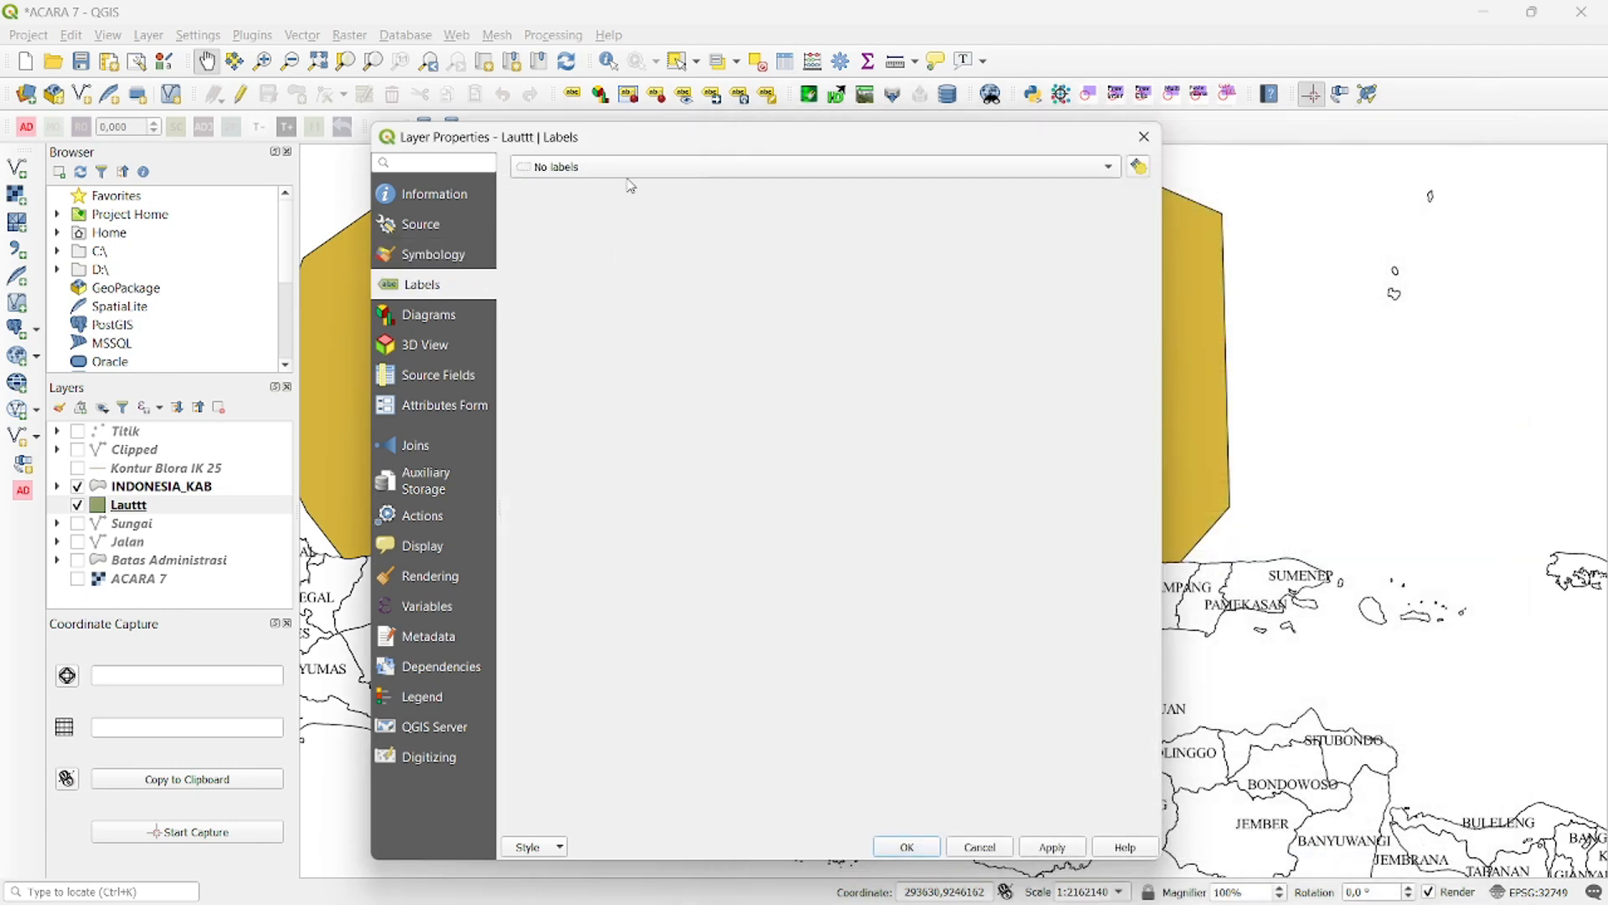
pyautogui.click(620, 168)
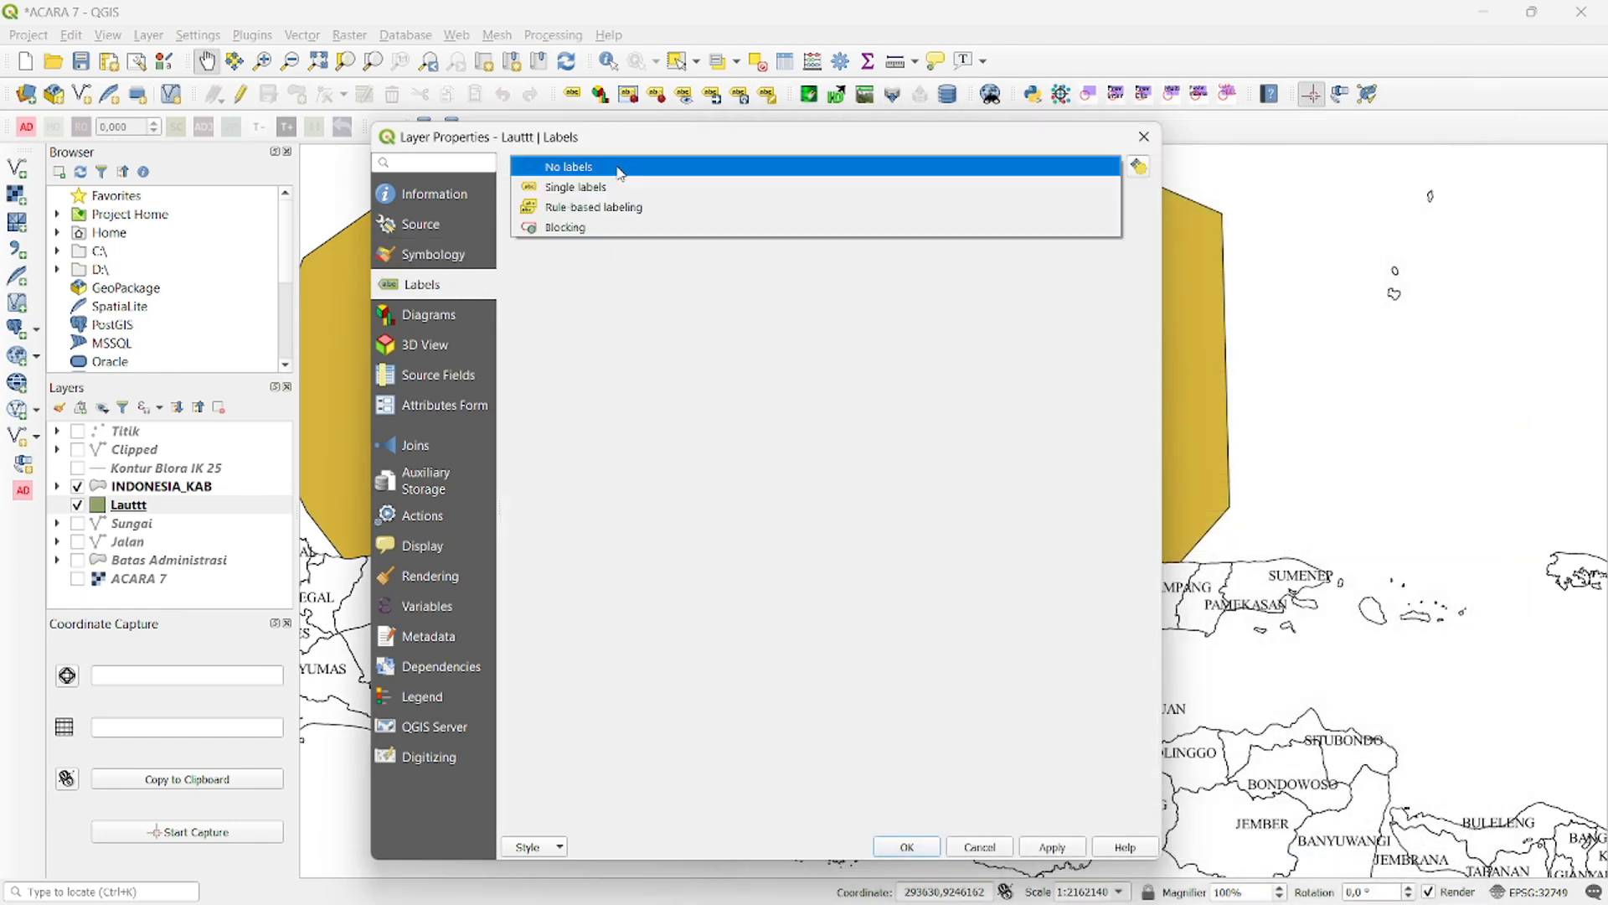
pyautogui.click(578, 187)
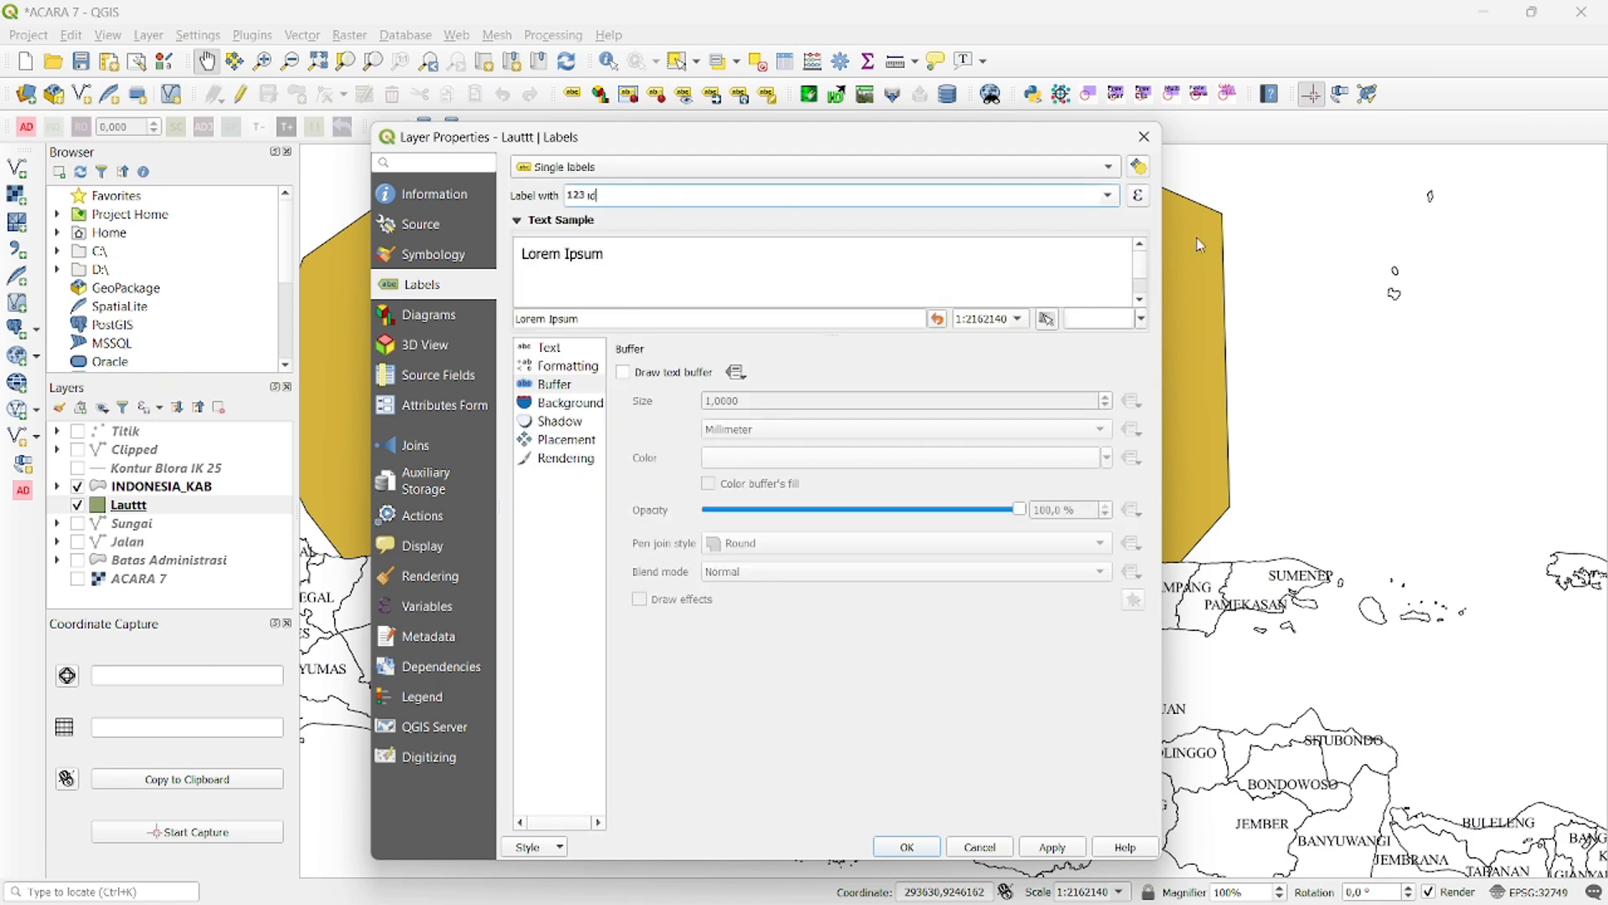
pyautogui.click(1107, 196)
pyautogui.click(780, 218)
pyautogui.click(1097, 198)
pyautogui.click(670, 244)
pyautogui.click(560, 350)
pyautogui.click(739, 379)
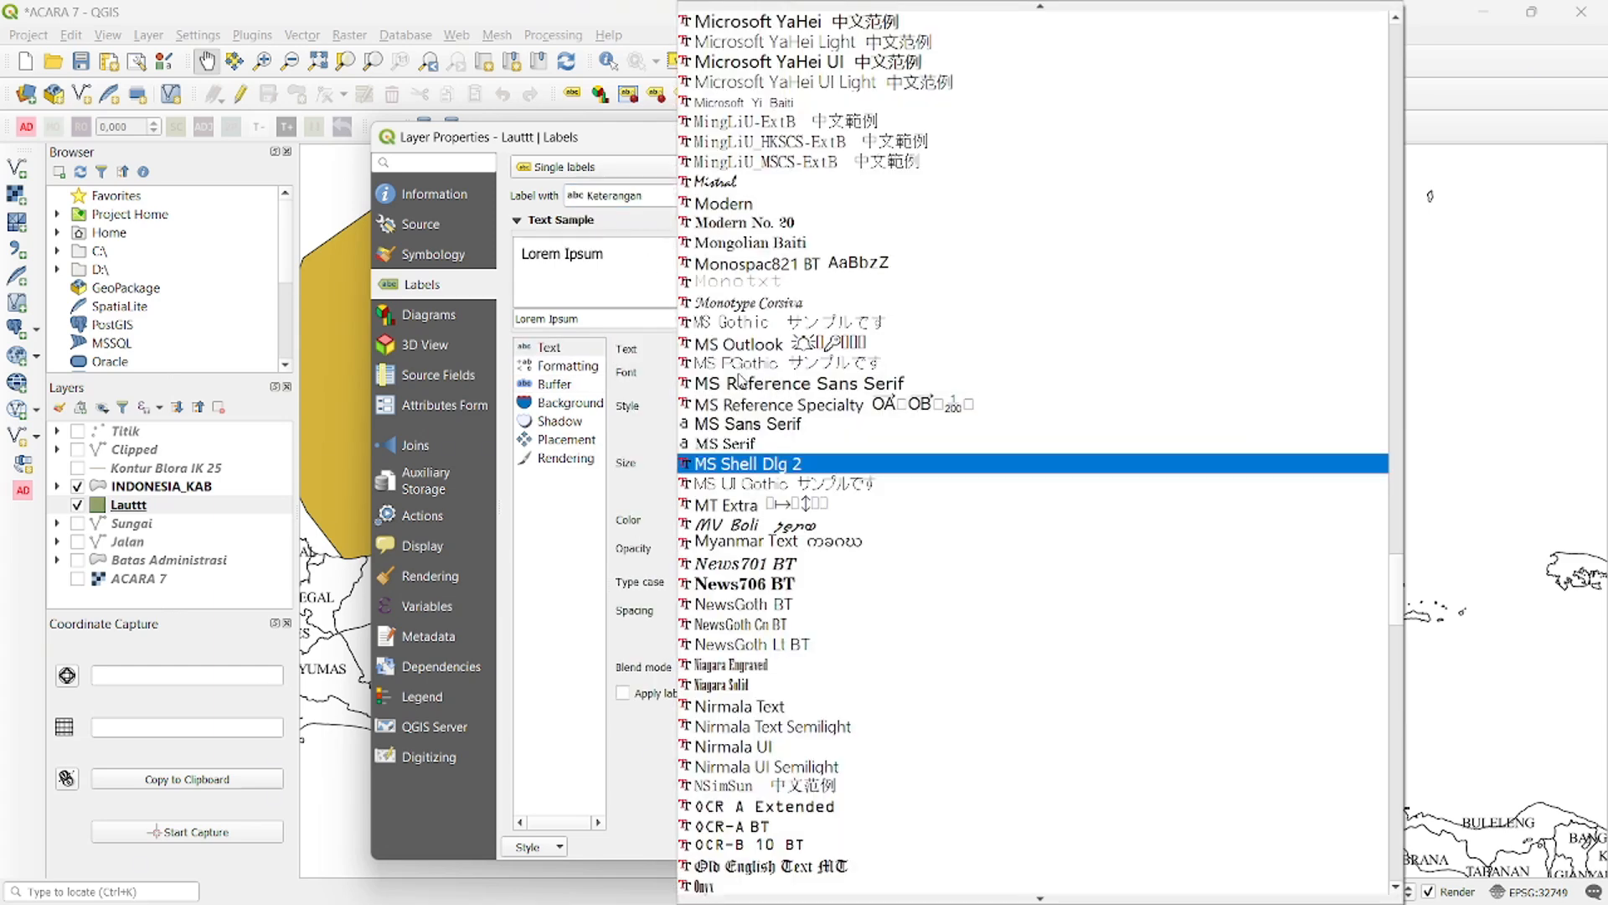
pyautogui.write('ti')
pyautogui.press('Return')
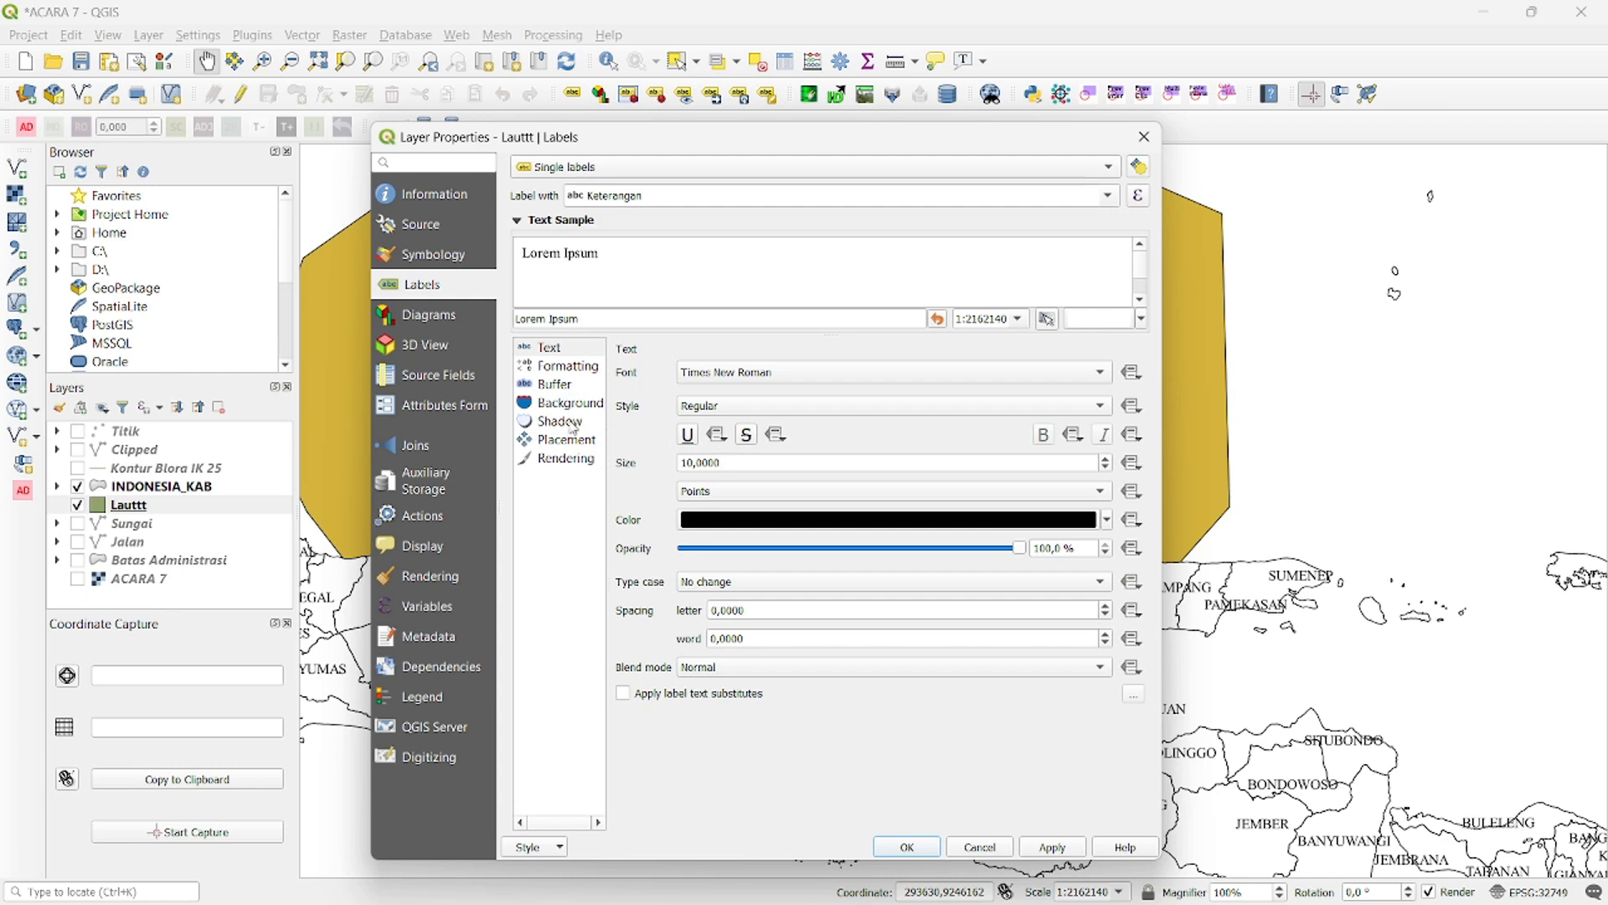
# - Enable a text buffer on the Lauttt labels and apply the layer's styling and label settings
pyautogui.click(557, 388)
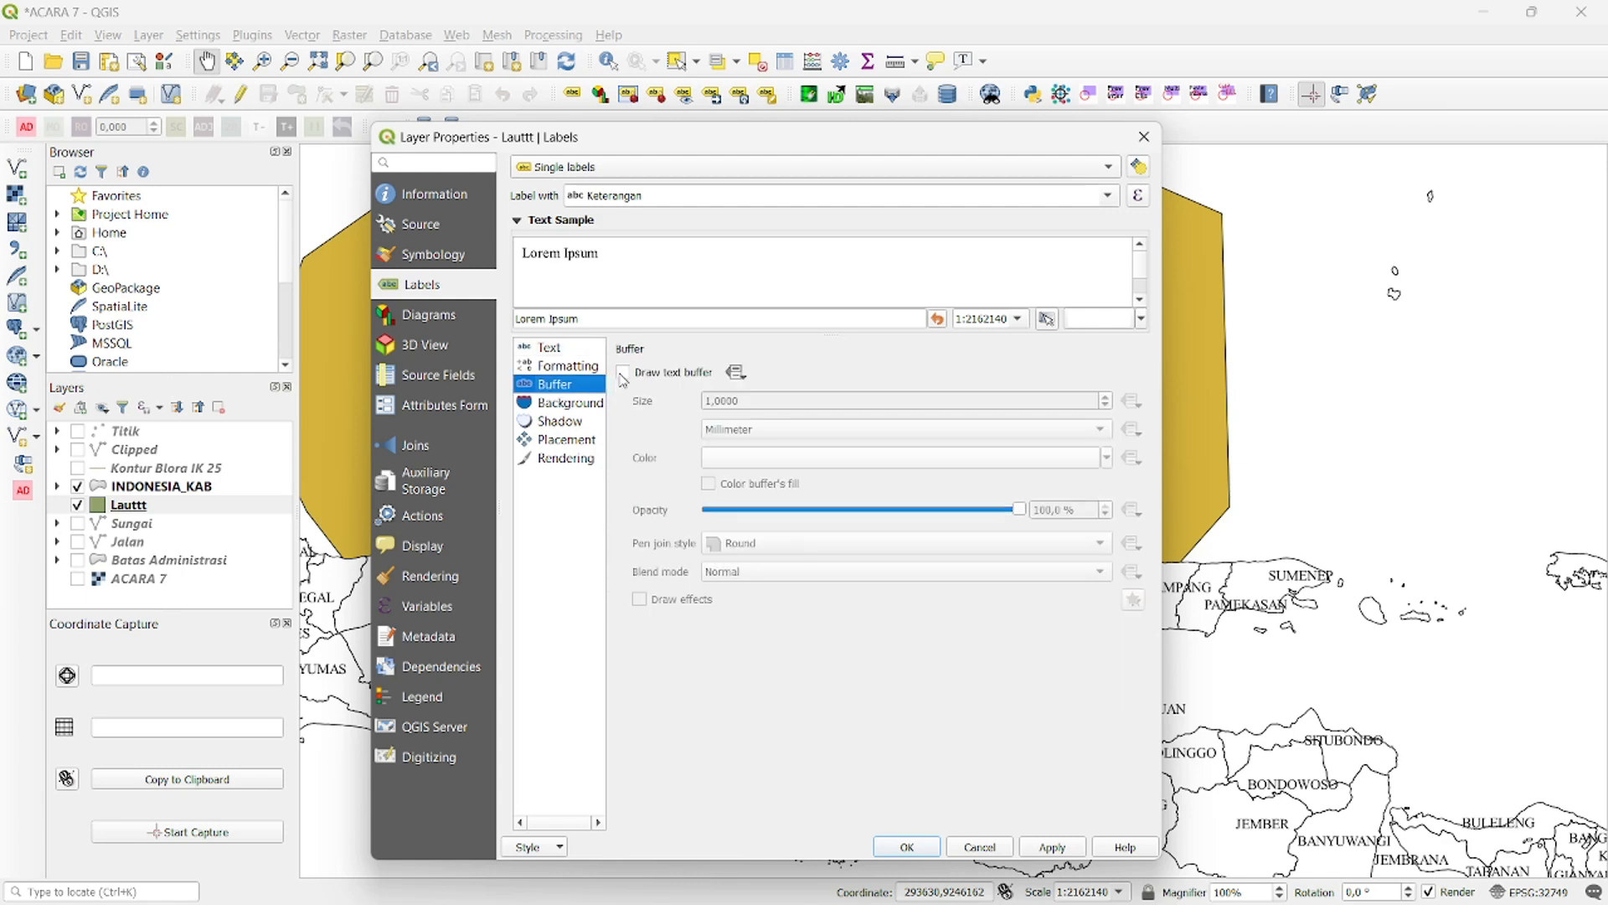
pyautogui.click(623, 373)
pyautogui.click(1051, 847)
pyautogui.click(907, 847)
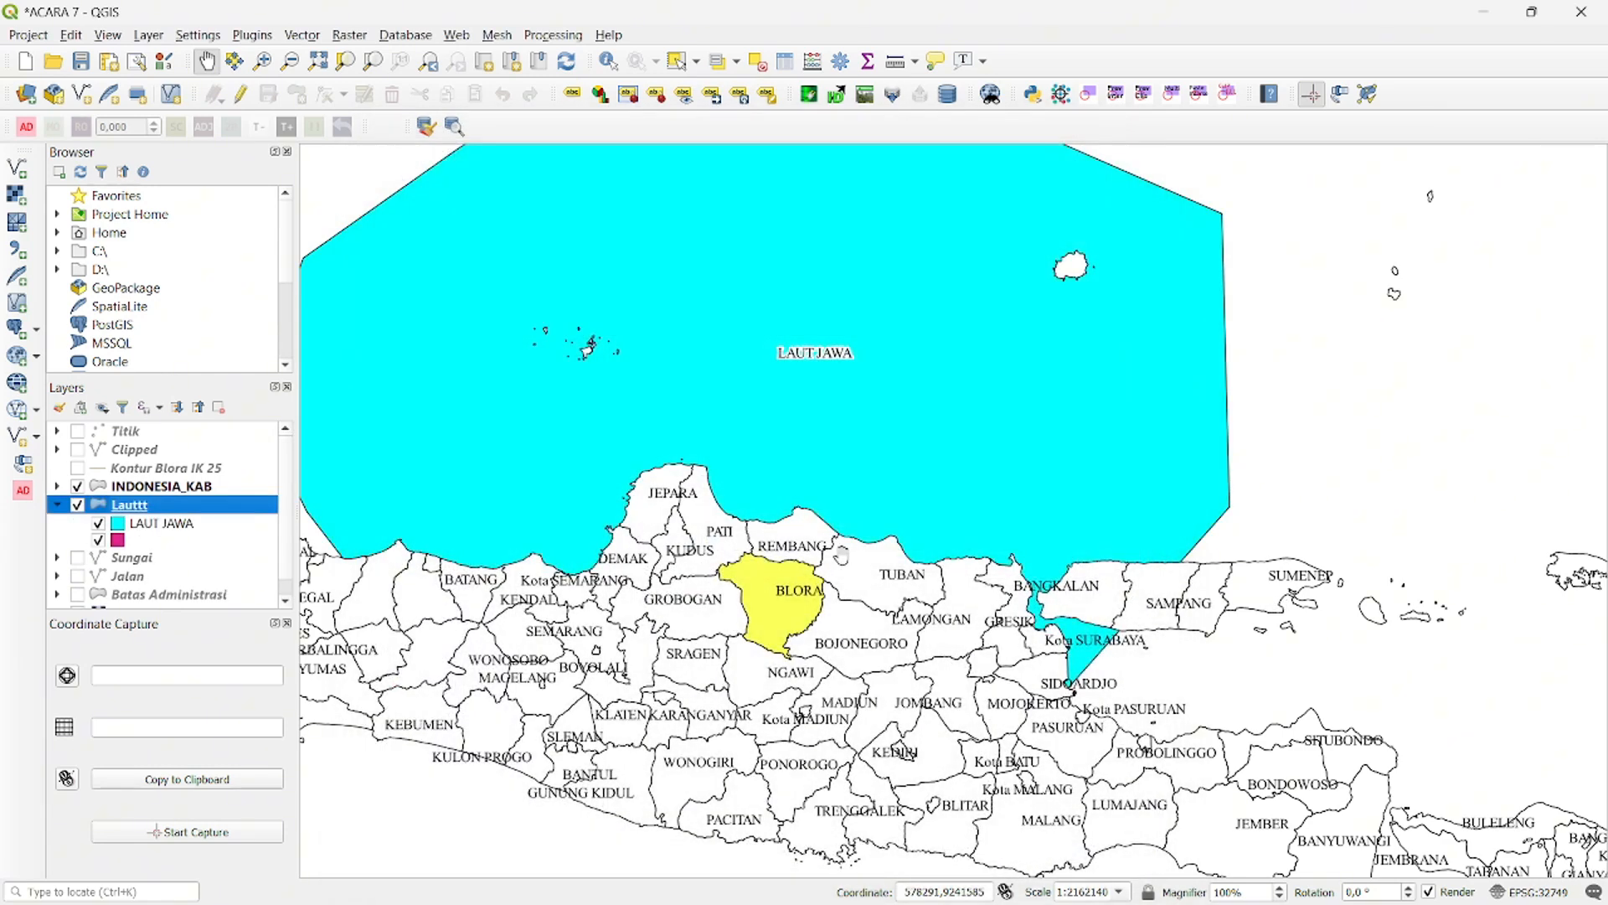
# - Center the map canvas around Blora, switch to the print layout, and draw a rectangle about 90 by 50 mm below the INSET heading
pyautogui.moveTo(799, 484); pyautogui.dragTo(833, 420)
pyautogui.scroll(2, 811, 528)
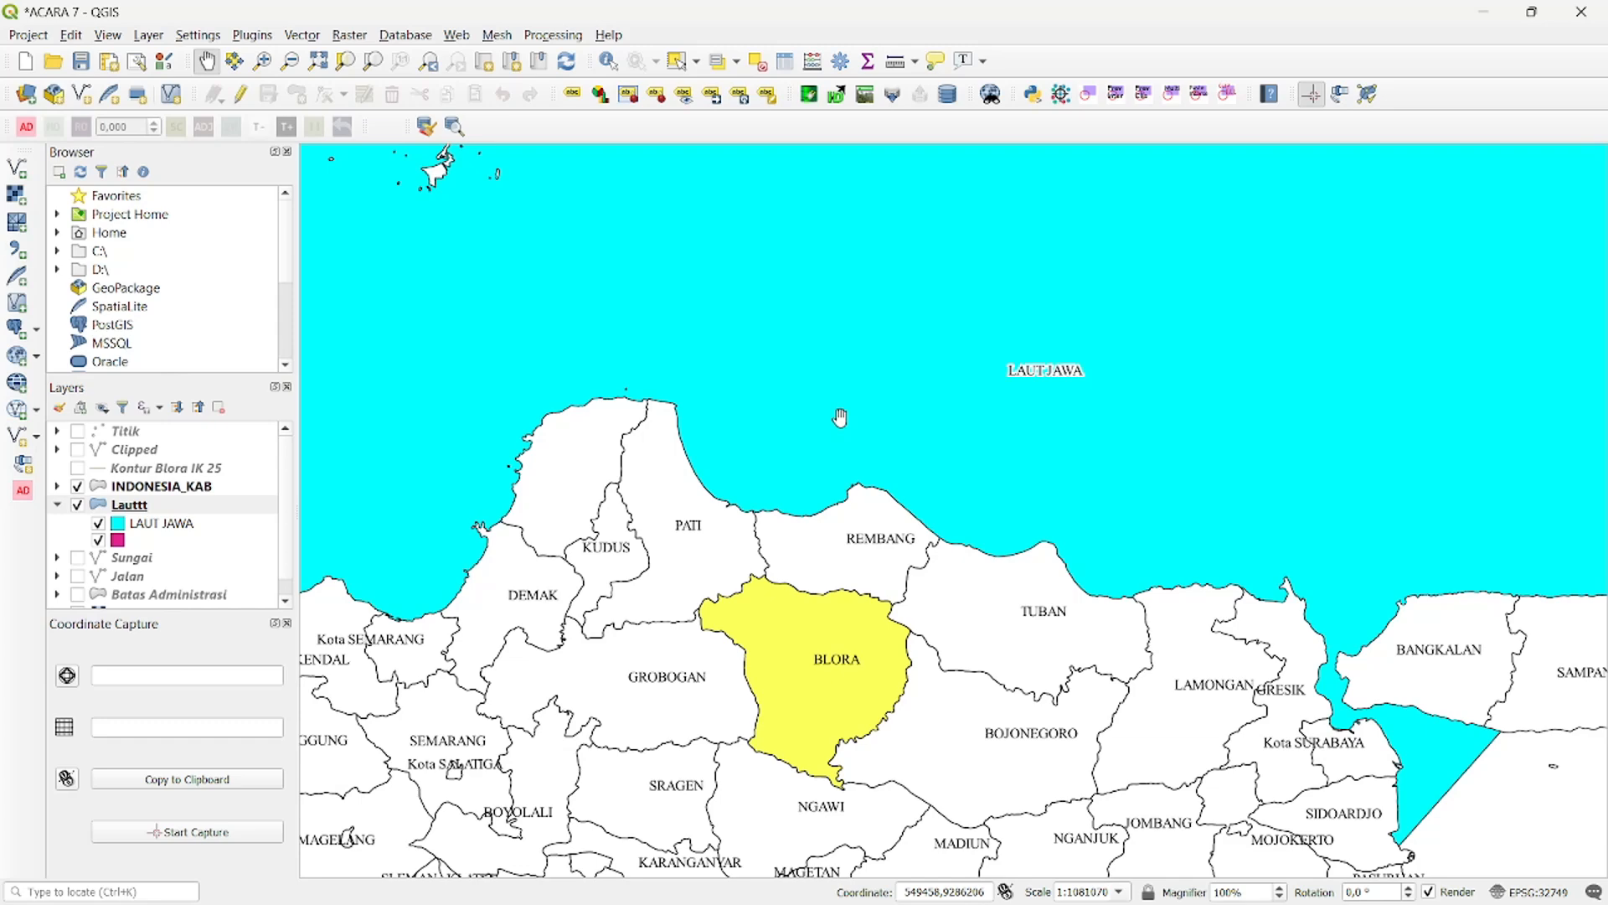
pyautogui.hotkey('alt', 'Tab')
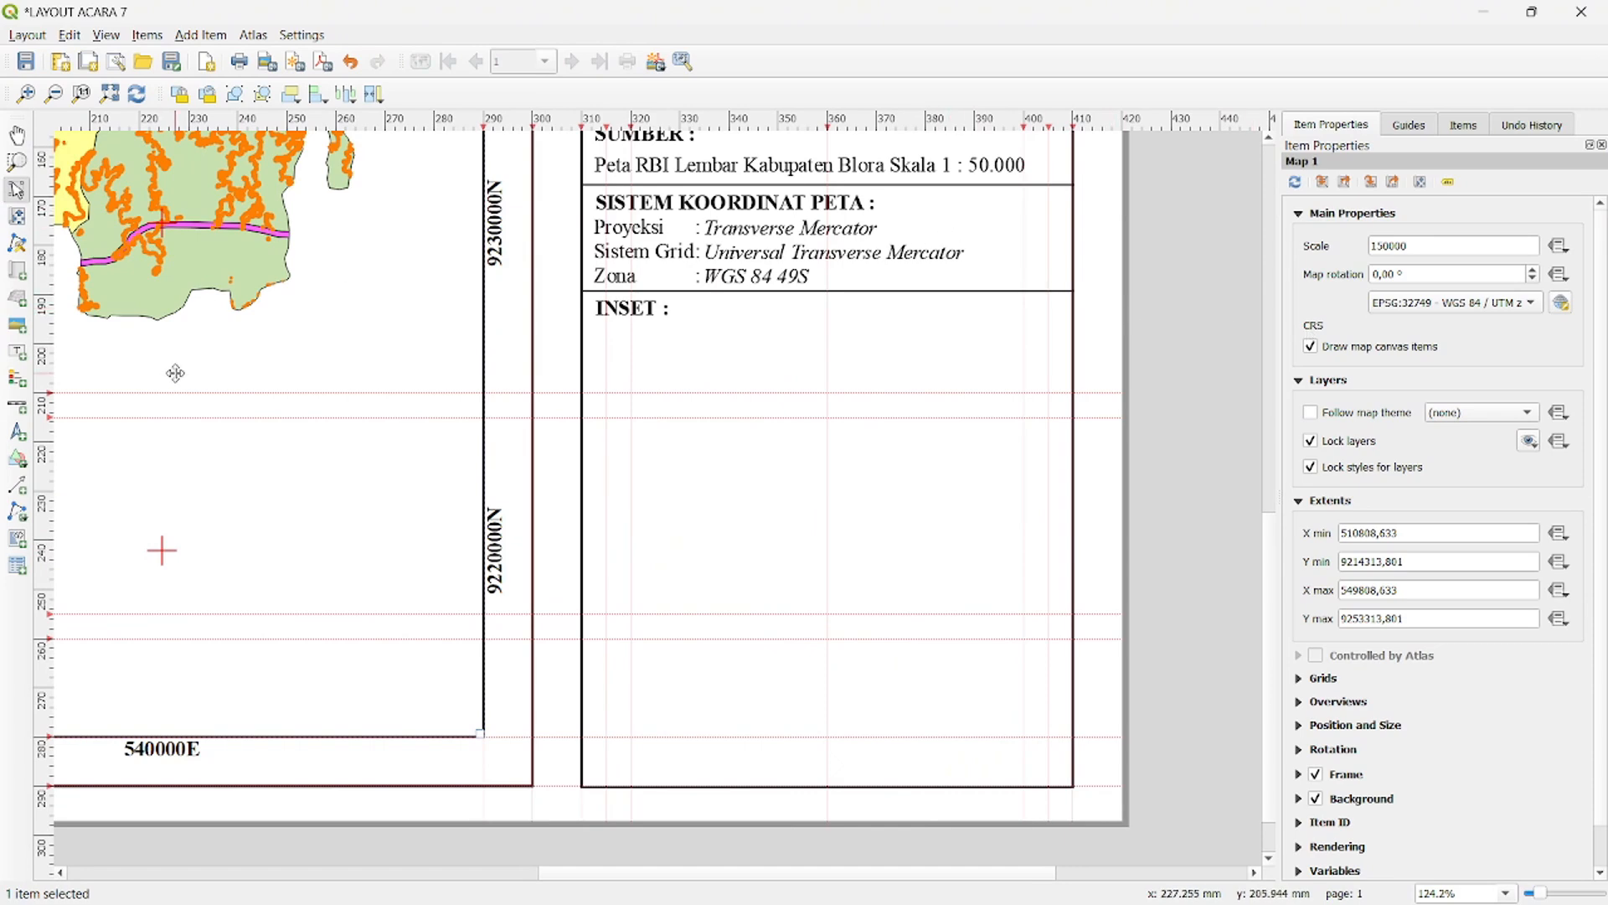
pyautogui.click(19, 459)
pyautogui.click(83, 457)
pyautogui.moveTo(608, 392); pyautogui.dragTo(1046, 640)
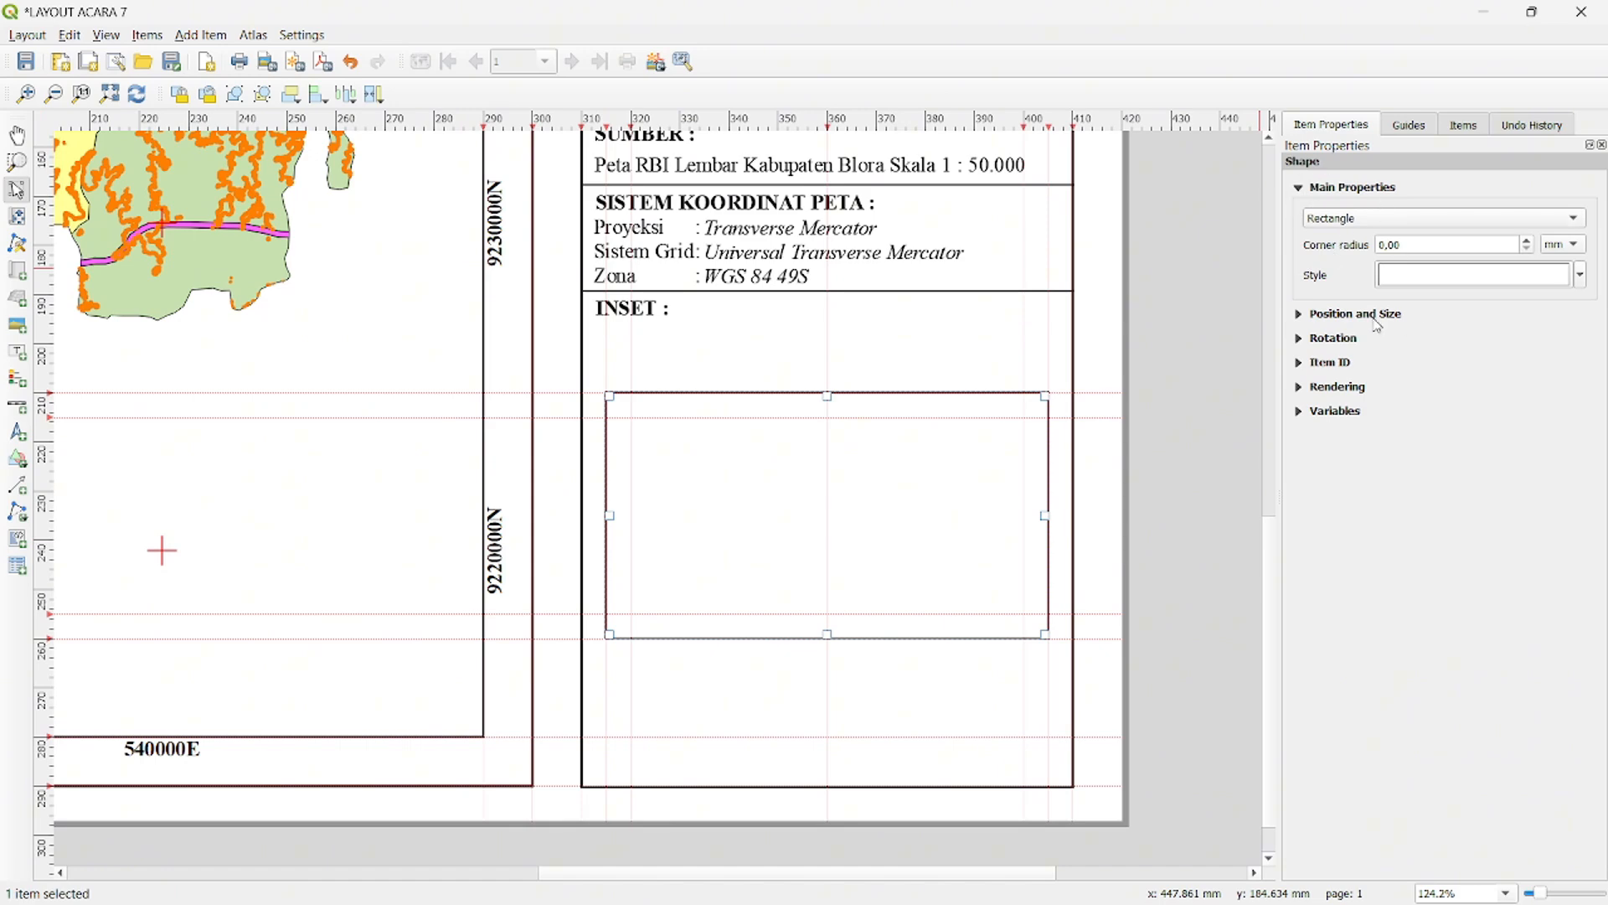
# - Set the inset rectangle's simple fill stroke width to 0.5 mm
pyautogui.click(1460, 283)
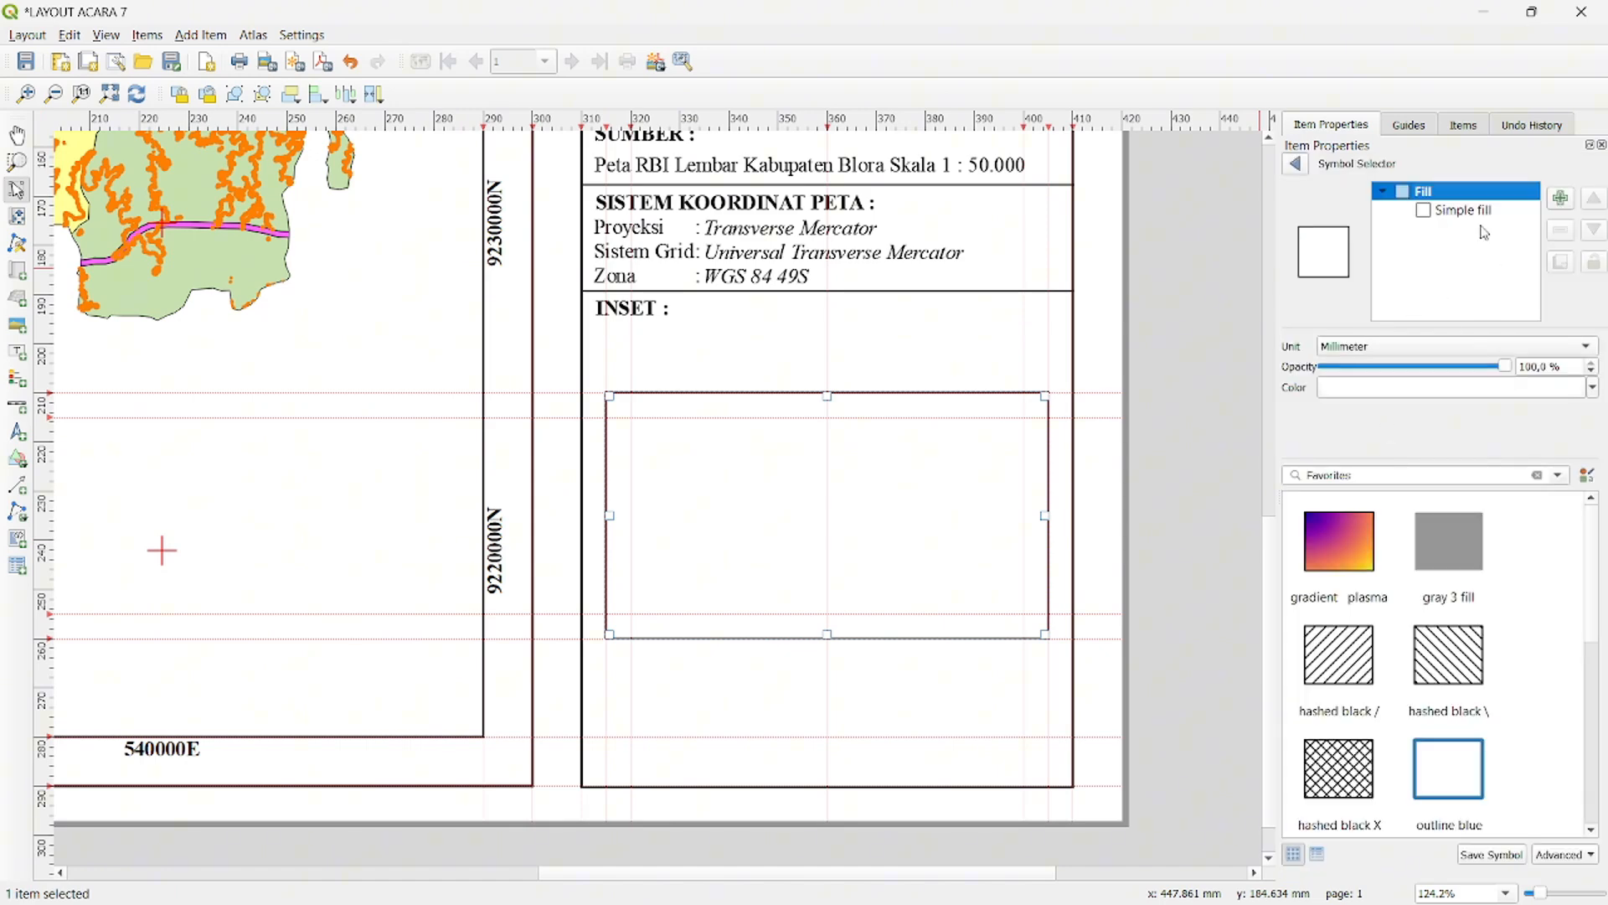
pyautogui.click(1445, 210)
pyautogui.click(1441, 467)
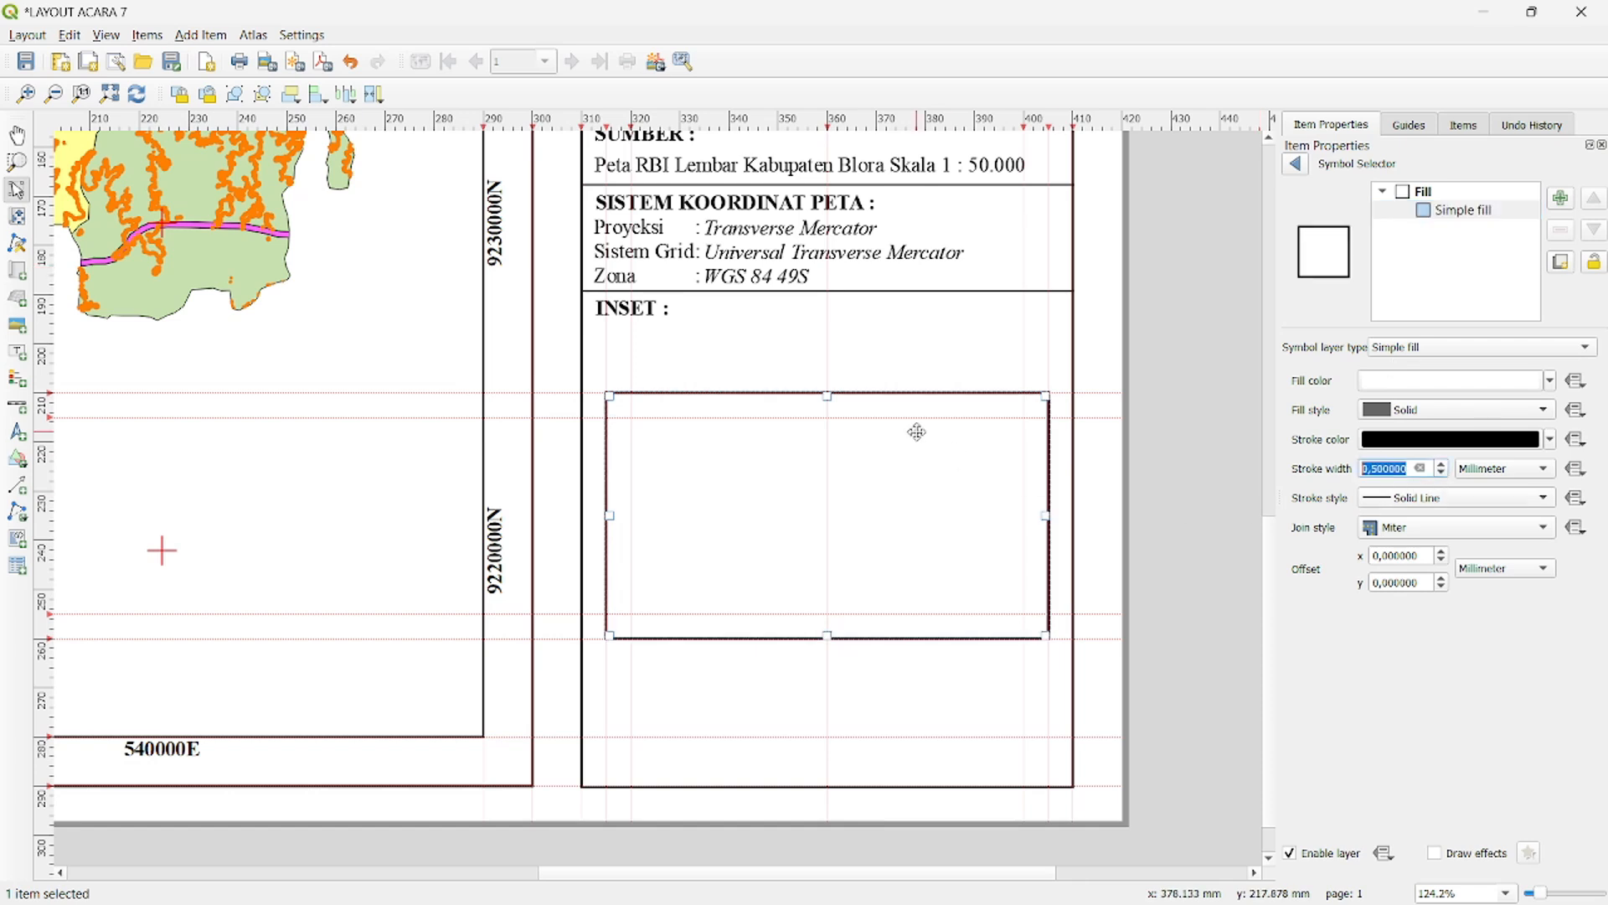
# - Add a map about 80 by 40 mm inside the inset rectangle and set its CRS to EPSG:32749
pyautogui.click(14, 276)
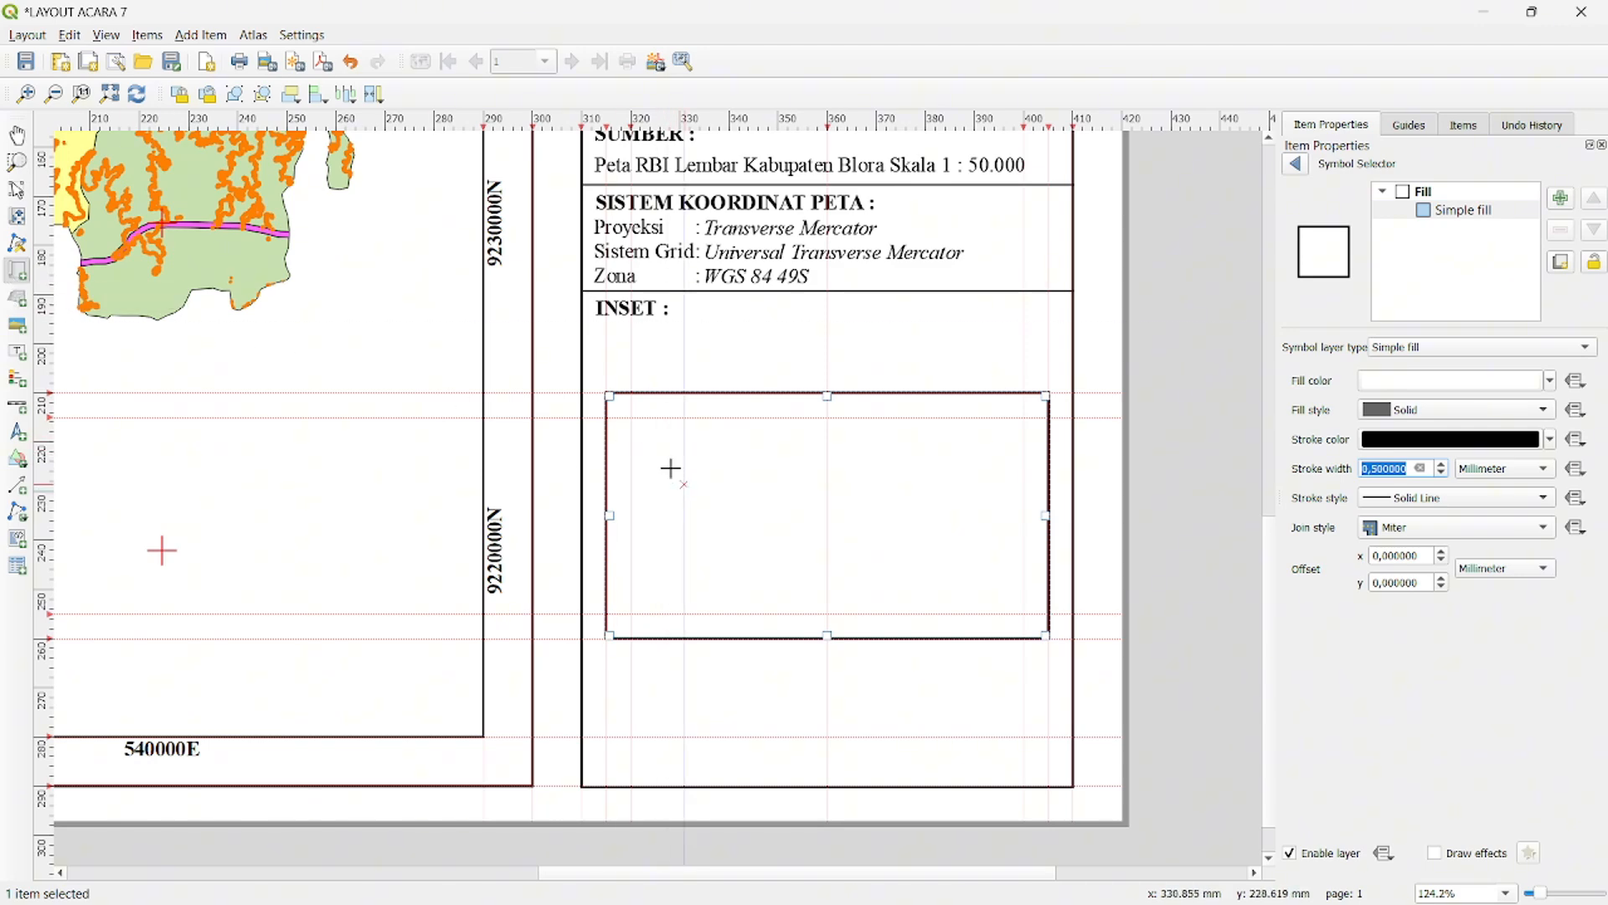
pyautogui.moveTo(631, 421); pyautogui.dragTo(1024, 615)
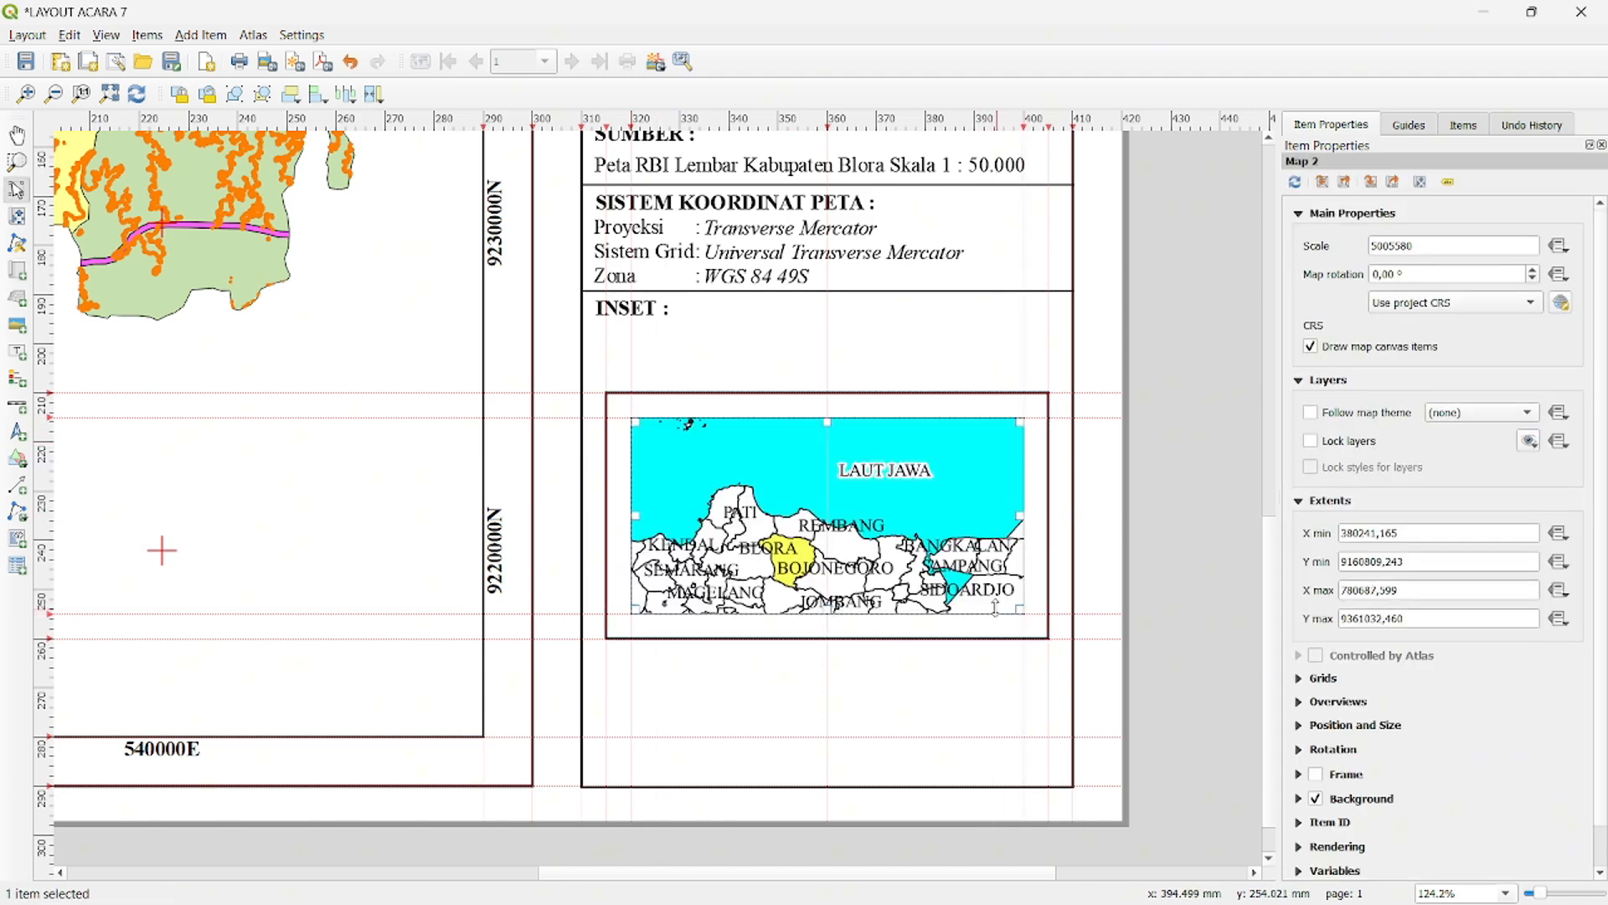
pyautogui.click(1397, 301)
pyautogui.click(1352, 325)
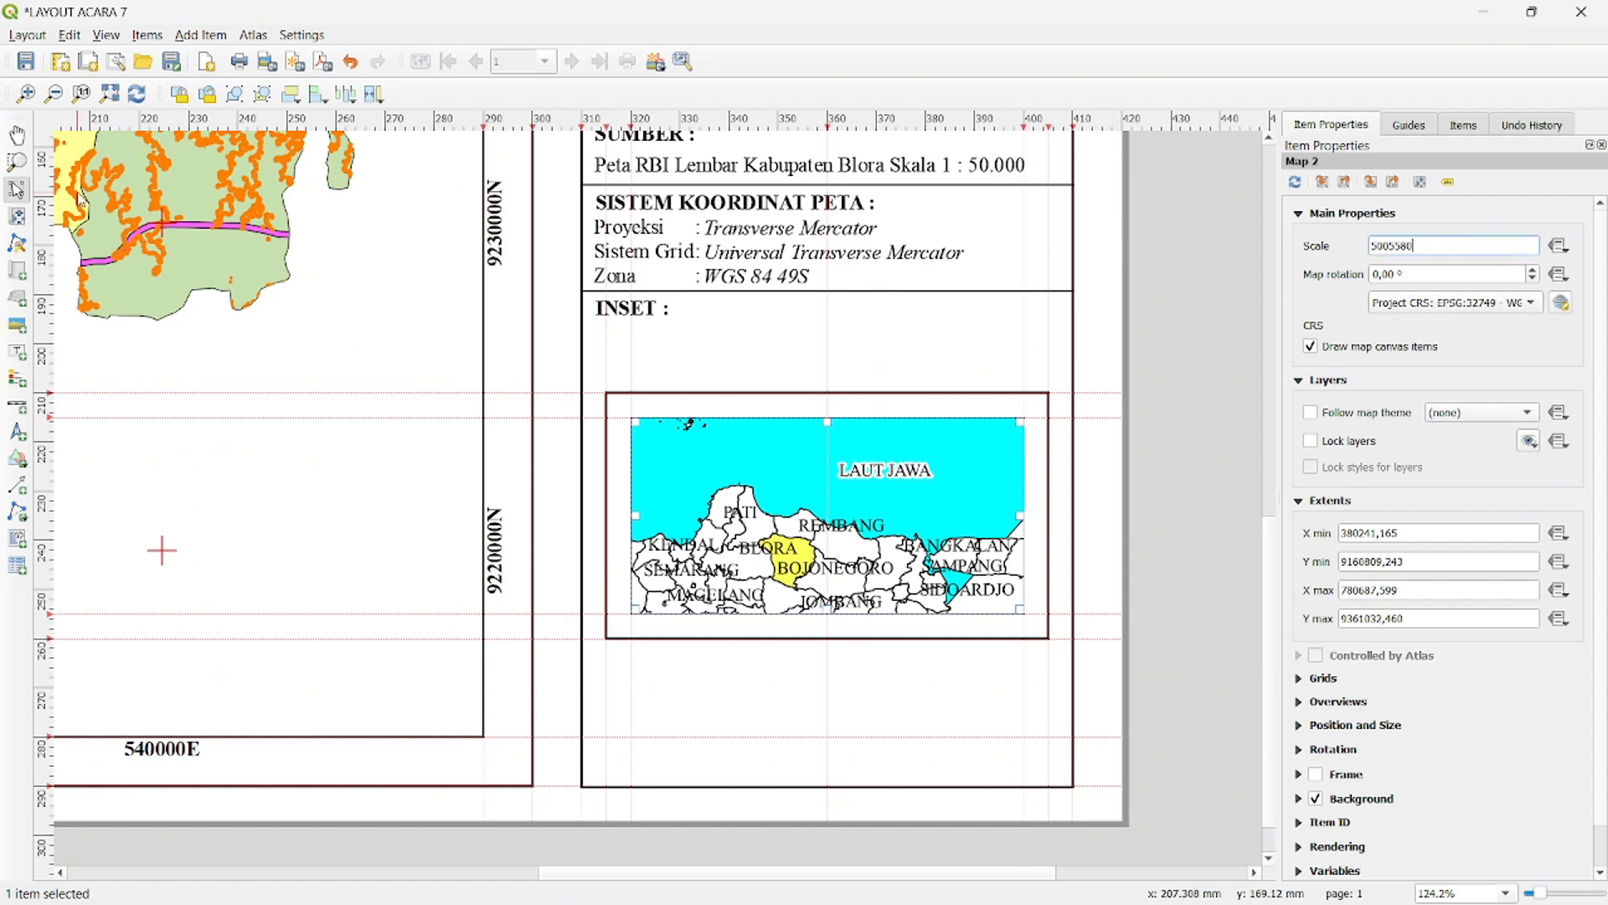
# - Move and zoom the inset map's content to center Blora at a scale of 1:2502790
pyautogui.click(16, 218)
pyautogui.scroll(-1, 754, 533)
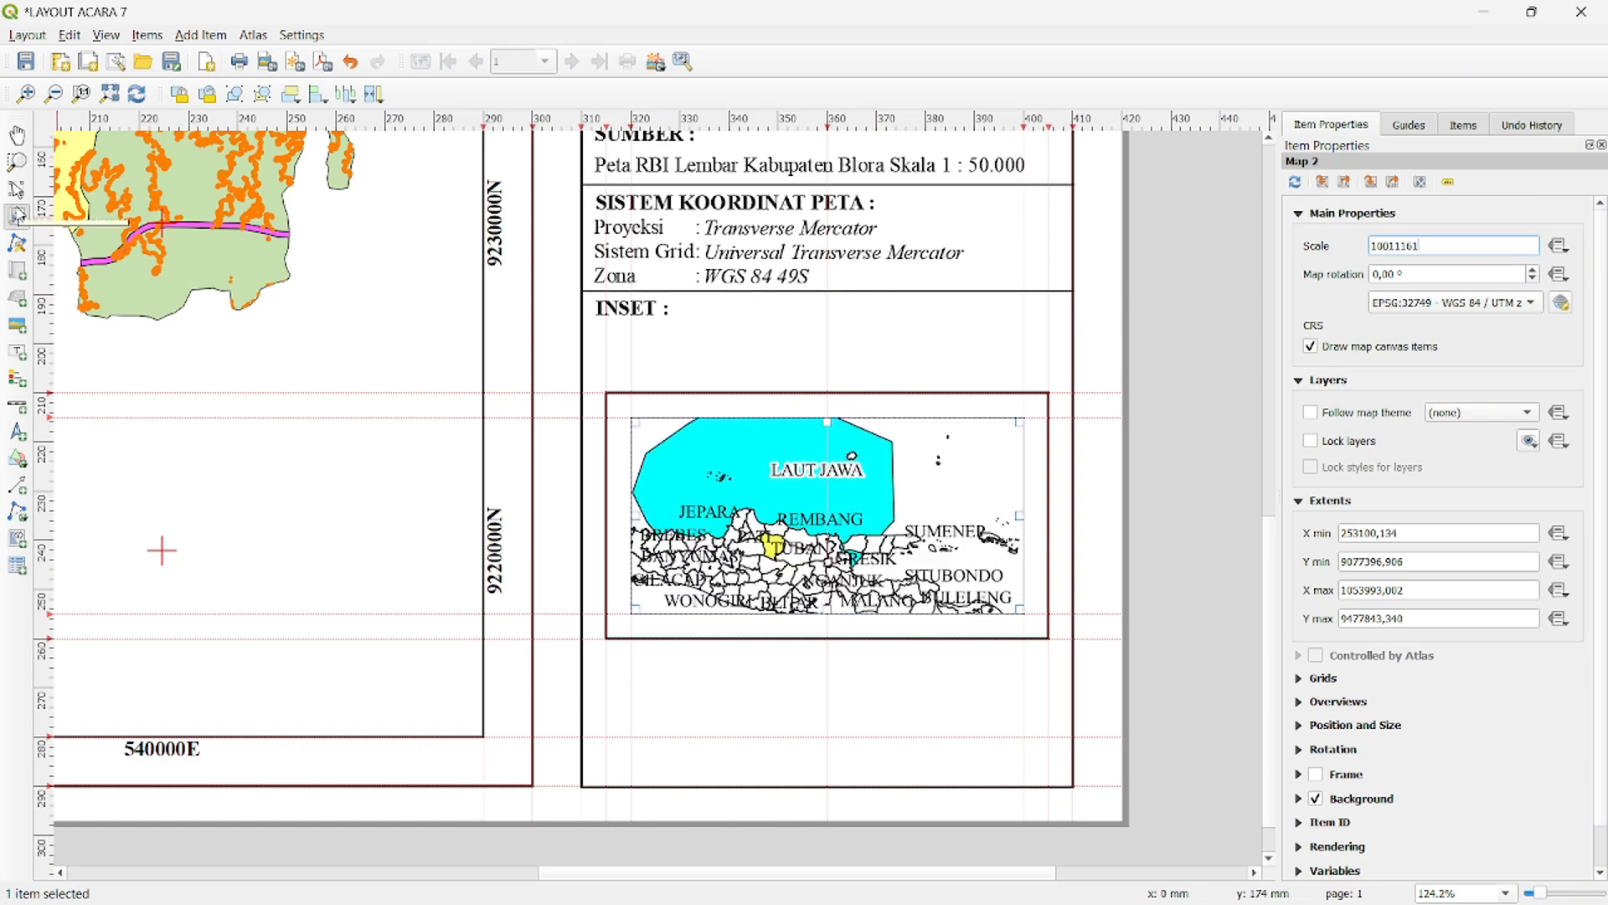
pyautogui.scroll(2, 727, 557)
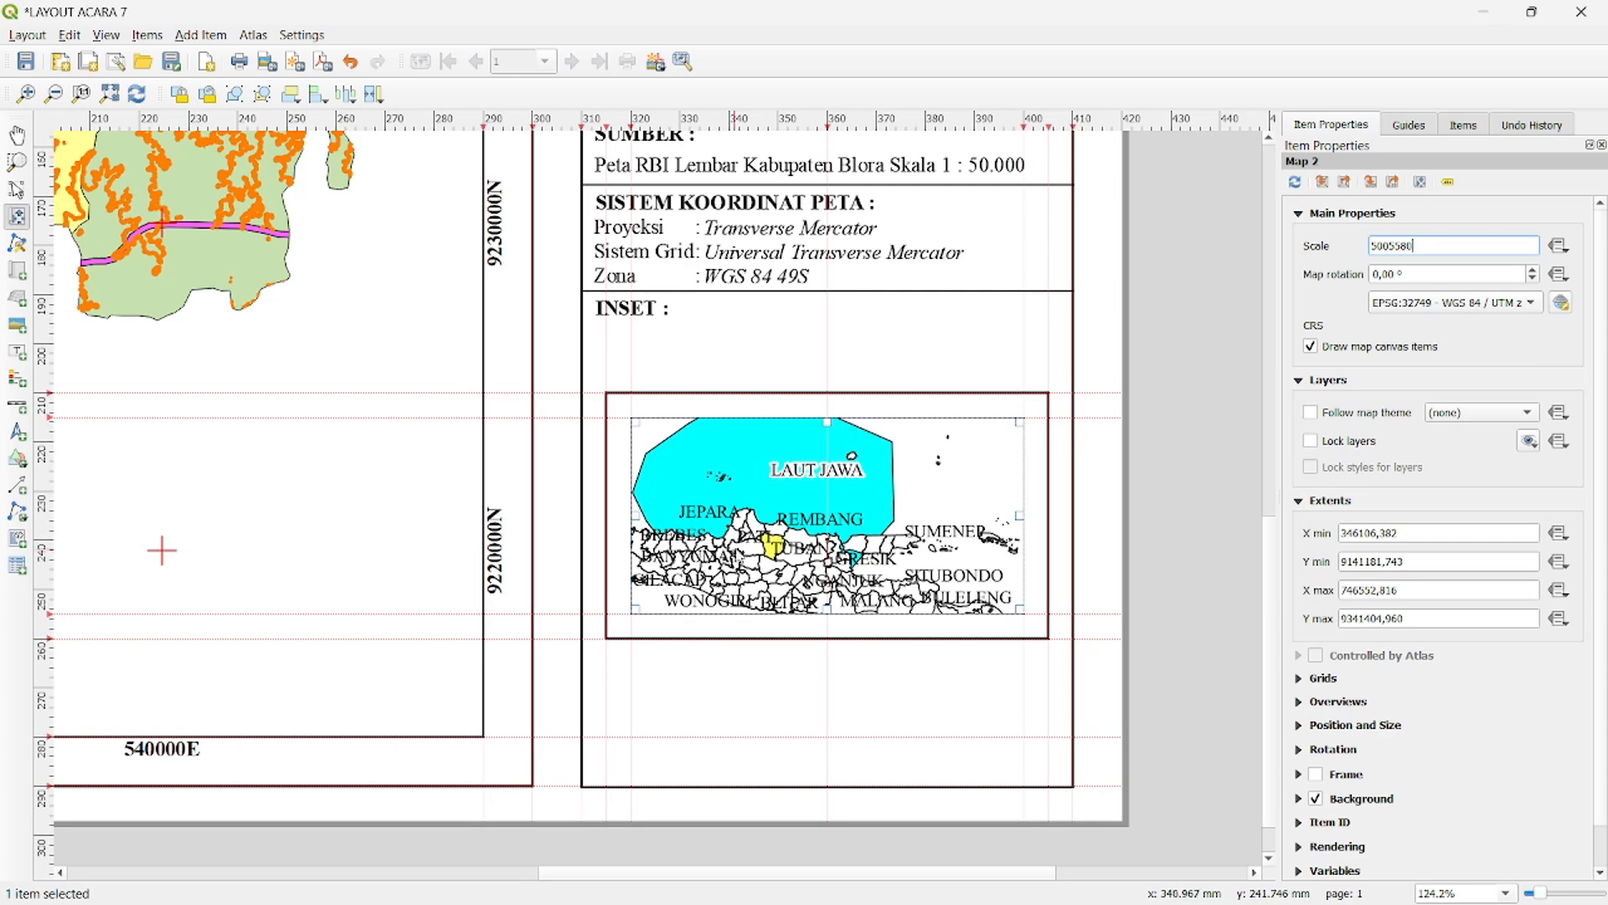
pyautogui.moveTo(840, 526); pyautogui.dragTo(807, 505)
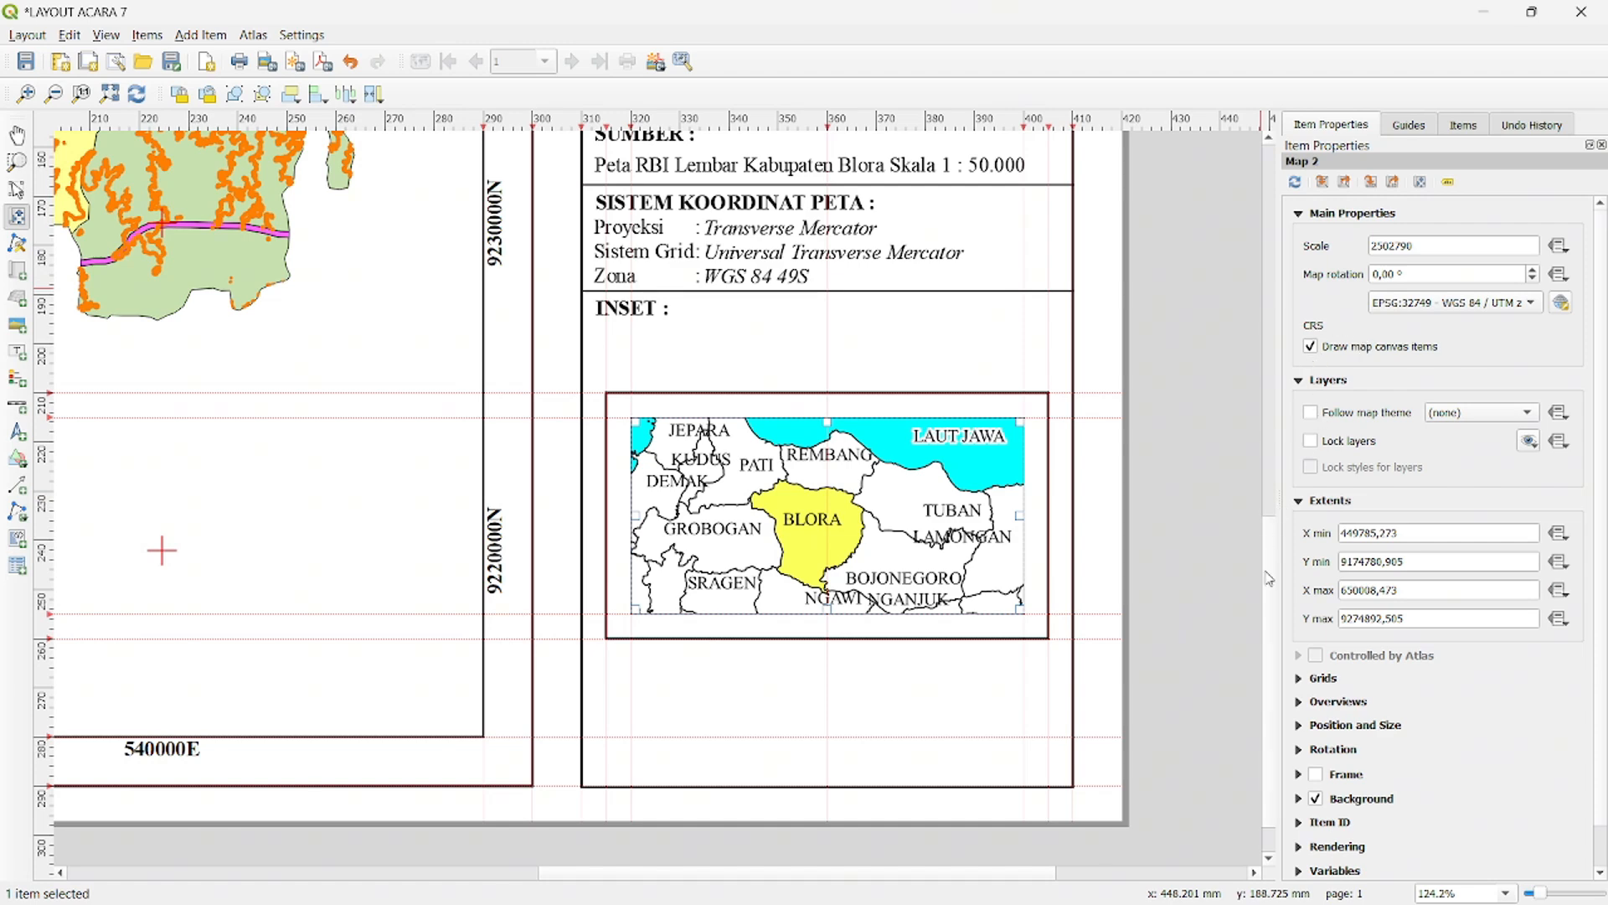
# - Add a grid to the inset map with the Cross type and CRS EPSG:32749 - WGS 84 / UTM zone 49S
pyautogui.click(1301, 680)
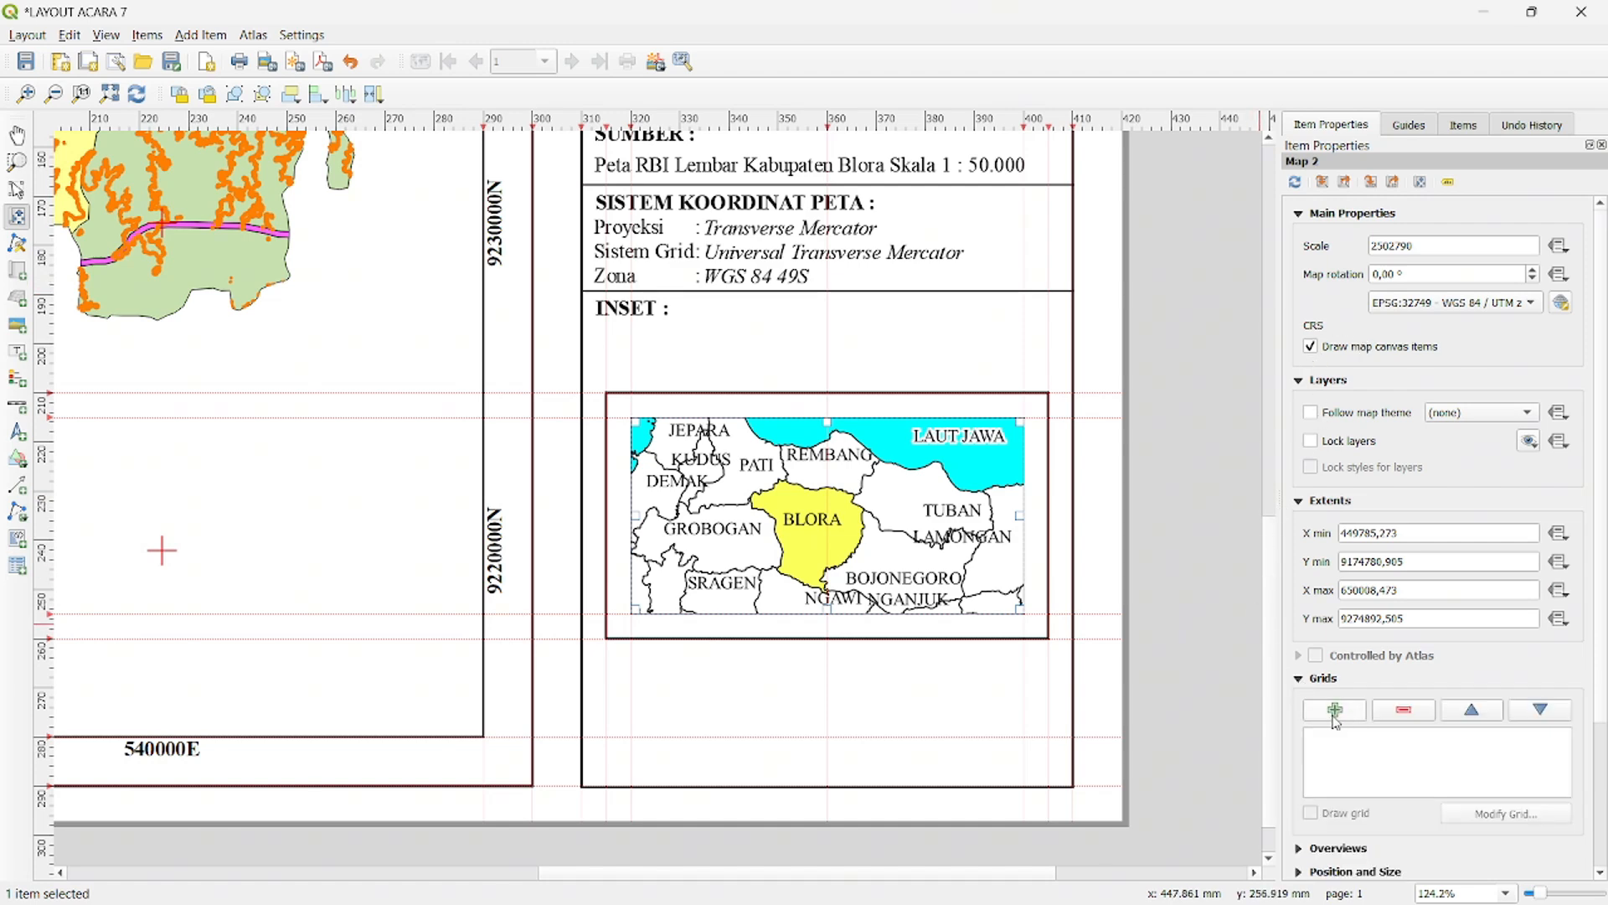
pyautogui.click(1335, 711)
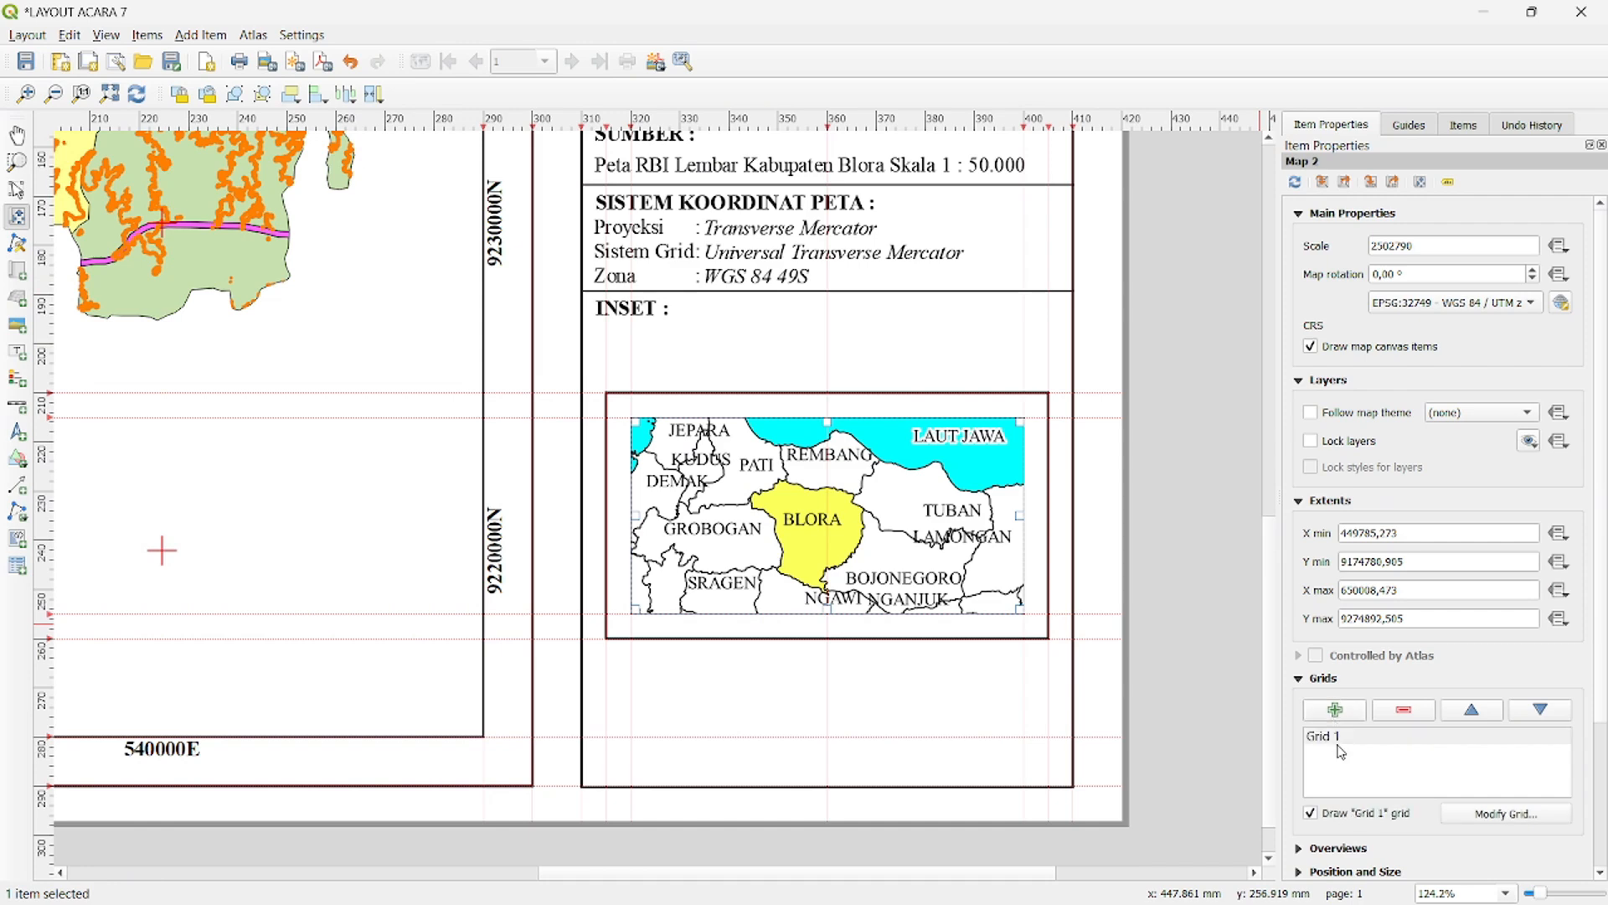
pyautogui.click(1506, 814)
pyautogui.click(1467, 219)
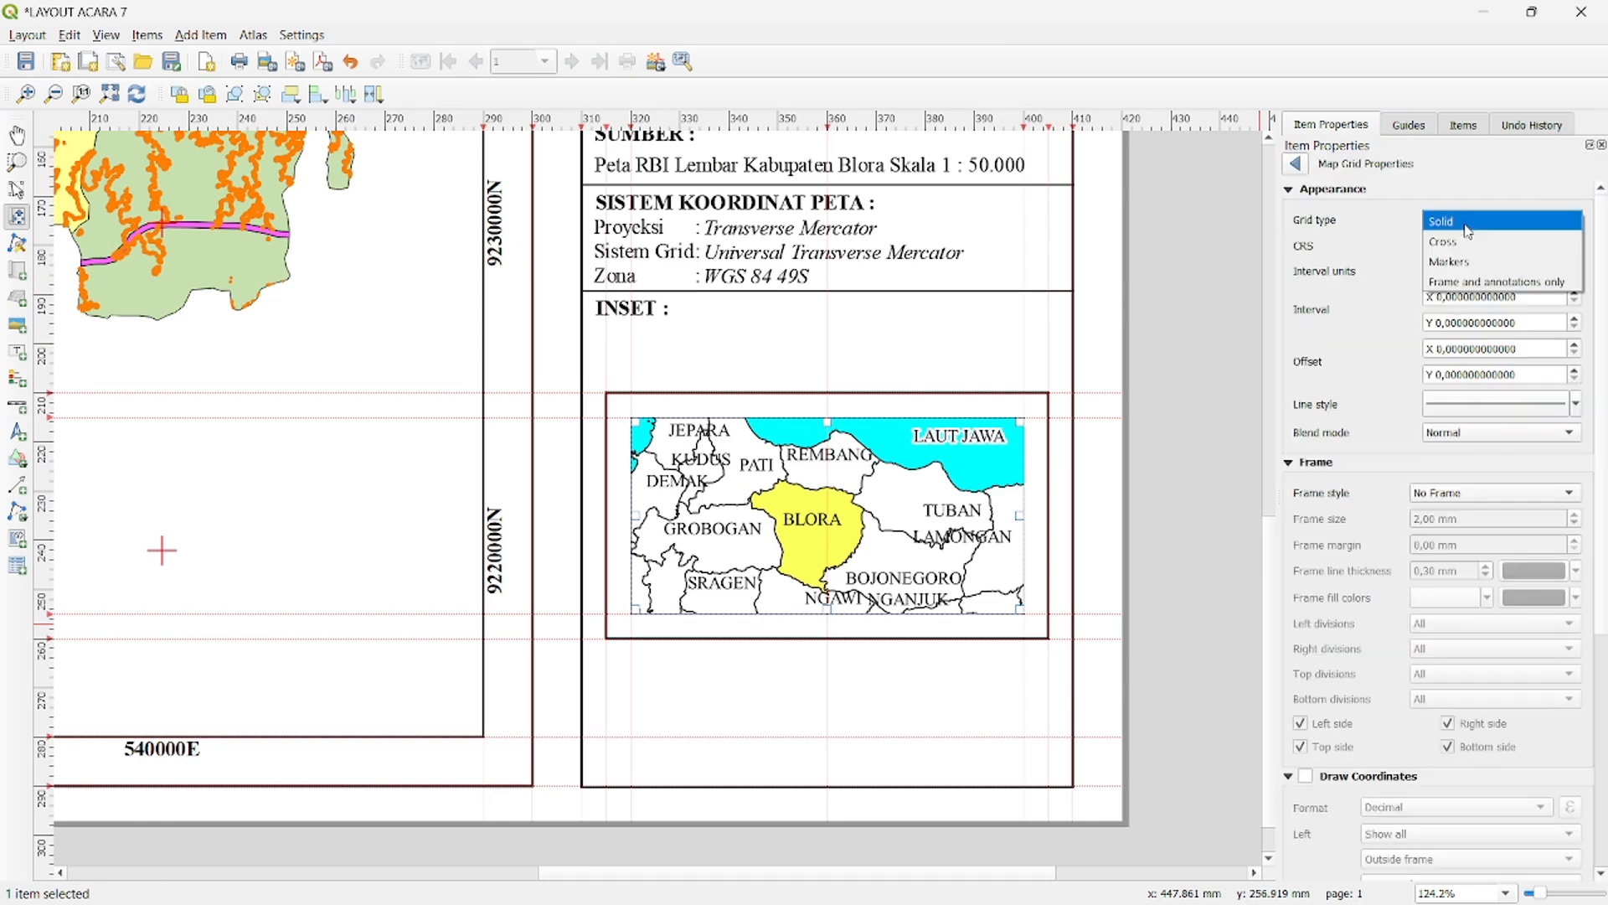
pyautogui.click(1451, 254)
pyautogui.click(1451, 247)
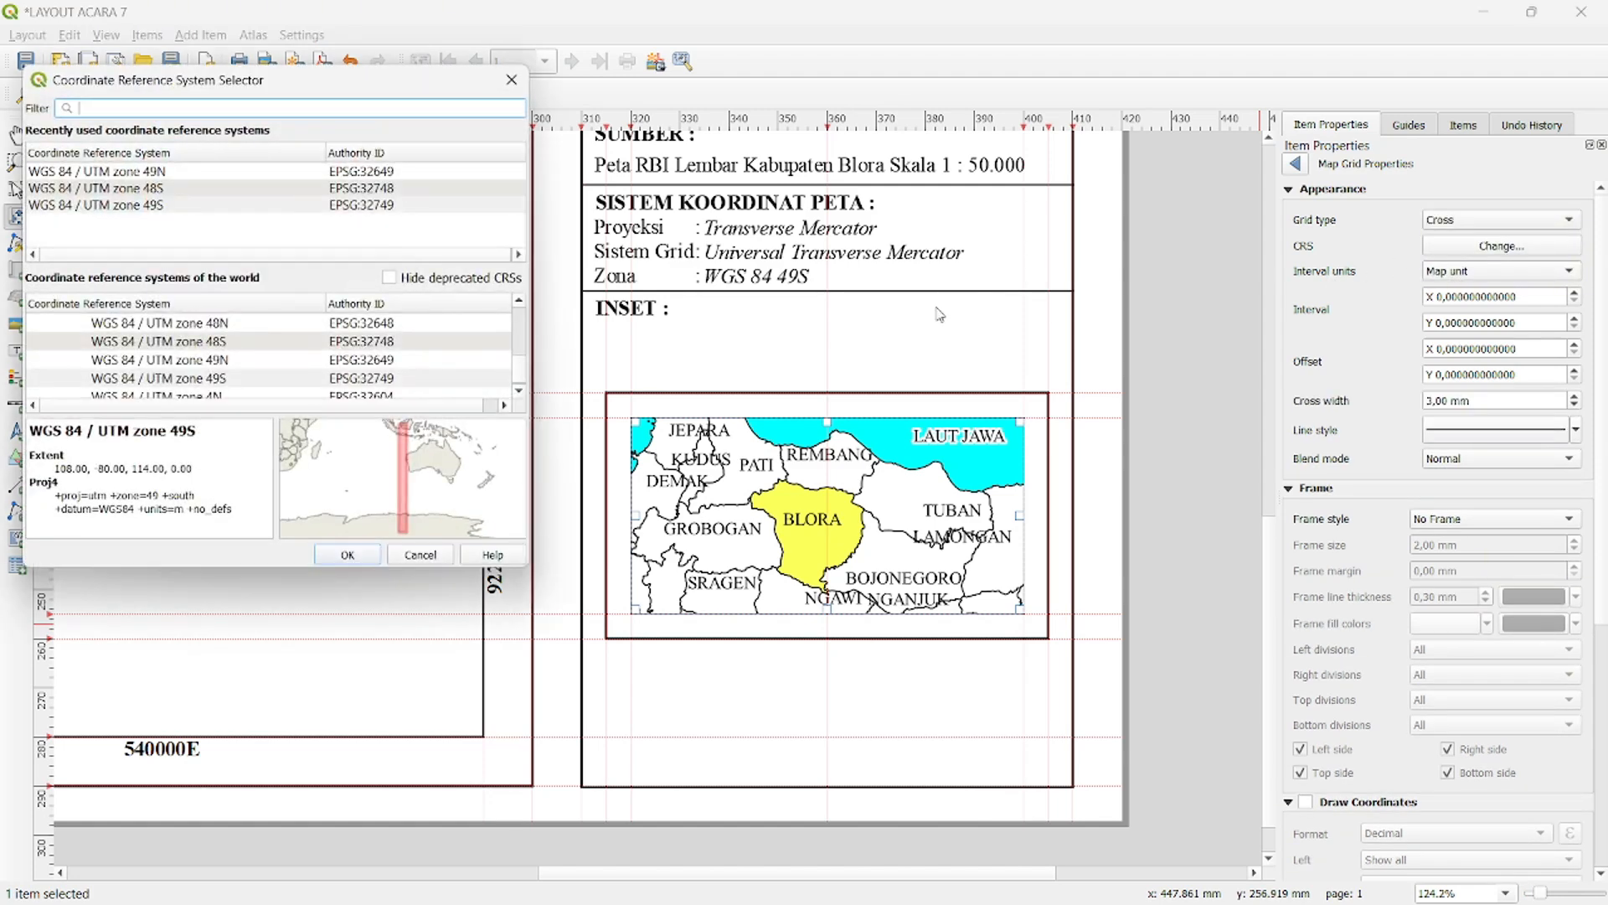
pyautogui.click(206, 382)
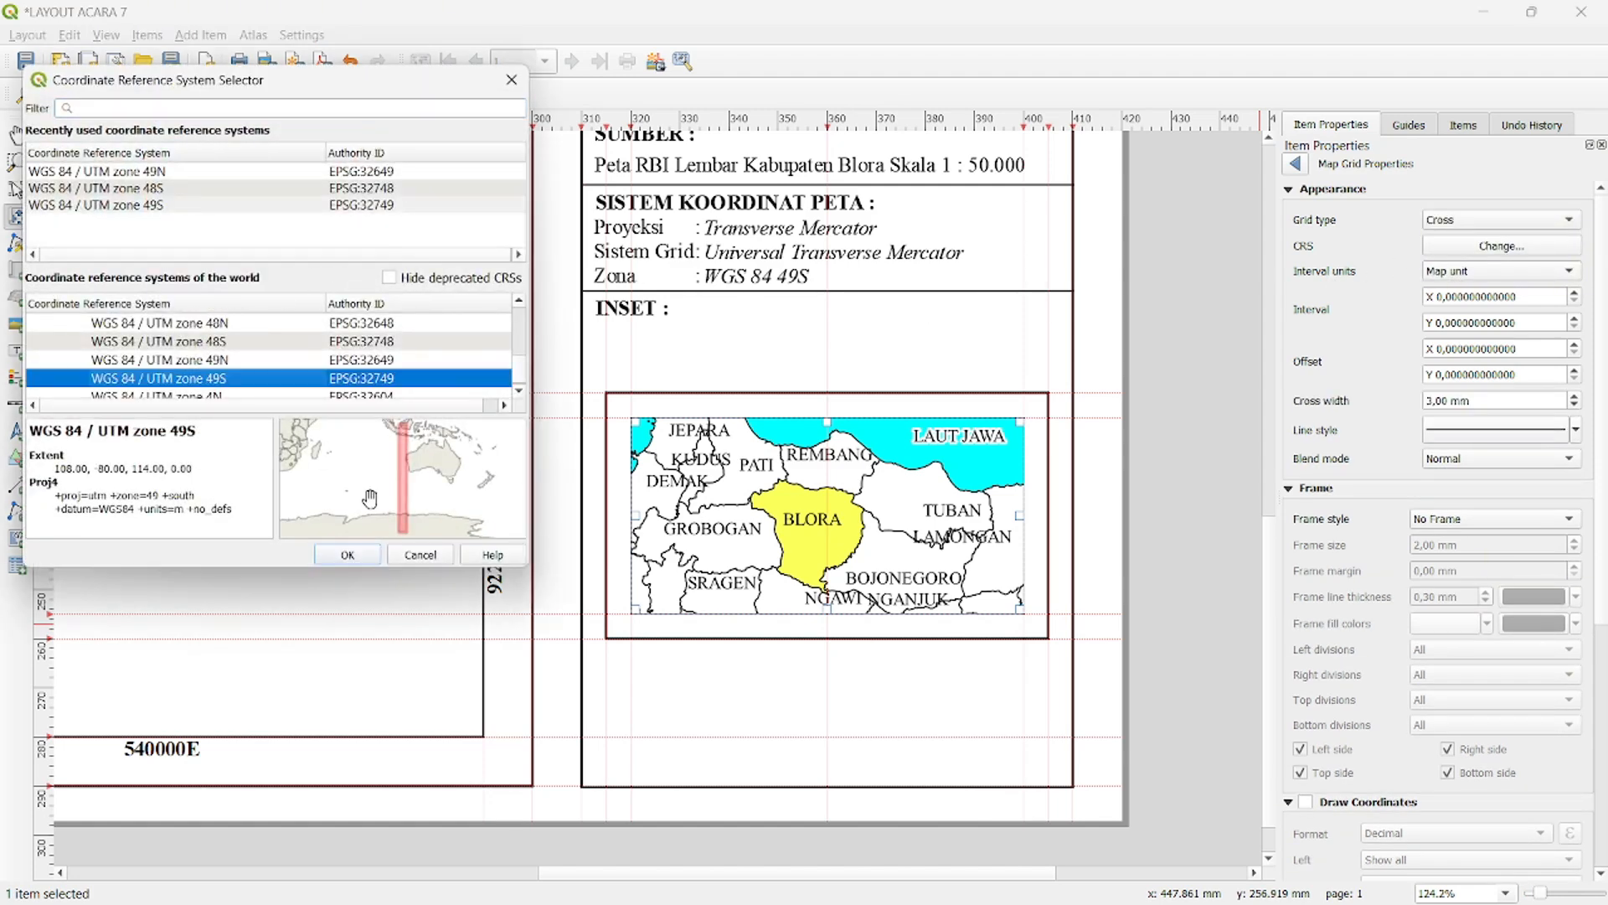
pyautogui.click(369, 555)
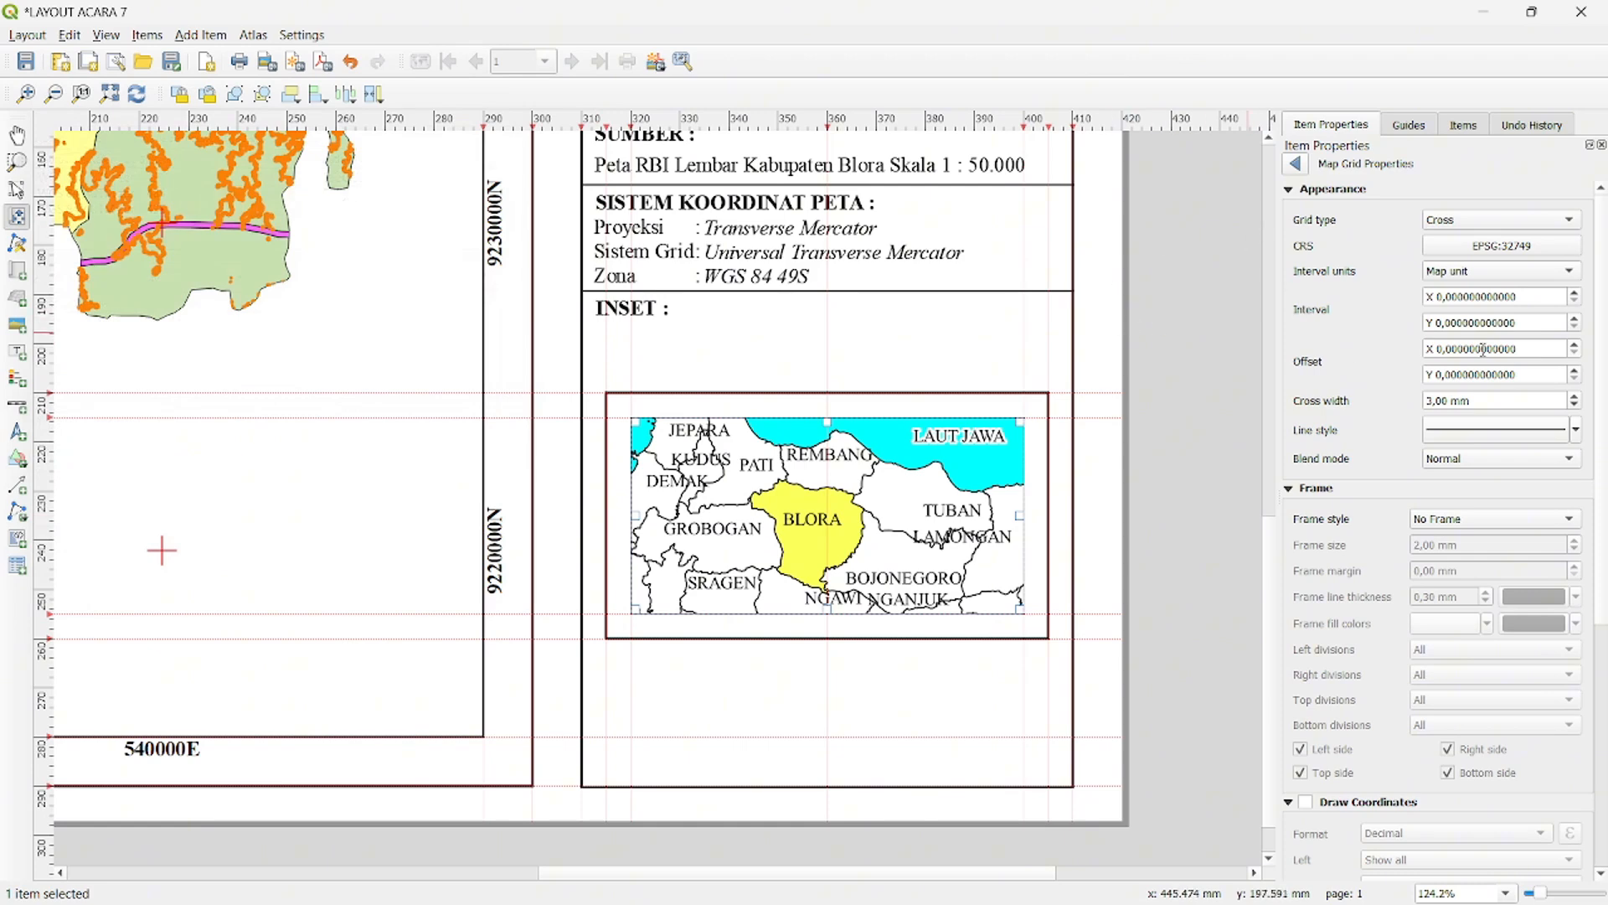
# - Set the inset grid's intervals to X 80000 and Y 10000 map units
pyautogui.click(1443, 298)
pyautogui.write('8000')
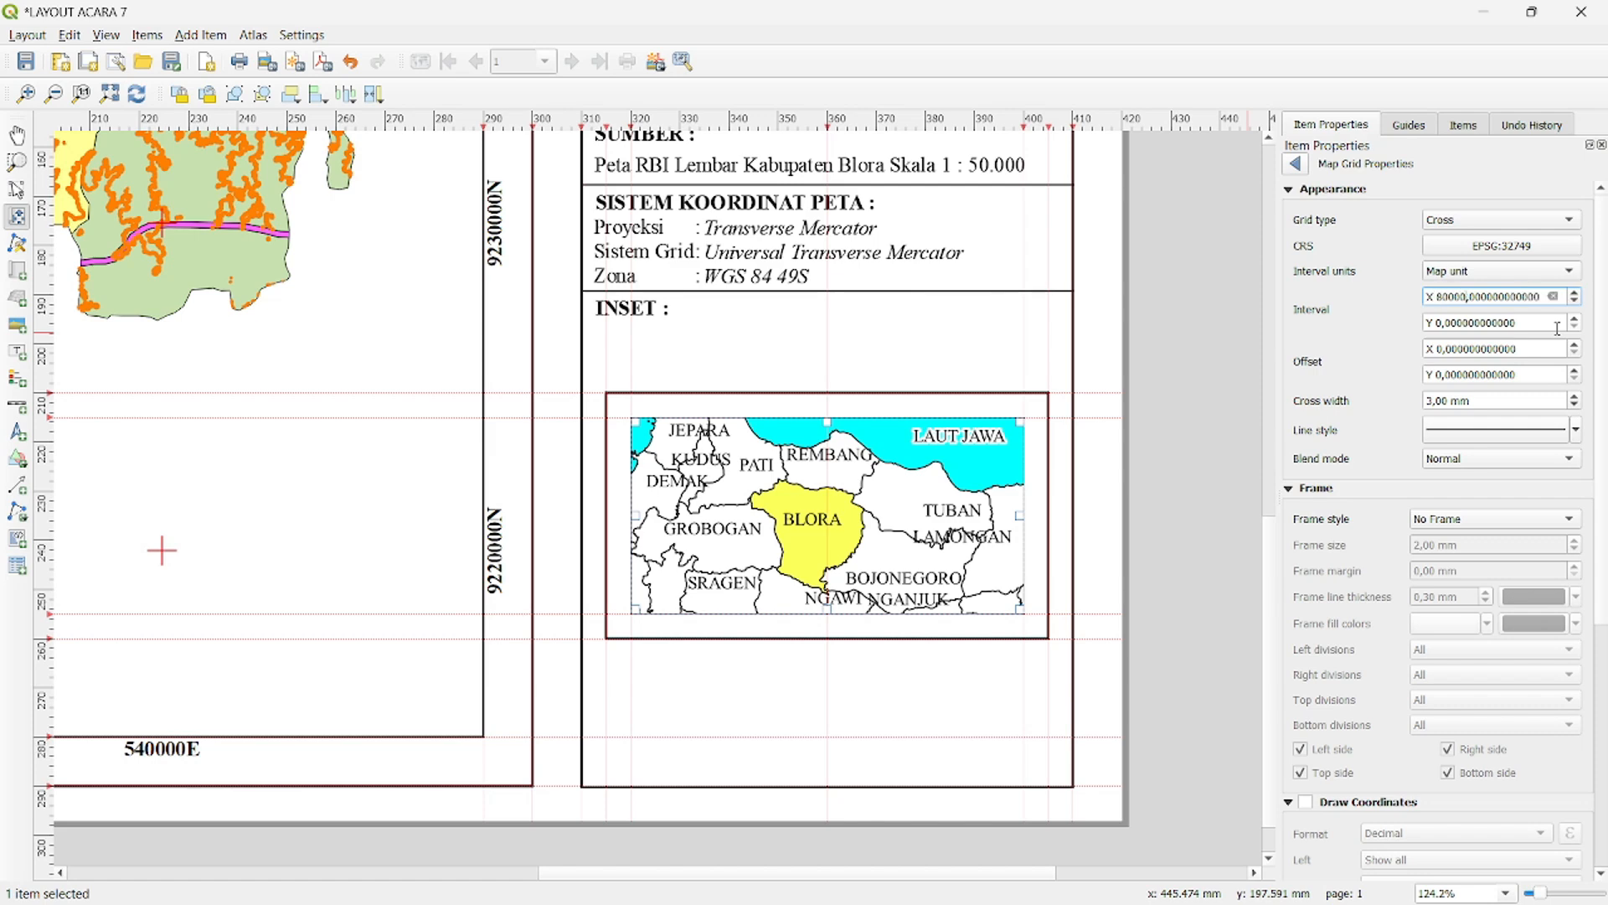
pyautogui.press('Return')
pyautogui.click(1440, 324)
pyautogui.press('BackSpace')
pyautogui.write('10000')
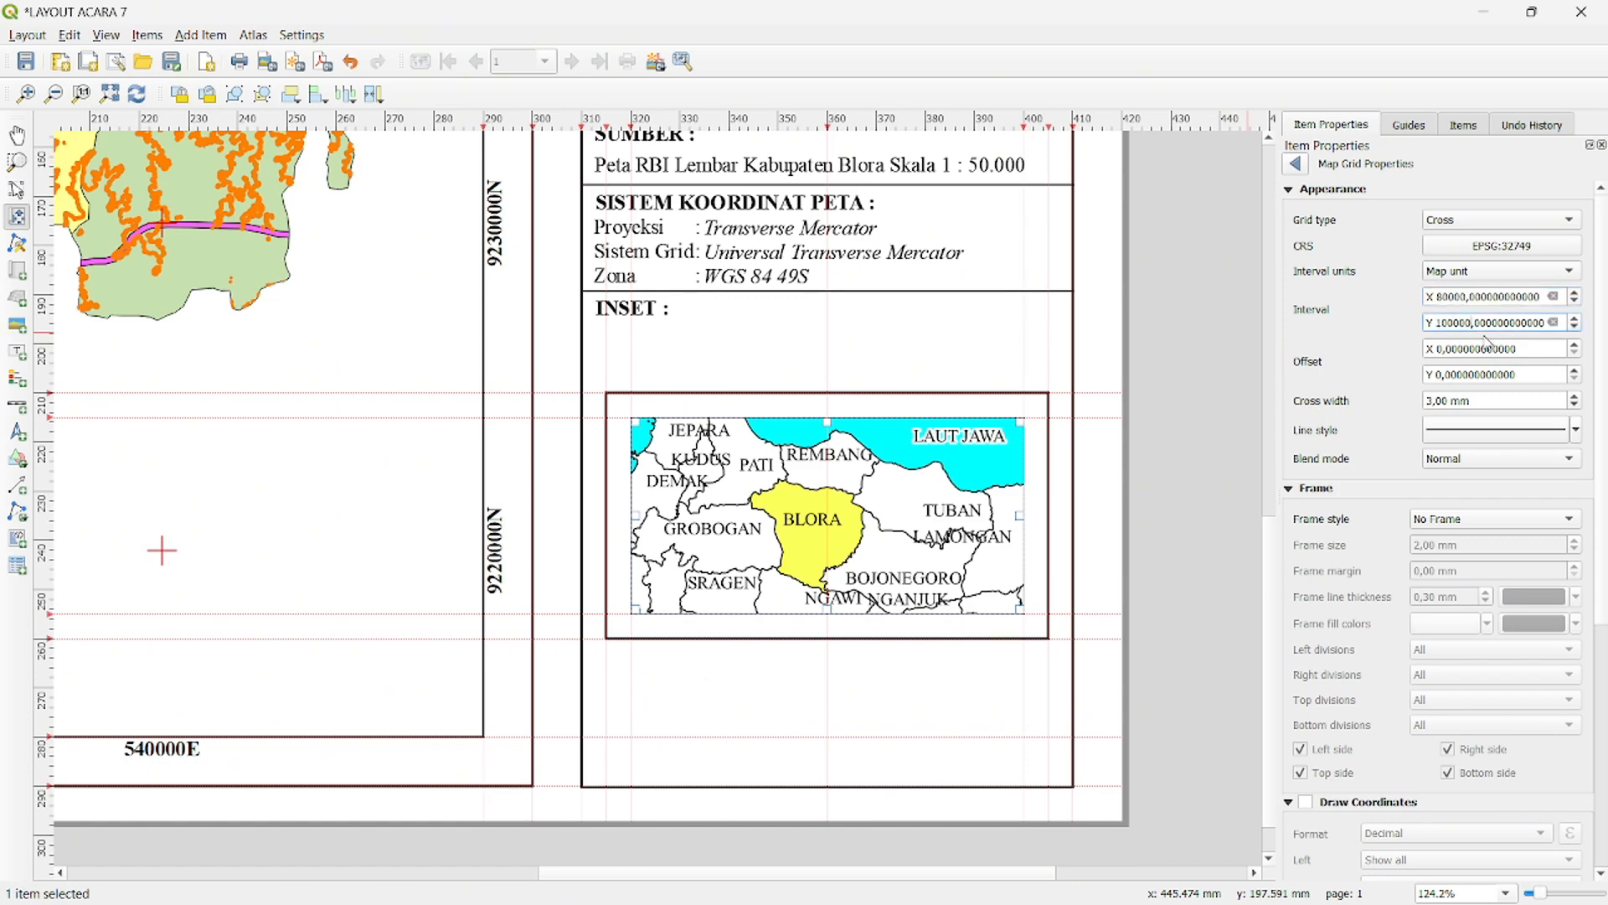
# - Set the inset grid's Y interval to 50000 map units
pyautogui.press('Return')
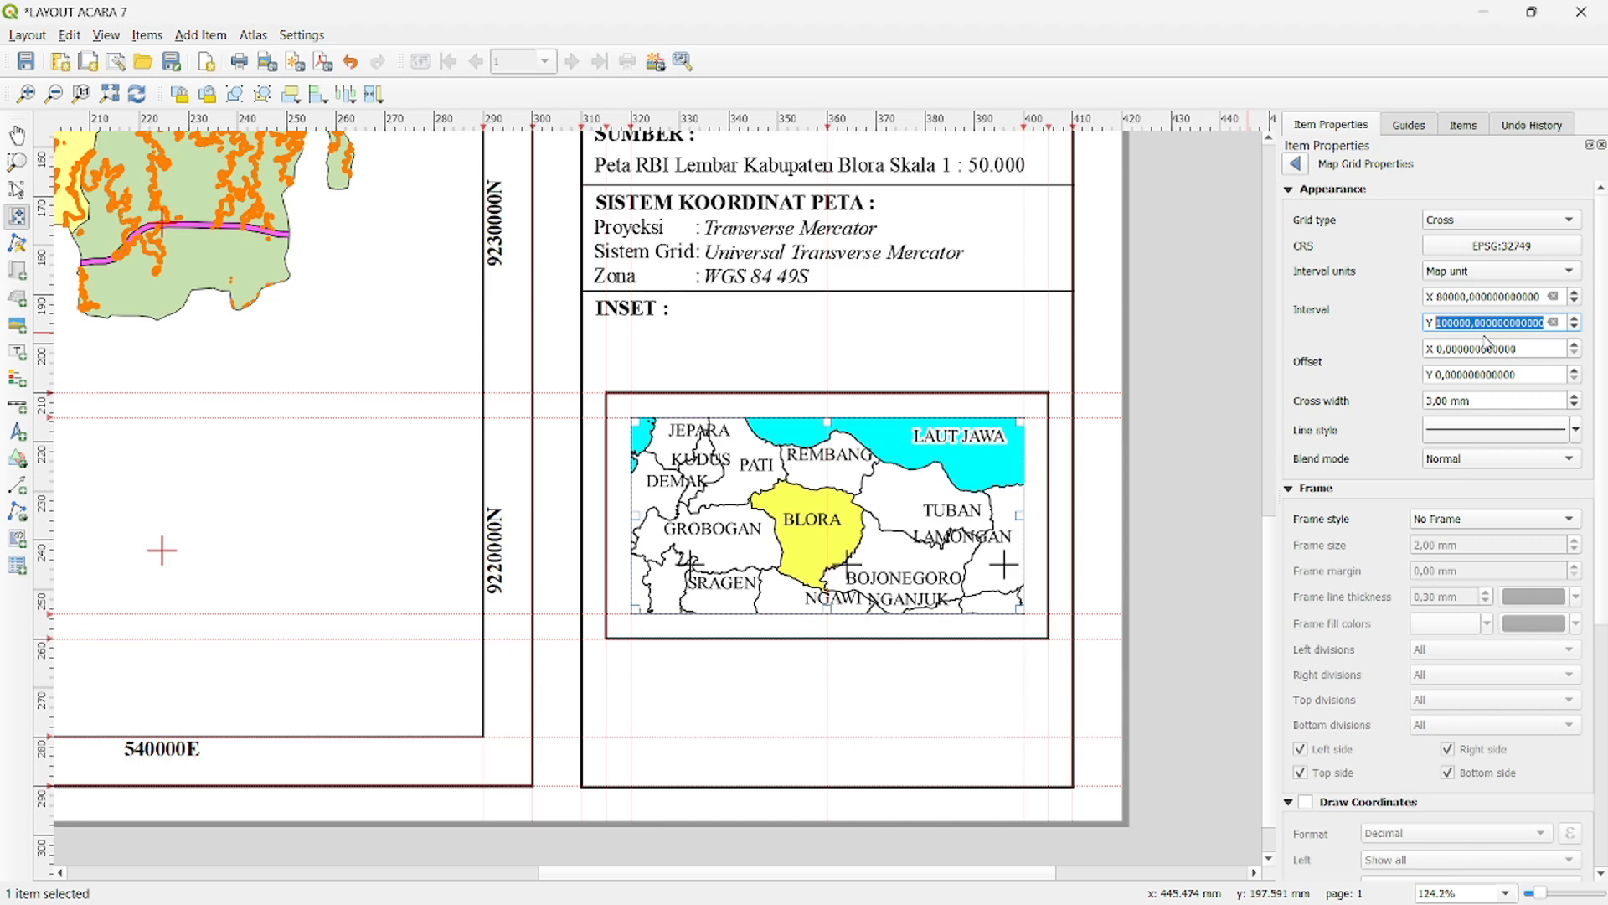
pyautogui.click(1442, 325)
pyautogui.press('BackSpace')
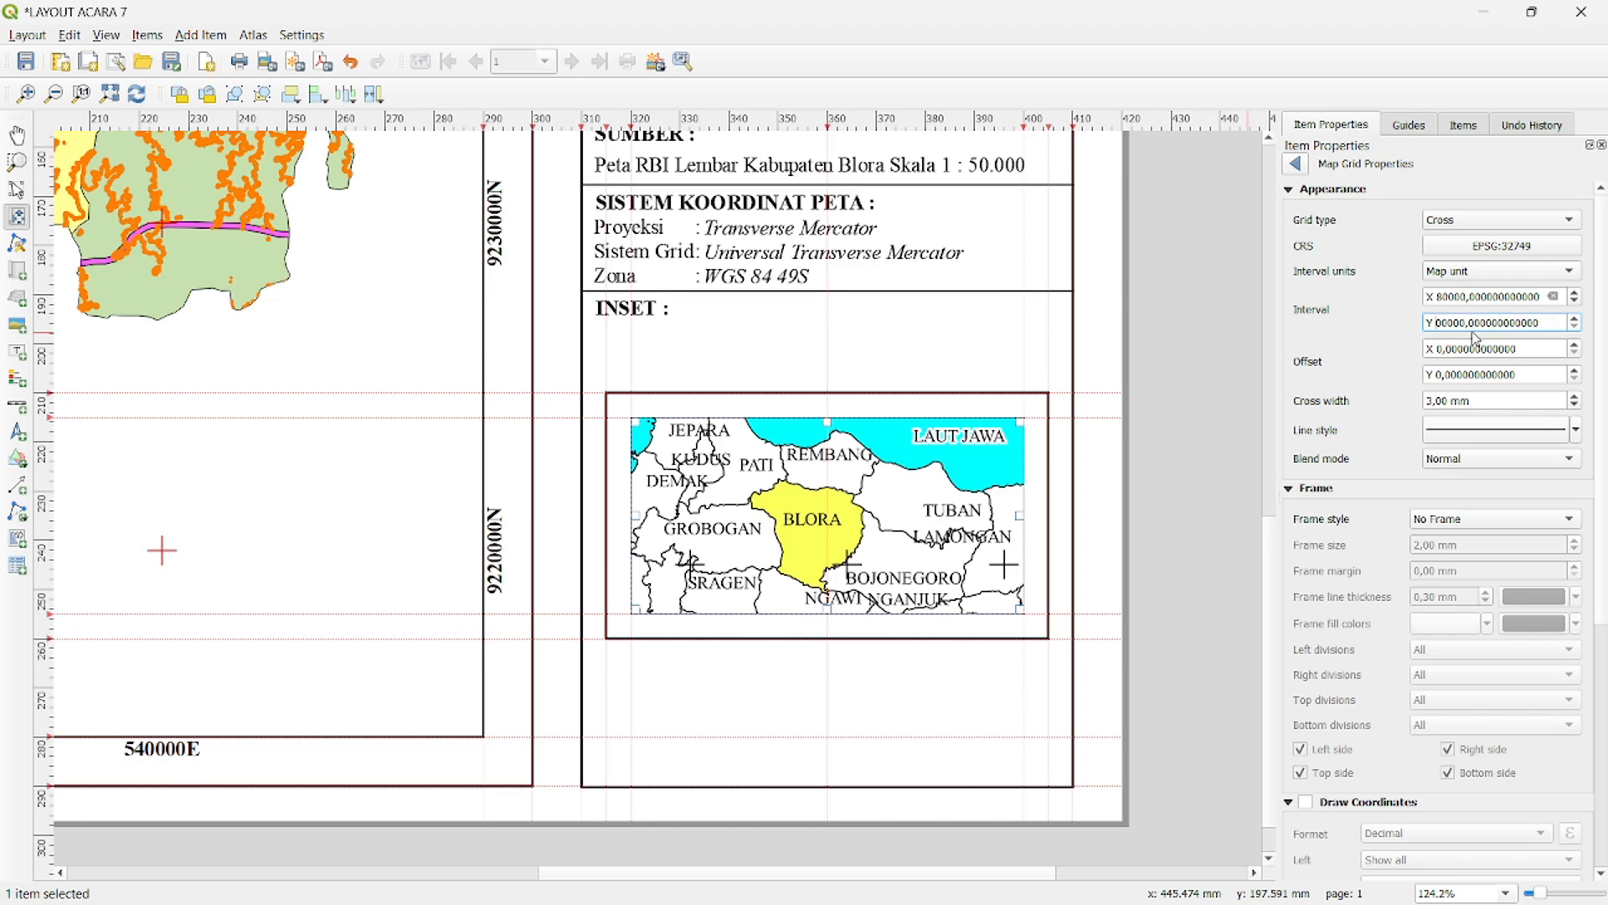
pyautogui.write('5')
pyautogui.press('Return')
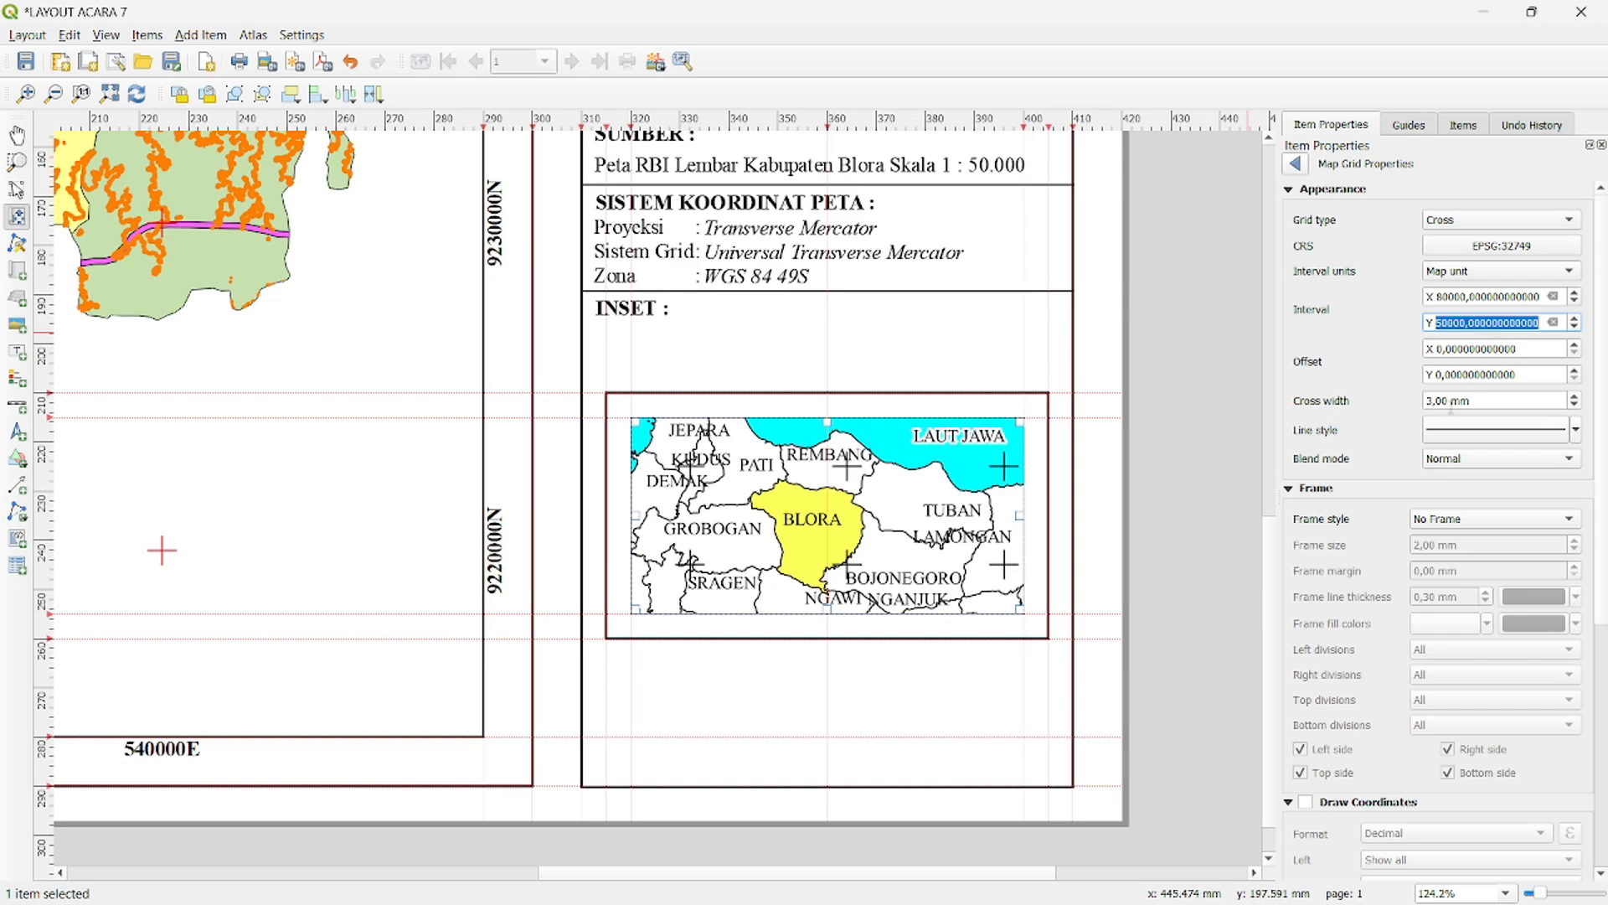
# - Set the inset grid's cross width to 1.00 mm and its line colour to red
pyautogui.click(1576, 408)
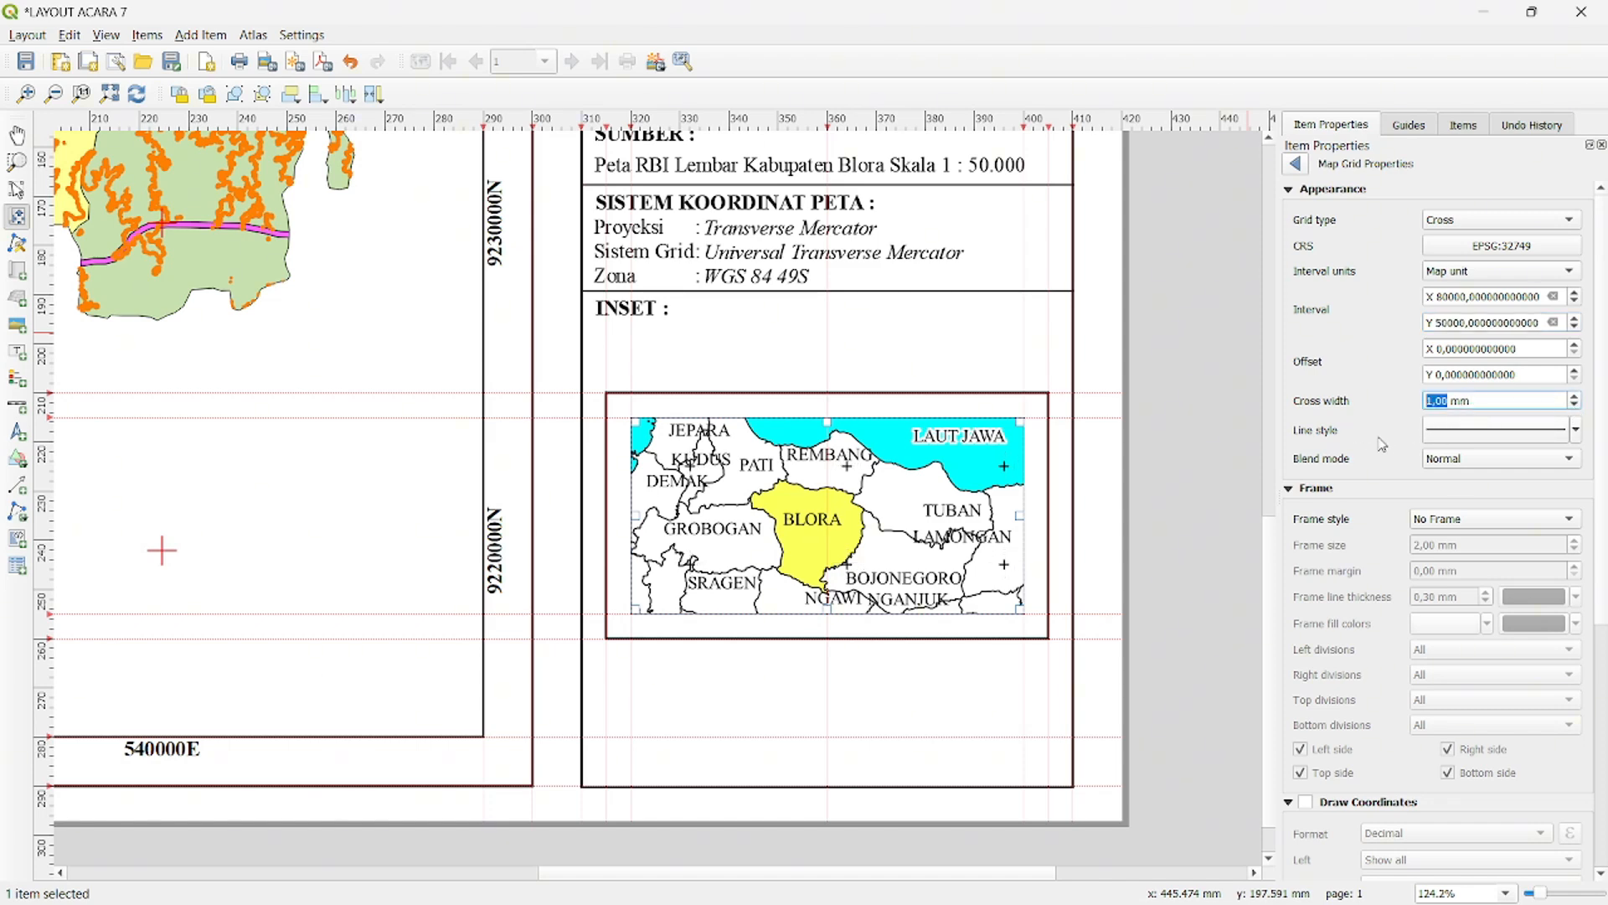
pyautogui.click(1577, 430)
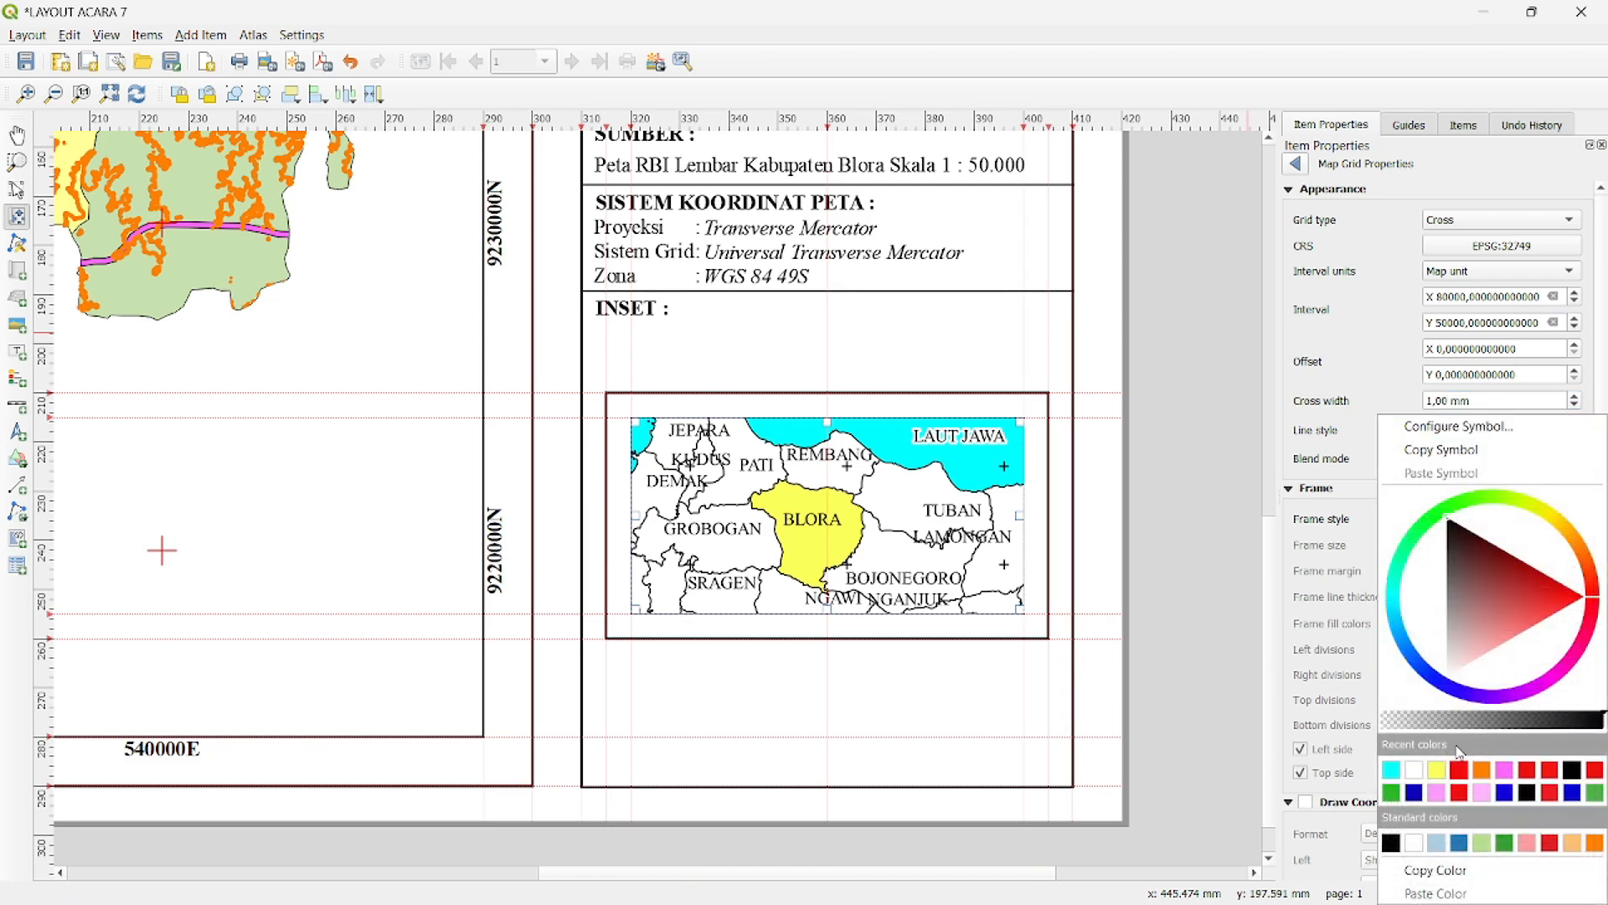
pyautogui.click(1458, 772)
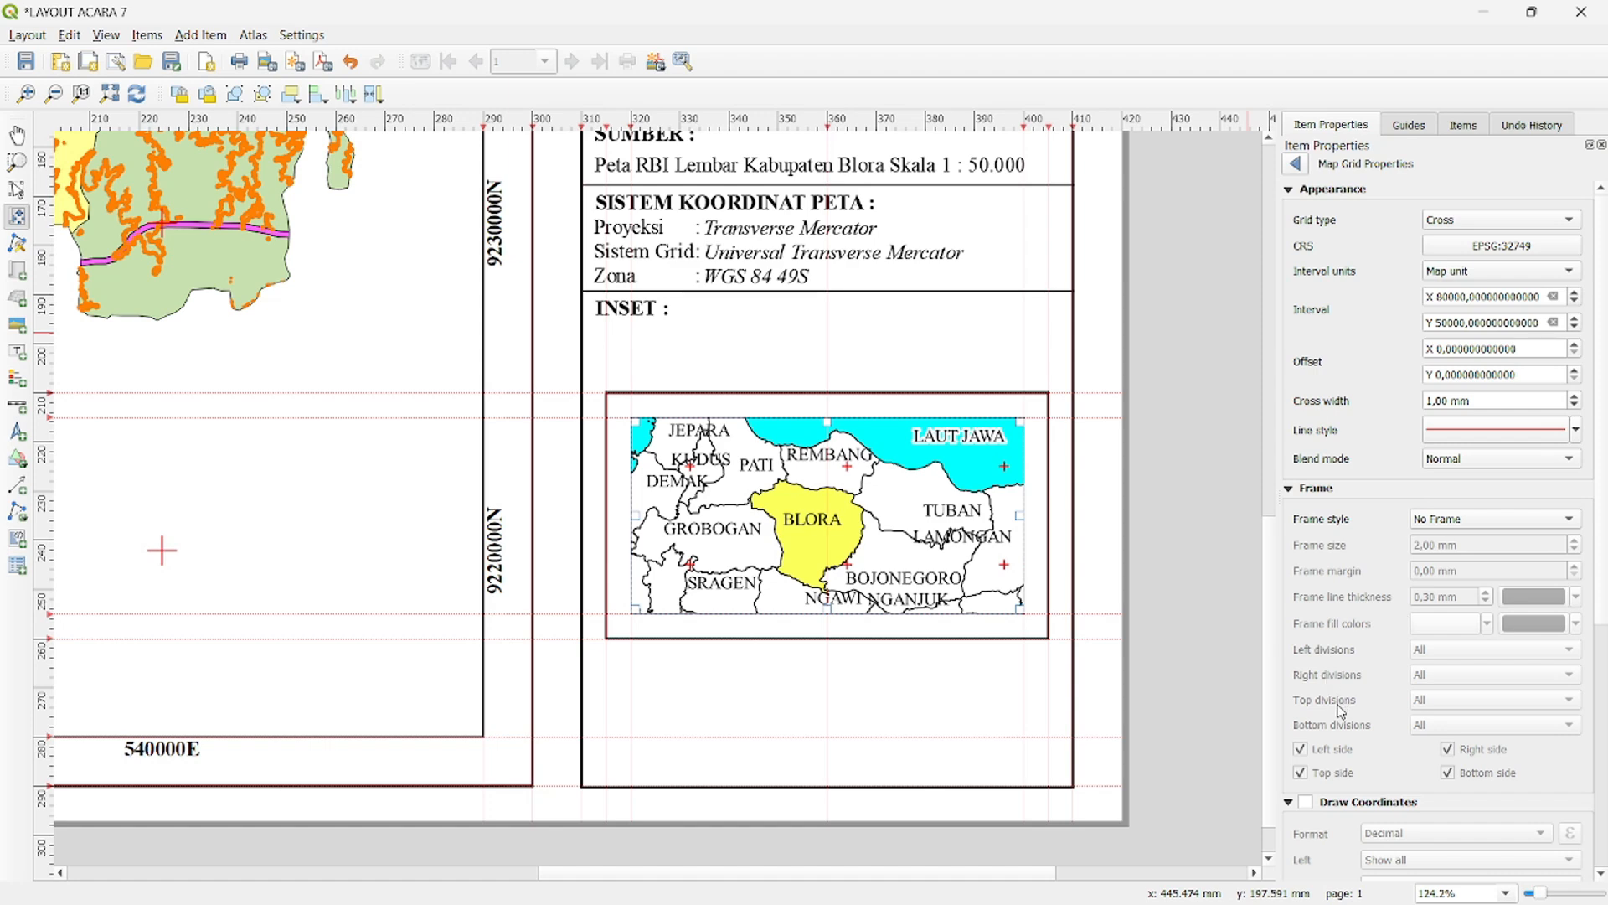
# - Enable drawn coordinates on the inset grid with the Decimal with suffix format
pyautogui.scroll(-1, 1366, 741)
pyautogui.scroll(-1, 1366, 741)
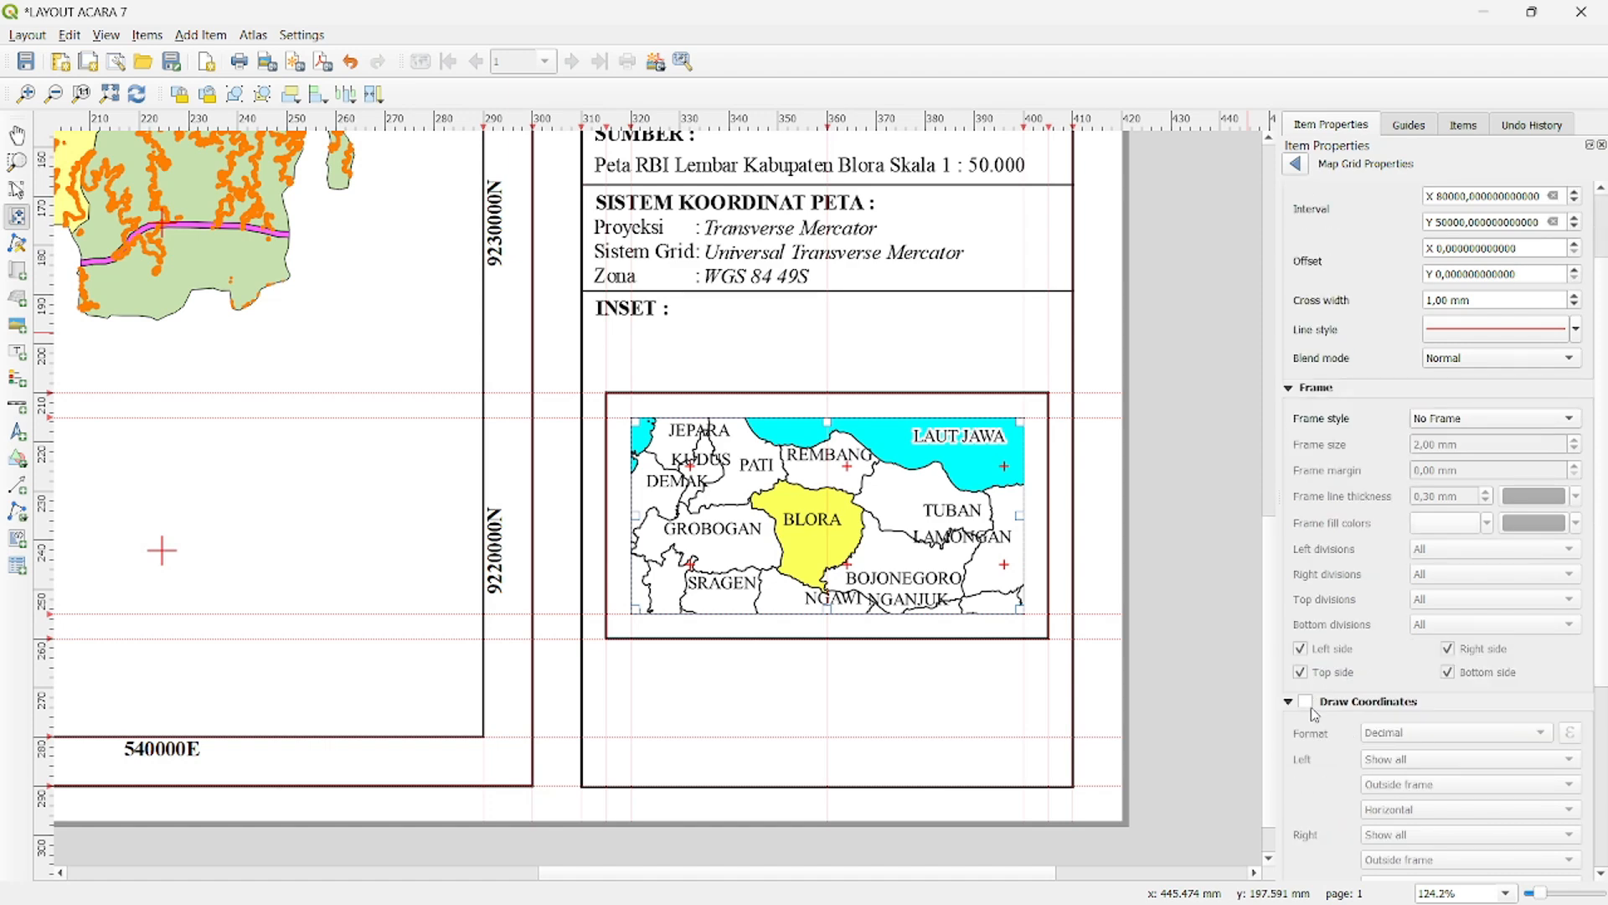
pyautogui.click(1306, 702)
pyautogui.scroll(-1, 1311, 707)
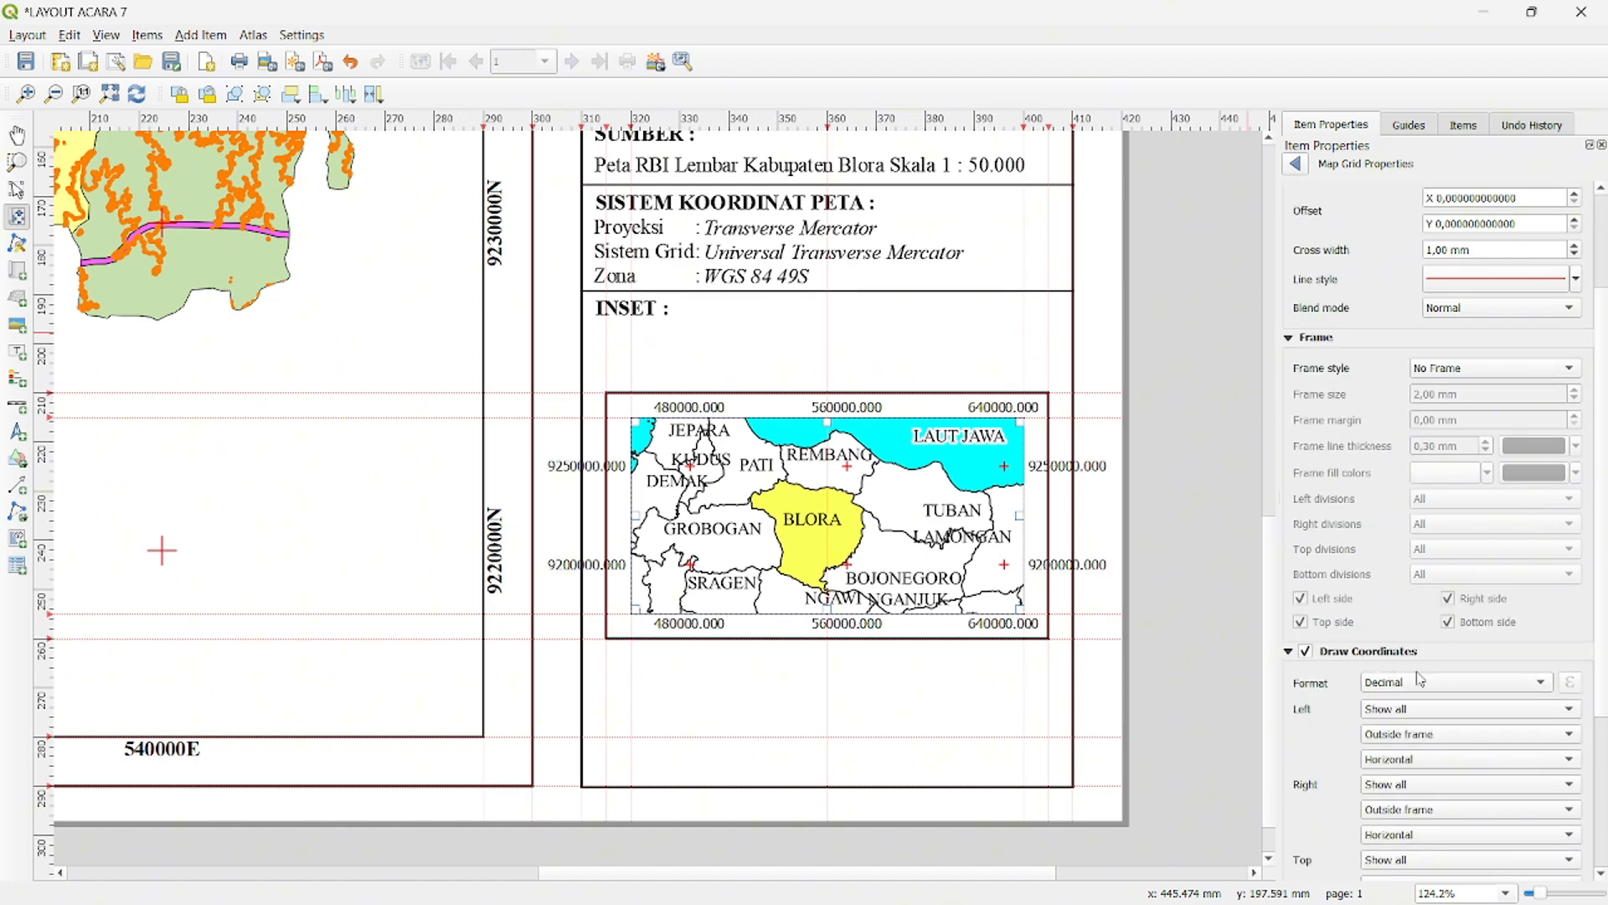
pyautogui.click(1406, 687)
pyautogui.click(1407, 706)
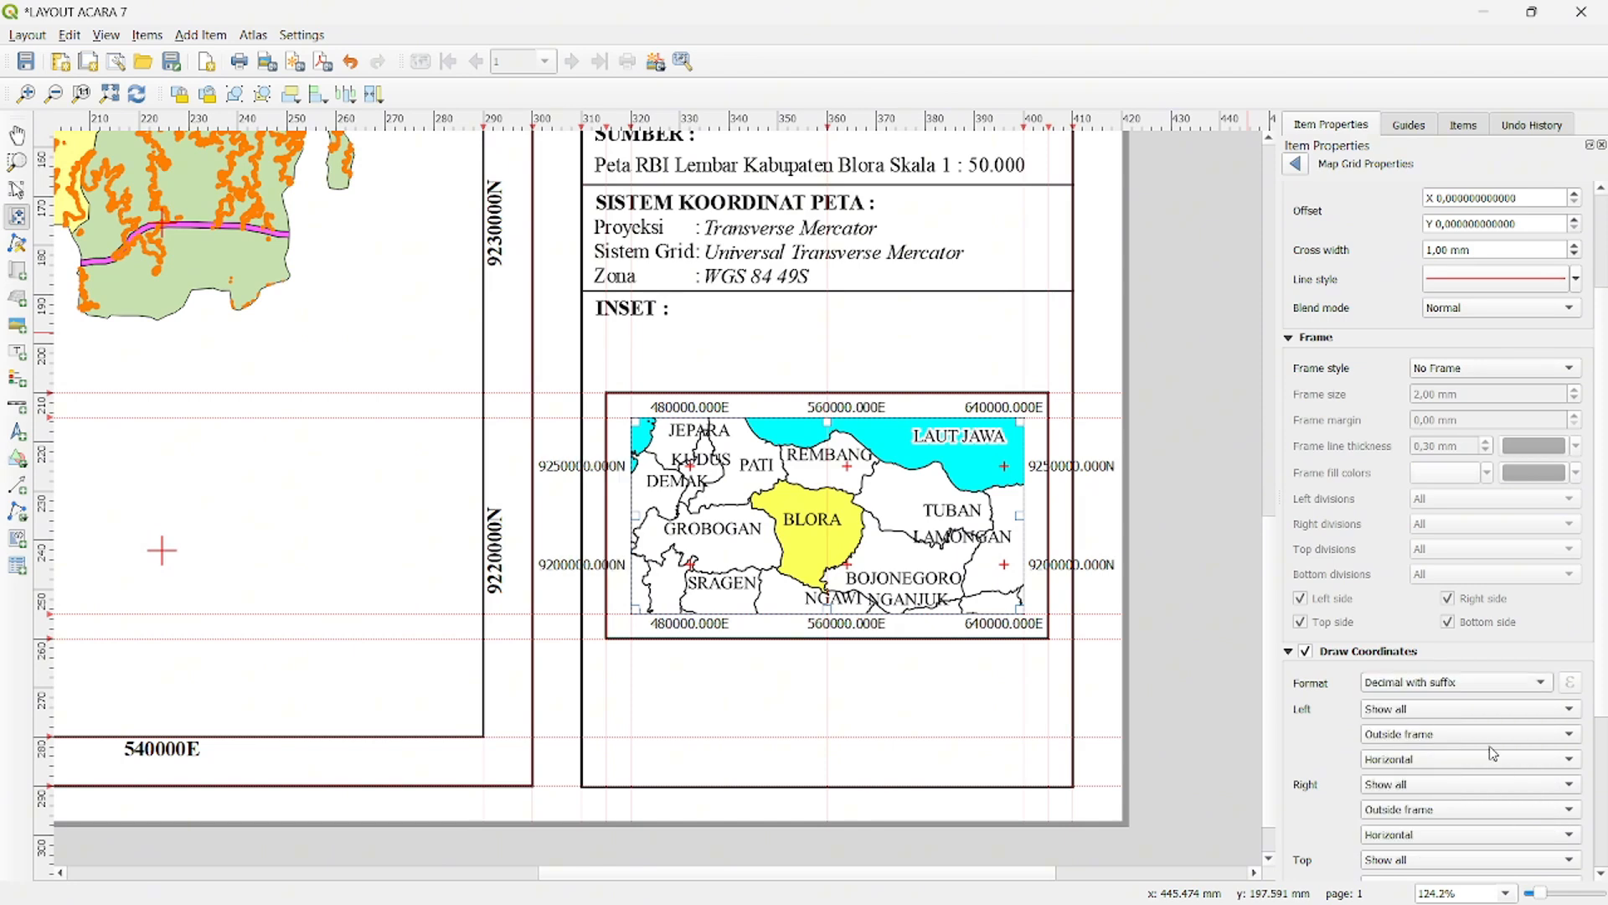
# - Set the inset grid's left and right coordinate labels to Vertical ascending orientation
pyautogui.scroll(-1, 1390, 722)
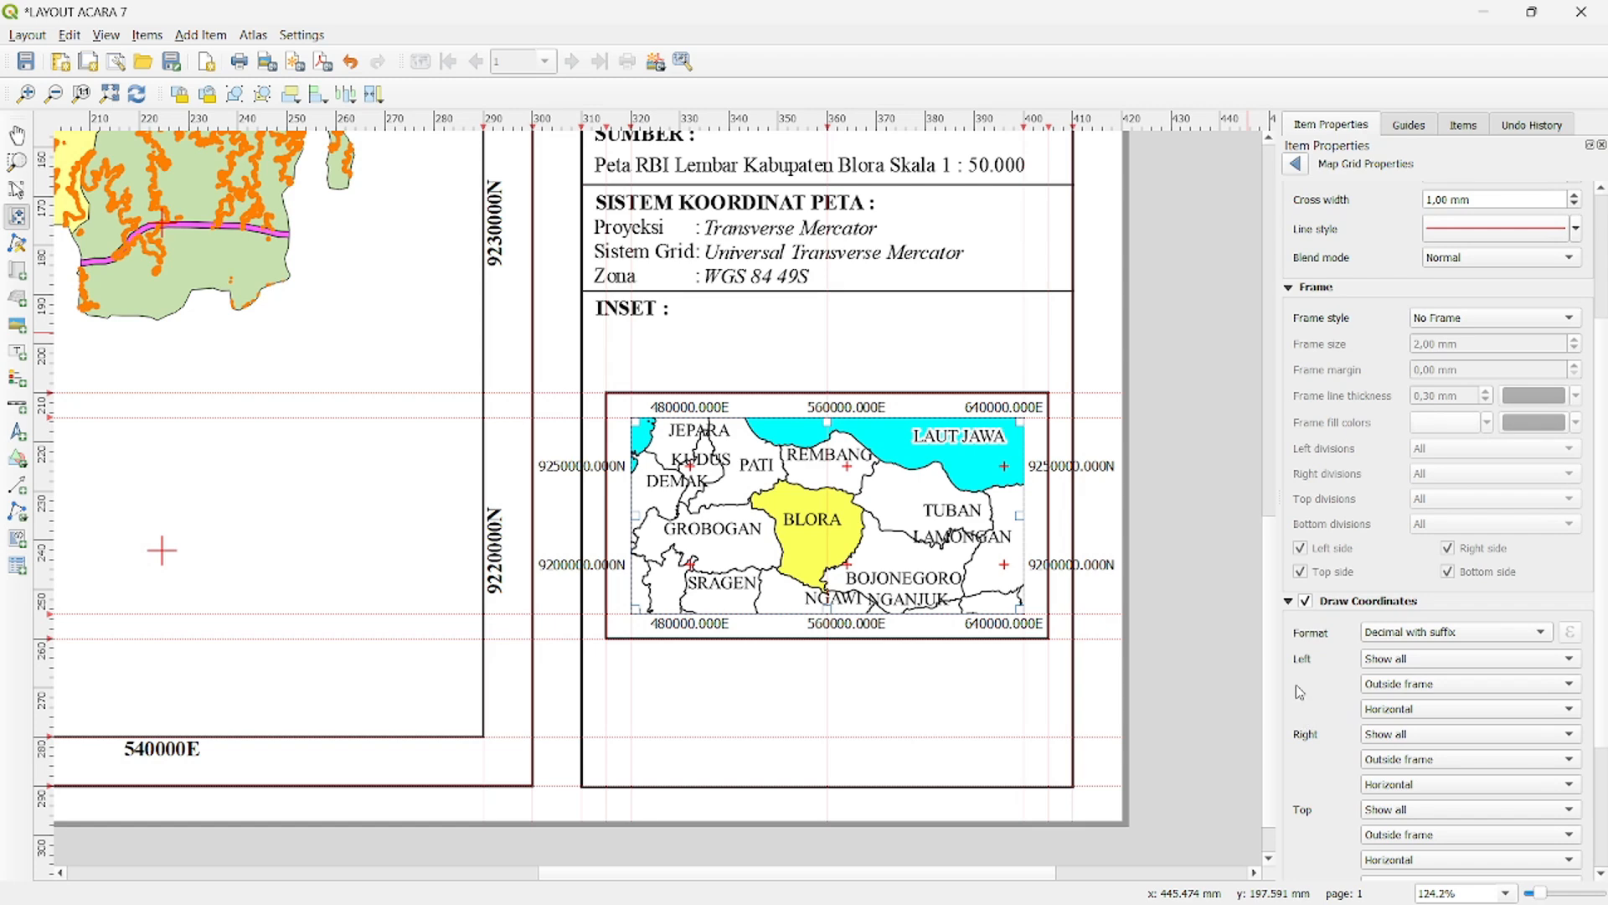
pyautogui.click(1391, 711)
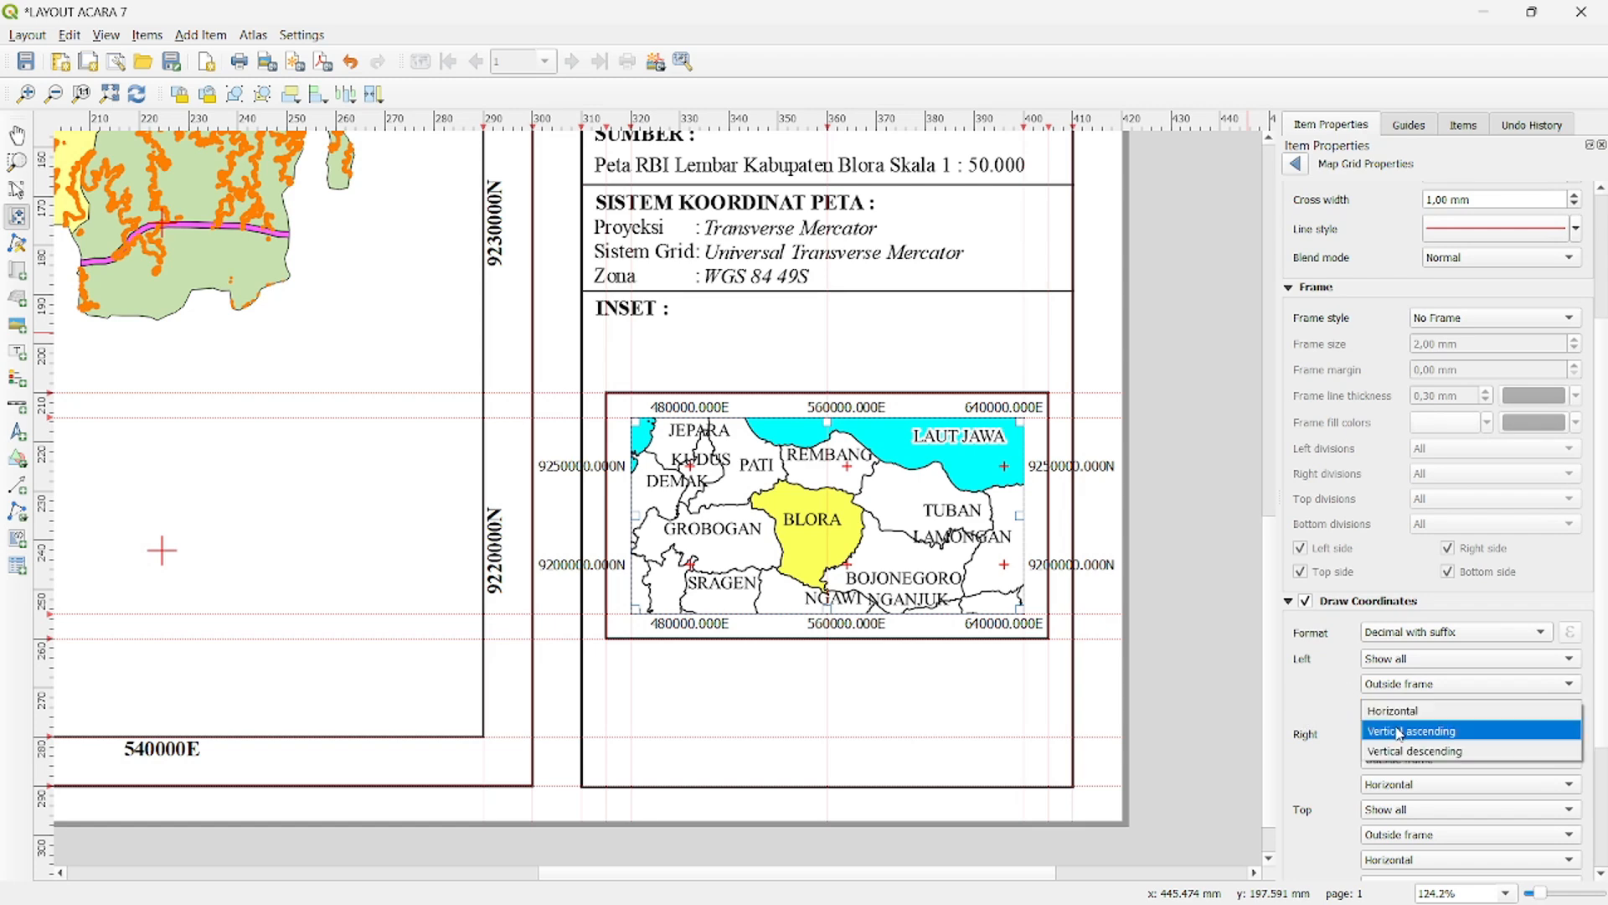
pyautogui.click(1399, 731)
pyautogui.scroll(-1, 1332, 708)
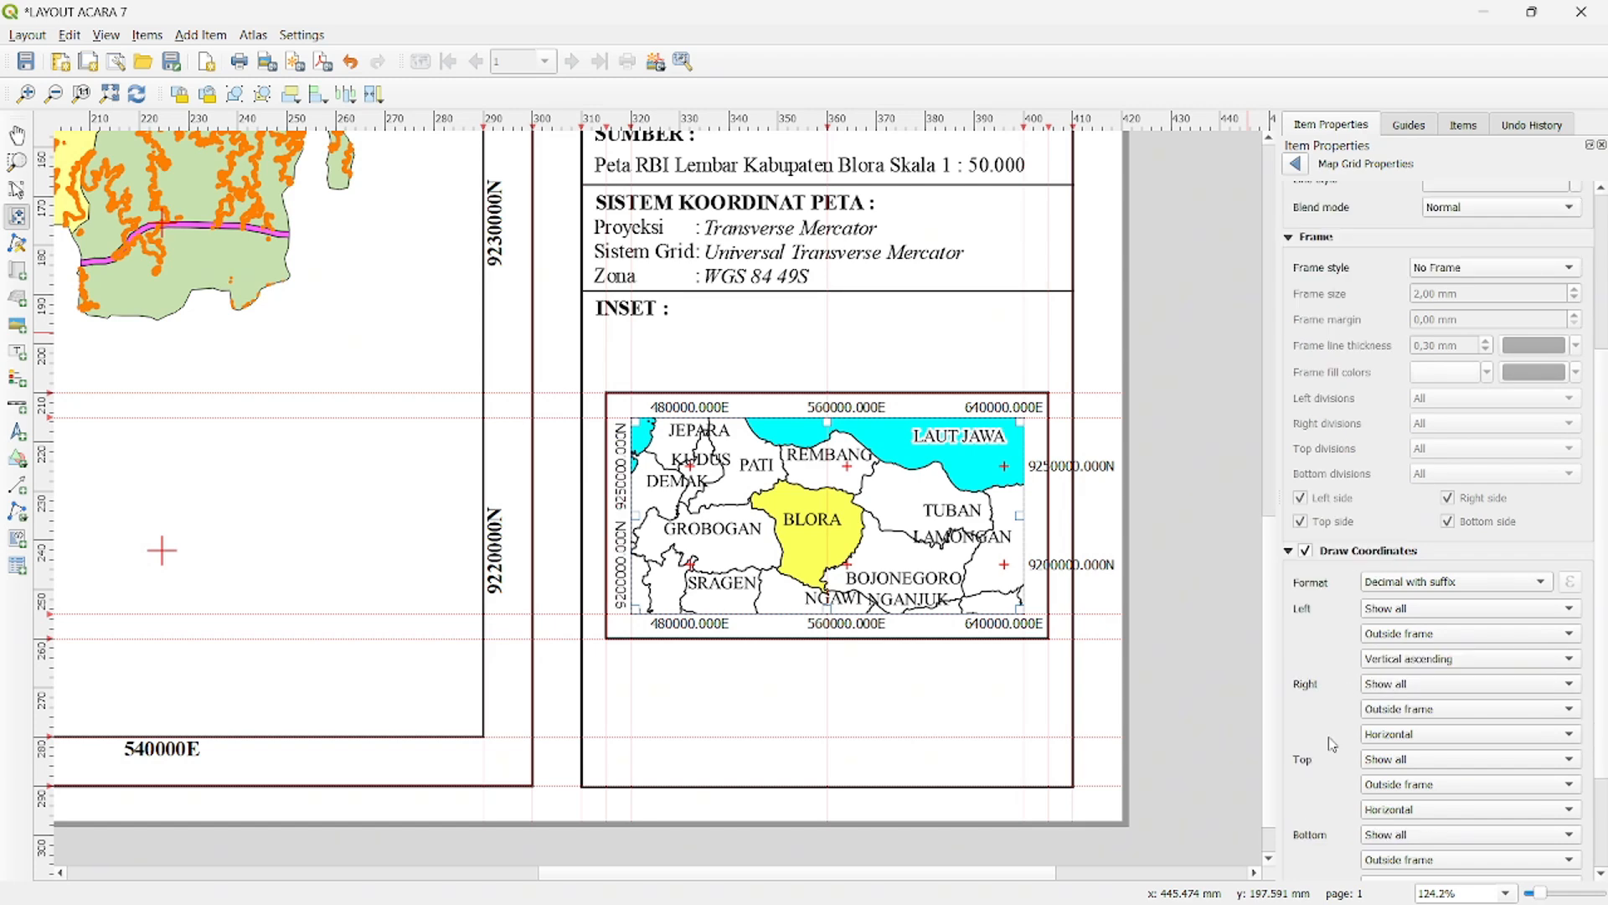
pyautogui.click(1428, 734)
pyautogui.click(1434, 759)
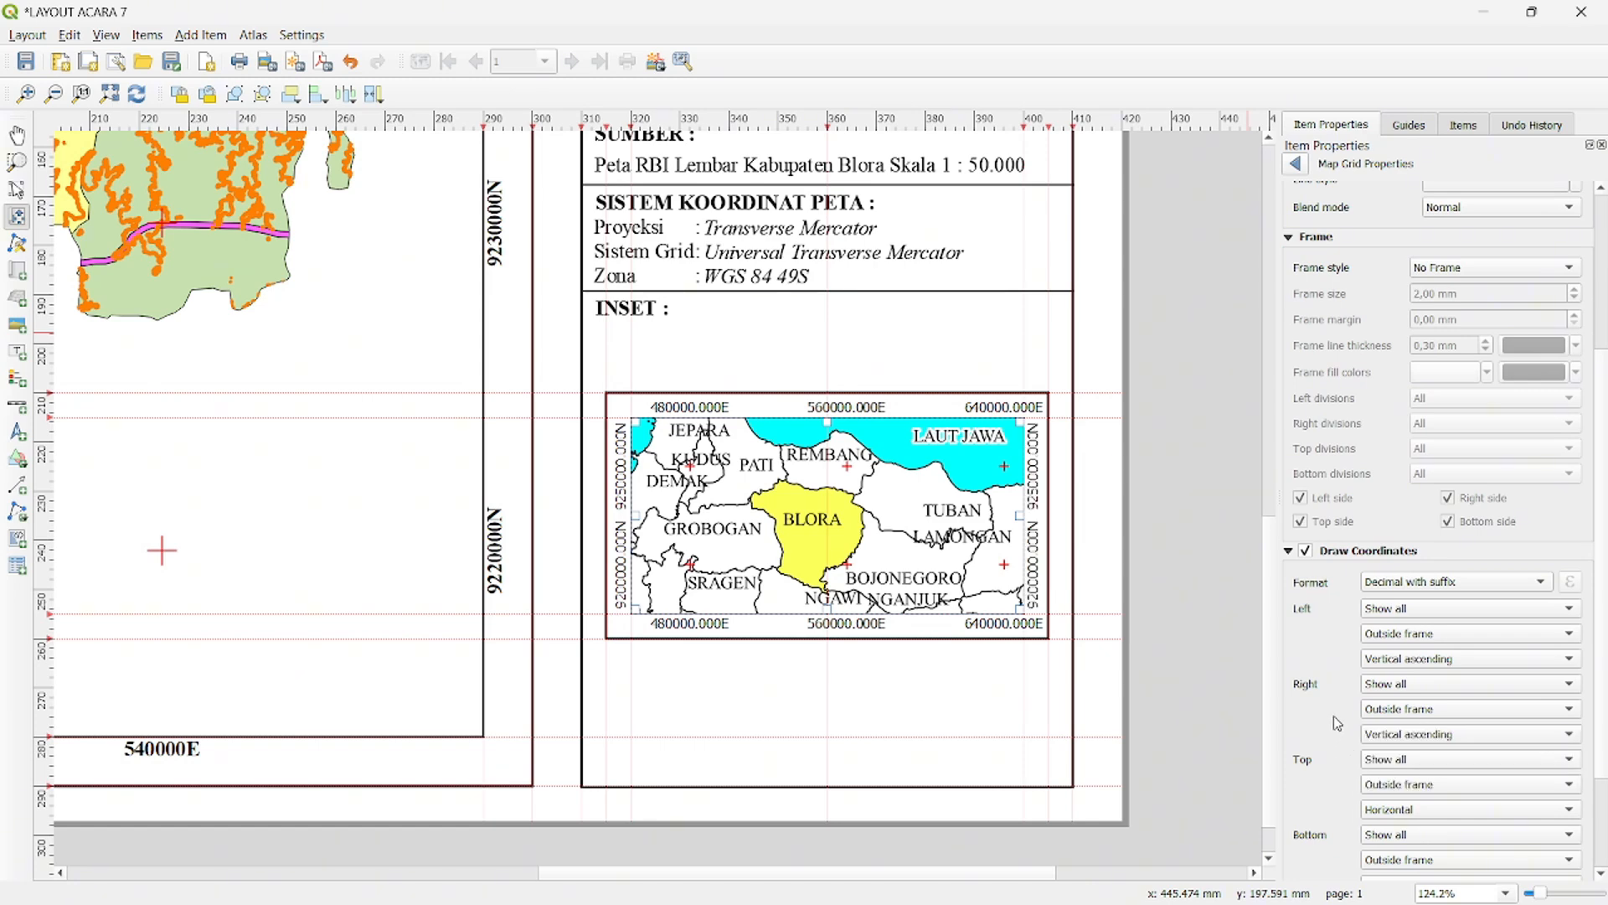
# - Set the inset grid's coordinate font to Times New Roman Bold
pyautogui.scroll(-3, 1335, 711)
pyautogui.click(1424, 769)
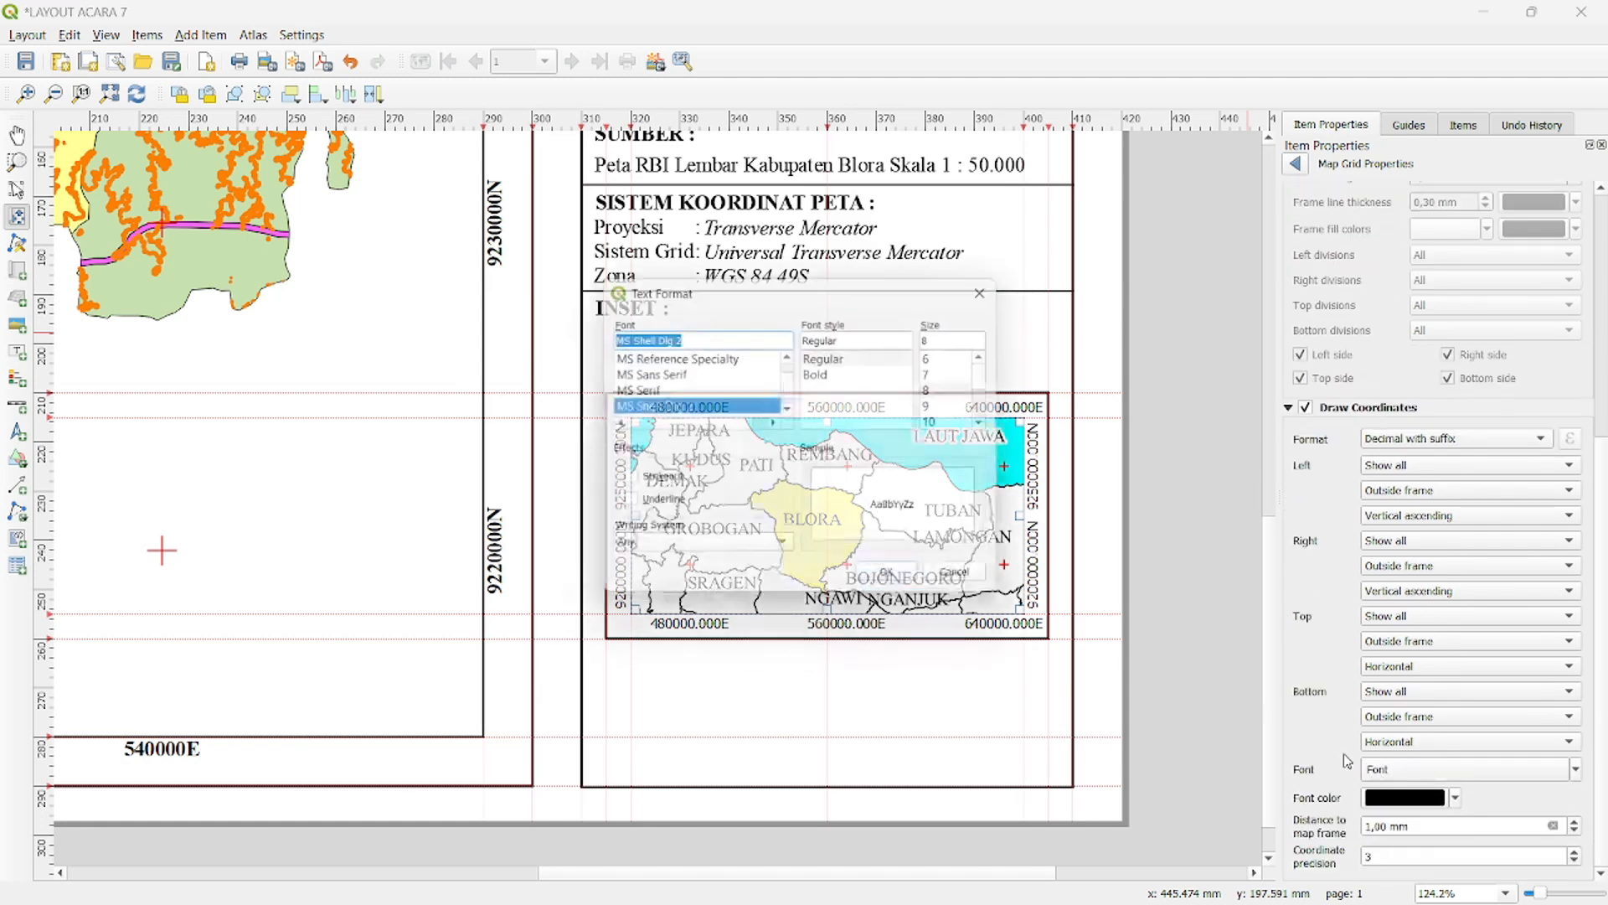
pyautogui.write('ti')
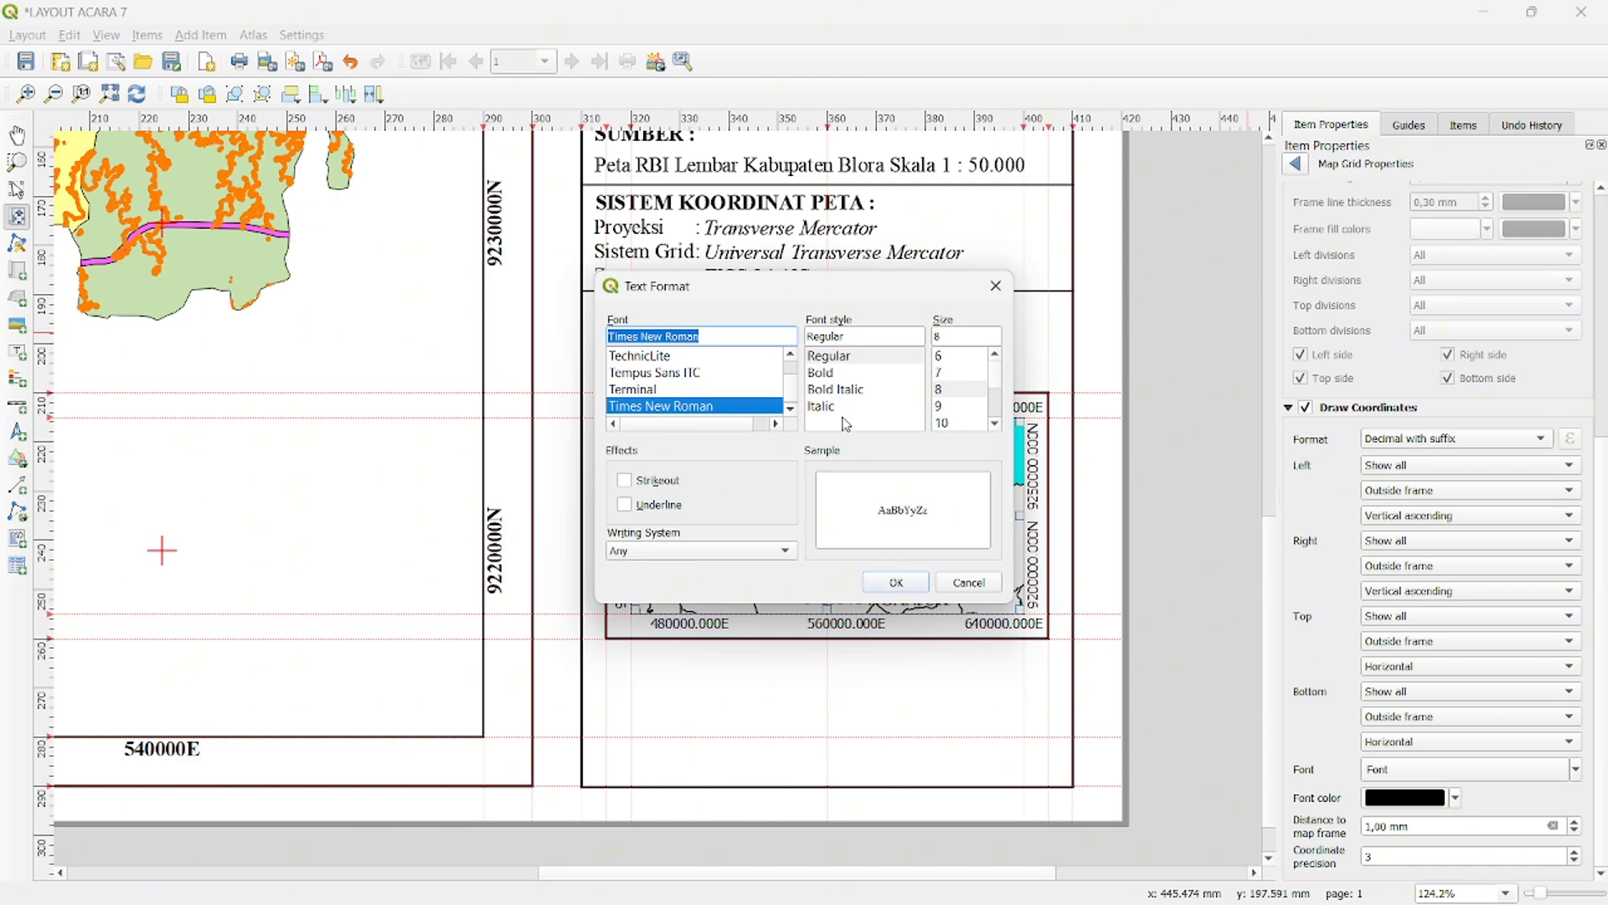
pyautogui.click(824, 373)
pyautogui.click(893, 580)
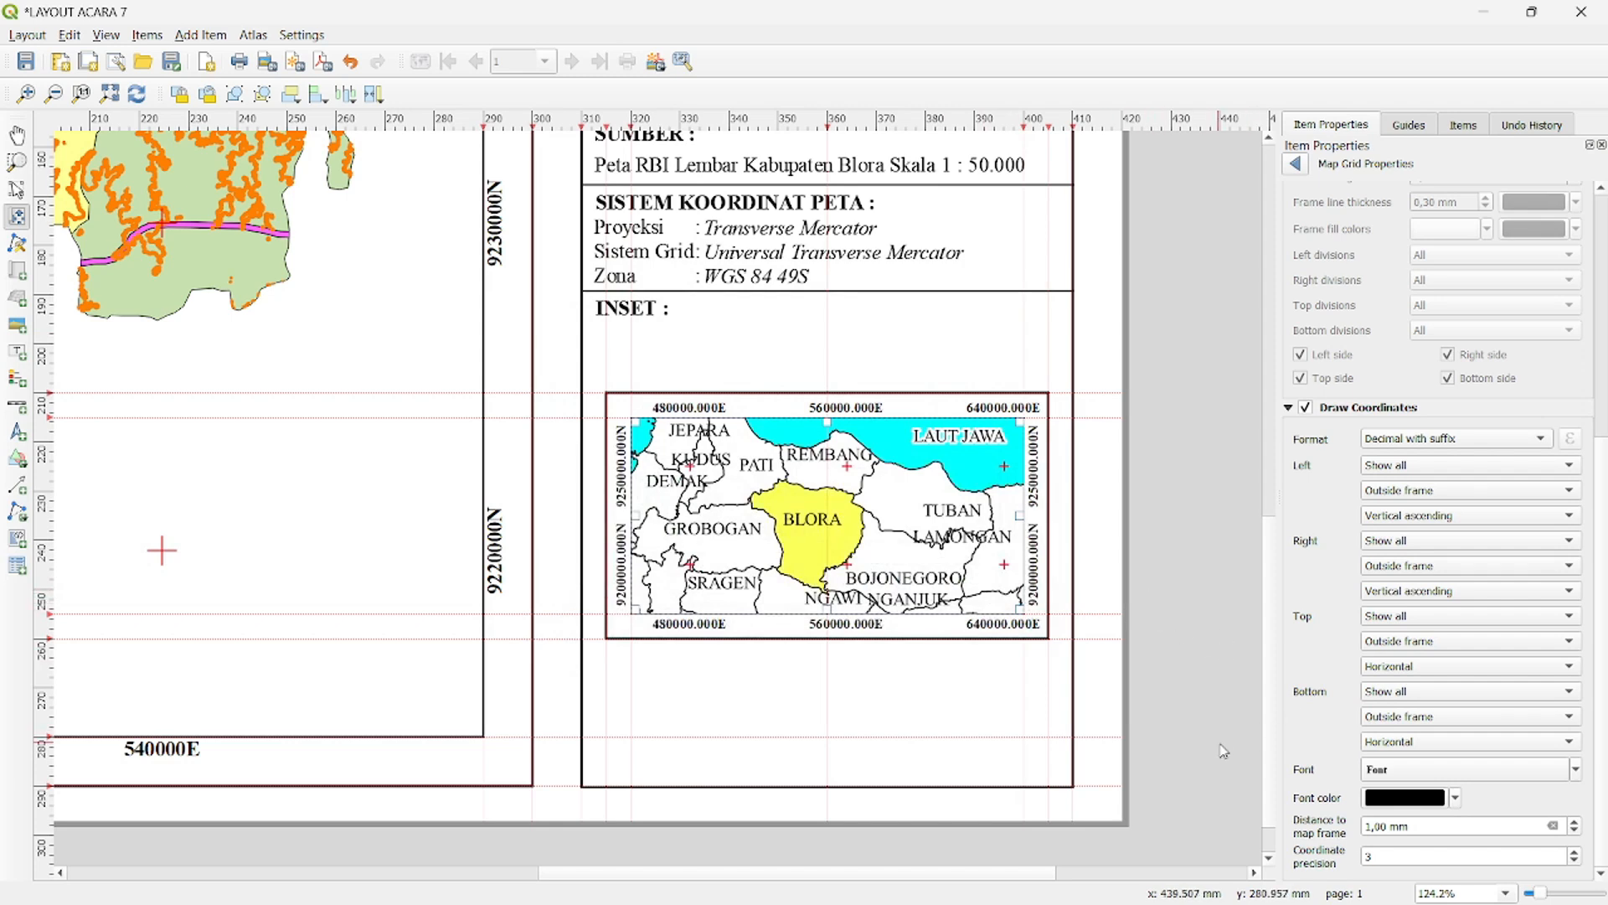
# - Reduce the inset grid's coordinate precision to 0 and return to the inset map's properties
pyautogui.click(1575, 862)
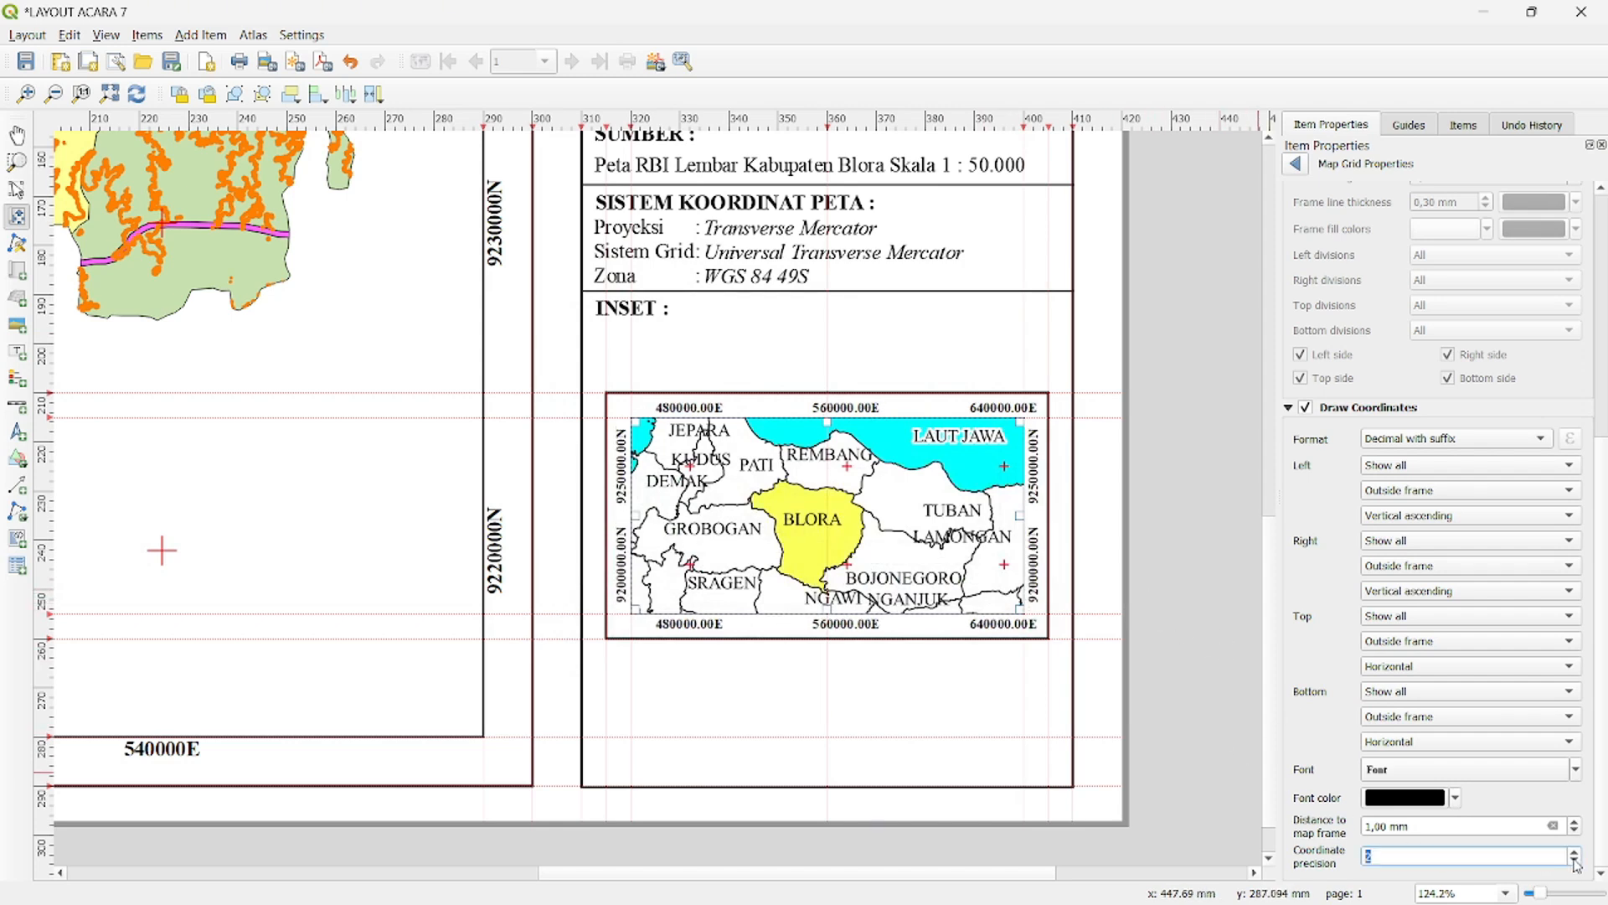
pyautogui.click(1575, 863)
pyautogui.click(1575, 863)
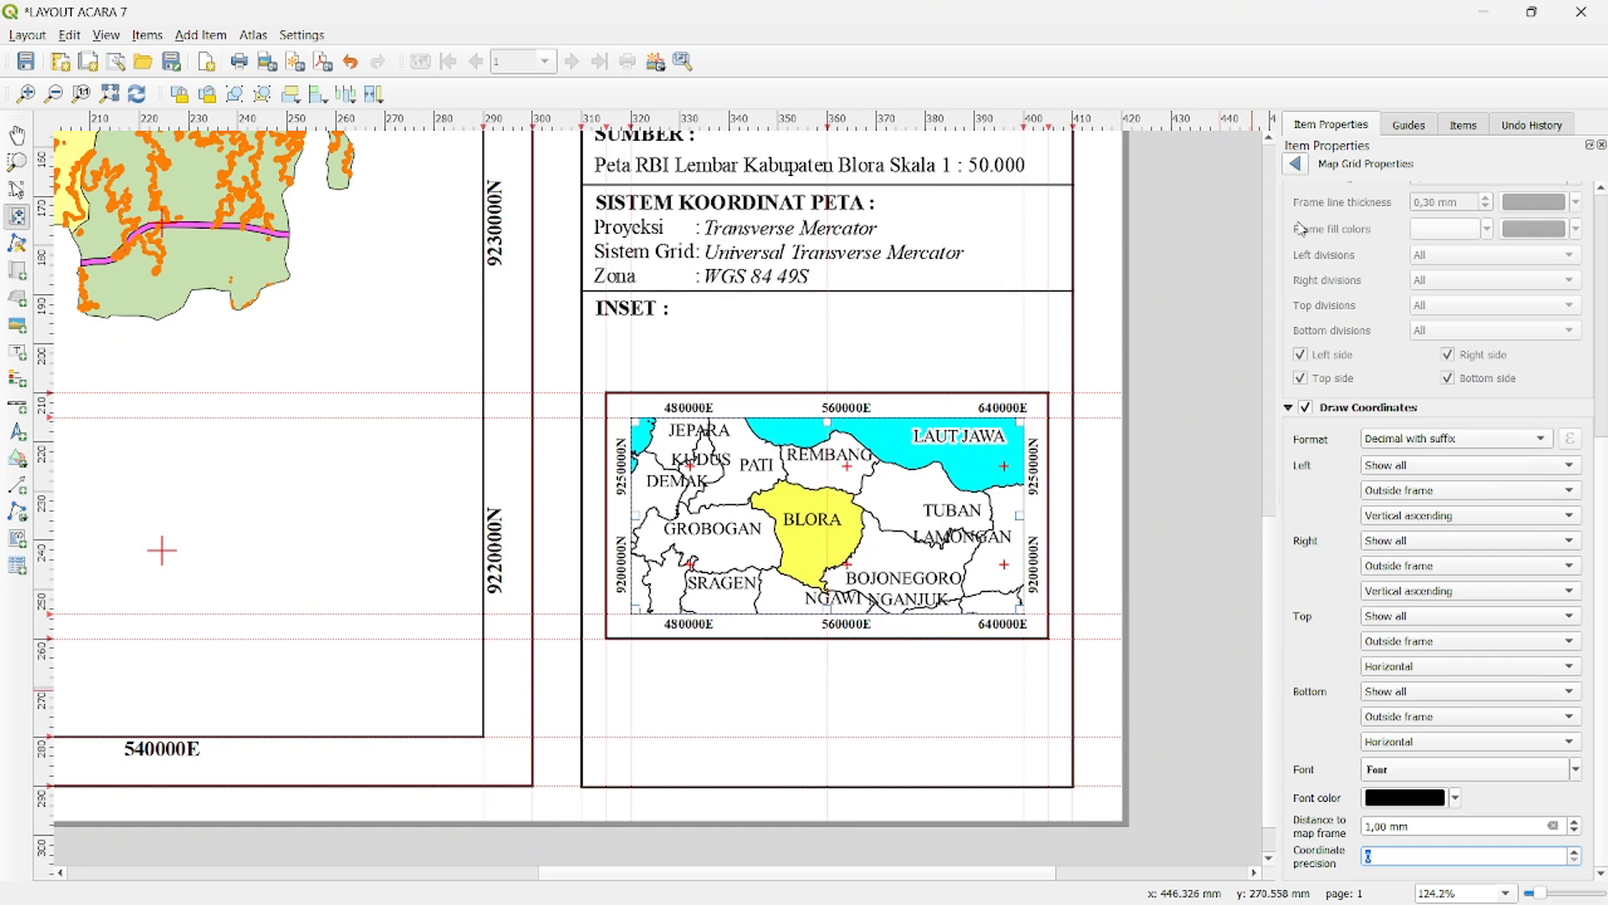
pyautogui.click(1295, 165)
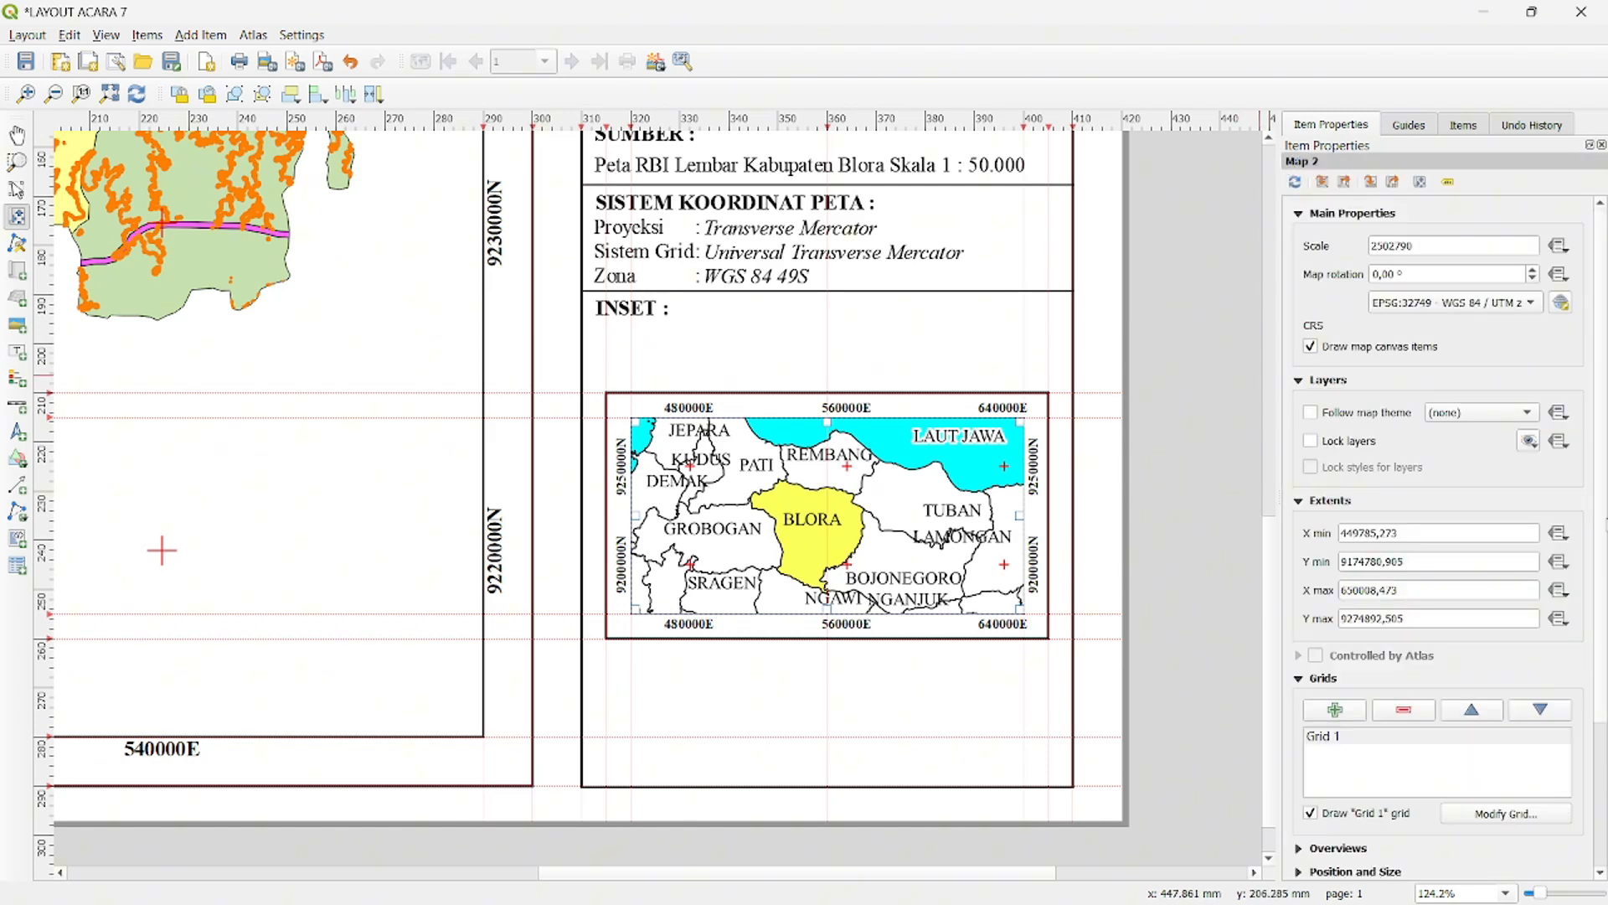
# - Enable a frame around the inset map with a thickness of 0.50 mm
pyautogui.scroll(-5, 1574, 717)
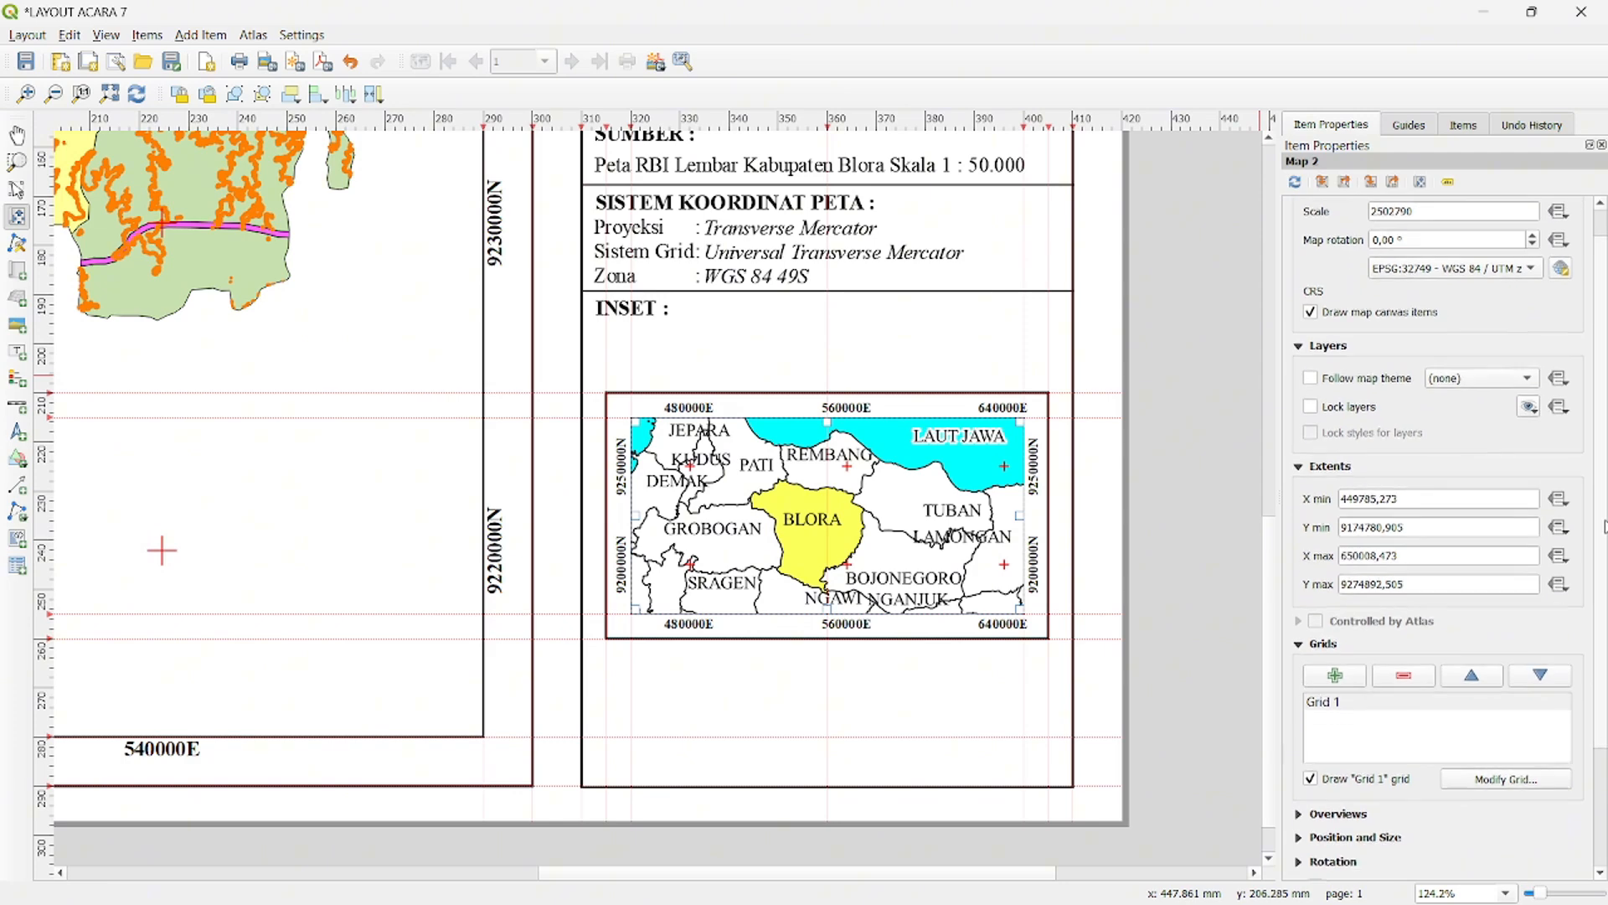
pyautogui.click(1299, 733)
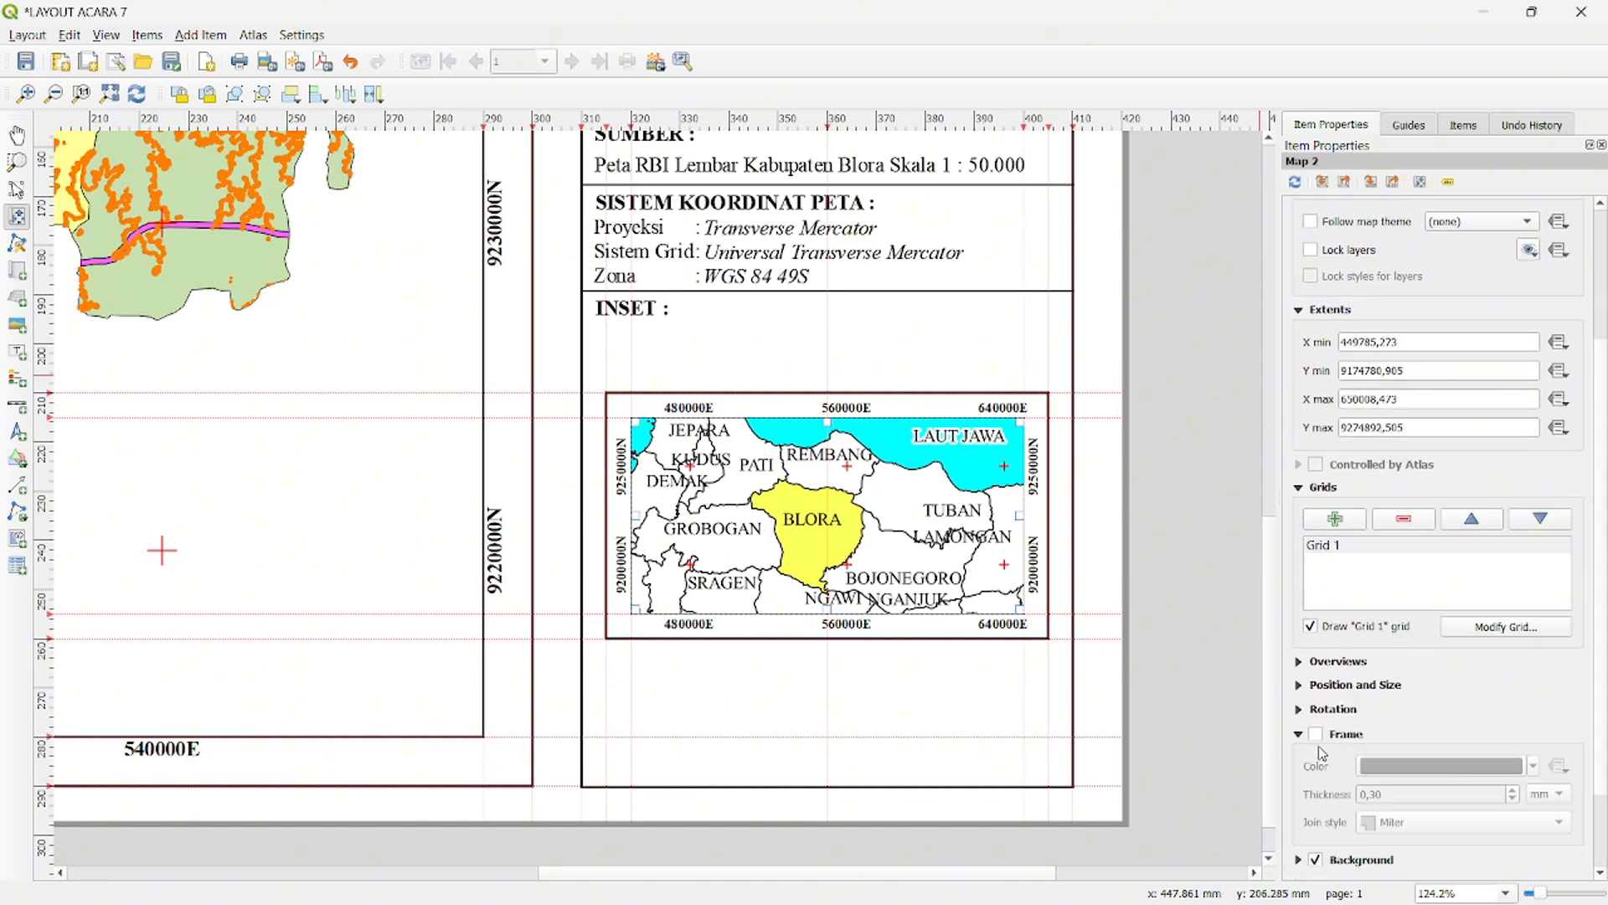
pyautogui.click(1315, 734)
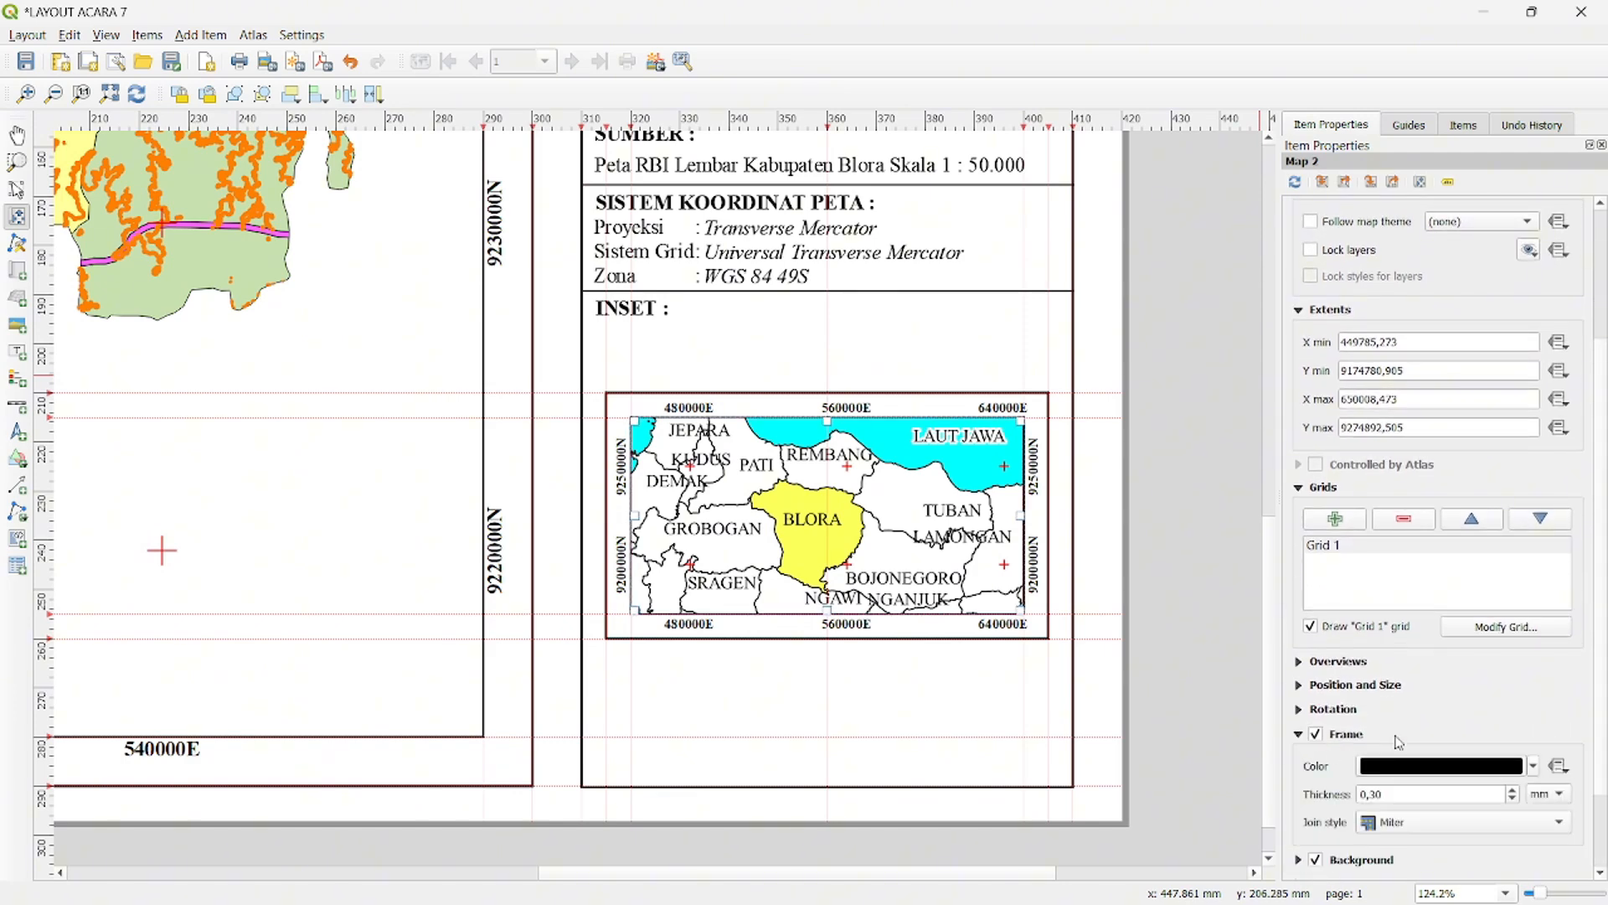
pyautogui.click(1513, 790)
pyautogui.click(1513, 790)
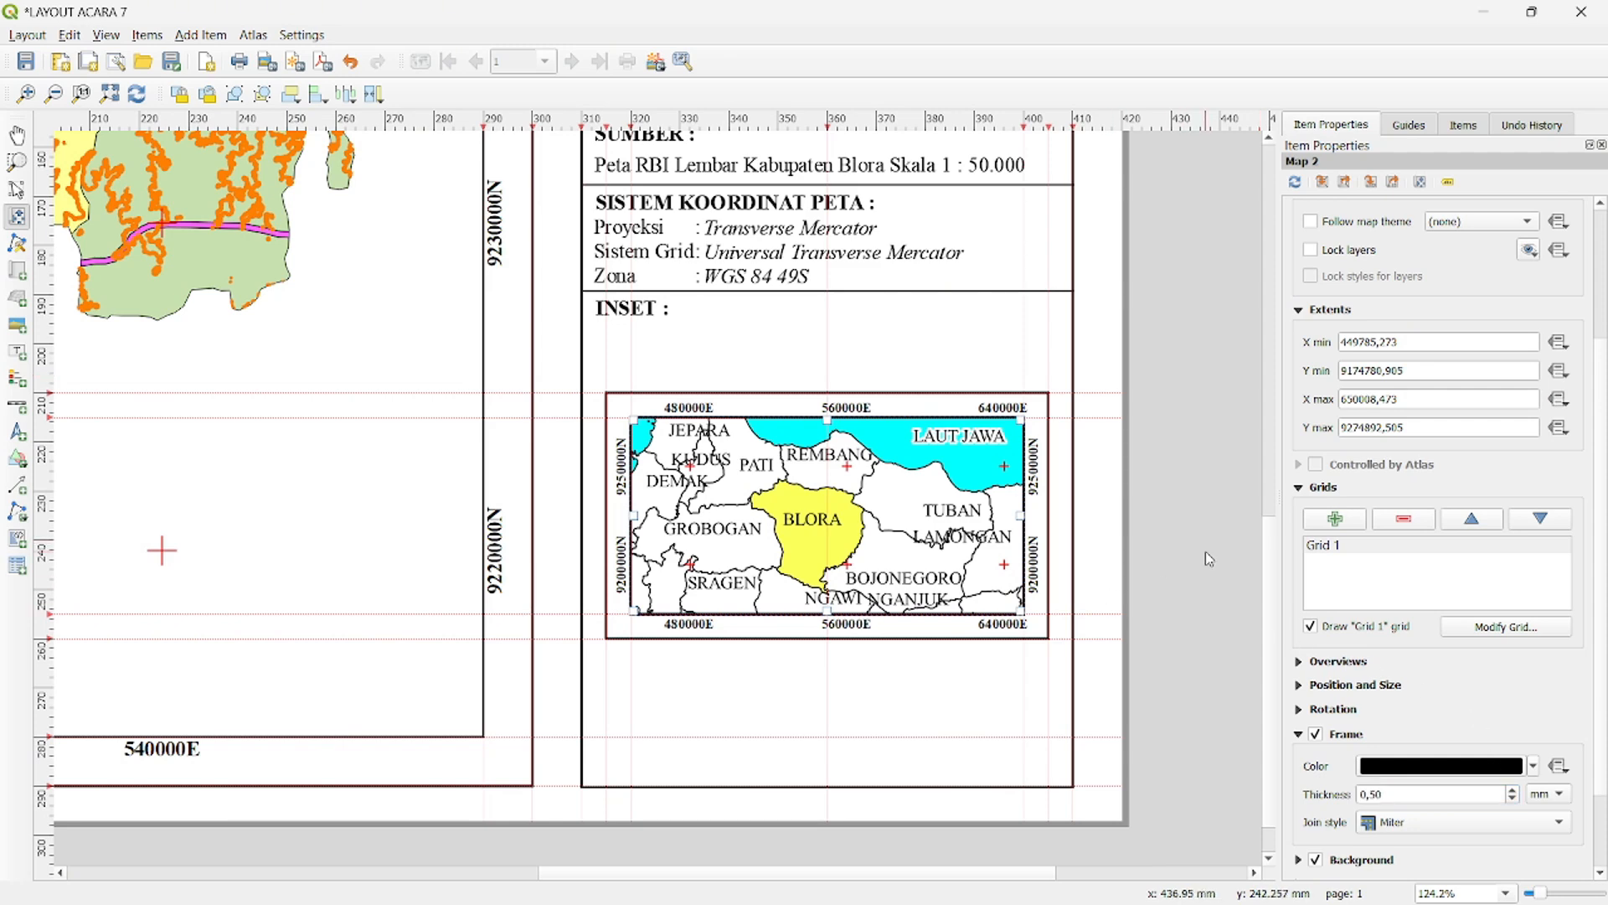
# - Save the project with the completed layout
pyautogui.moveTo(1267, 573); pyautogui.dragTo(1174, 534)
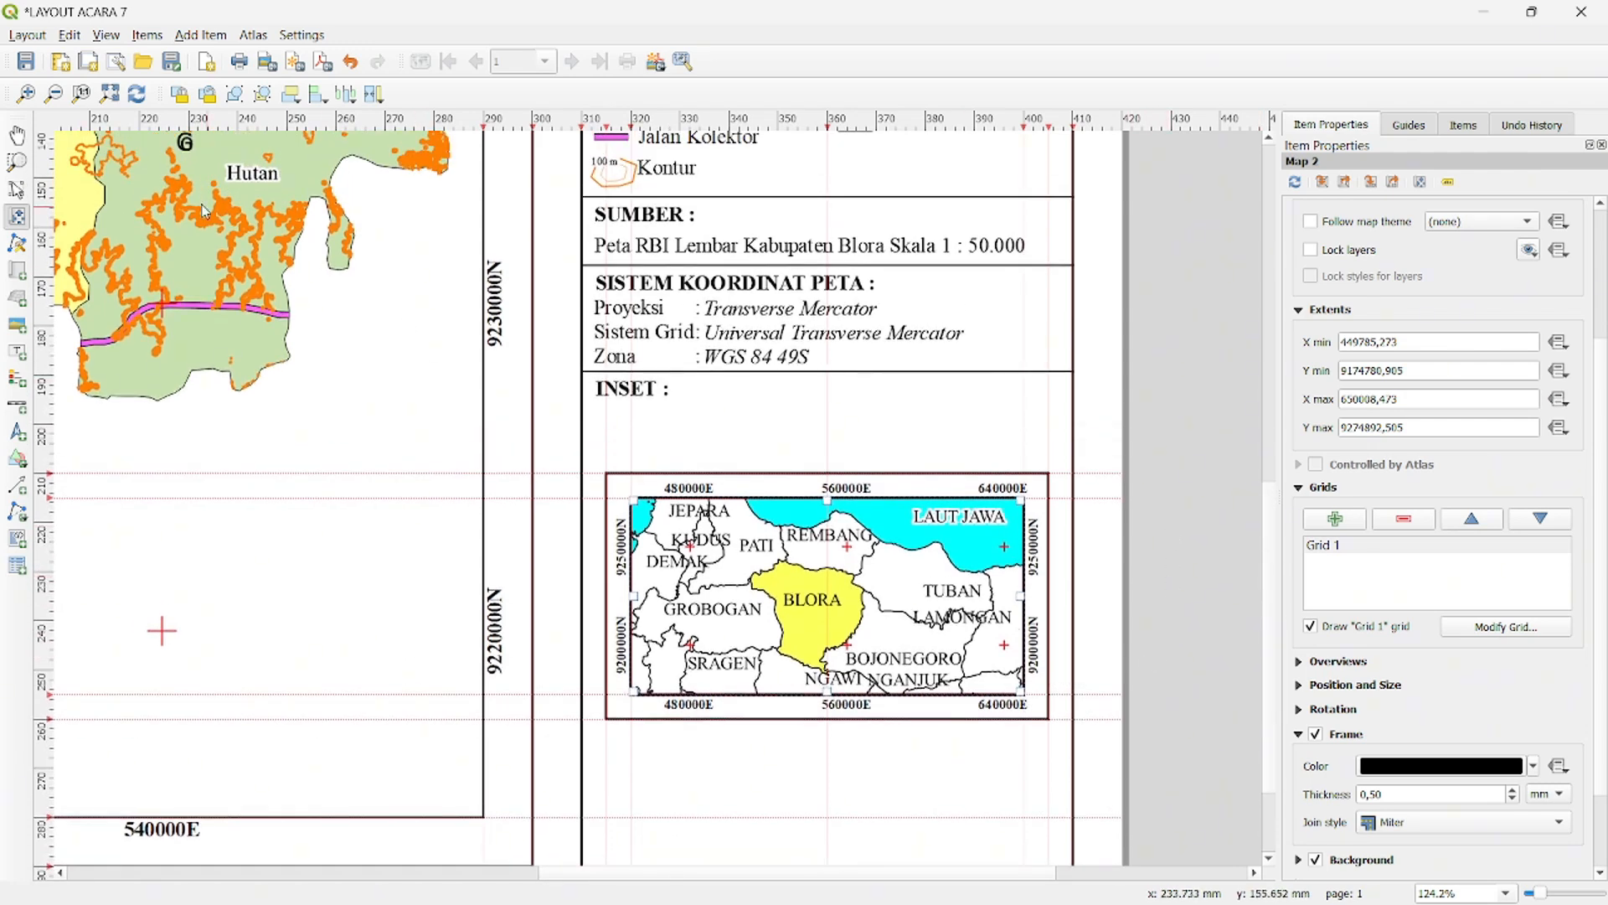
pyautogui.click(38, 38)
pyautogui.click(40, 41)
pyautogui.click(40, 42)
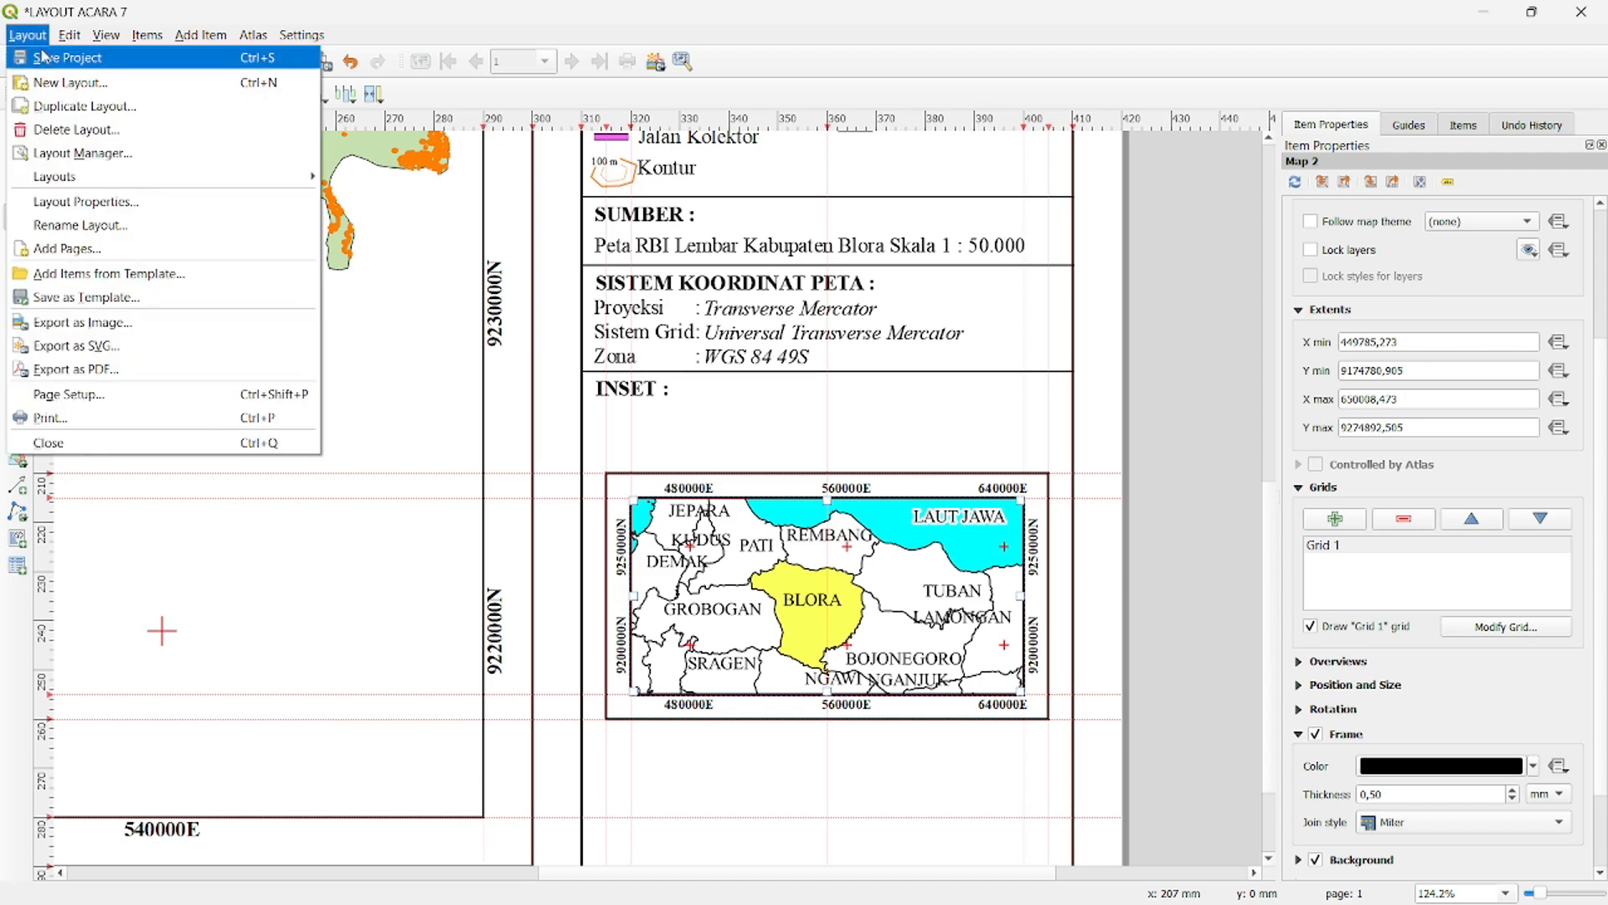
pyautogui.click(45, 58)
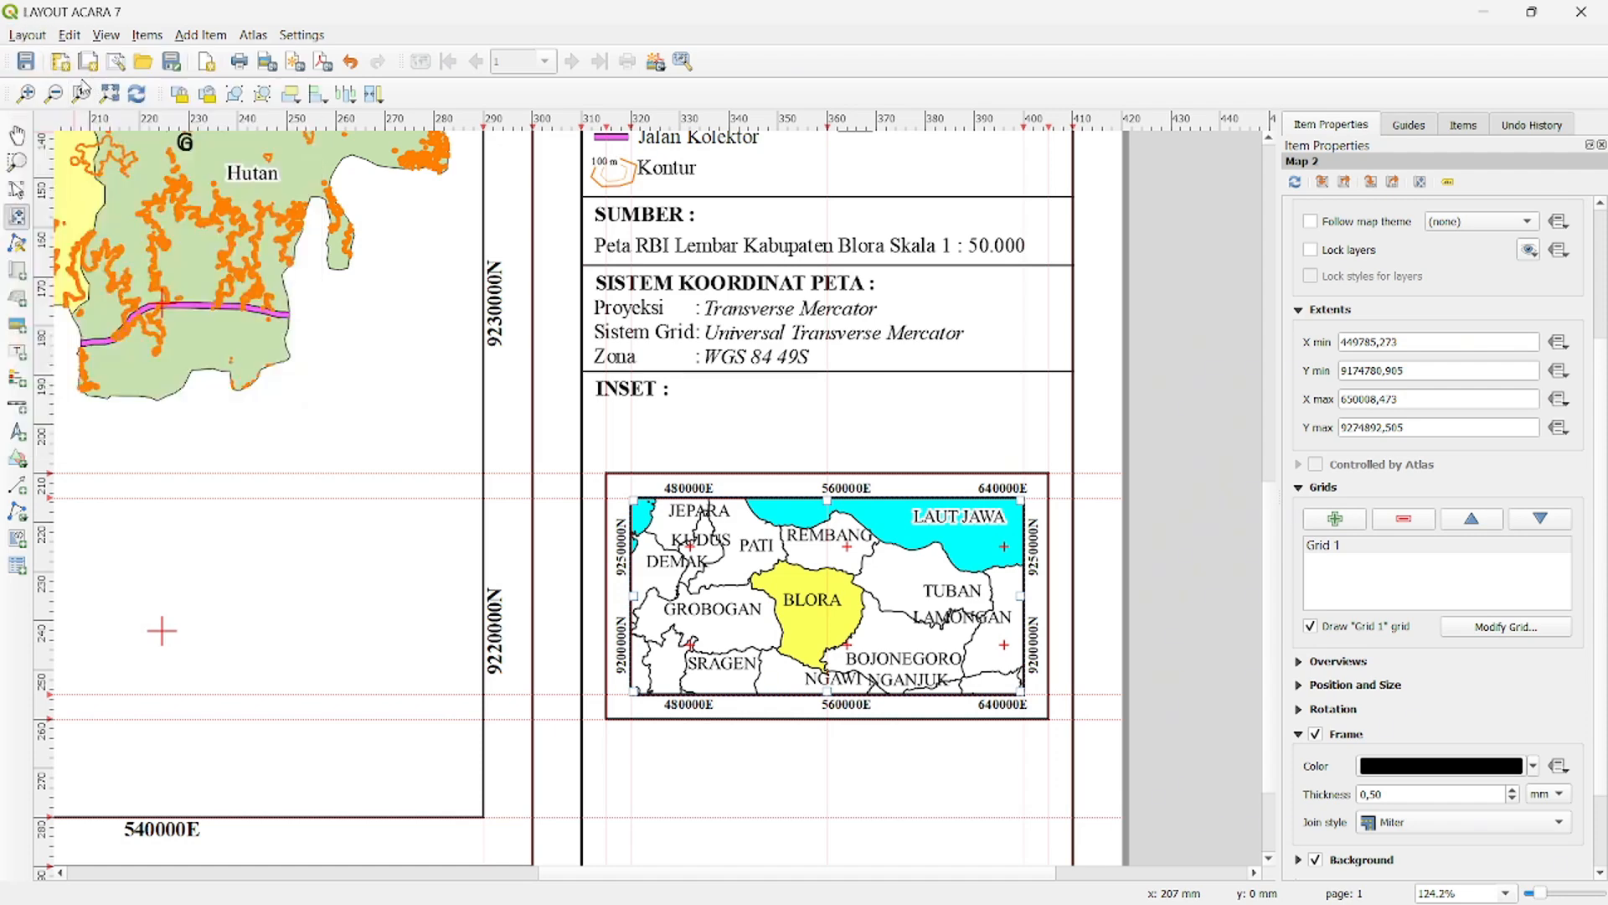
# - Export the layout as LAYOUT ACARA 7.pdf in the TES 2 folder, keeping the default PDF export options
pyautogui.click(27, 36)
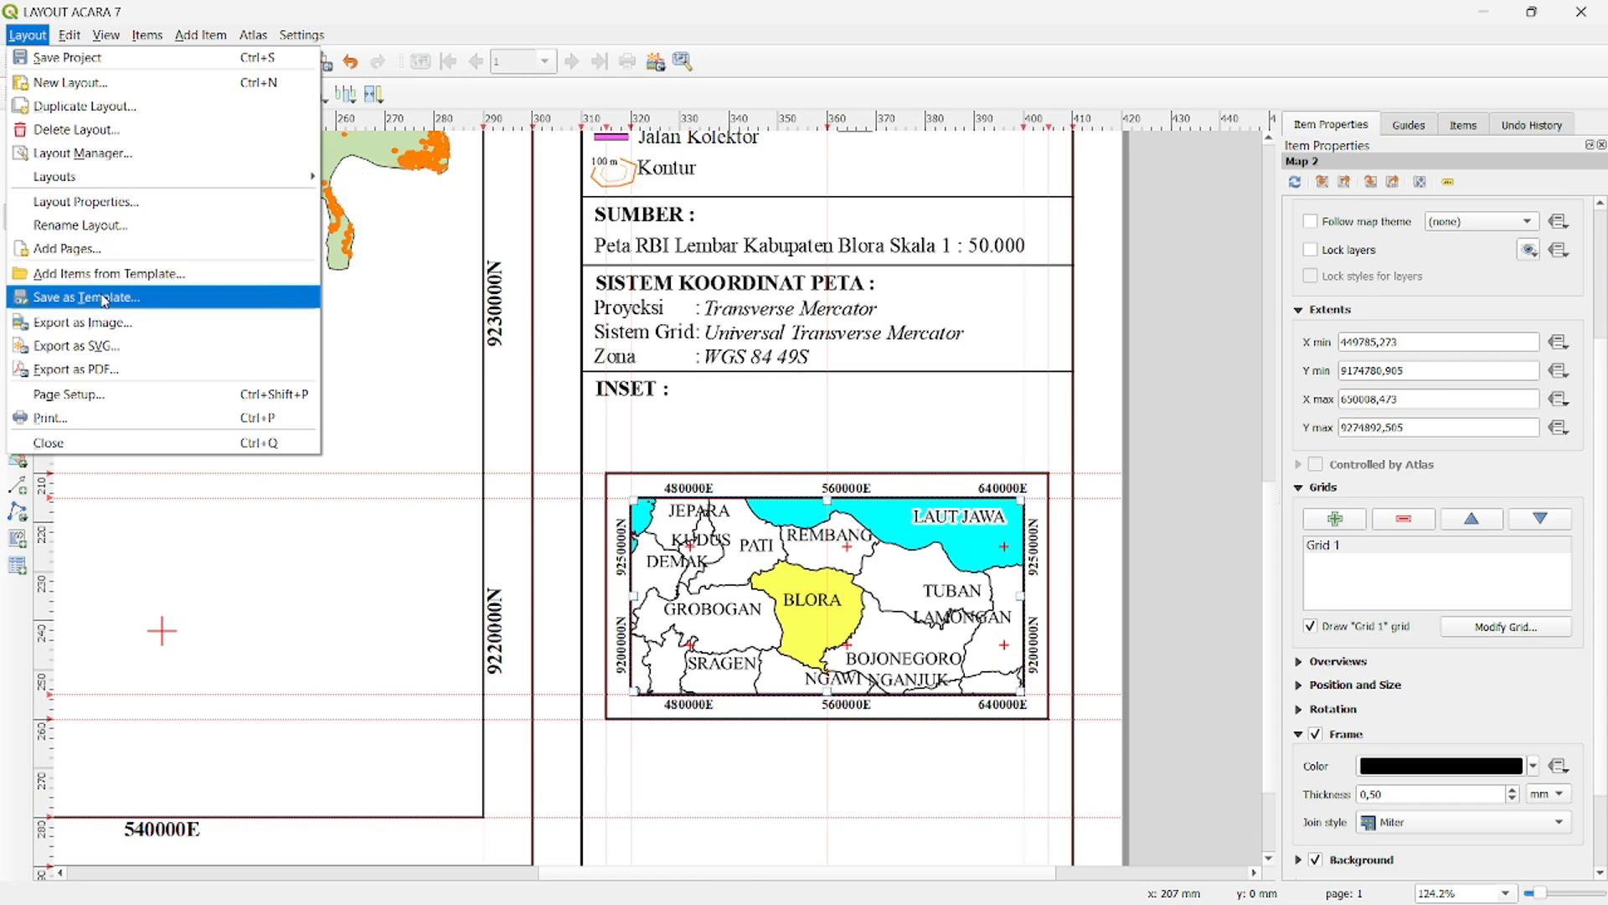
pyautogui.click(104, 369)
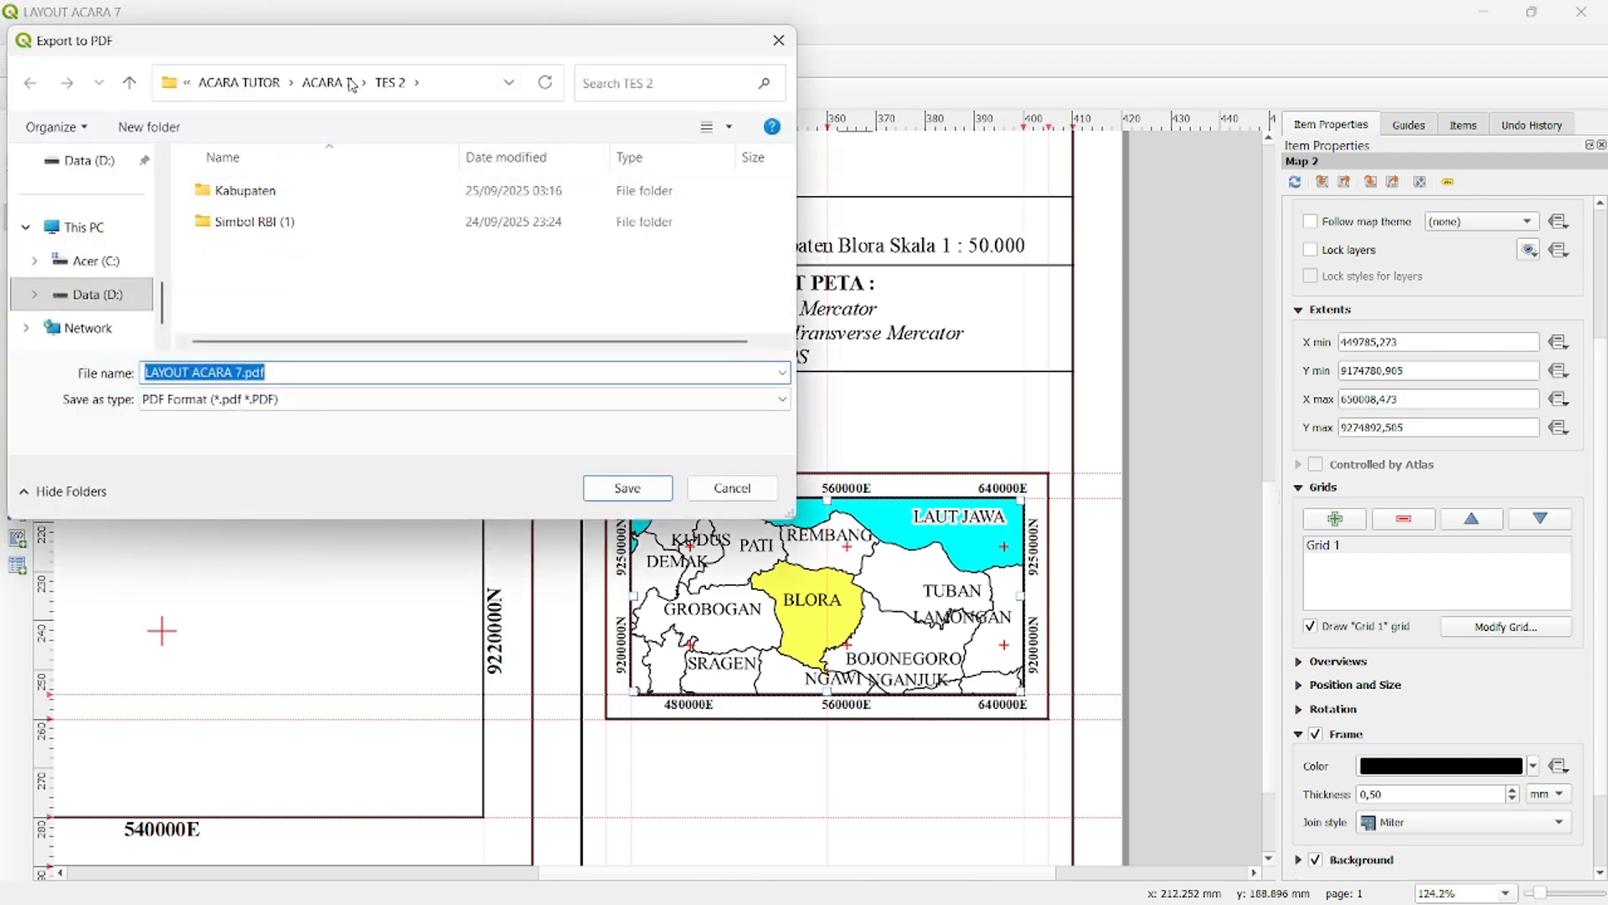
pyautogui.click(644, 483)
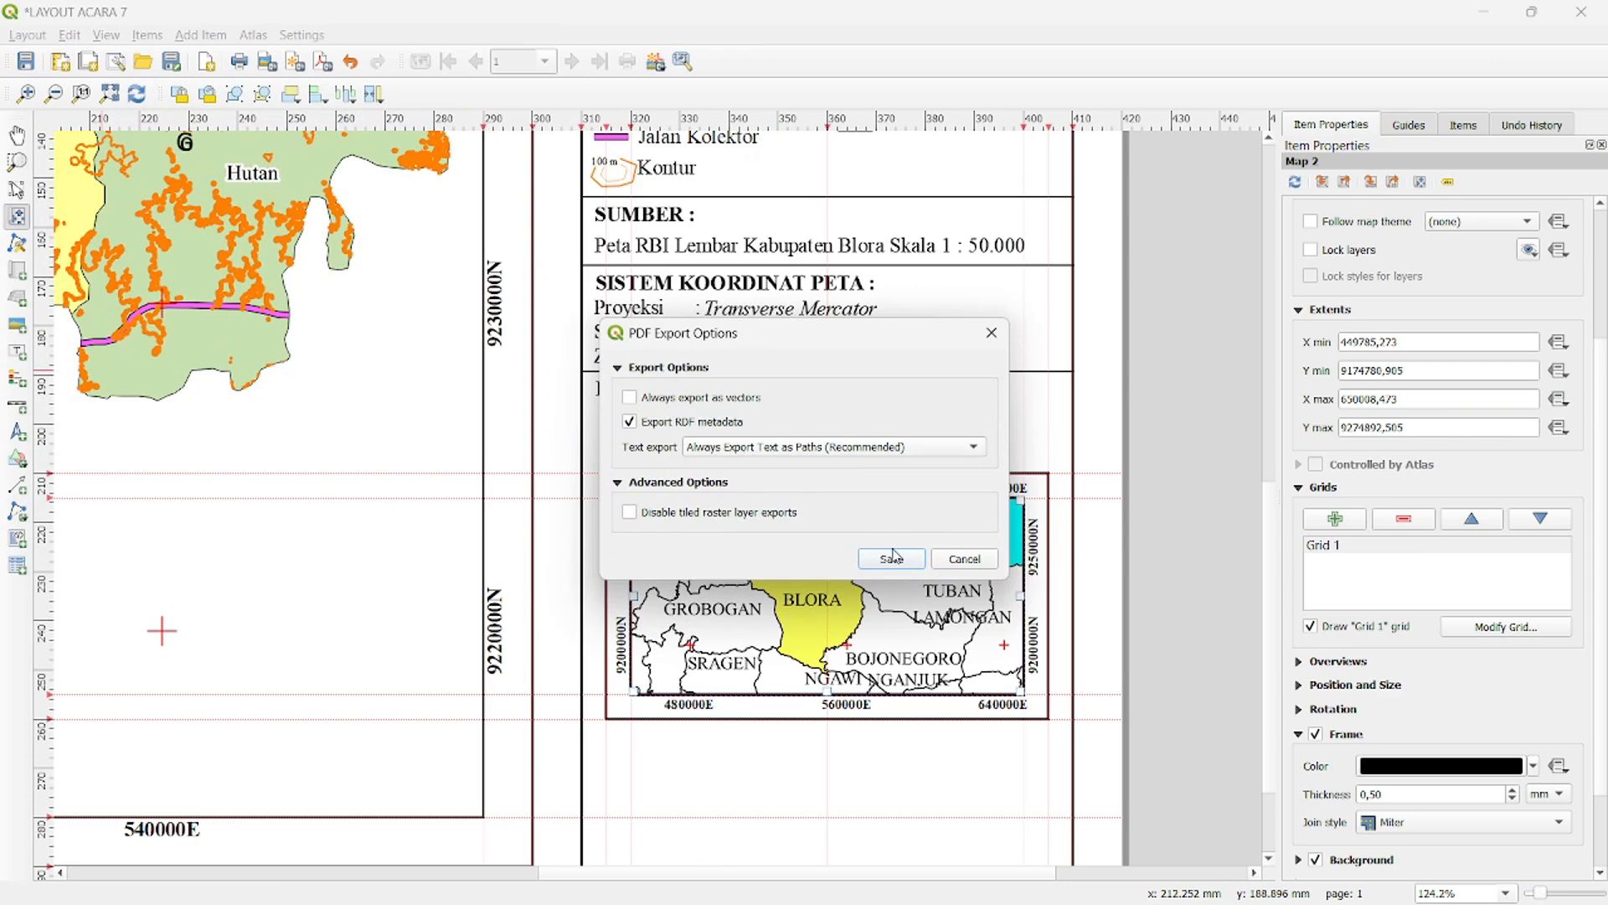
pyautogui.click(892, 557)
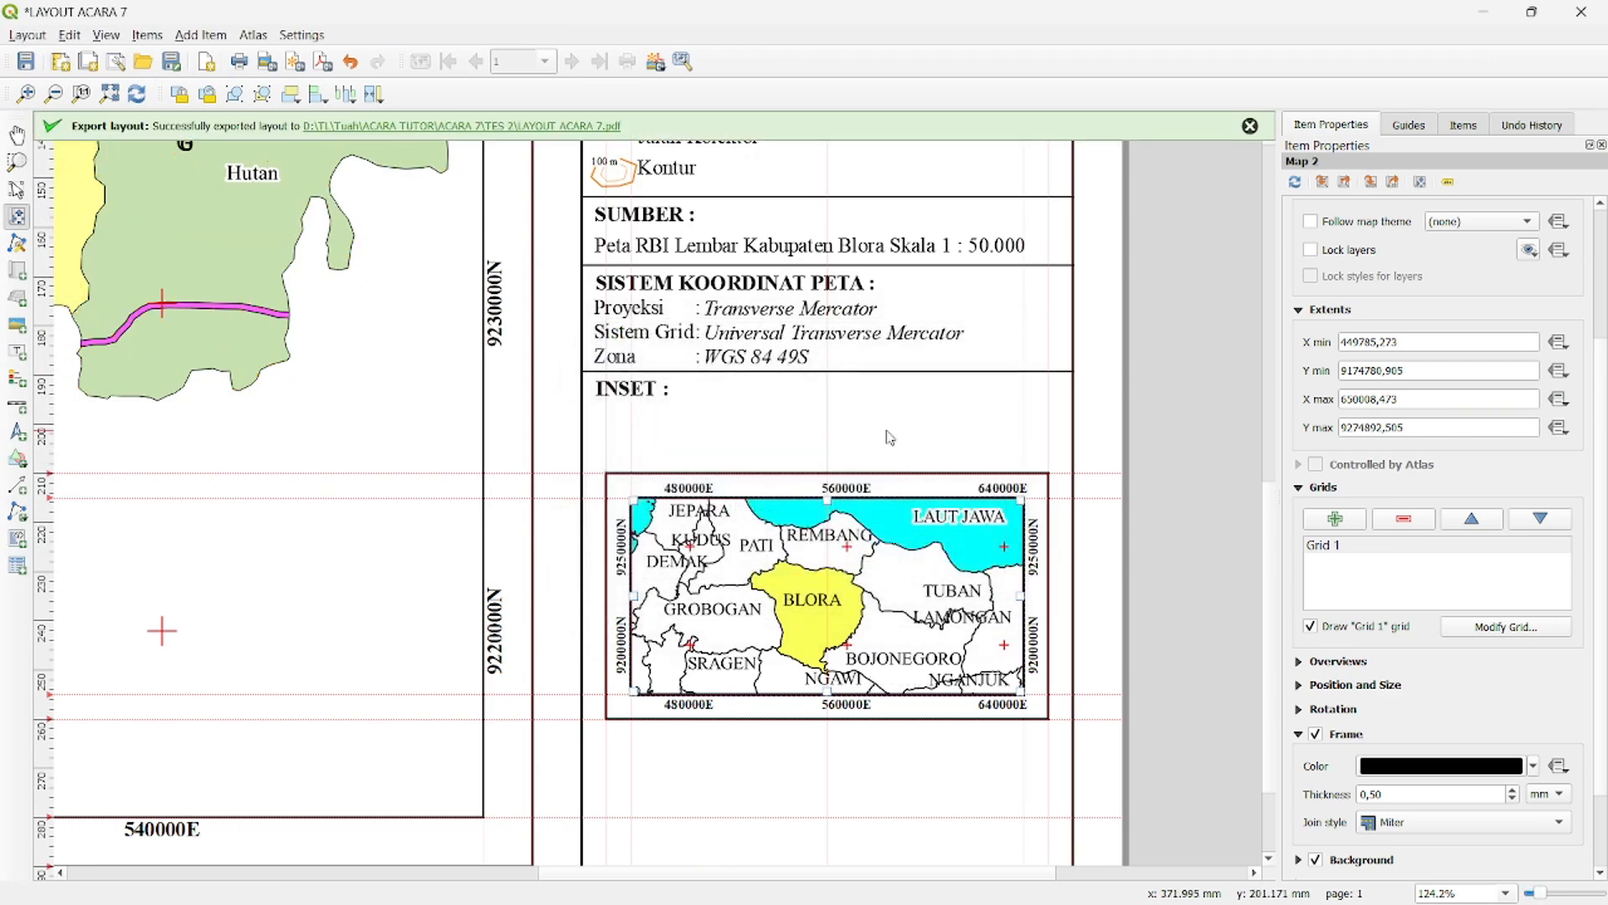